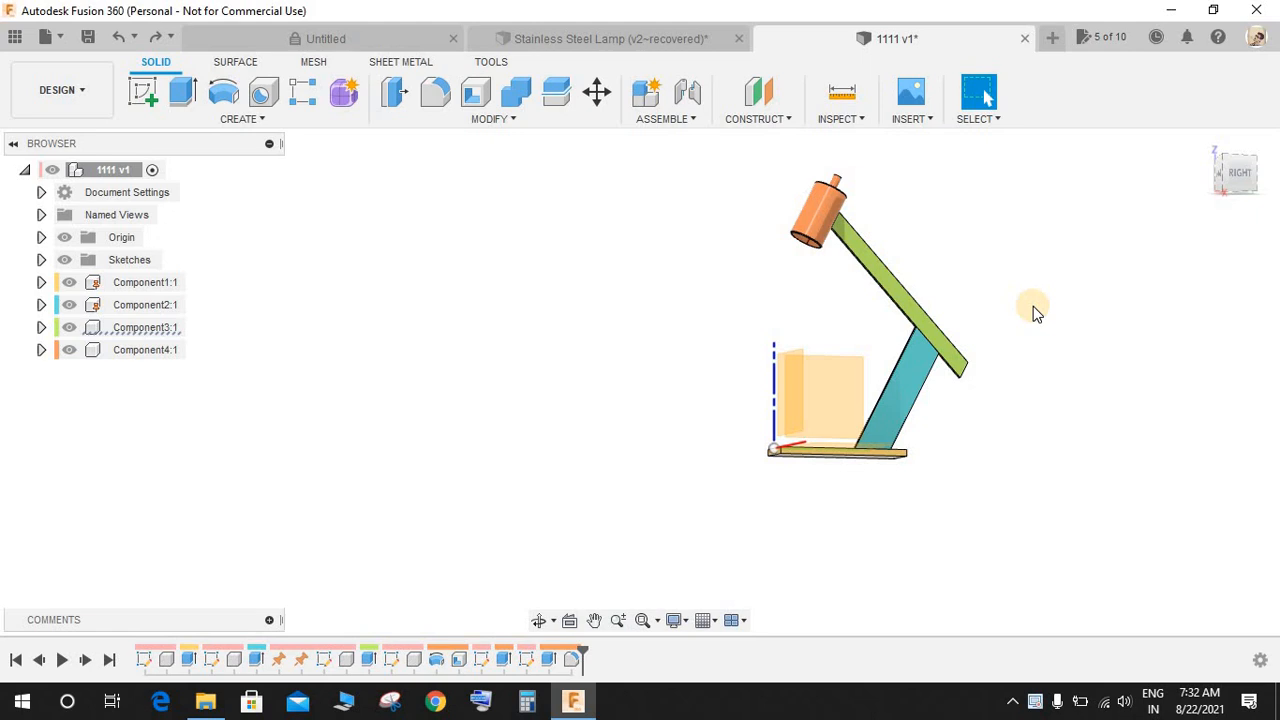
- Examine the bulb and holder in the Stainless Steel Lamp design without component colors, and return to the 1111 v1 design with component colors on
shift+middle_drag(1033, 306, 1043, 266)
click(638, 40)
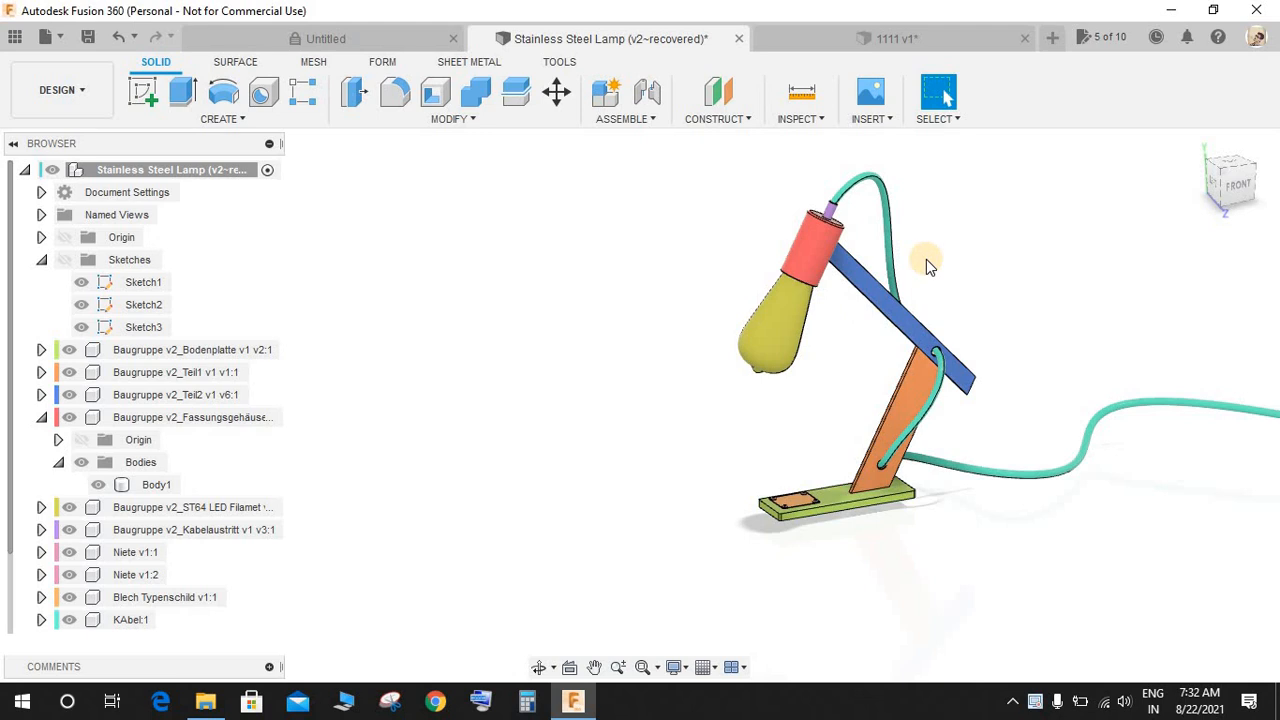
key(shift+n)
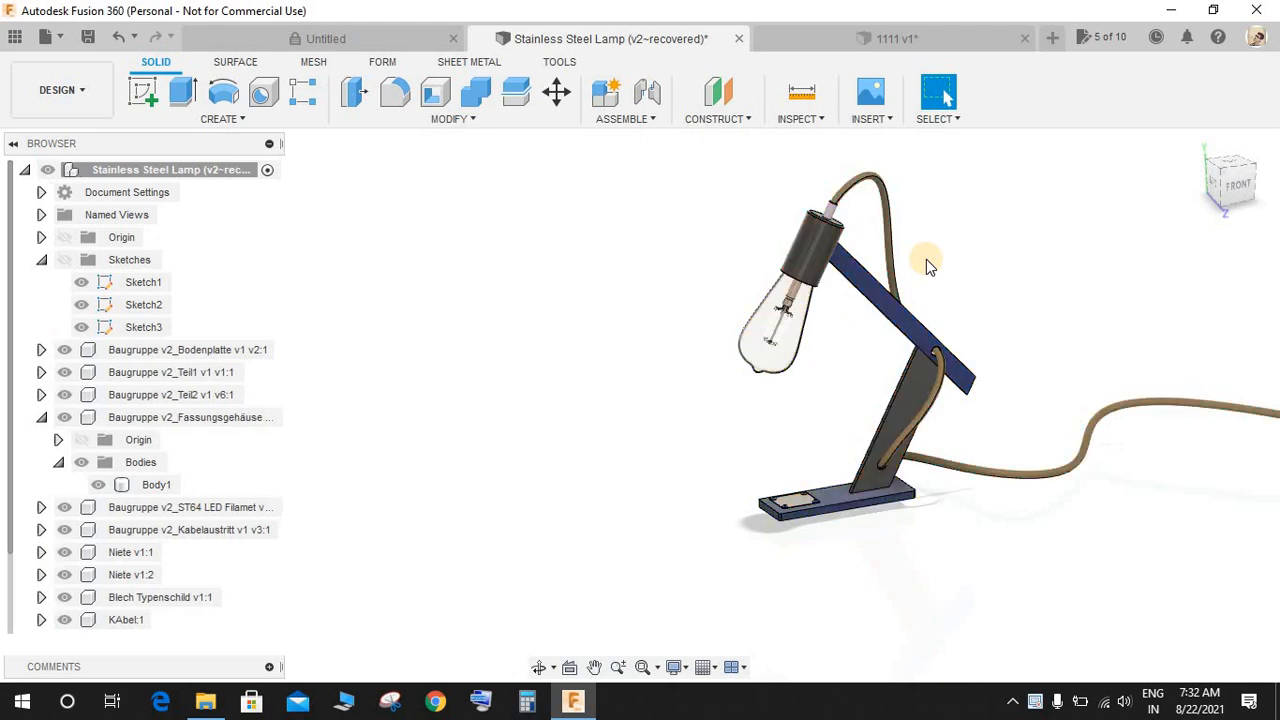
scroll(1083, 208, down, 1)
scroll(1084, 210, up, 2)
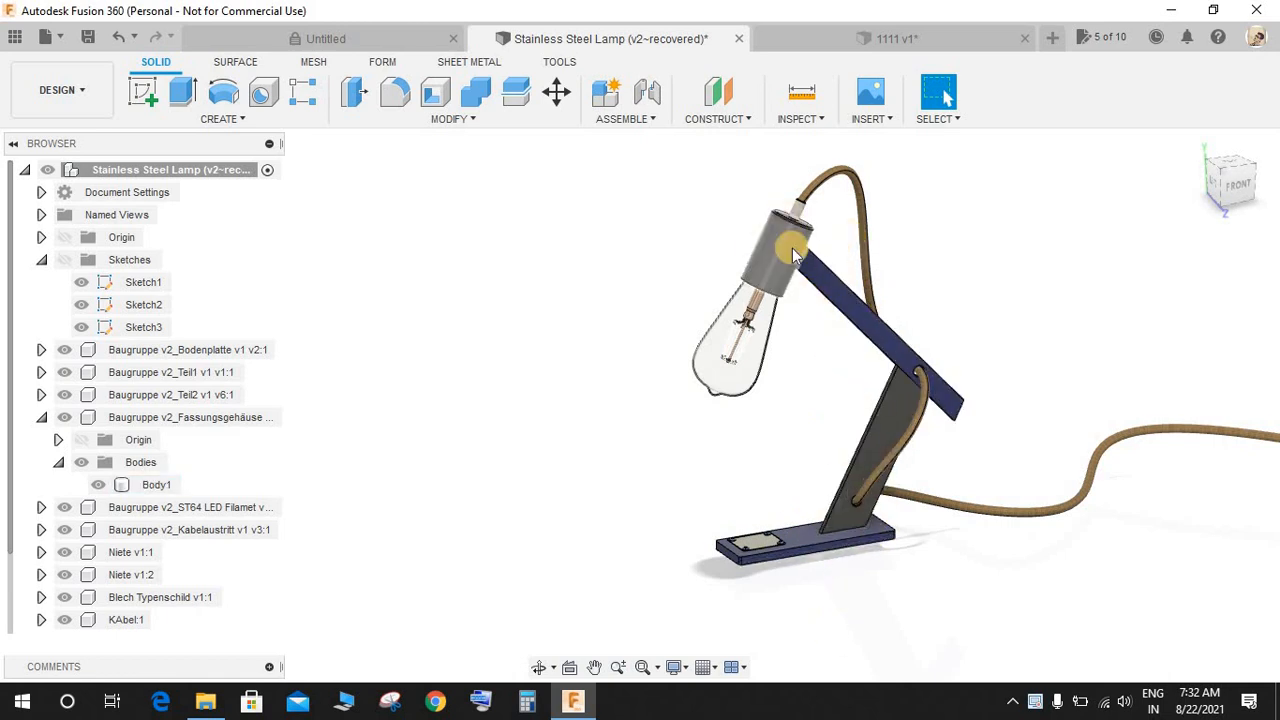
scroll(845, 245, up, 1)
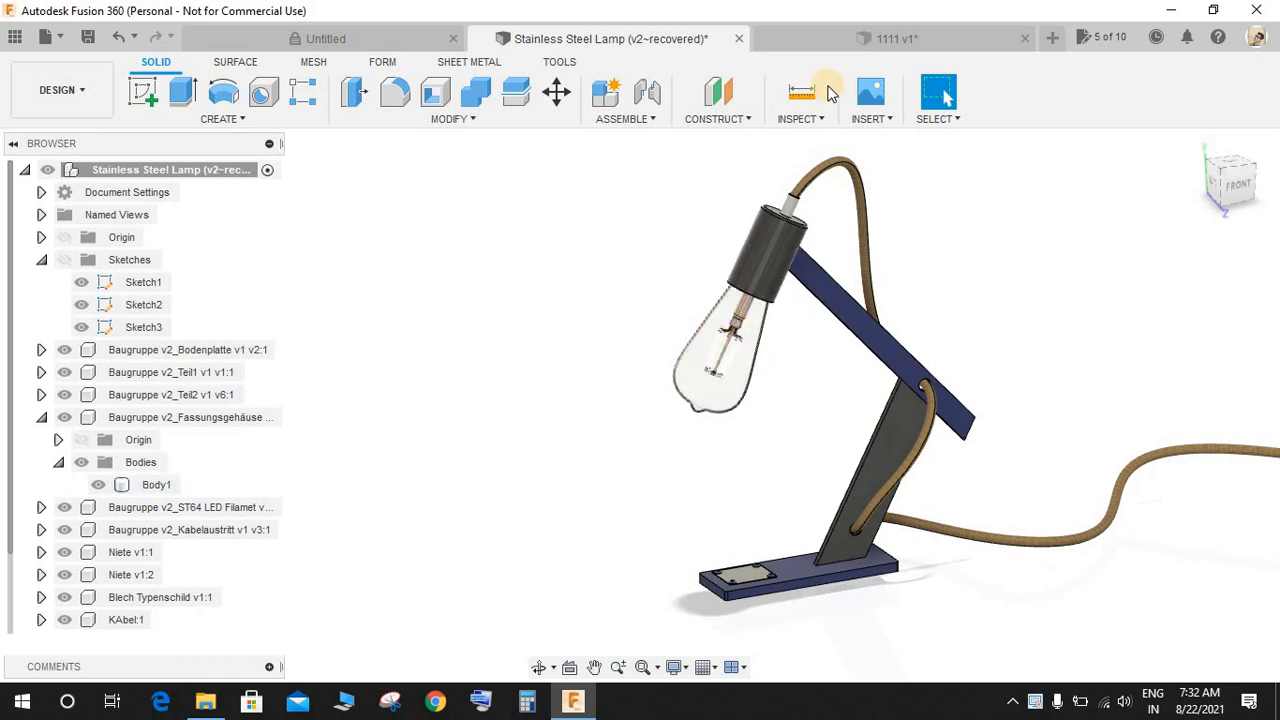
click(862, 42)
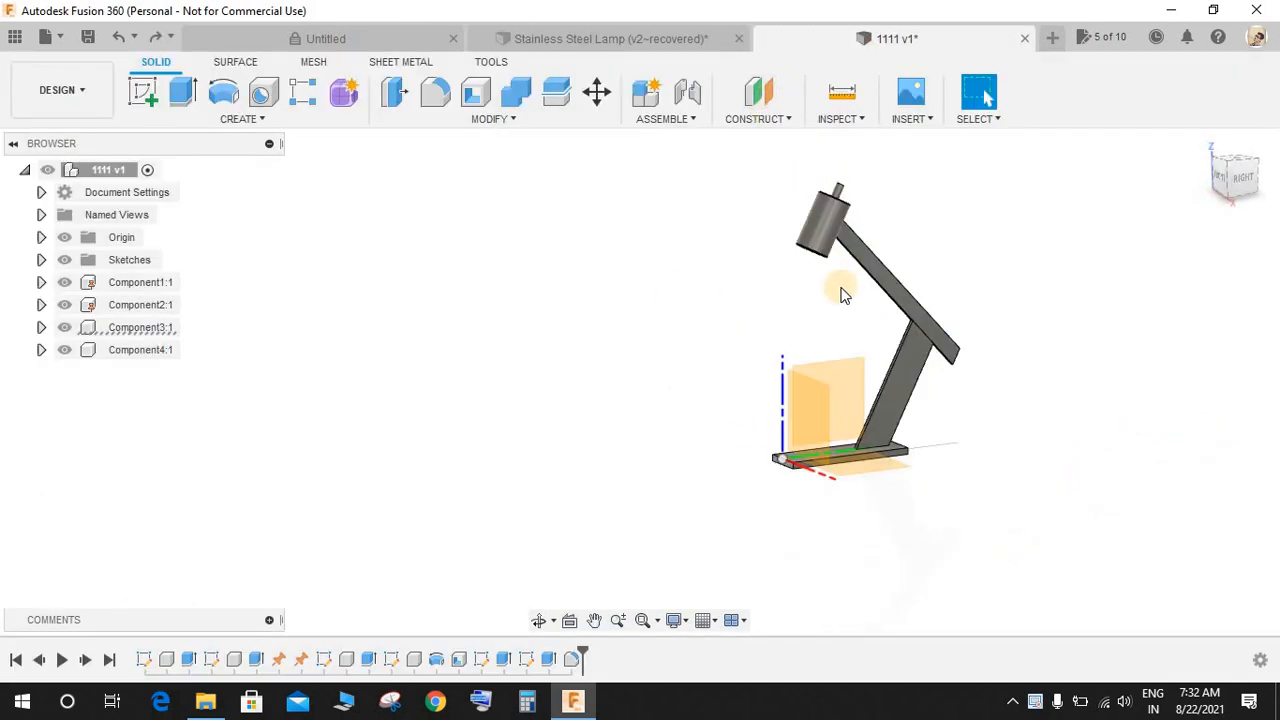
key(shift+n)
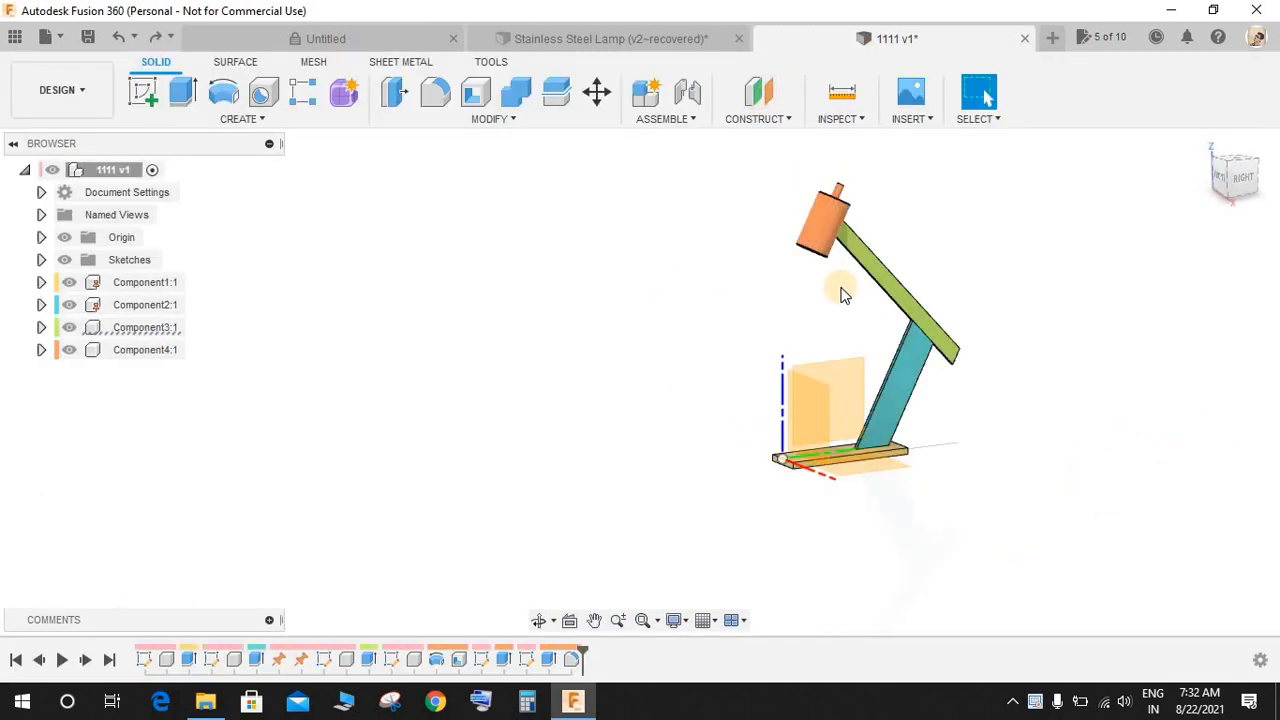
- Create a new sketch on the vertical YZ origin plane
shift+middle_drag(1087, 252, 757, 289)
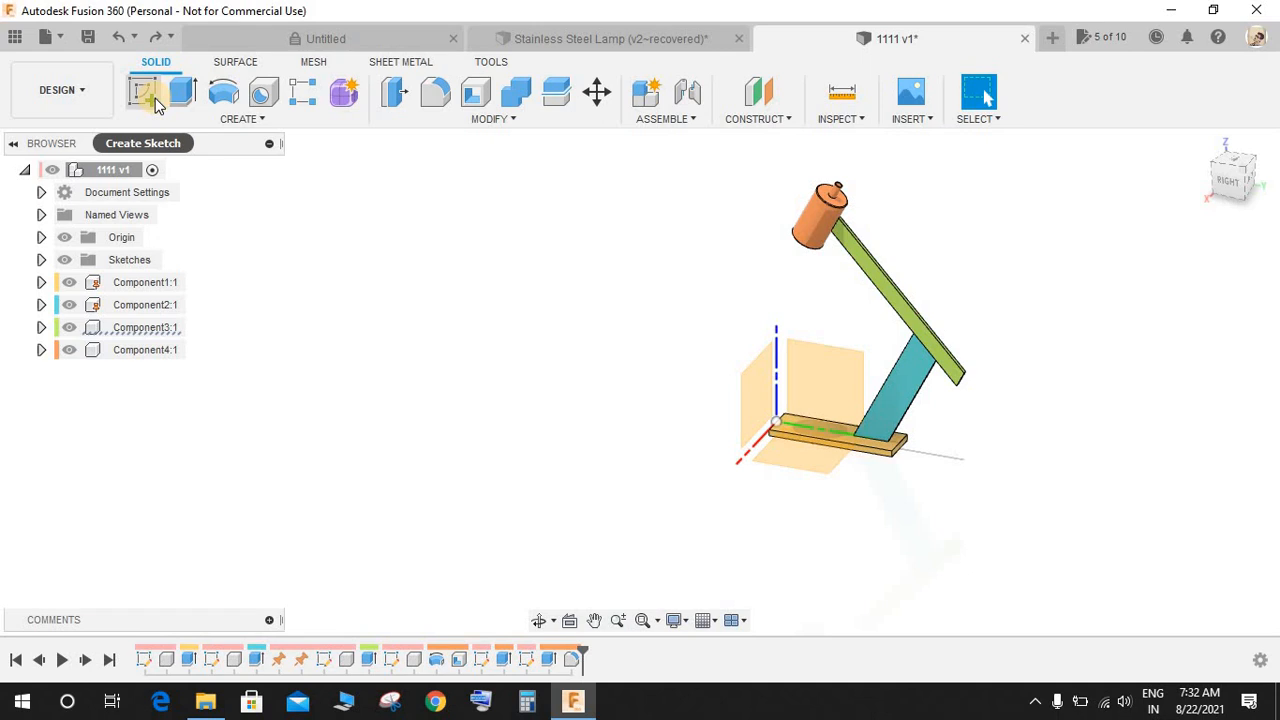
click(150, 96)
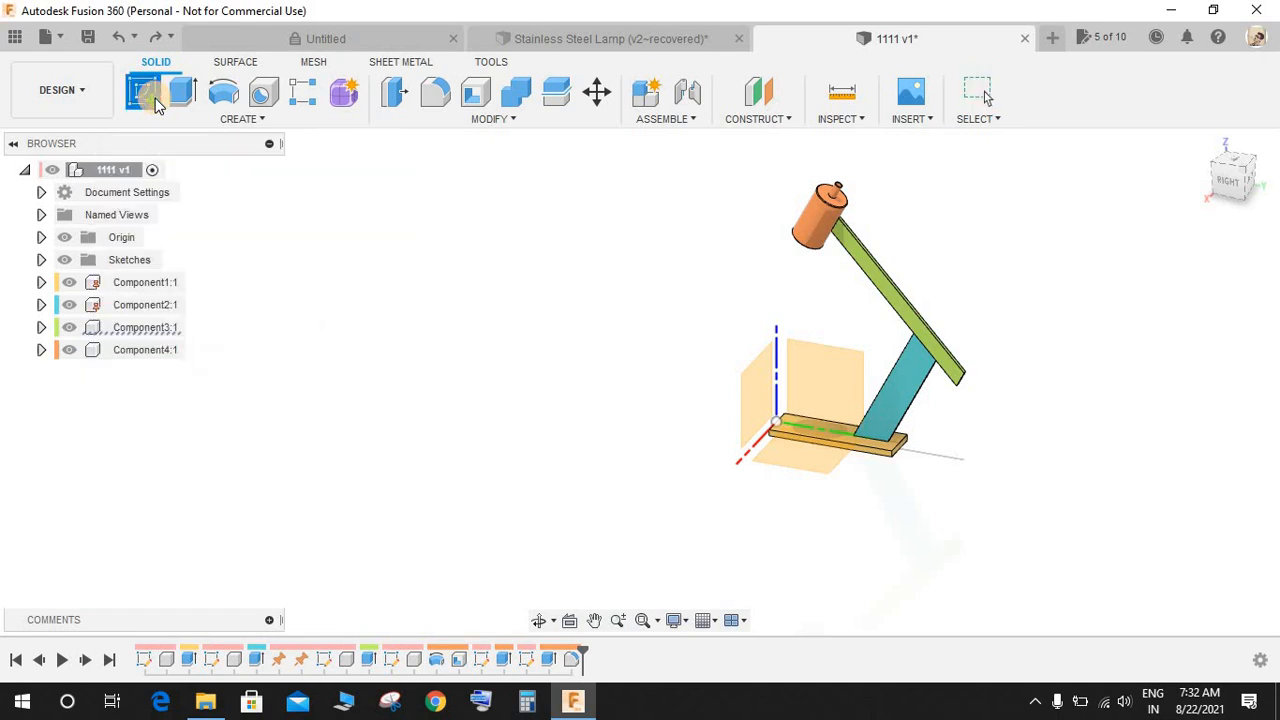
shift+middle_drag(735, 186, 840, 362)
click(838, 360)
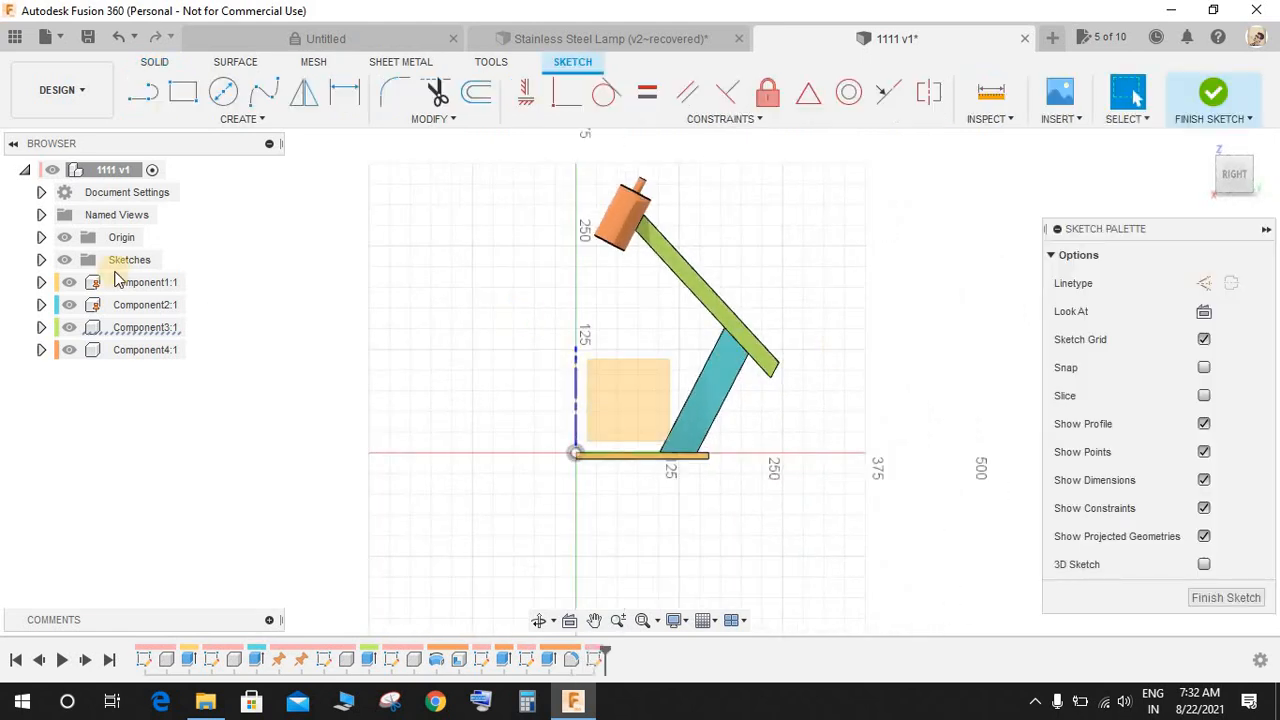
- Hide Component4, Component3, Component2 and Component1 to clear the sketch area
click(69, 349)
click(69, 327)
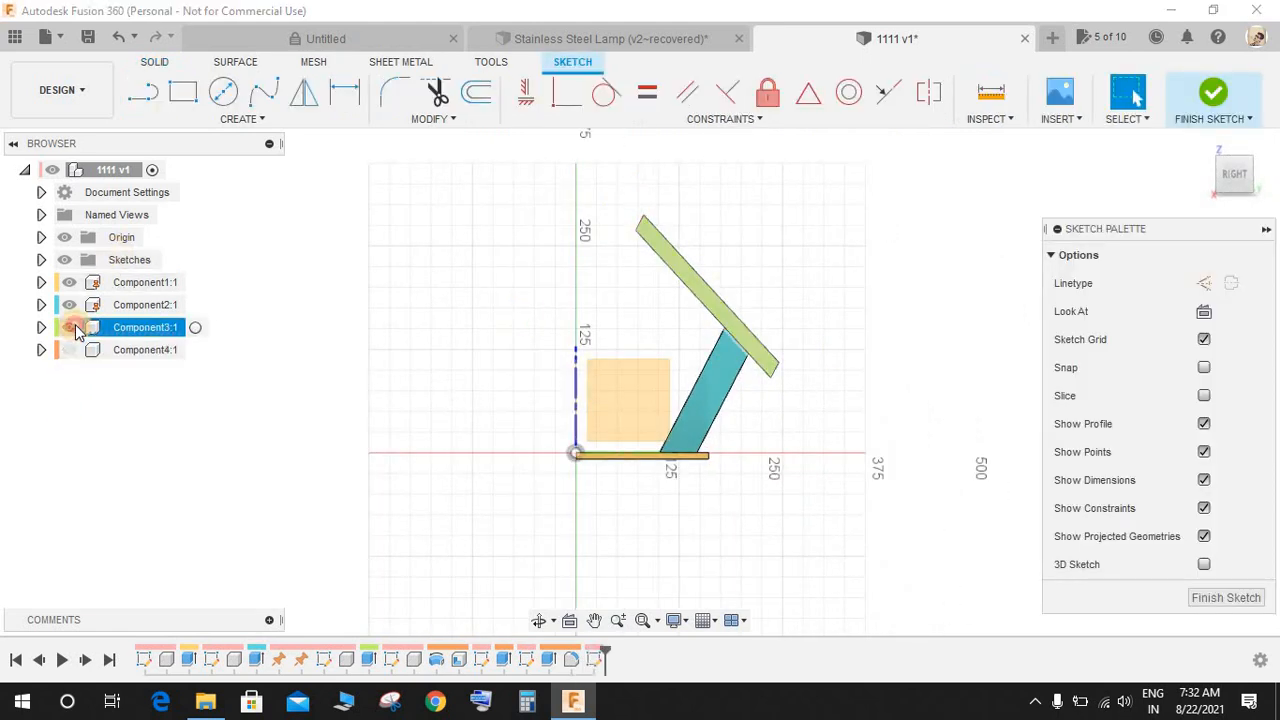
click(69, 304)
click(68, 286)
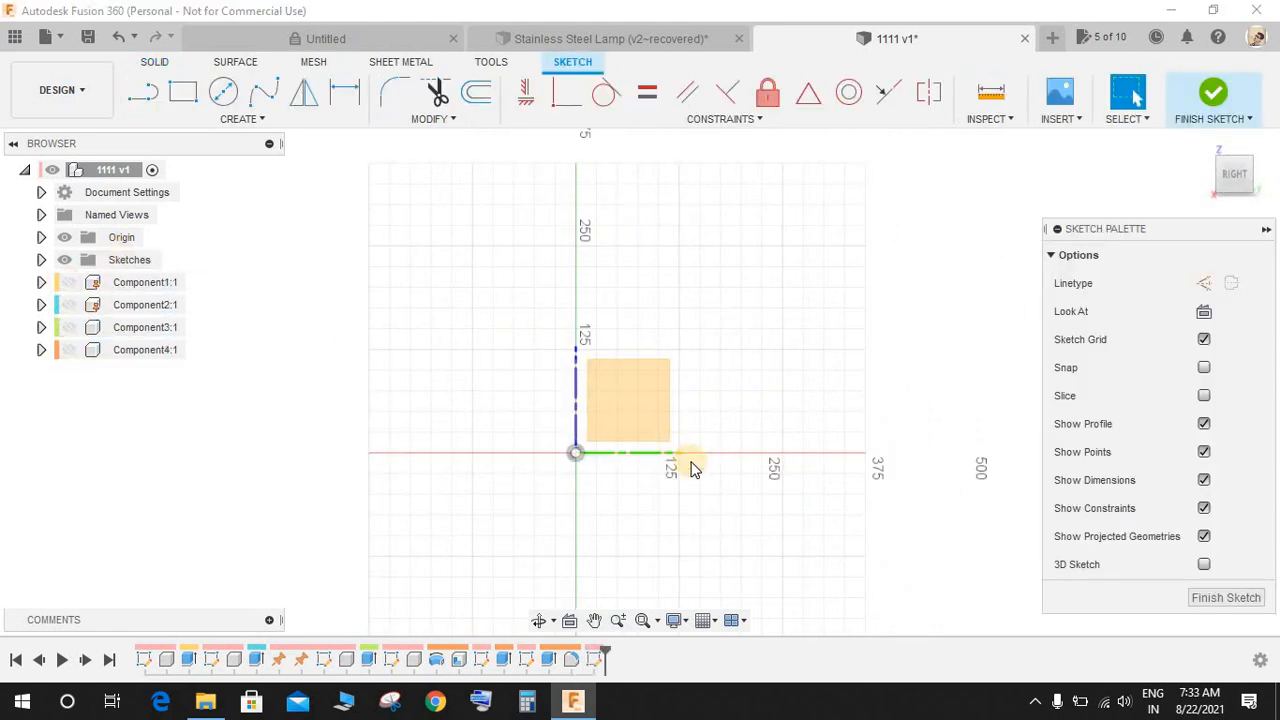
scroll(700, 467, up, 2)
click(143, 92)
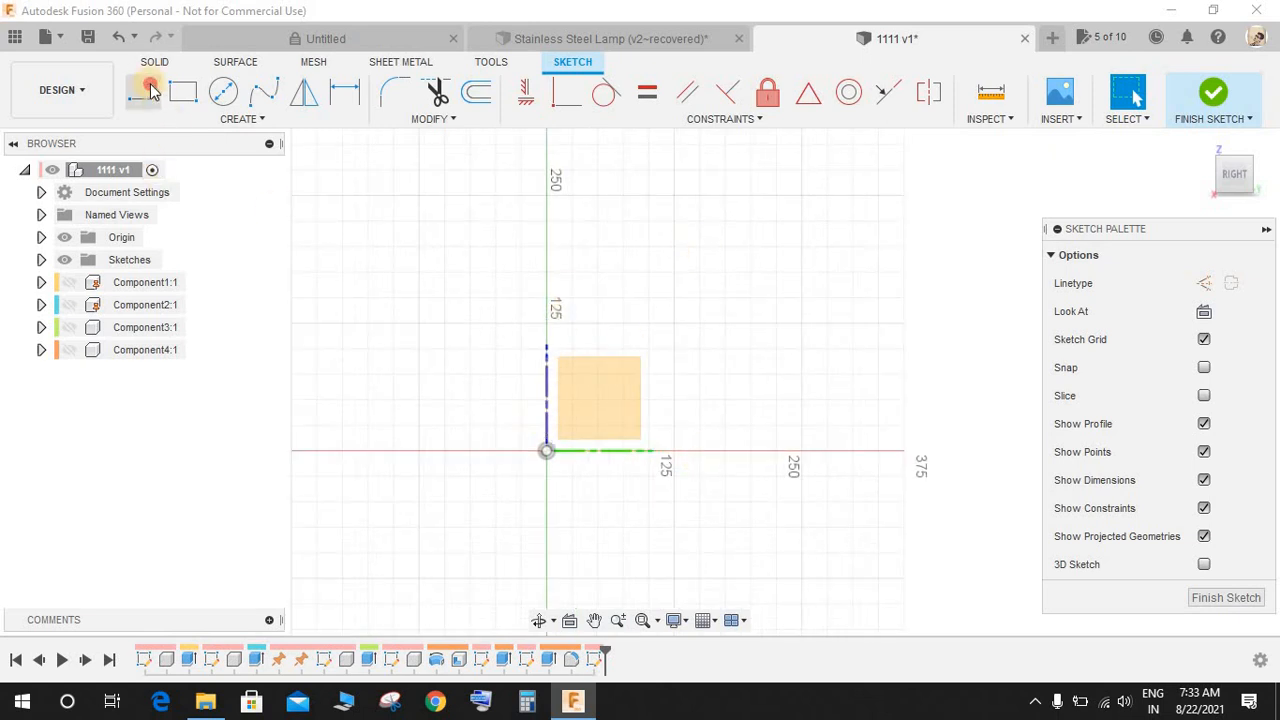
click(693, 226)
click(547, 331)
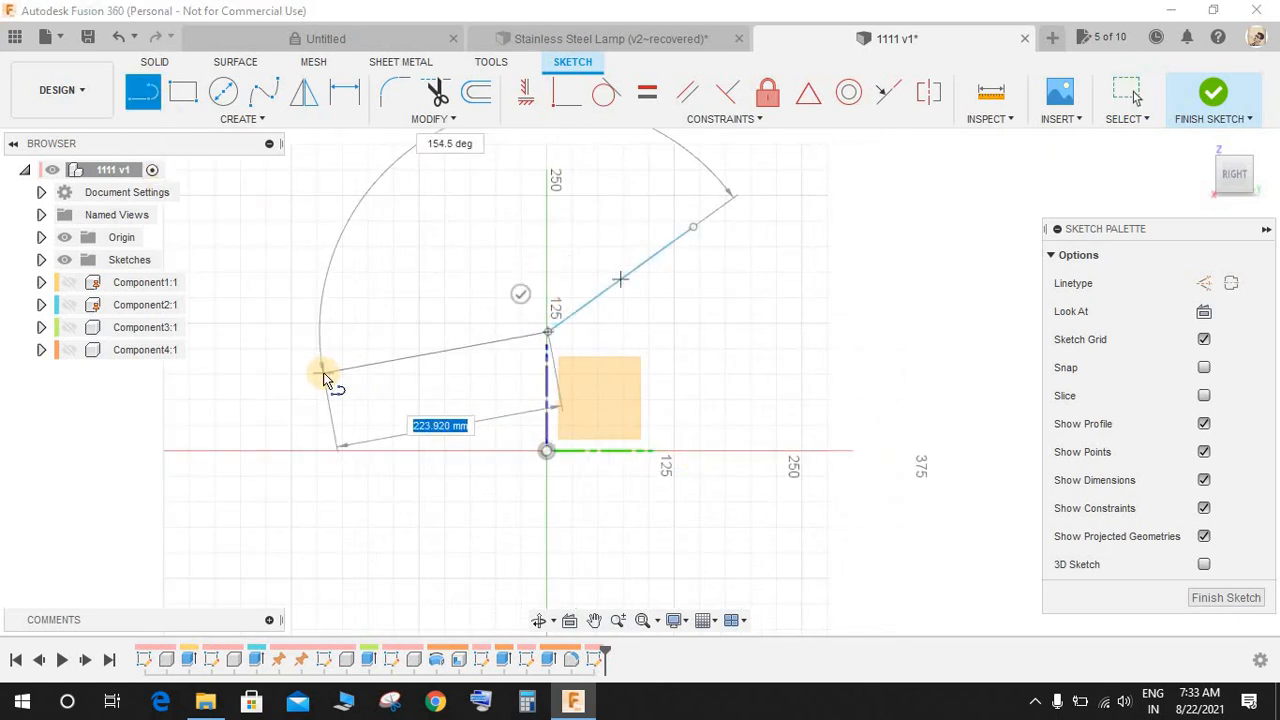
key(Escape)
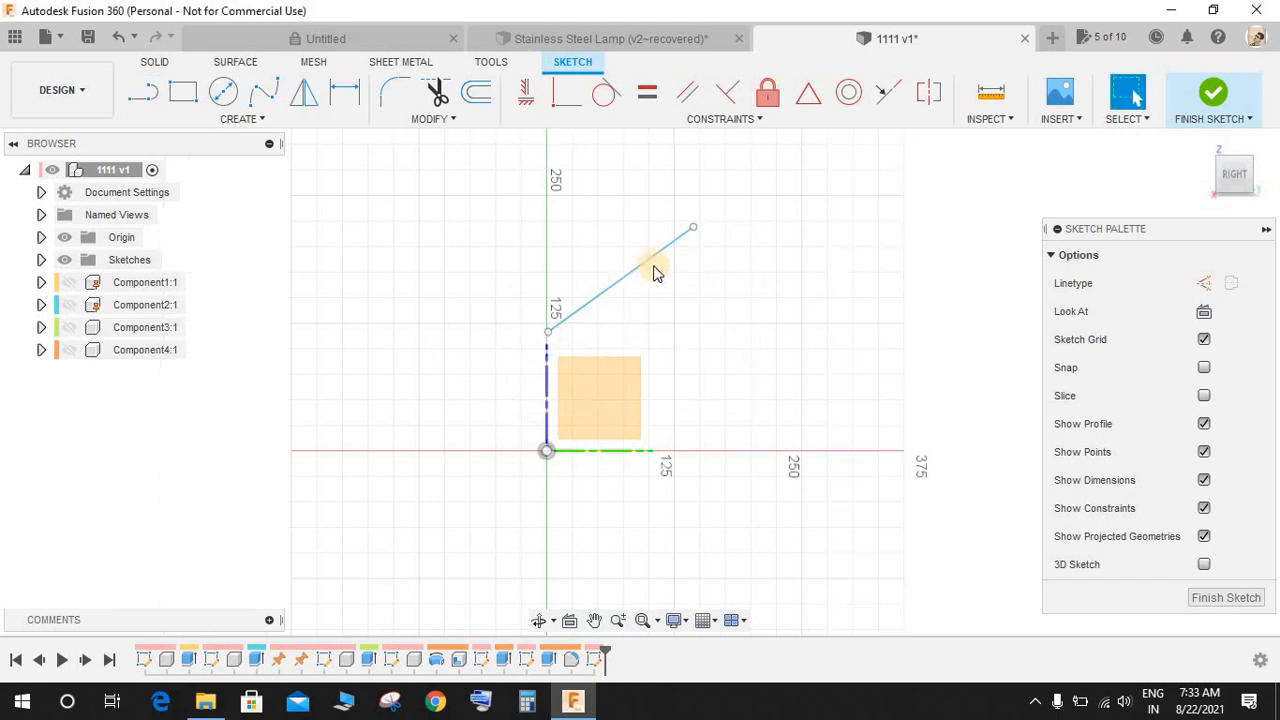
click(639, 271)
key(Delete)
- Draw a horizontal baseline about 779 mm long from the origin along the Y axis
middle_drag(692, 374, 365, 368)
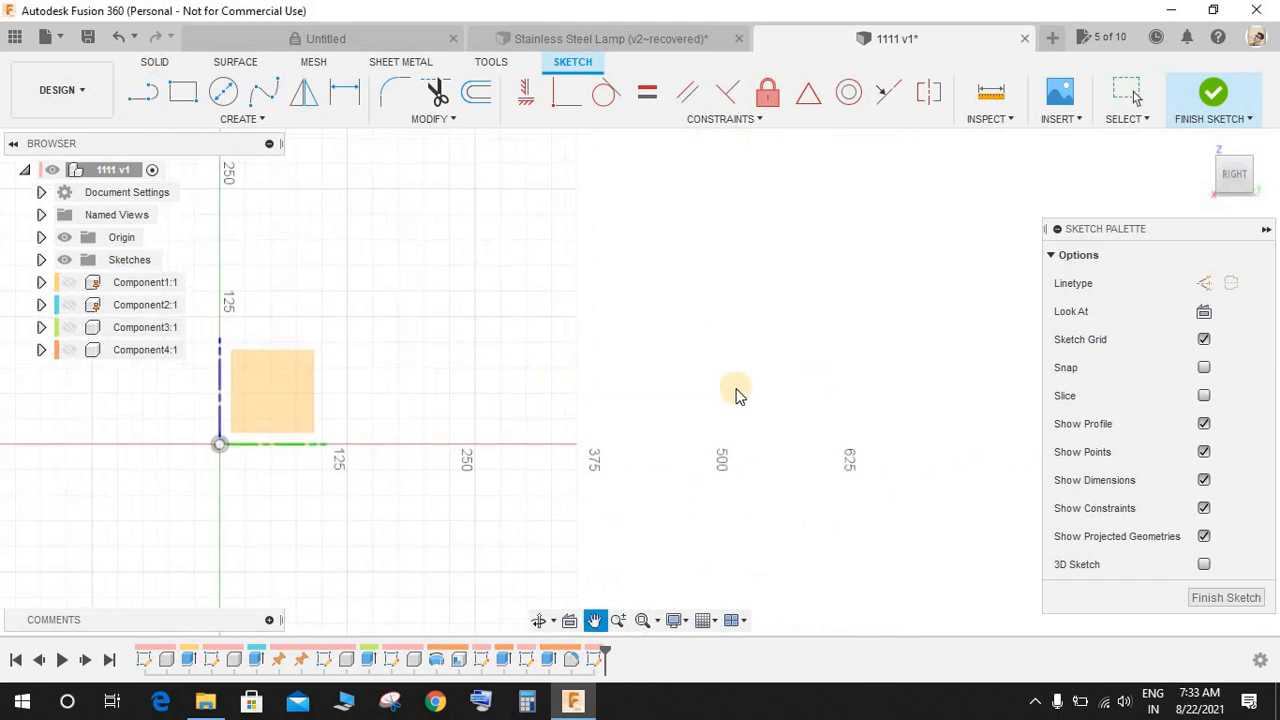
click(145, 104)
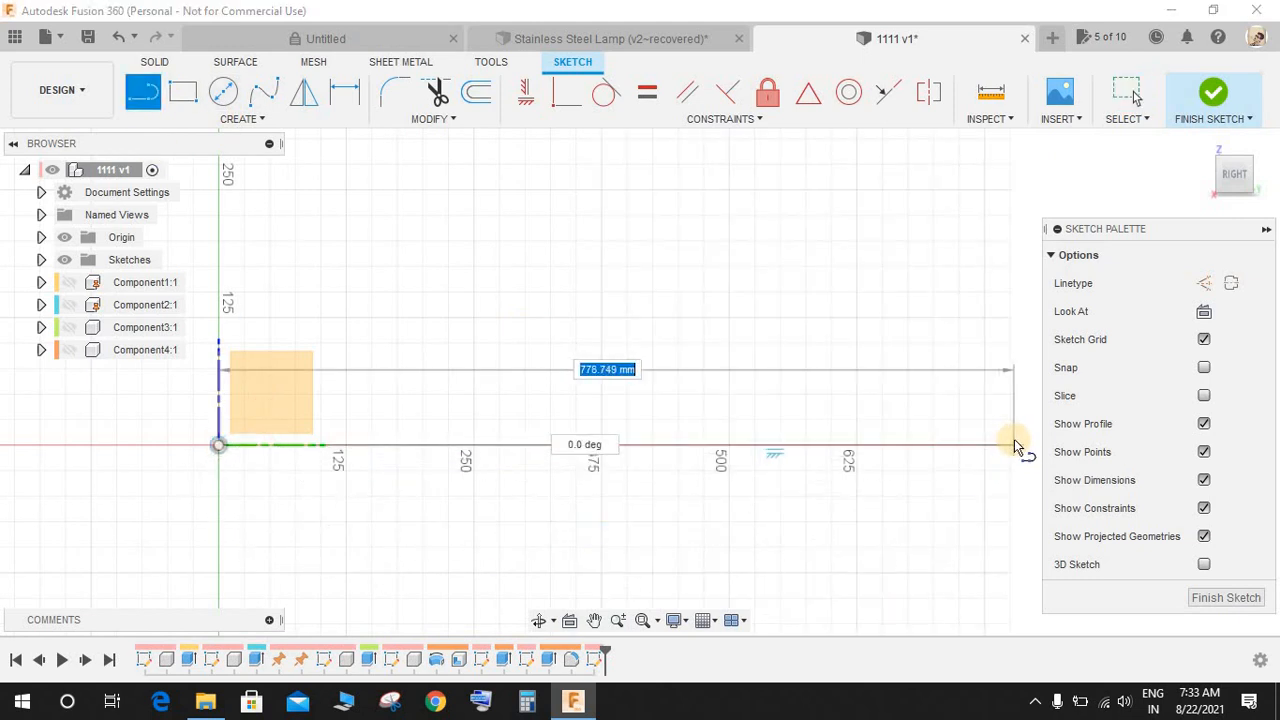
click(1013, 446)
key(Escape)
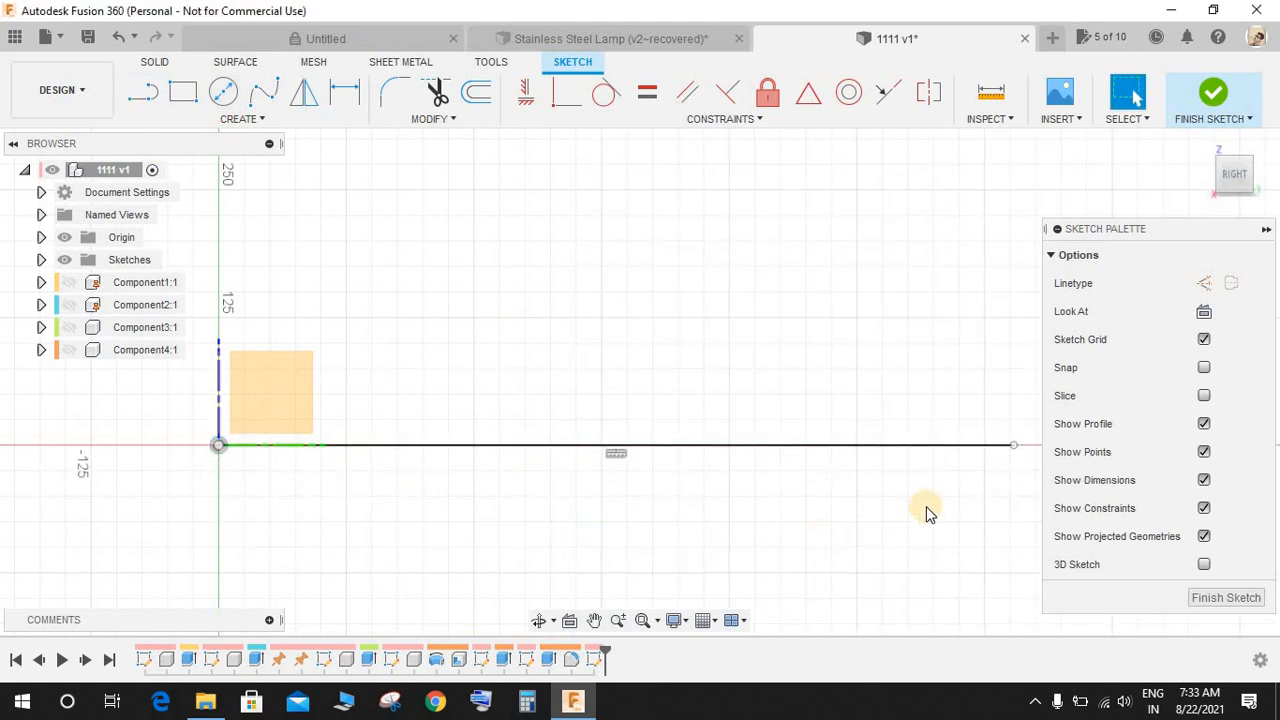
- Draw a closed stepped profile on the baseline near its free end: a 7.5 mm high short step, a sloped line, a long flat top and a vertical side
middle_drag(926, 506, 794, 503)
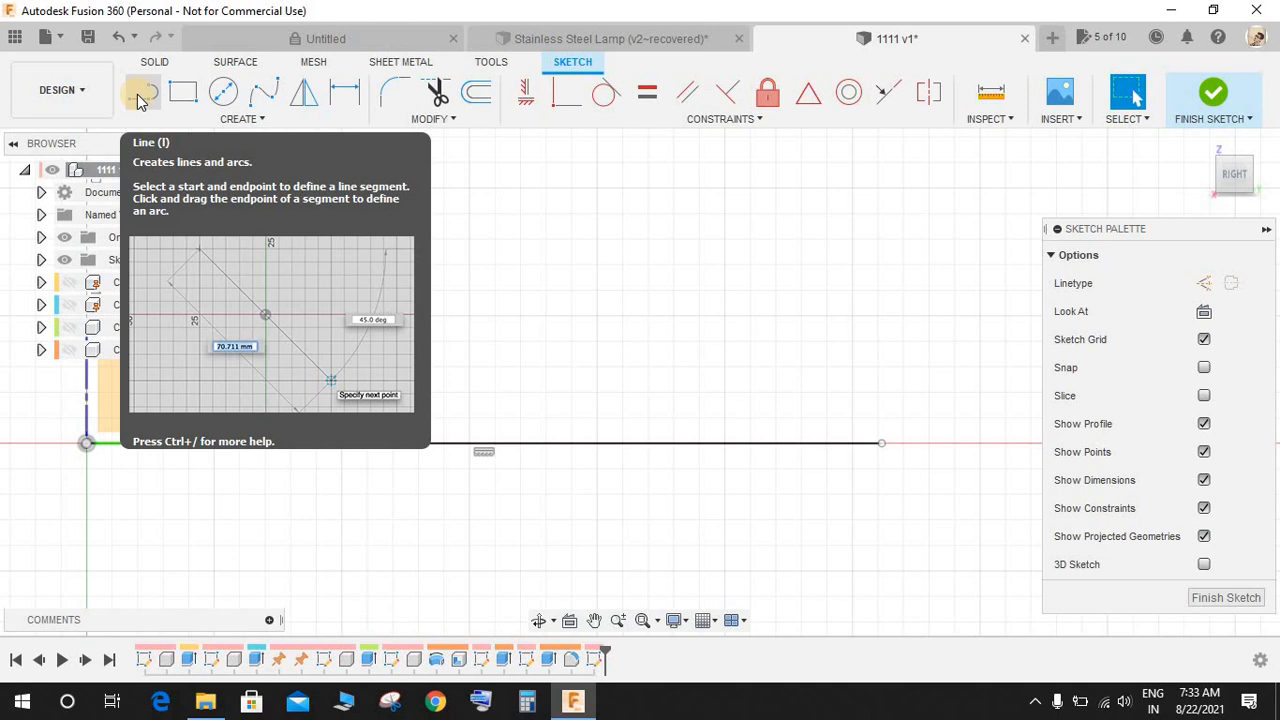
click(146, 94)
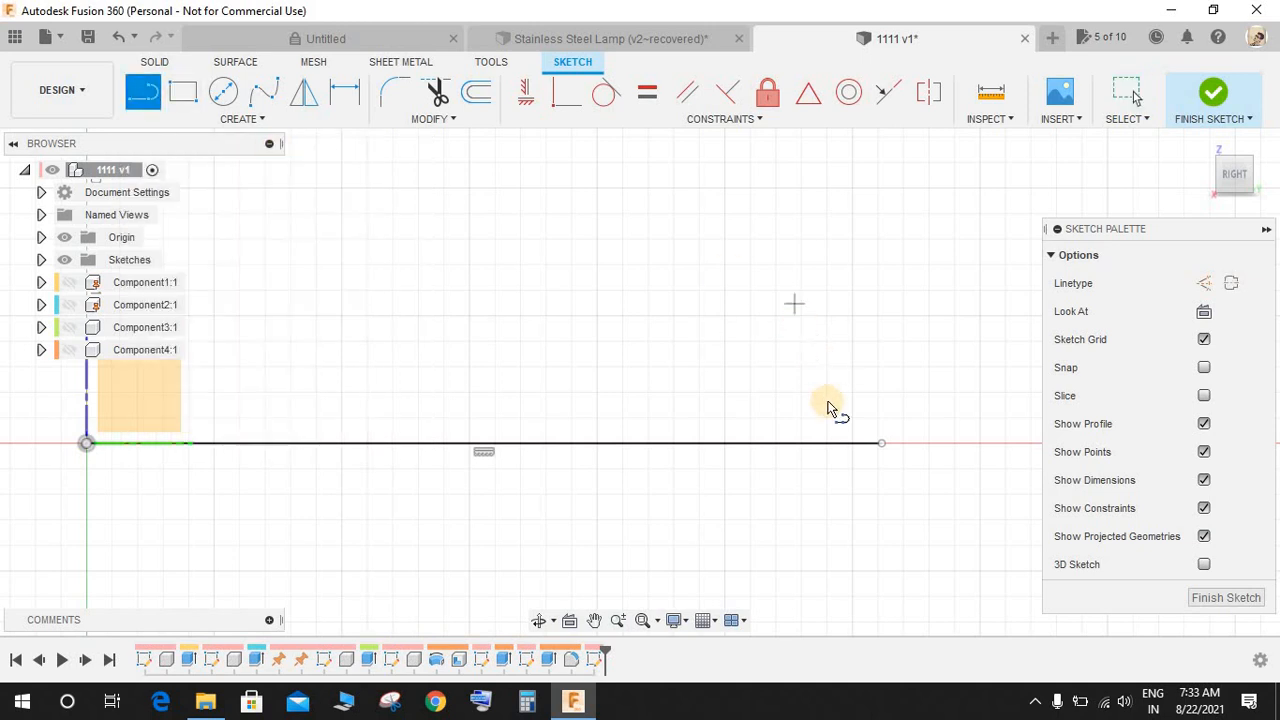
click(879, 443)
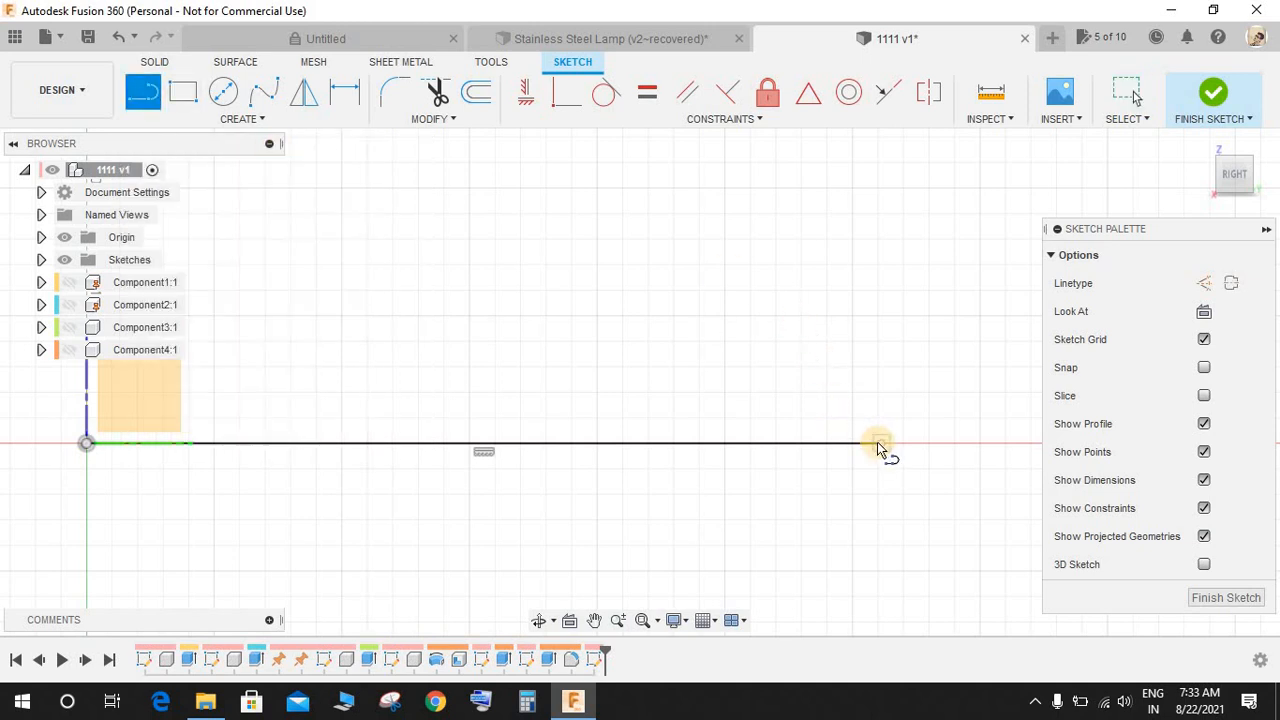
click(807, 442)
scroll(808, 422, up, 5)
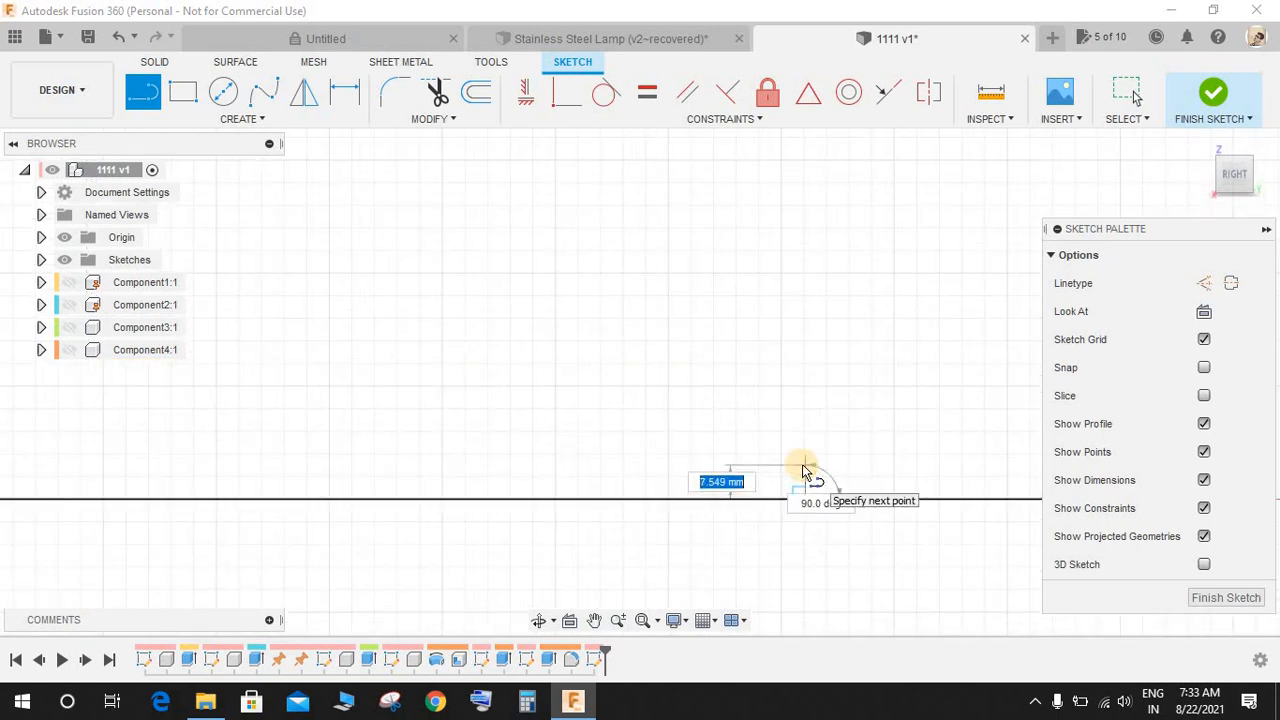
click(803, 466)
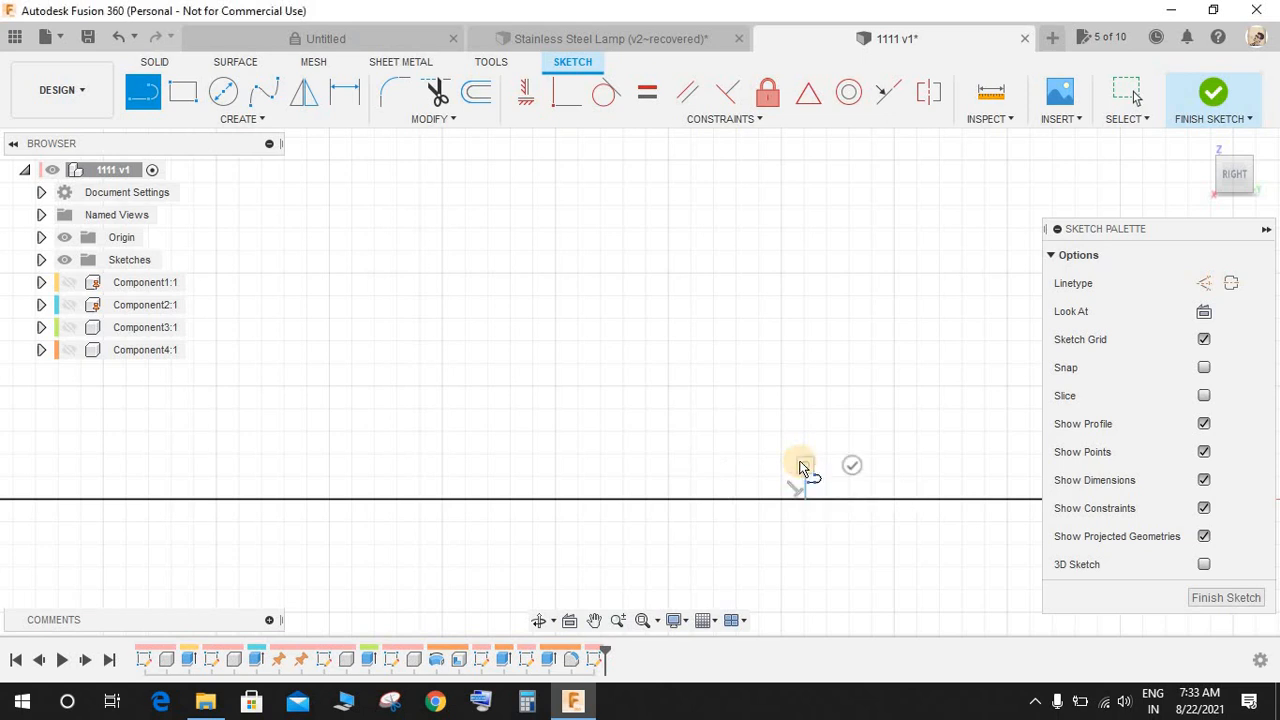
click(778, 466)
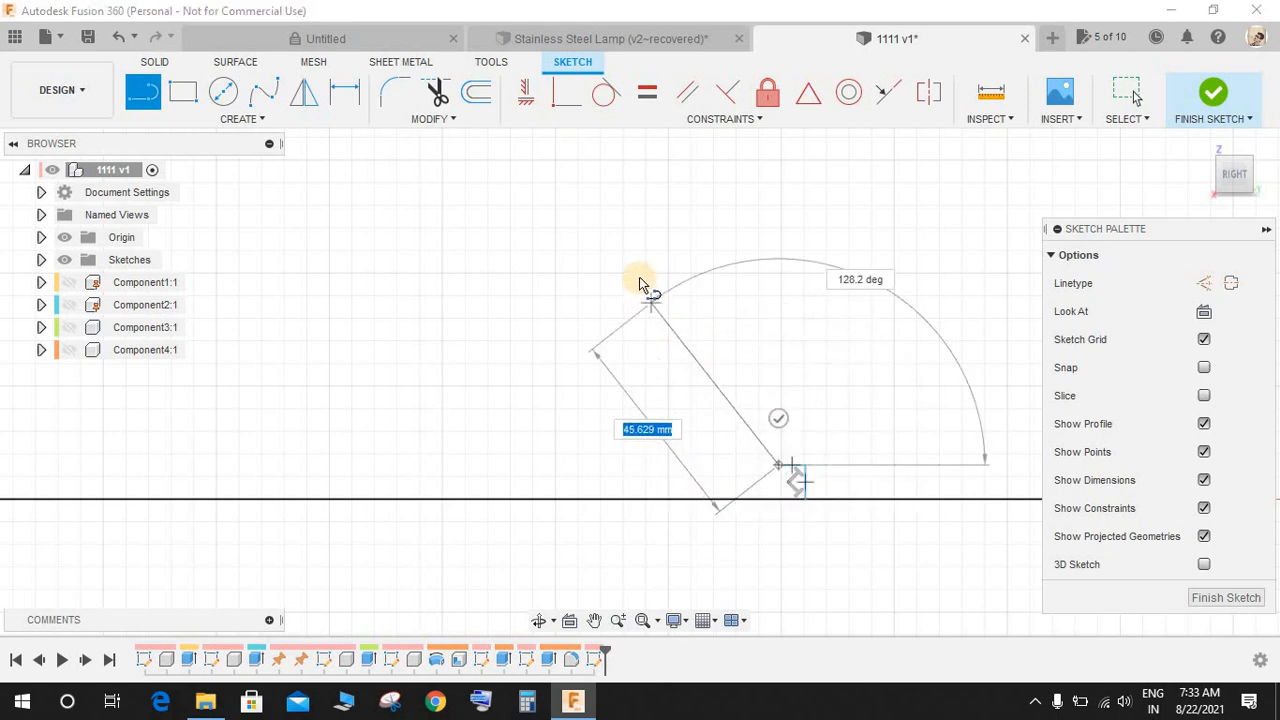
click(640, 279)
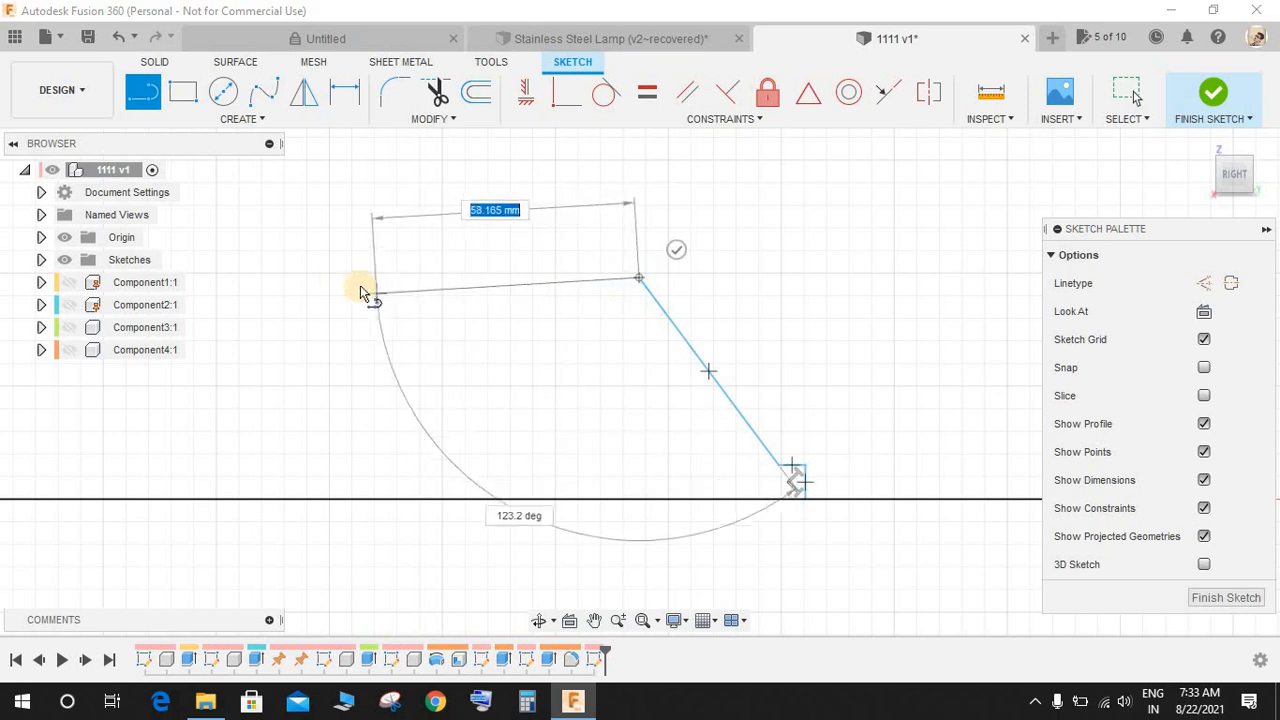
click(230, 278)
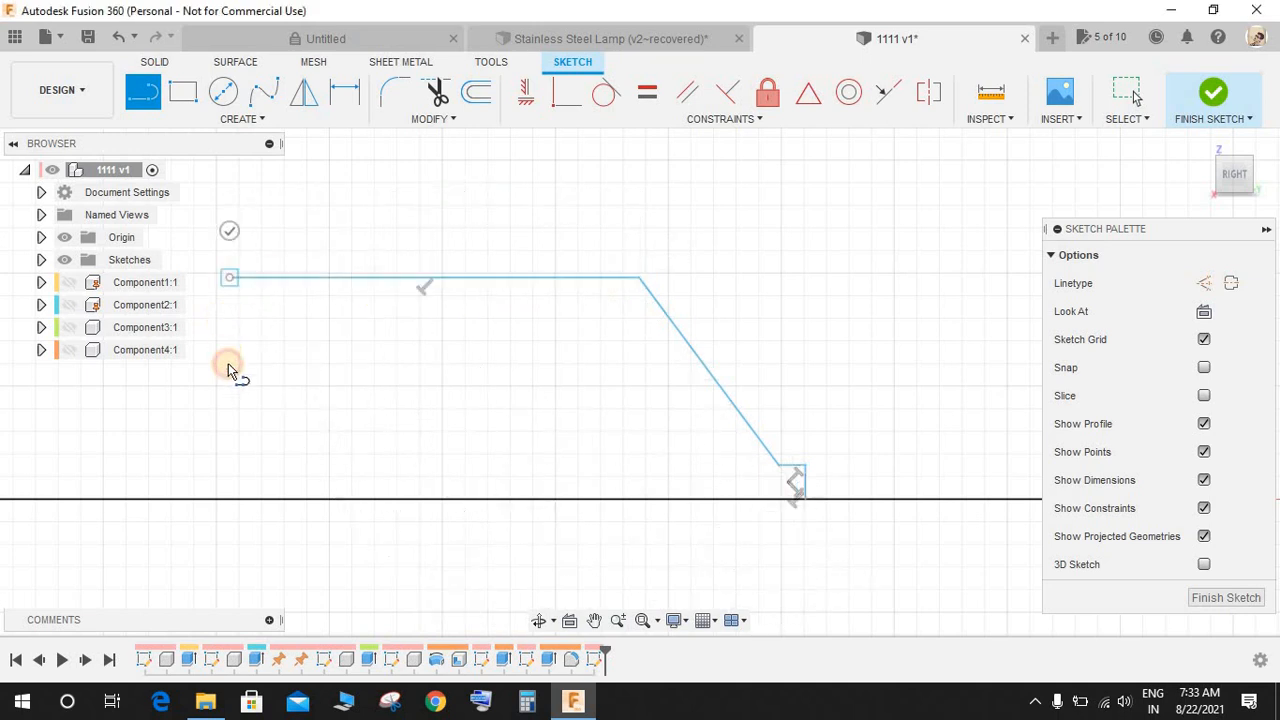
click(230, 505)
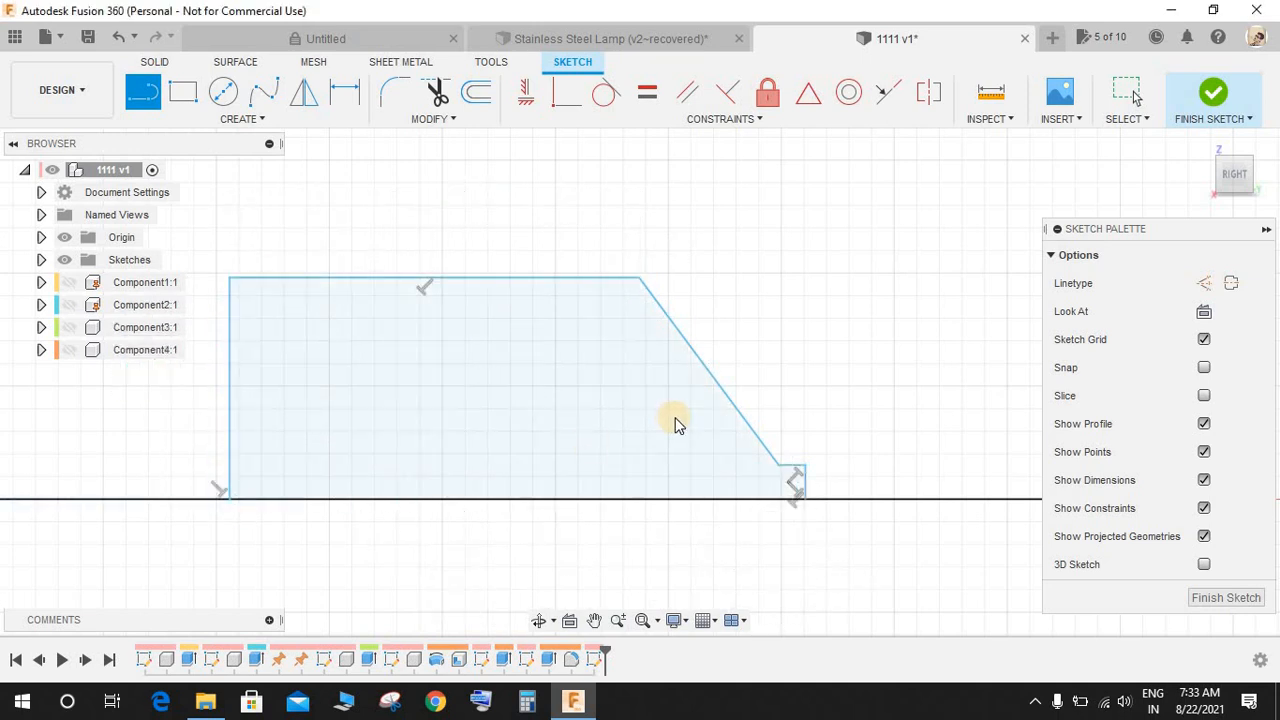
key(Escape)
- Dimension the profile's tall vertical side and set its height to 14 mm
scroll(660, 440, down, 4)
key(d)
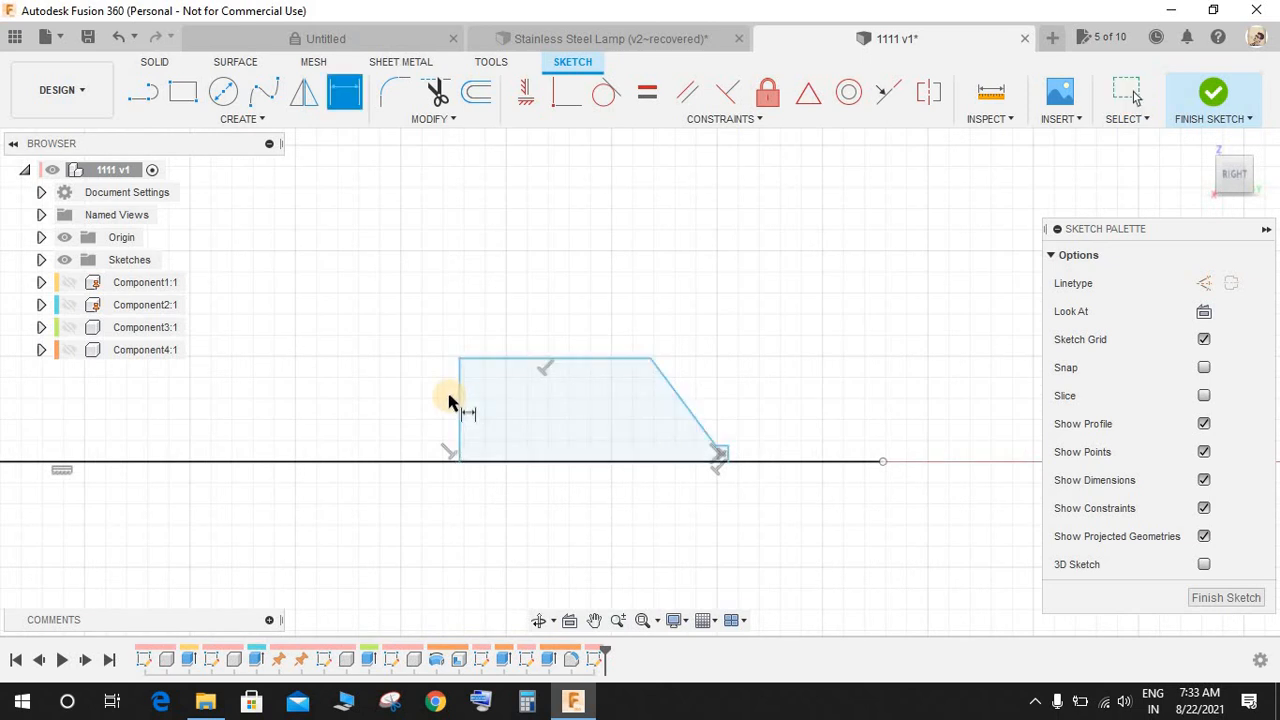
click(457, 412)
click(393, 414)
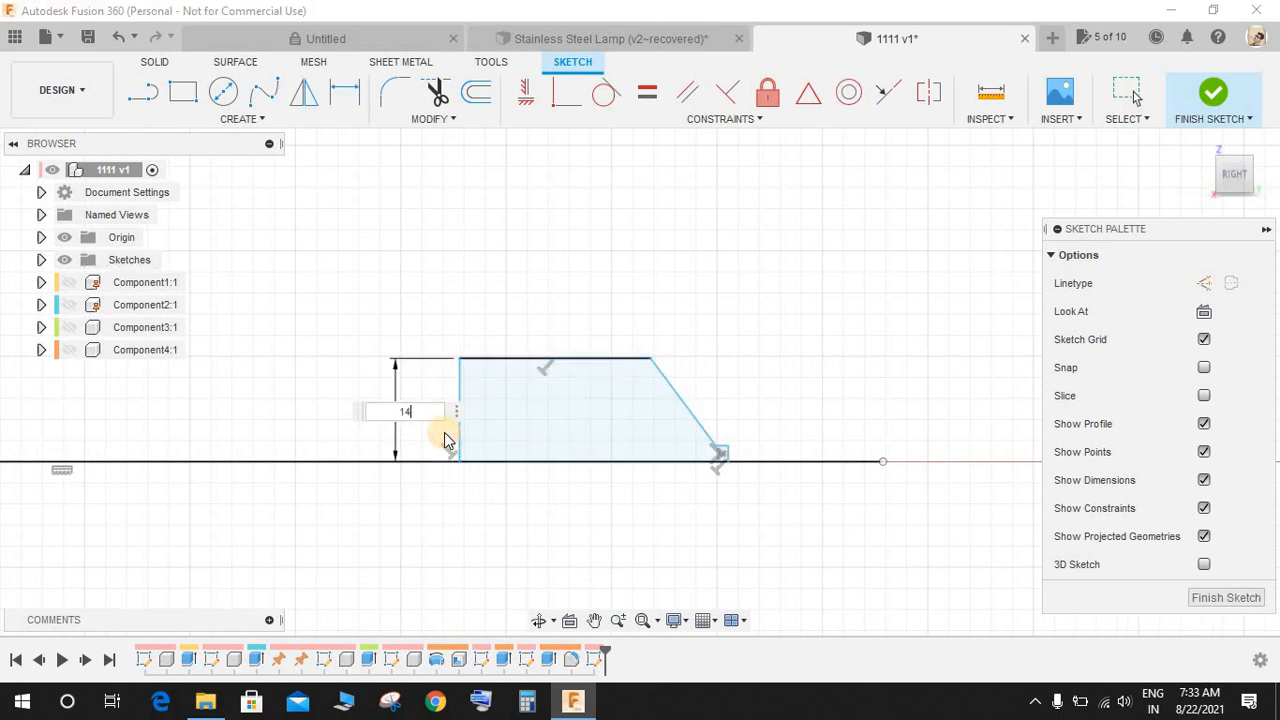
key(Return)
- Dimension the profile's upper horizontal edge and set its length to 18.5 mm
scroll(706, 466, up, 2)
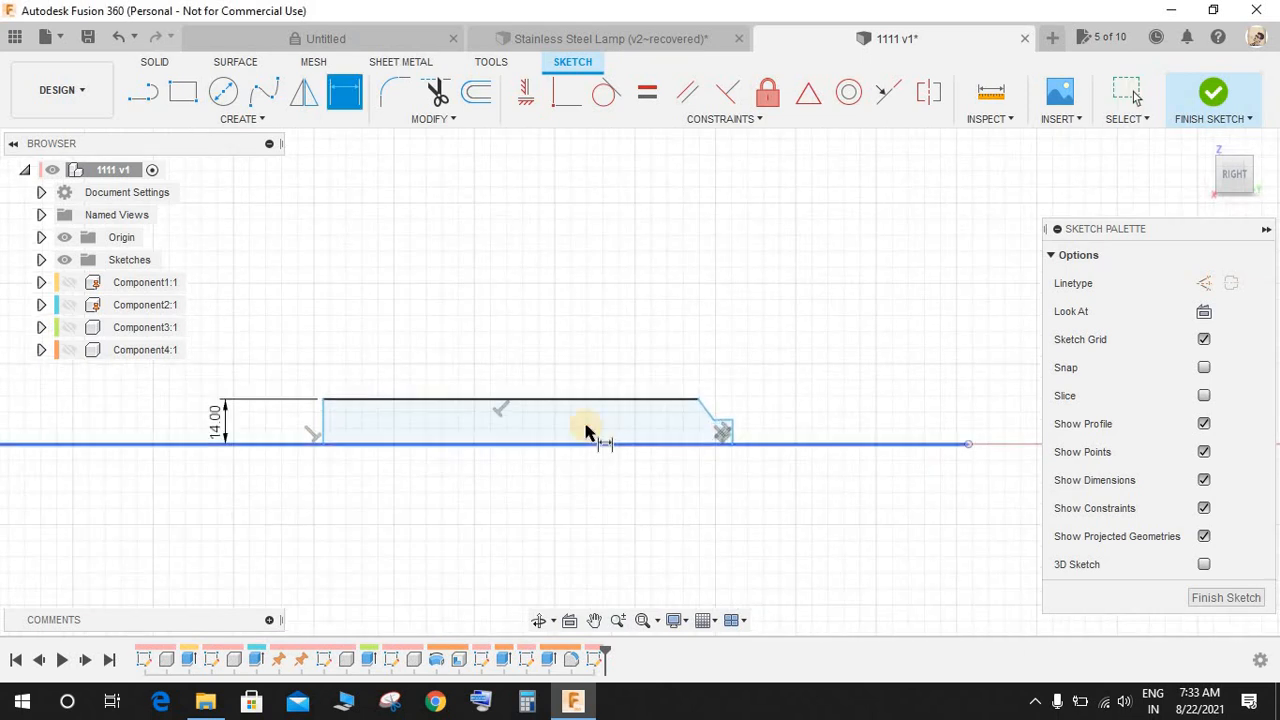
scroll(585, 432, up, 1)
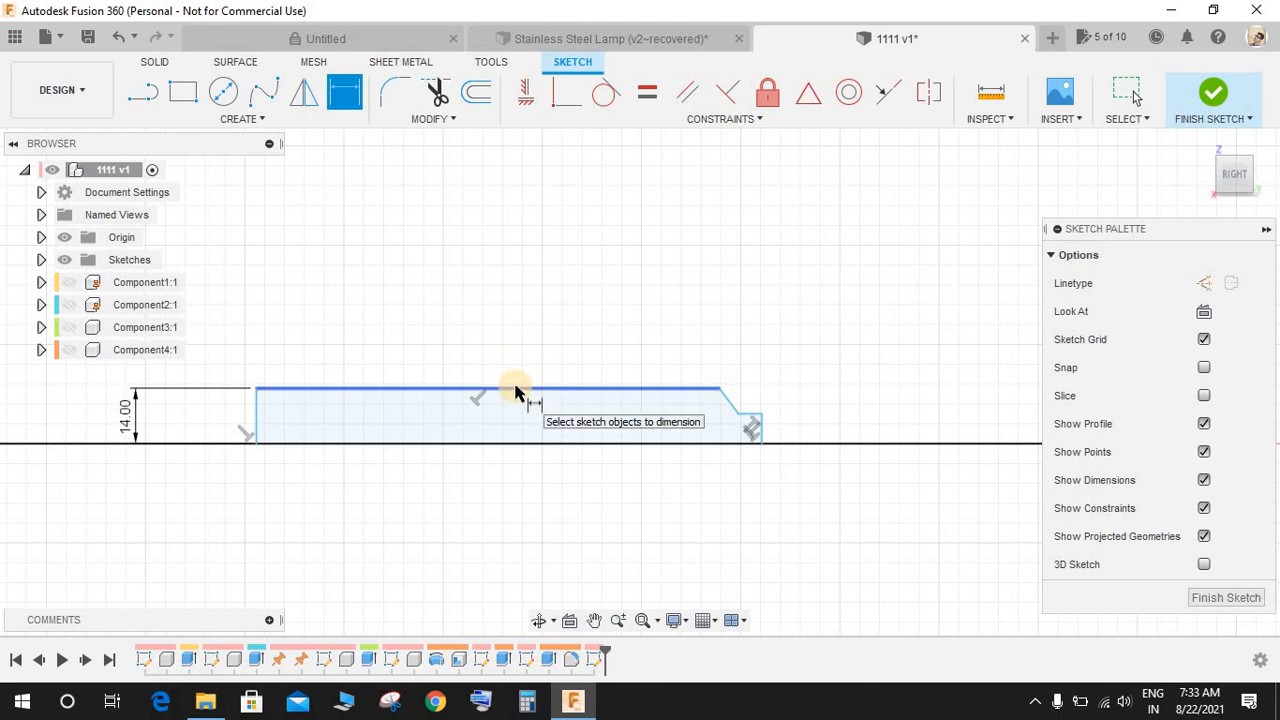
click(516, 390)
click(495, 353)
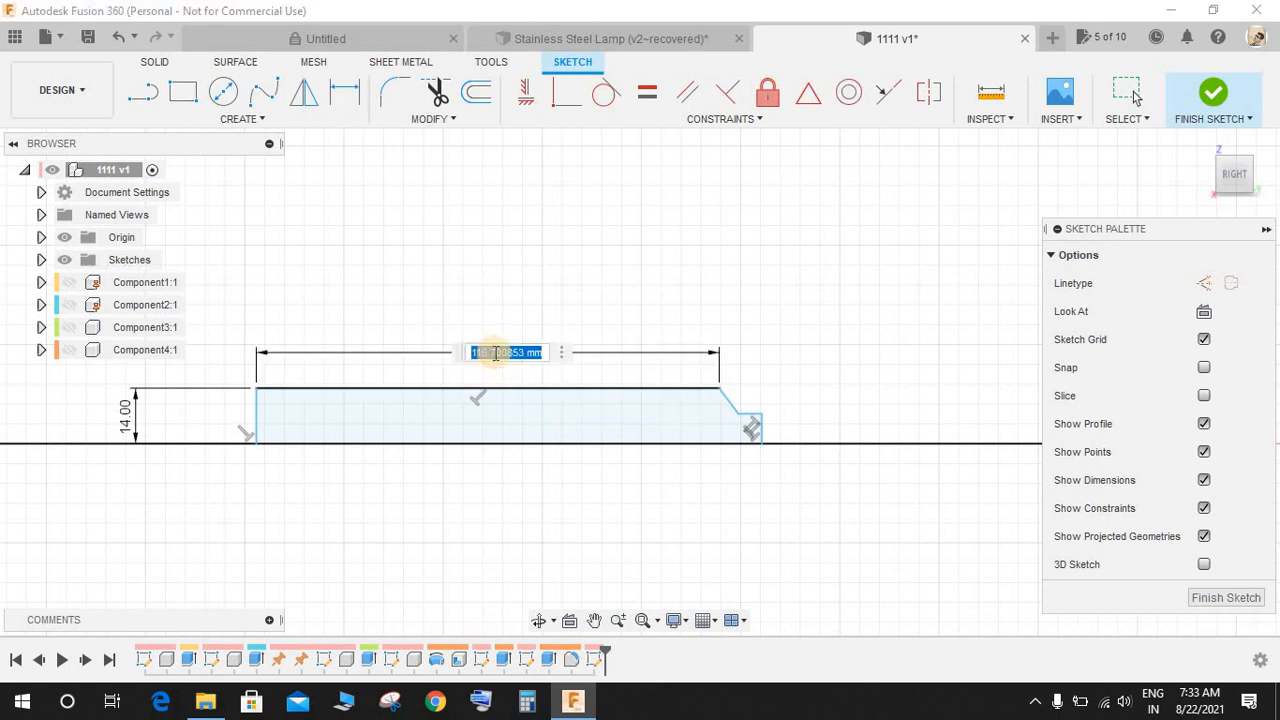
key(Return)
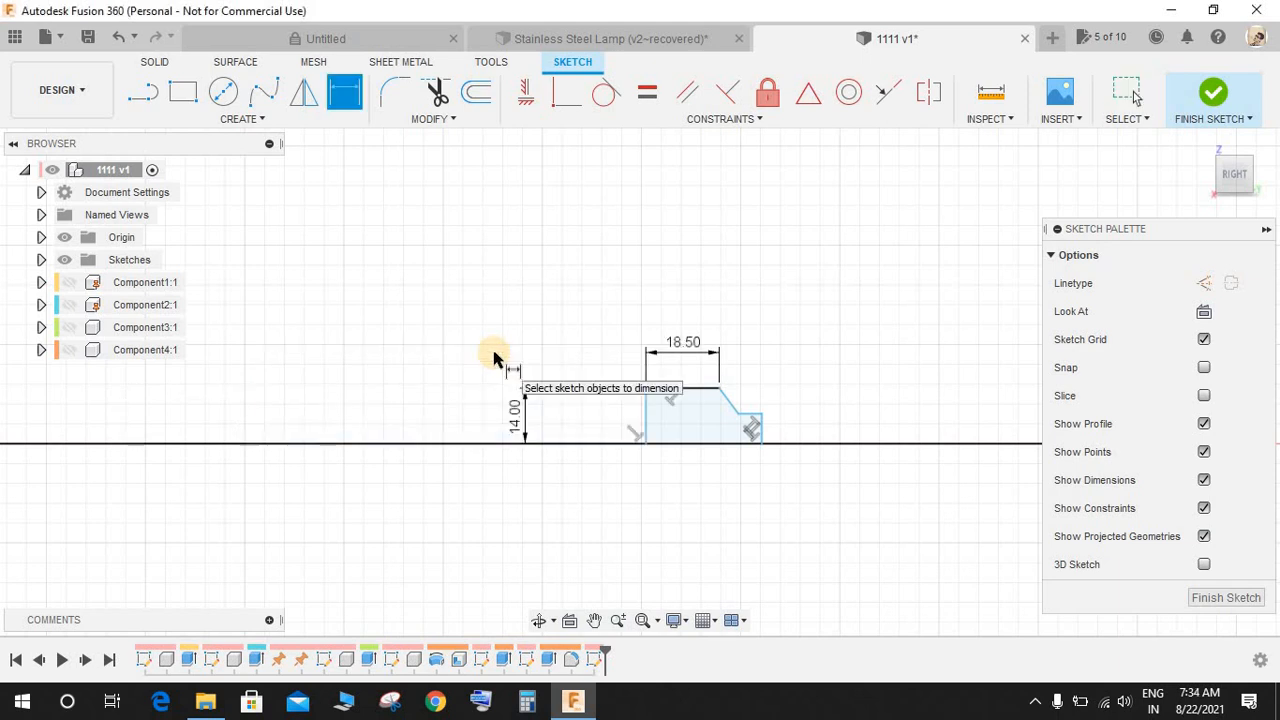
- Dimension the angle between the profile's upper horizontal edge and the sloped line and set it to 135 degrees
scroll(723, 423, up, 3)
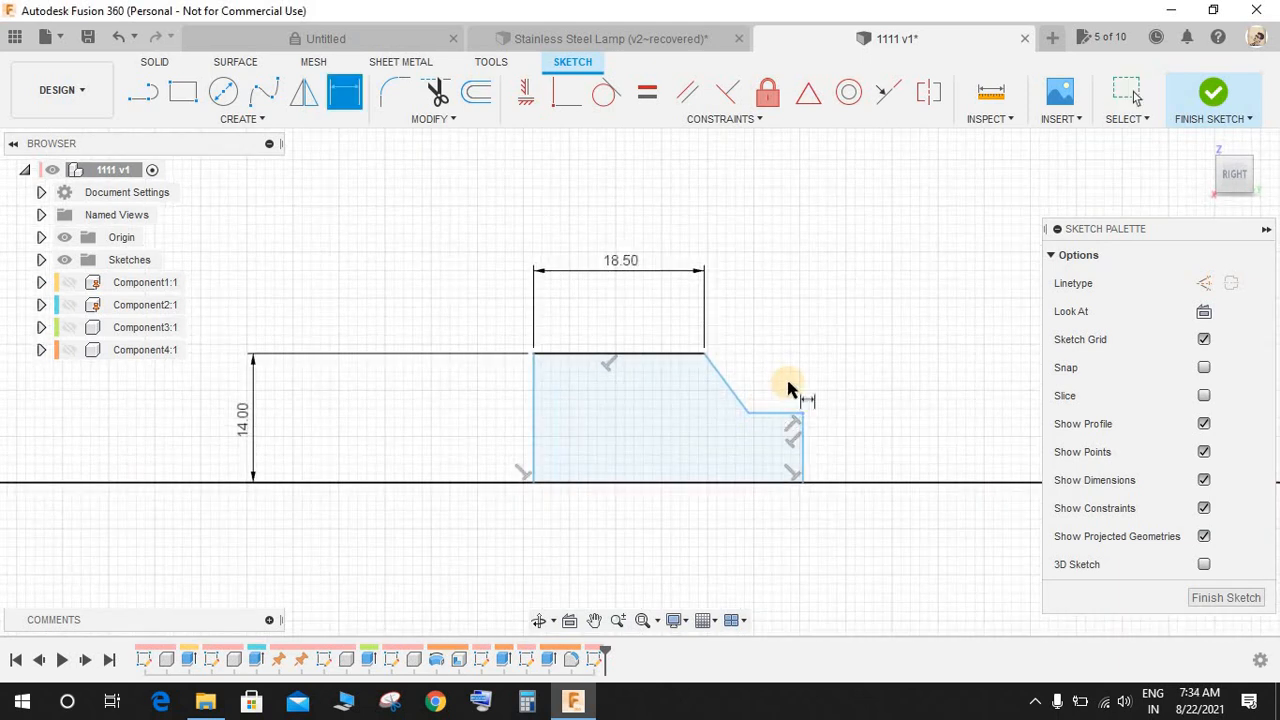
scroll(786, 380, up, 3)
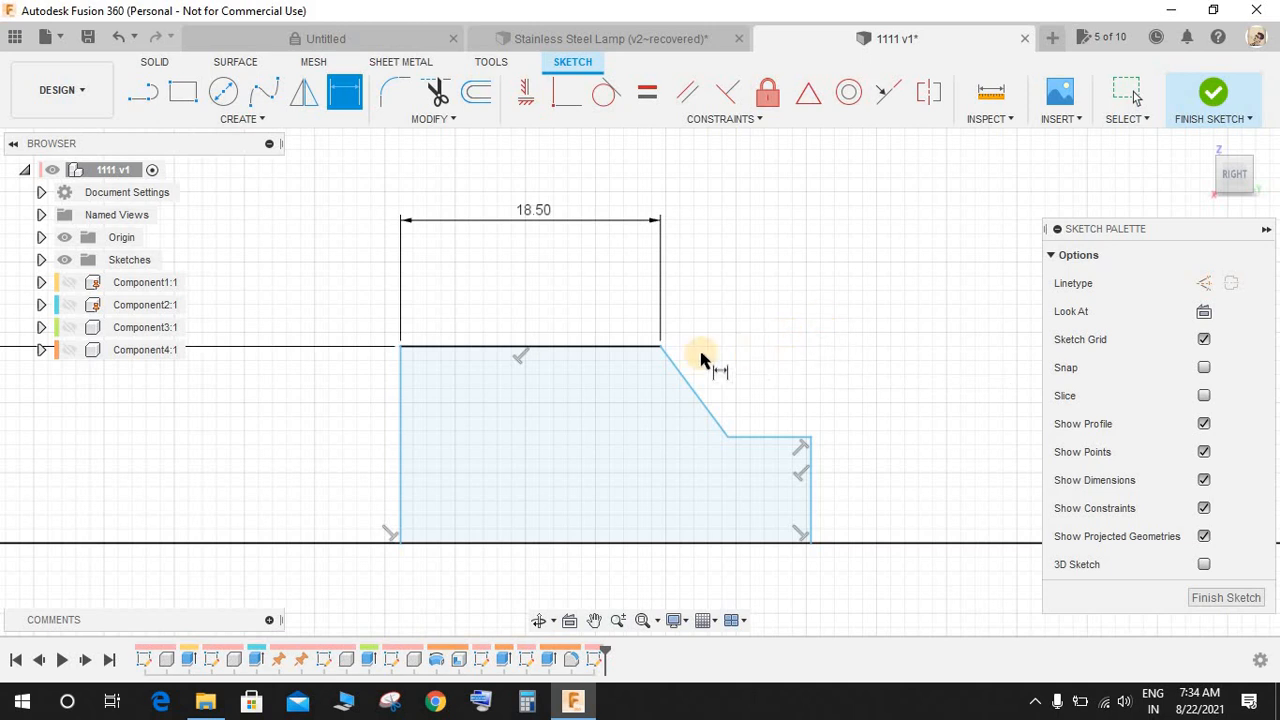
click(680, 373)
click(638, 350)
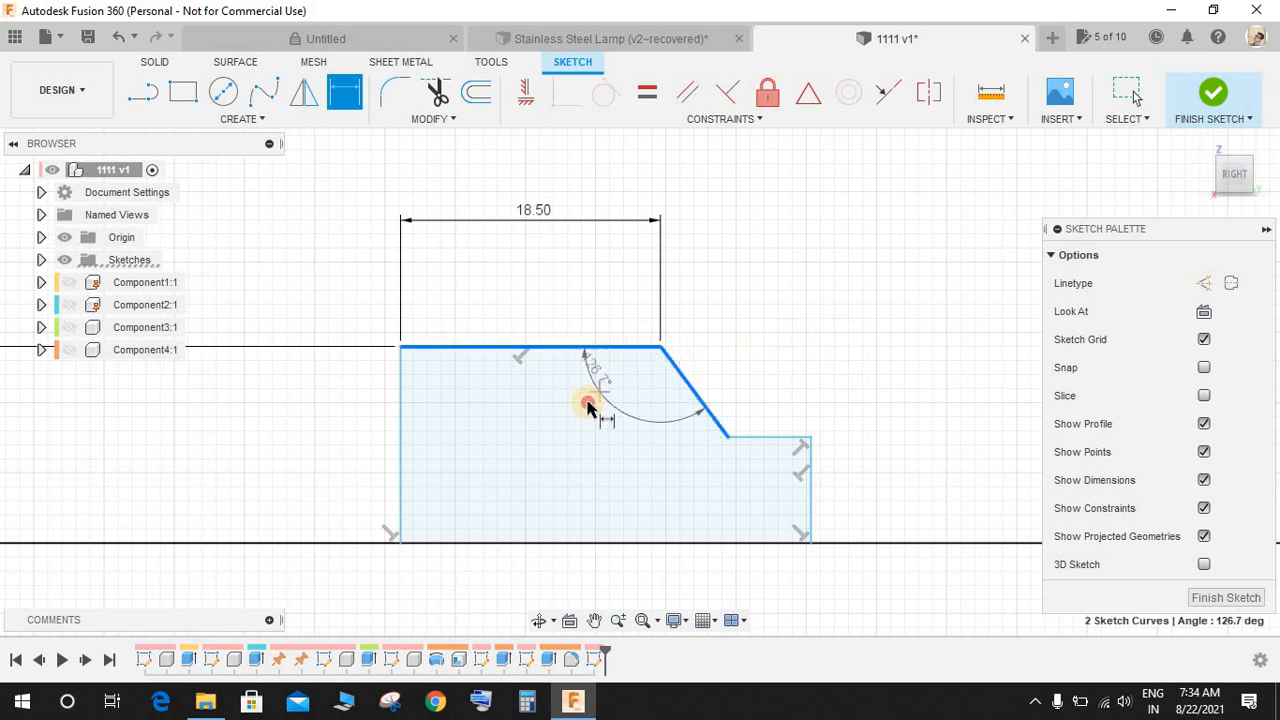
click(589, 402)
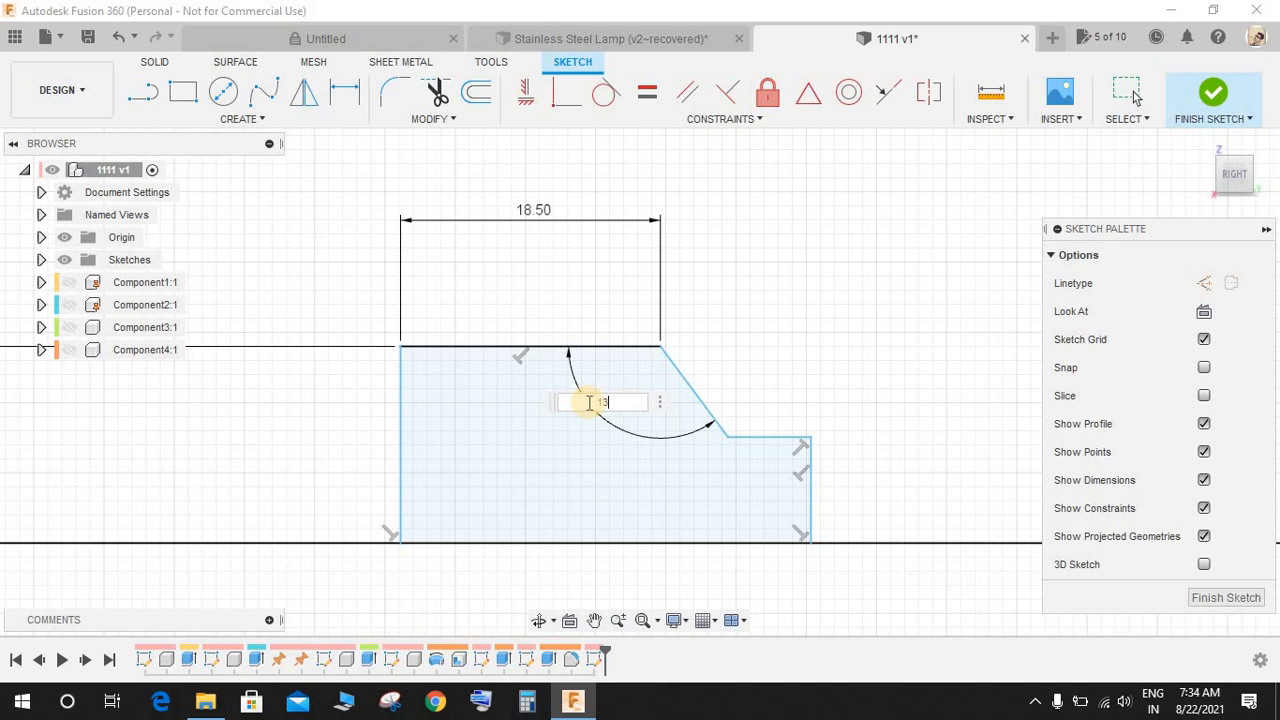
text(13)
key(Return)
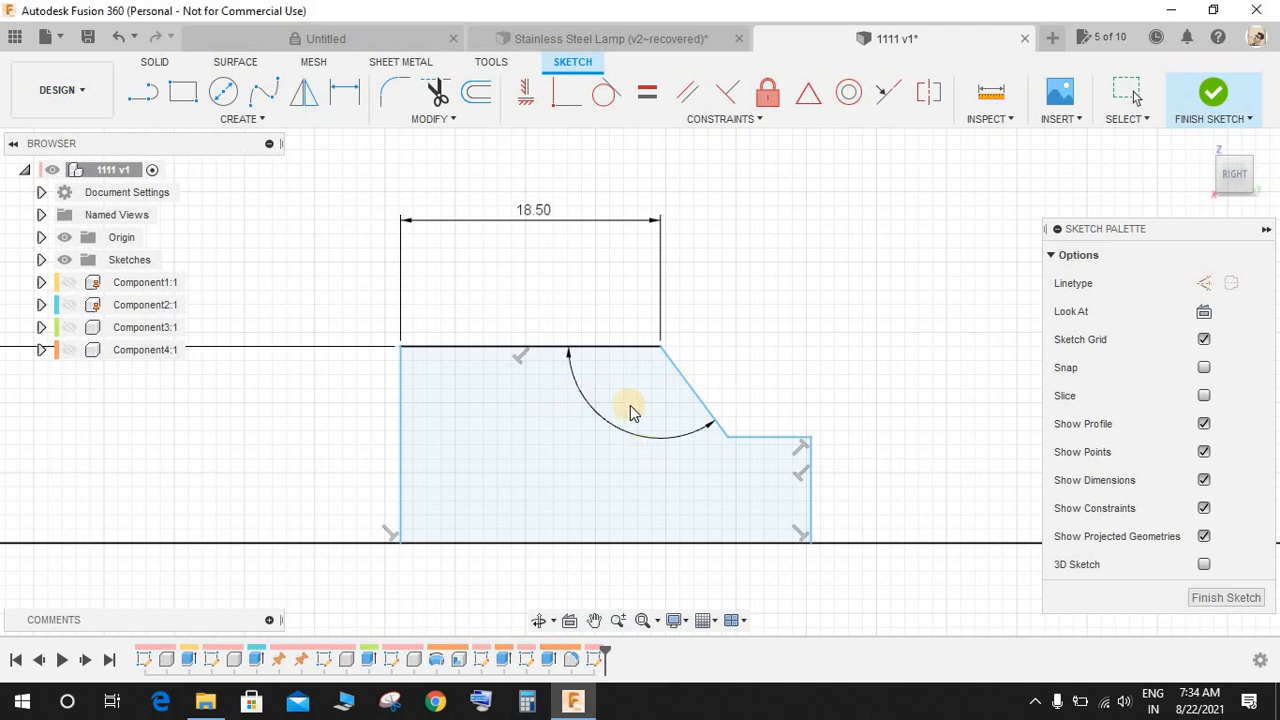
scroll(575, 446, down, 2)
scroll(594, 418, up, 3)
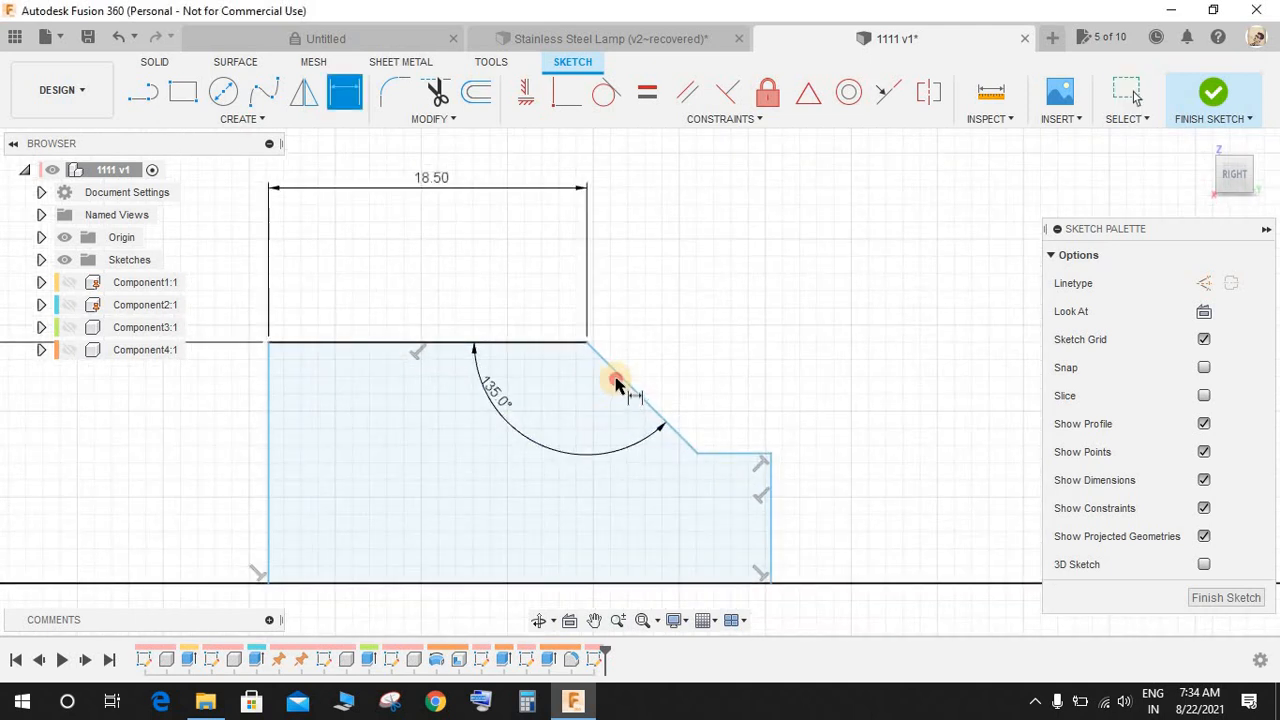
click(617, 385)
click(674, 335)
key(Return)
key(Escape)
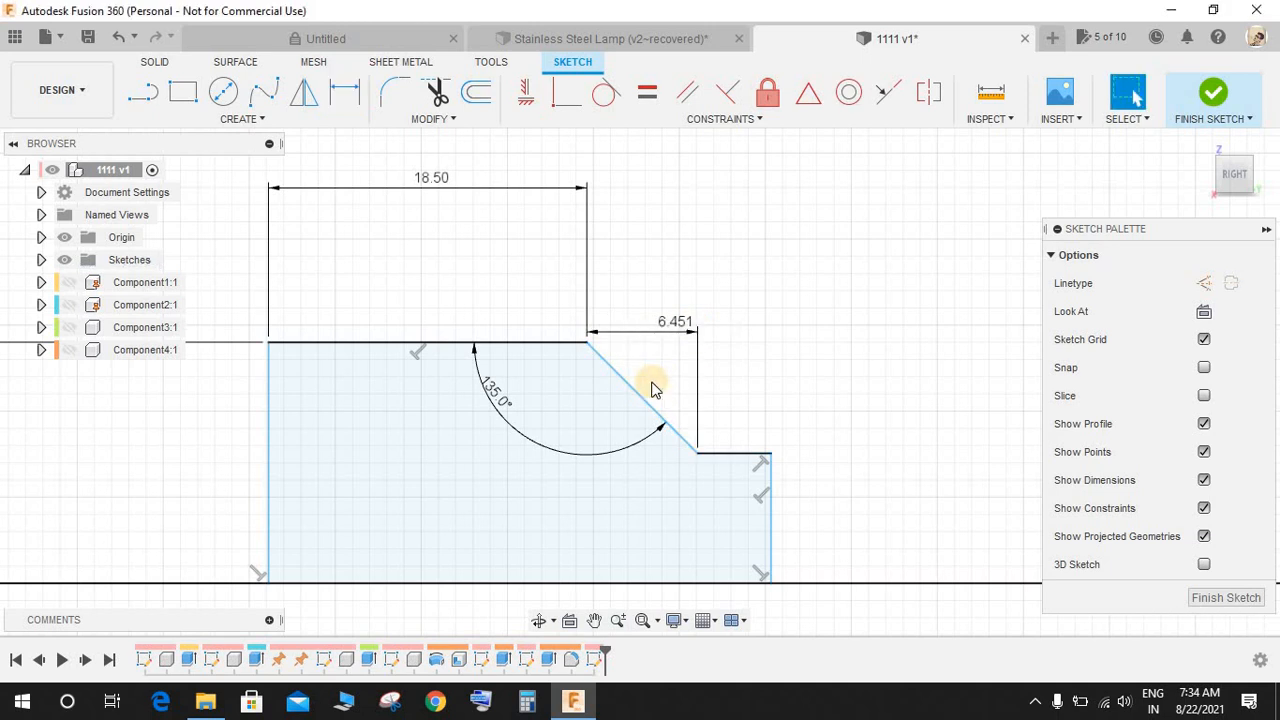
key(ctrl+z)
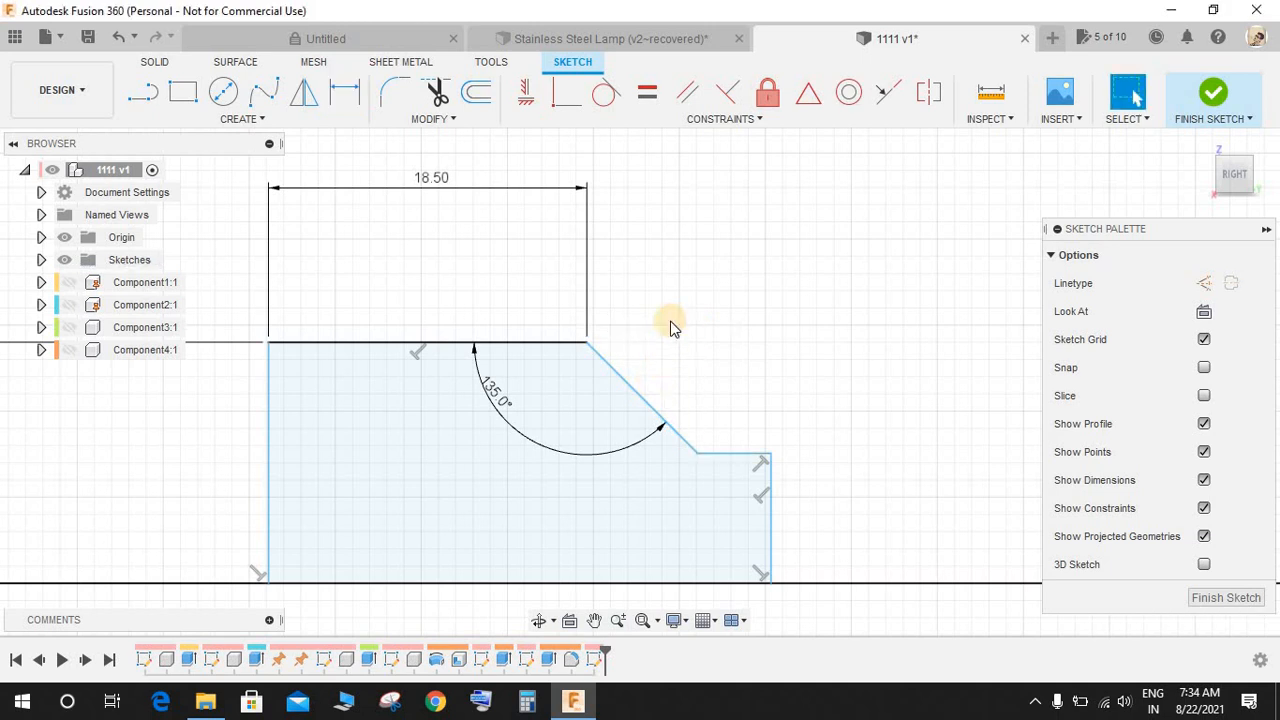
- Add an aligned dimension along the profile's sloped line and set its length to 11 mm
key(d)
click(624, 393)
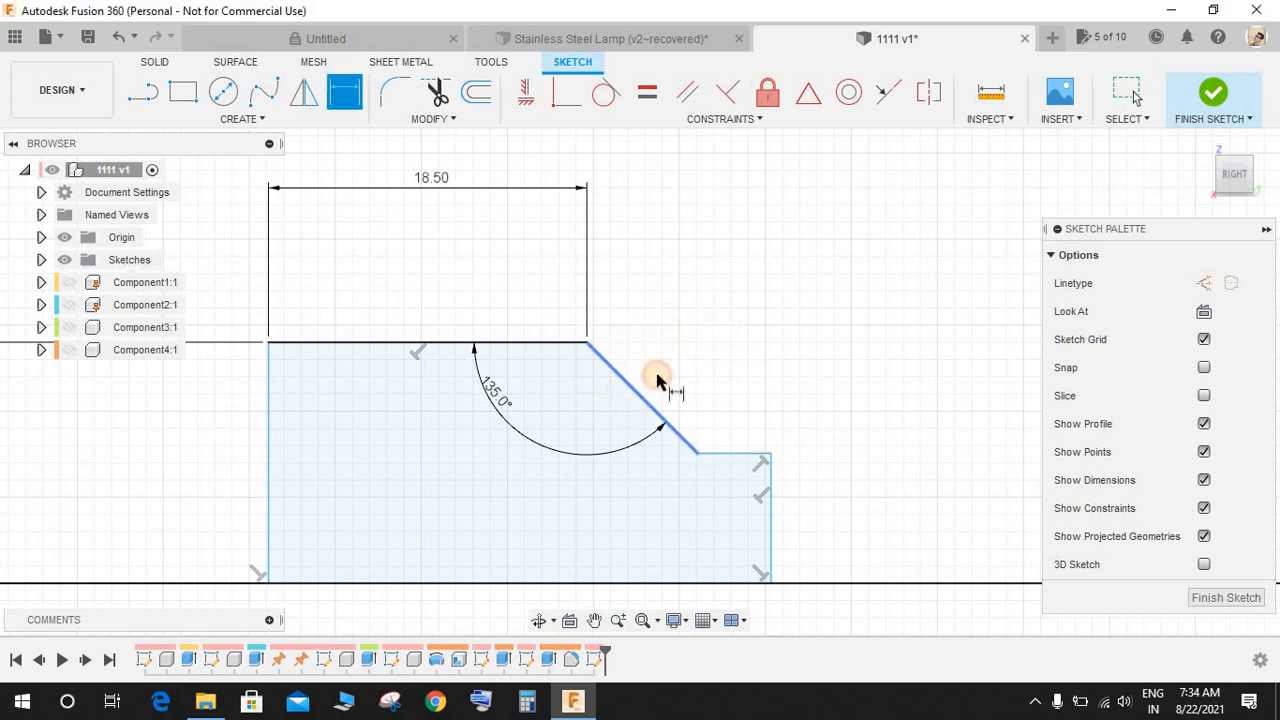
click(677, 363)
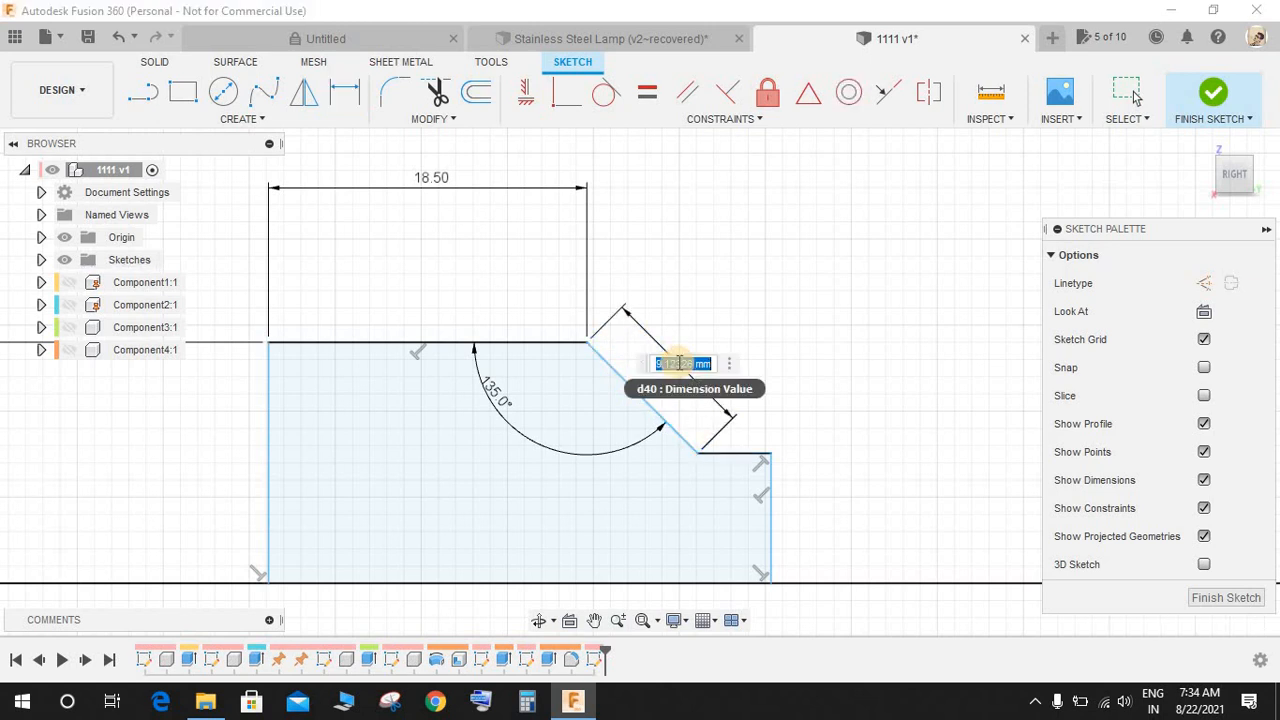
text(11)
key(Return)
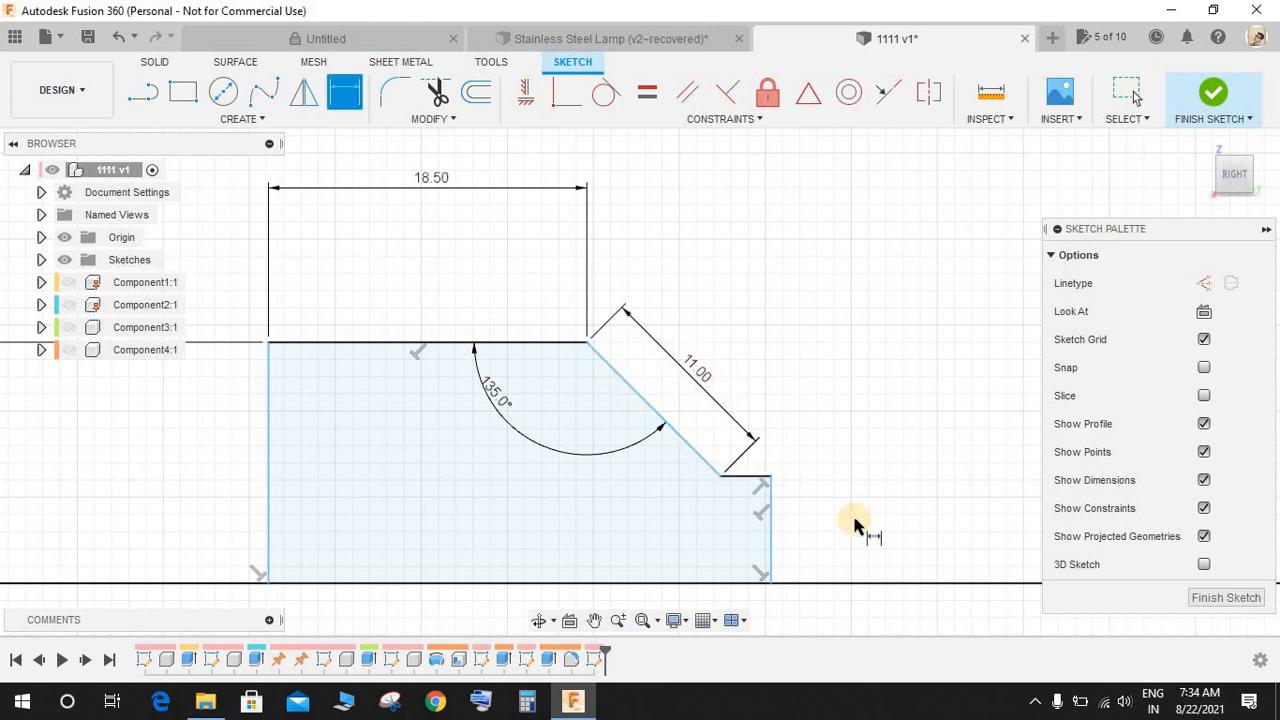
- Dimension the short horizontal edge at the end of the sloped line and set its length to 1.5 mm
click(757, 477)
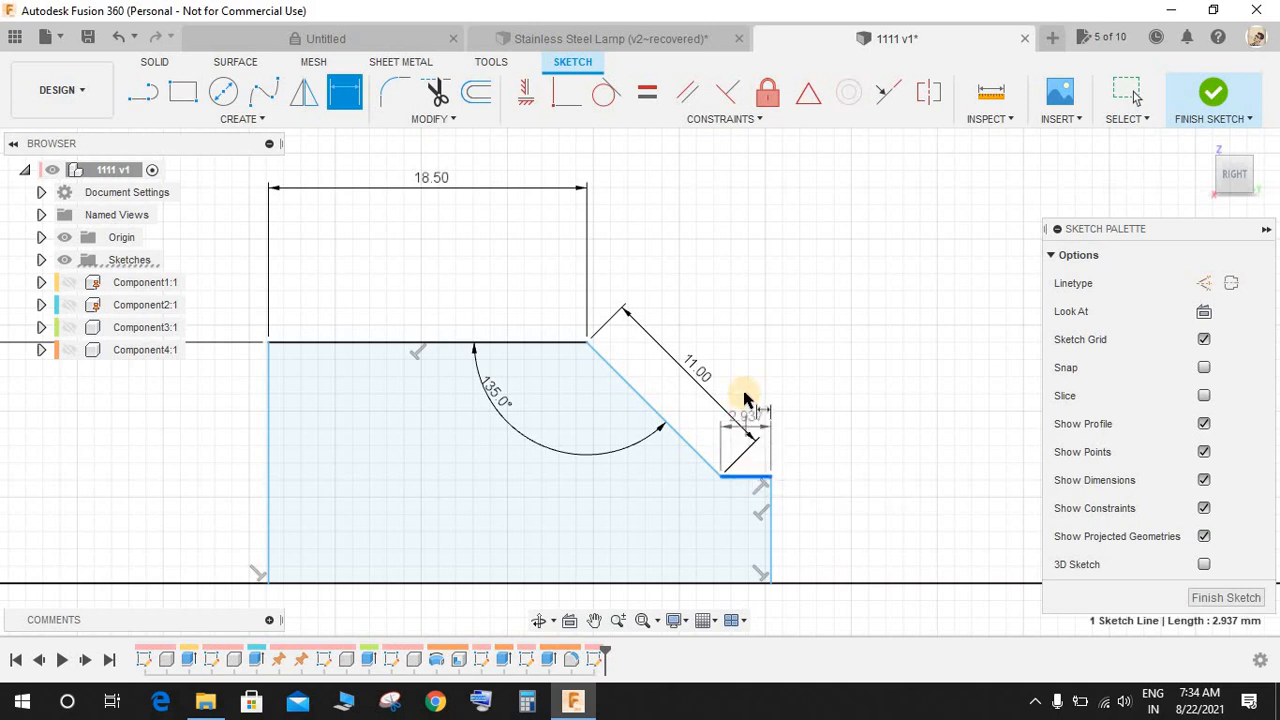
click(746, 389)
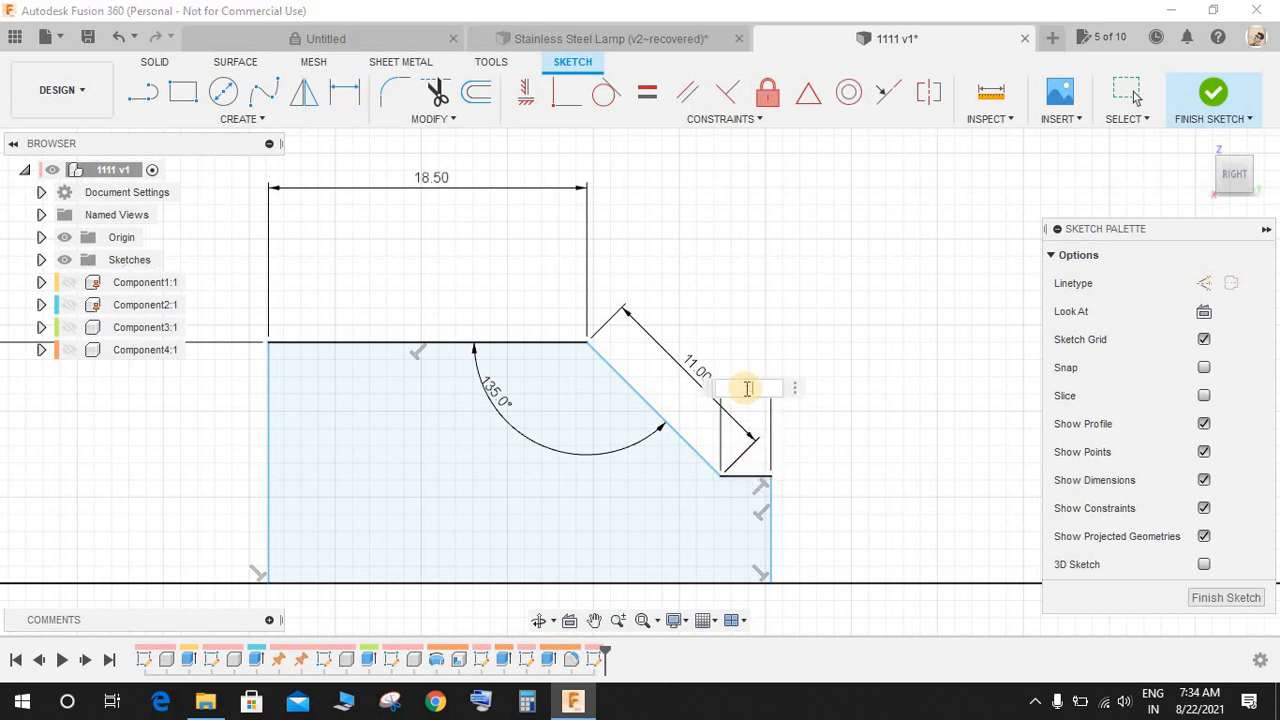
text(1.5)
key(Return)
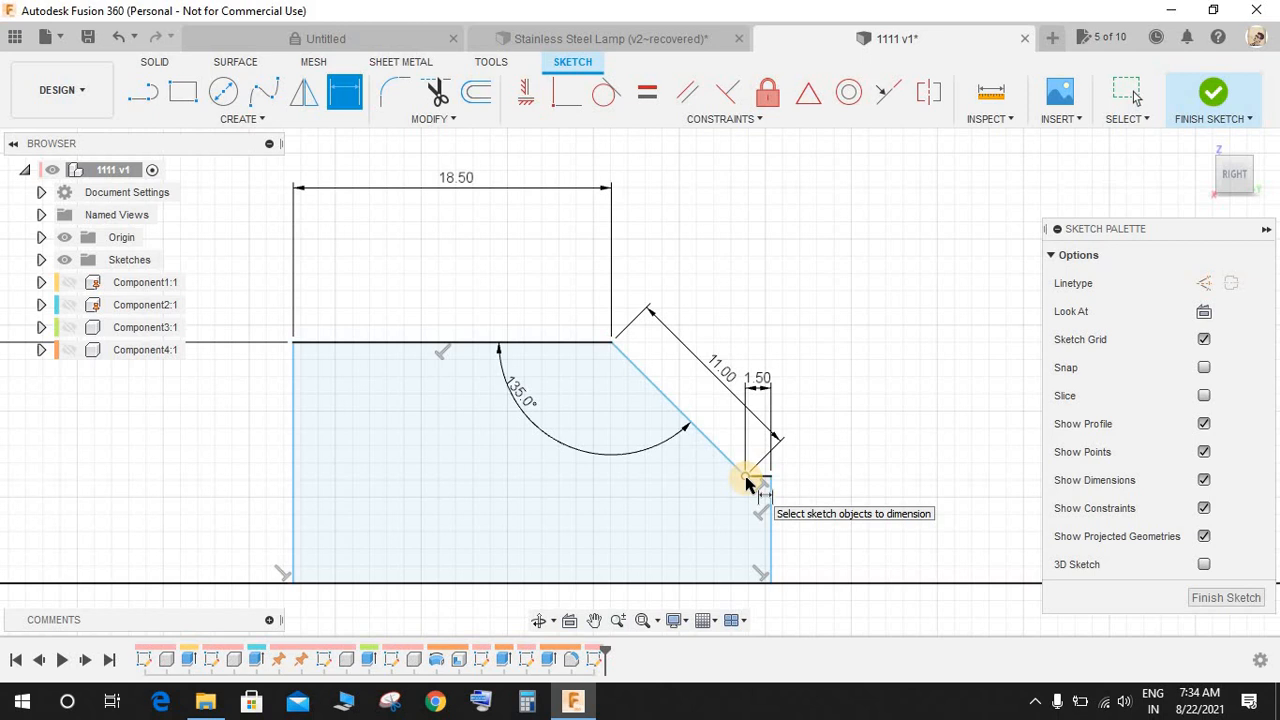
- Add a driven height dimension to the profile's short vertical side and finish the sketch
click(772, 546)
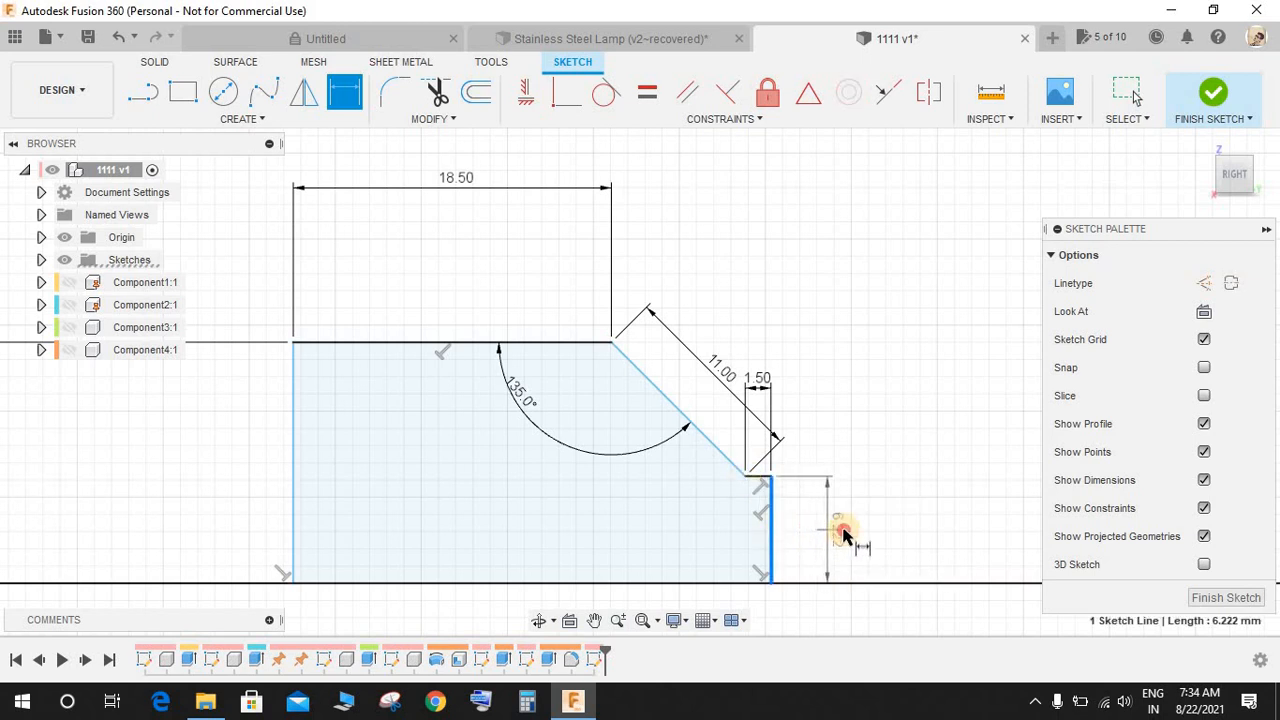
click(843, 535)
click(767, 372)
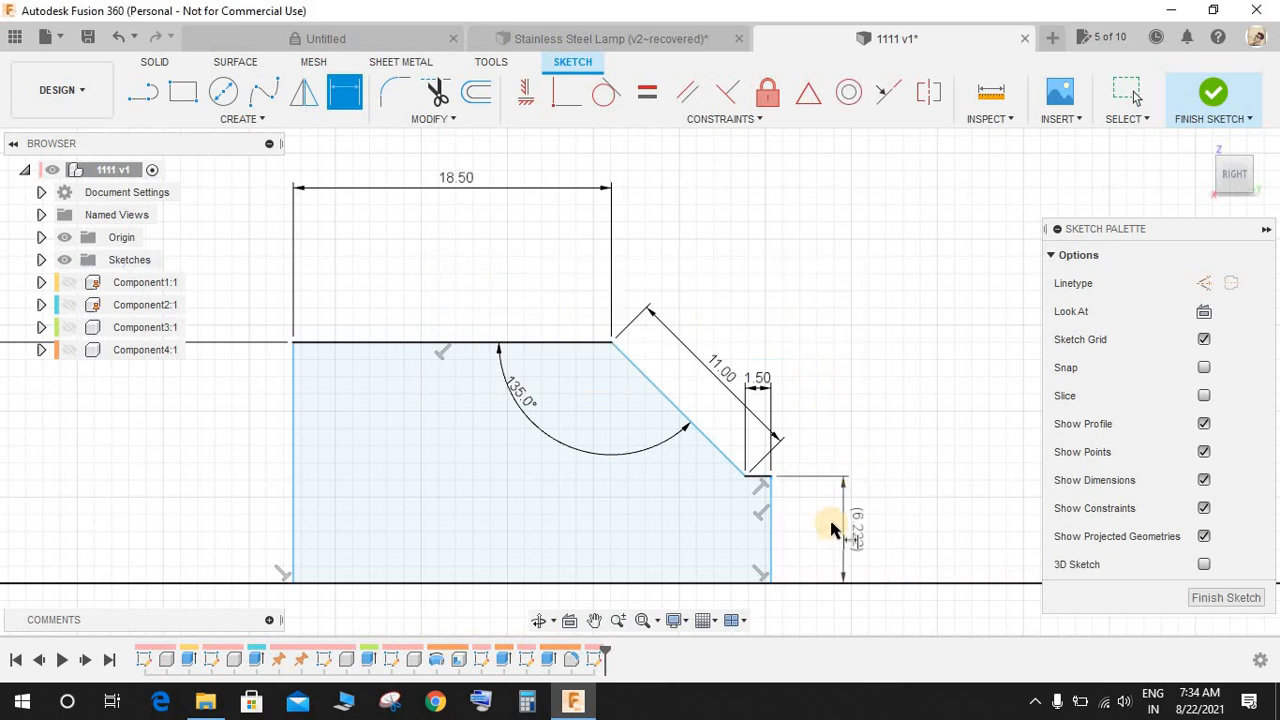
key(Escape)
scroll(851, 505, down, 2)
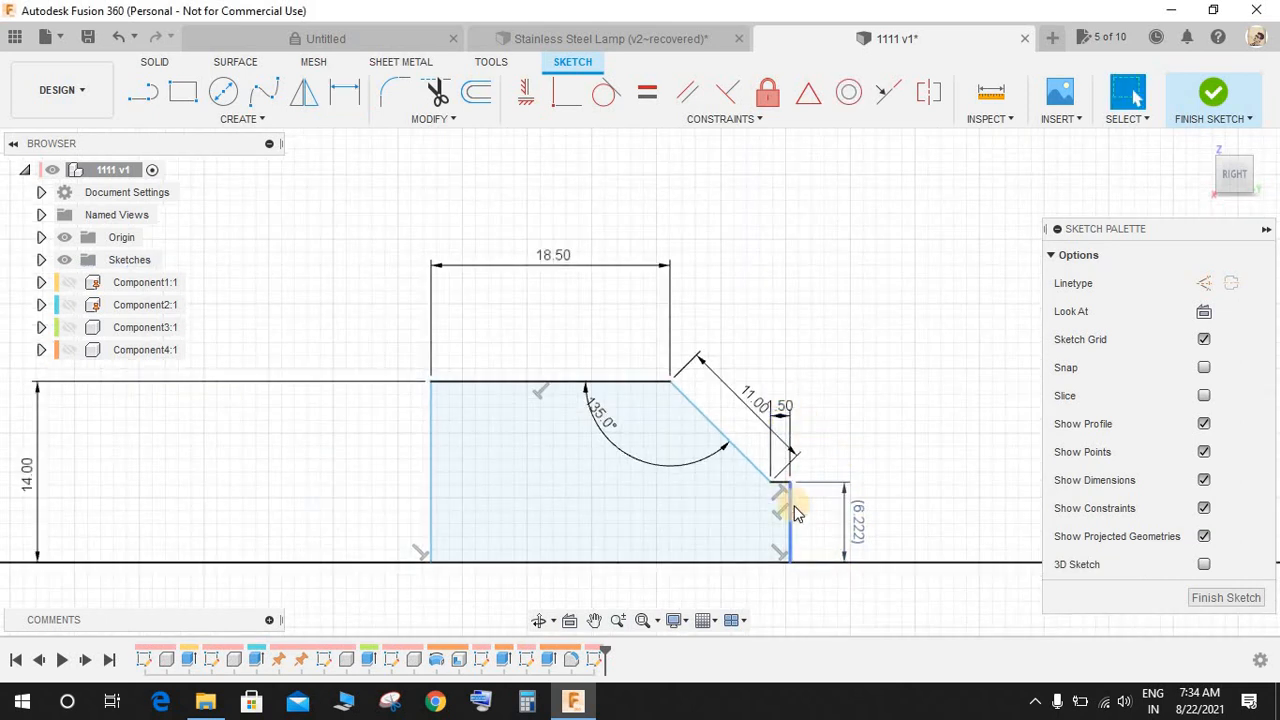
drag(816, 513, 814, 506)
scroll(857, 440, down, 2)
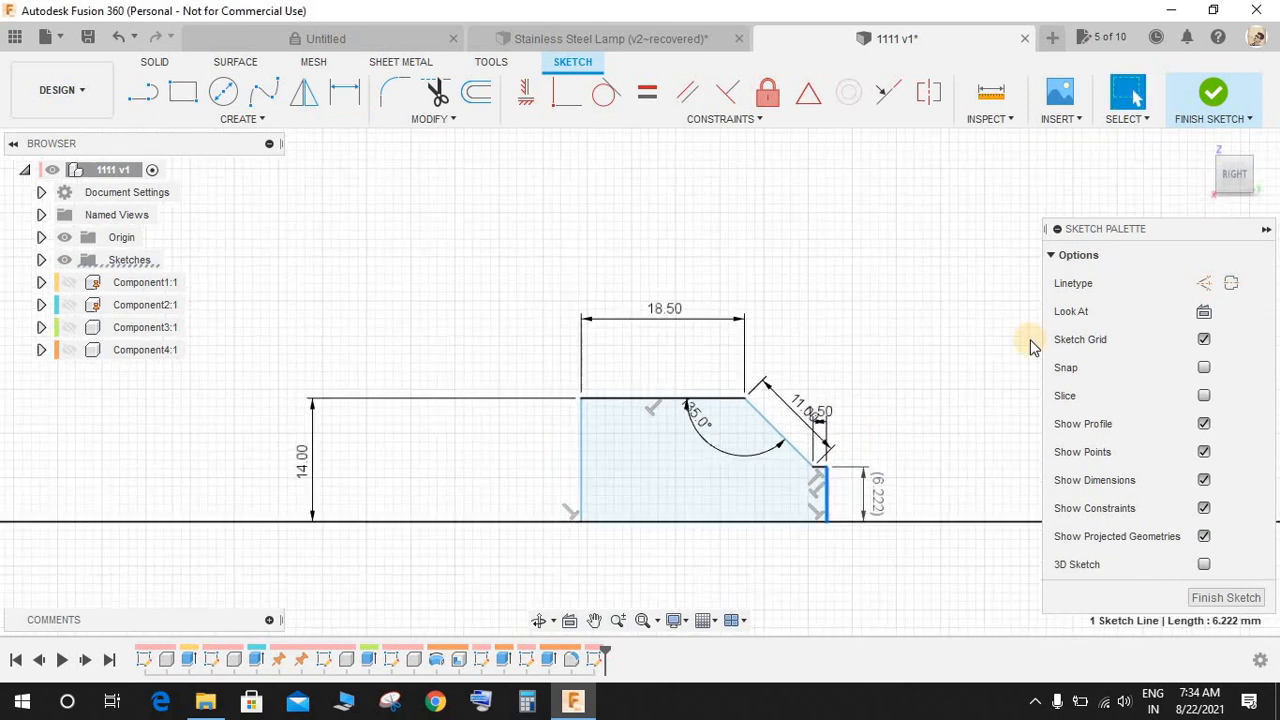
click(1215, 96)
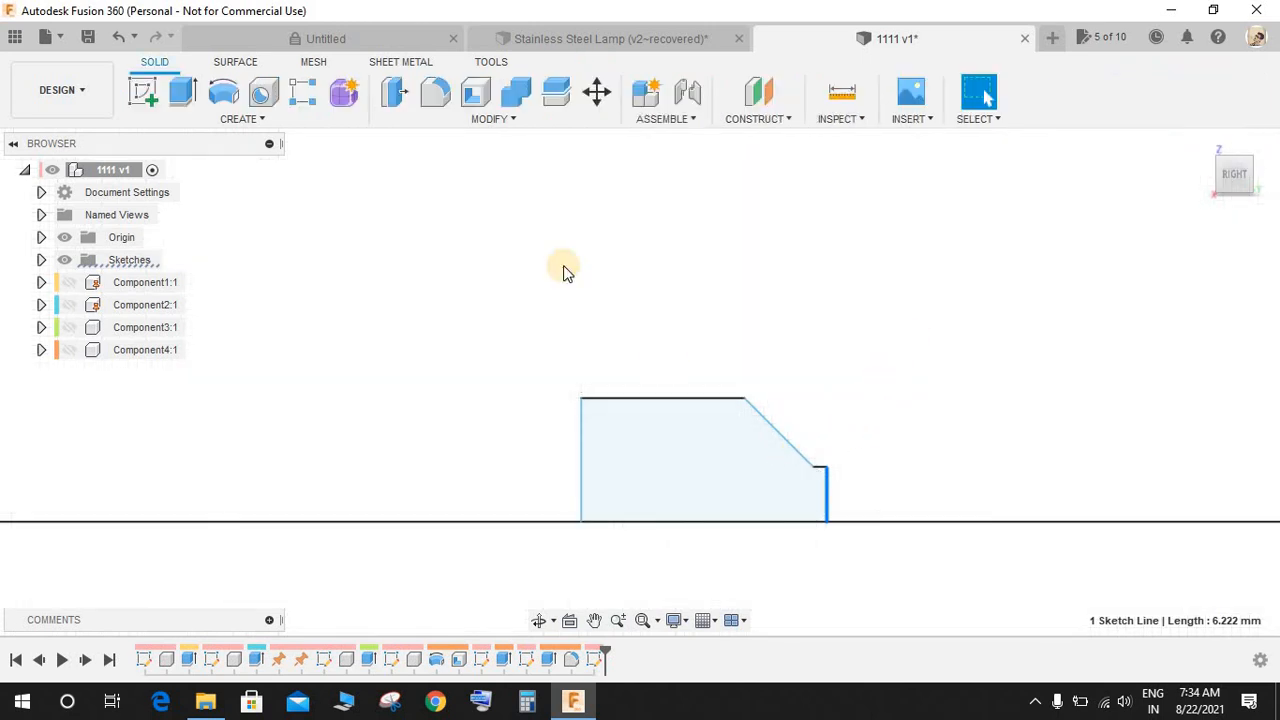
- Revolve the stepped profile 360 degrees around the long baseline as a new component
click(223, 92)
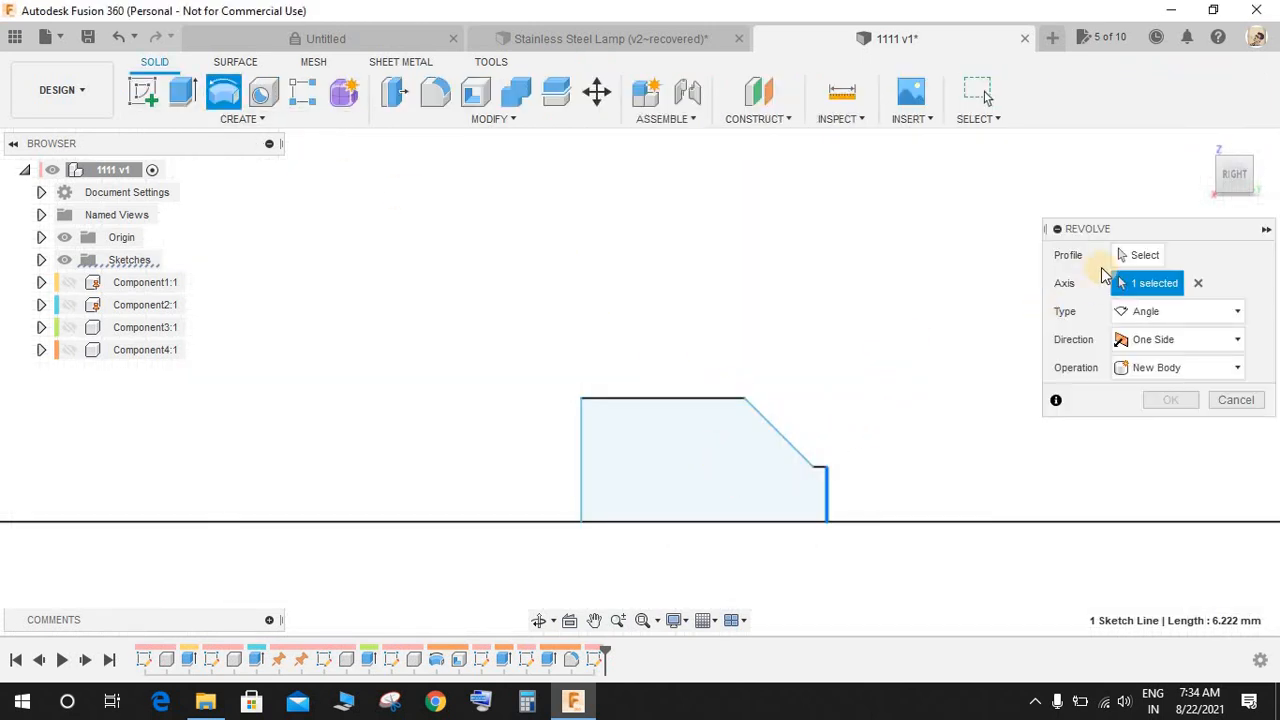
shift+middle_drag(703, 402, 755, 435)
click(1136, 258)
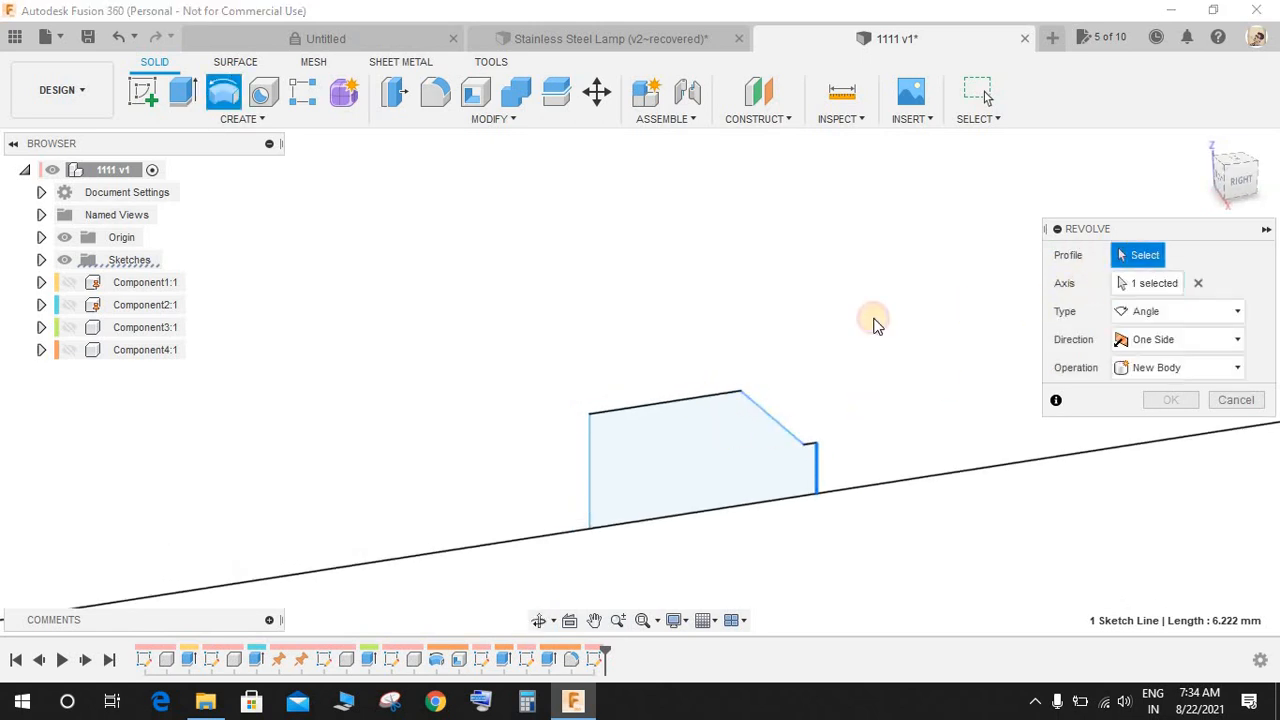
click(223, 92)
click(631, 466)
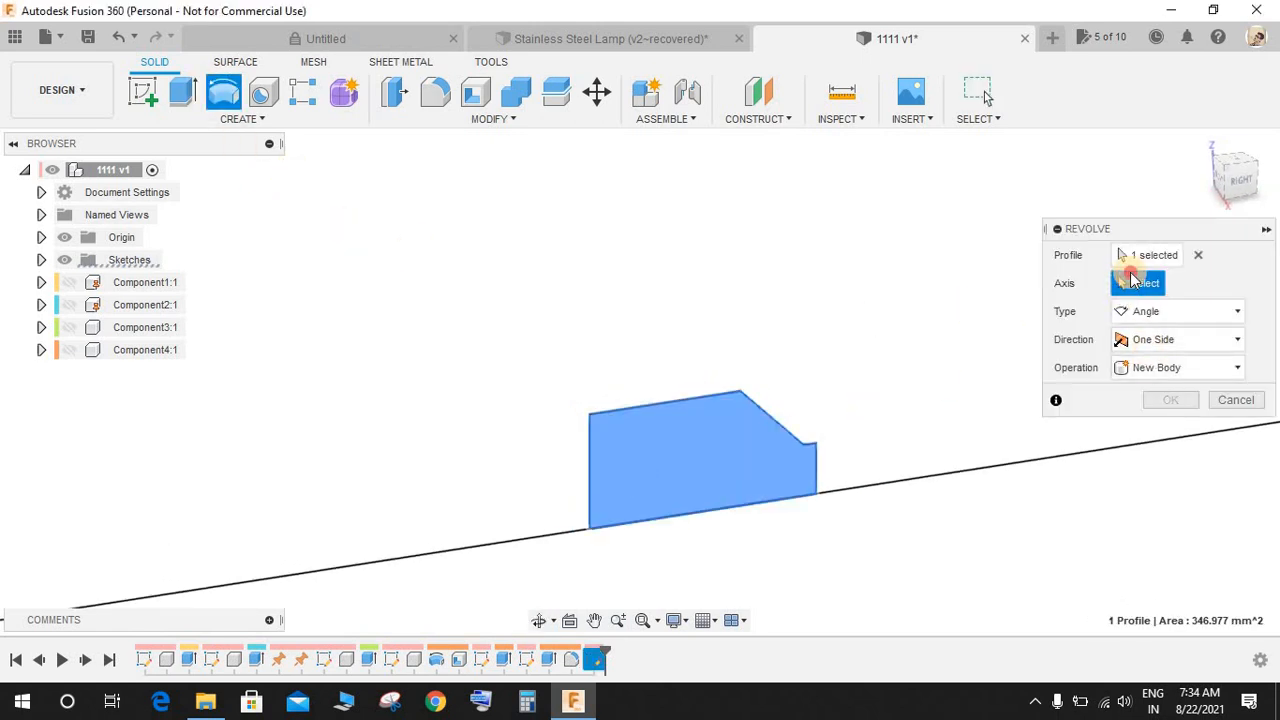
click(750, 505)
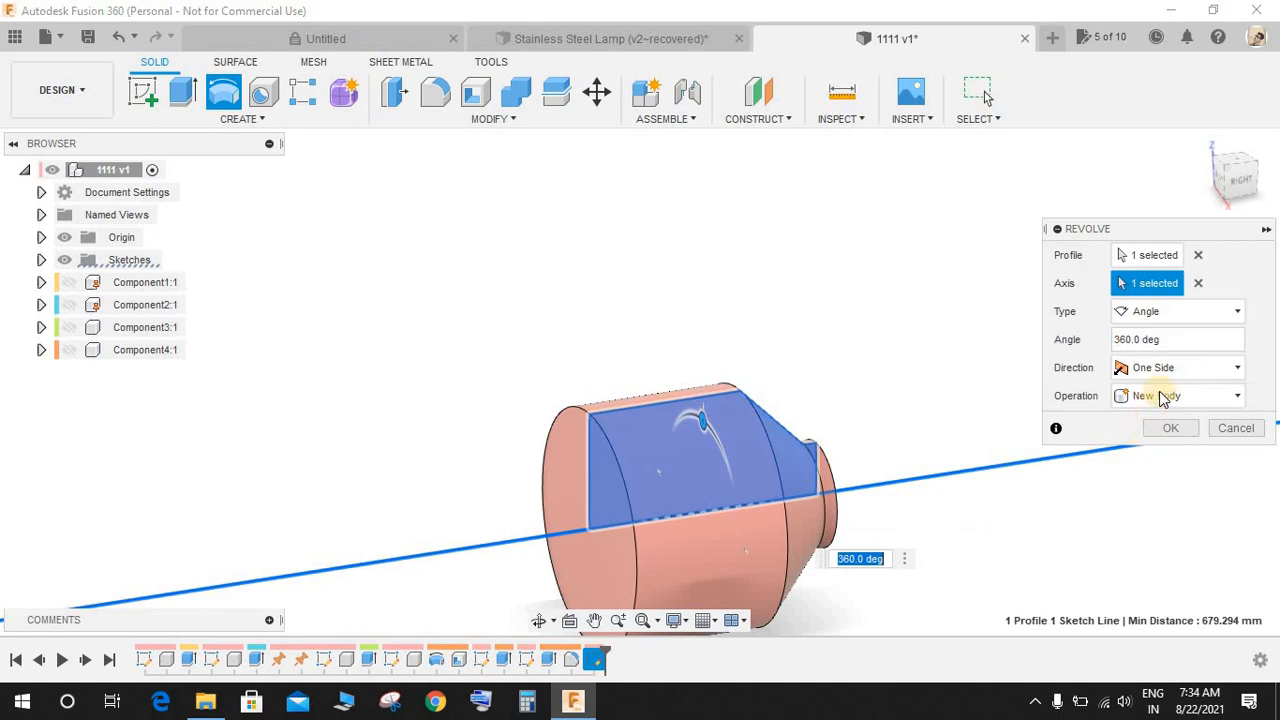
click(1163, 399)
click(1163, 500)
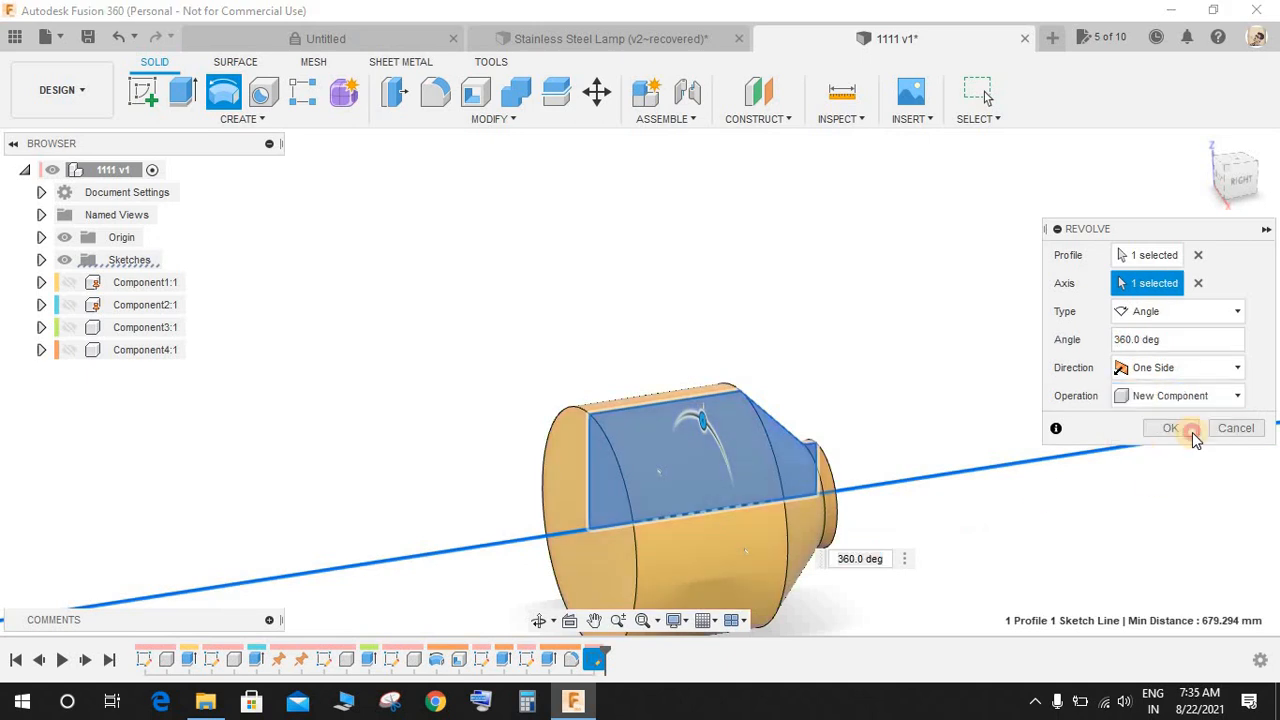
click(1192, 433)
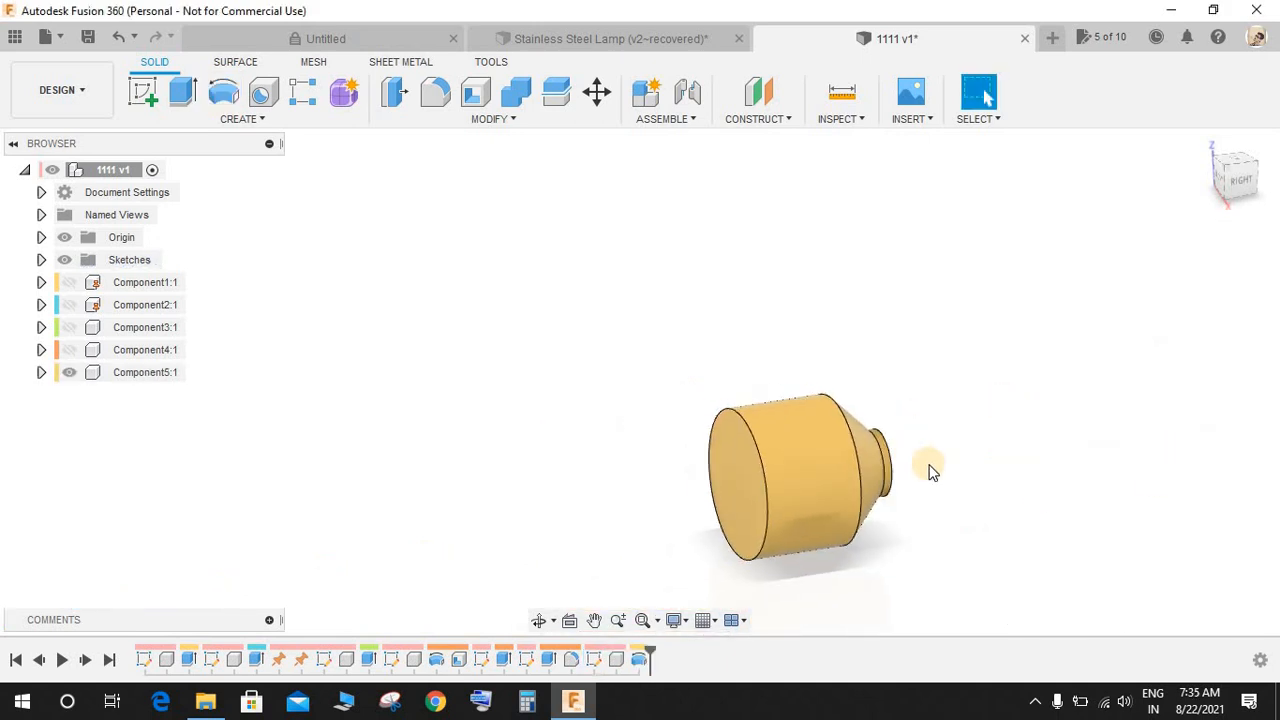
- Fillet the two circular edges of the large cylindrical section with a 0.8 mm radius
scroll(928, 462, up, 3)
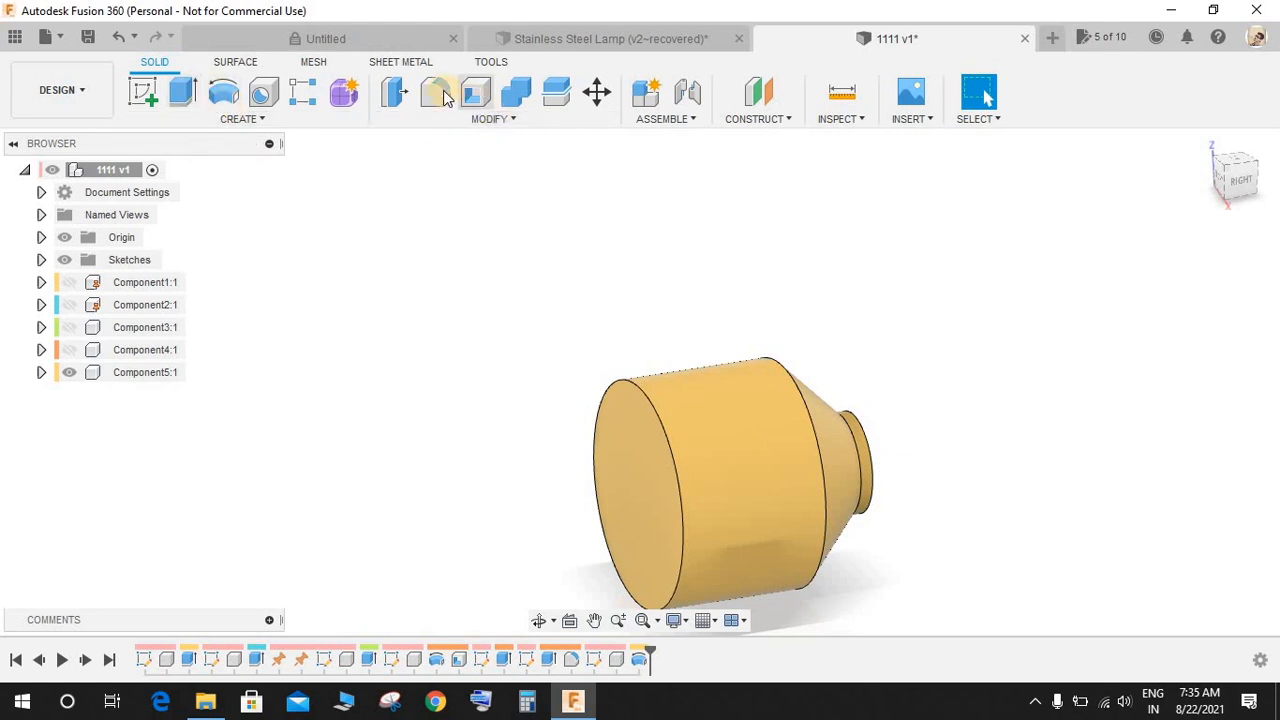
key(f)
click(750, 363)
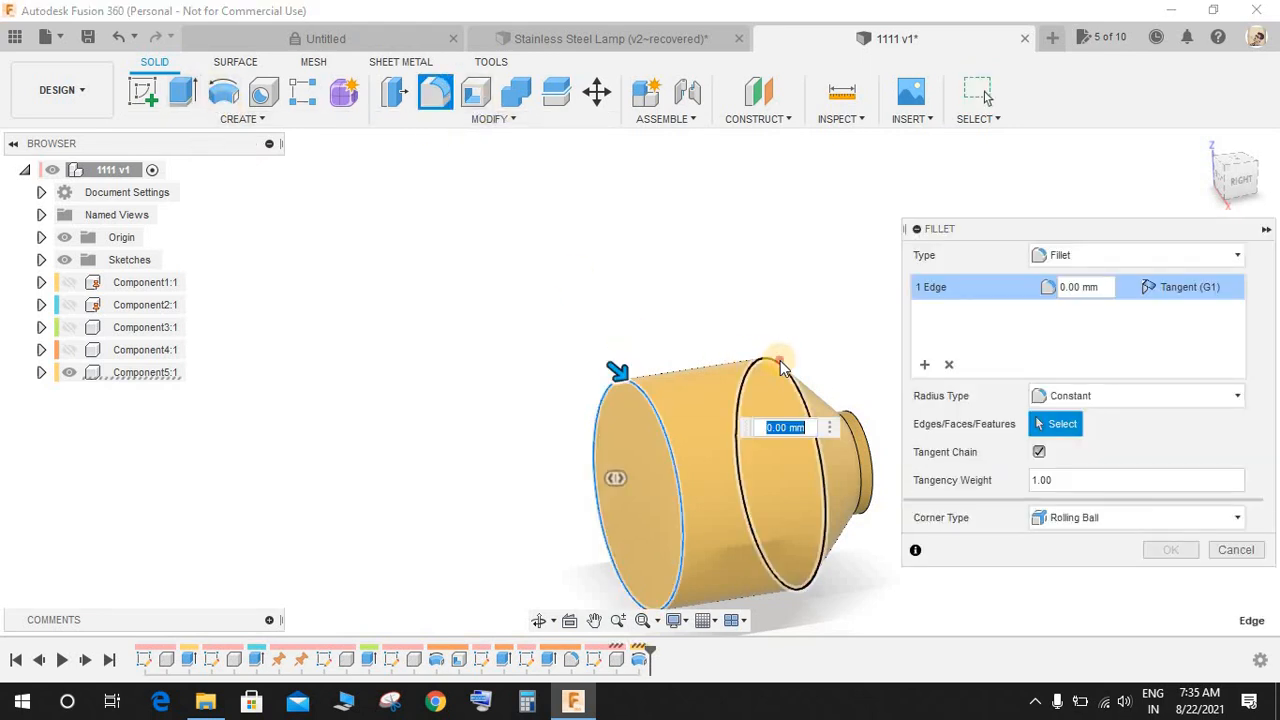
click(778, 350)
text(0.8)
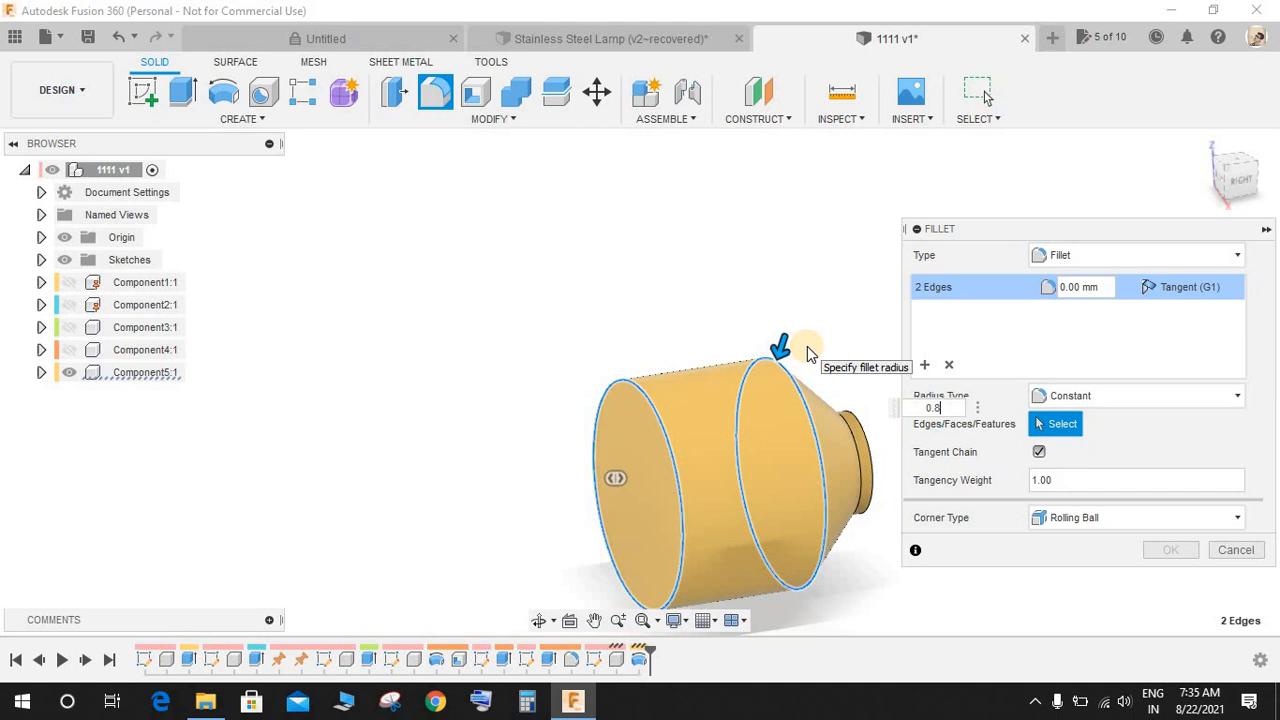
key(Return)
- Fillet both circular edges of the small collar at the narrow end of the cone
shift+middle_drag(872, 402, 765, 410)
scroll(883, 482, up, 3)
click(435, 91)
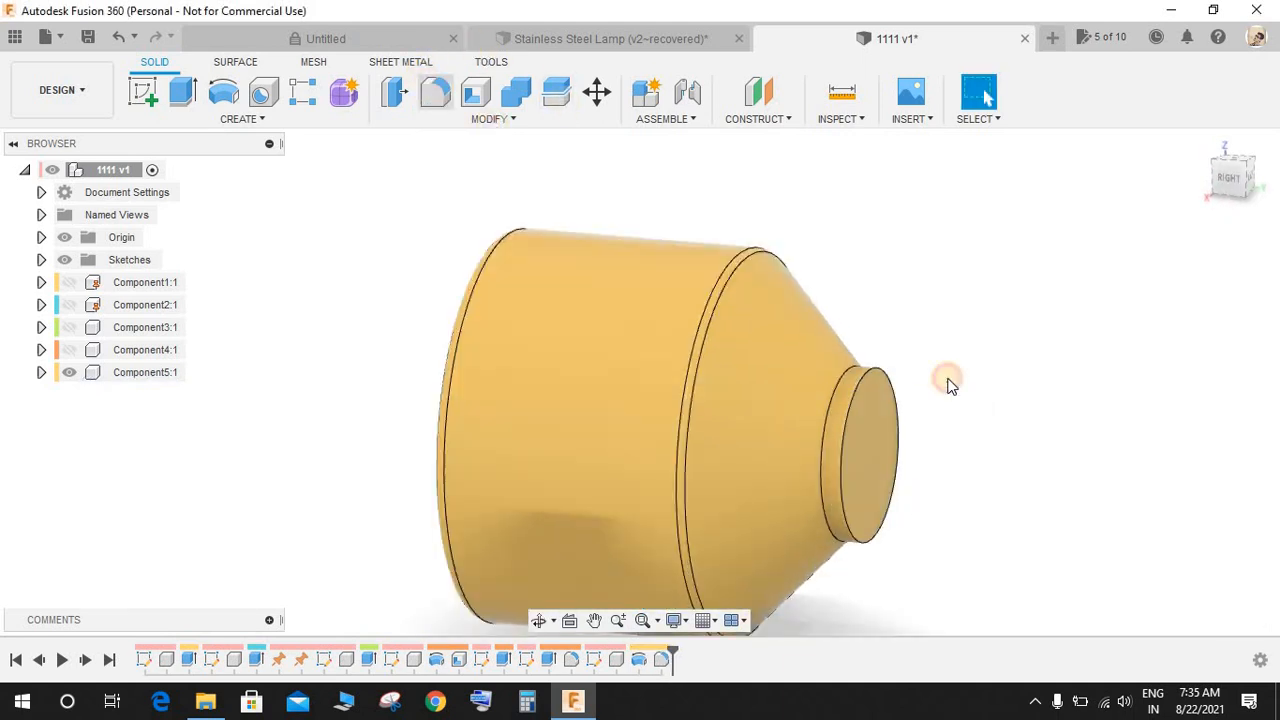
click(851, 370)
click(849, 372)
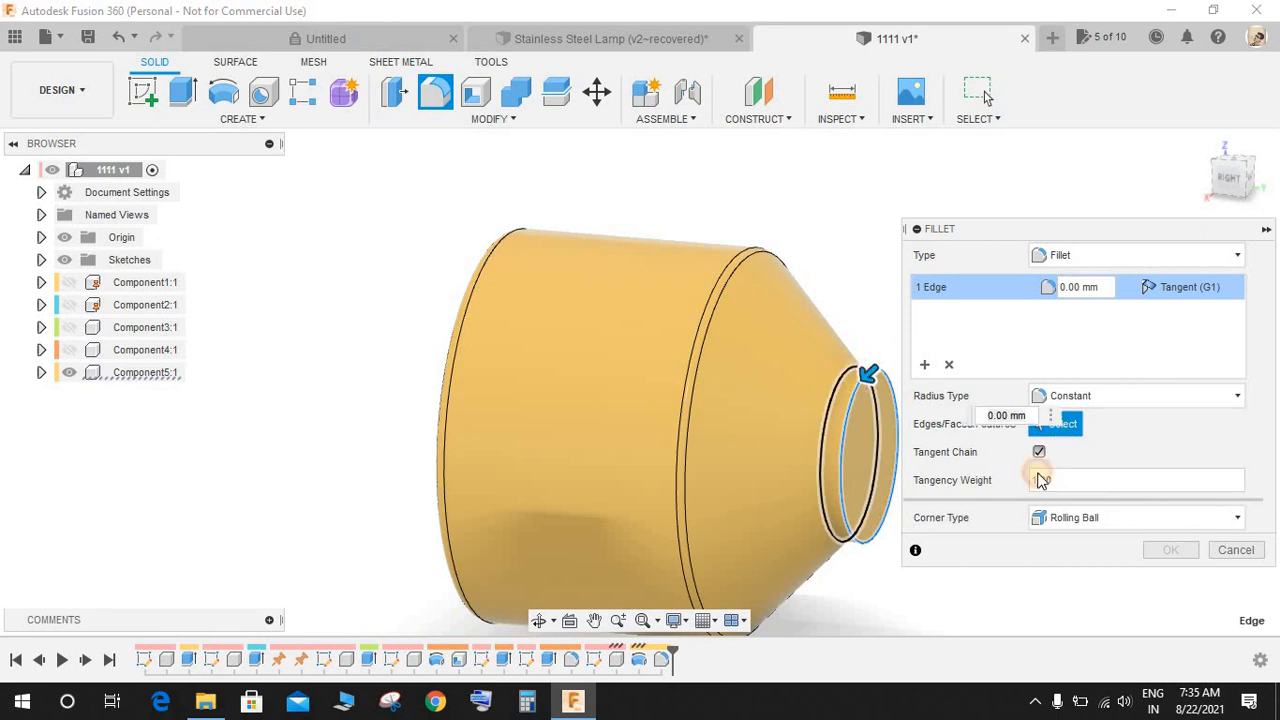
text(1)
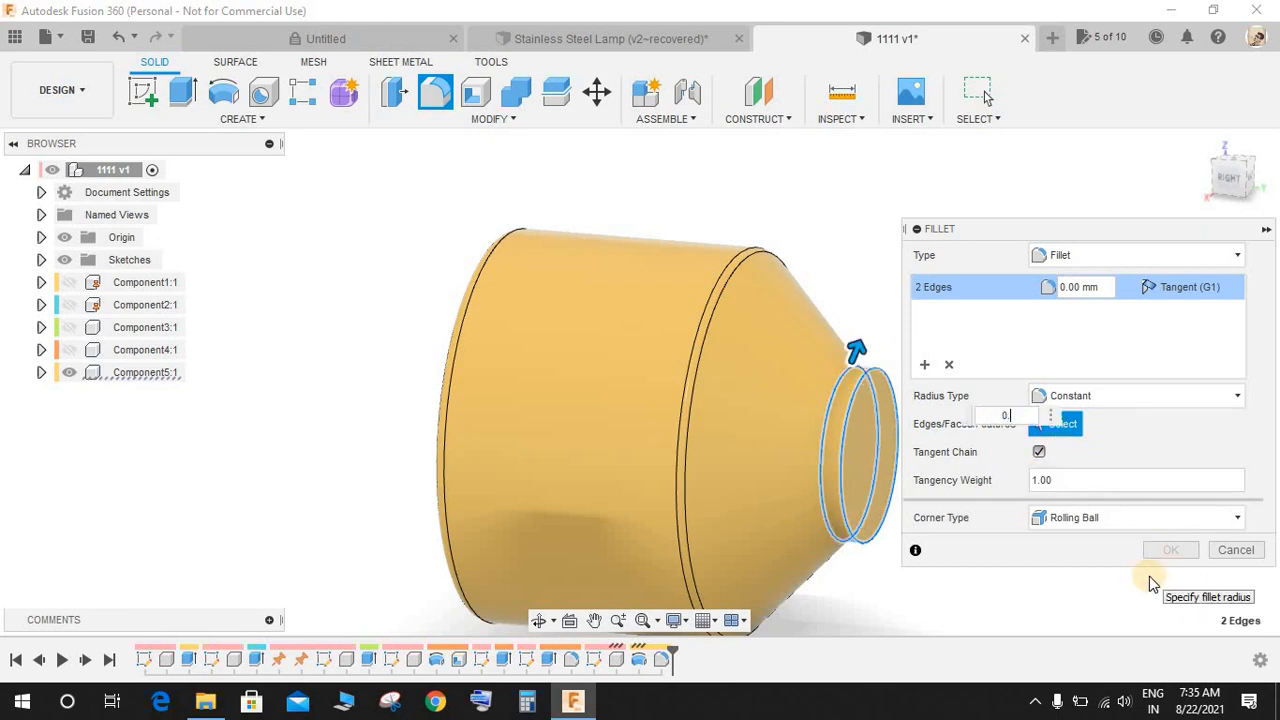
key(Return)
- Add a modeled, full-length GB Pipe thread, size 26.441 mm, to the component's large cylindrical face
scroll(790, 335, down, 3)
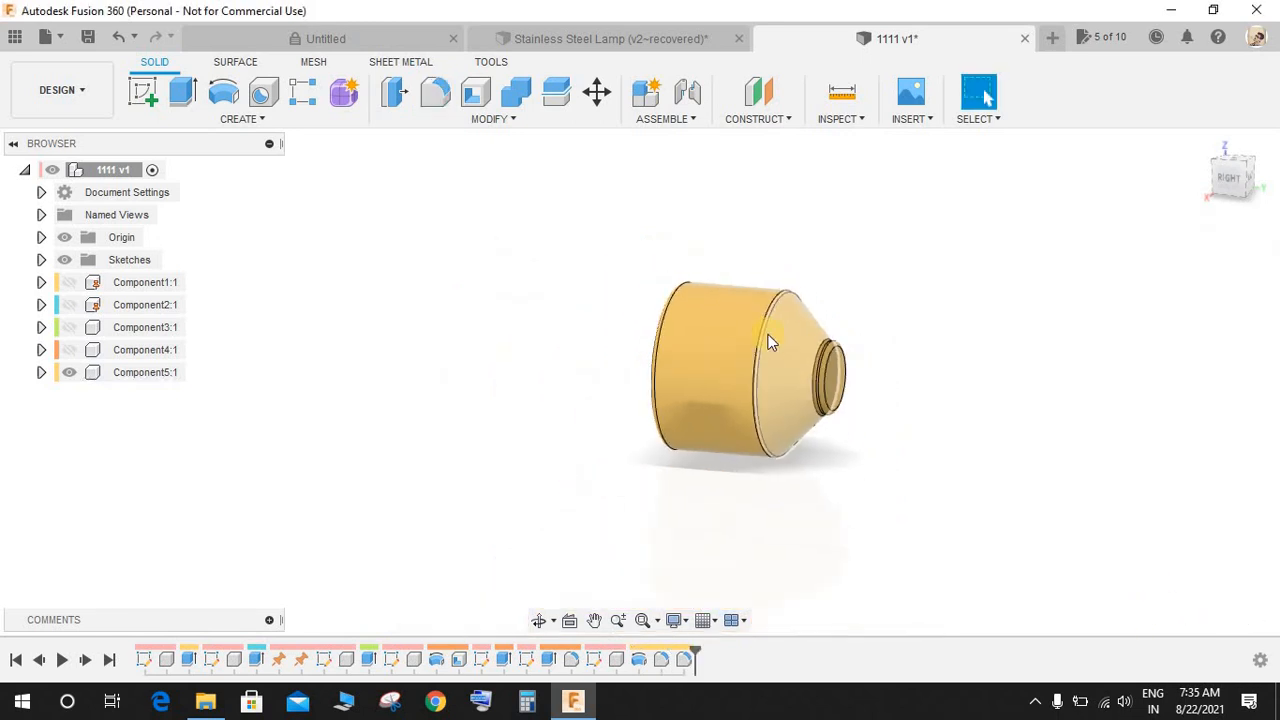
shift+middle_drag(769, 340, 808, 277)
scroll(808, 277, up, 3)
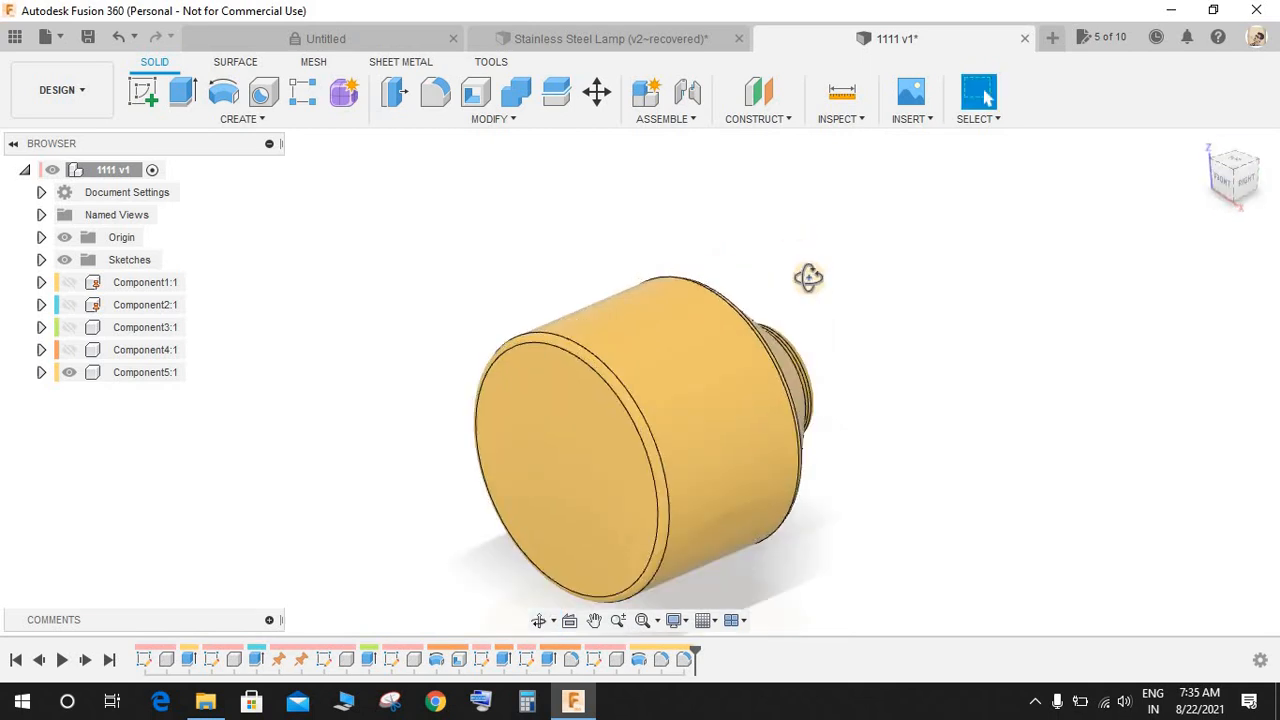
click(264, 117)
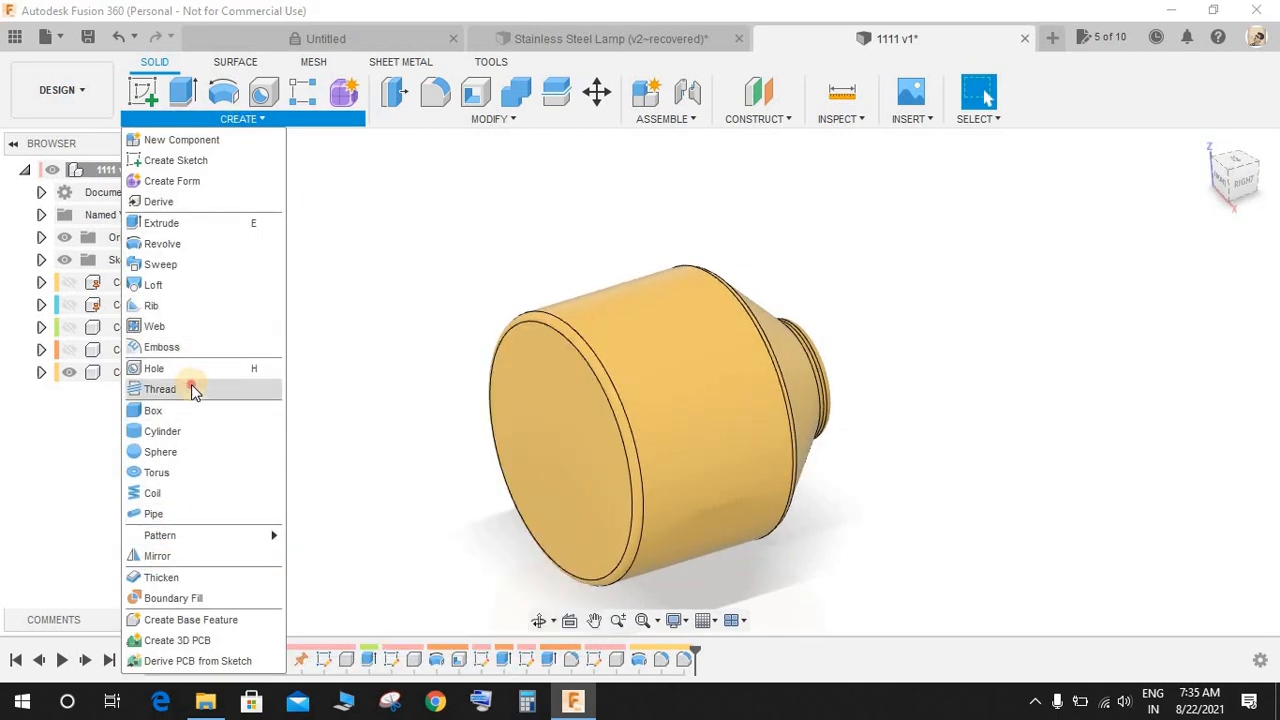
click(194, 389)
click(692, 312)
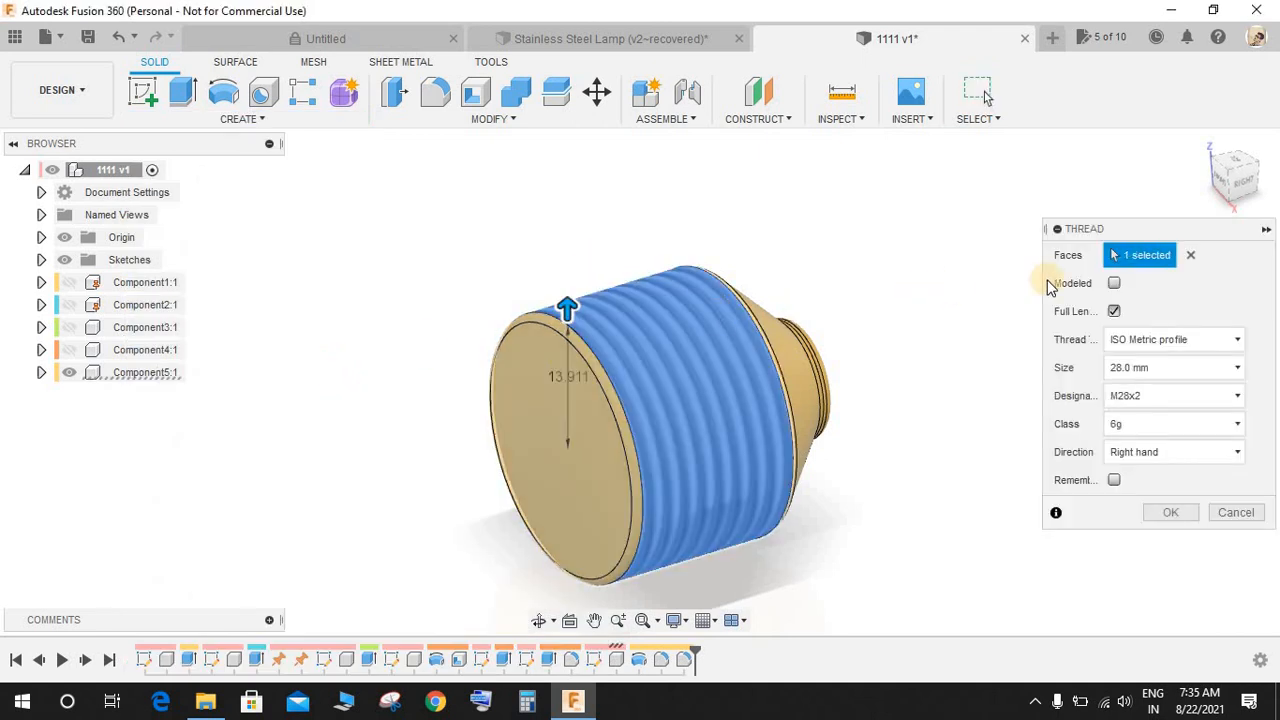
click(1155, 339)
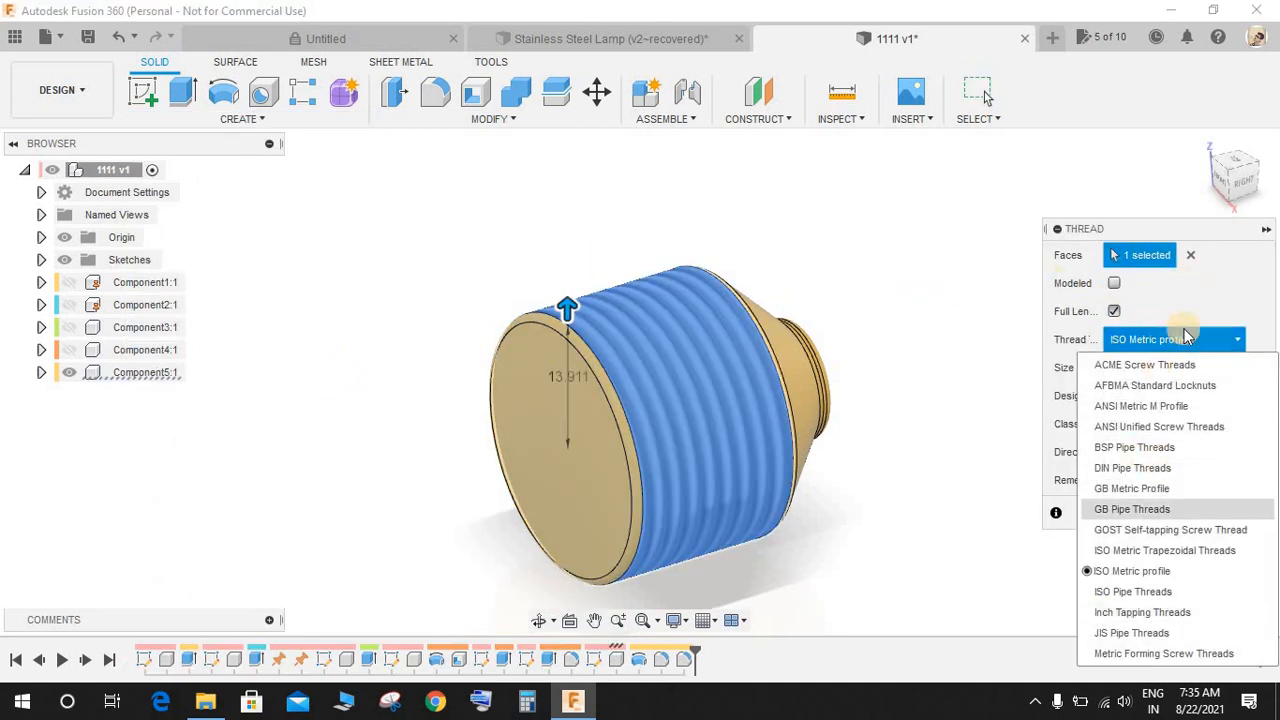
click(1158, 513)
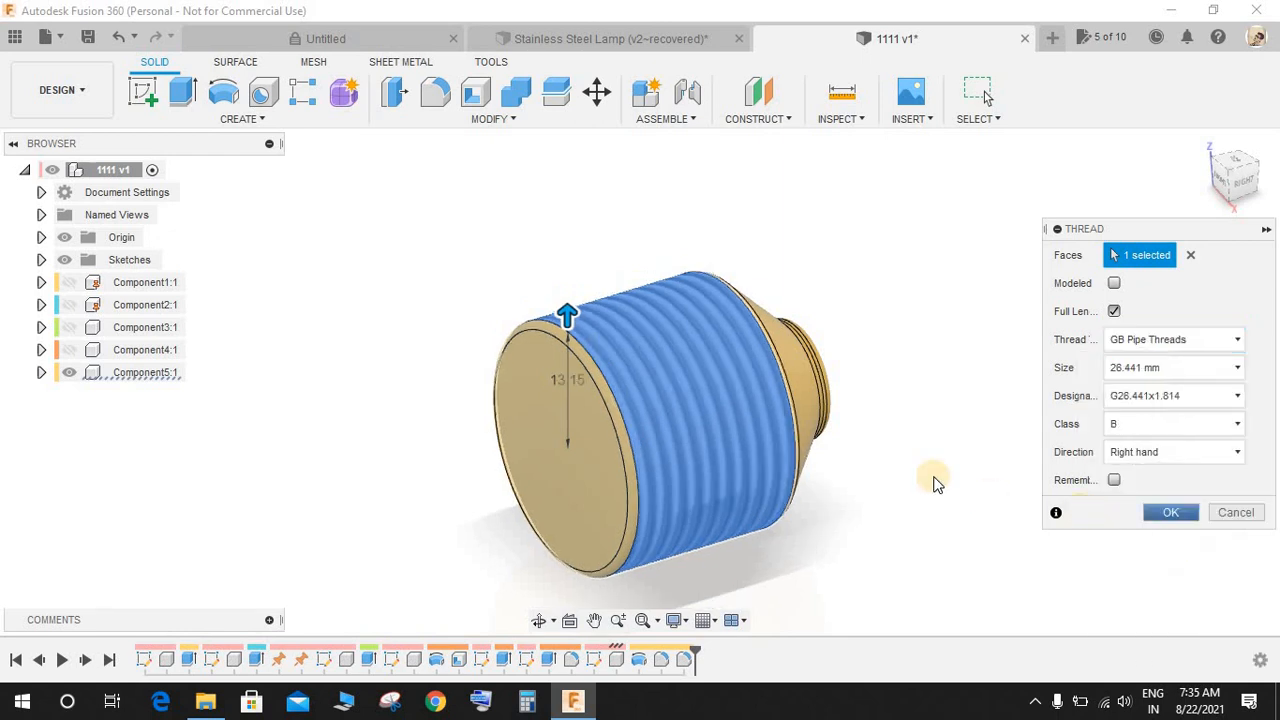
click(1114, 283)
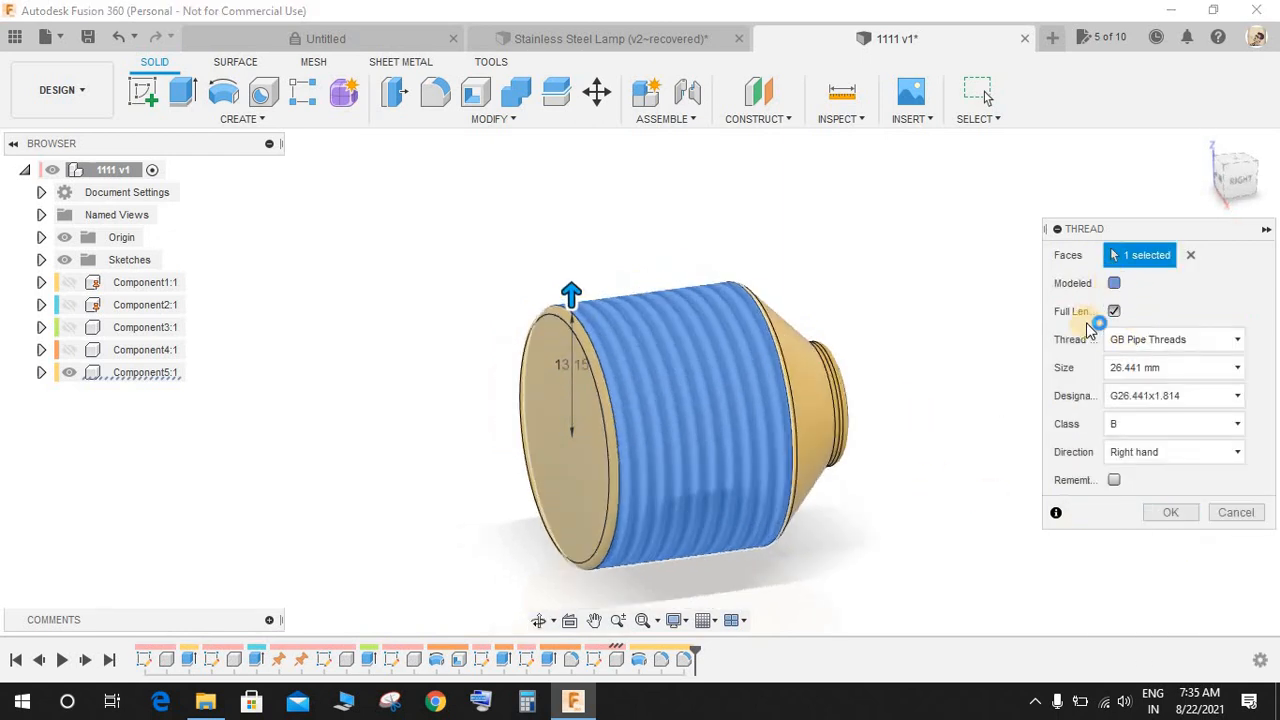
click(1170, 512)
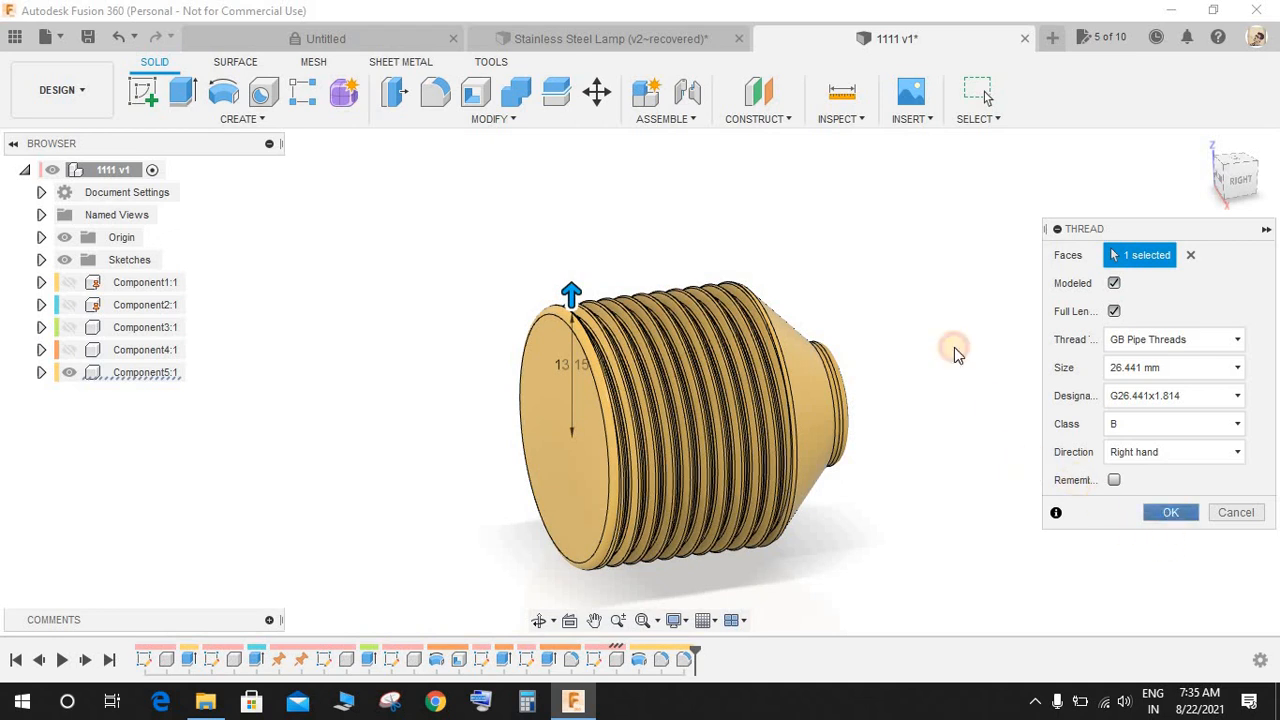
shift+middle_drag(914, 317, 887, 307)
drag(893, 267, 835, 277)
key(Escape)
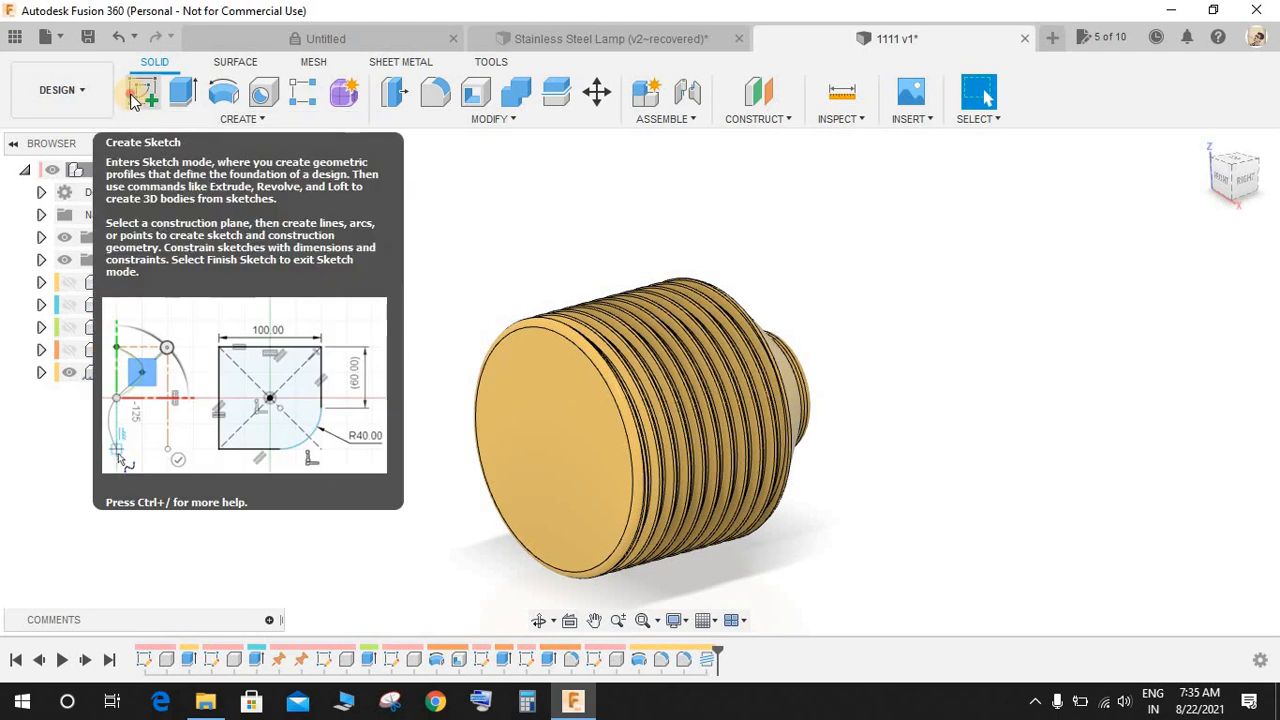
- Start a sketch on the YZ plane and draw a horizontal line from the origin through the threaded component, ending beyond its collar
scroll(852, 317, down, 5)
shift+middle_drag(791, 321, 750, 380)
scroll(709, 397, down, 4)
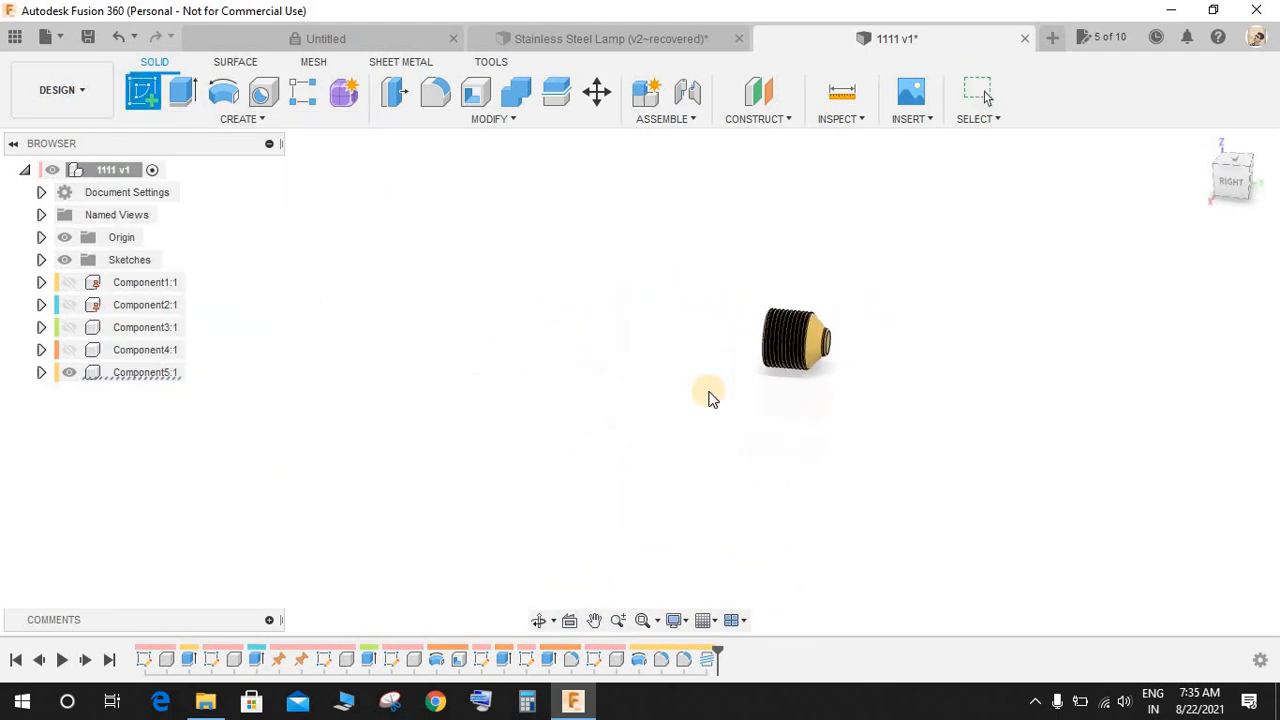
scroll(574, 346, down, 4)
mouse_move(579, 337)
shift+middle_down()
mouse_move(523, 366)
mouse_move(480, 368)
shift+middle_up()
click(351, 308)
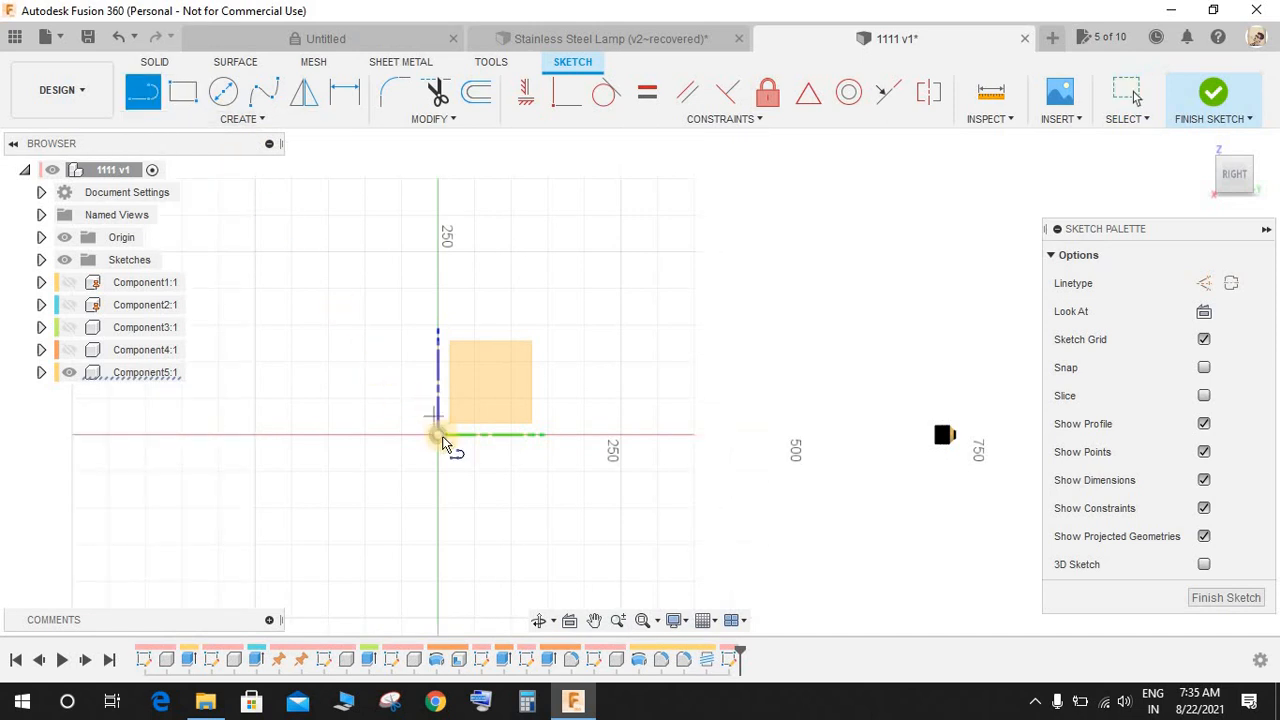
click(440, 436)
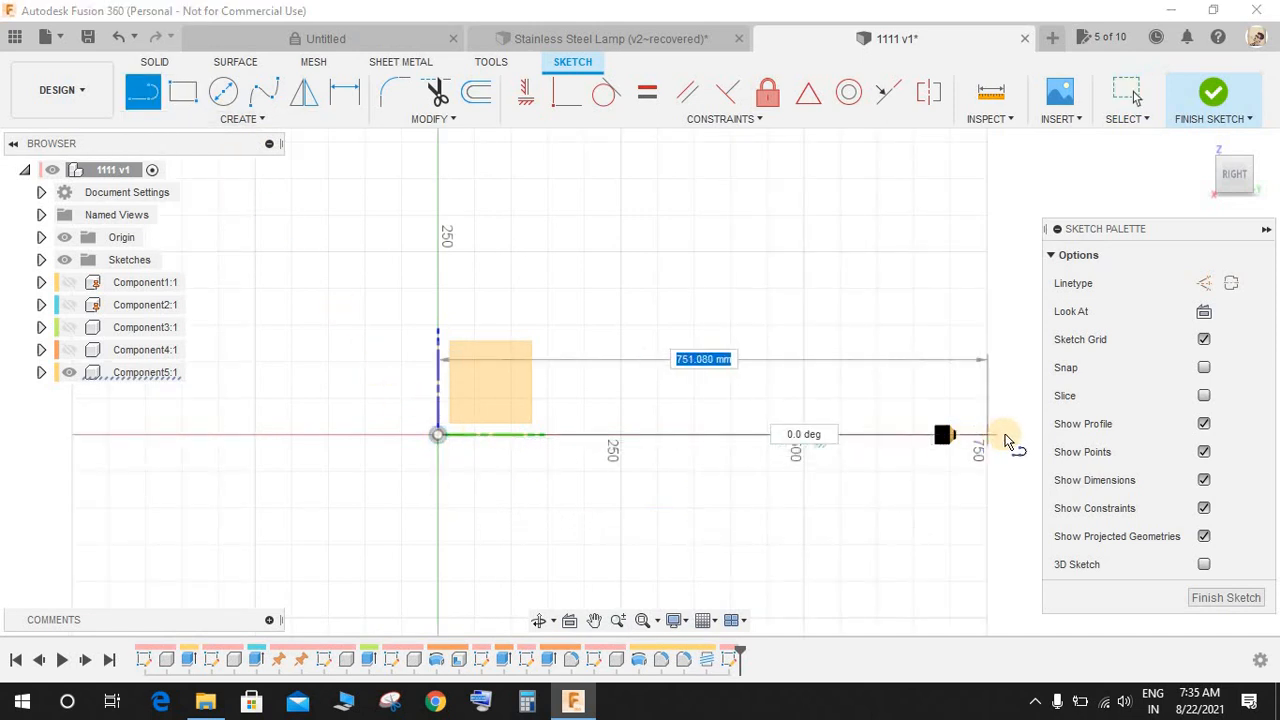
click(1004, 436)
scroll(963, 458, up, 12)
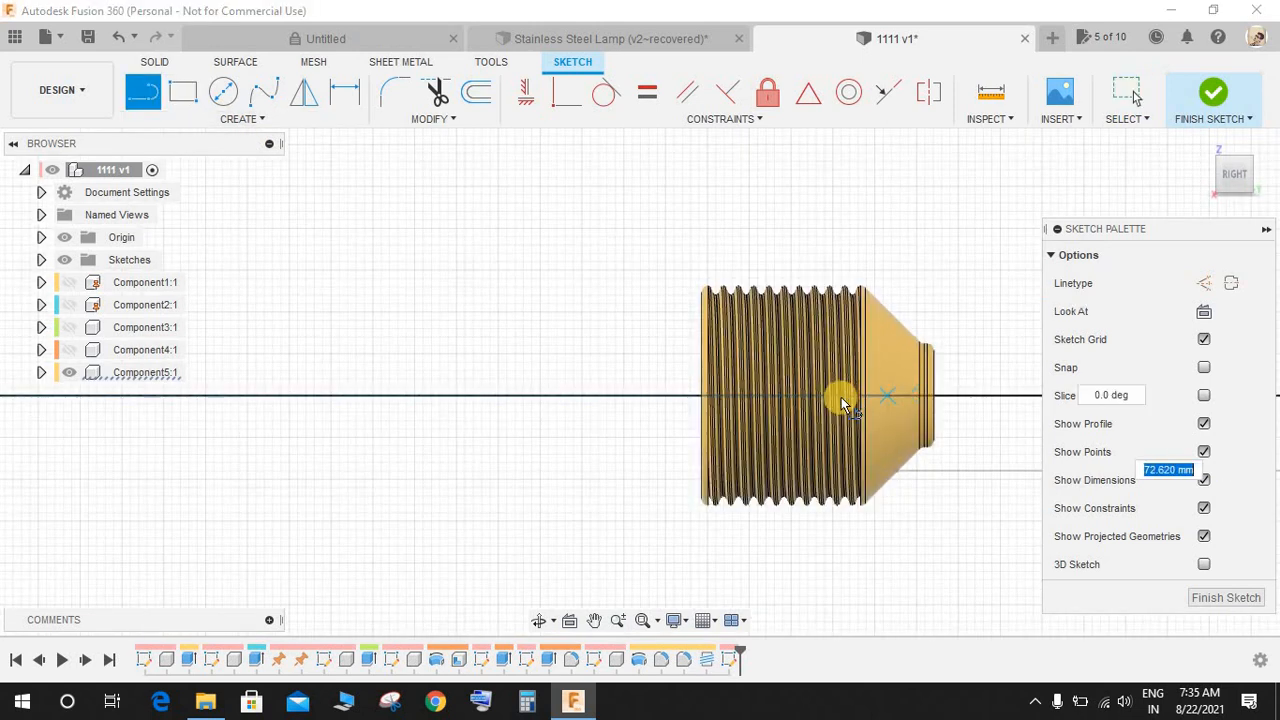
key(Escape)
- Project the circular edge at the threaded component's wide end into the sketch
scroll(646, 395, up, 4)
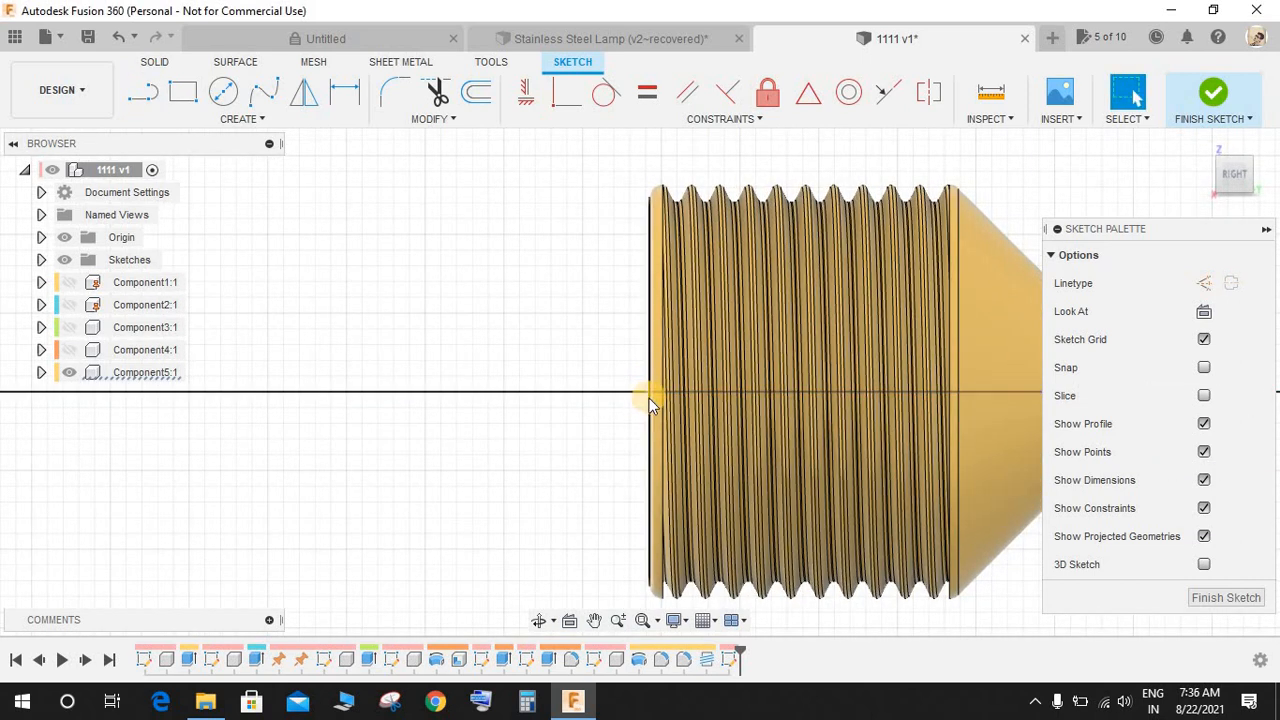
key(p)
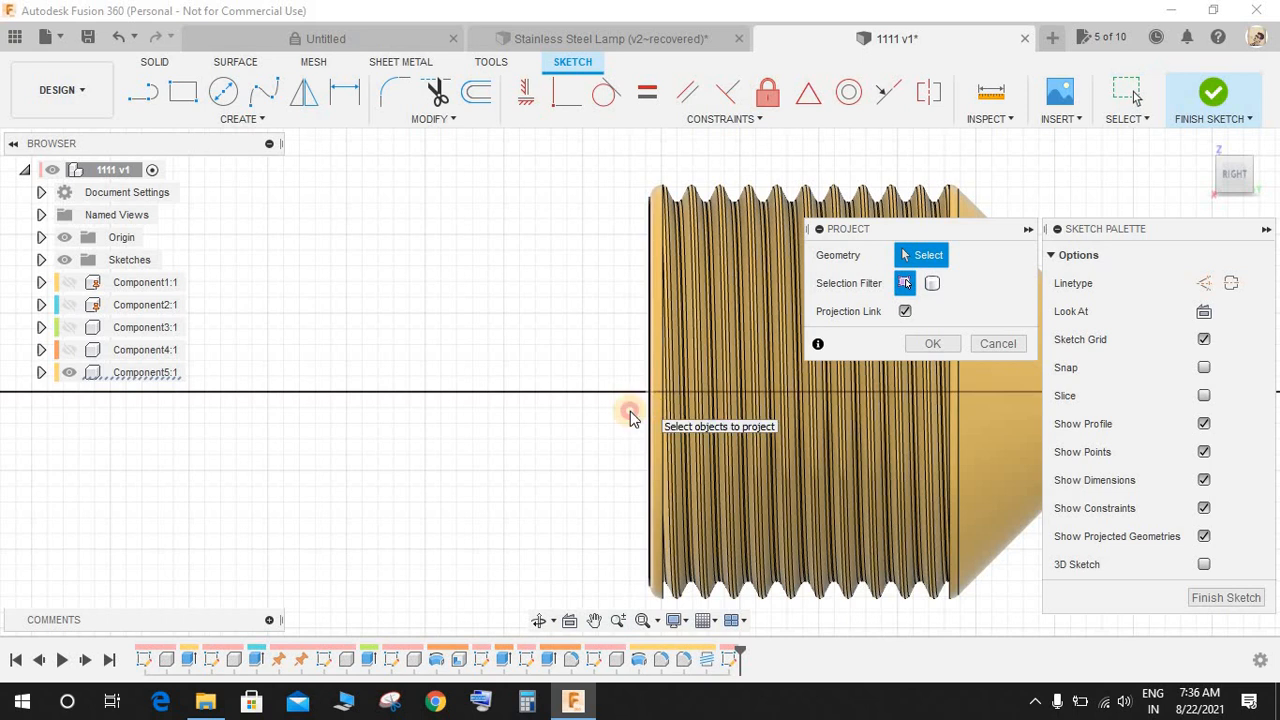
click(648, 410)
click(938, 344)
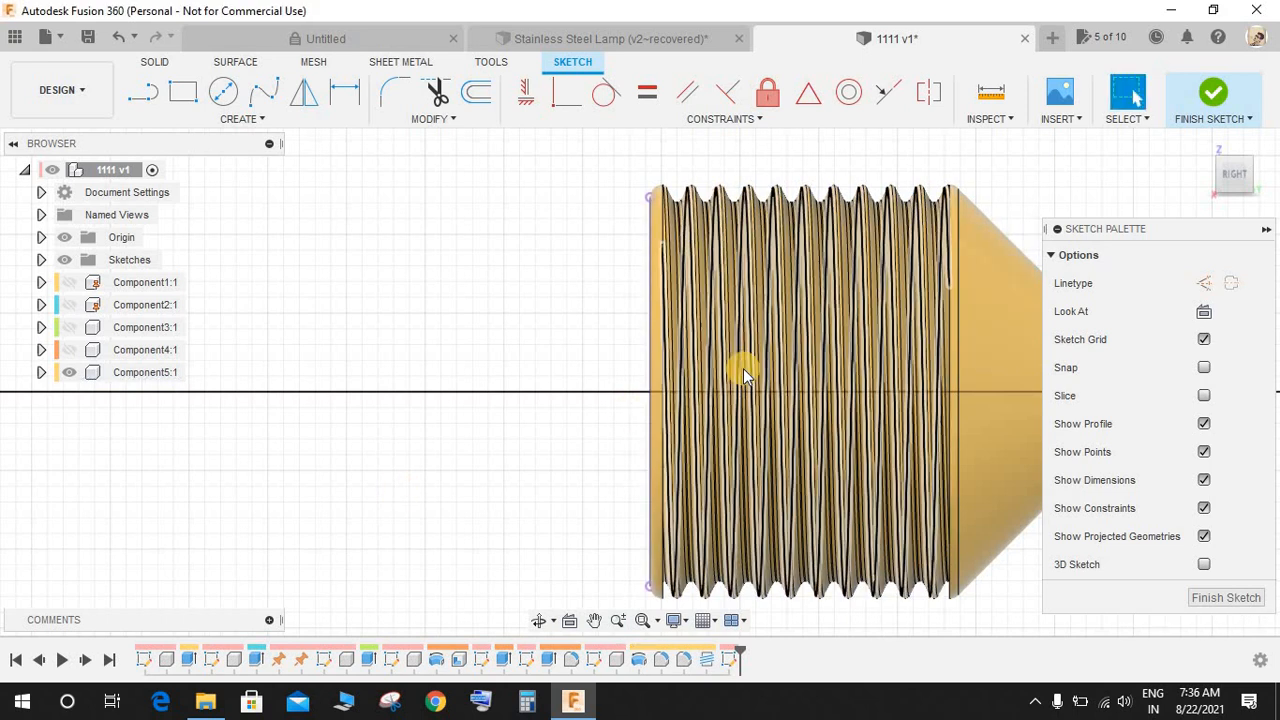
- Sketch a line about 29 mm outward from the projected wide-end edge, parallel to the axis line, and close it to the axis with a vertical line
scroll(743, 368, down, 6)
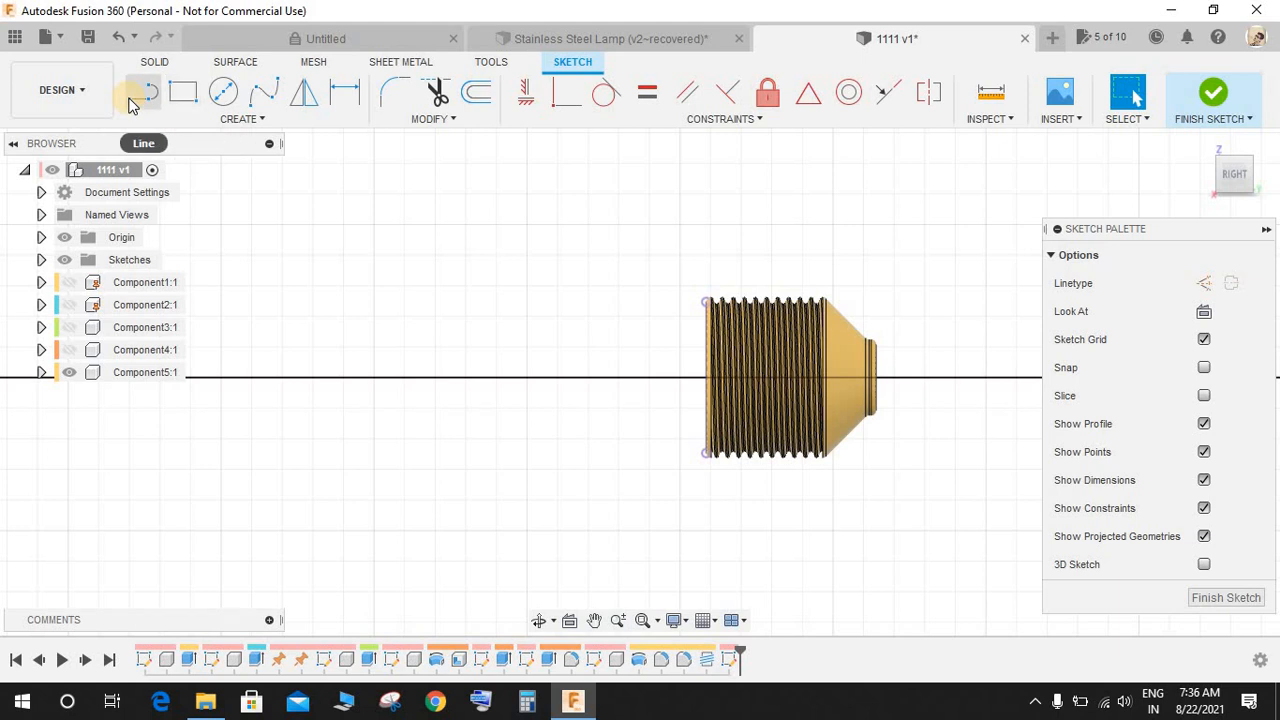
click(131, 104)
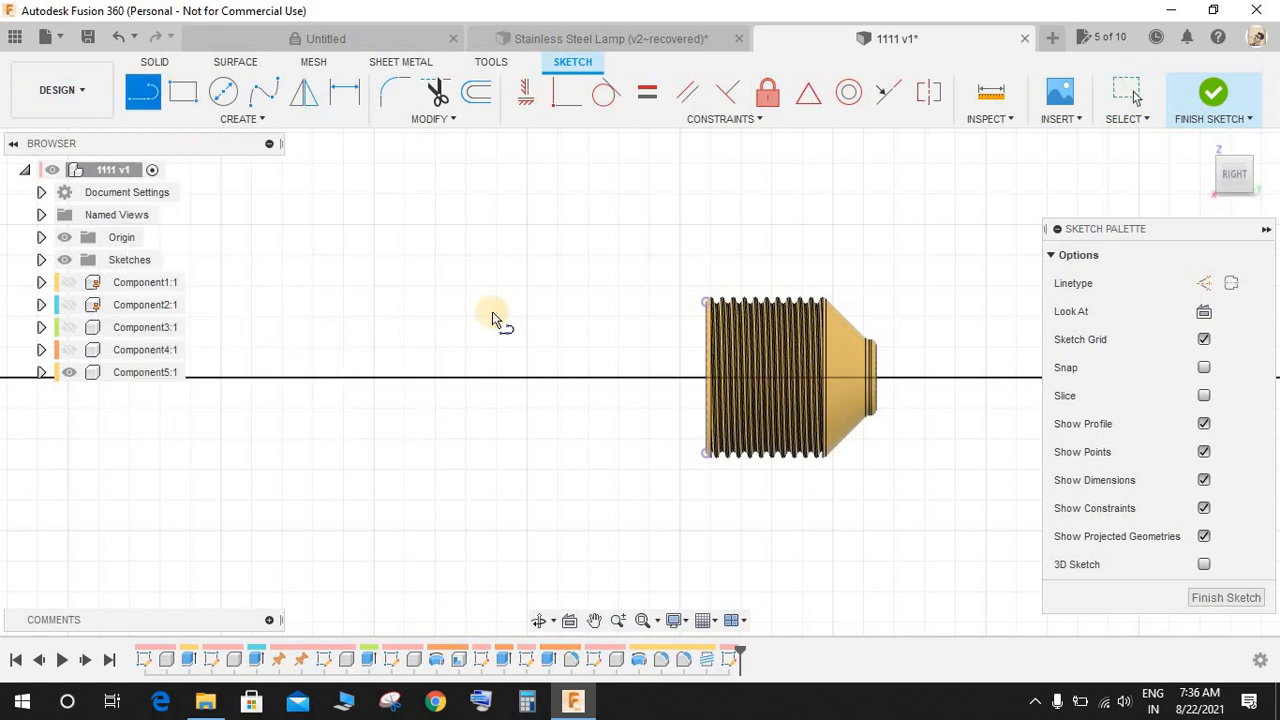
scroll(668, 394, up, 3)
click(729, 326)
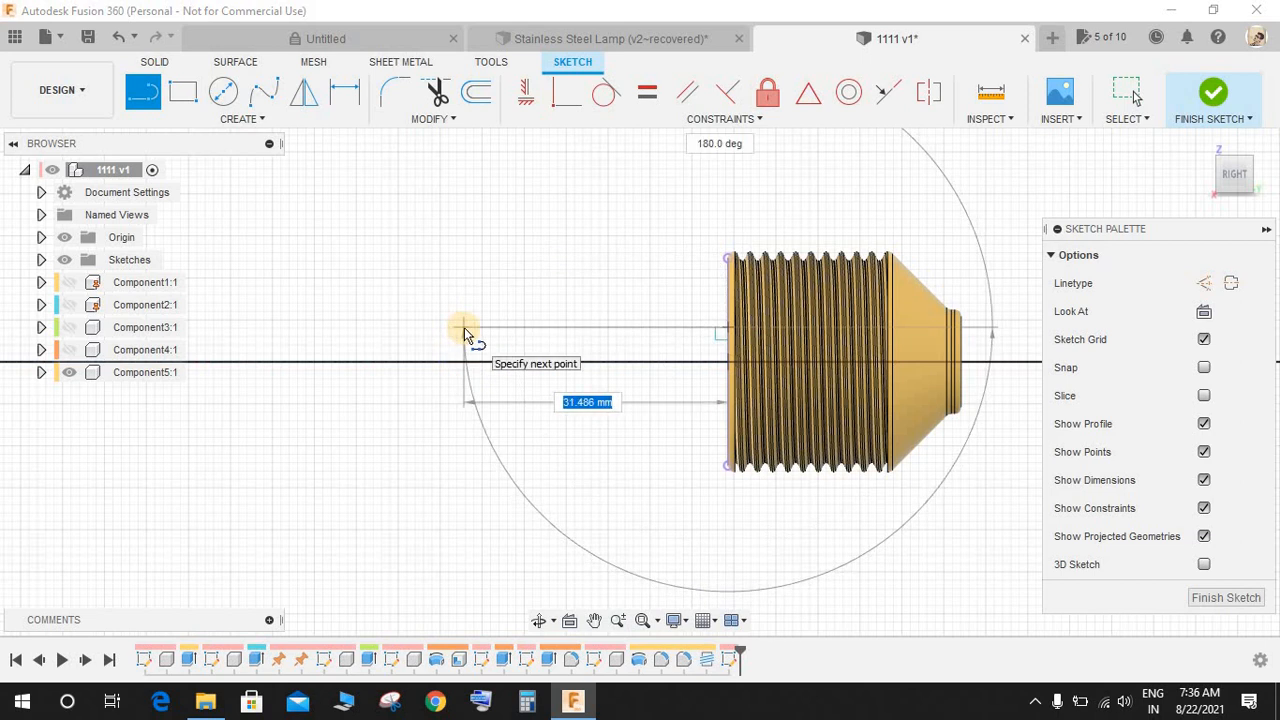
click(485, 327)
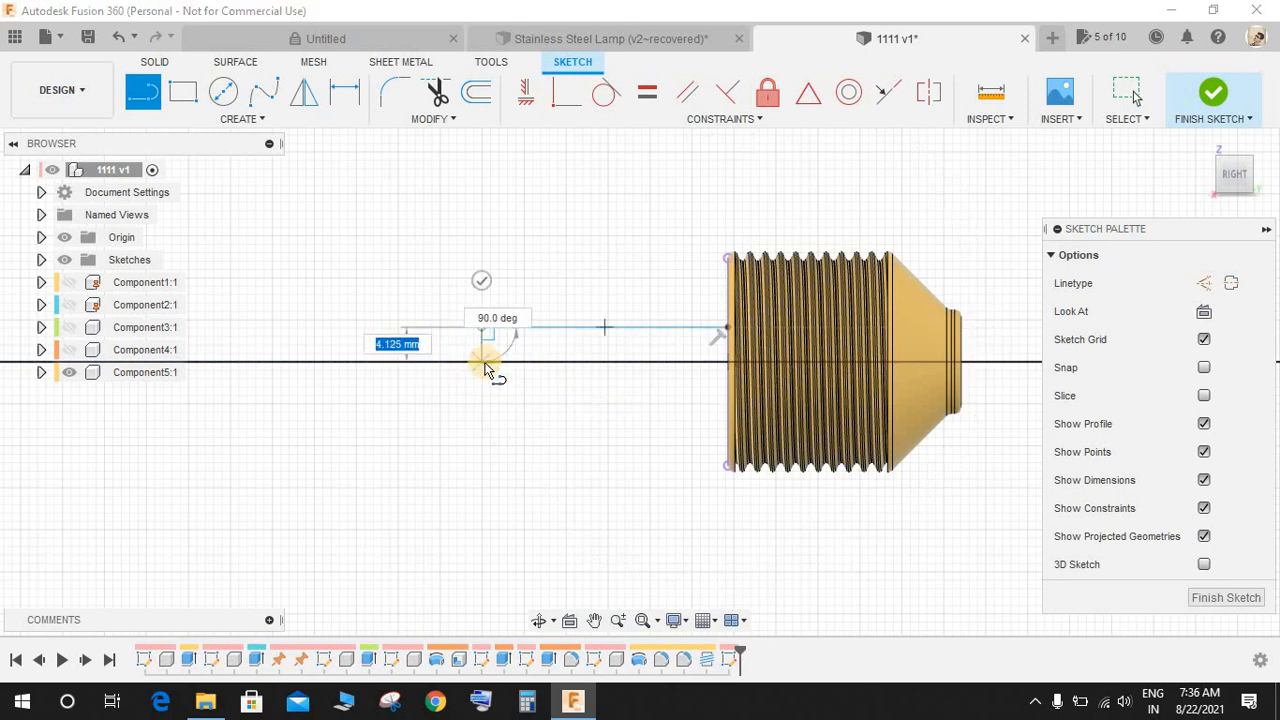
click(485, 363)
key(Escape)
- Dimension the rectangular profile beside the threaded base to 27 mm long and 5 mm high above the axis line
scroll(589, 370, up, 1)
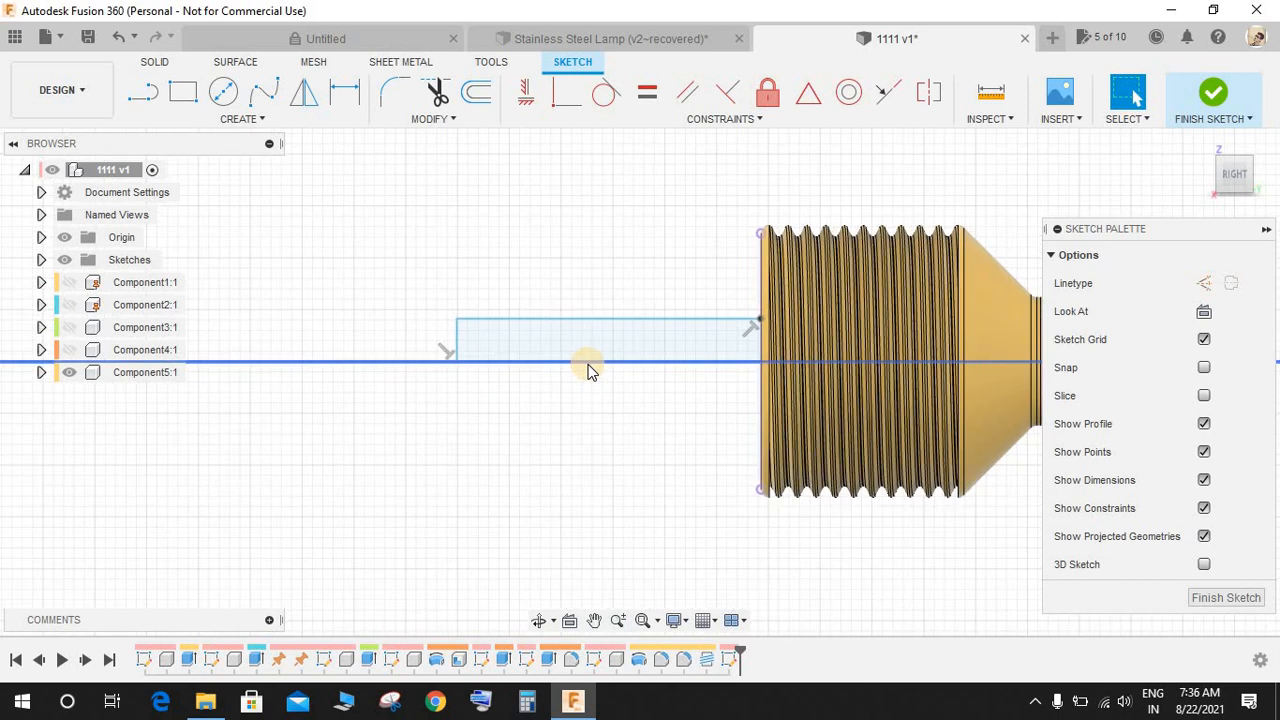
key(d)
click(600, 320)
click(599, 292)
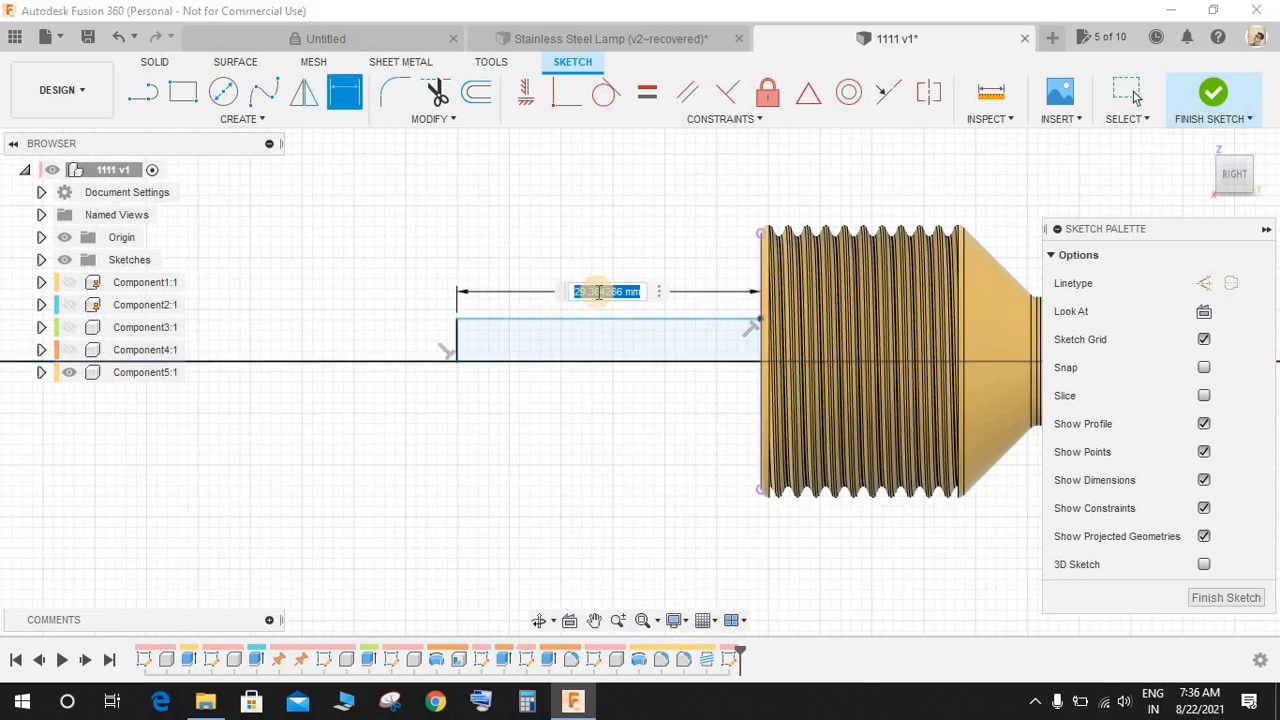
key(Return)
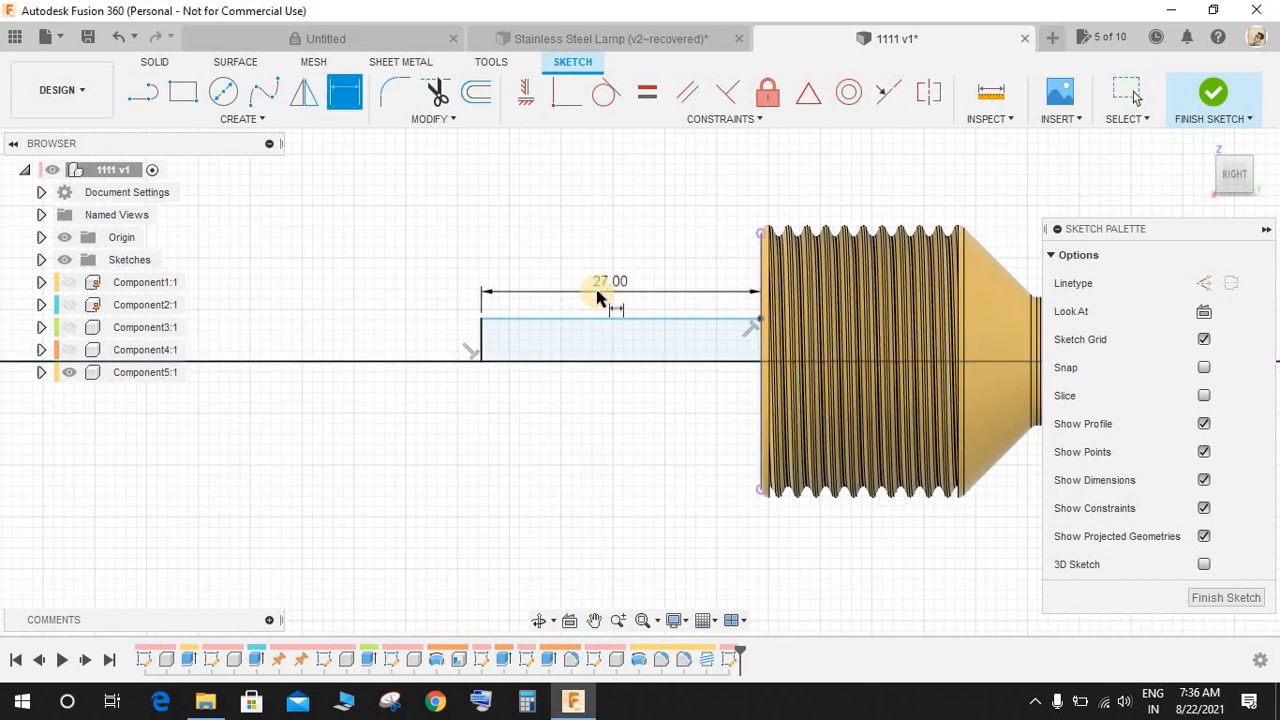
click(591, 320)
click(597, 362)
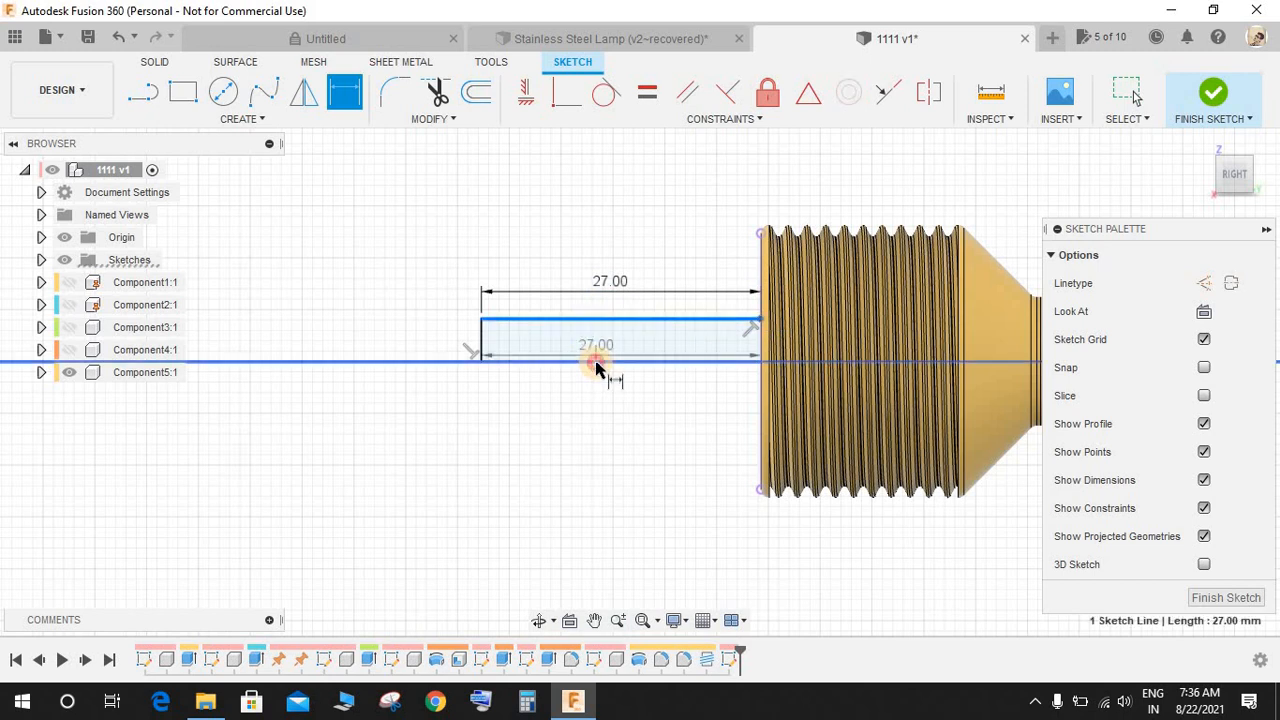
click(680, 217)
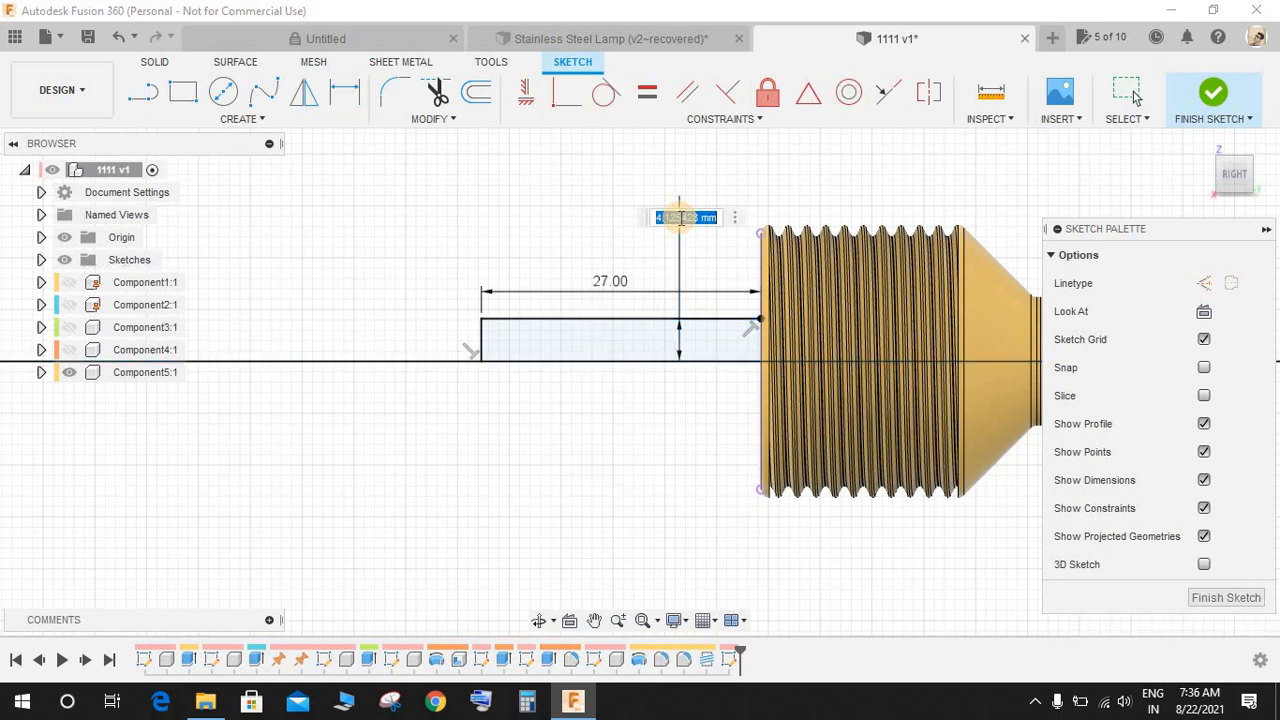
text(5)
key(Return)
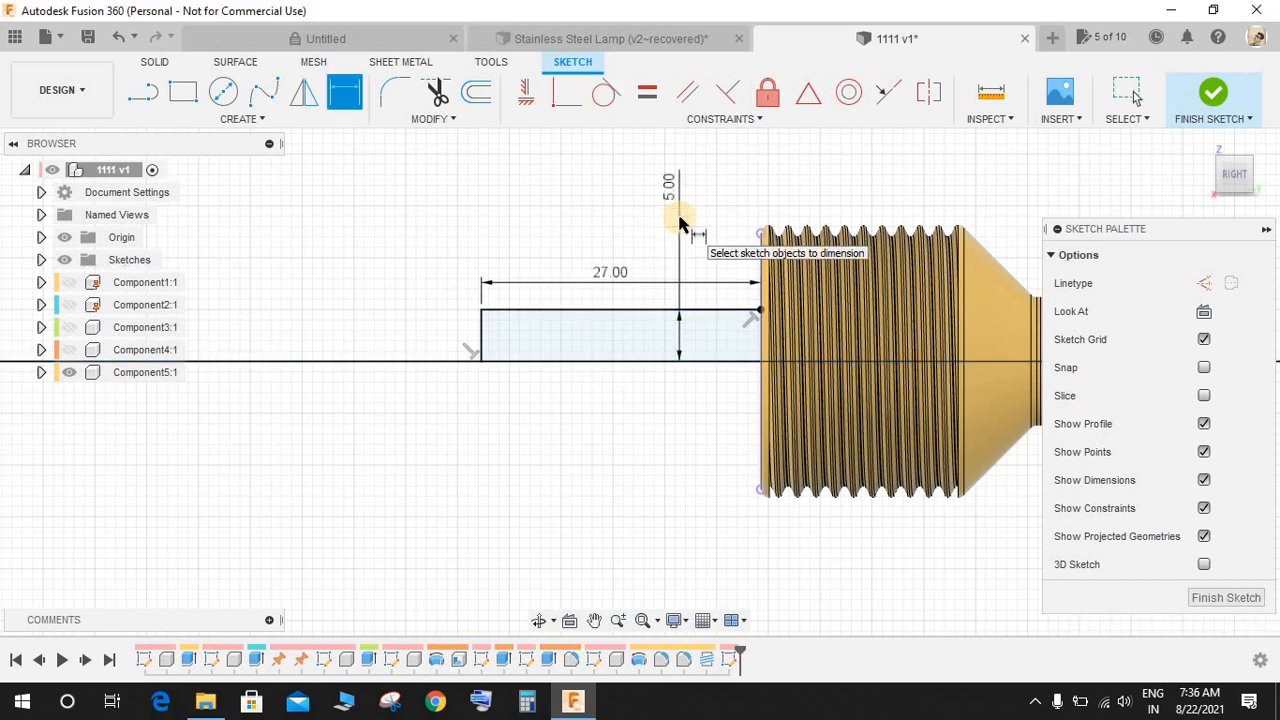
- Sketch a smaller rectangular step about 4 mm long on the profile's free end, closed down to the axis line
scroll(729, 334, down, 2)
scroll(614, 329, up, 2)
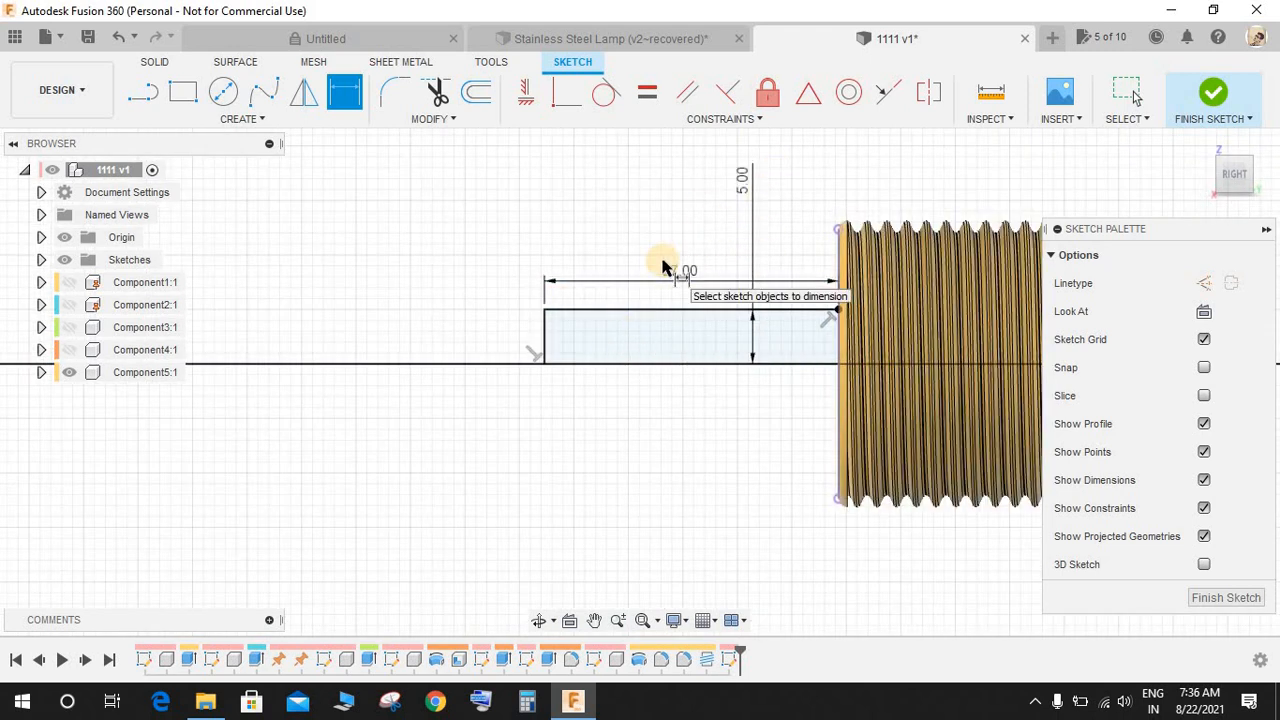
scroll(662, 265, up, 1)
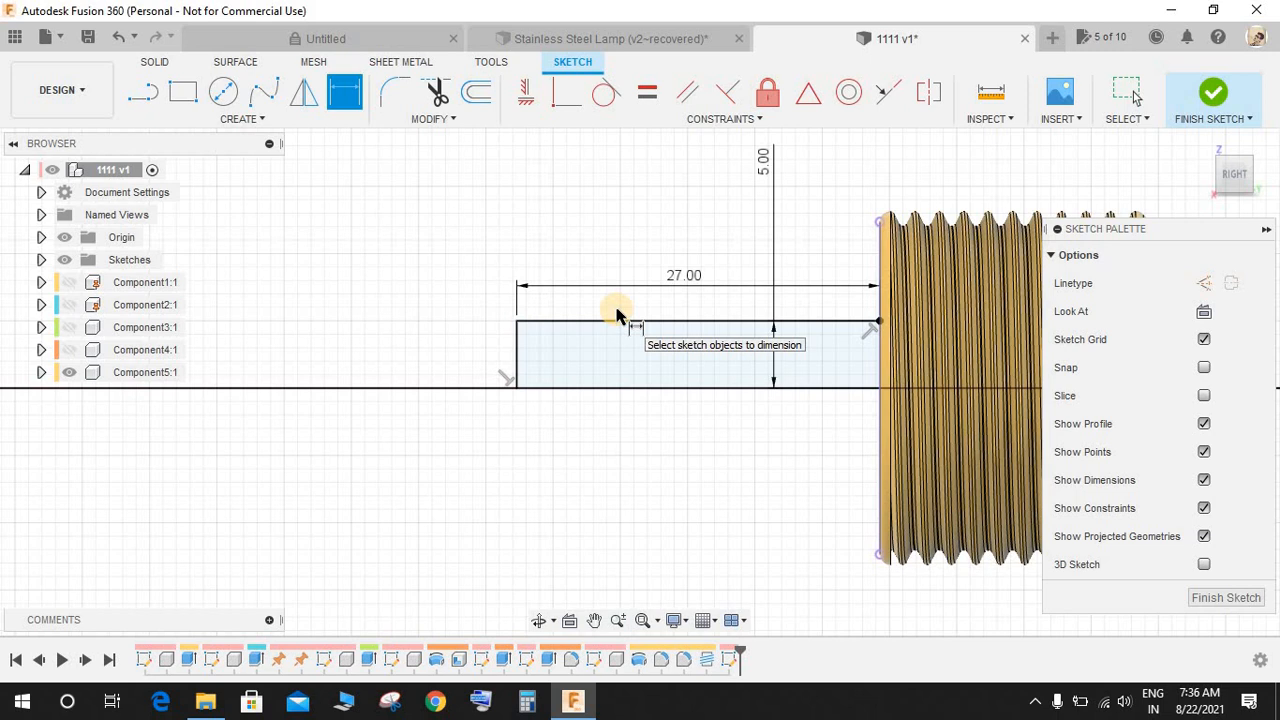
middle_drag(623, 360, 579, 360)
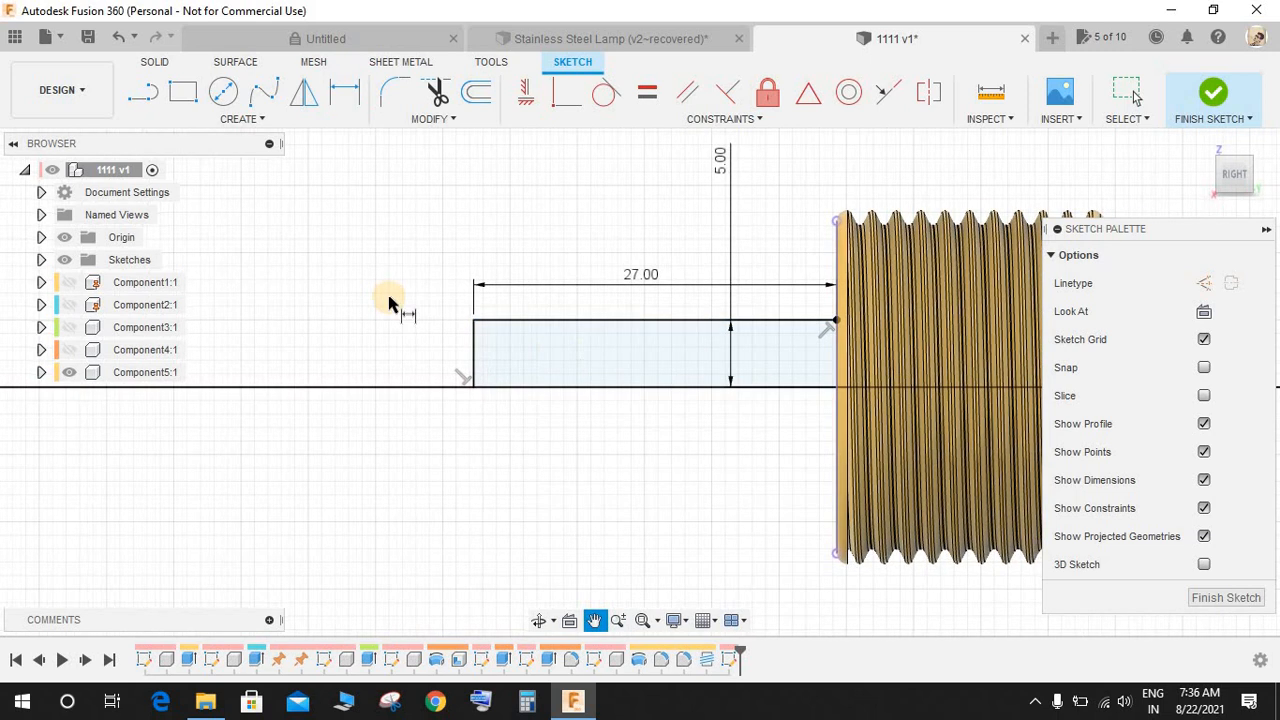
click(143, 91)
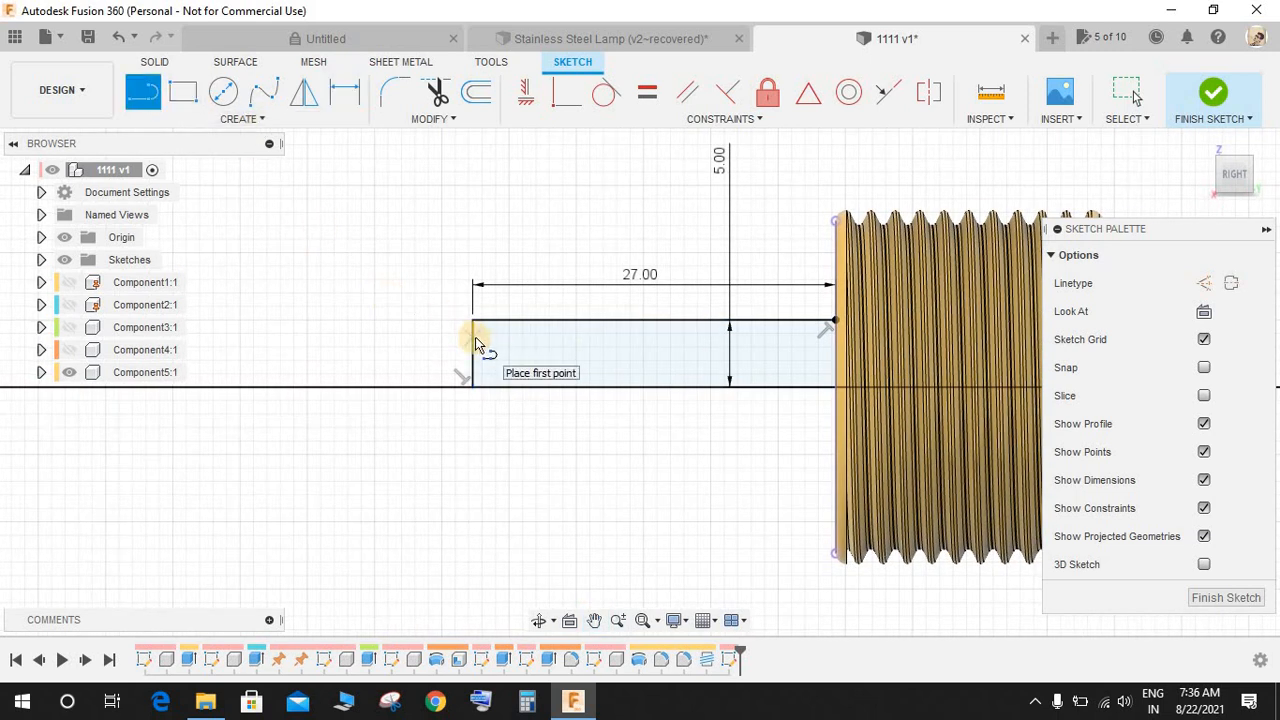
click(417, 338)
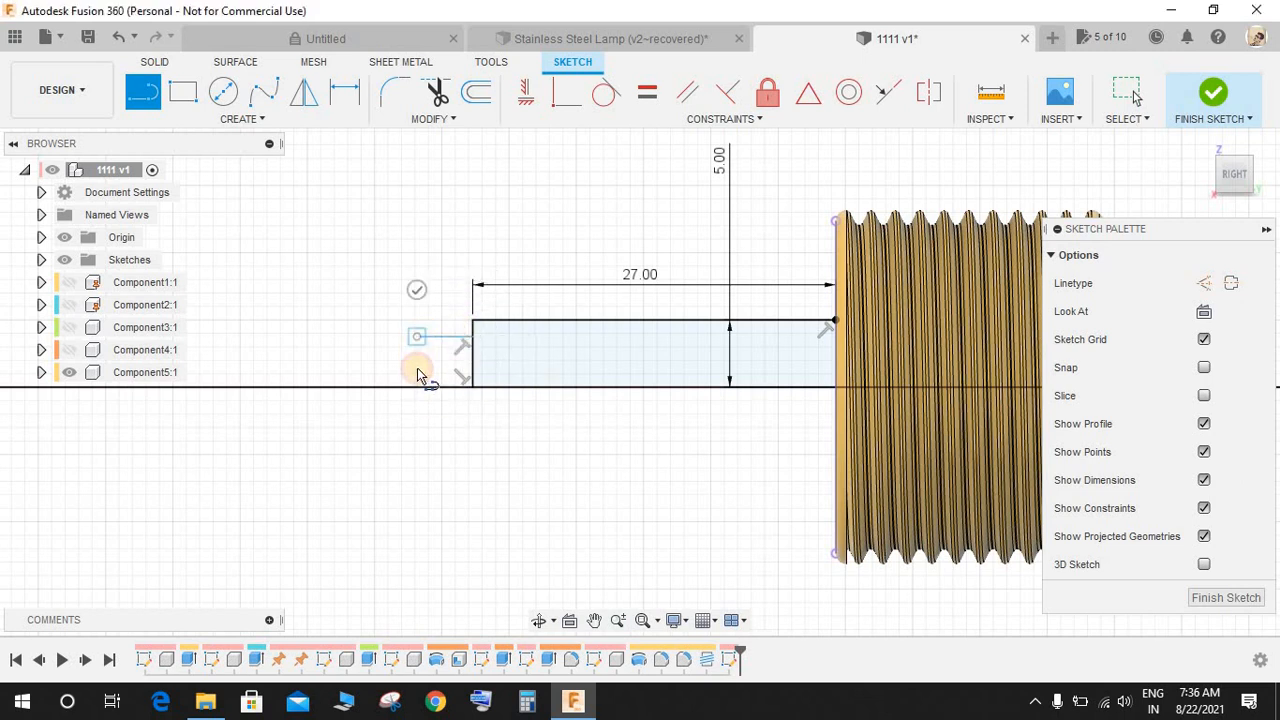
click(417, 388)
scroll(430, 369, up, 2)
key(Escape)
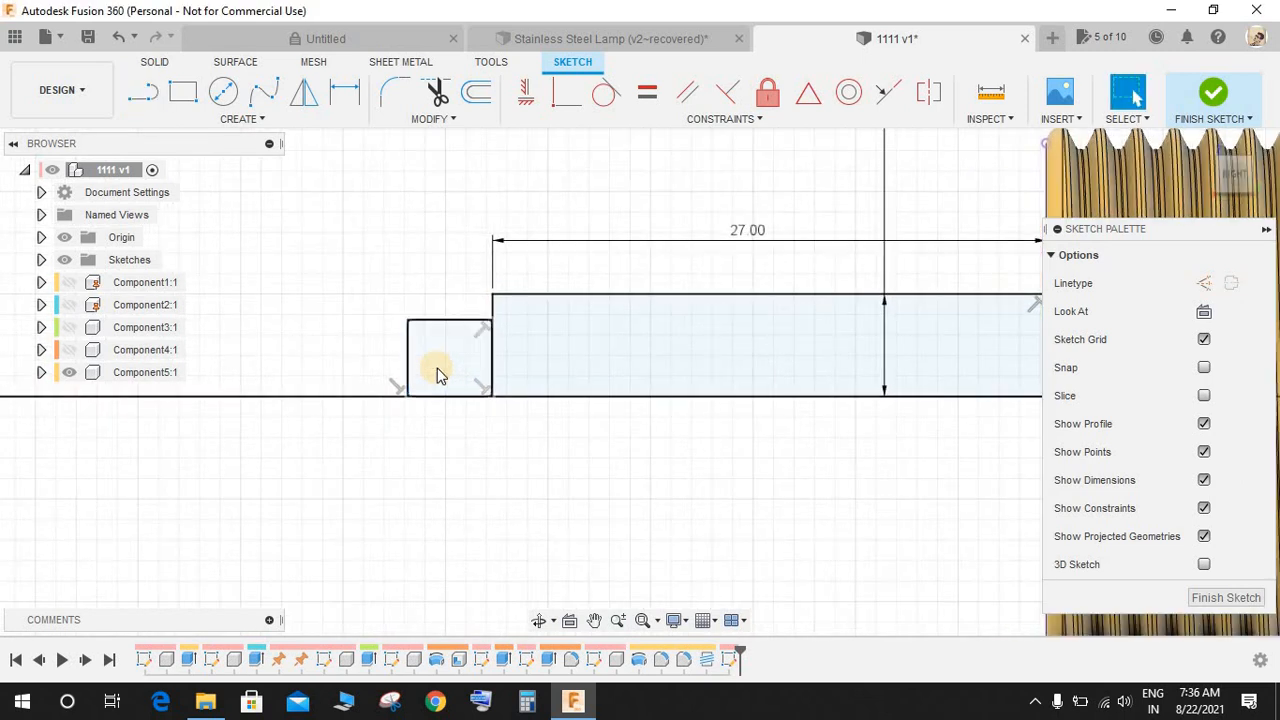
- Set the small end step's length to 2.3 mm
key(d)
click(460, 326)
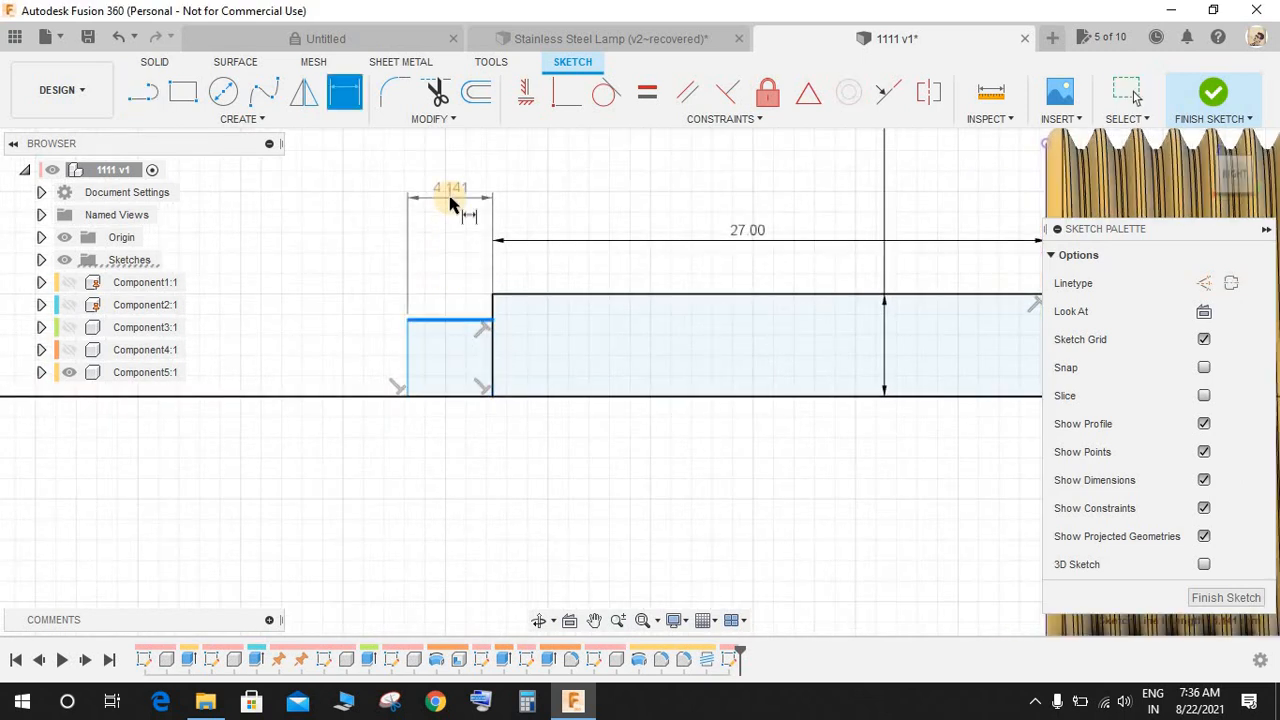
click(452, 197)
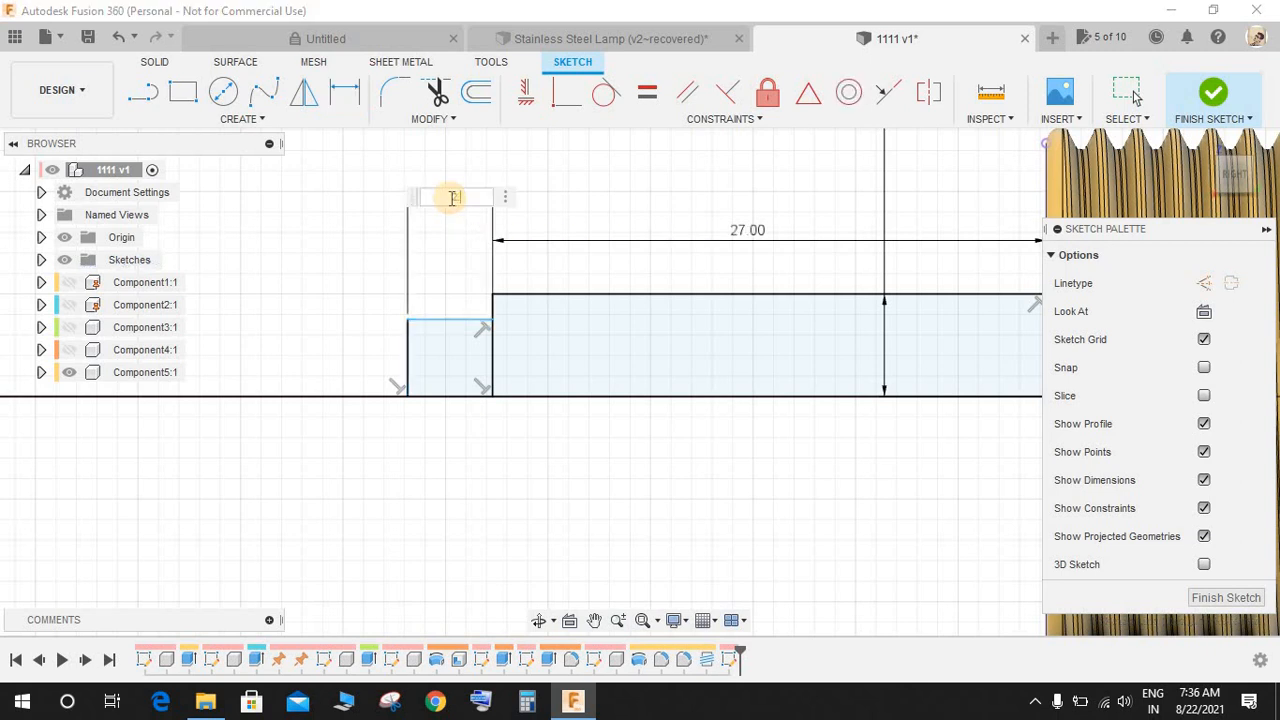
text(2.3)
key(Return)
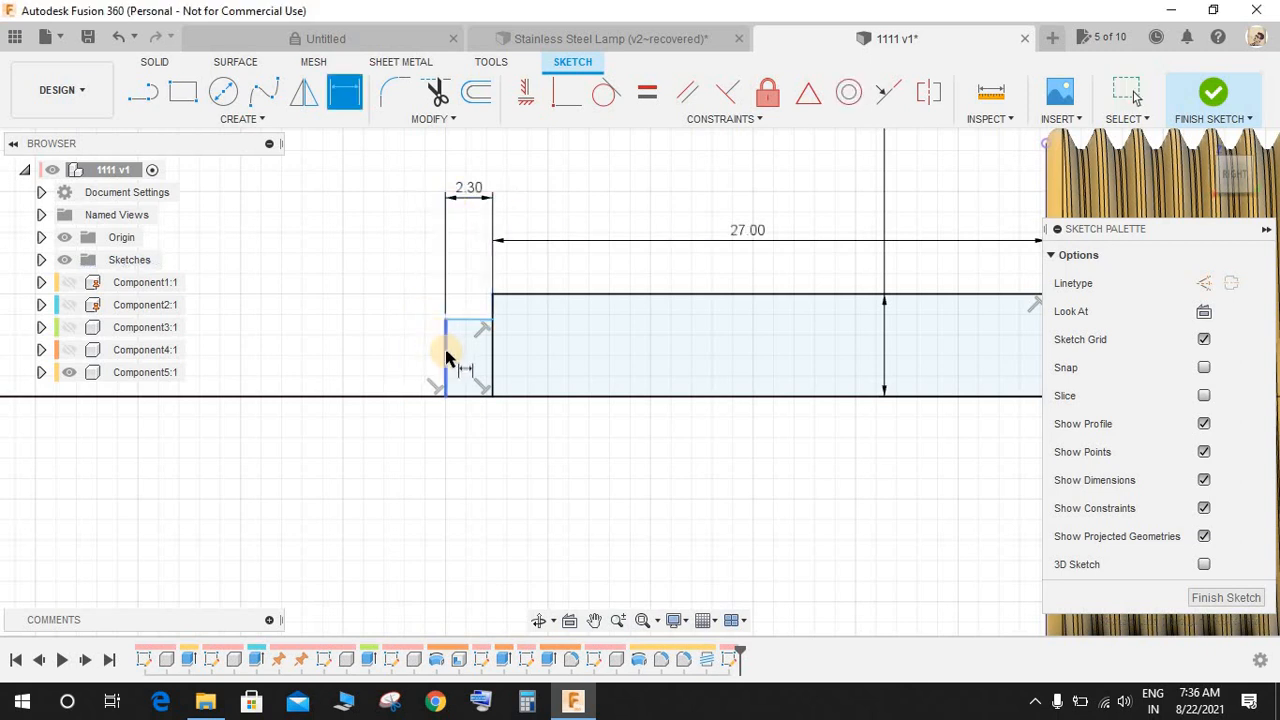
- Dimension the small end step's height above the axis line to 4 mm
click(445, 355)
click(450, 465)
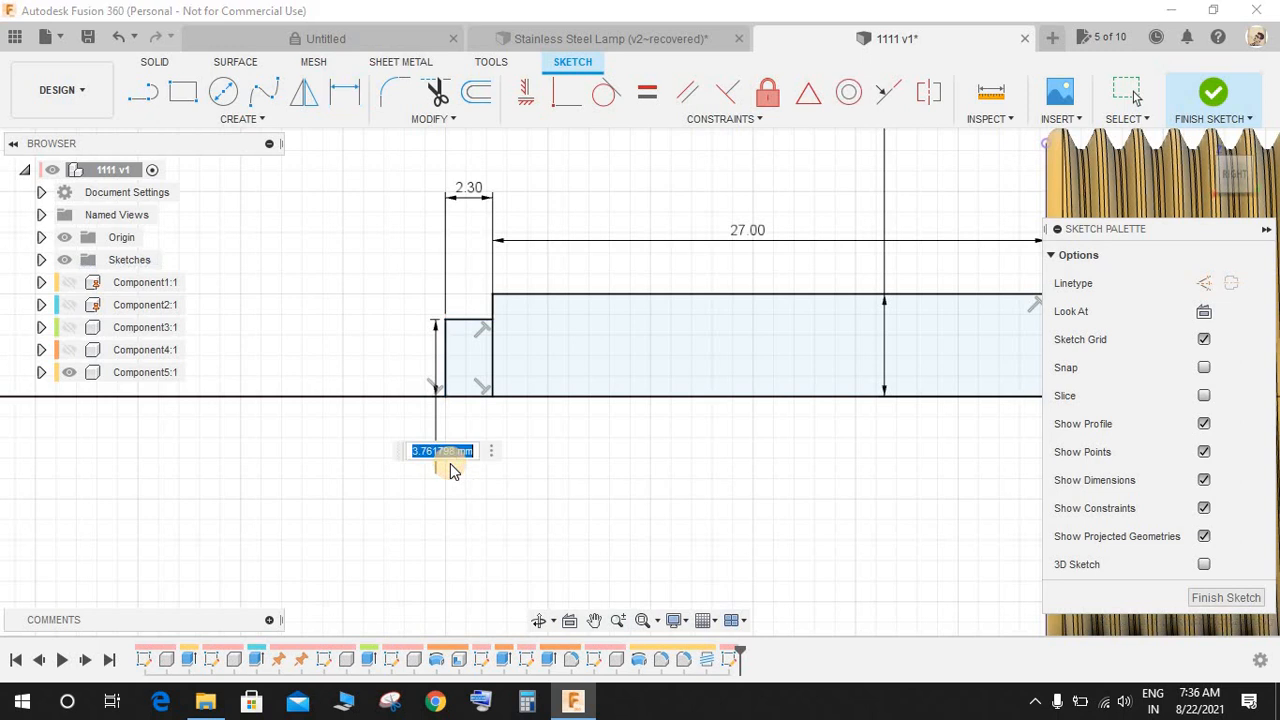
text(4)
key(Return)
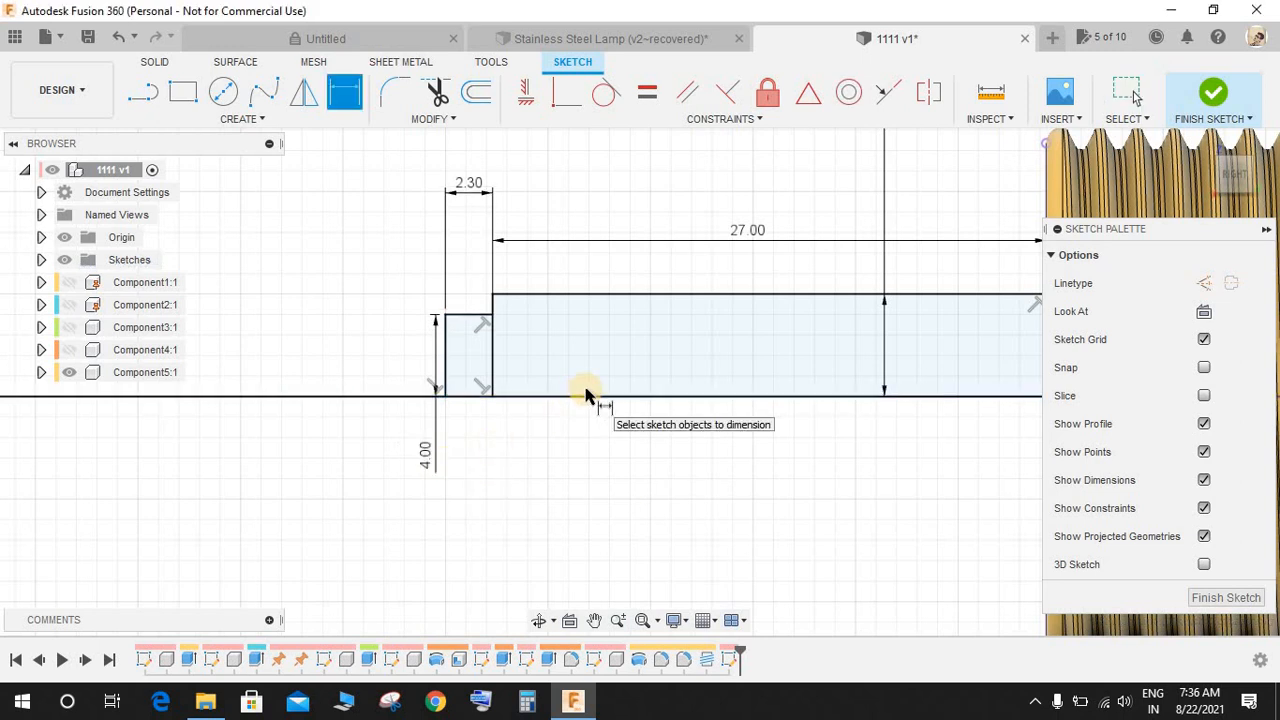
- Sketch a vertical line about 3.3 mm long down to the axis line, a short distance beyond the small end step
scroll(586, 395, down, 1)
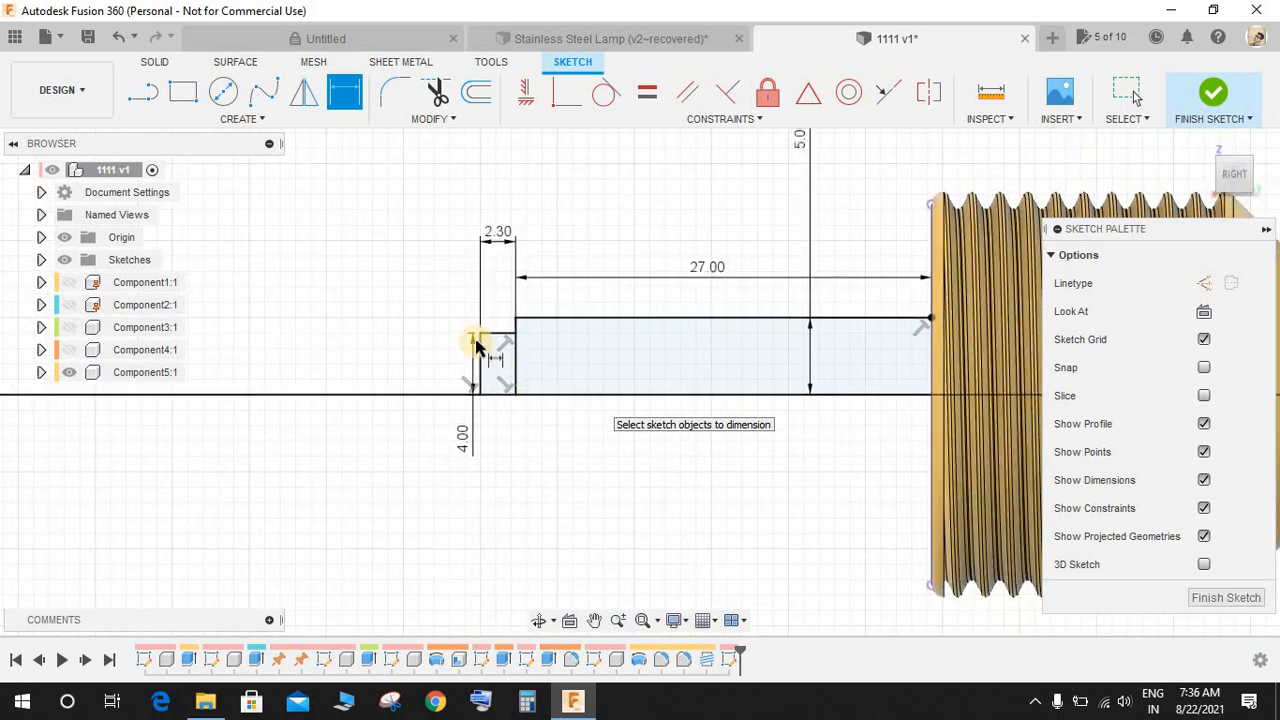
click(160, 95)
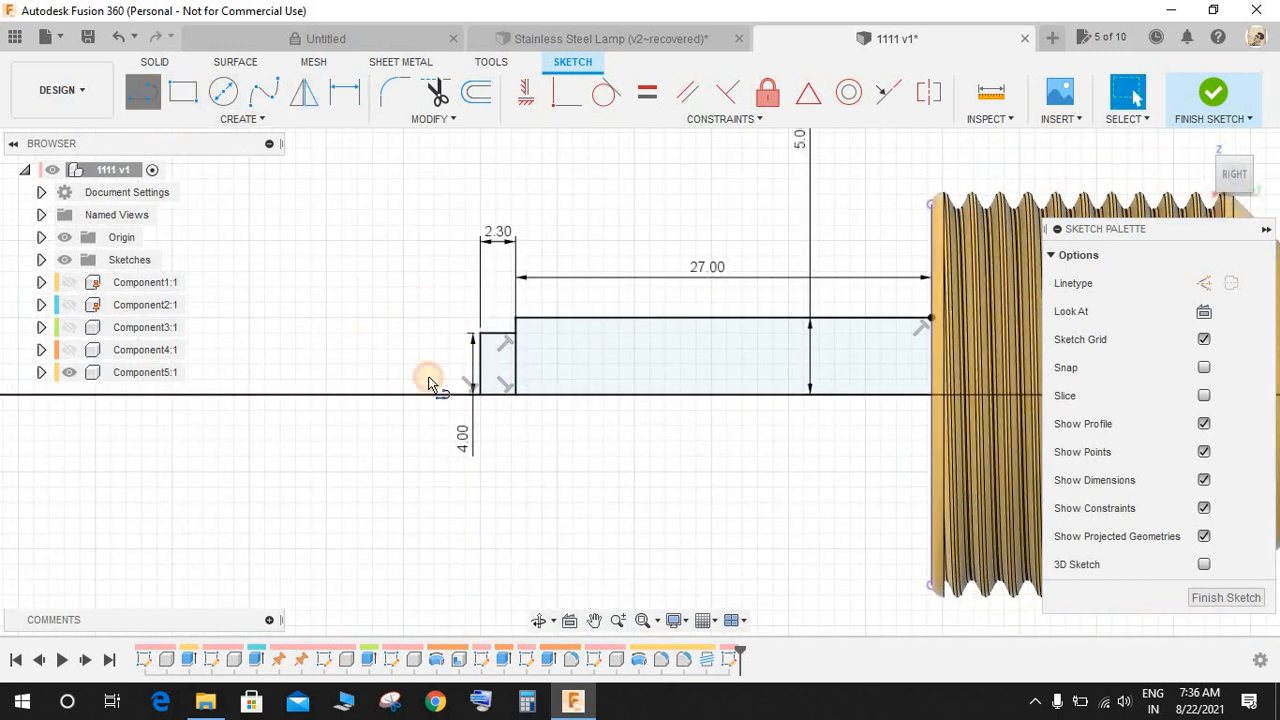
click(308, 345)
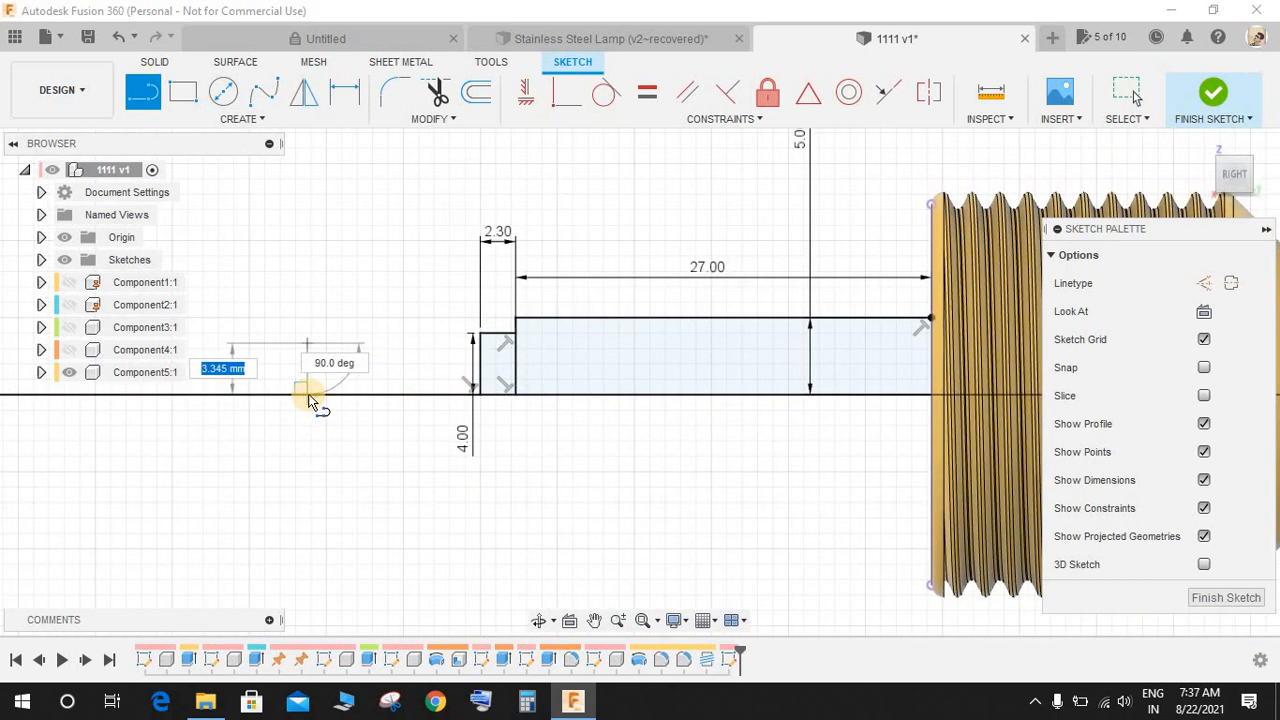
click(309, 392)
key(Escape)
scroll(363, 361, up, 1)
scroll(363, 361, up, 1)
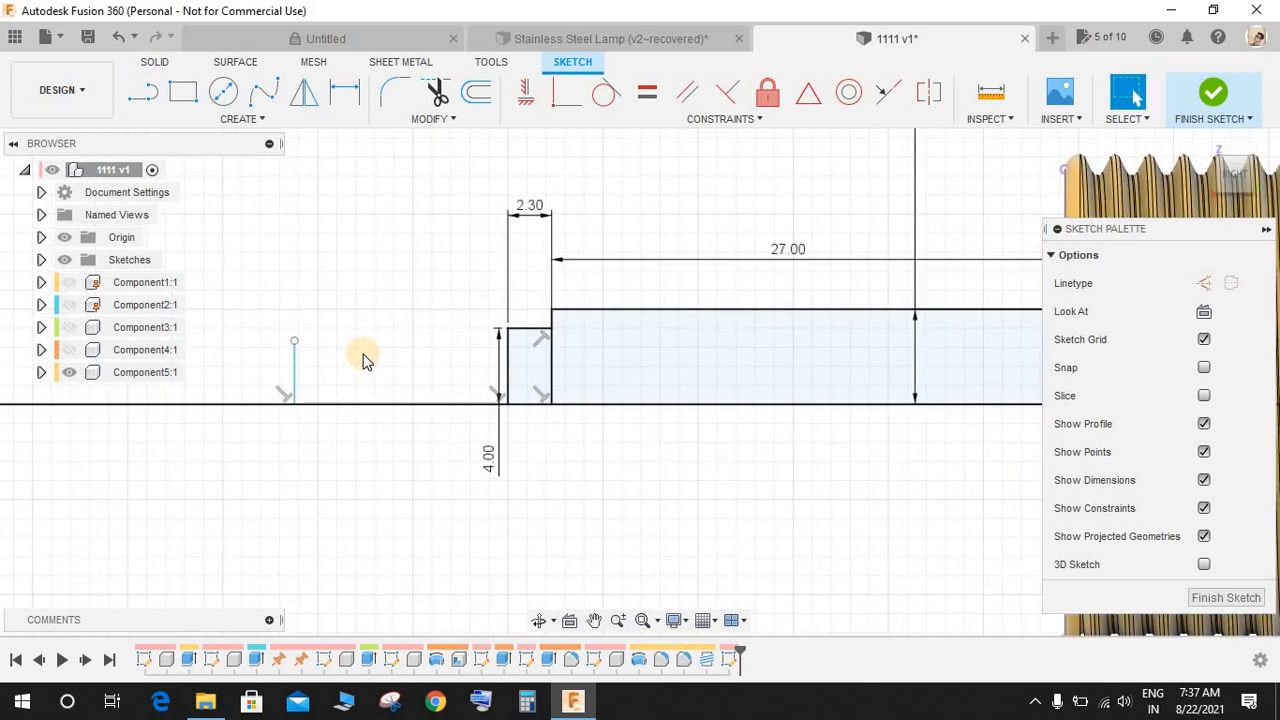
- Dimension the distance between the end step's outer edge and the short vertical line to 7.5 mm
key(d)
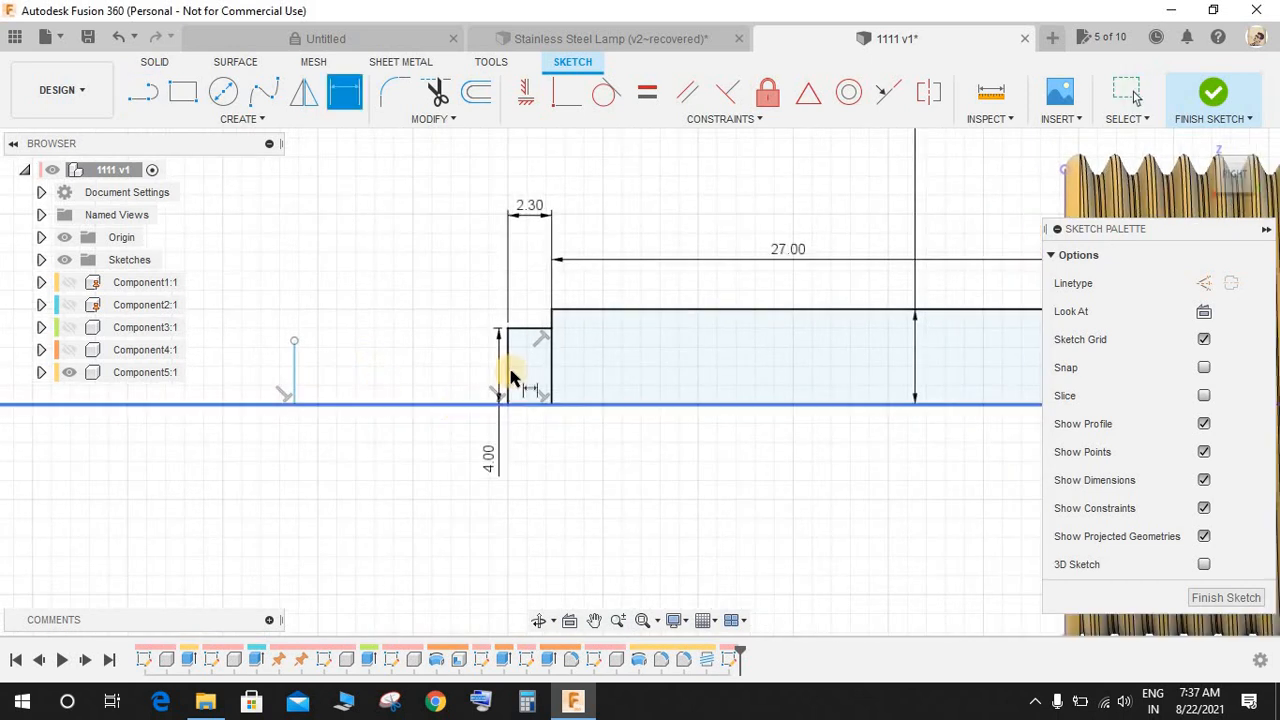
click(505, 365)
click(313, 403)
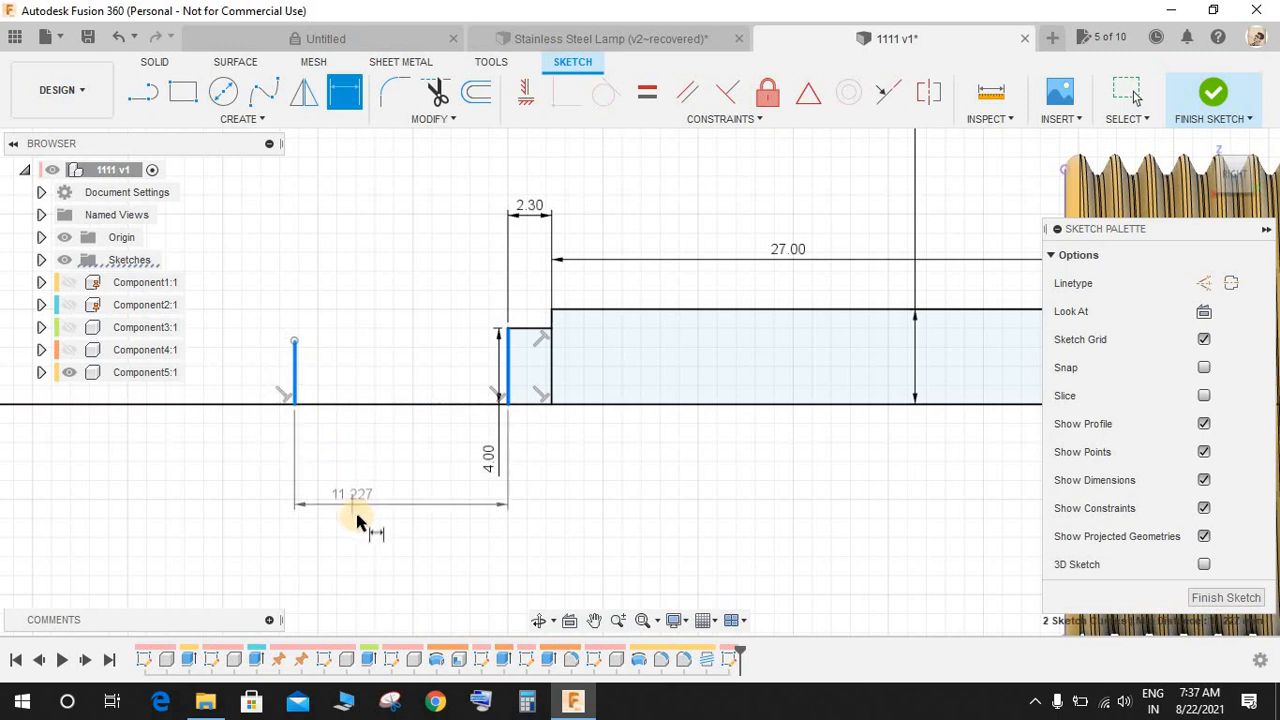
click(359, 518)
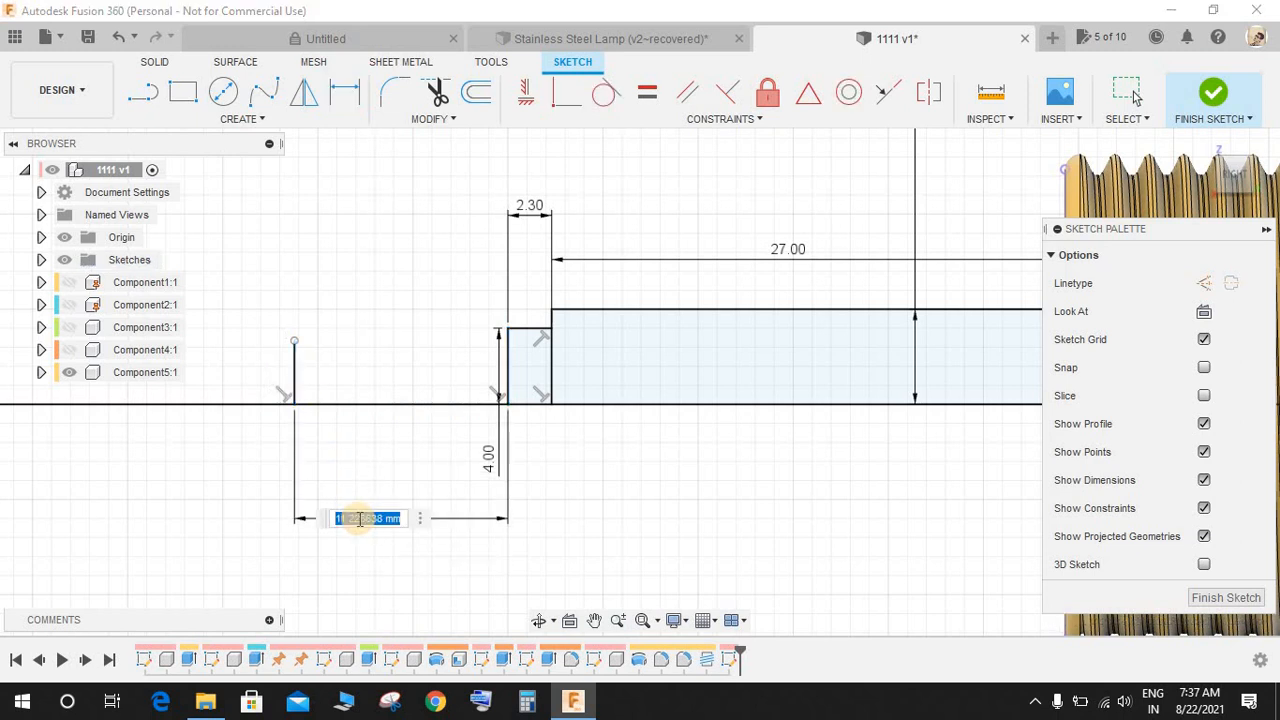
text(7.5)
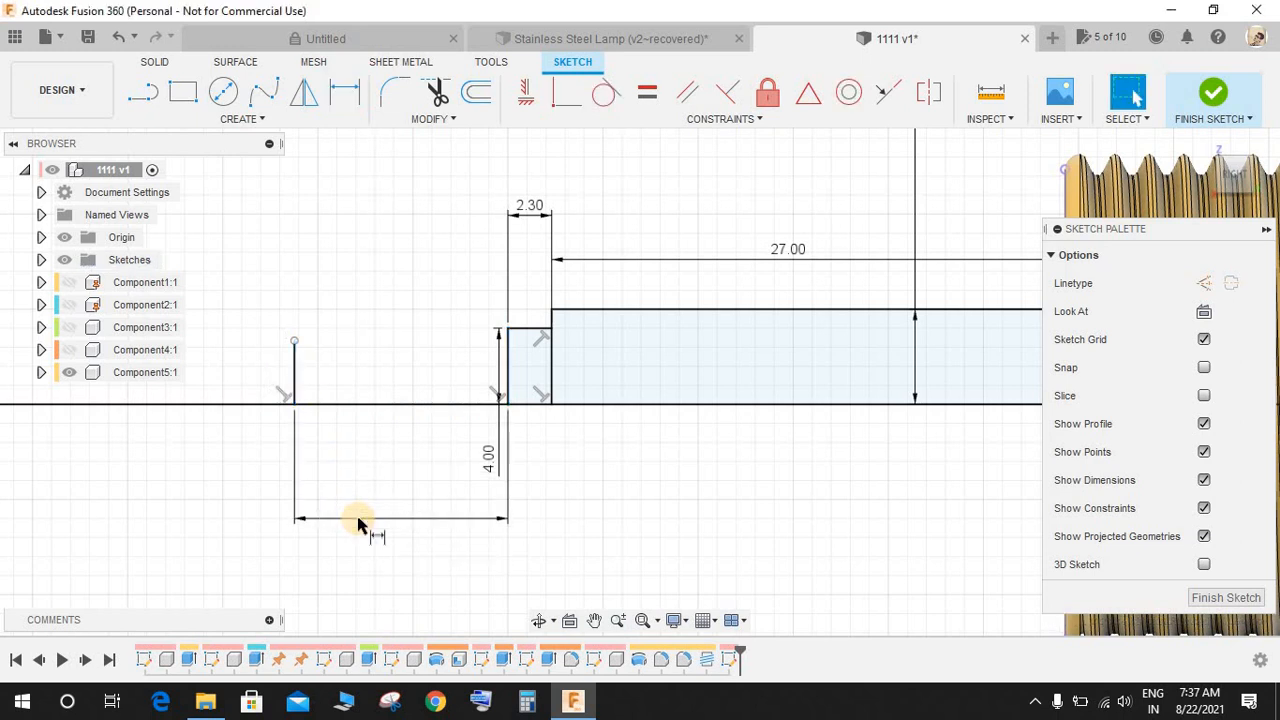
key(Return)
- Sketch a taller vertical line about 5.9 mm up from the axis line, just inside the short vertical line
scroll(430, 340, up, 1)
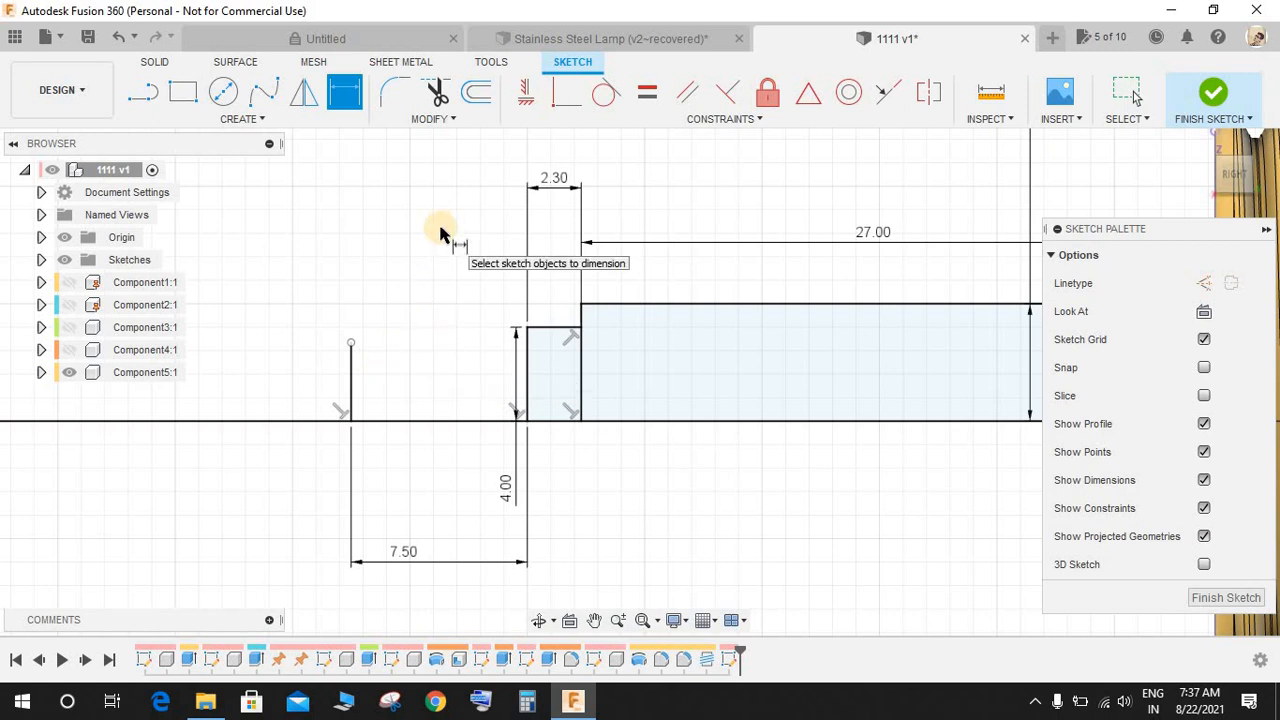
key(Escape)
key(l)
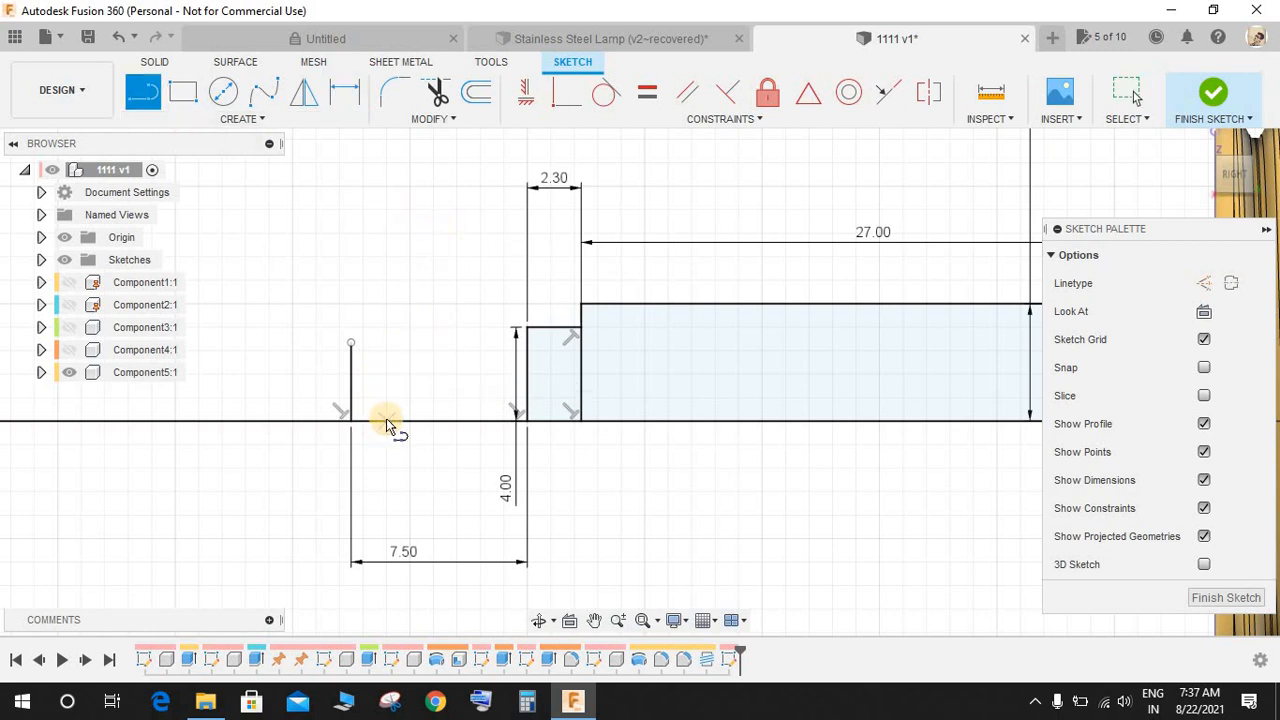
click(385, 420)
click(385, 284)
key(Escape)
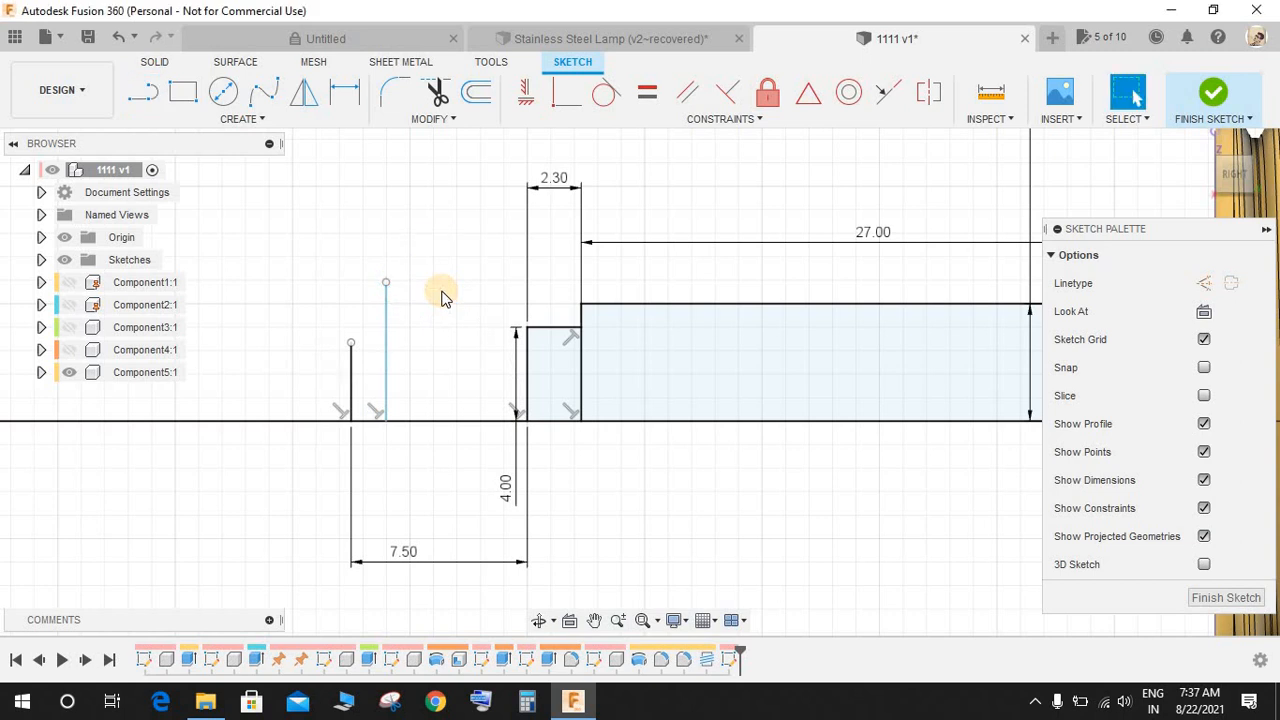
- Set the taller vertical line's height to 4.5 mm
key(d)
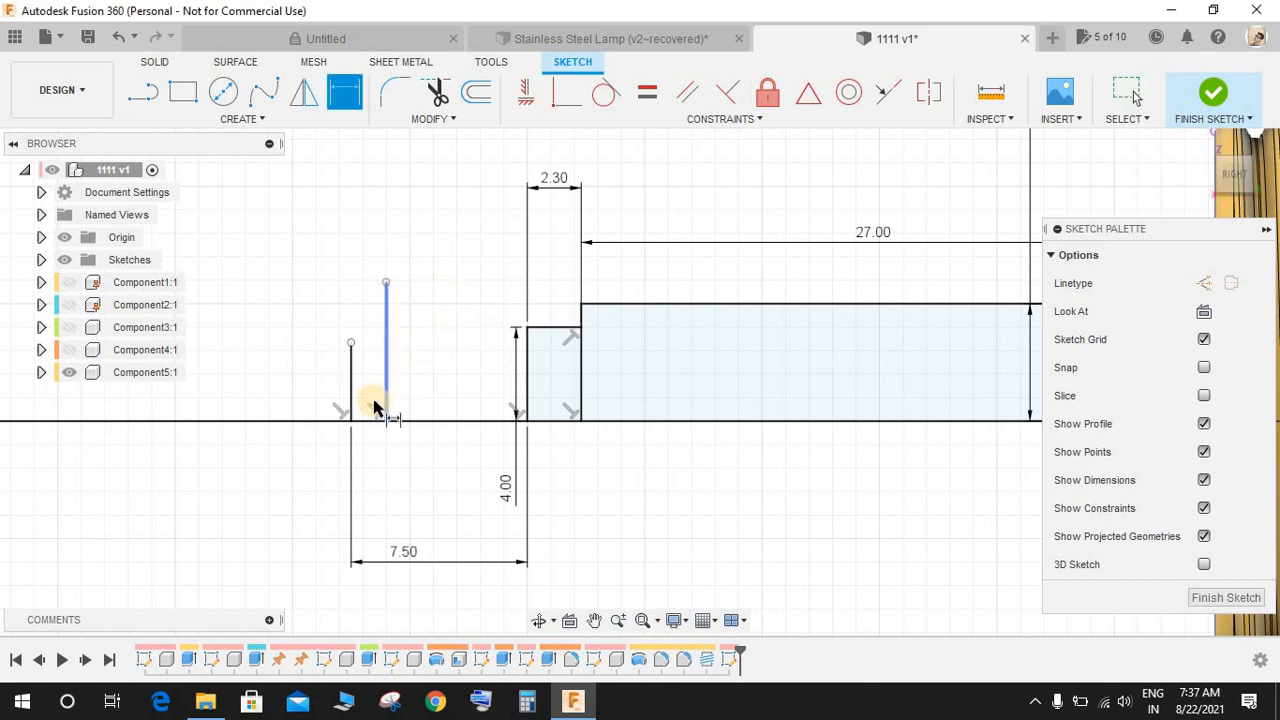
click(387, 372)
click(441, 396)
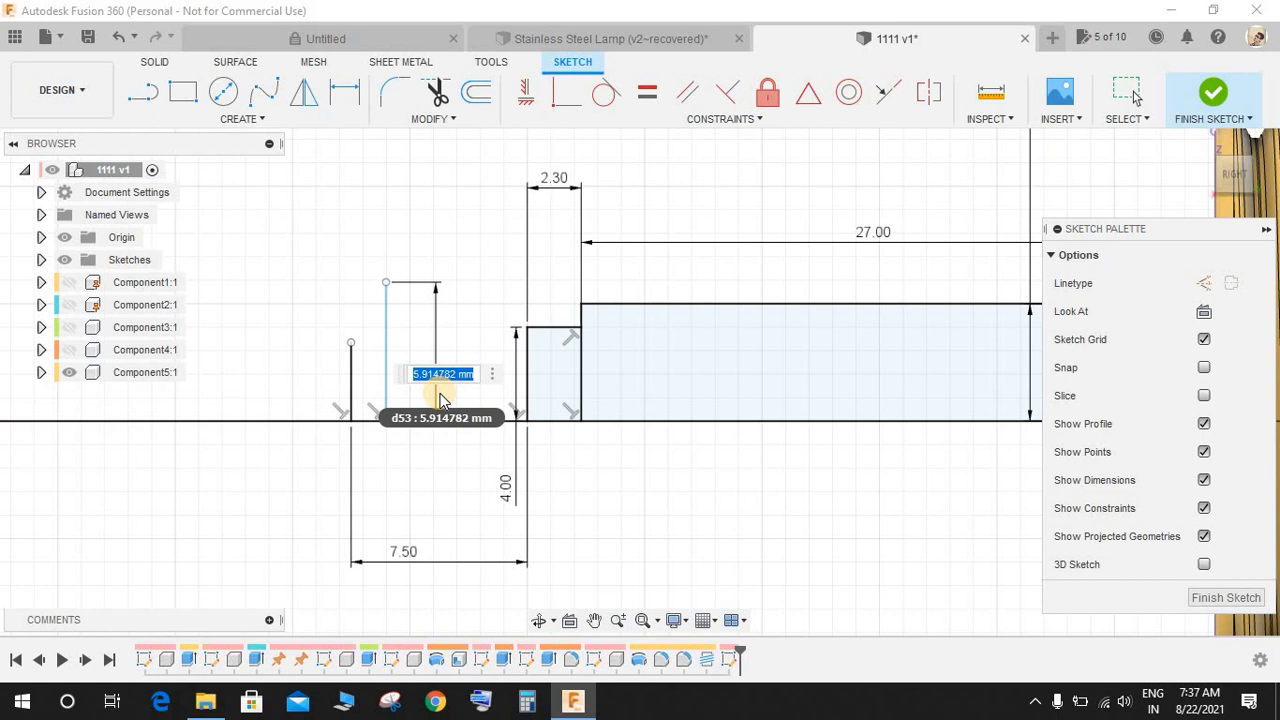
text(4.5)
key(Return)
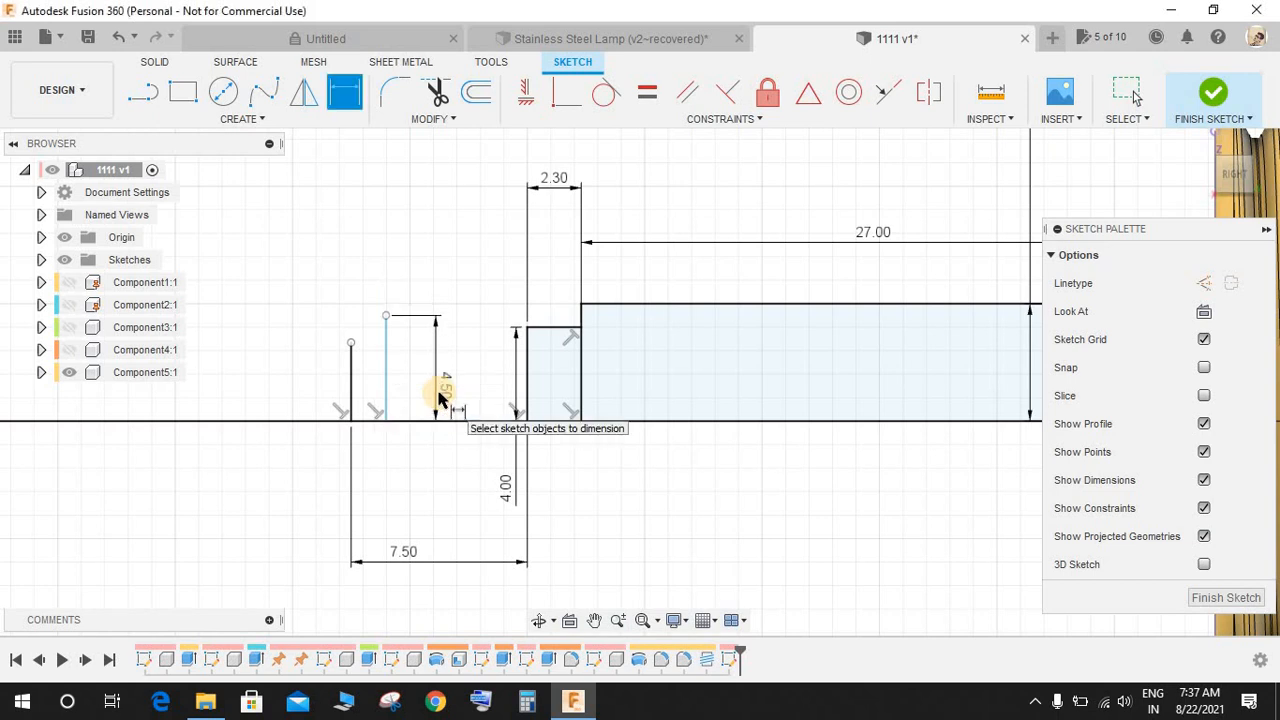
- Dimension the distance between the end step's outer edge and the 4.5 mm vertical line to 6 mm
scroll(514, 284, up, 2)
click(531, 414)
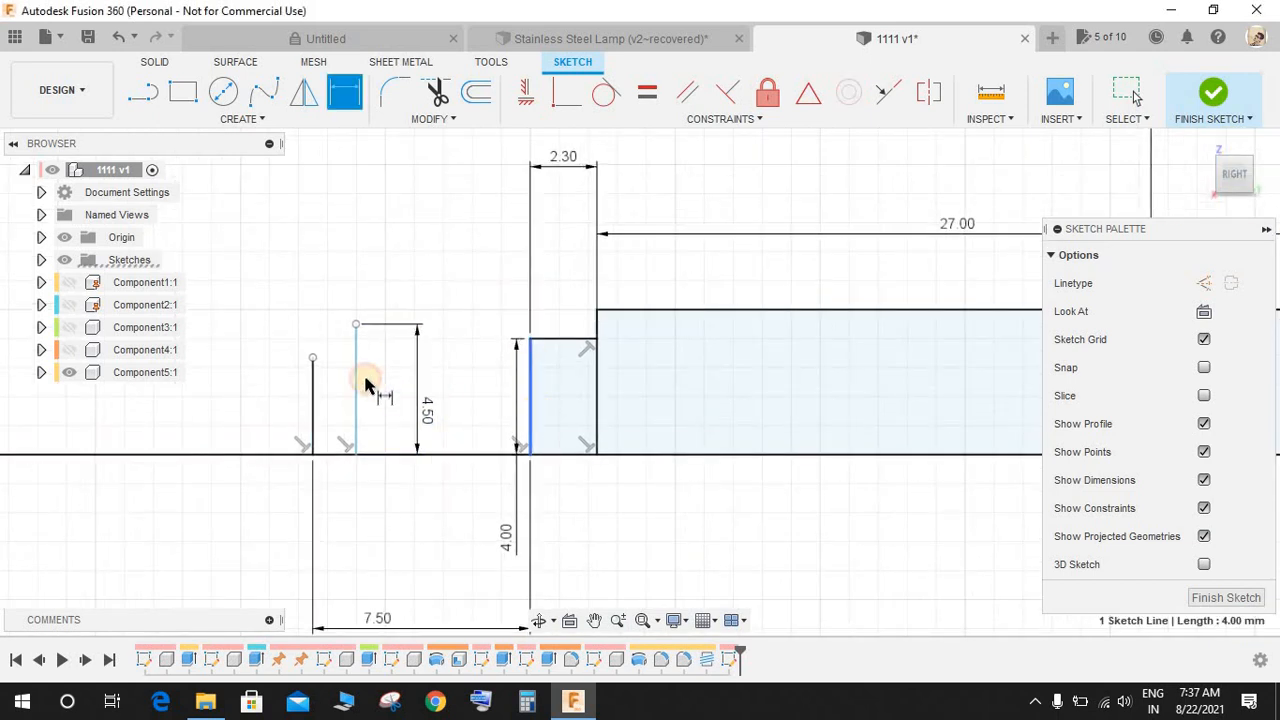
click(356, 385)
click(413, 528)
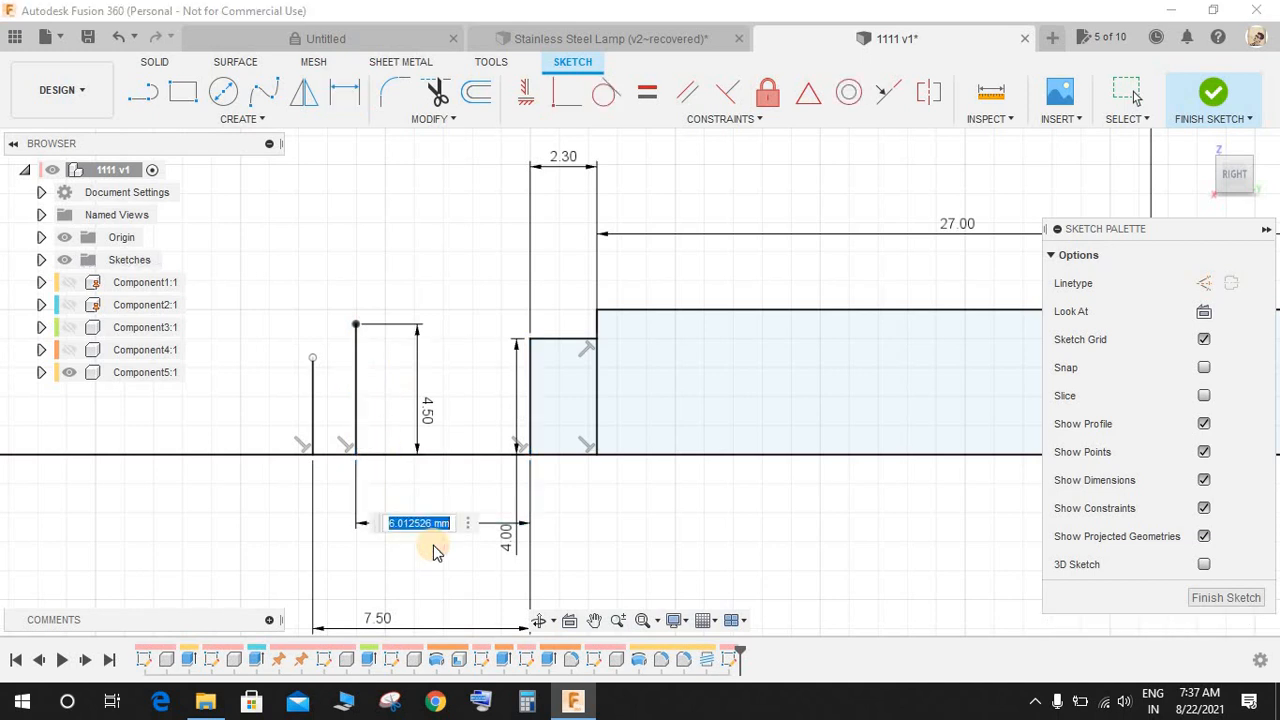
key(Return)
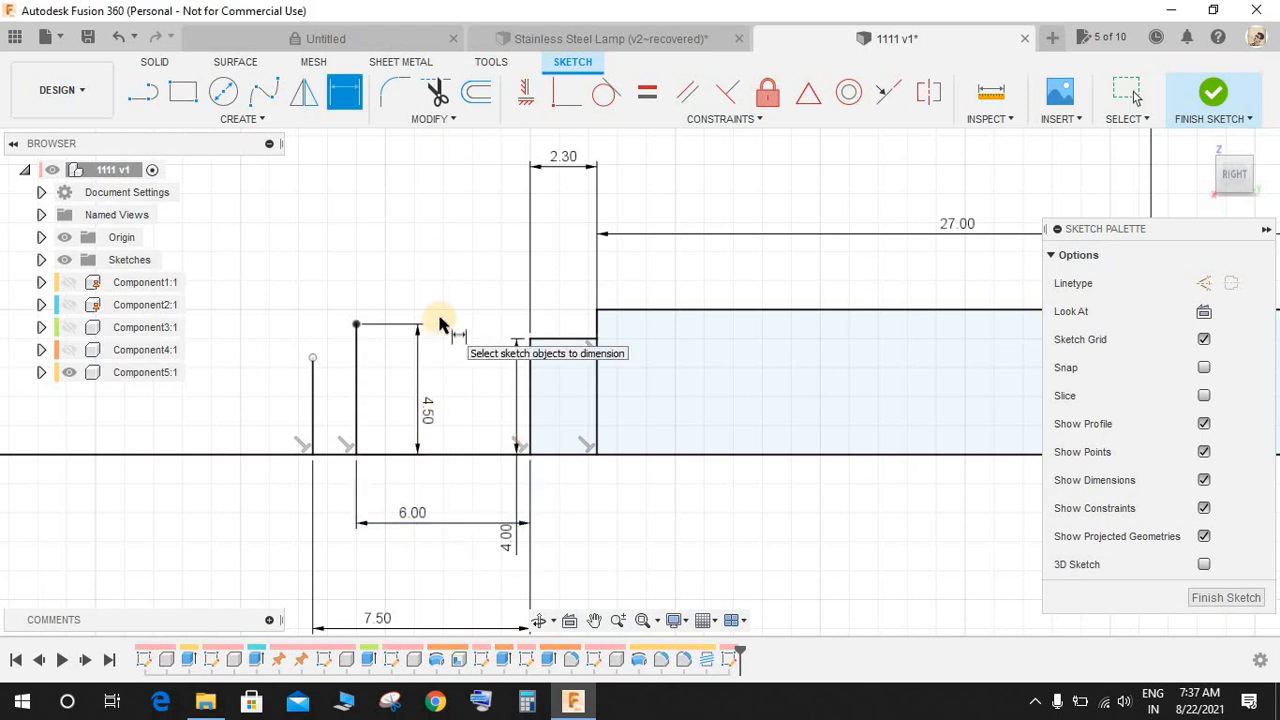
- Draw a fit point spline from the end step's upper corner over the 4.5 mm line's top to the outermost line's top
click(264, 99)
click(534, 341)
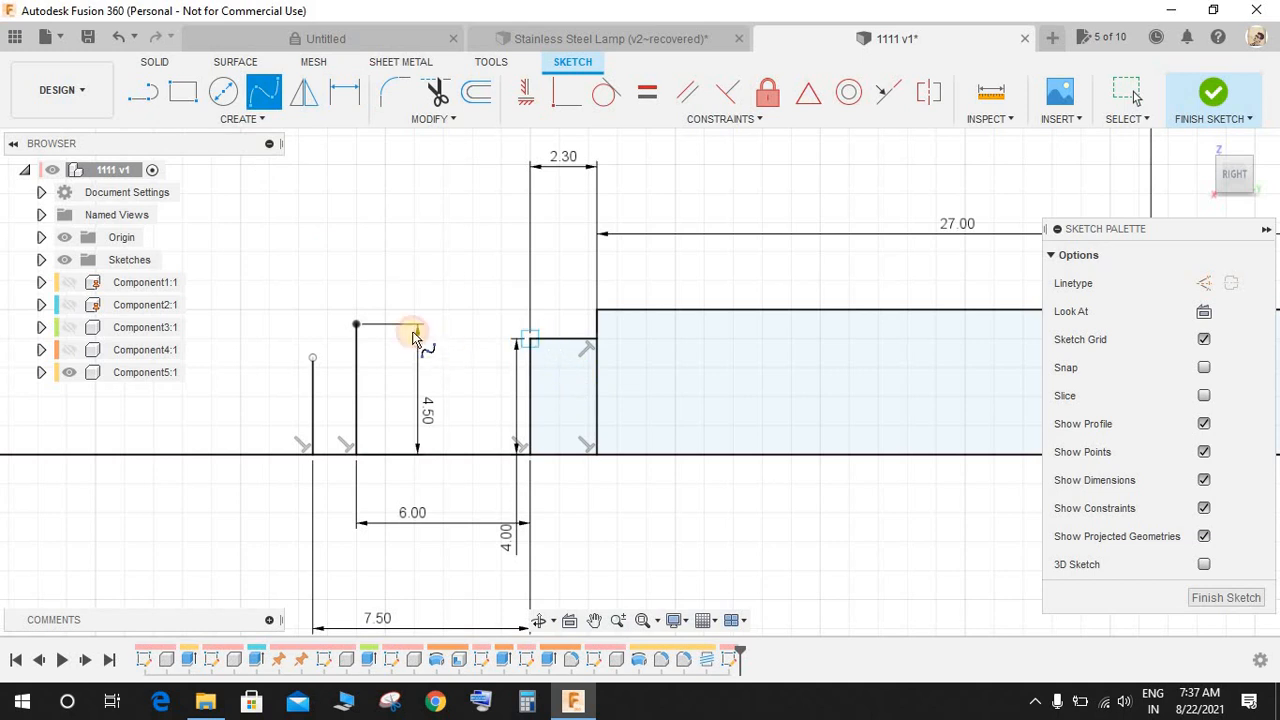
click(312, 357)
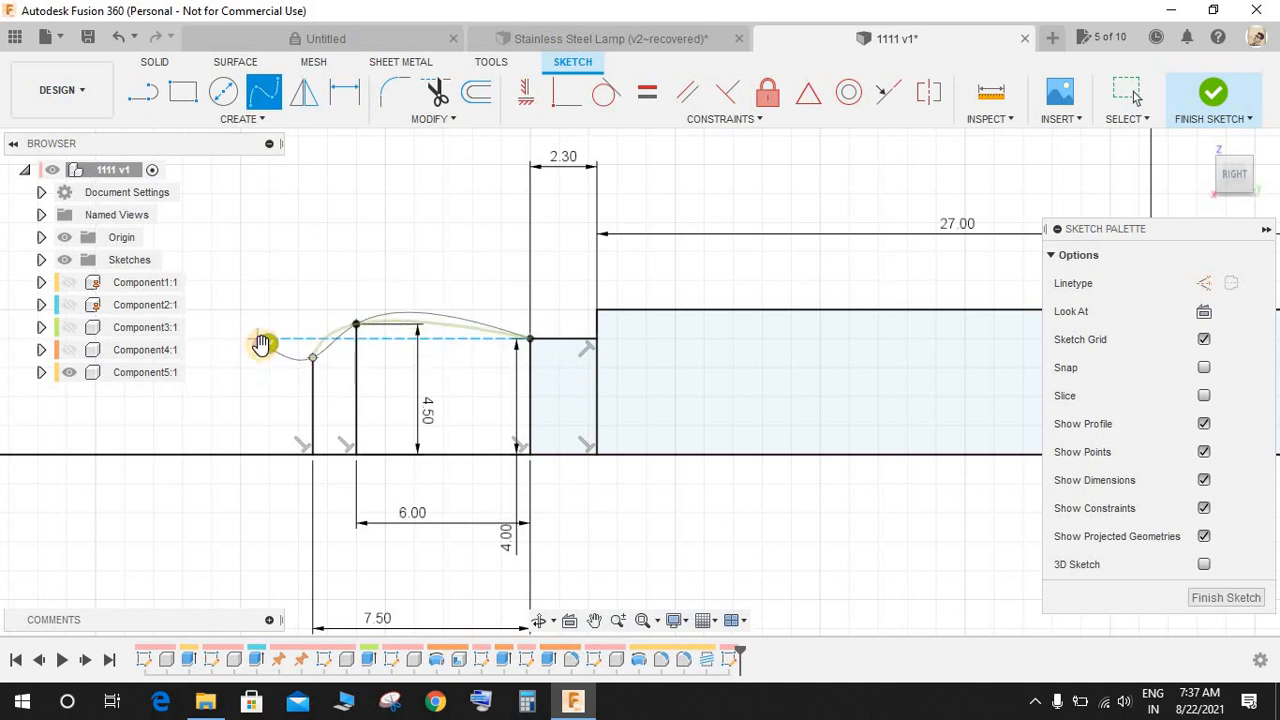
key(Return)
scroll(331, 353, up, 3)
key(Escape)
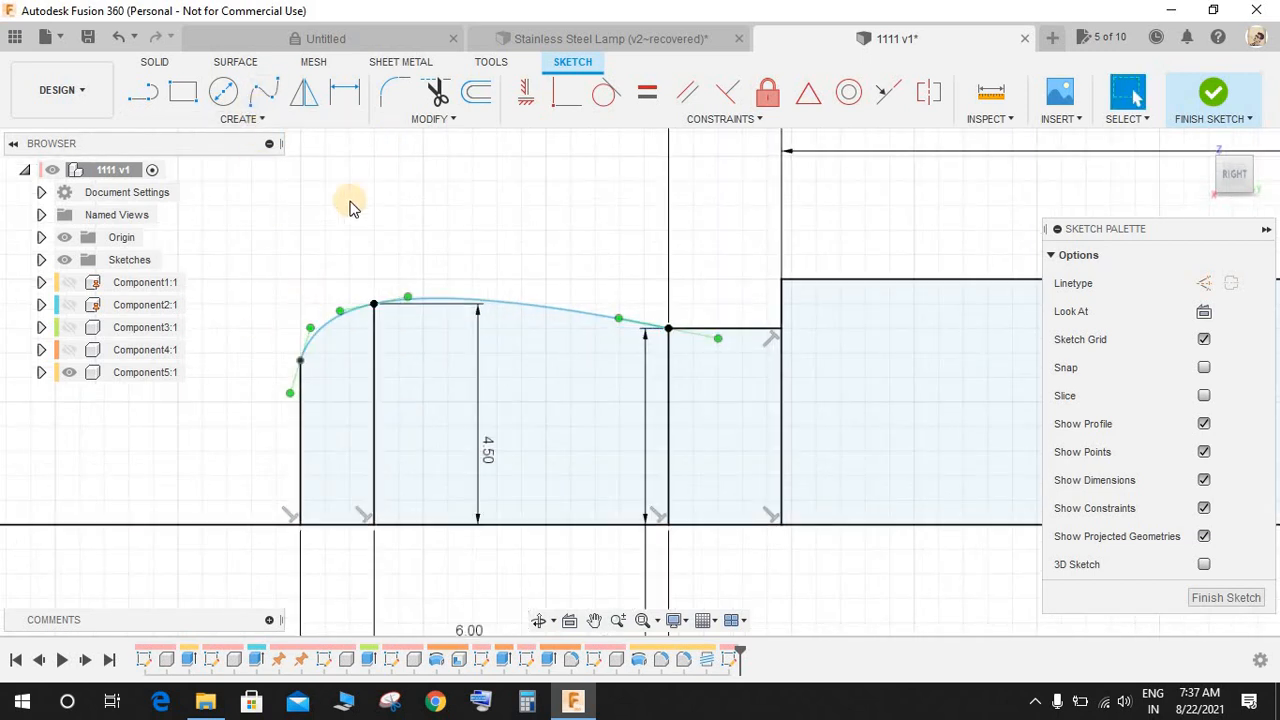
- Try to make the spline's end tangent handles parallel to the outermost vertical line and the end step's upper edge
click(686, 93)
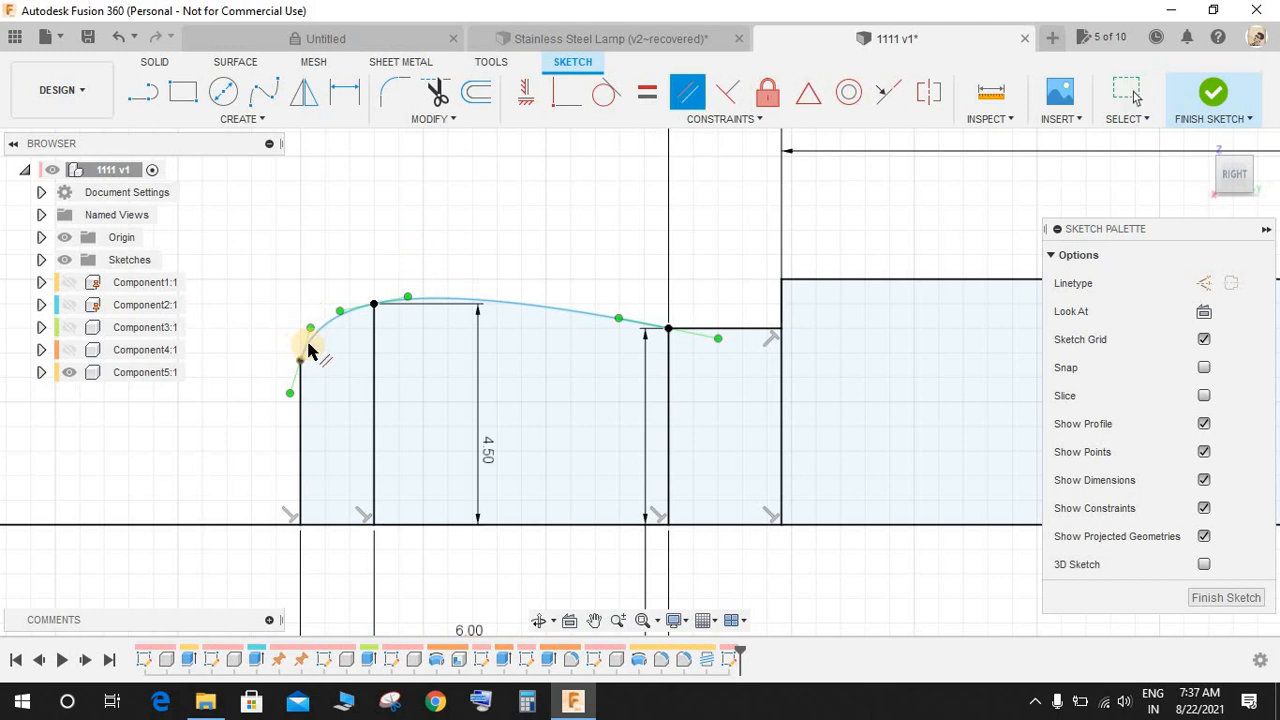
click(304, 364)
click(303, 432)
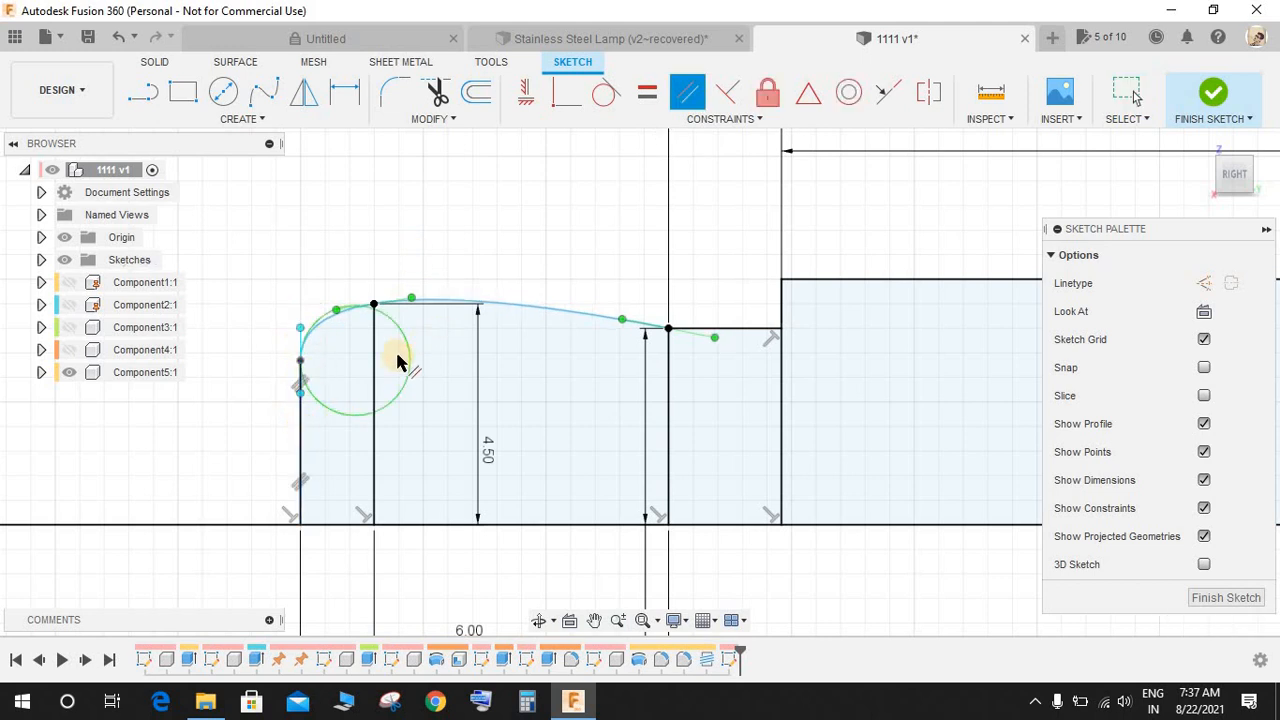
click(706, 340)
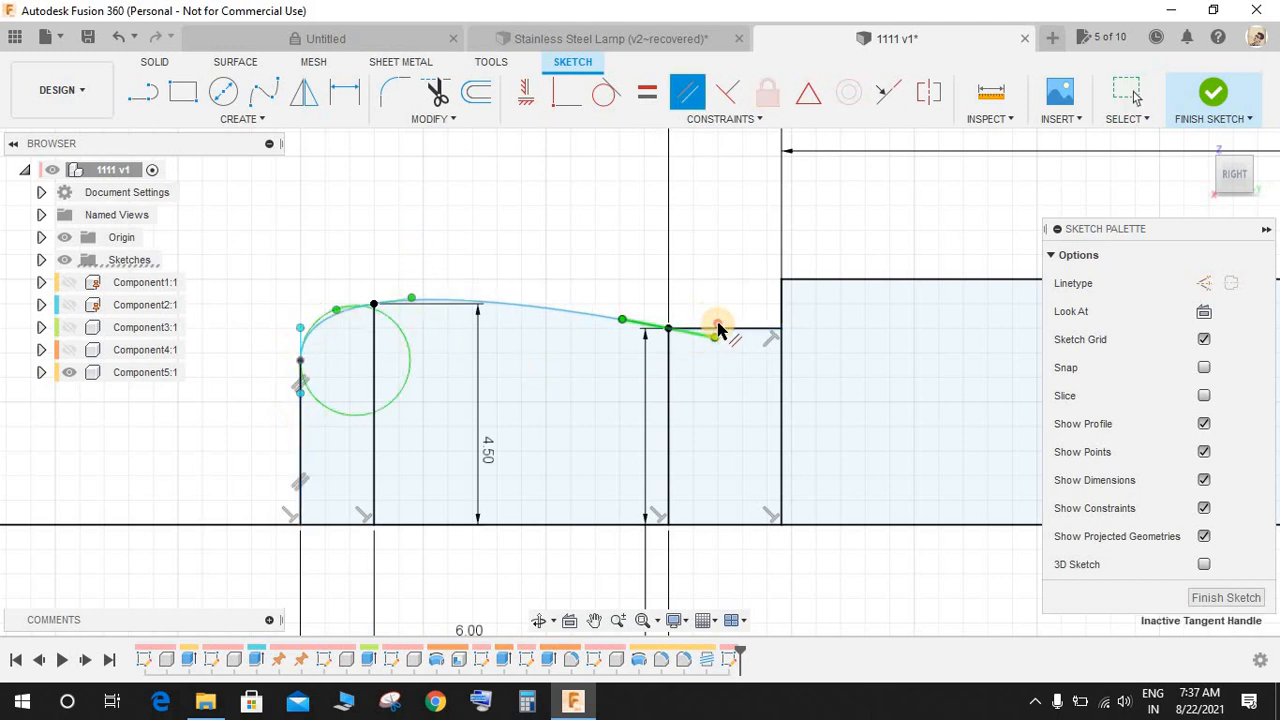
click(720, 330)
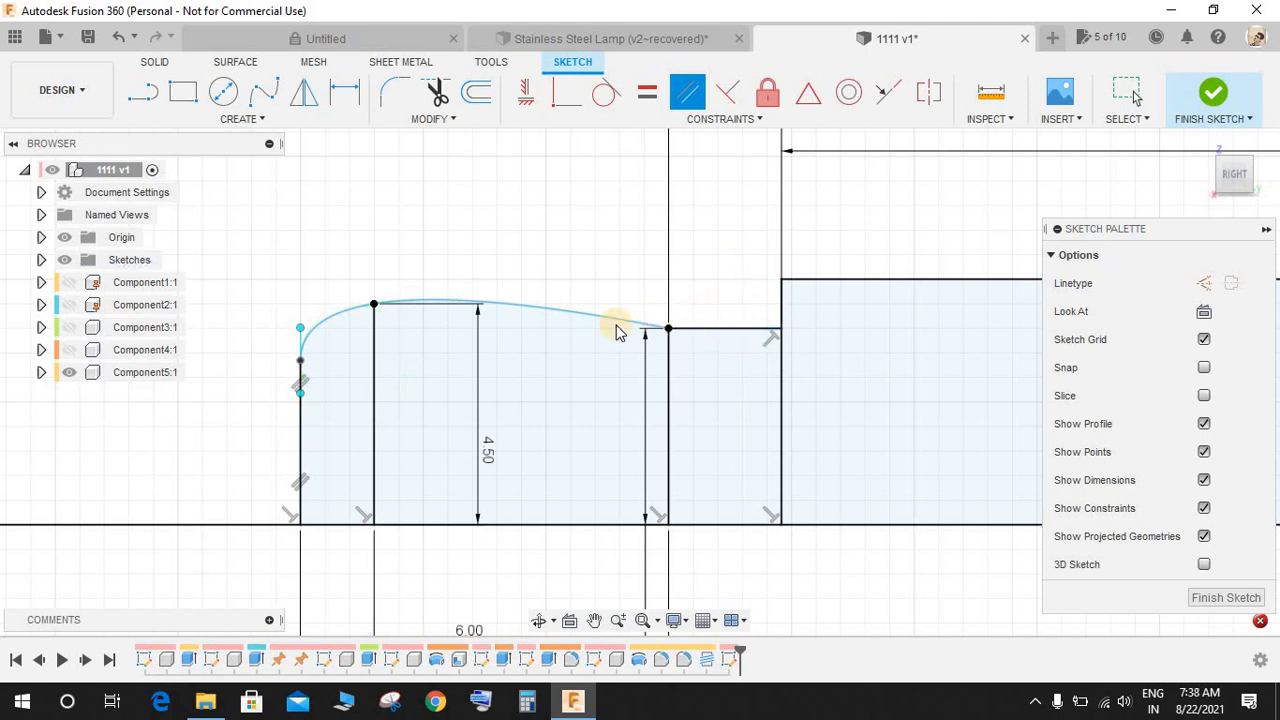
key(Escape)
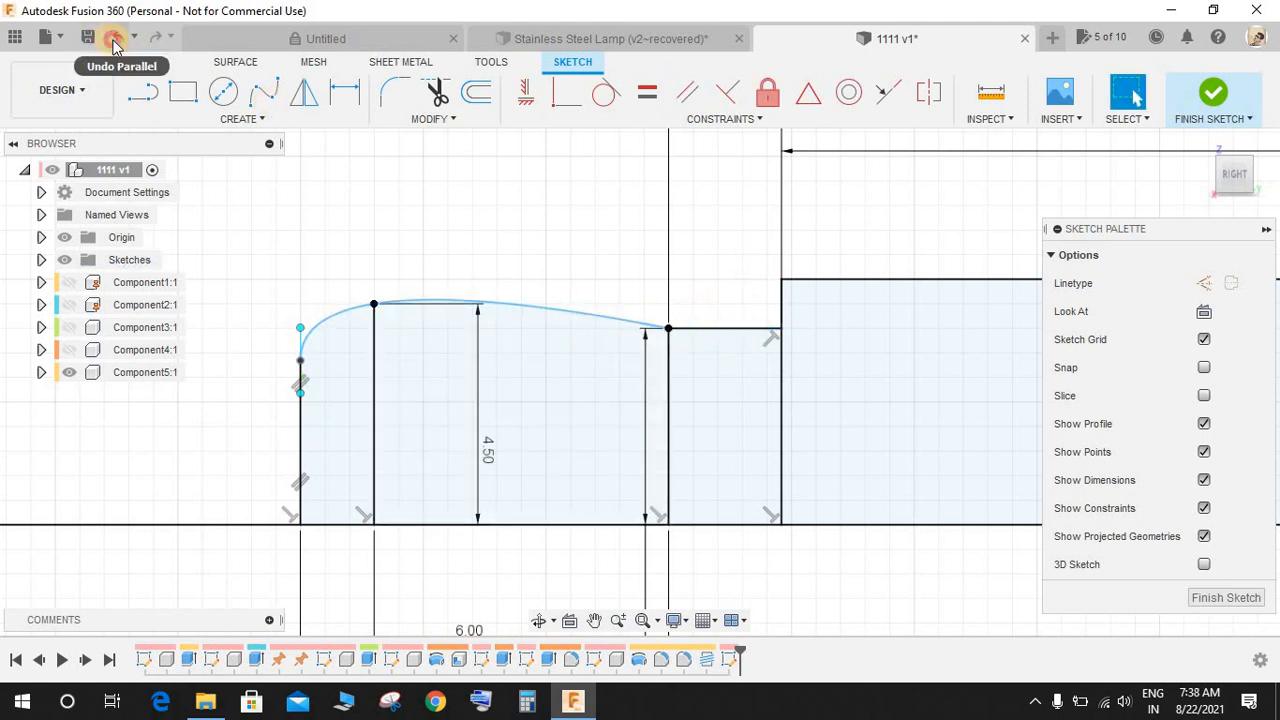
- Undo the parallel constraint and the fit point spline
click(110, 40)
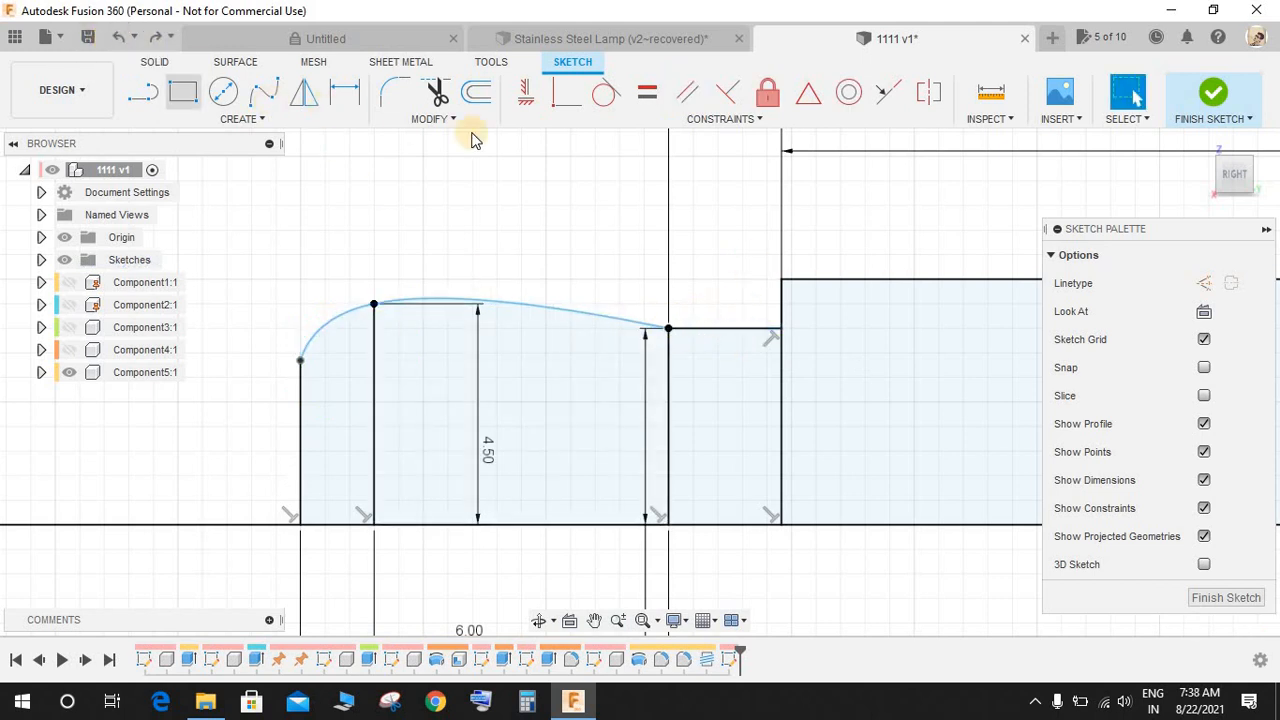
click(112, 38)
click(264, 92)
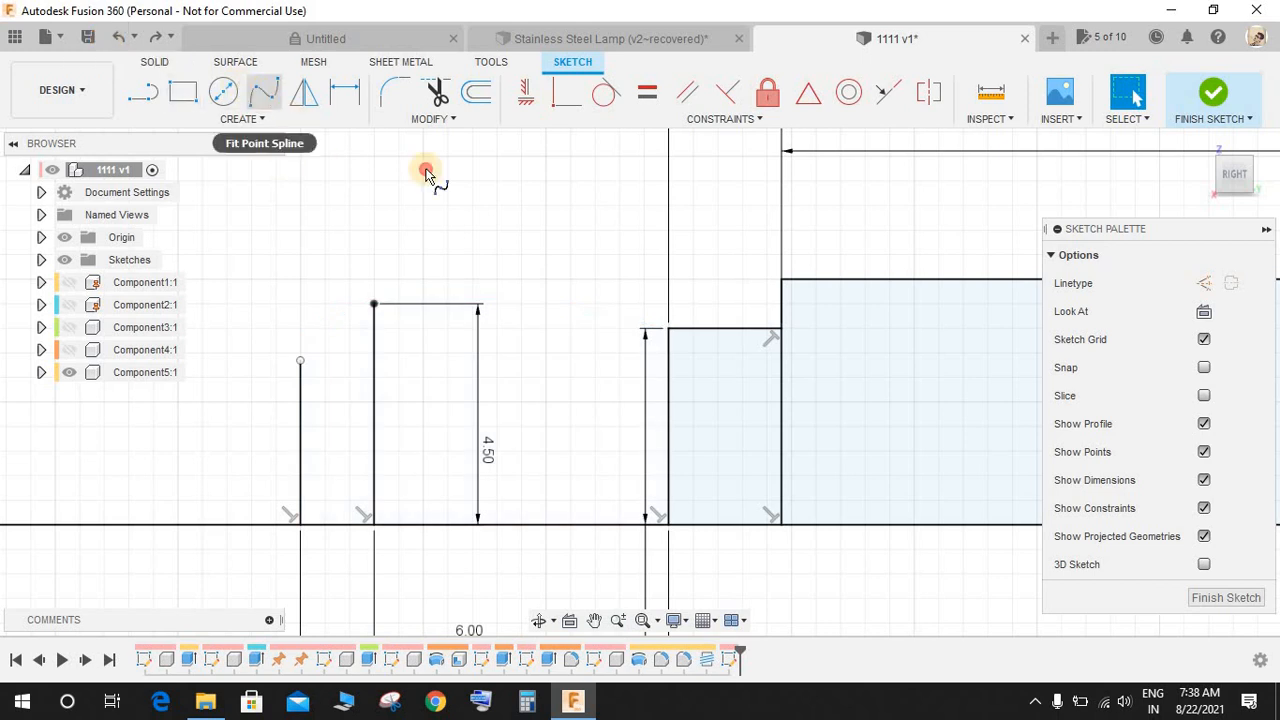
click(668, 328)
click(374, 303)
click(300, 361)
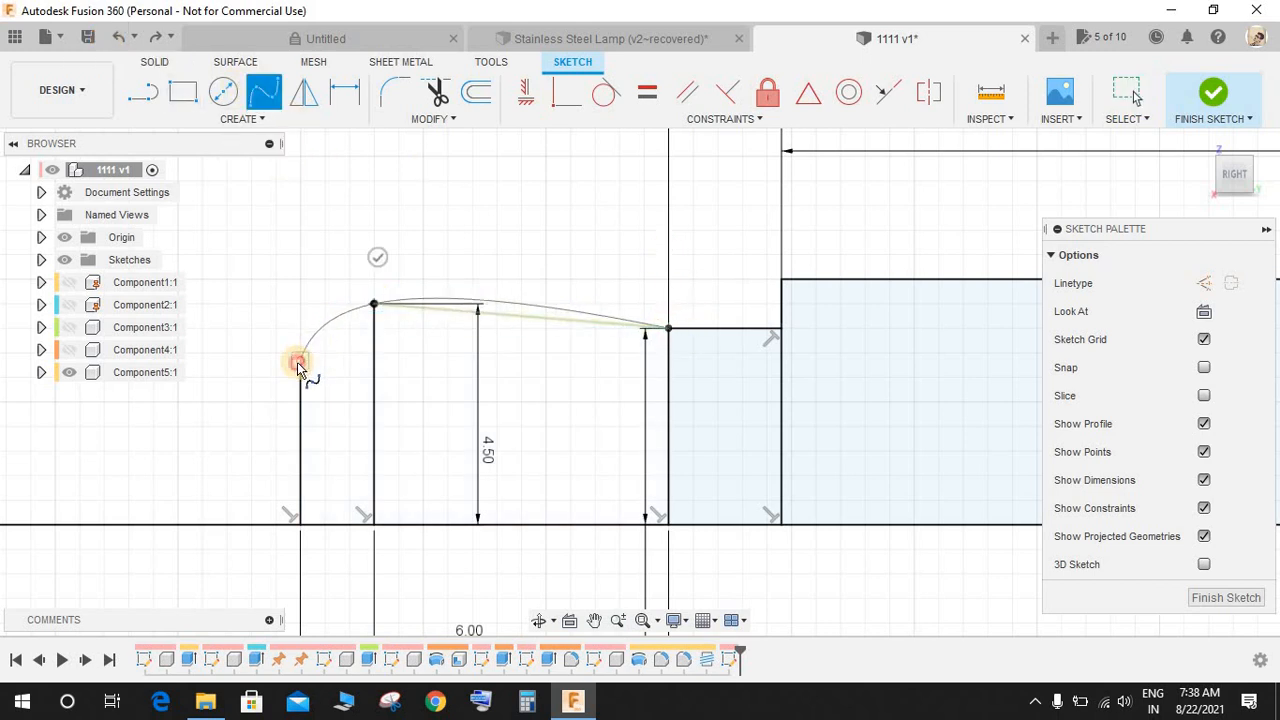
key(Escape)
- Draw a fit point spline from the outermost line's top over the 4.5 mm line's top to the end step's upper corner
click(264, 95)
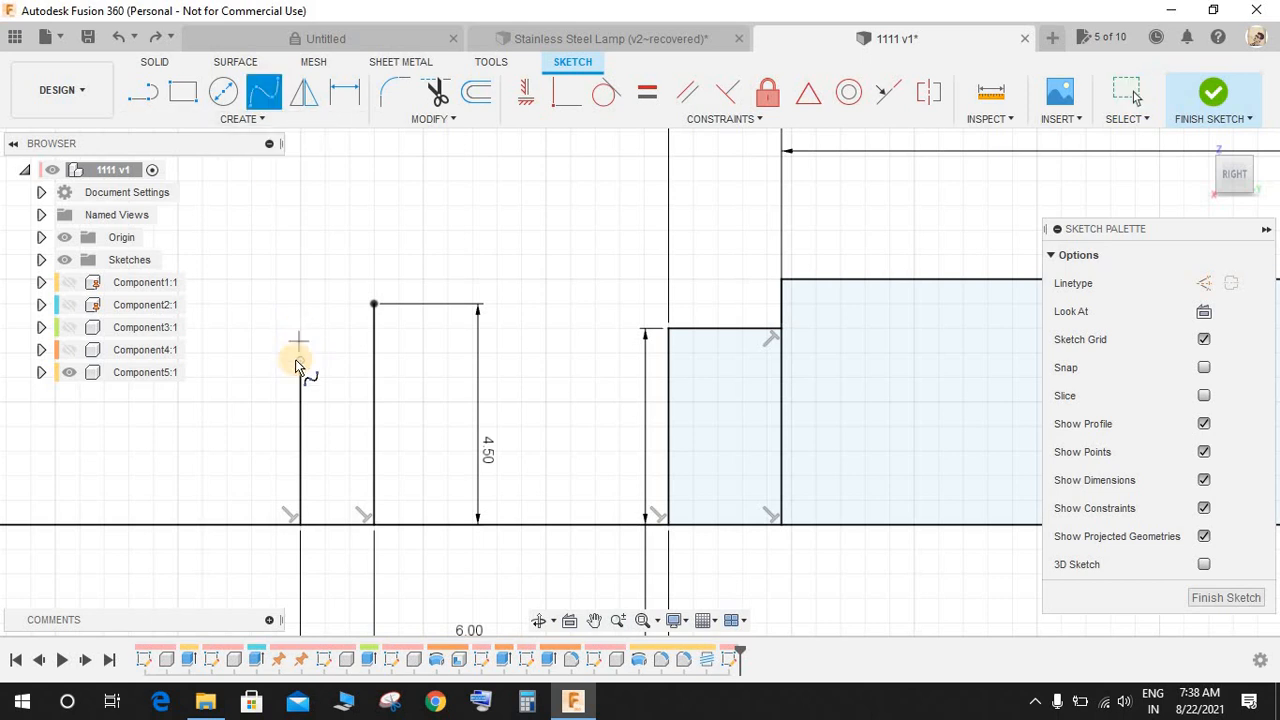
click(300, 361)
click(374, 304)
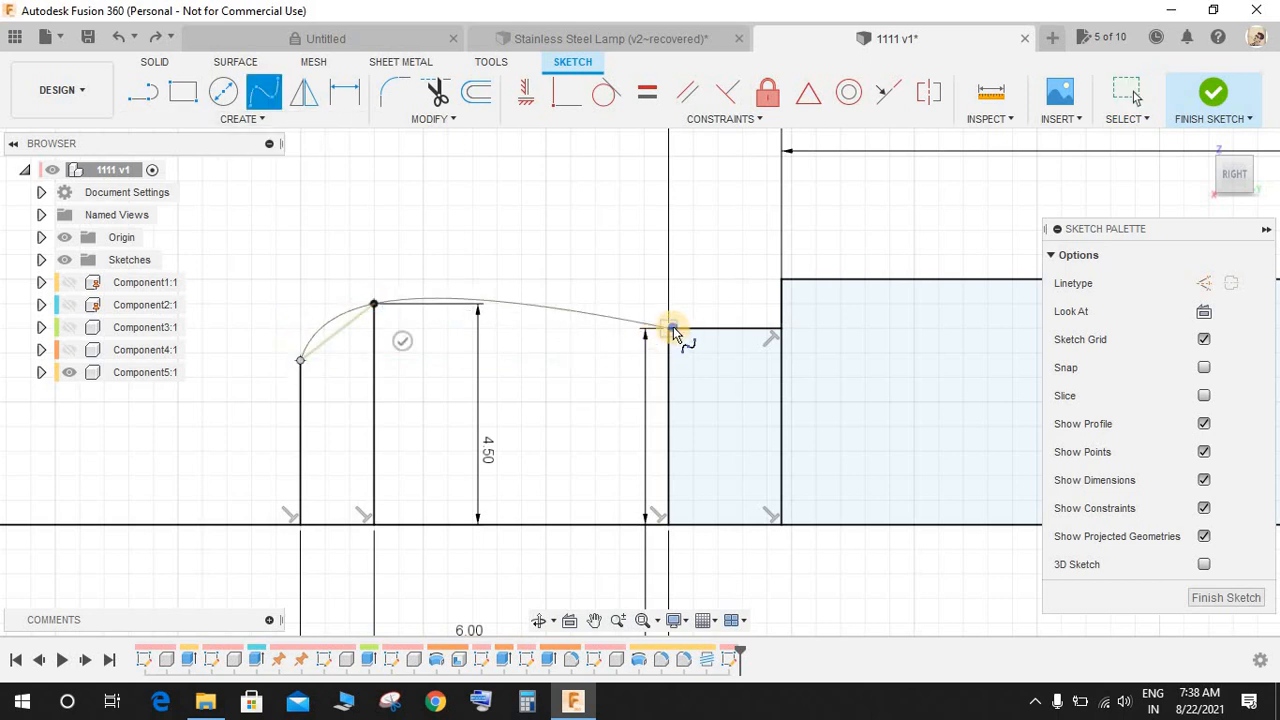
click(669, 328)
right_click(669, 328)
click(757, 331)
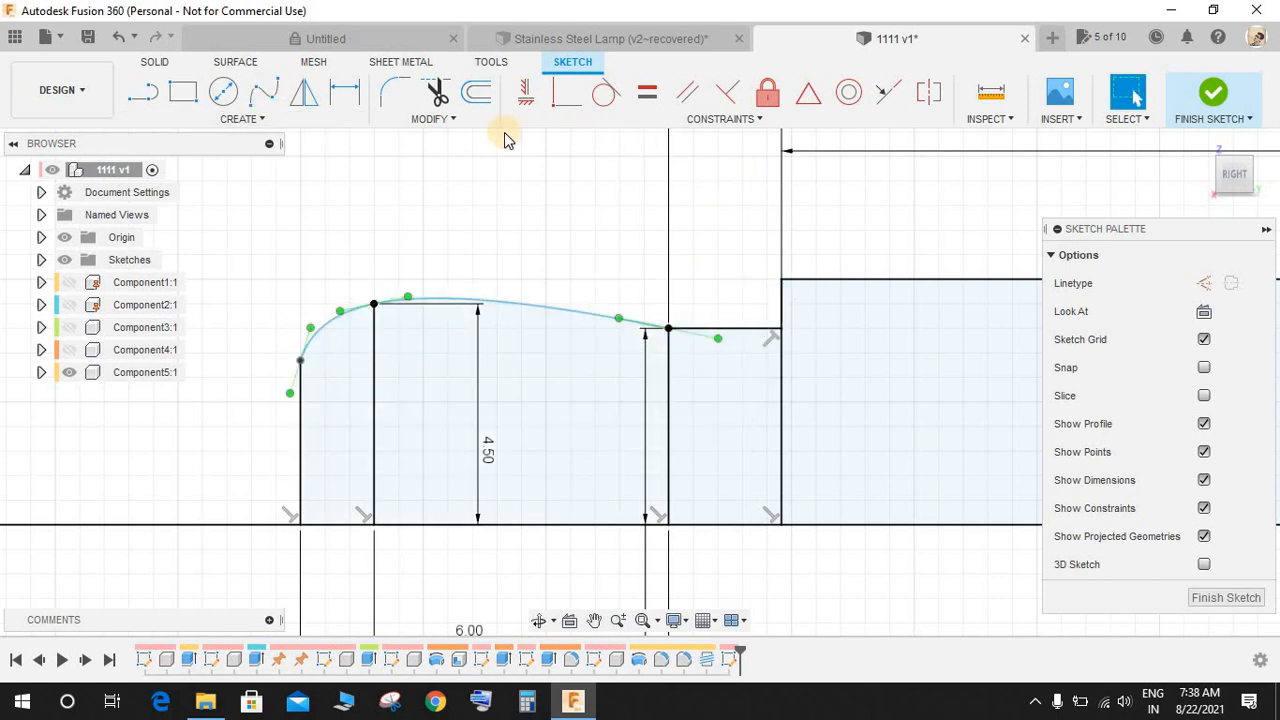
- Apply an equal constraint between the spline's tangent handle at the step corner and the end step's upper edge
click(652, 117)
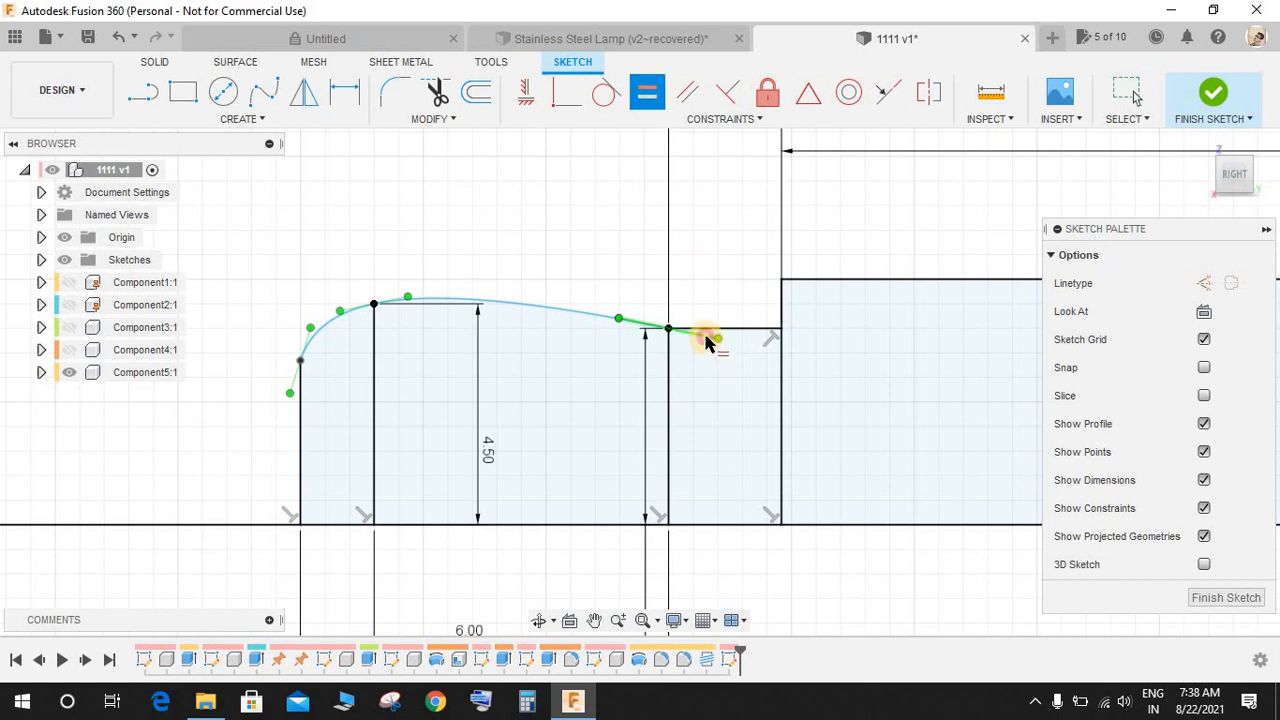
click(716, 337)
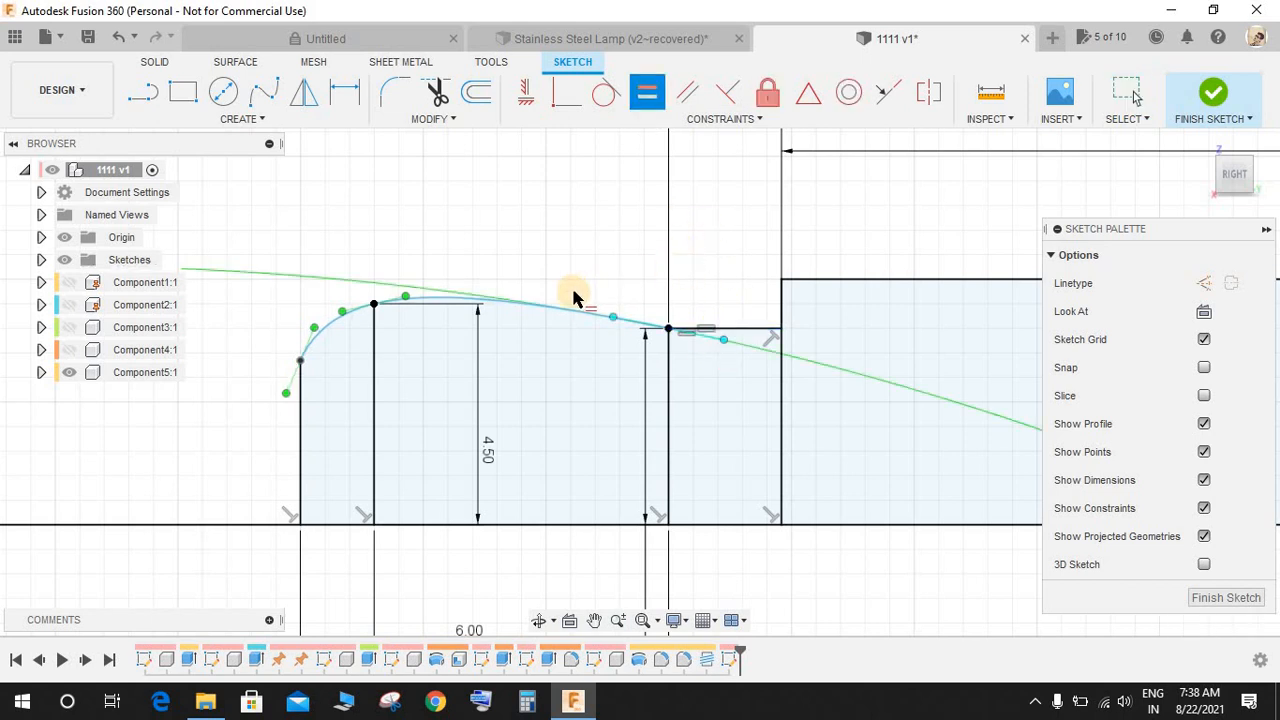
- Replace the equal constraint on the spline's tangent handle at the step corner with a parallel constraint to the step's upper edge
click(650, 95)
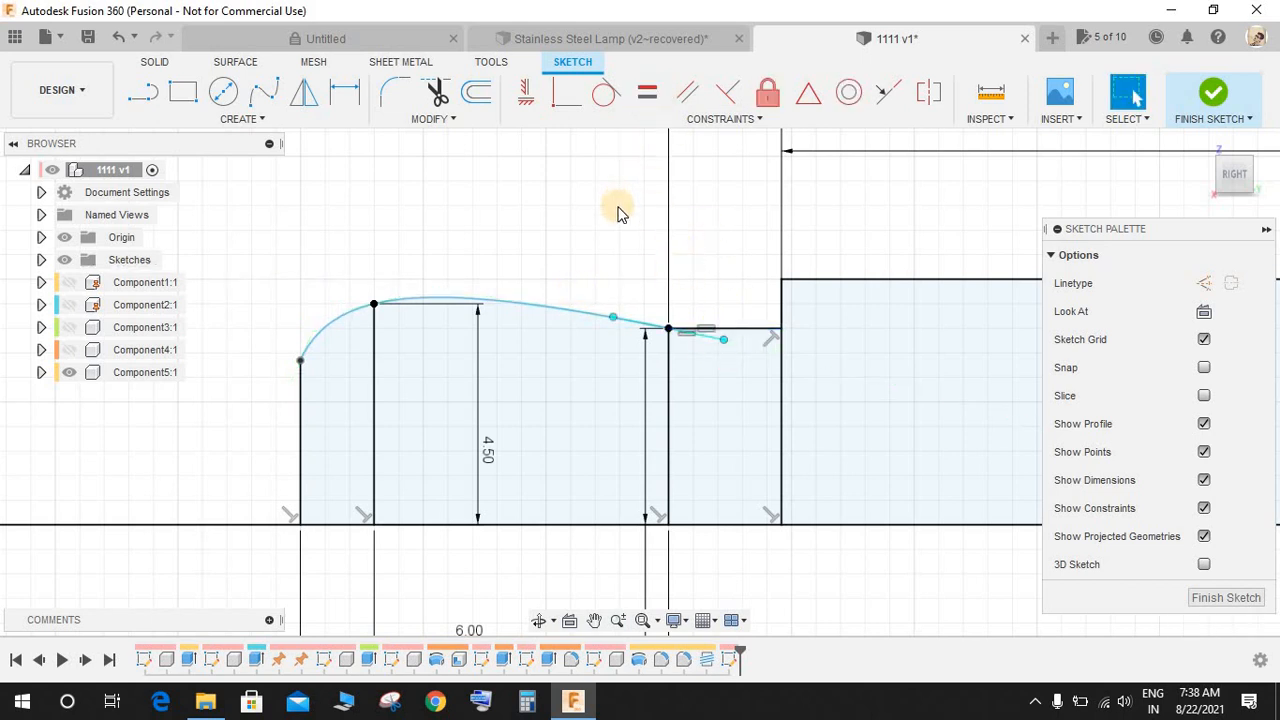
click(687, 92)
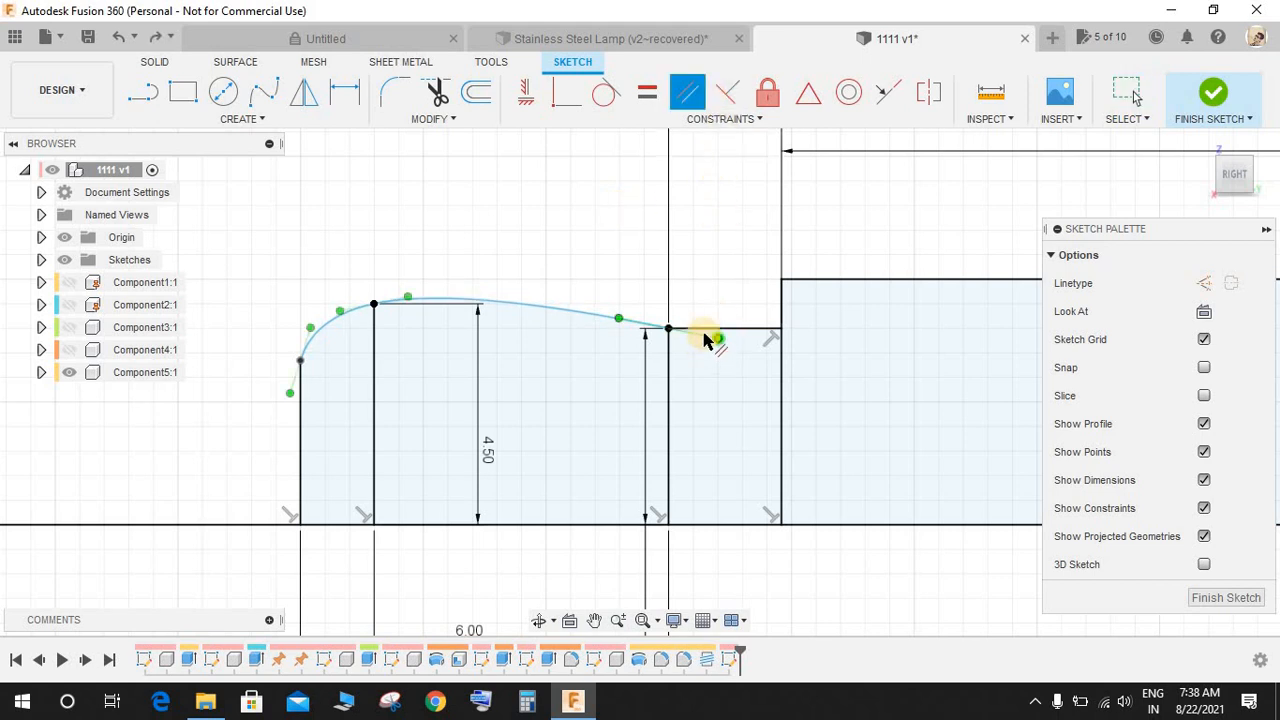
click(709, 332)
click(717, 327)
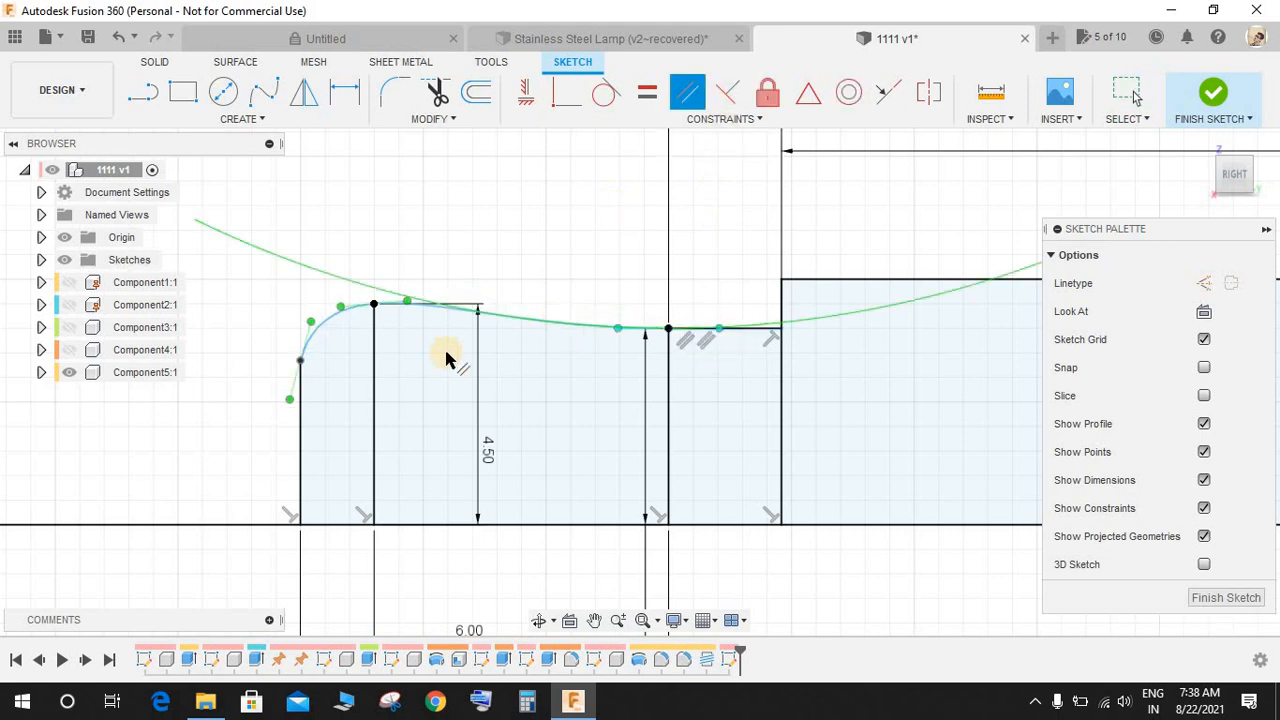
- Make the spline's other end tangent handle parallel to the outermost vertical line
click(307, 342)
click(301, 394)
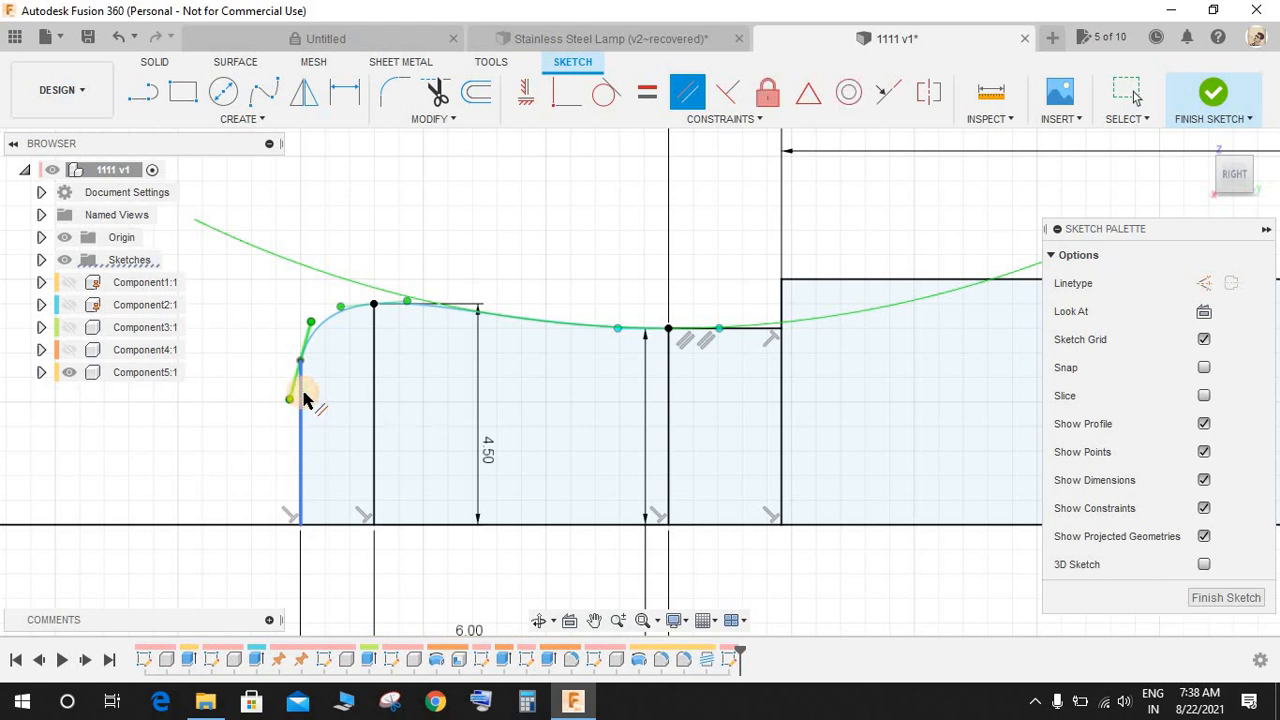
key(Escape)
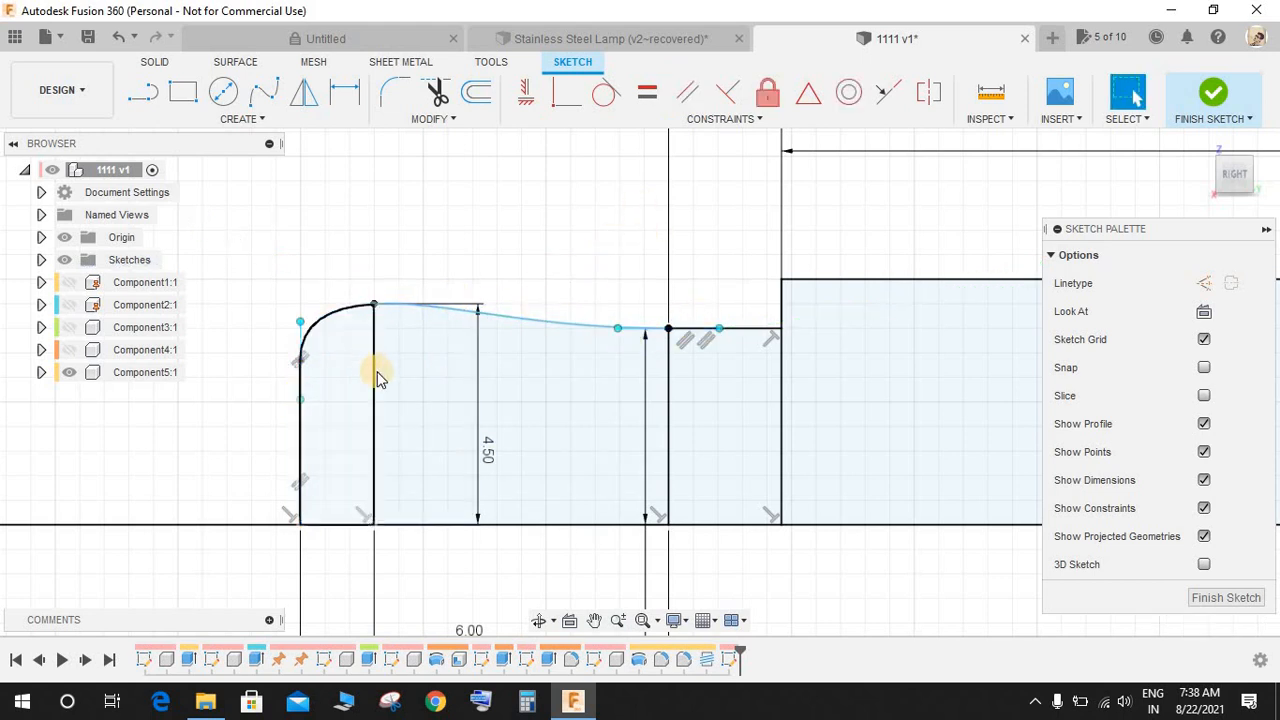
- Draw a thin step outward from the outermost vertical line, with a horizontal line about 9.8 mm long and a vertical line down to the axis
scroll(583, 343, down, 2)
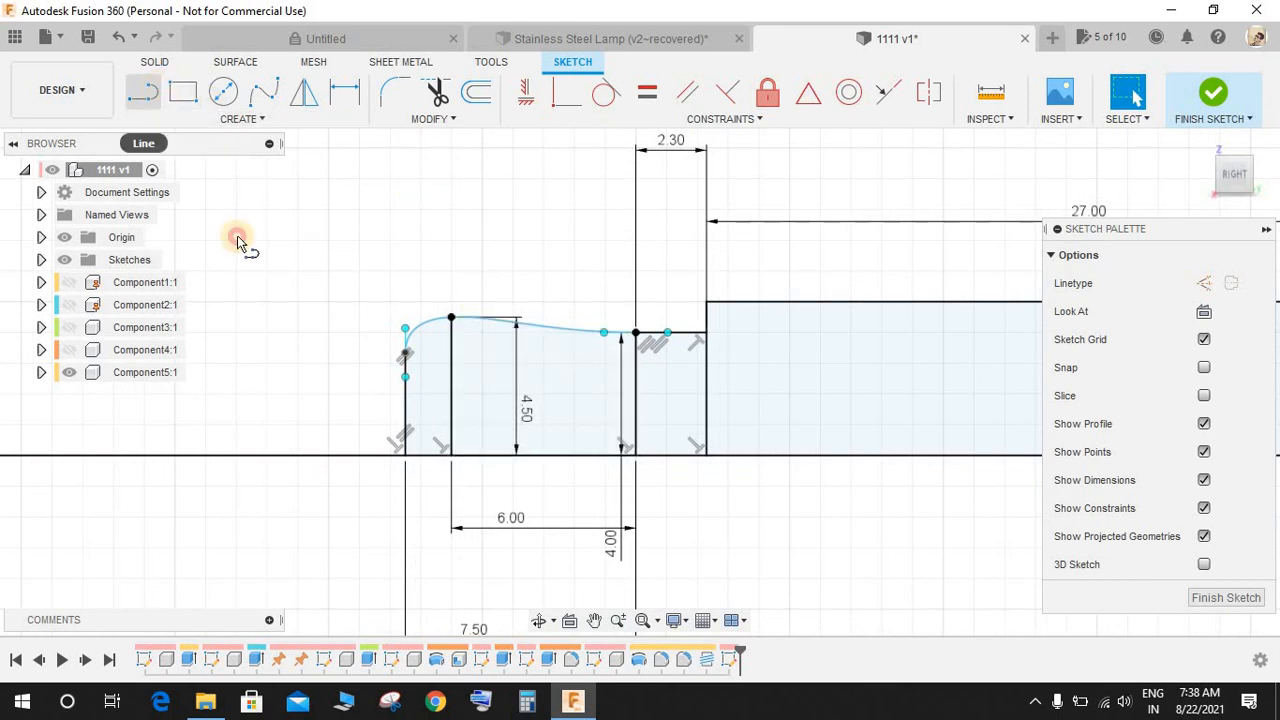
click(405, 407)
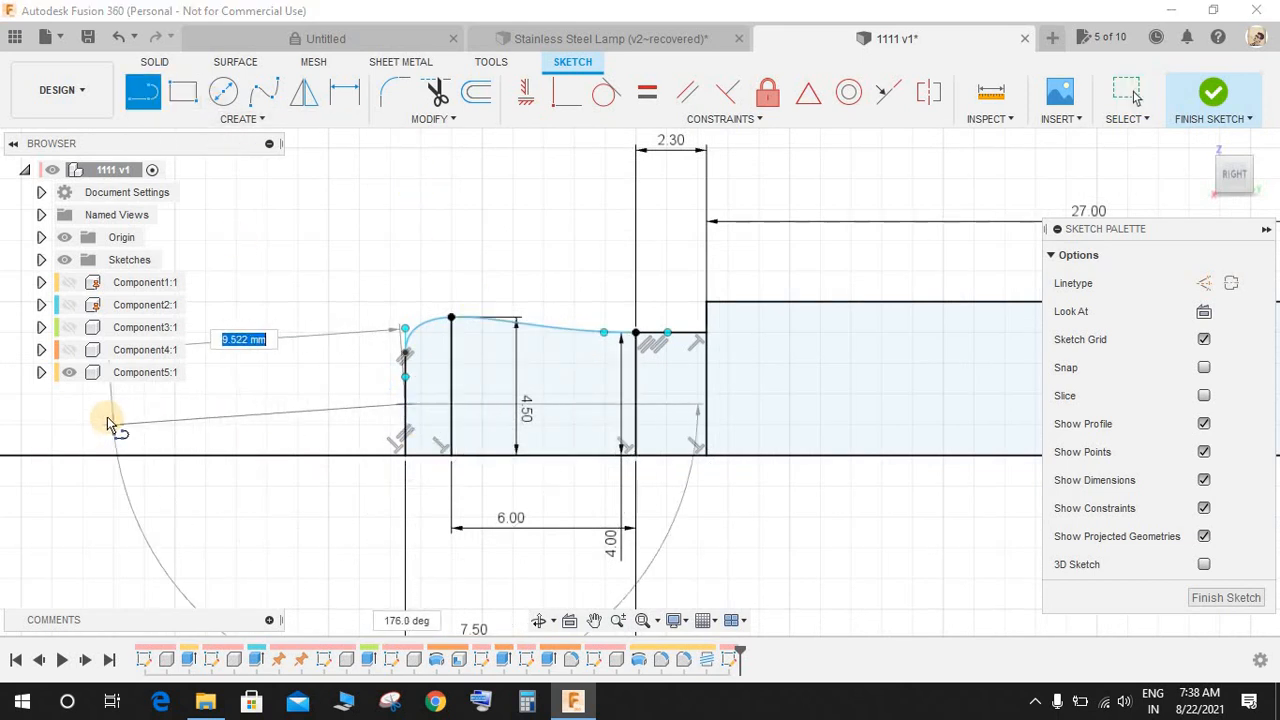
click(103, 402)
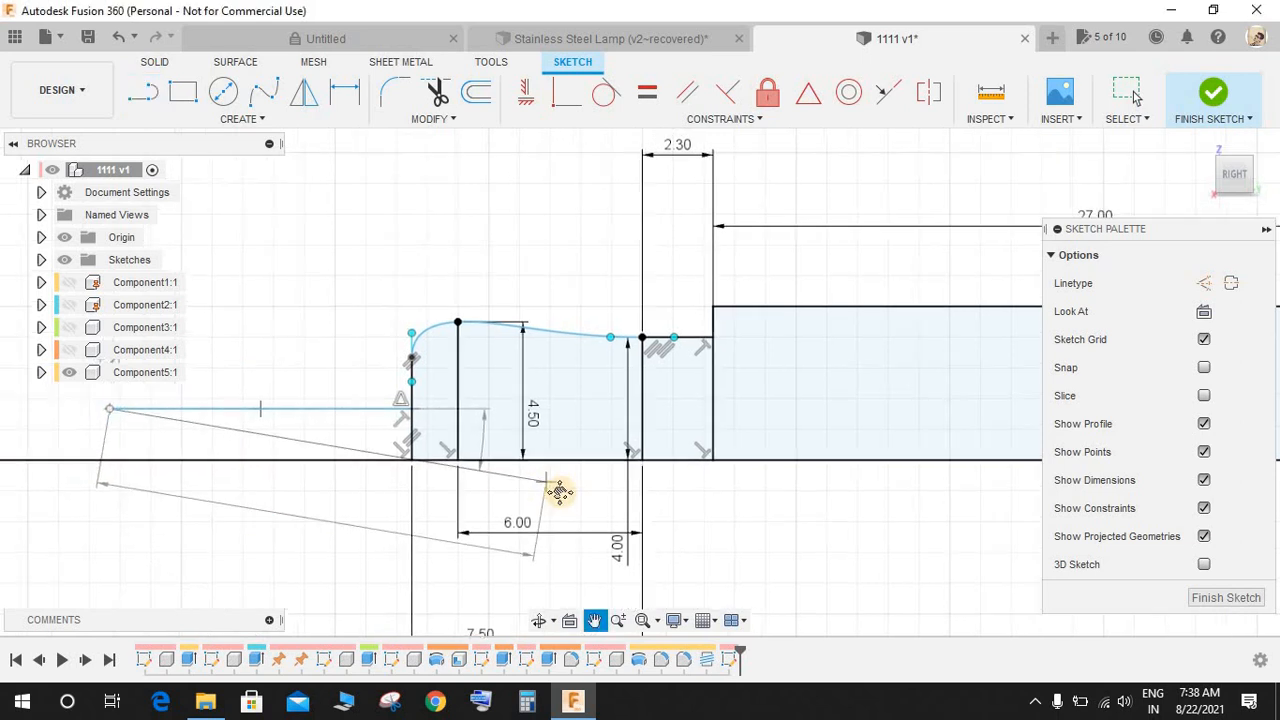
middle_drag(563, 491, 843, 464)
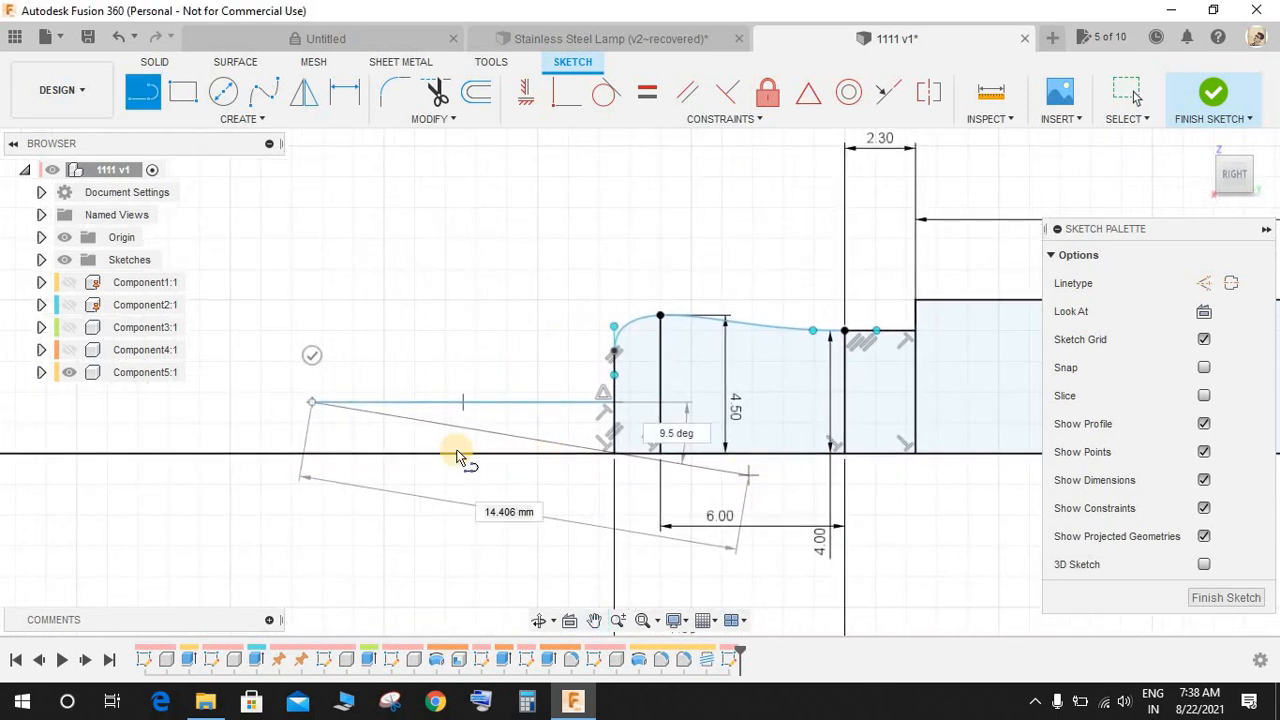
click(313, 453)
key(Escape)
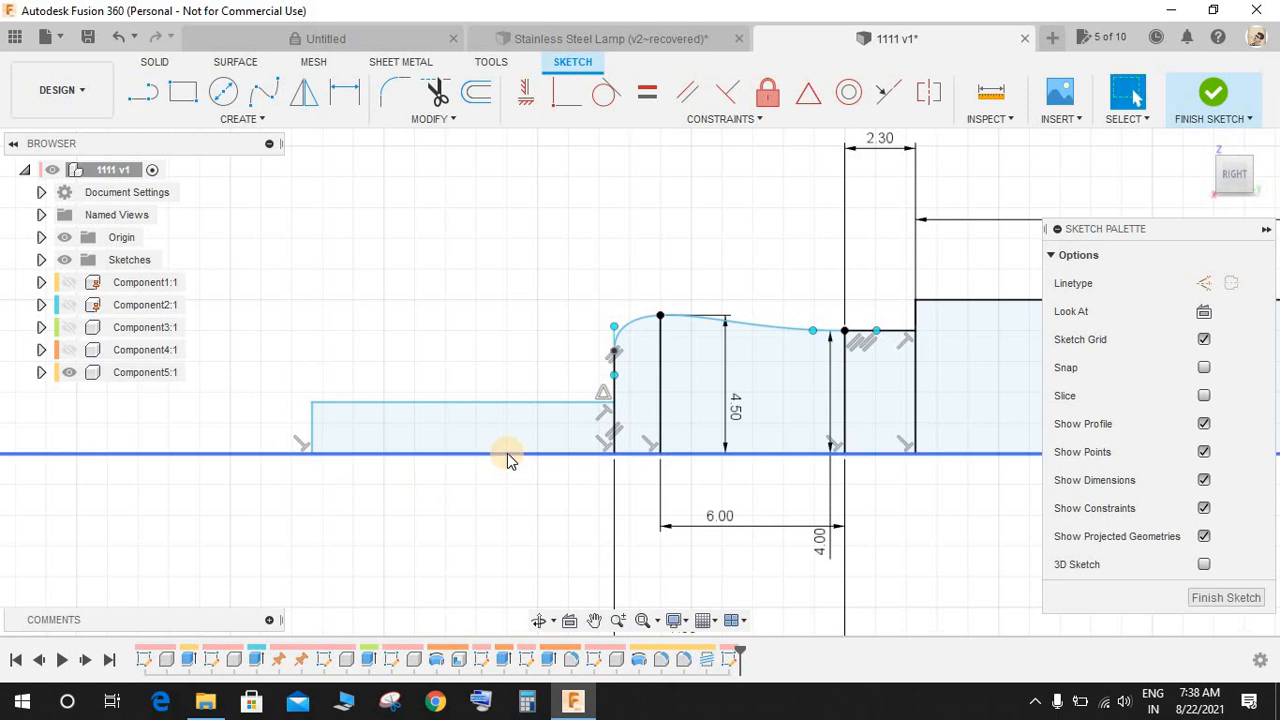
- Dimension the thin step's upper edge to a length of 40 mm
key(d)
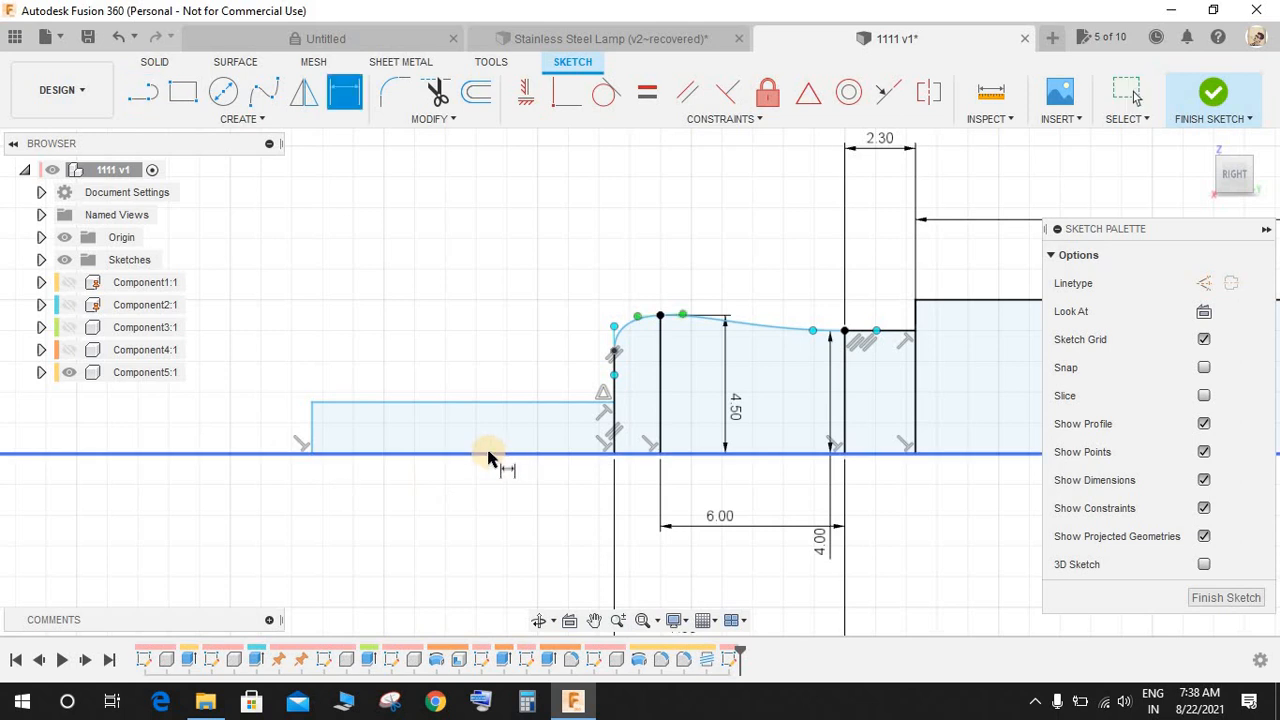
click(463, 383)
click(471, 380)
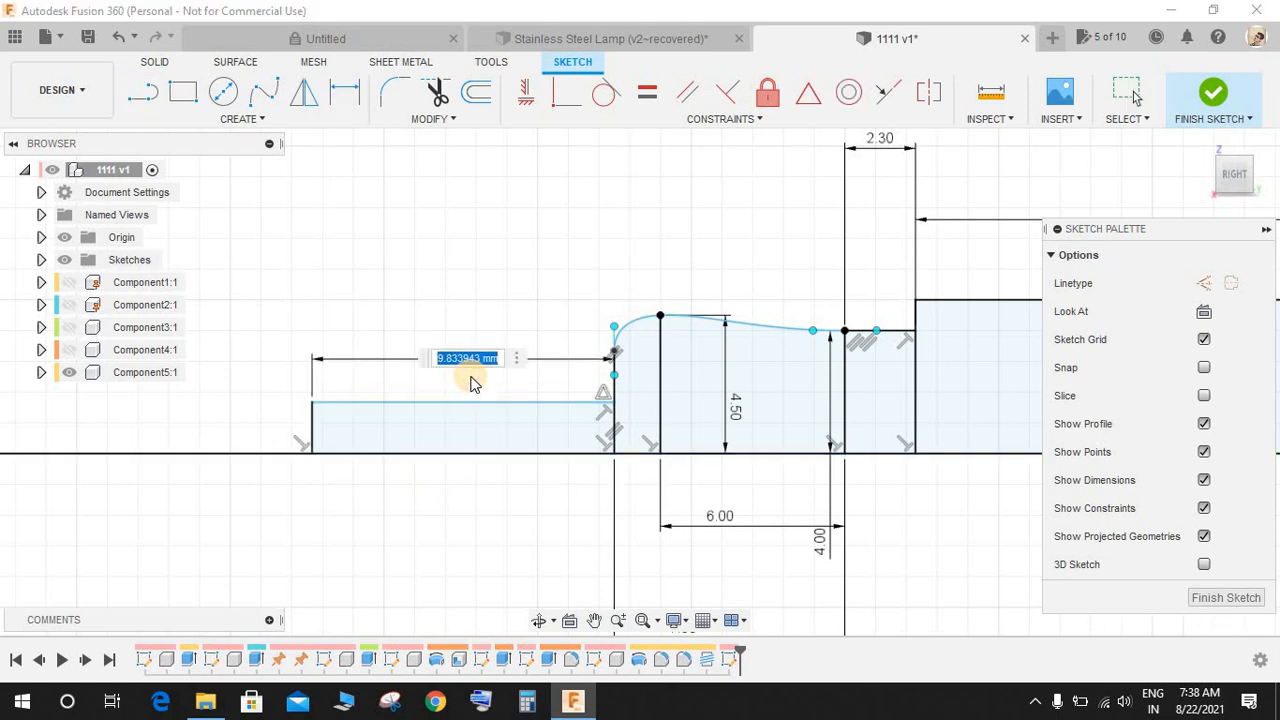
key(Return)
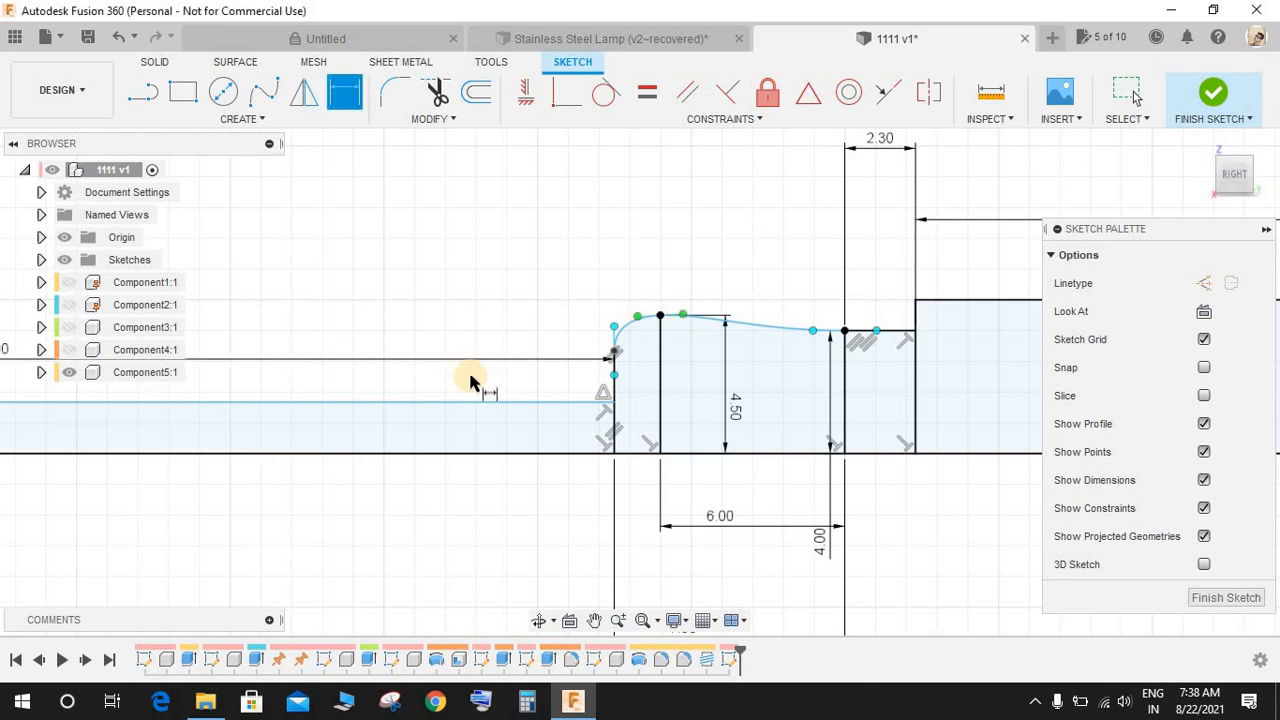
- Dimension the height between the thin step's upper edge and the axis to 1.4 mm
scroll(471, 381, down, 5)
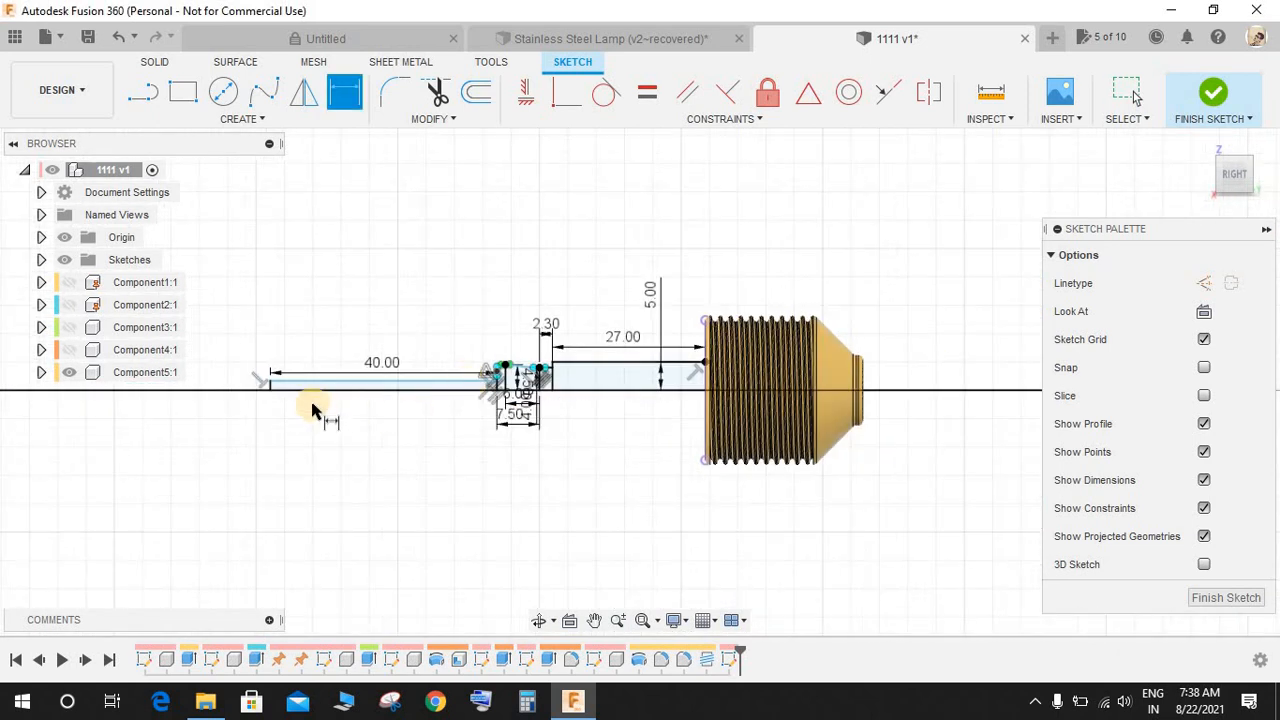
scroll(329, 380, up, 6)
click(570, 359)
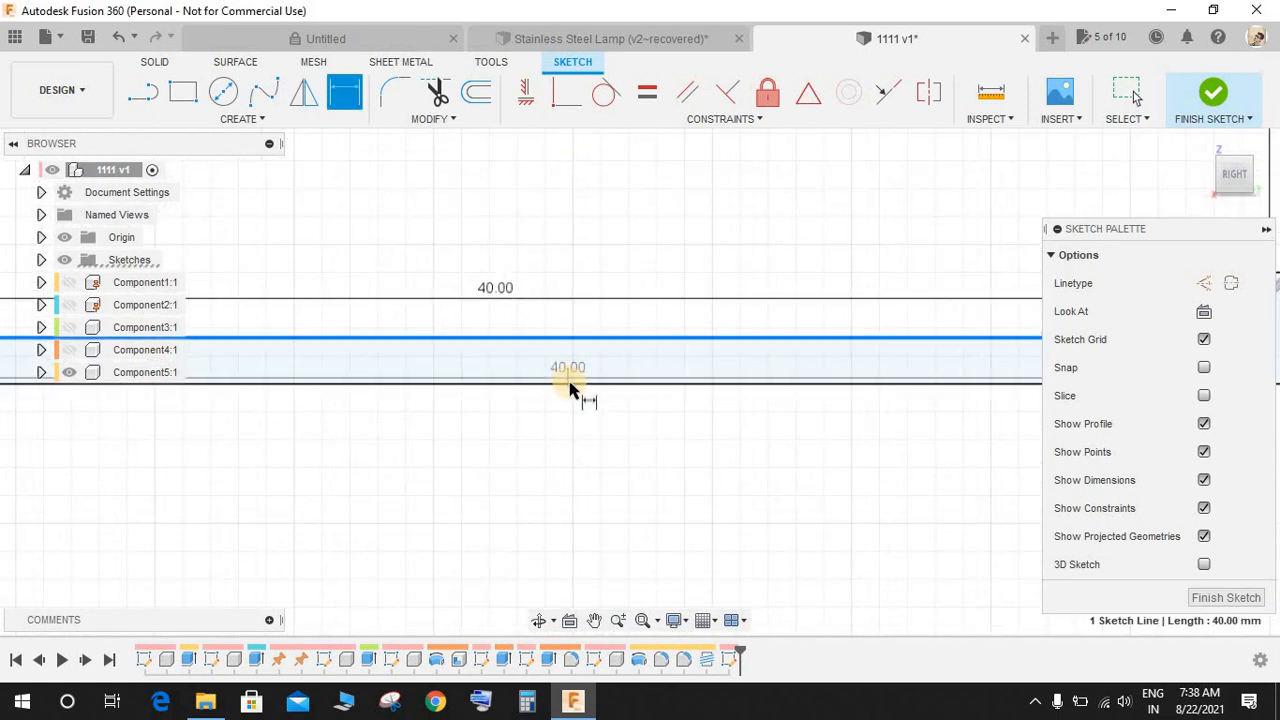
click(578, 379)
click(622, 247)
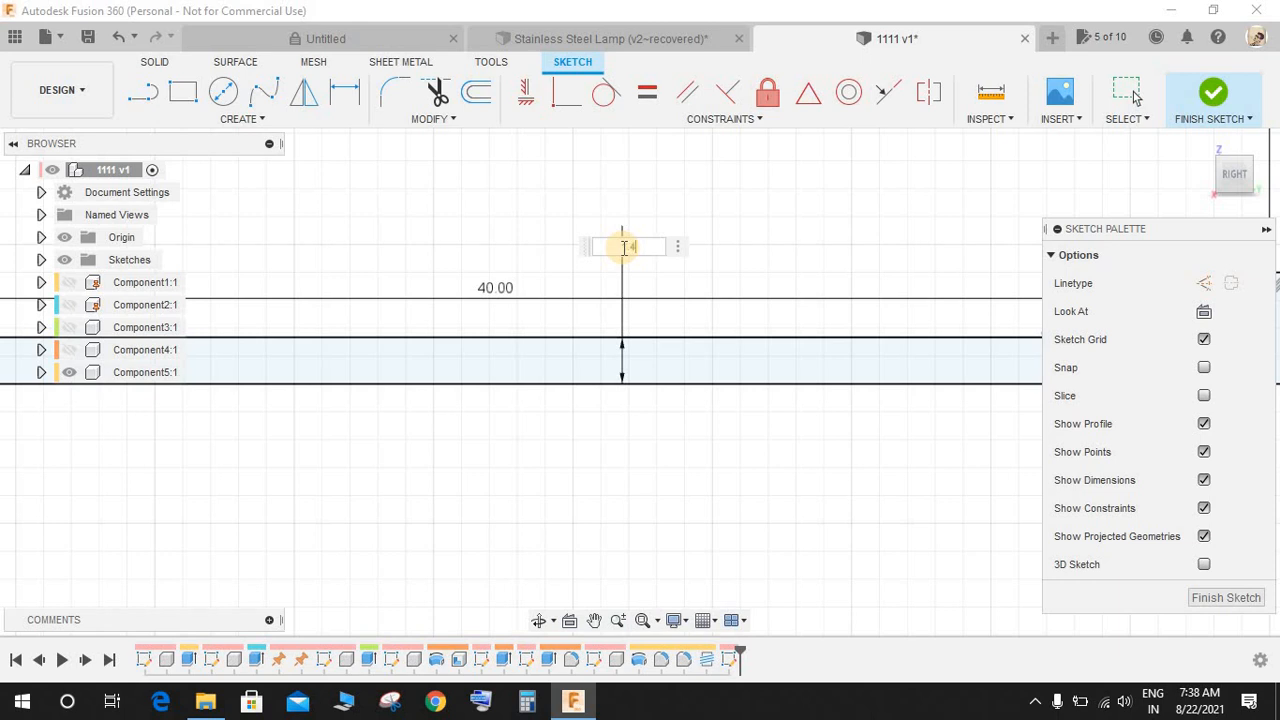
key(Return)
- Draw two vertical lines up from the axis just beyond the thin step's free end, the outer one about 3.1 mm tall
scroll(623, 257, down, 5)
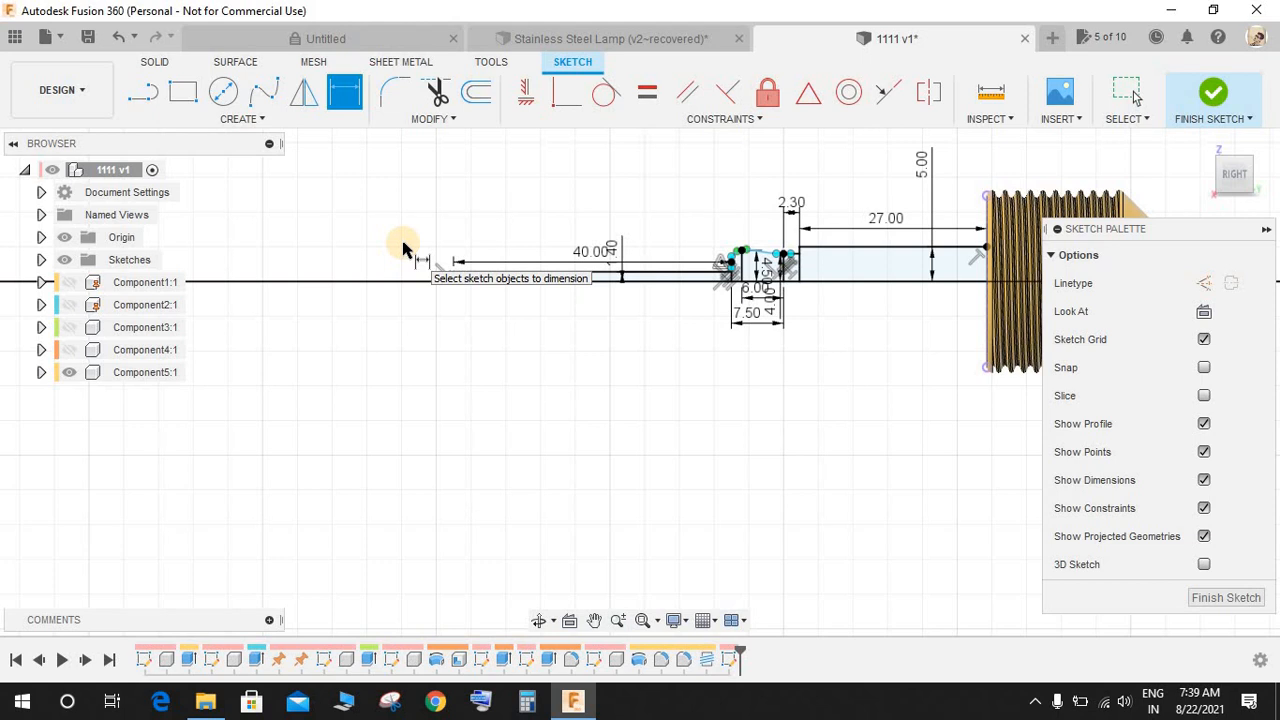
scroll(534, 257, up, 5)
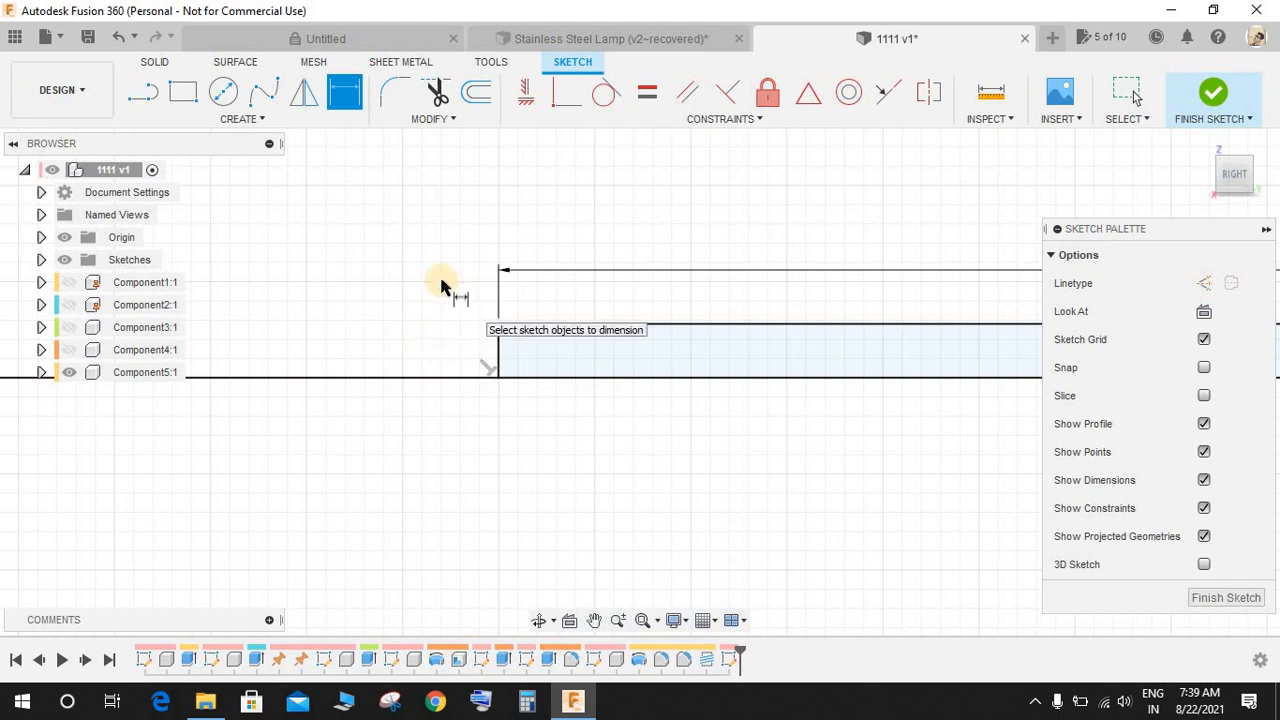
key(Escape)
click(143, 91)
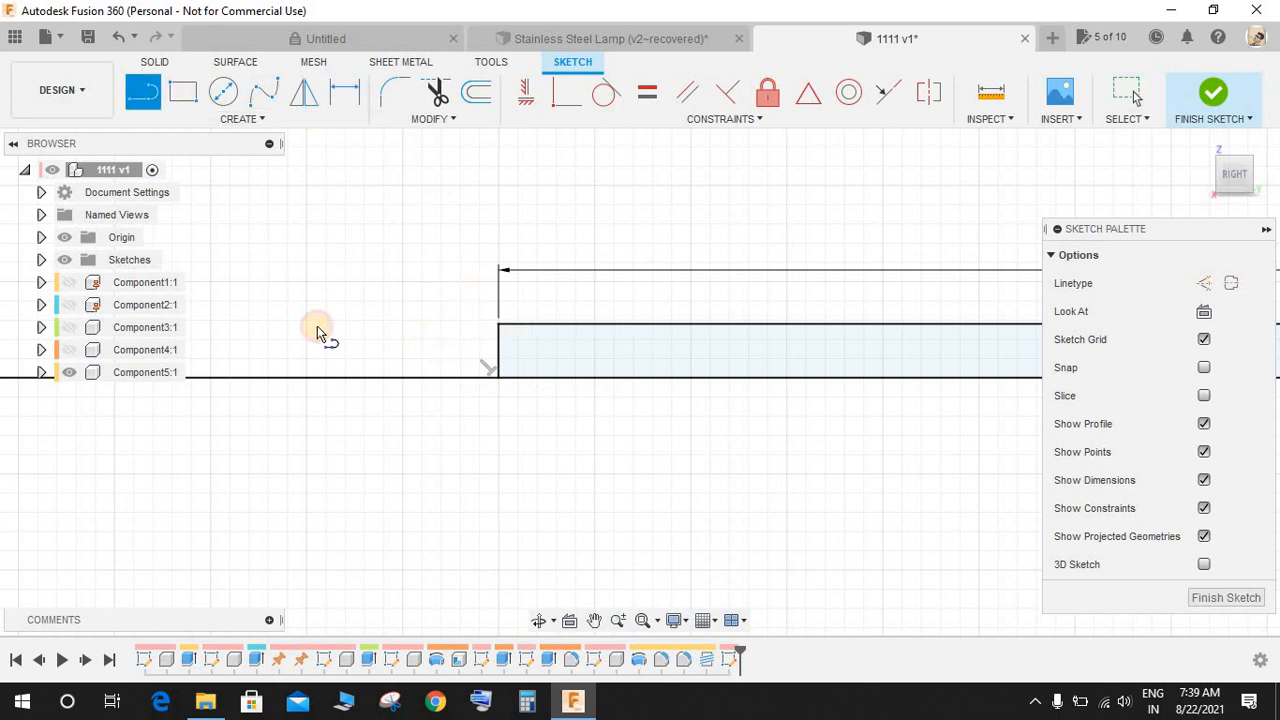
click(358, 378)
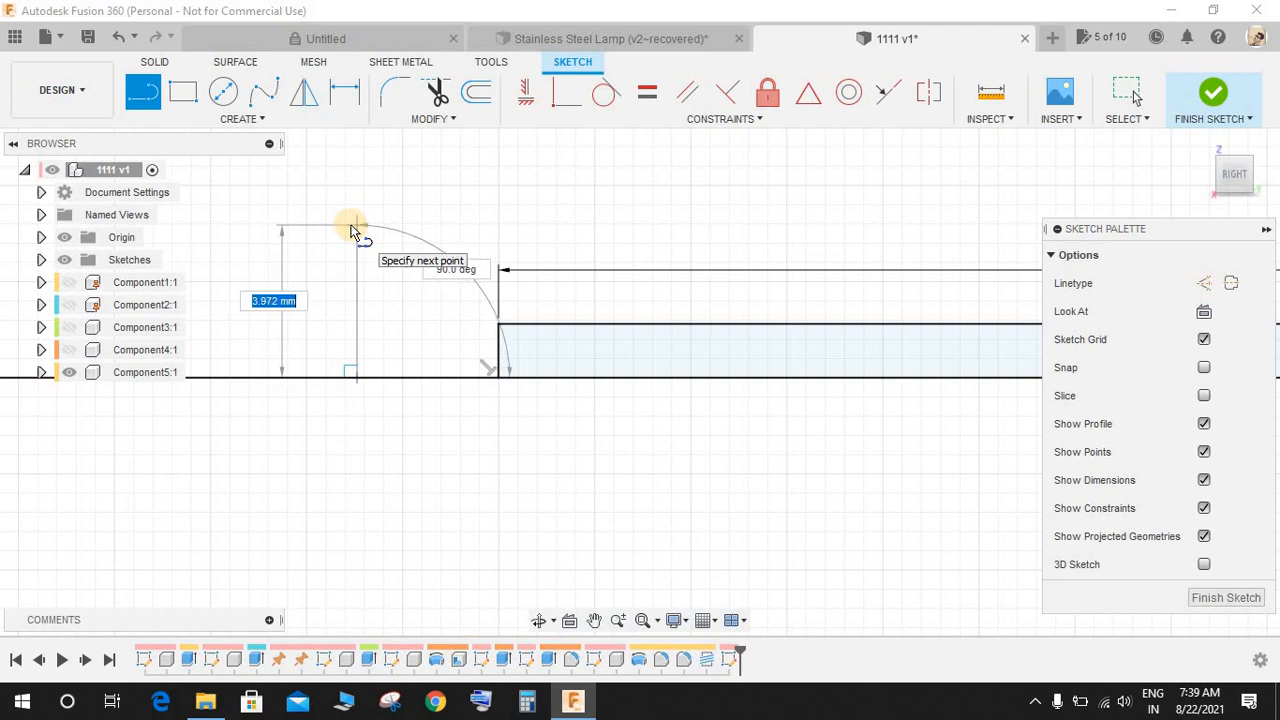
double_click(355, 257)
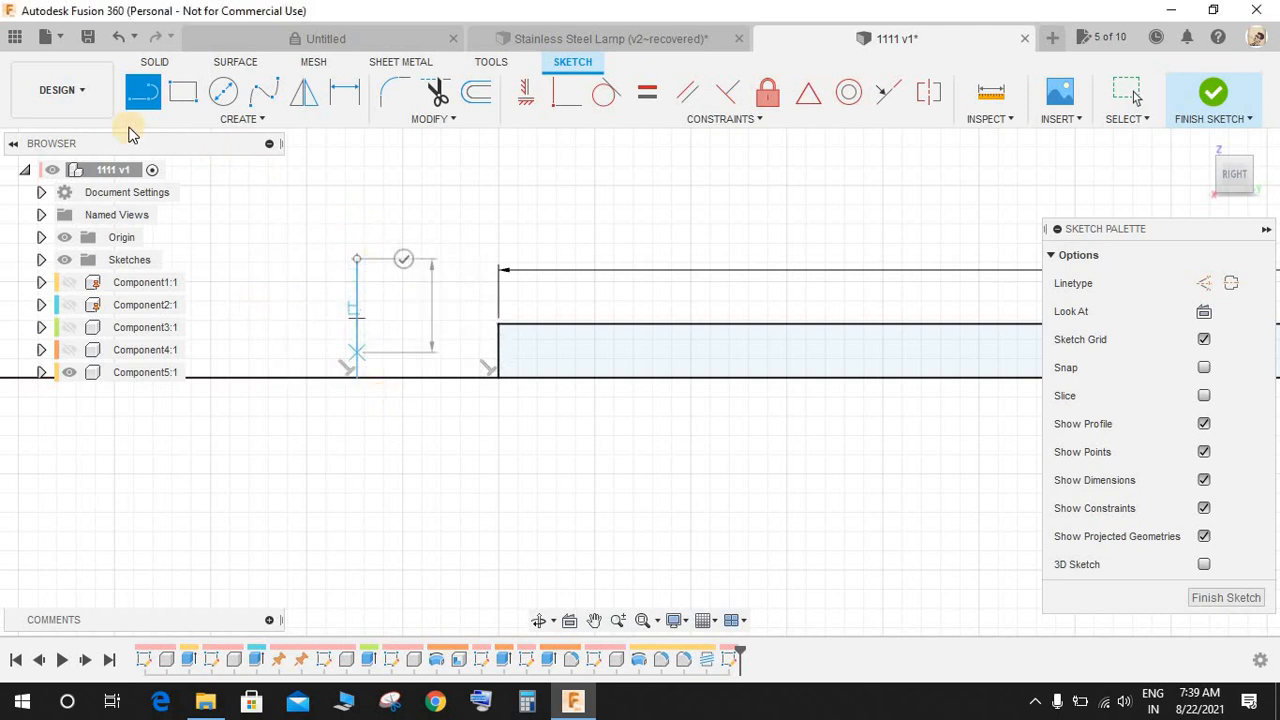
click(143, 93)
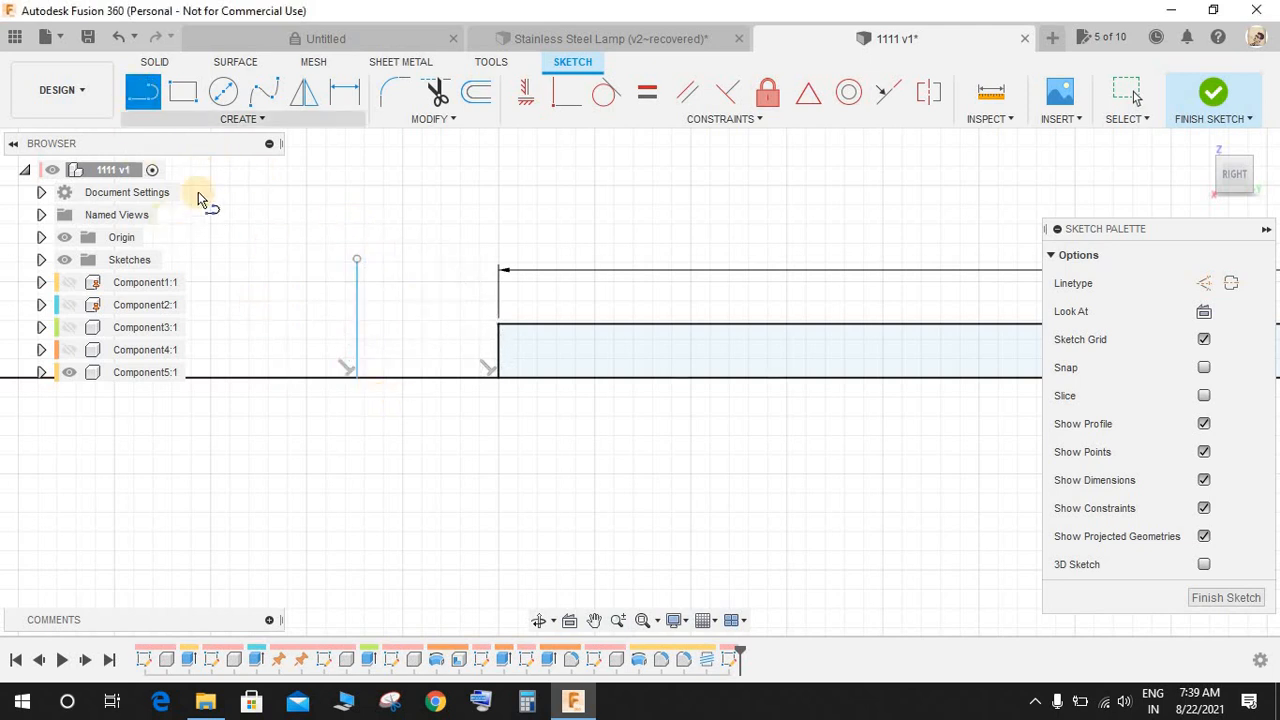
click(433, 377)
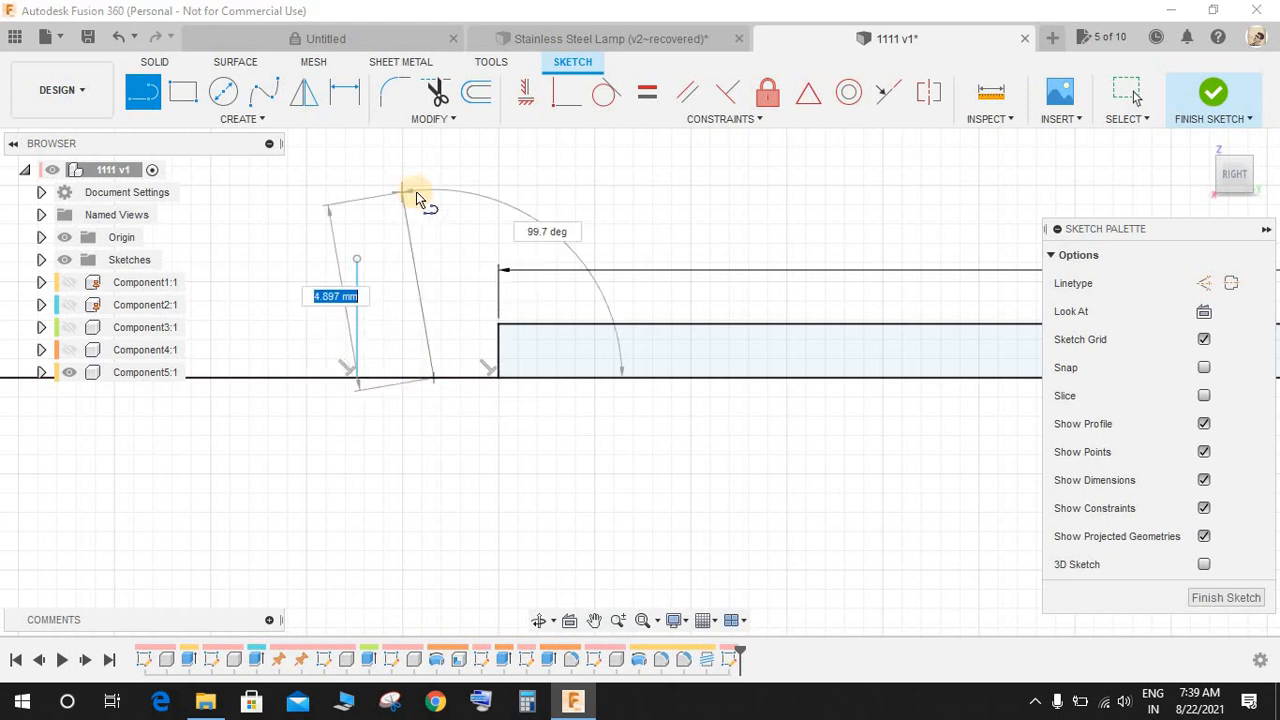
click(433, 212)
key(Escape)
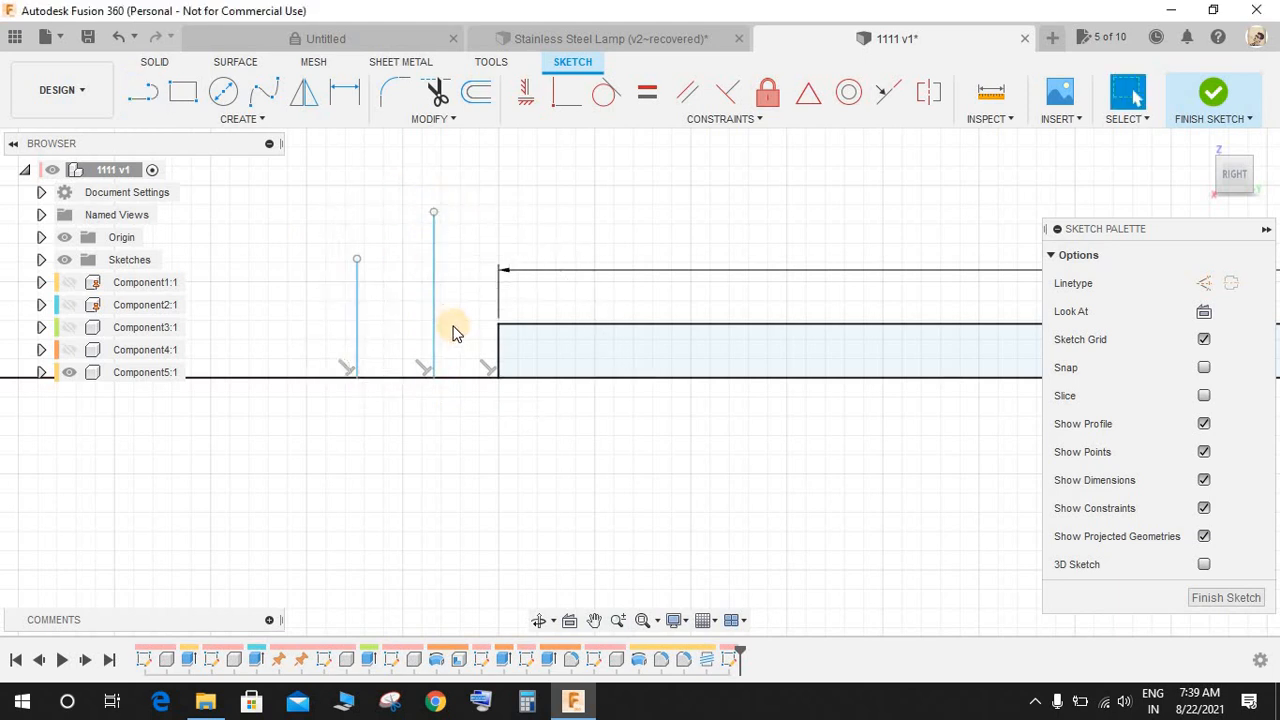
- Dimension the distance between the thin step's end line and the outer vertical line to 3.5 mm
key(d)
click(499, 360)
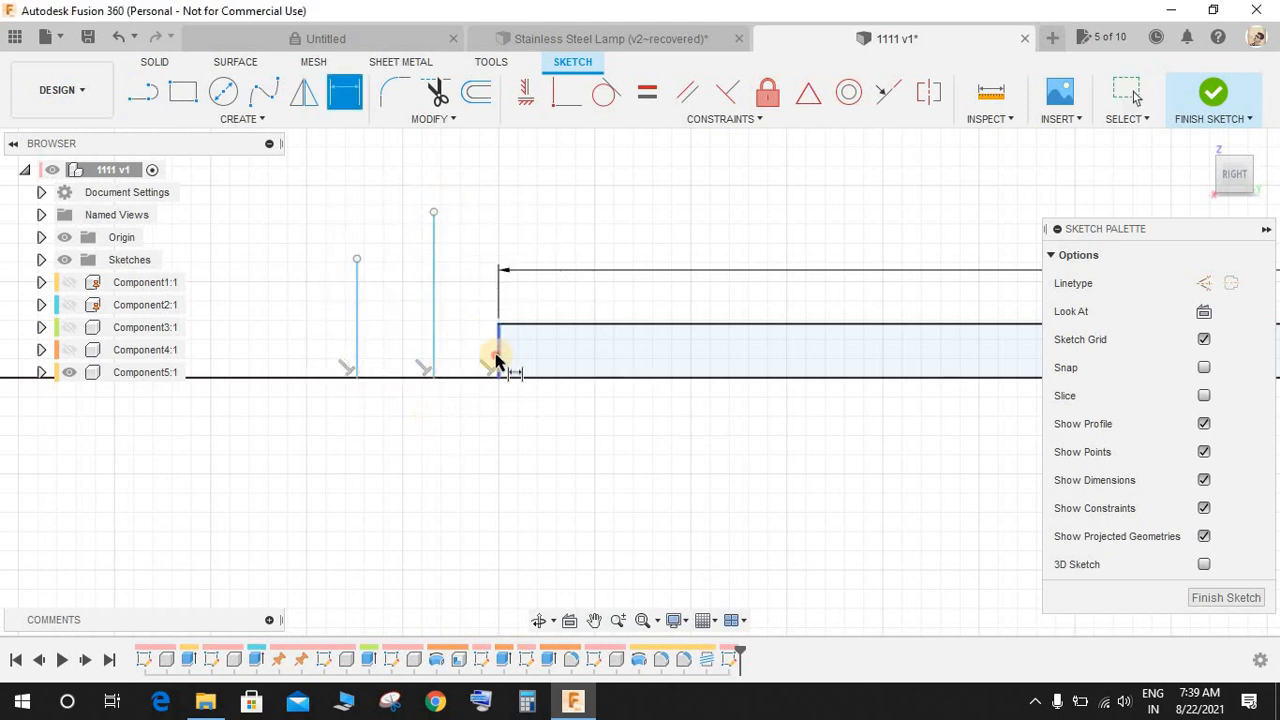
click(356, 311)
click(404, 463)
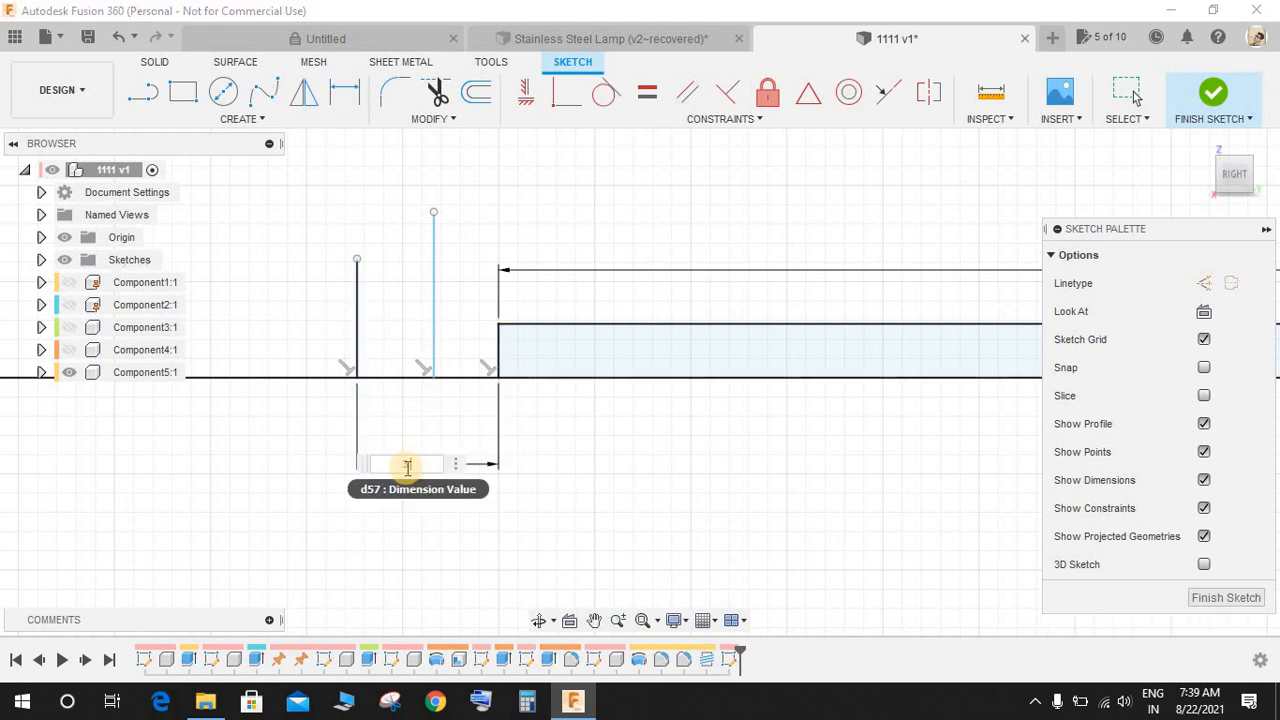
text(3.5)
key(Return)
- Dimension the heights of the two new vertical lines to 2.5 mm for the inner one and 1.5 mm for the outer one
click(433, 251)
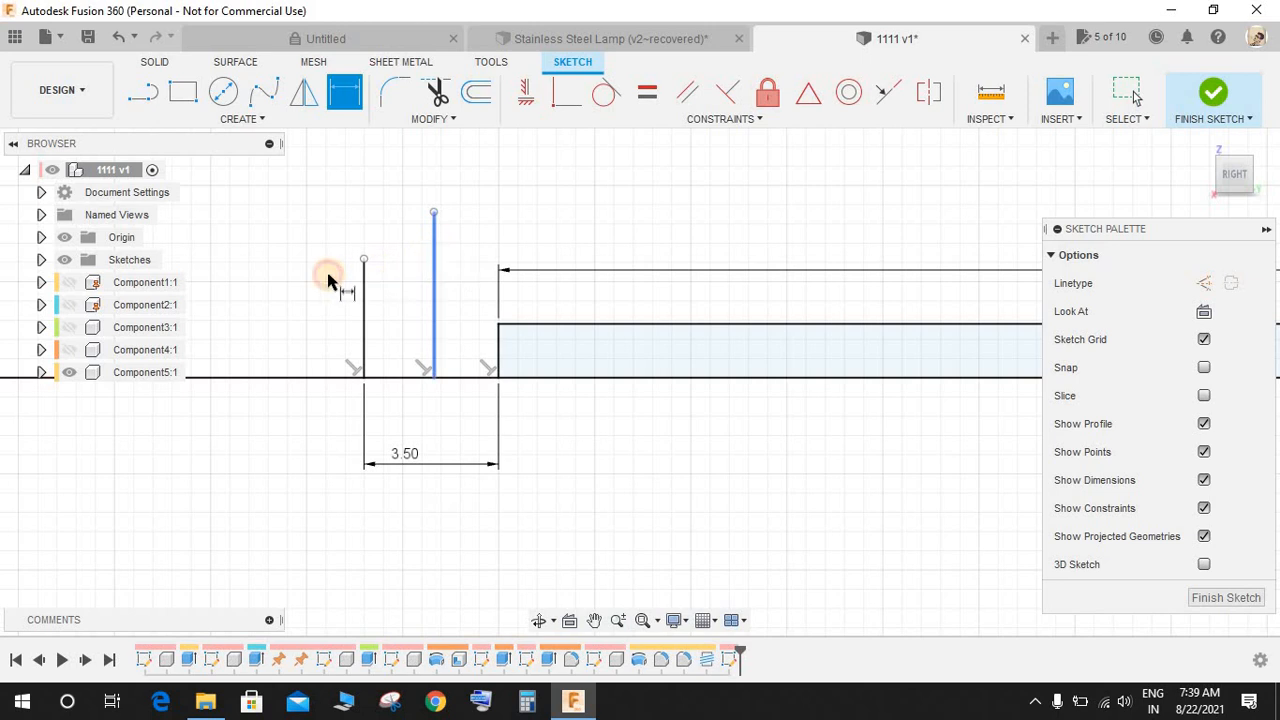
click(297, 285)
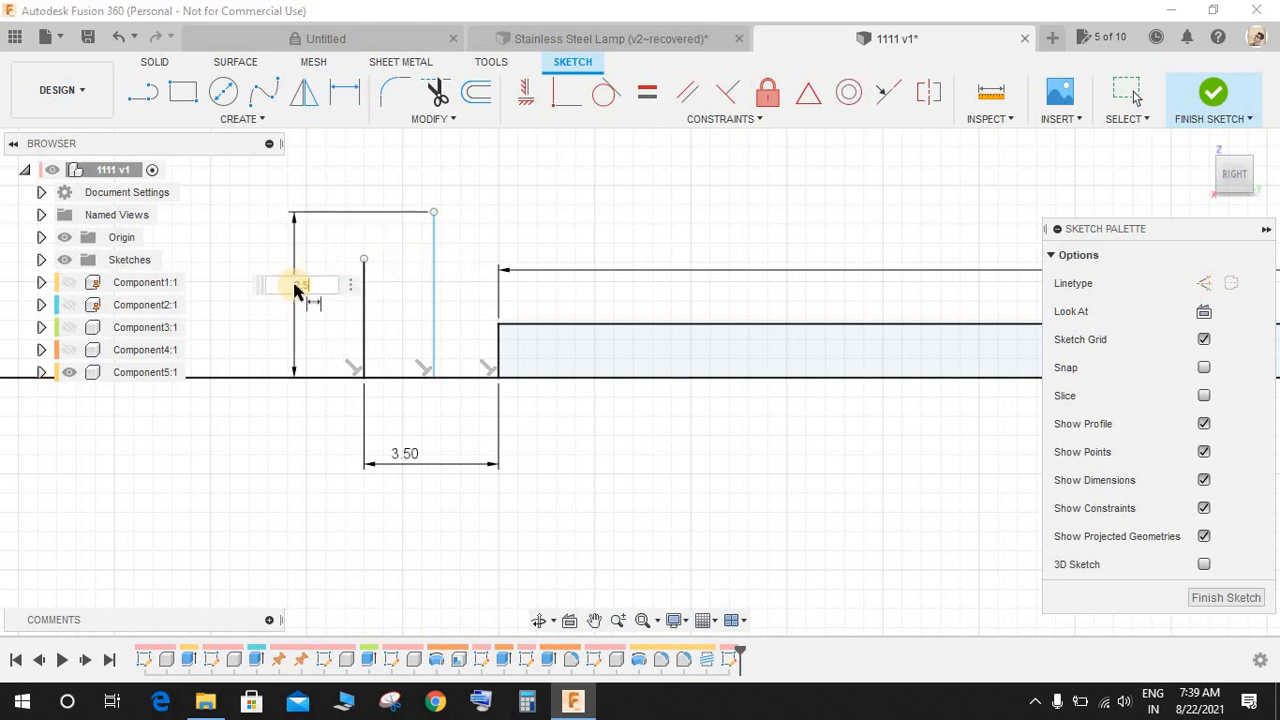
text(2.5)
key(Return)
click(364, 303)
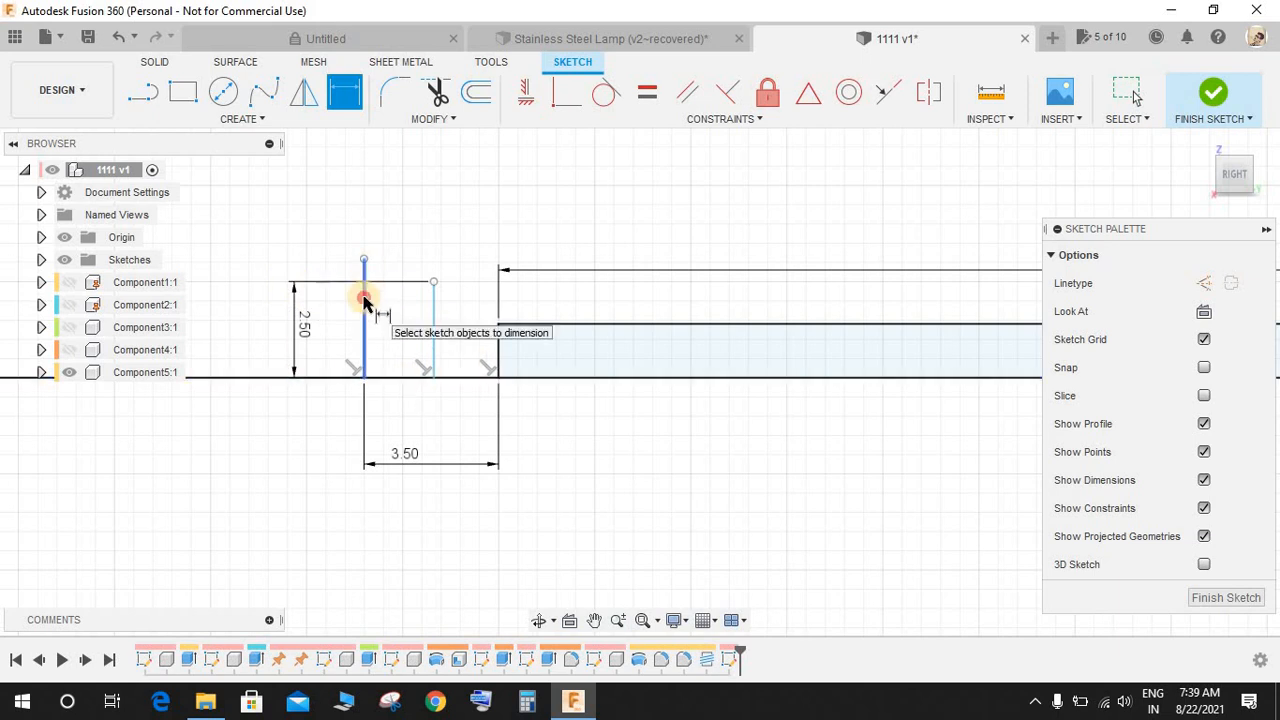
click(240, 344)
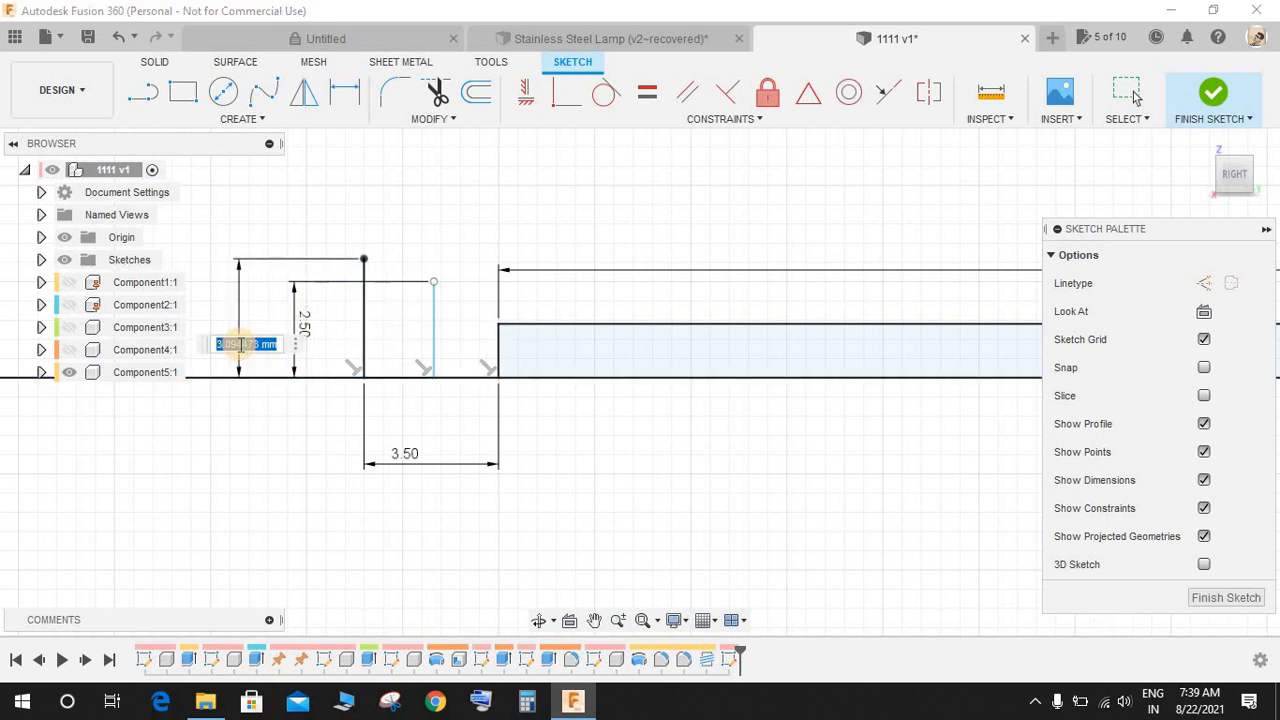
text(1.5)
key(Return)
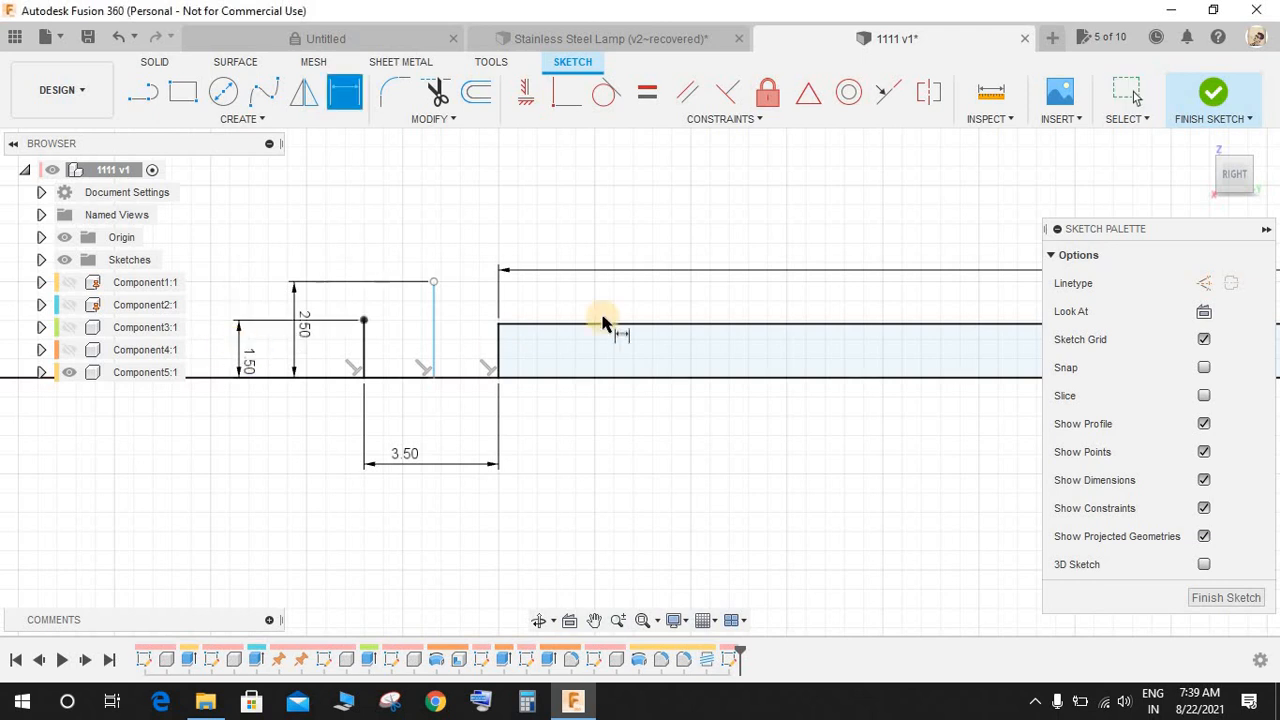
scroll(494, 276, up, 1)
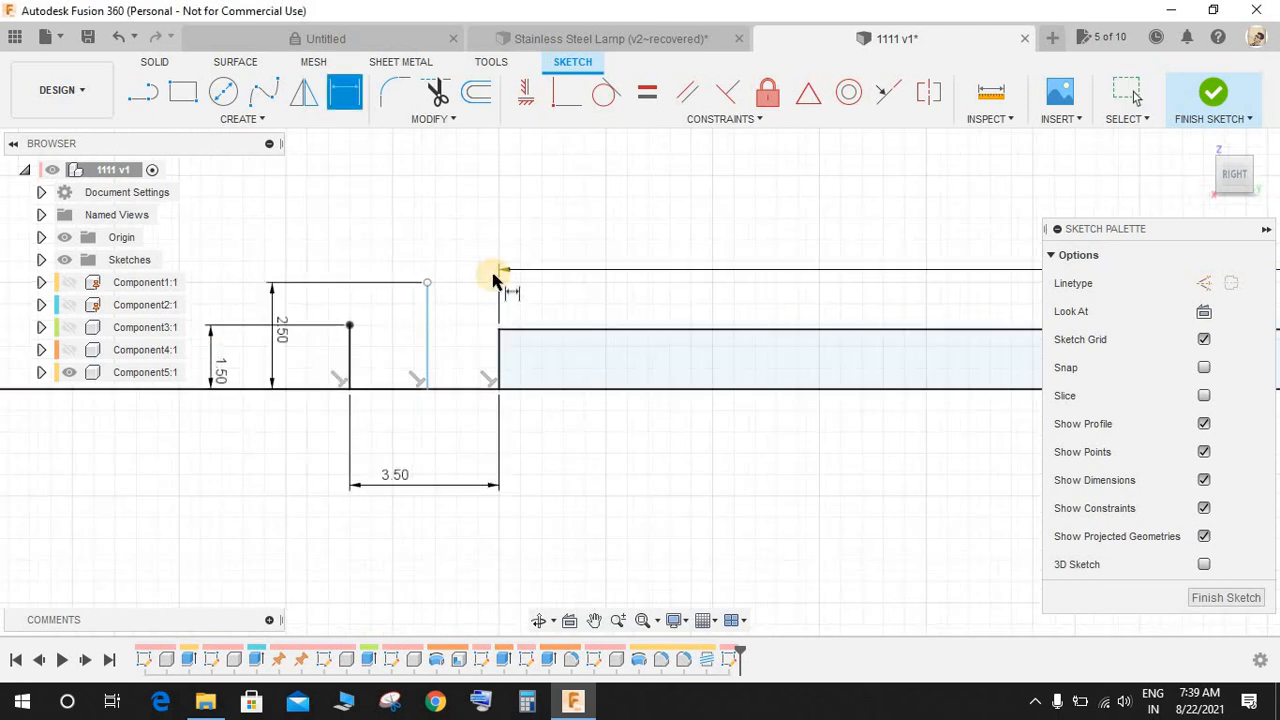
key(Escape)
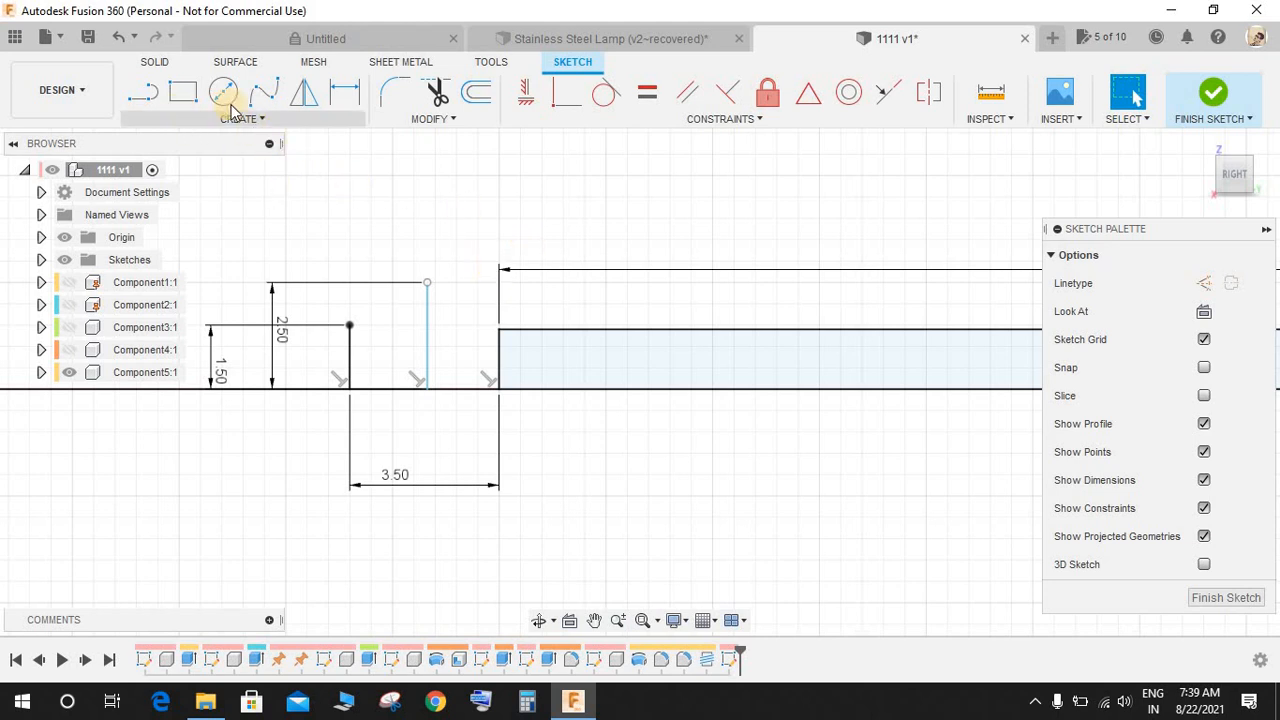
- Draw a spline from the thin step's upper end corner through the 2.5 mm line's top to the 1.5 mm line's top
click(263, 92)
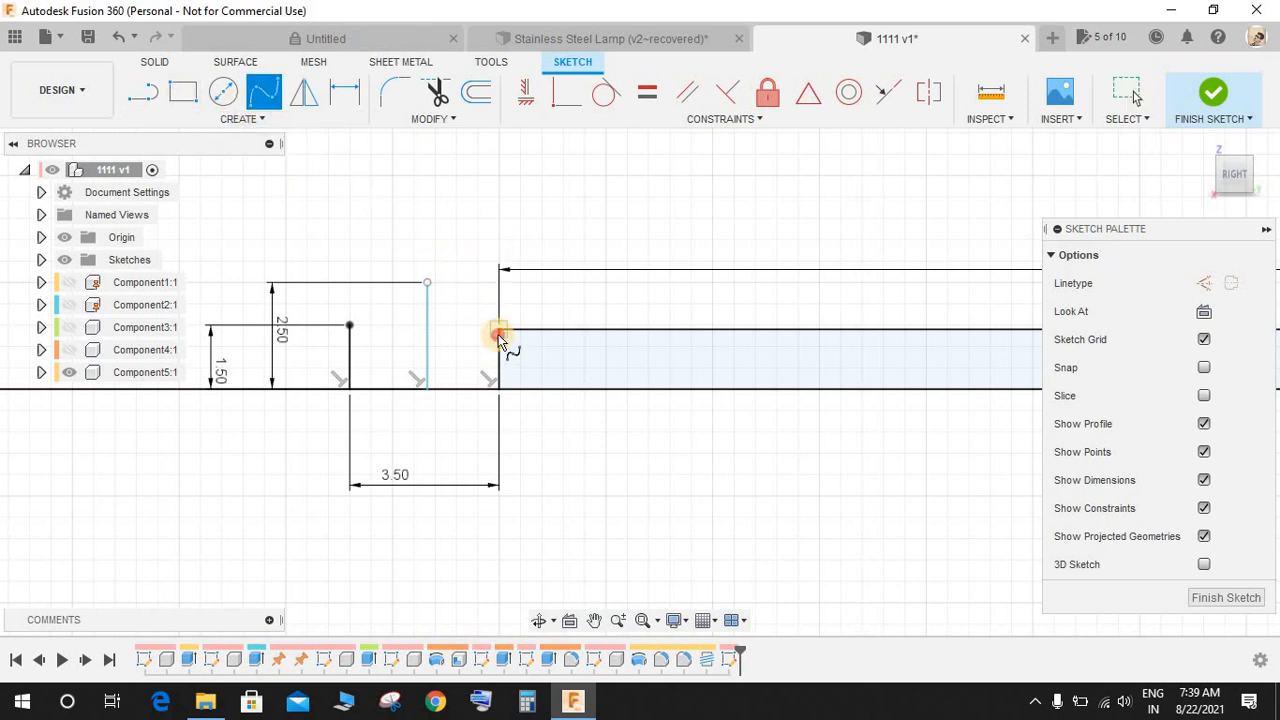
click(427, 283)
click(349, 325)
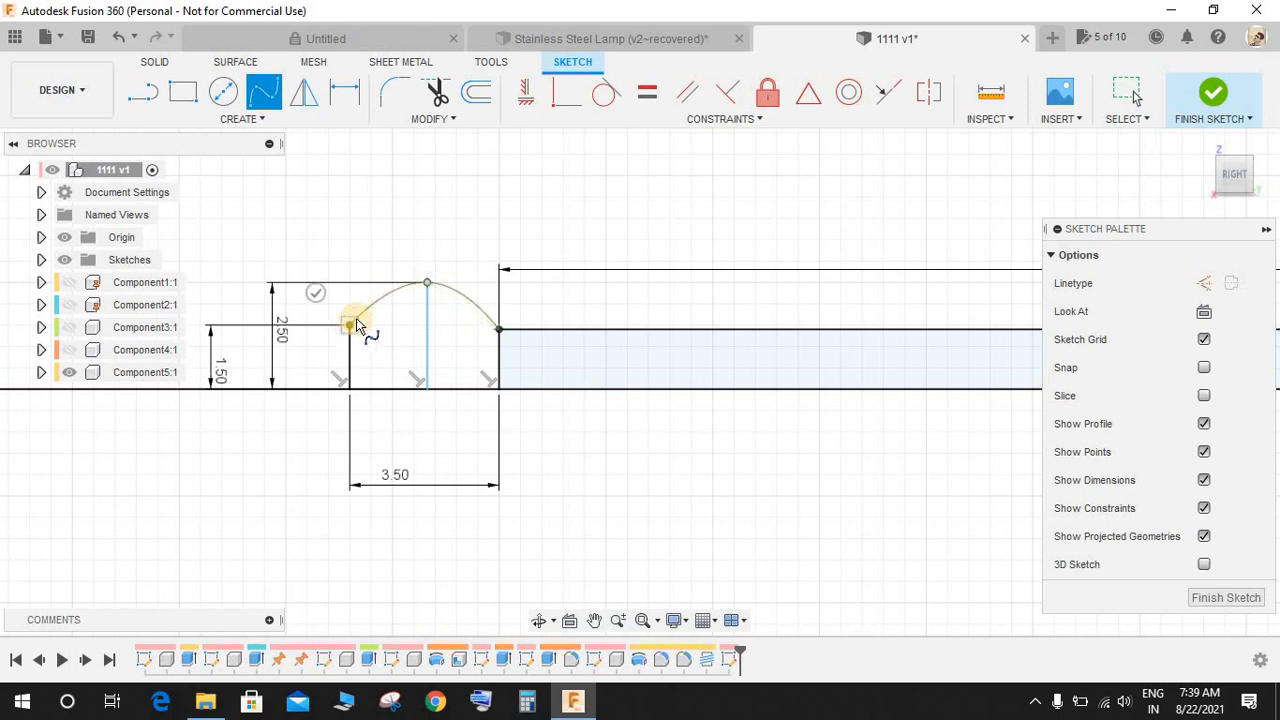
click(315, 290)
scroll(477, 294, up, 2)
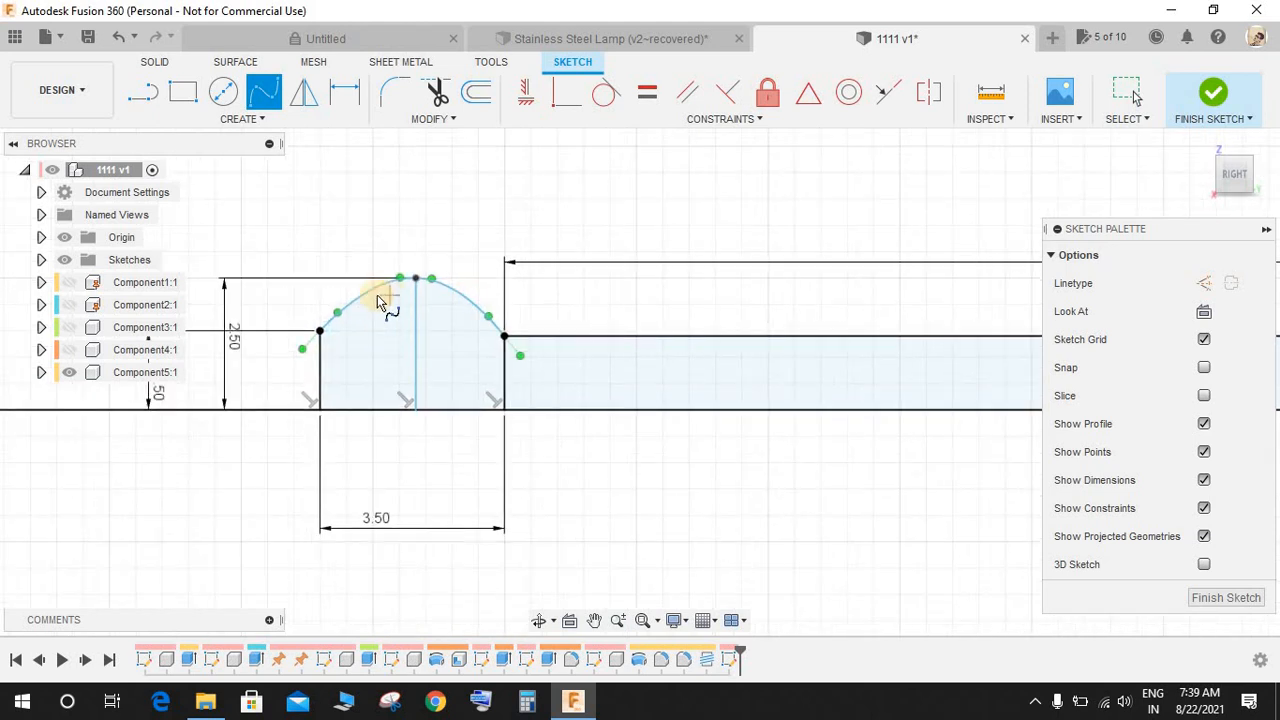
key(Escape)
- Adjust the spline's tangent handle at the thin step's corner to run horizontally along the step's upper edge, and finish the sketch
scroll(449, 303, up, 1)
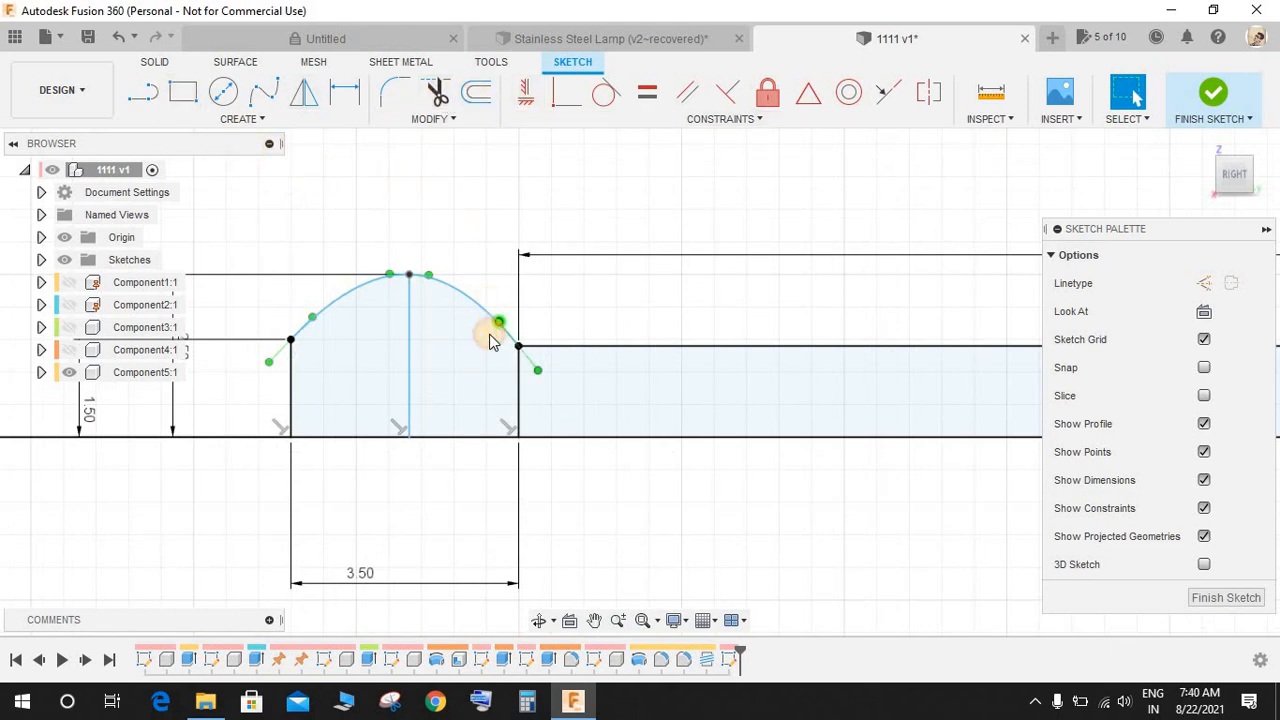
drag(490, 334, 552, 346)
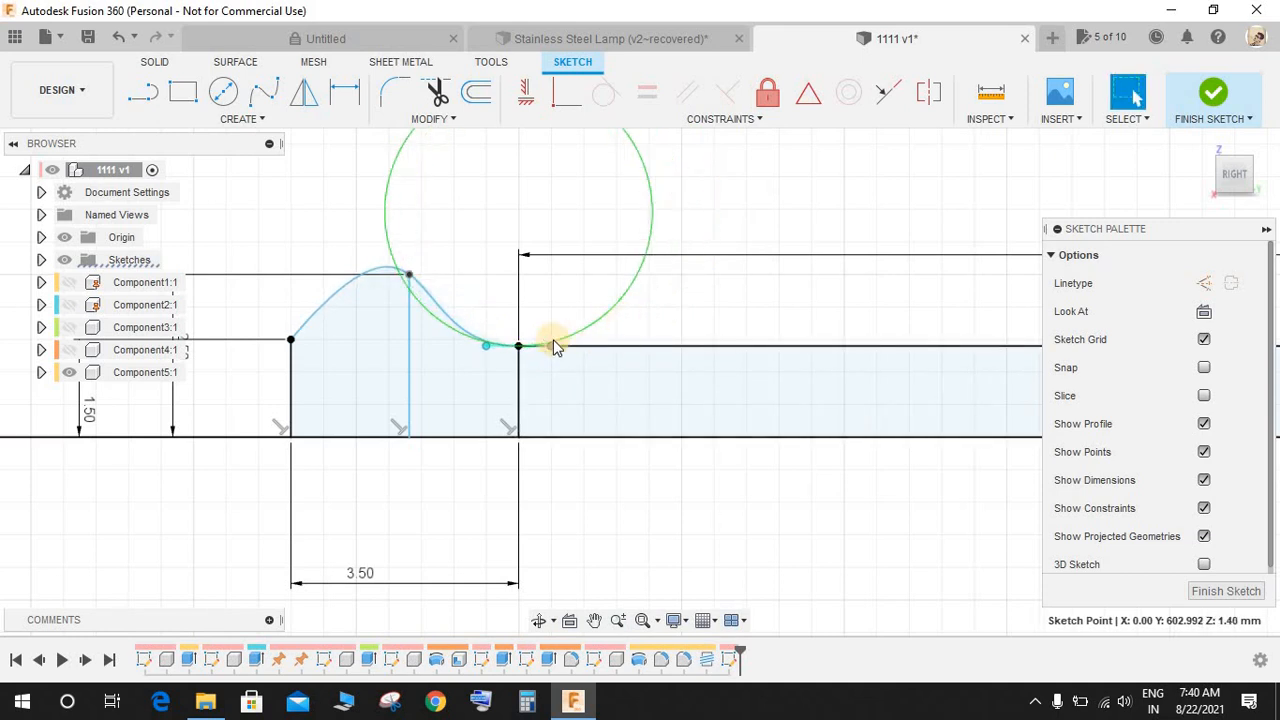
click(551, 347)
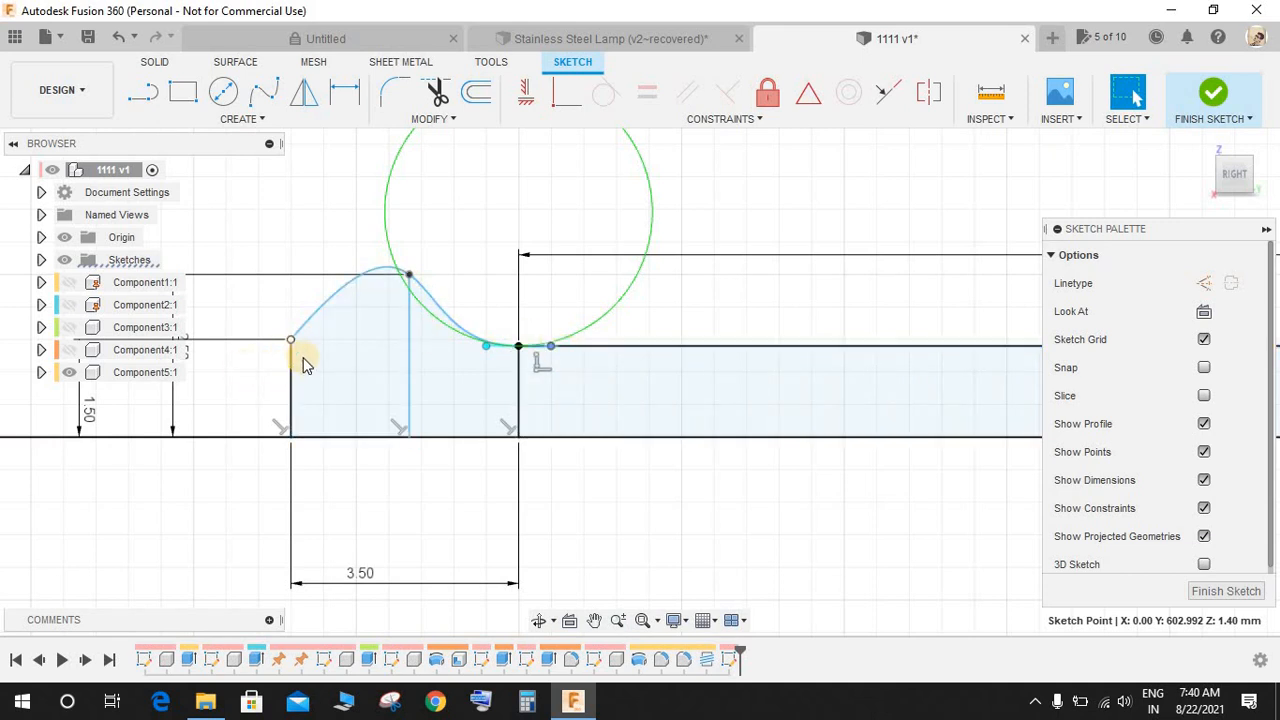
scroll(502, 394, down, 8)
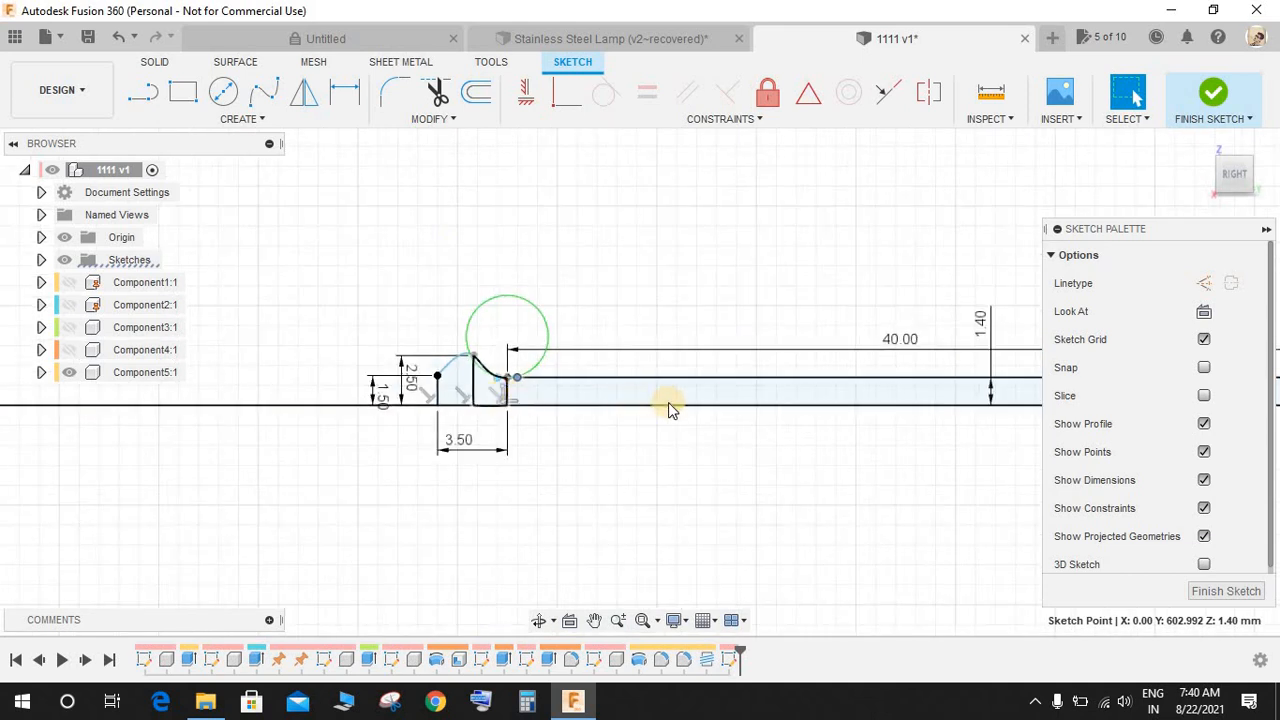
click(1212, 92)
- Revolve all seven profile regions of the stepped rod 360 degrees about the horizontal axis line, joining them to the threaded base
shift+middle_drag(963, 447, 884, 331)
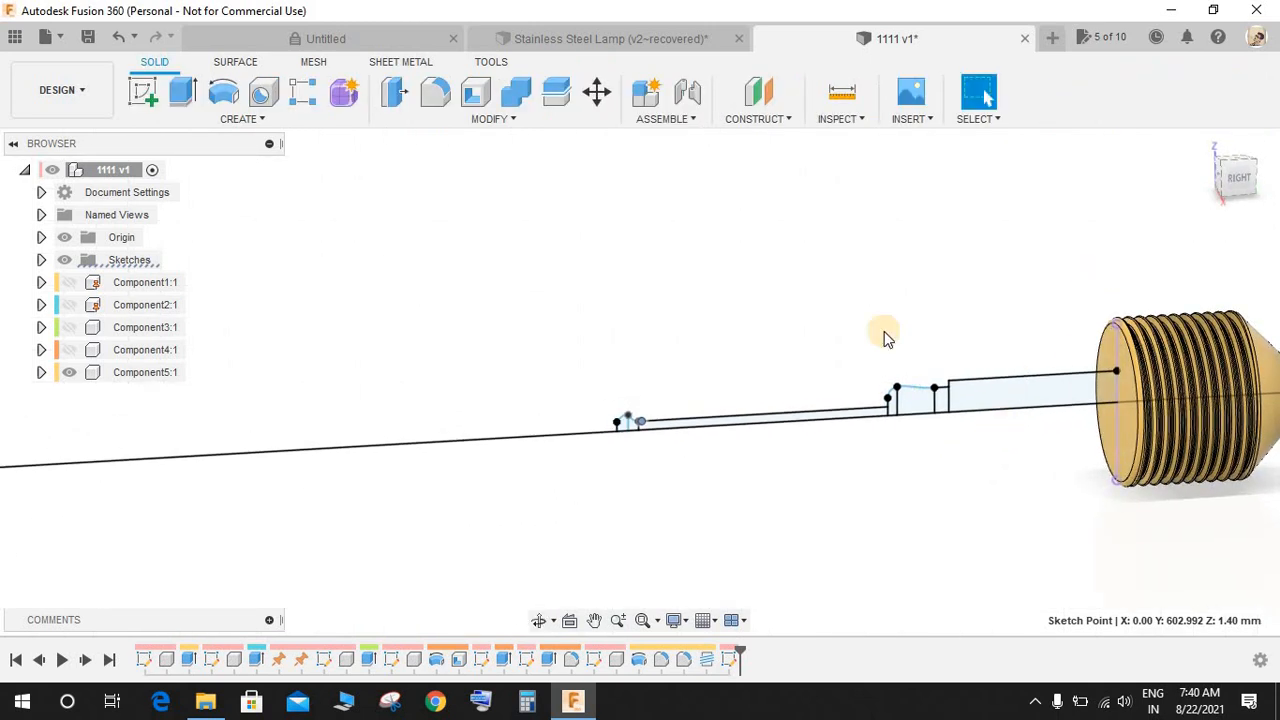
click(223, 92)
scroll(569, 451, up, 5)
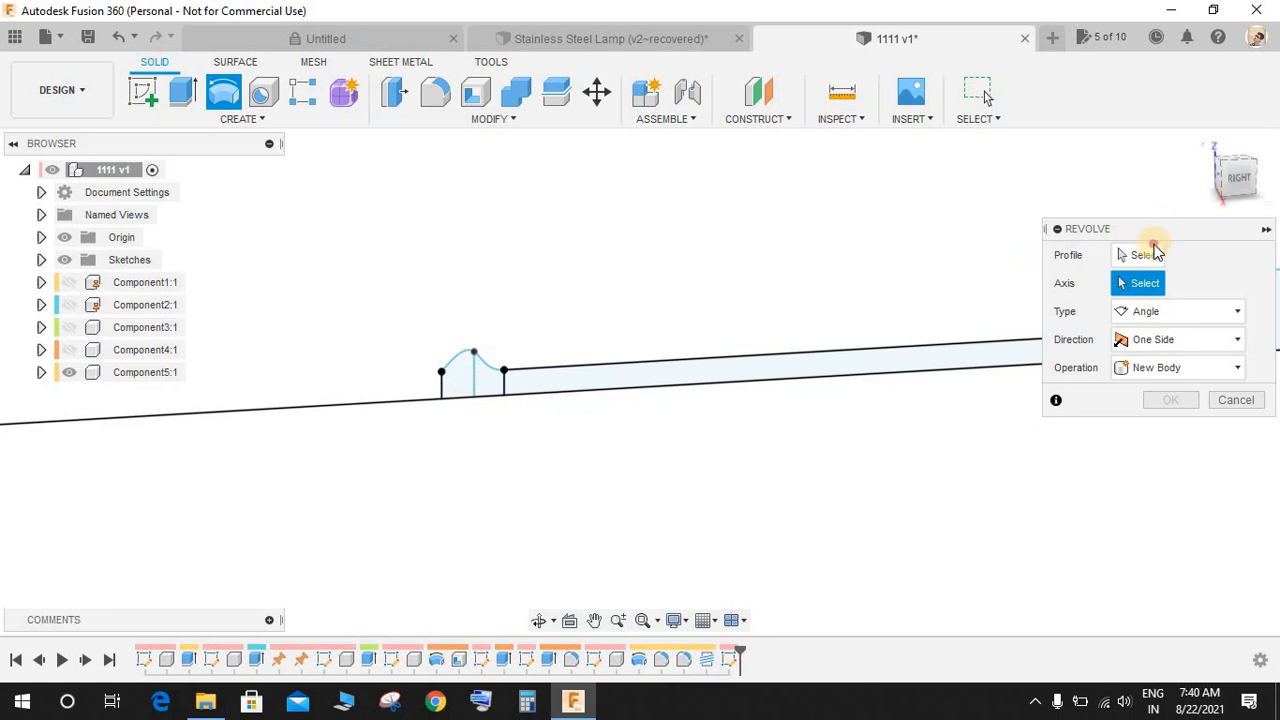
click(1148, 255)
click(461, 384)
click(490, 385)
click(520, 384)
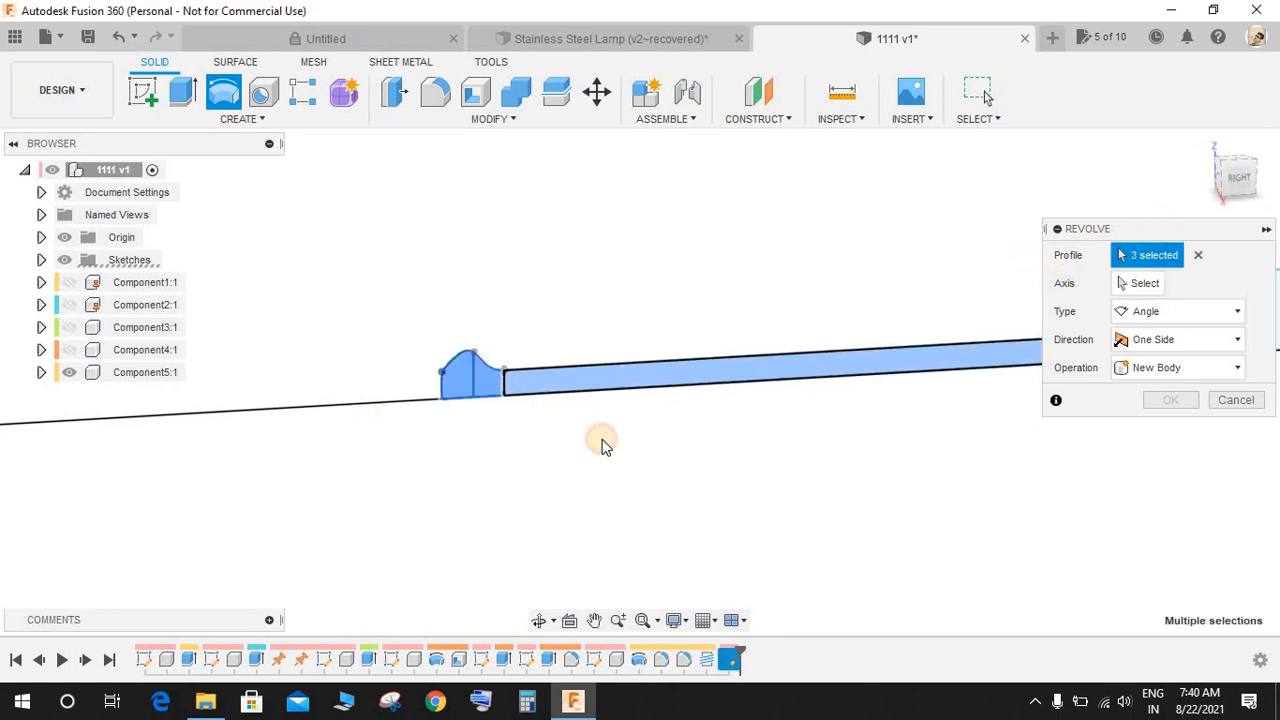
scroll(602, 441, down, 3)
scroll(930, 385, up, 3)
click(903, 349)
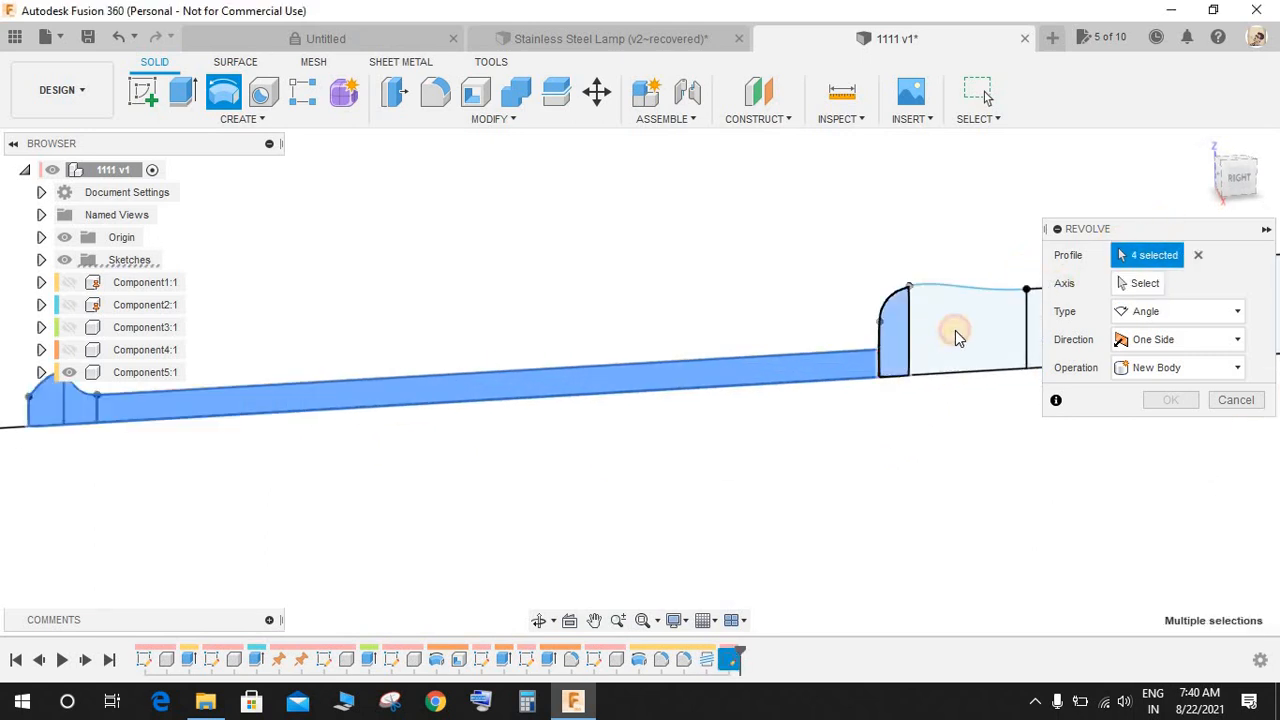
click(960, 325)
middle_drag(943, 396, 326, 526)
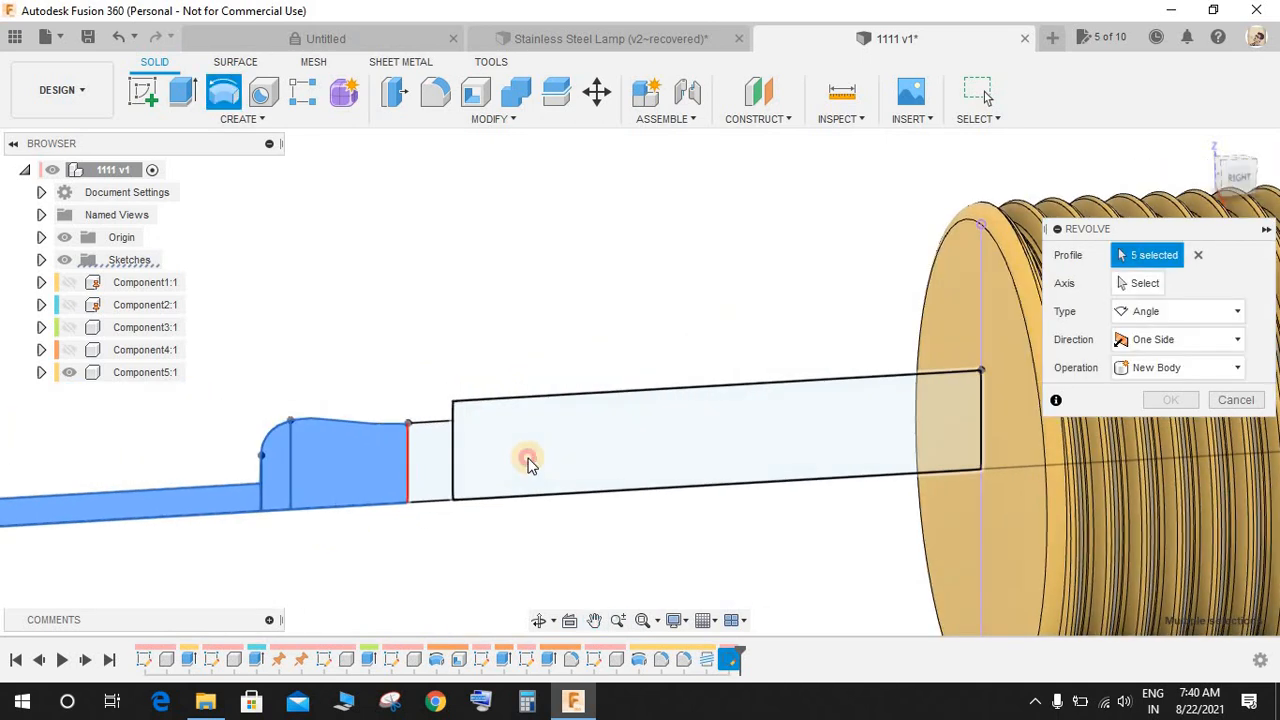
click(526, 448)
click(430, 462)
click(1145, 285)
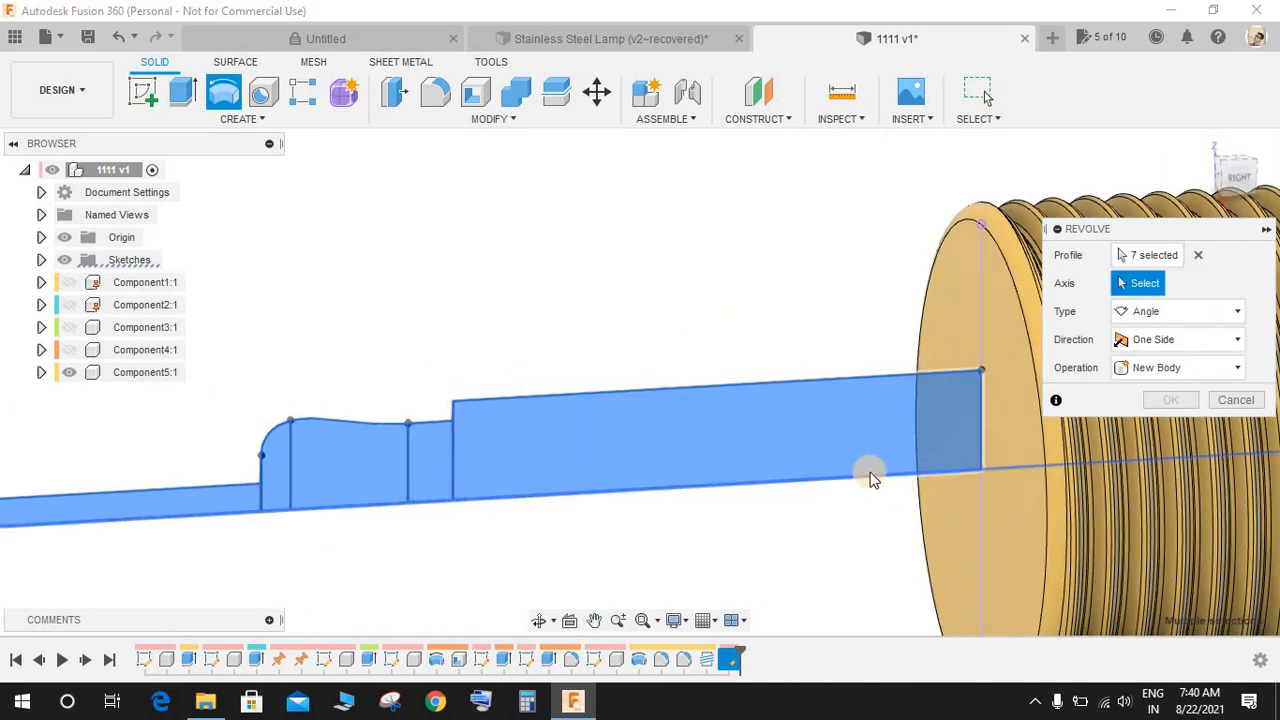
click(780, 522)
scroll(780, 522, down, 4)
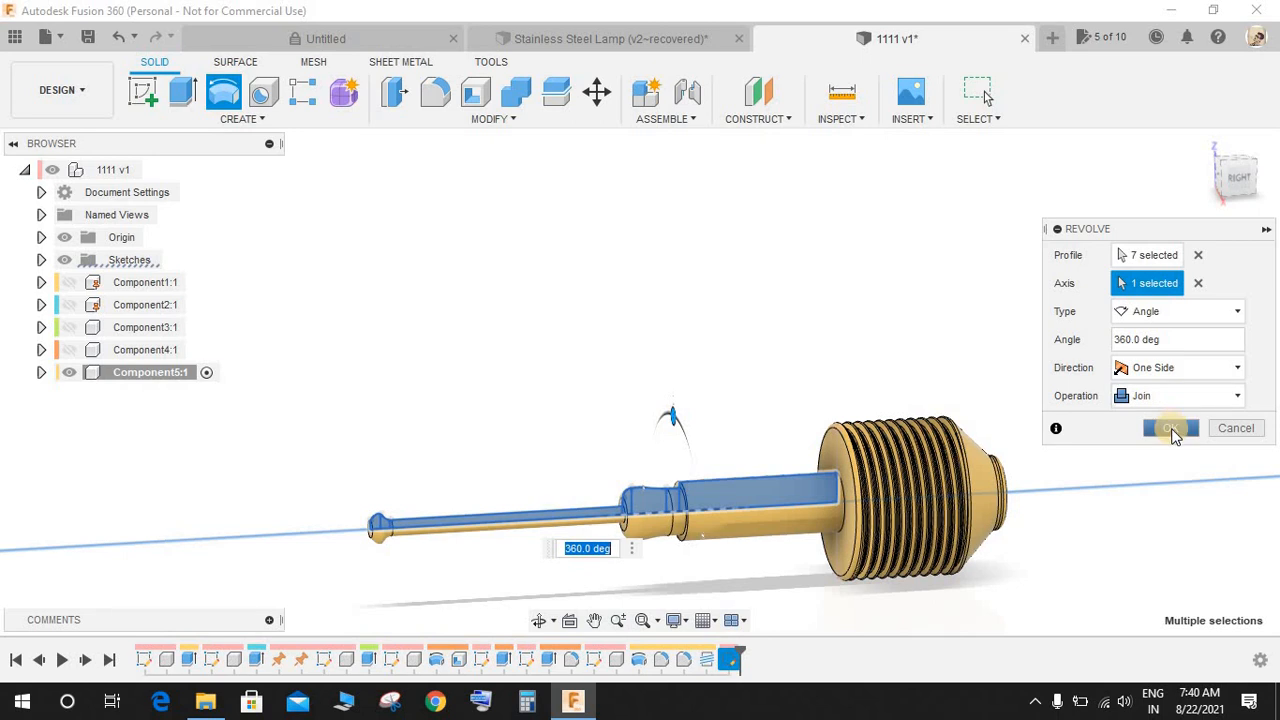
click(1172, 429)
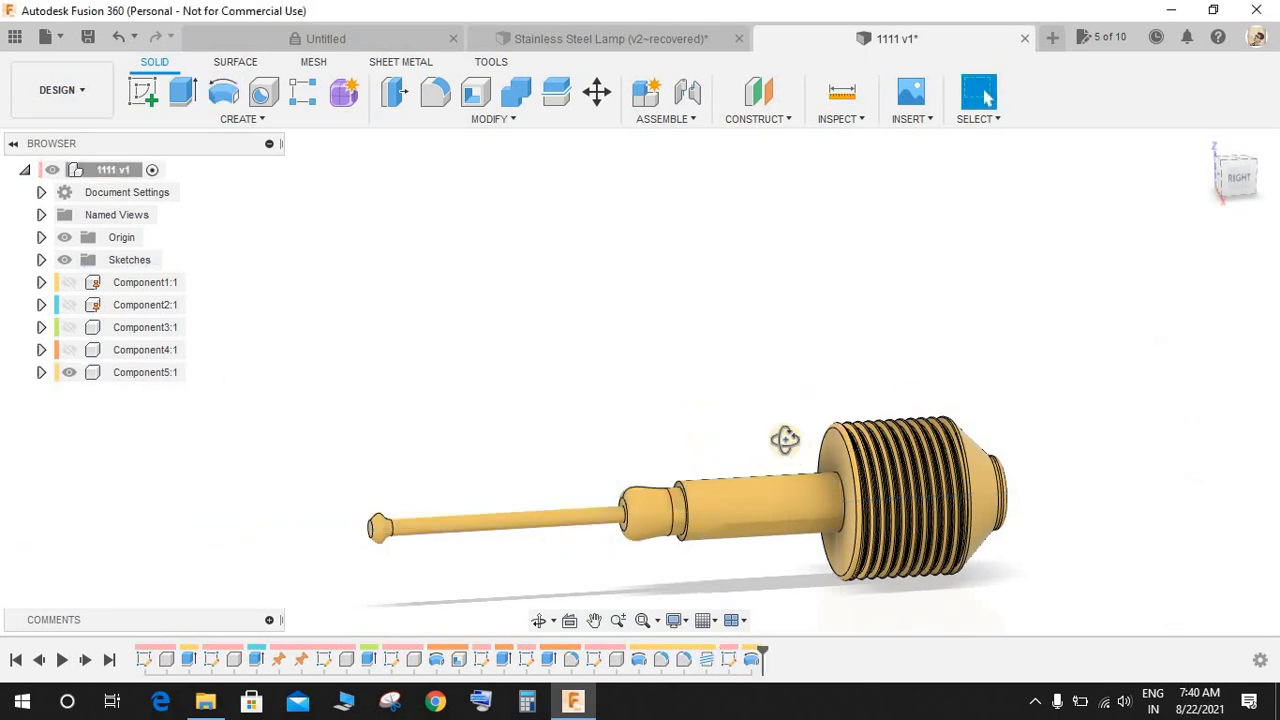
mouse_move(785, 439)
shift+middle_down()
mouse_move(751, 411)
mouse_move(780, 434)
mouse_move(769, 427)
shift+middle_up()
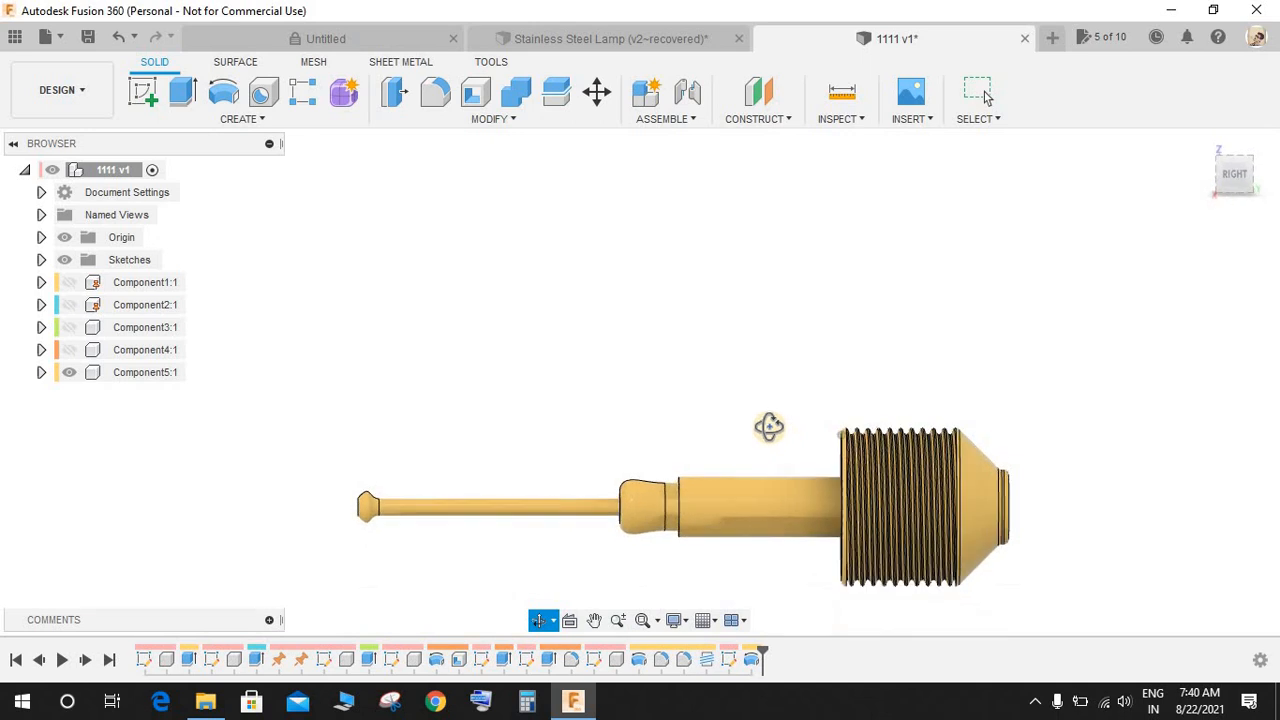
key(Escape)
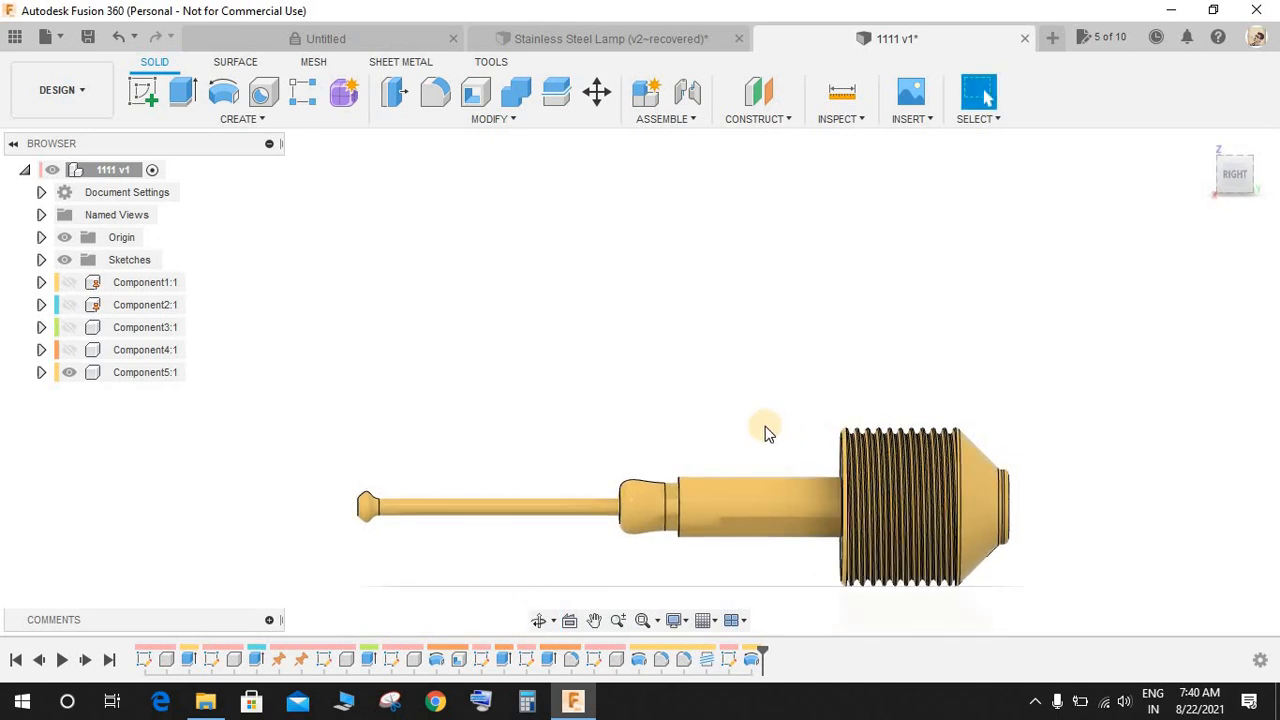
- Start a new sketch on the vertical YZ origin plane, with the rod's rounded free end in view
click(147, 100)
shift+middle_drag(514, 337, 560, 405)
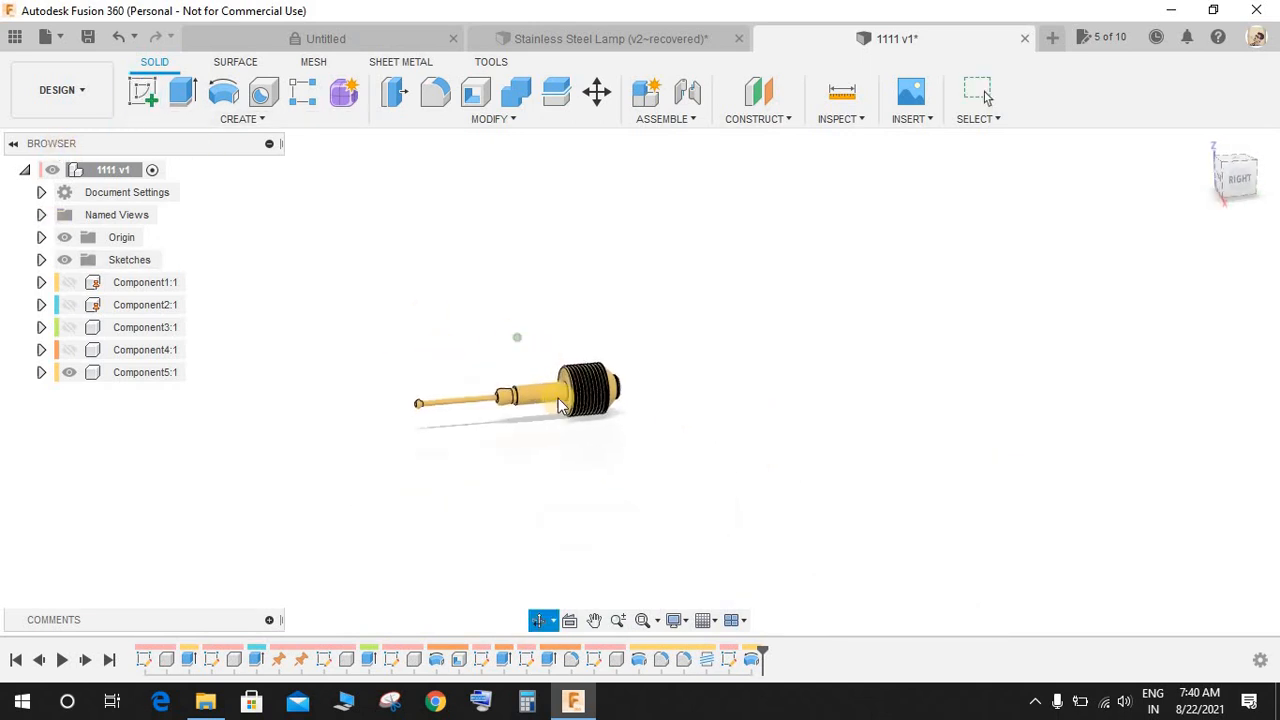
scroll(560, 400, up, 3)
scroll(560, 400, down, 7)
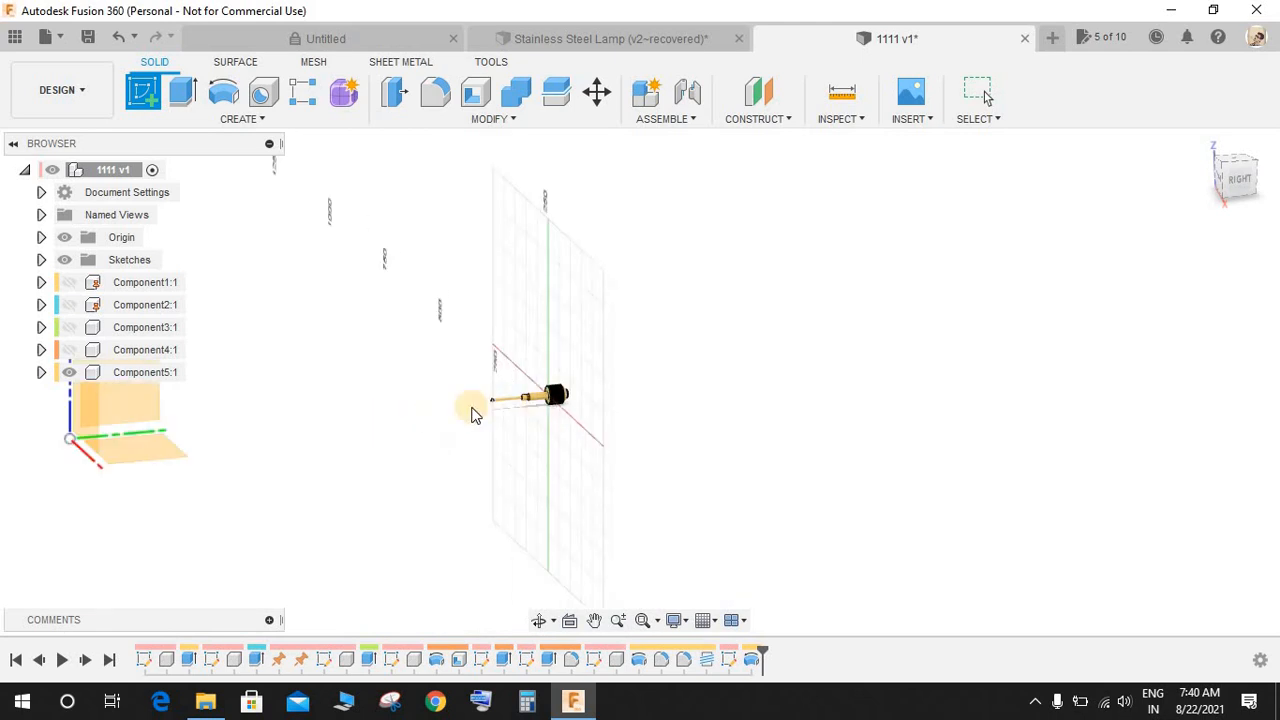
click(197, 392)
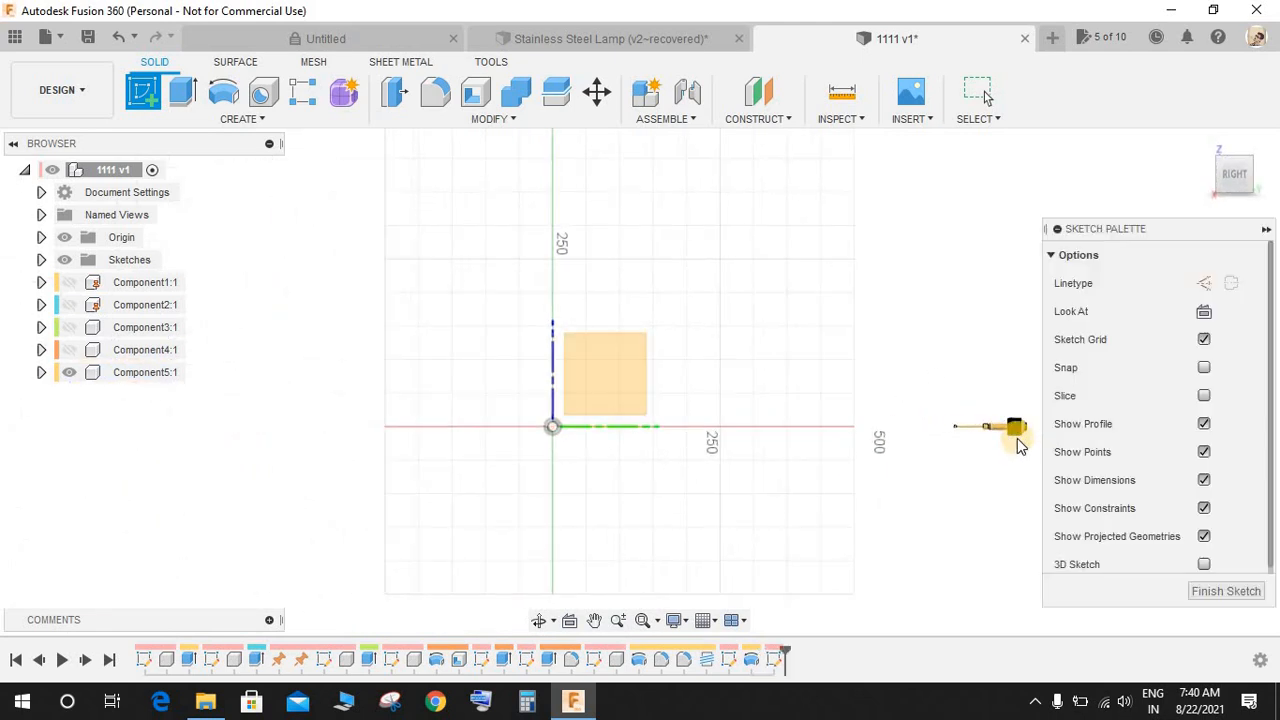
scroll(1000, 440, up, 5)
middle_drag(966, 440, 812, 440)
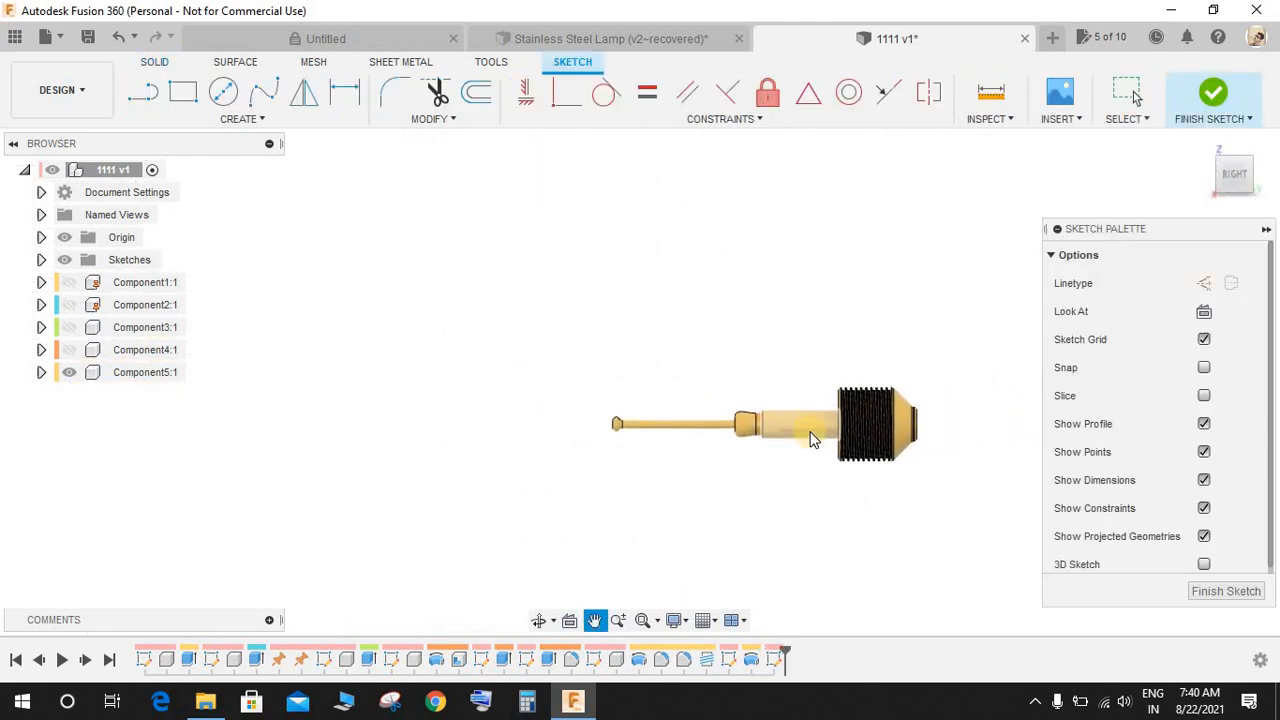
scroll(720, 417, up, 2)
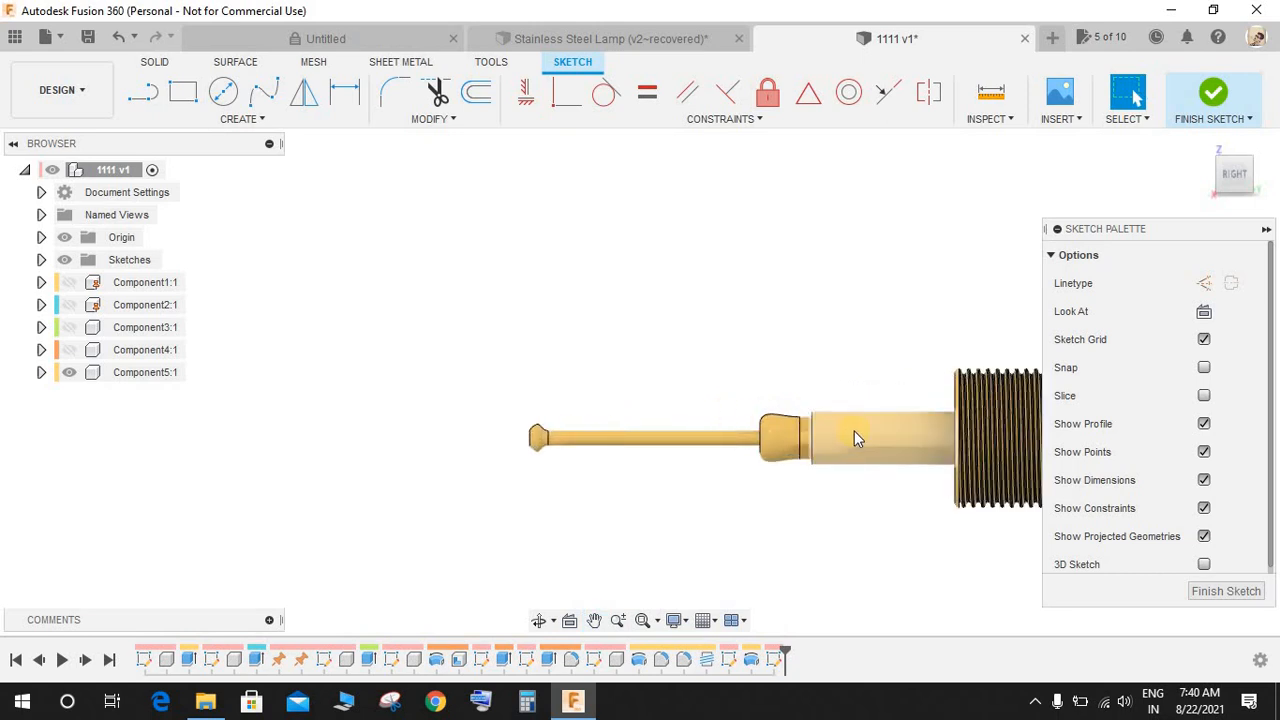
scroll(763, 420, down, 2)
scroll(317, 424, up, 4)
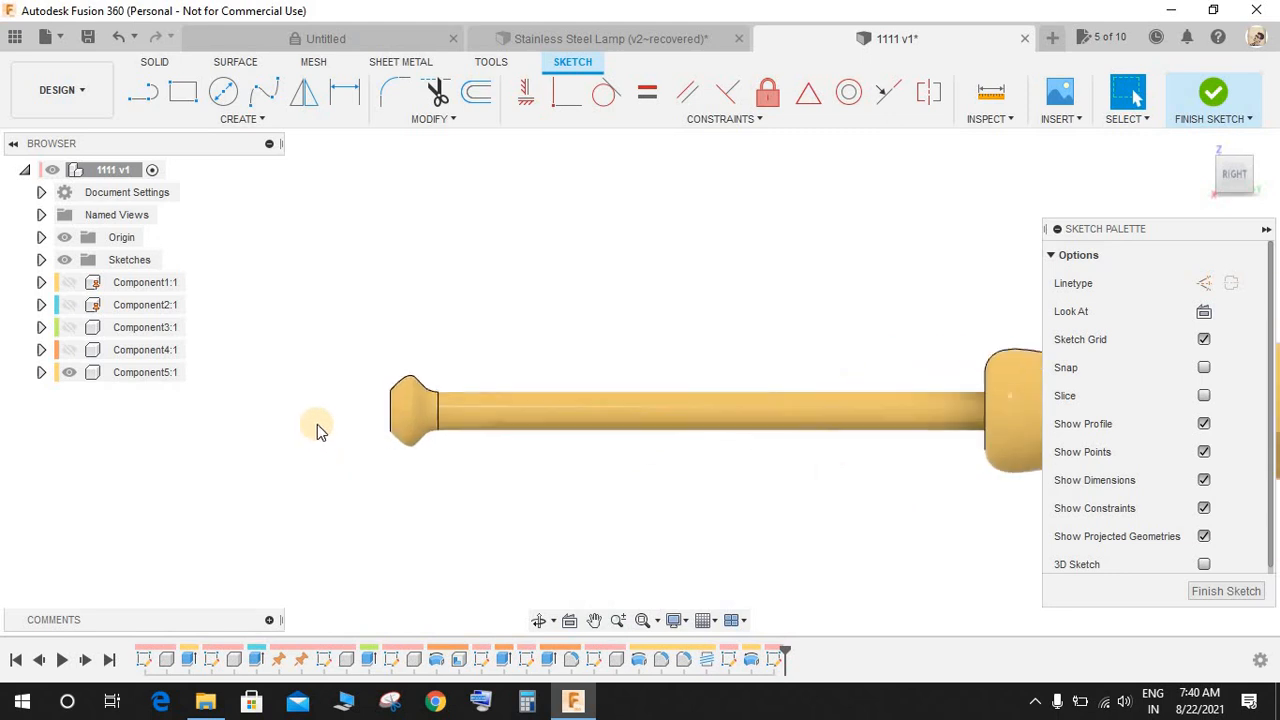
- Draw a 0.4 mm diameter circle above the rod's rounded tip and move it to about 10.2 mm above the axis
click(224, 92)
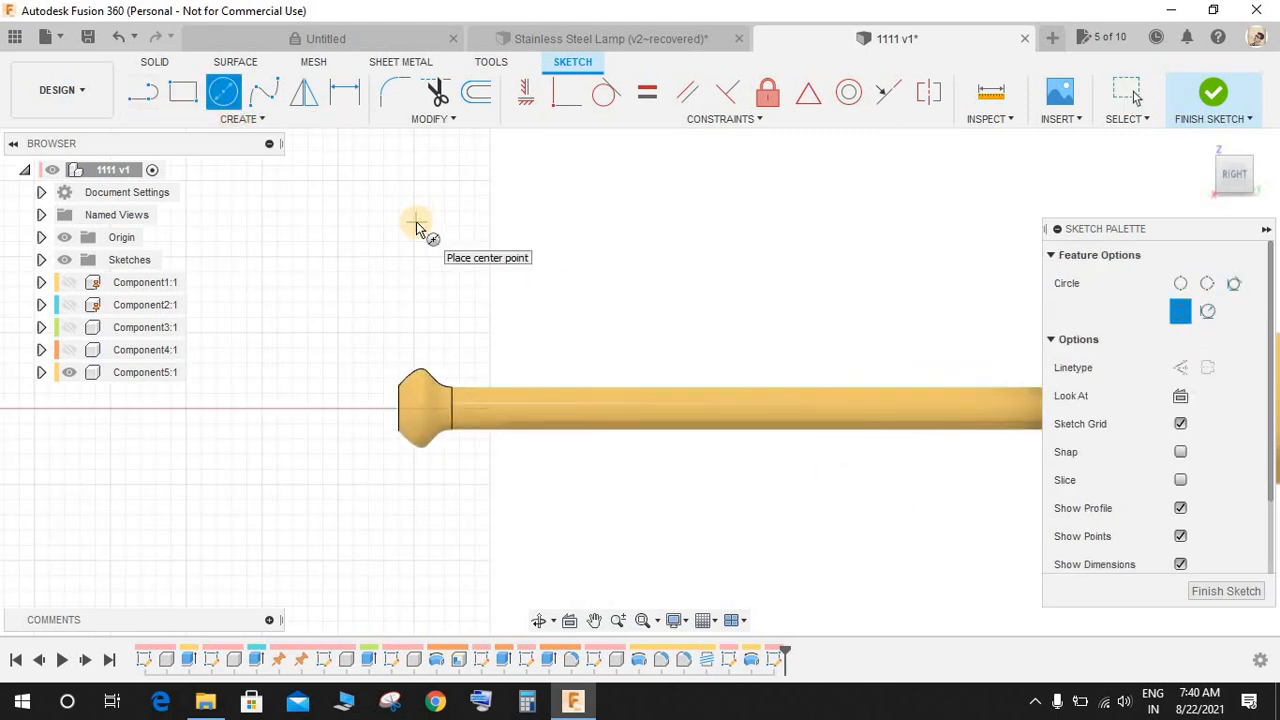
click(417, 219)
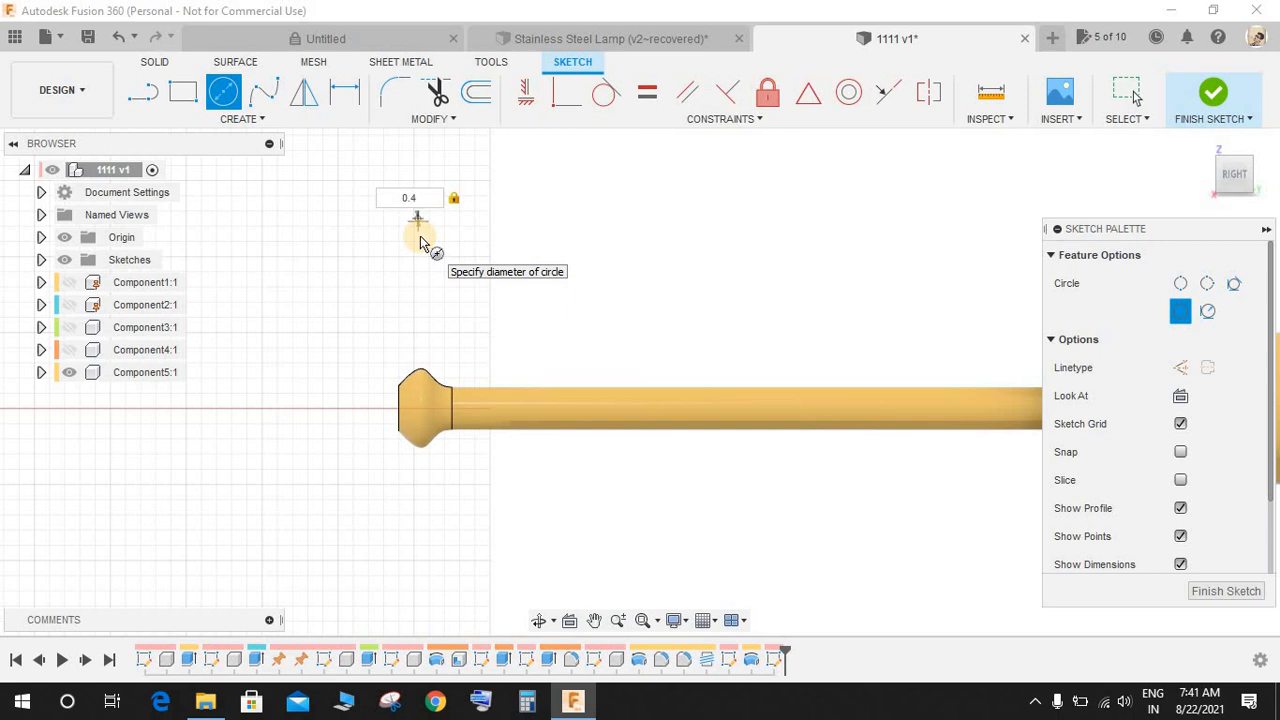
key(Return)
key(Escape)
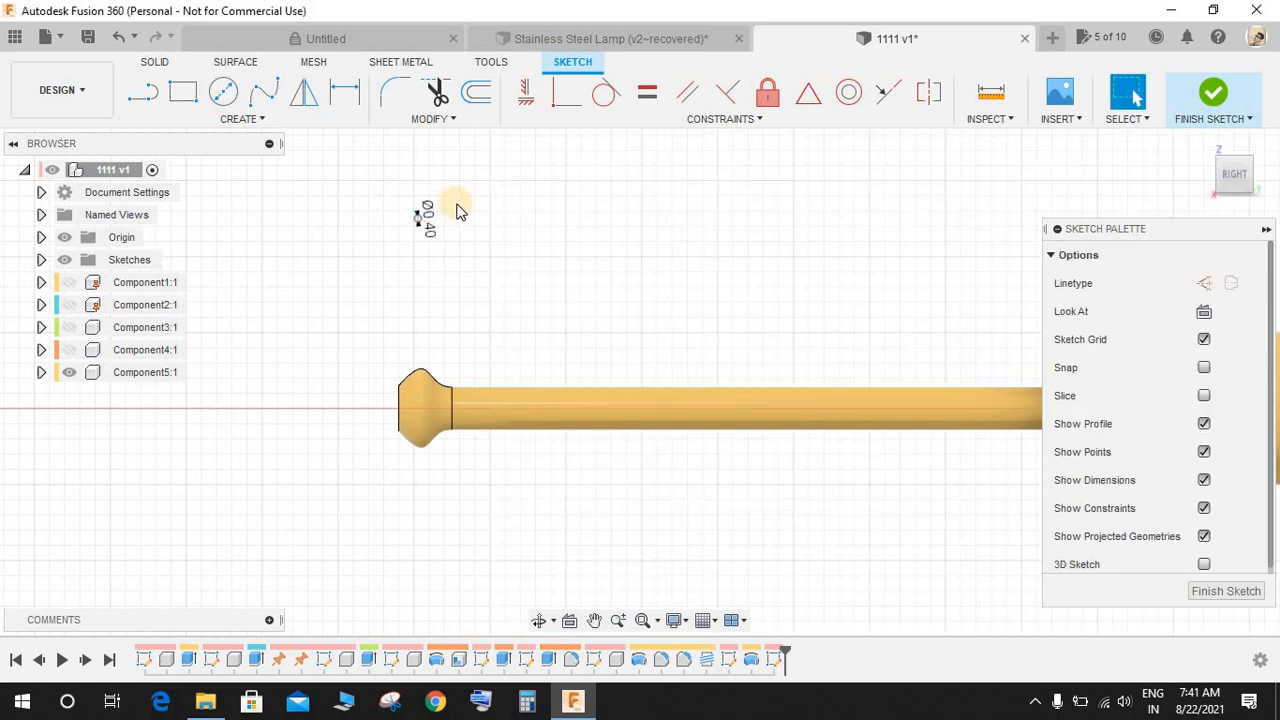
scroll(425, 238, up, 3)
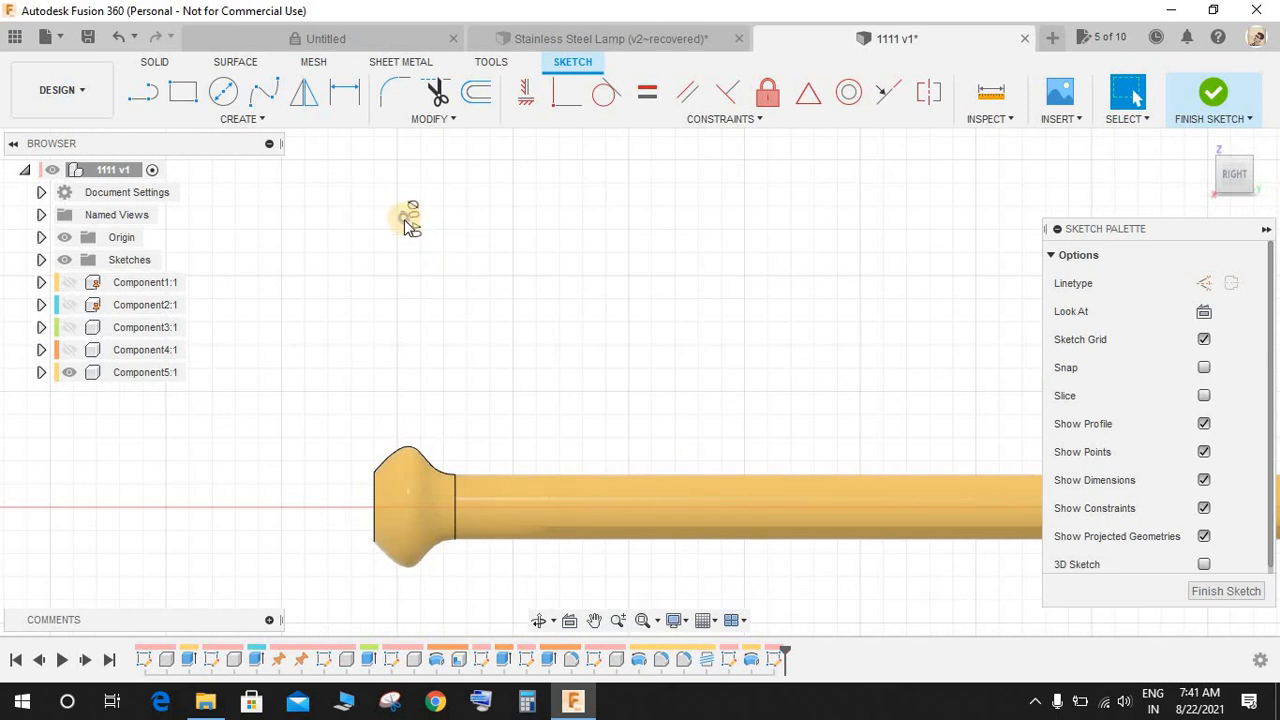
drag(403, 217, 408, 270)
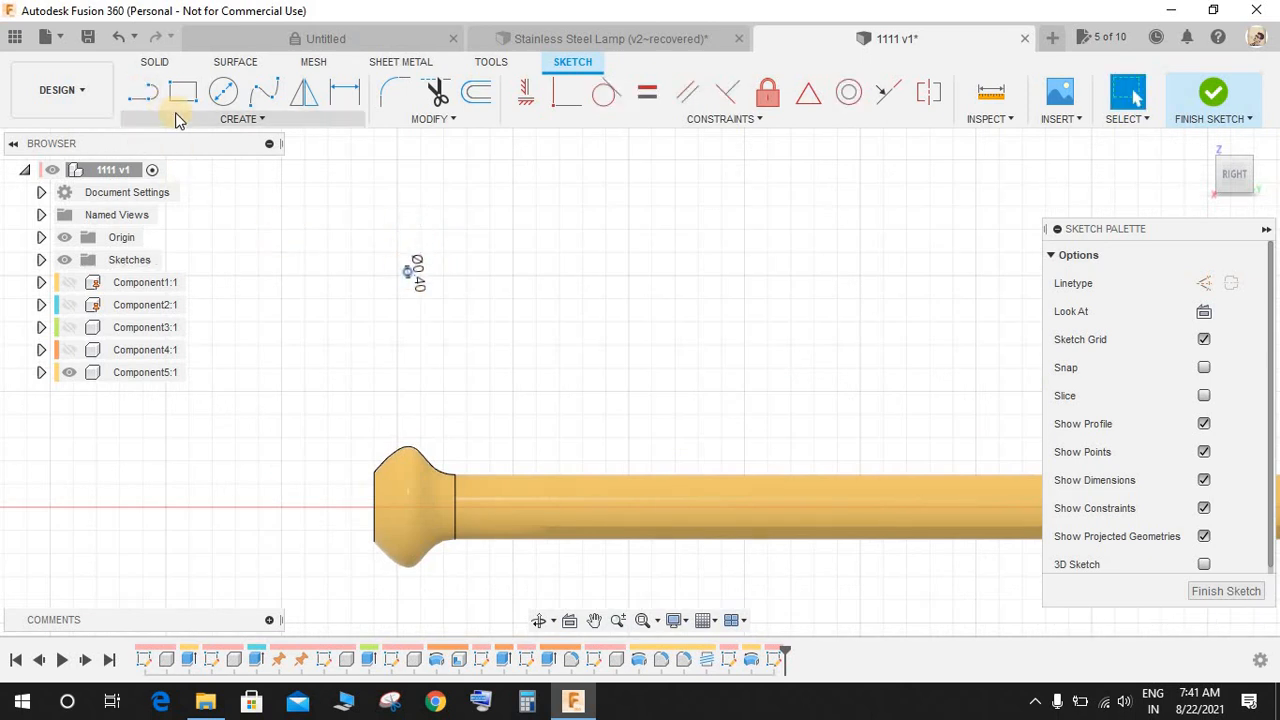
- Draw a horizontal line about 935 mm long from the origin along the rod's central axis, past the threaded base
scroll(420, 478, down, 5)
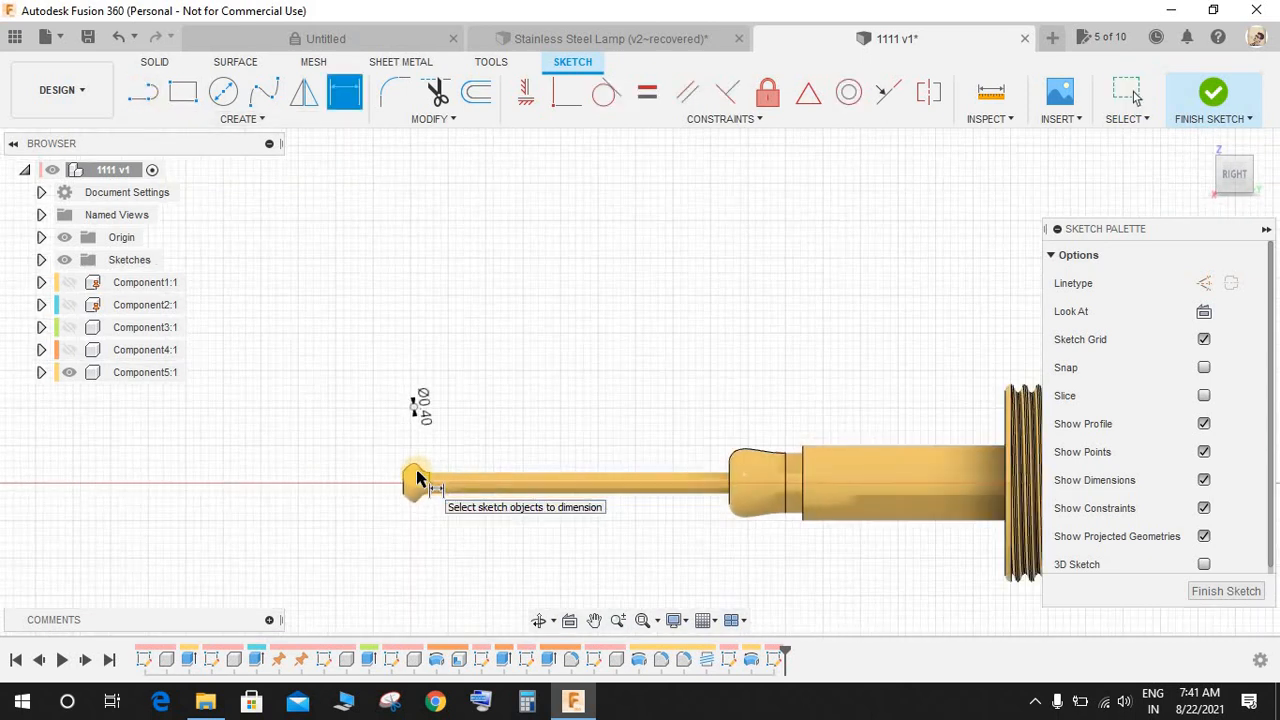
key(l)
scroll(250, 488, down, 4)
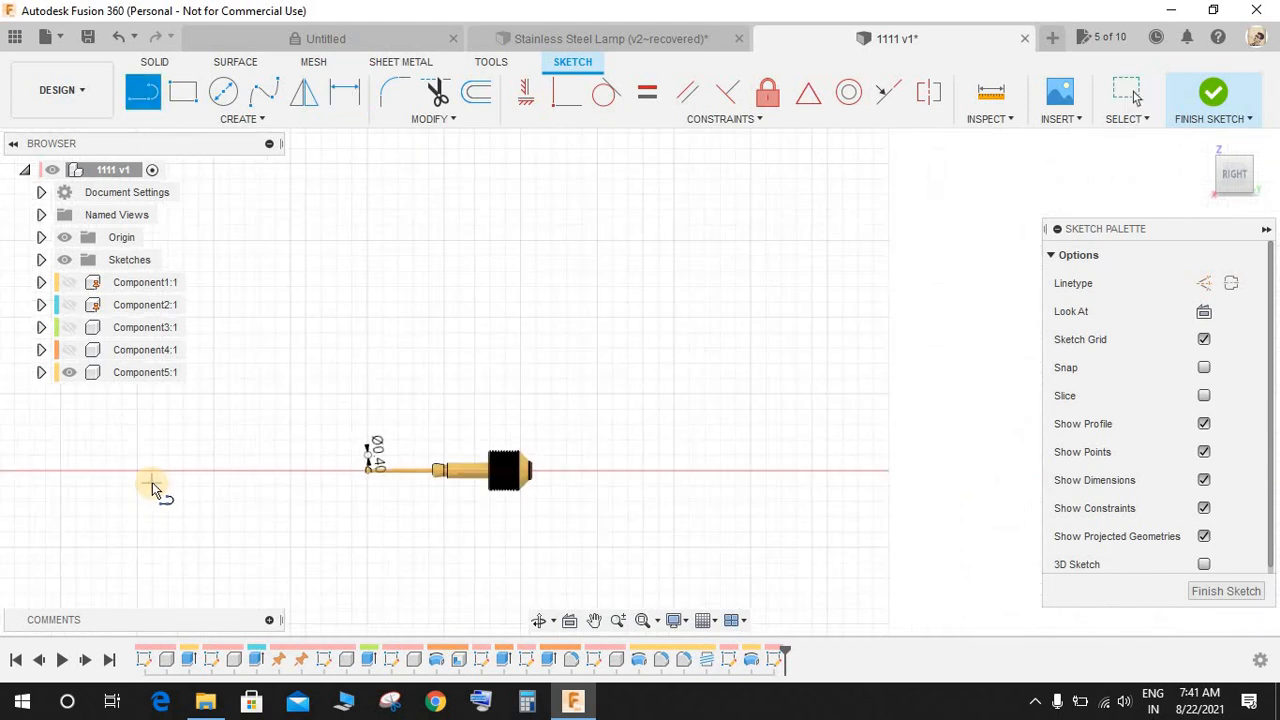
middle_drag(258, 500, 427, 512)
scroll(198, 509, down, 4)
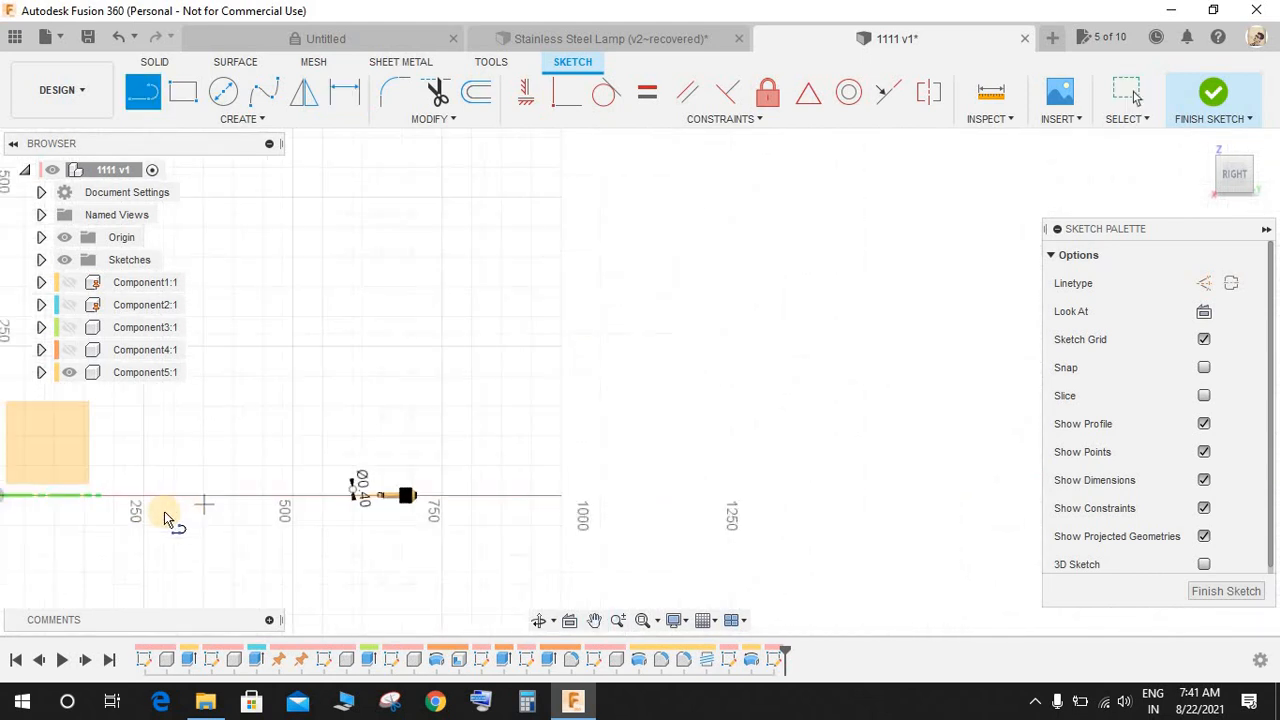
click(34, 498)
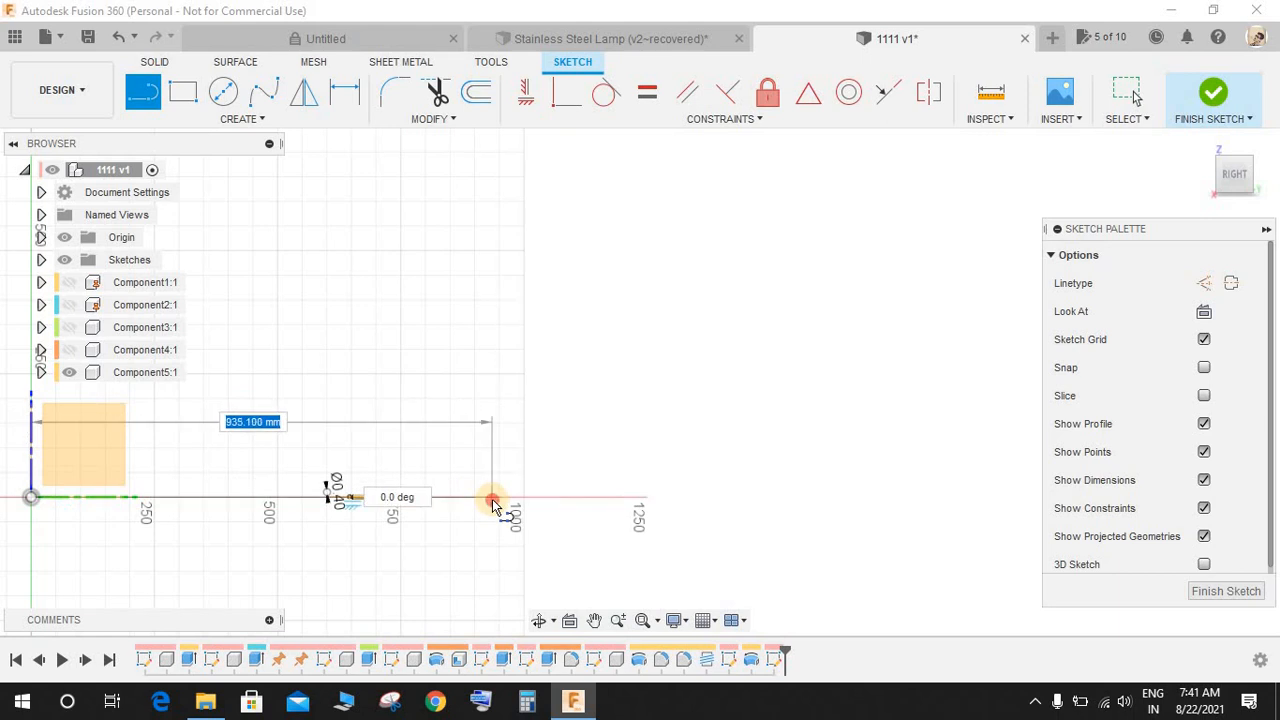
click(491, 497)
key(Escape)
- Dimension the small circle's centre to the horizontal axis line and set the vertical distance to 7.2 mm
scroll(352, 510, up, 3)
scroll(352, 510, up, 6)
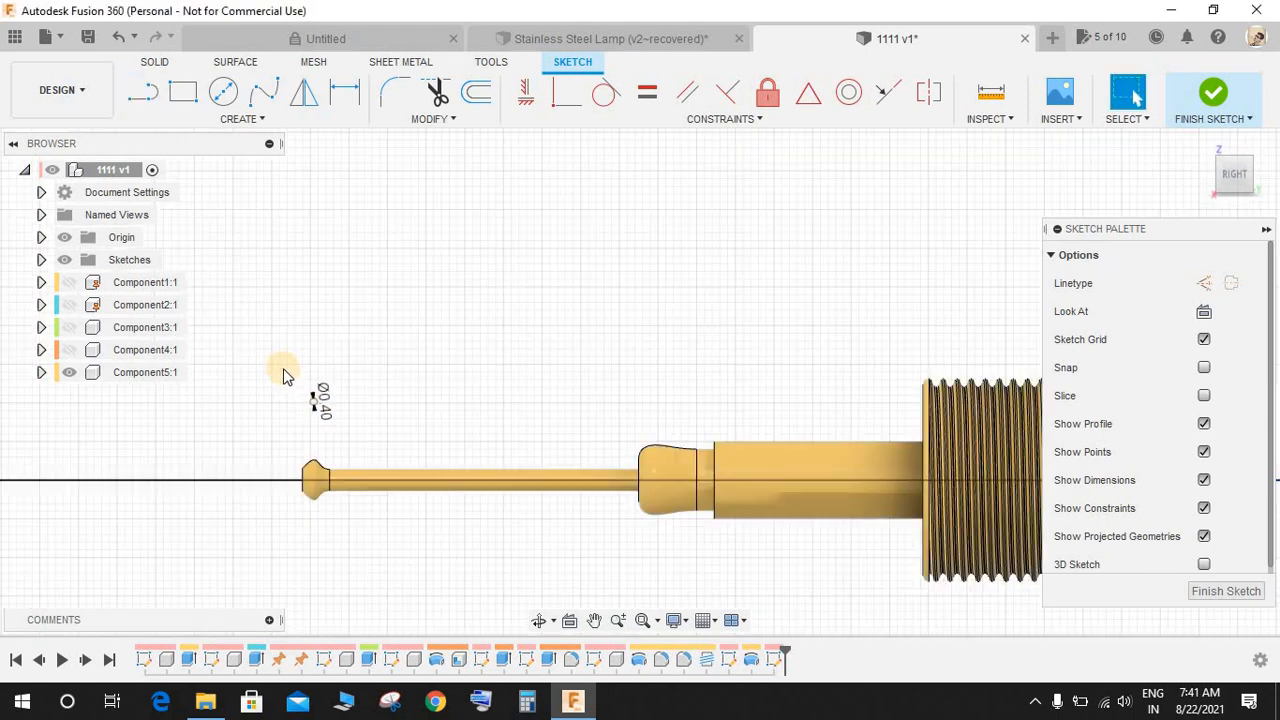
key(d)
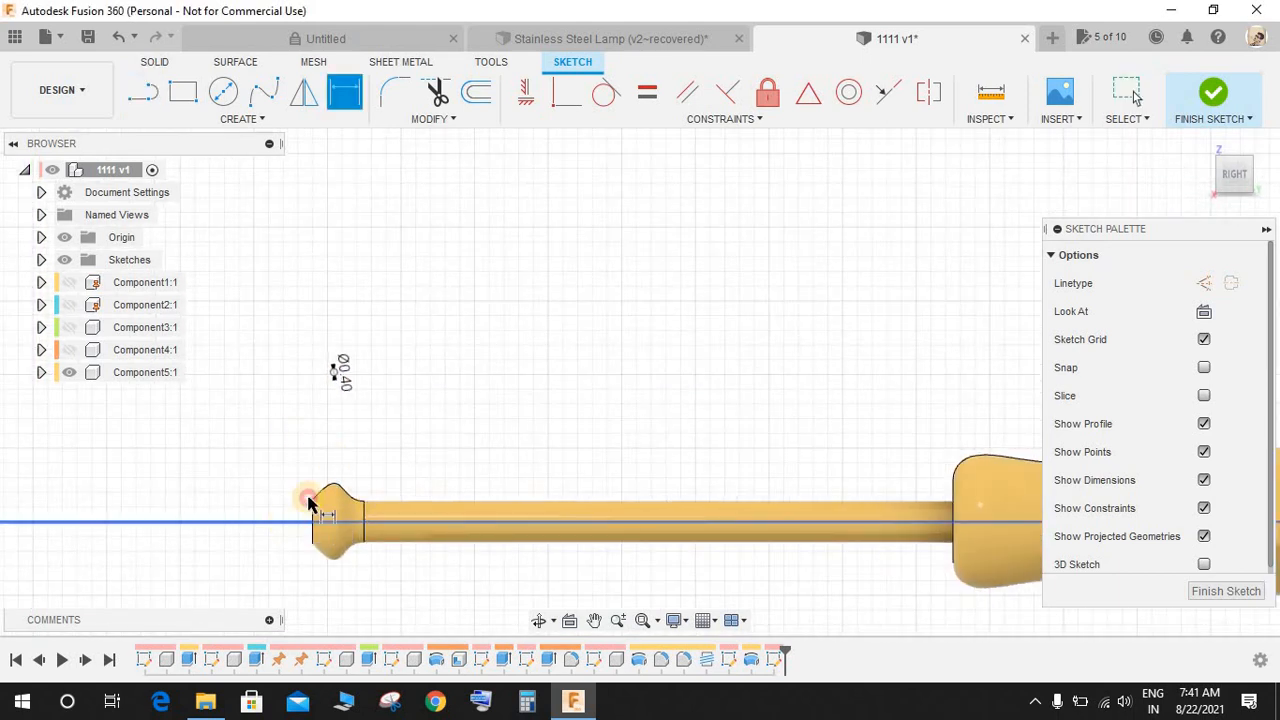
click(310, 519)
click(335, 371)
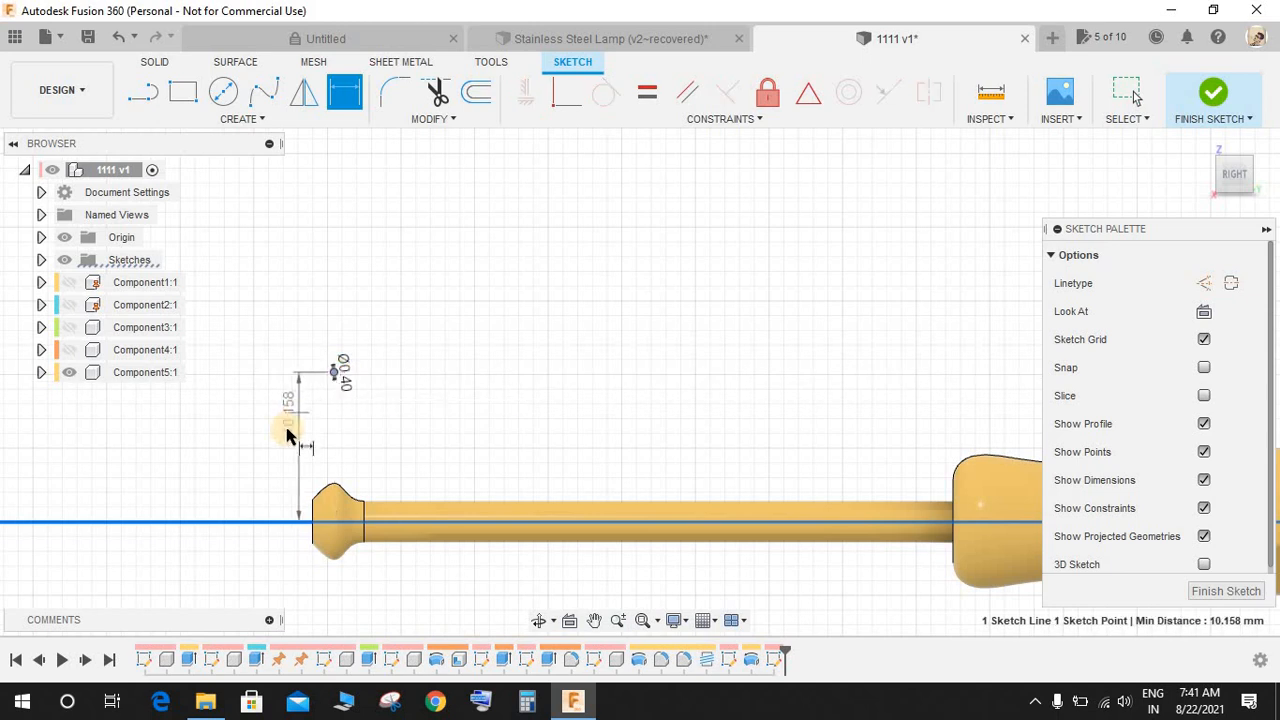
click(304, 439)
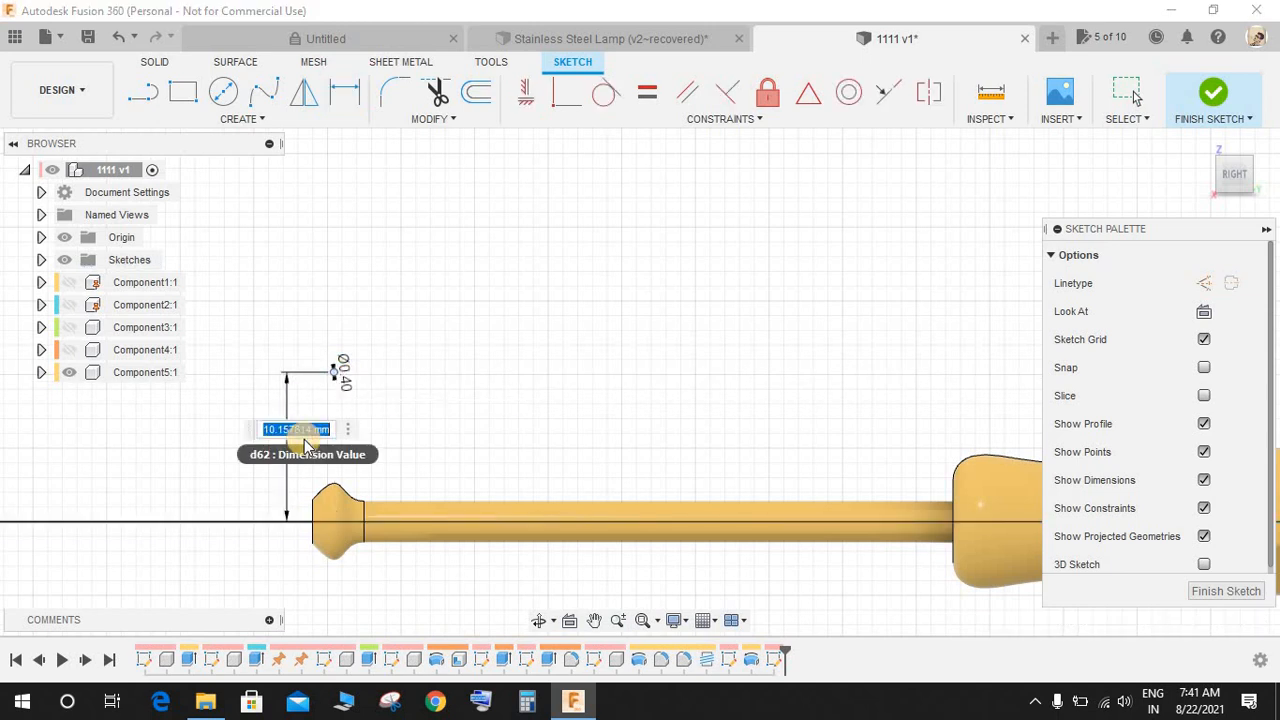
key(BackSpace)
text(7.2)
key(Return)
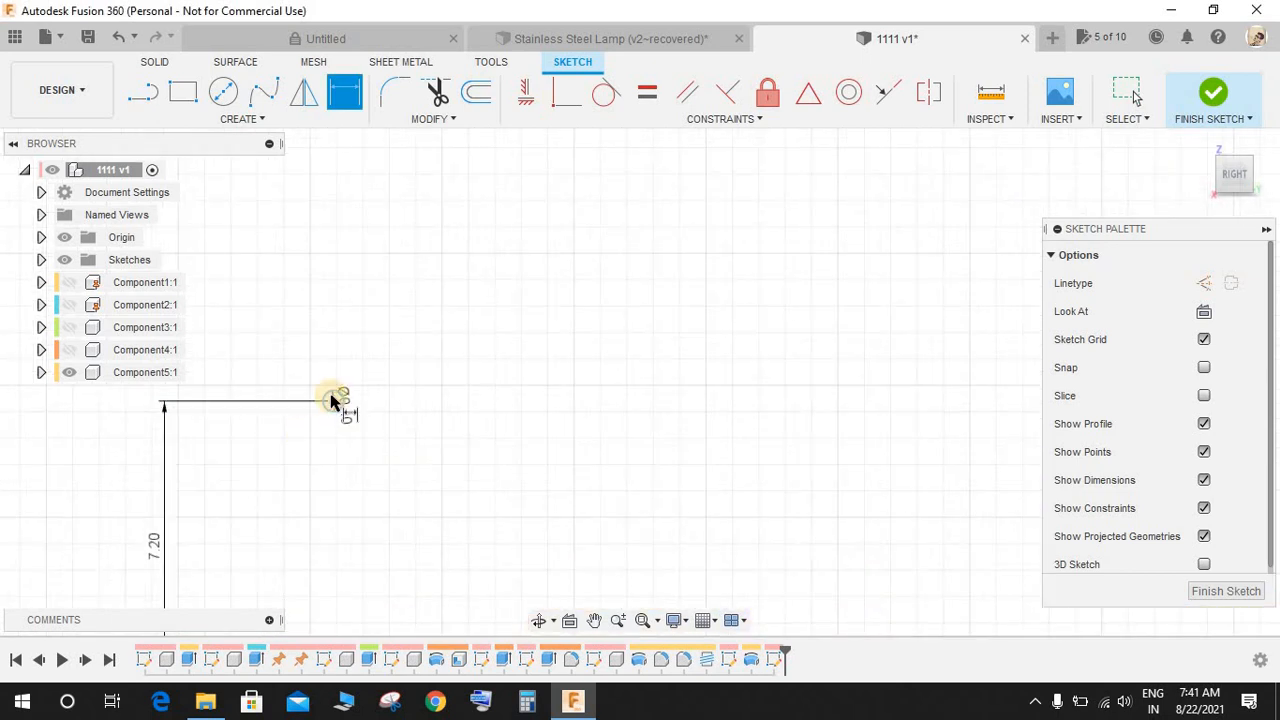
- Set the horizontal distance from the small circle to the threaded base's rod-side face edge to 79 mm and finish the sketch
scroll(333, 400, up, 2)
scroll(348, 437, up, 2)
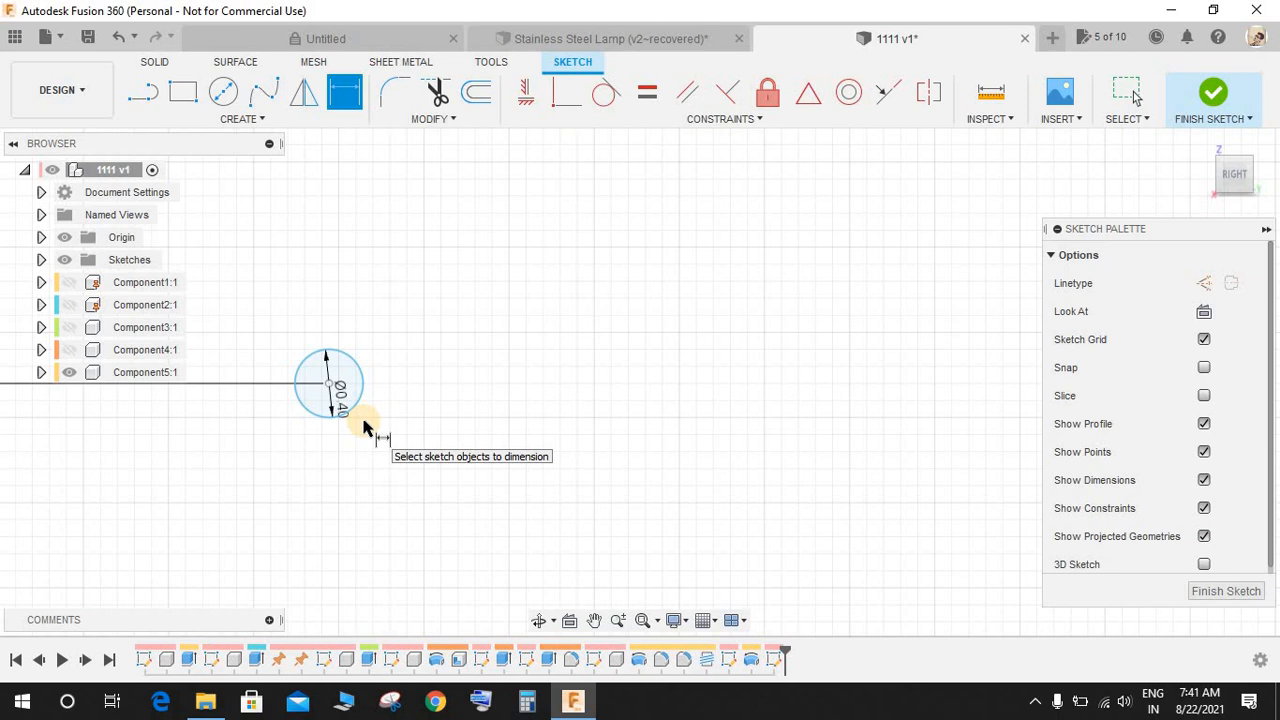
scroll(363, 427, down, 6)
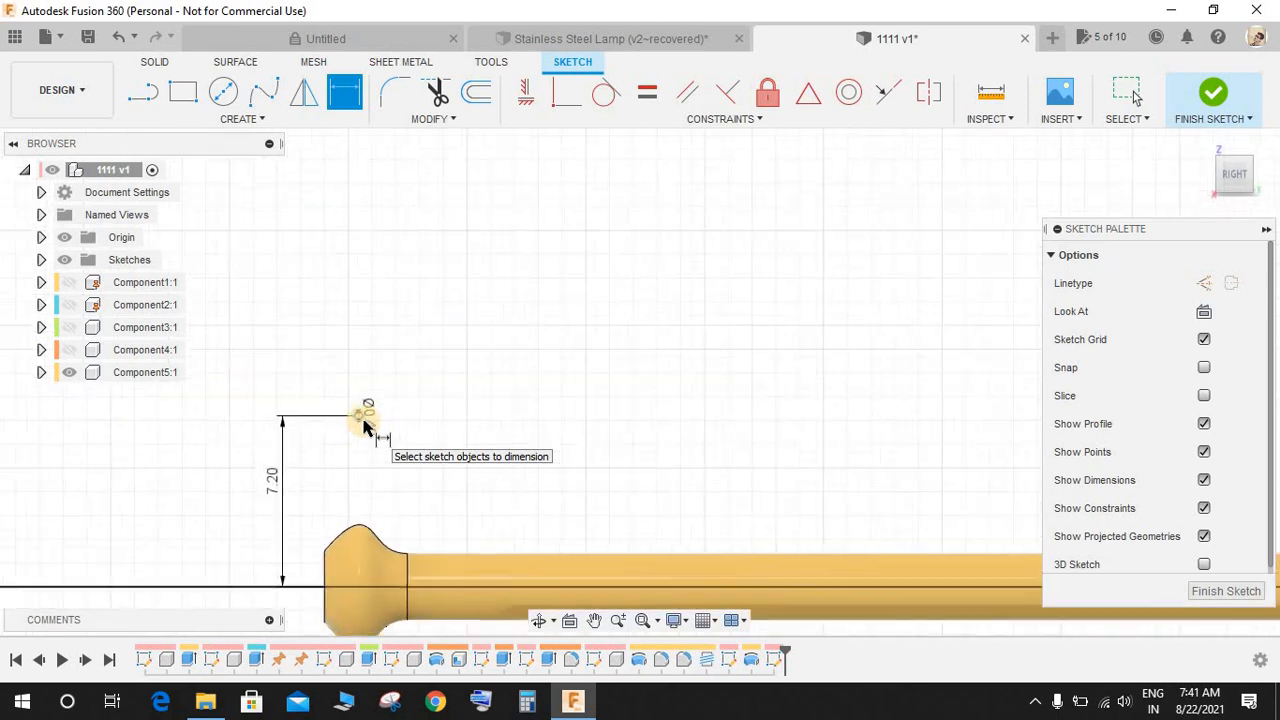
scroll(495, 455, down, 4)
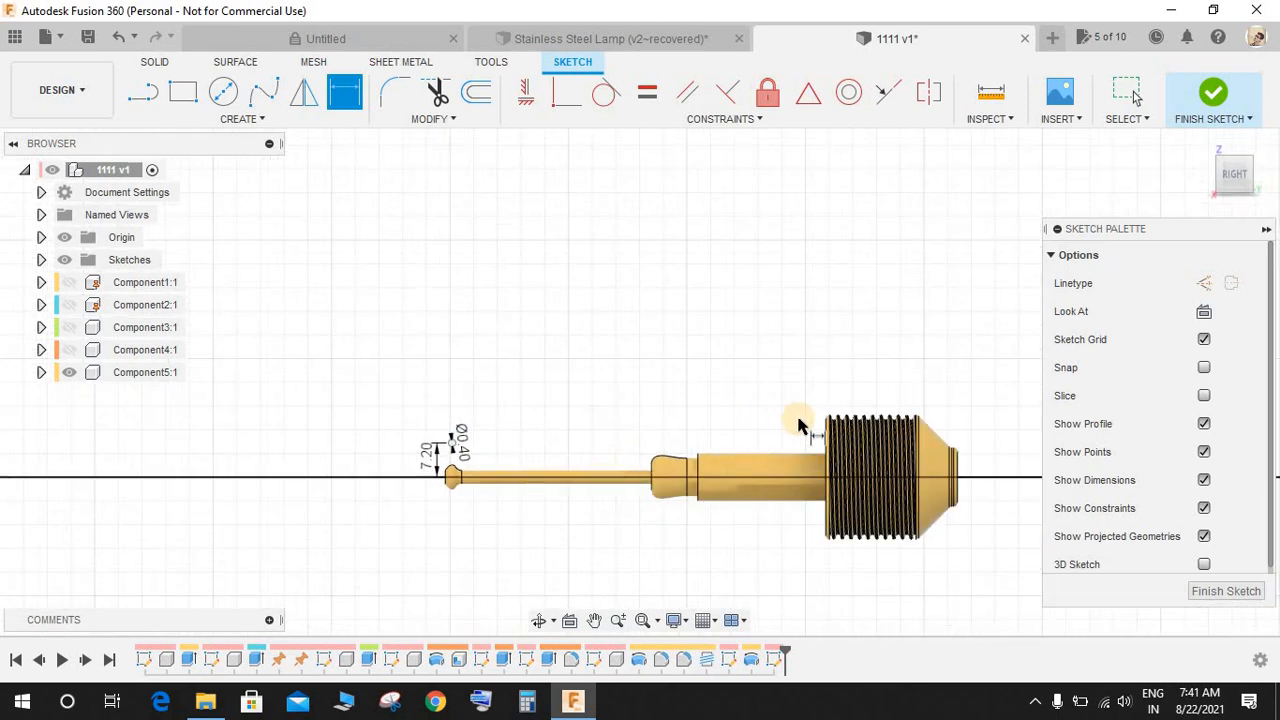
scroll(829, 423, up, 3)
scroll(447, 437, down, 4)
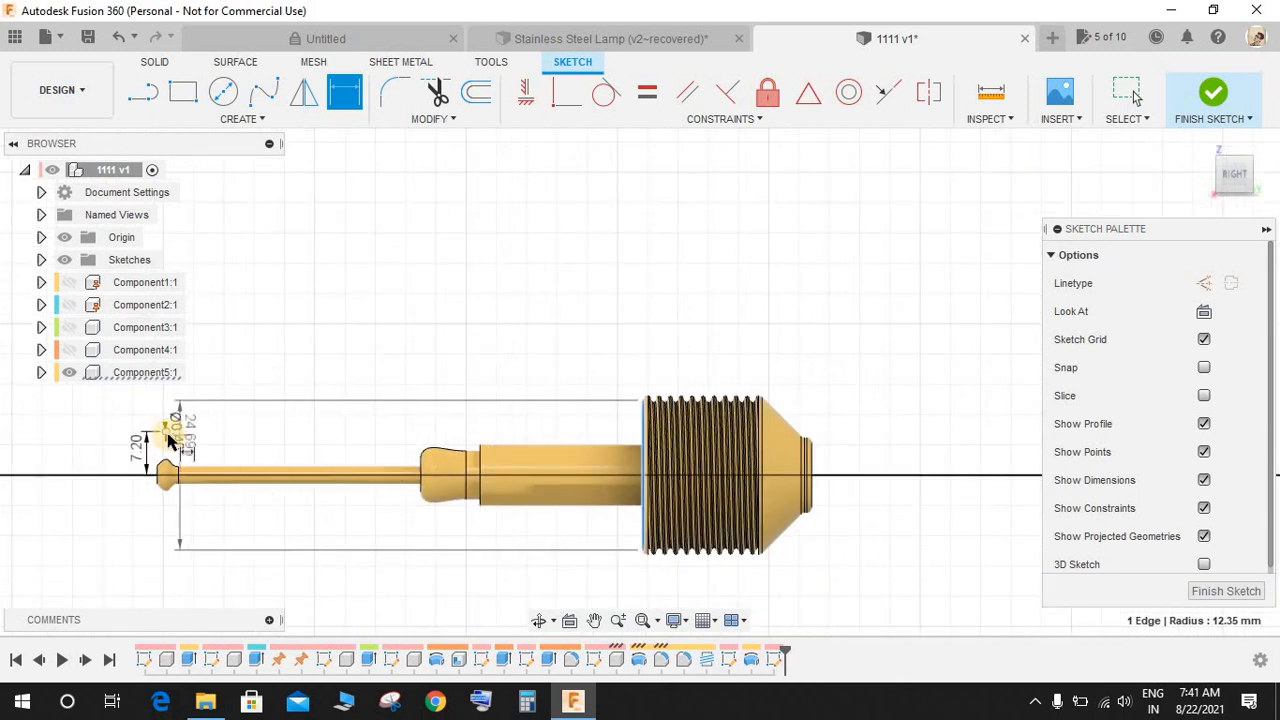
click(178, 418)
click(263, 403)
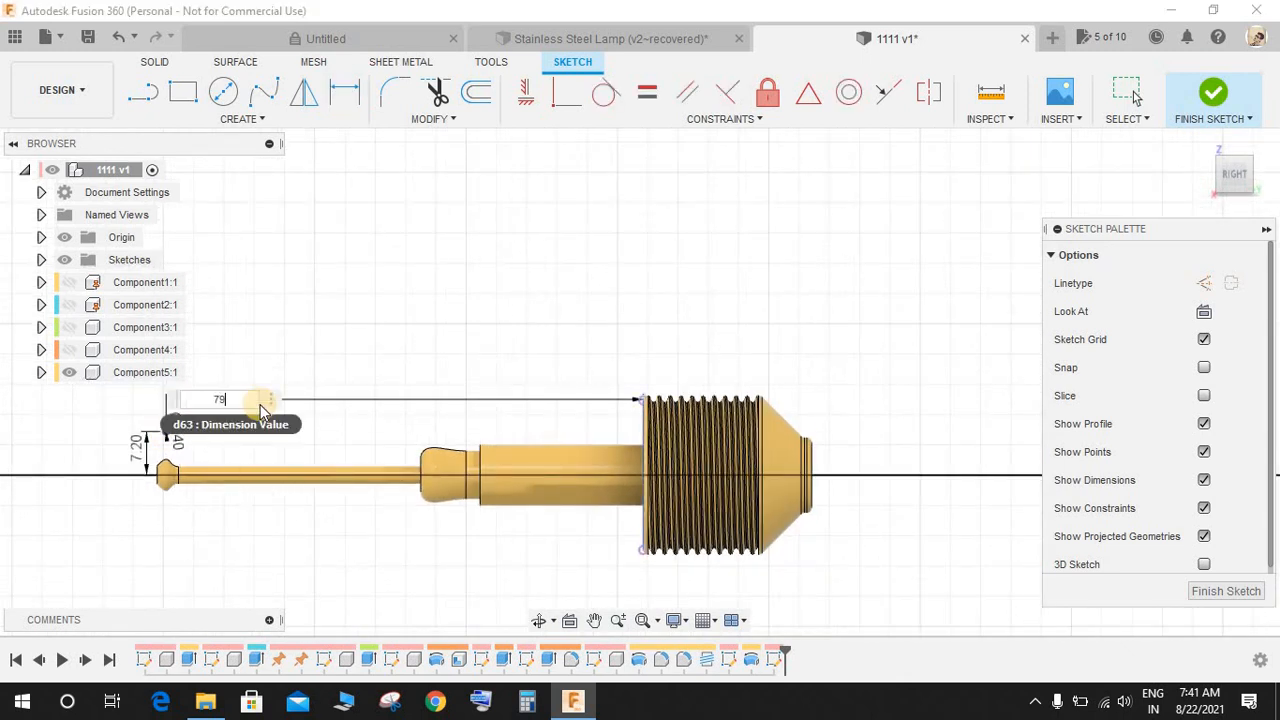
key(Return)
scroll(185, 480, up, 2)
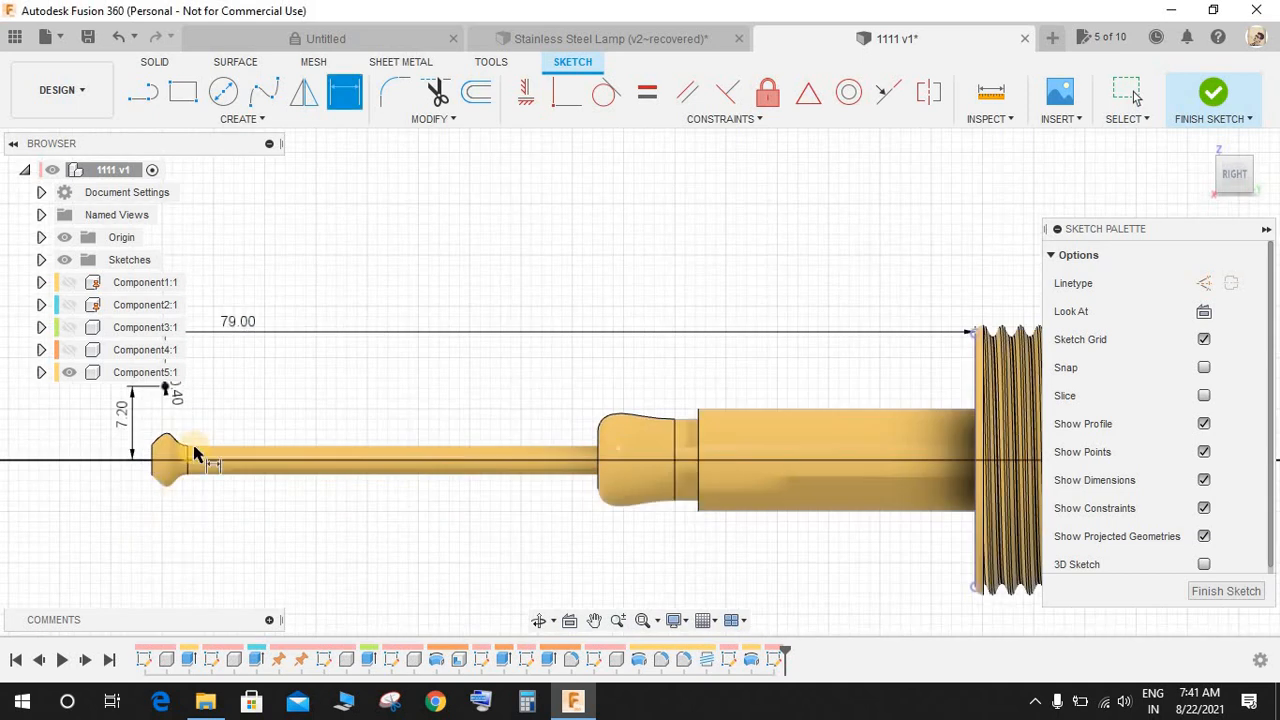
scroll(354, 423, down, 2)
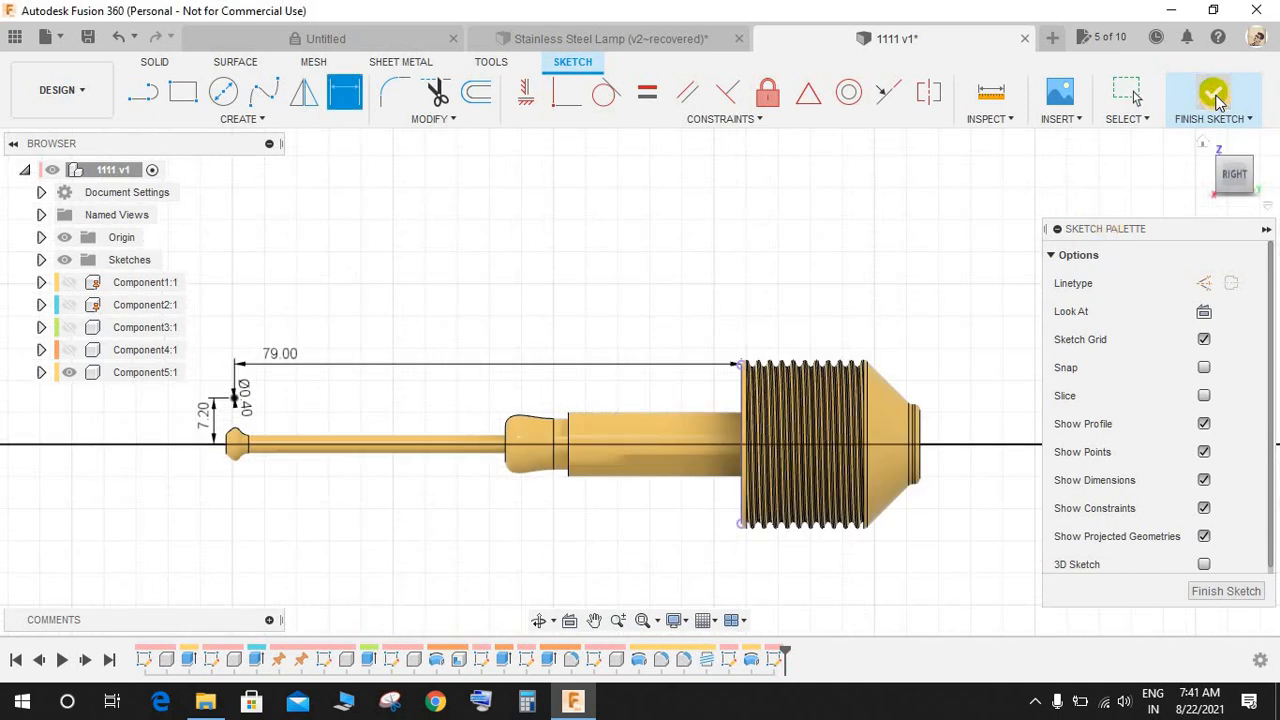
click(1216, 97)
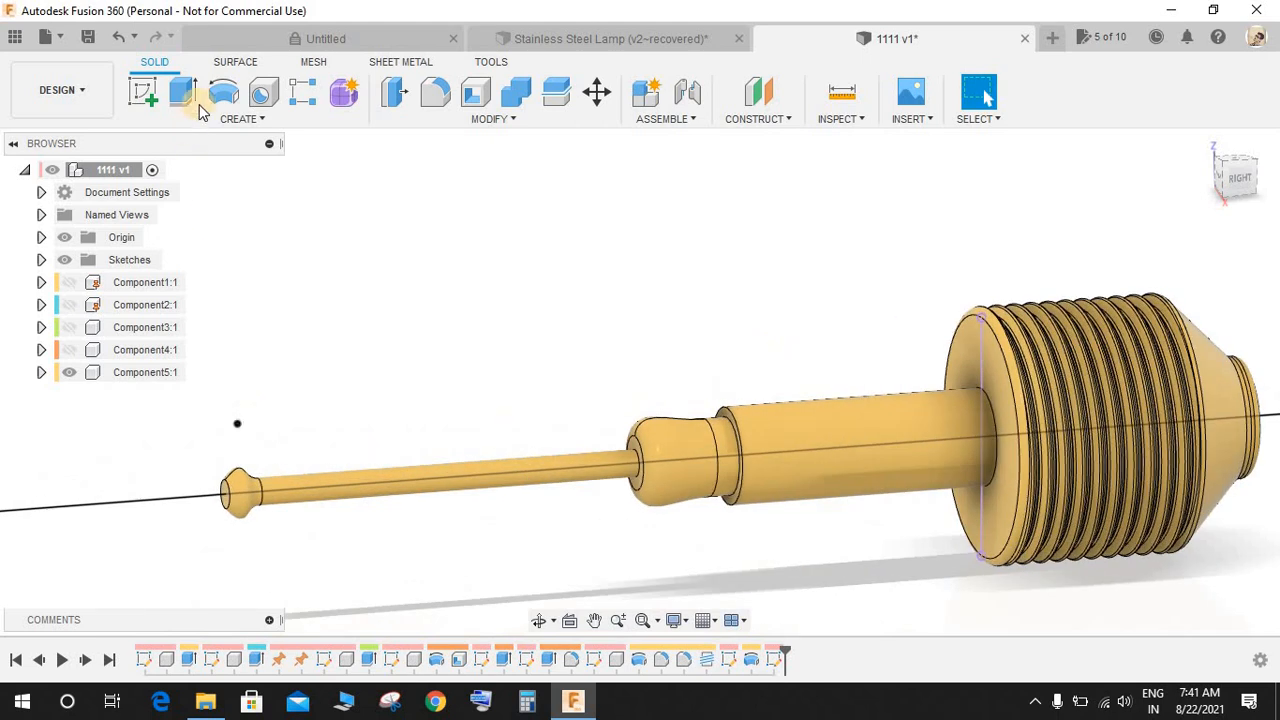
- Revolve the 0.4 mm circle 360 degrees about the rod's axis line as a new body, forming a thin ring around the tip
click(222, 93)
scroll(250, 410, up, 5)
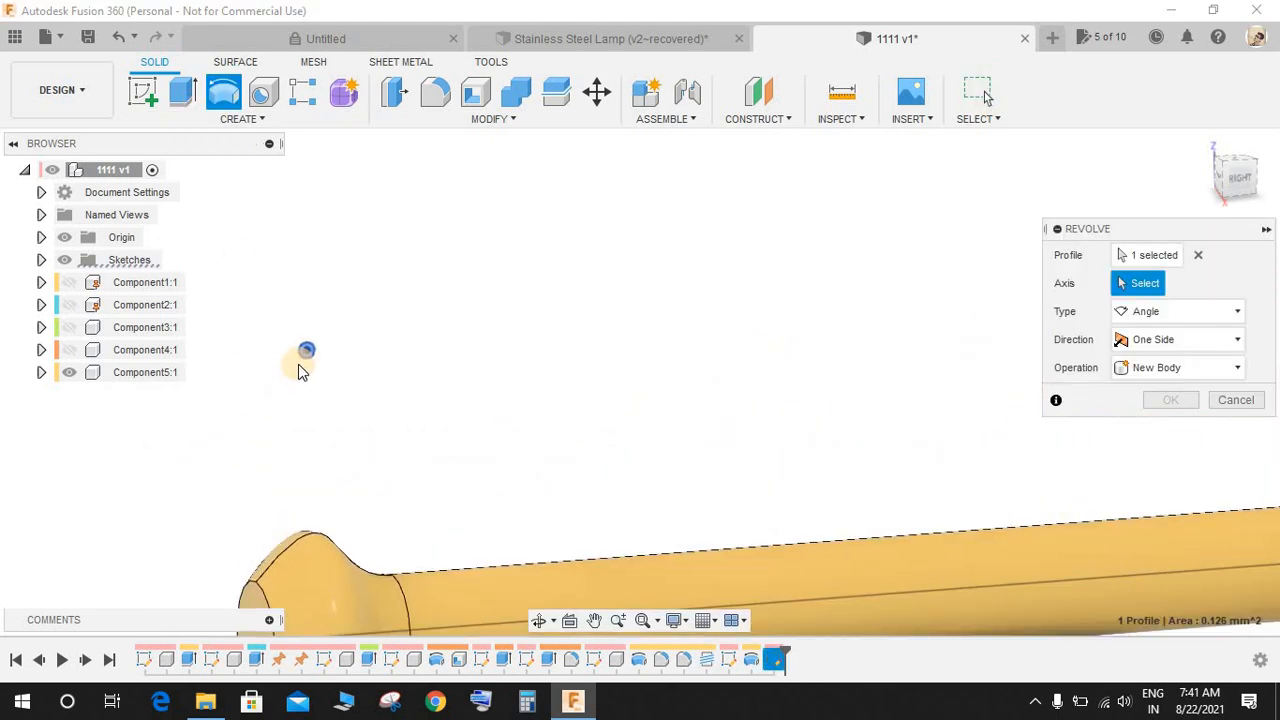
scroll(310, 345, up, 3)
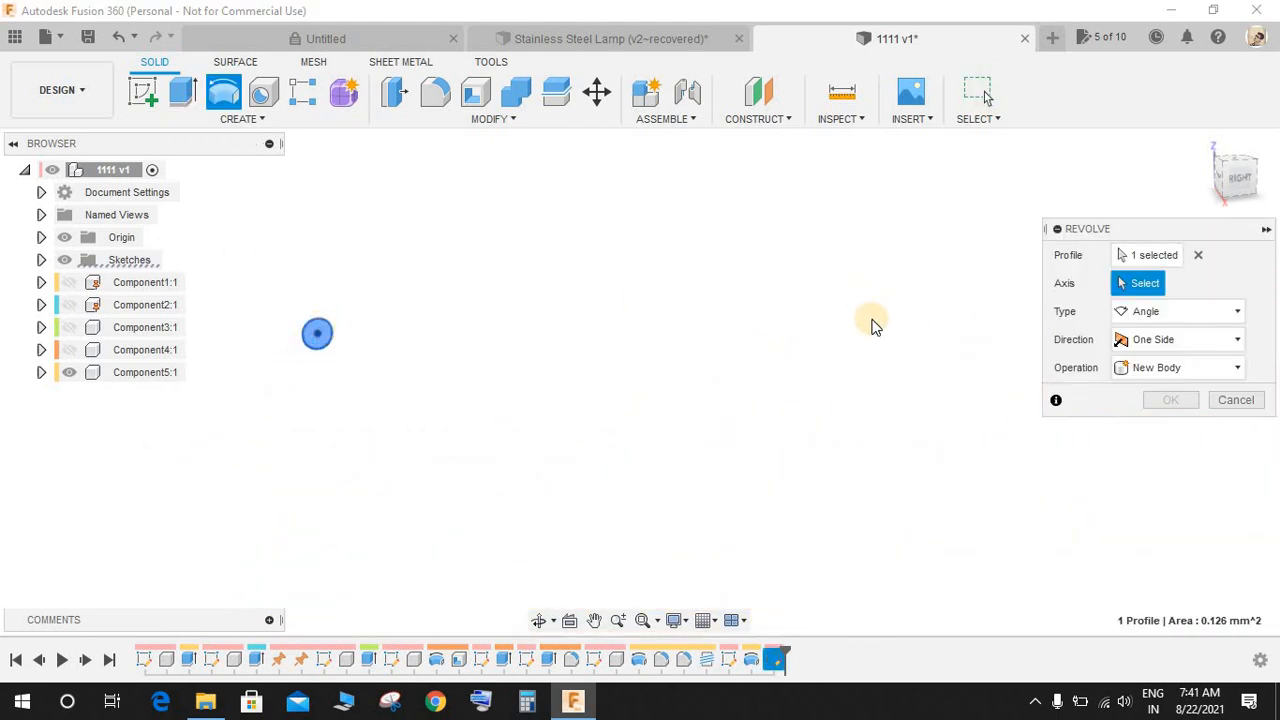
scroll(872, 326, down, 4)
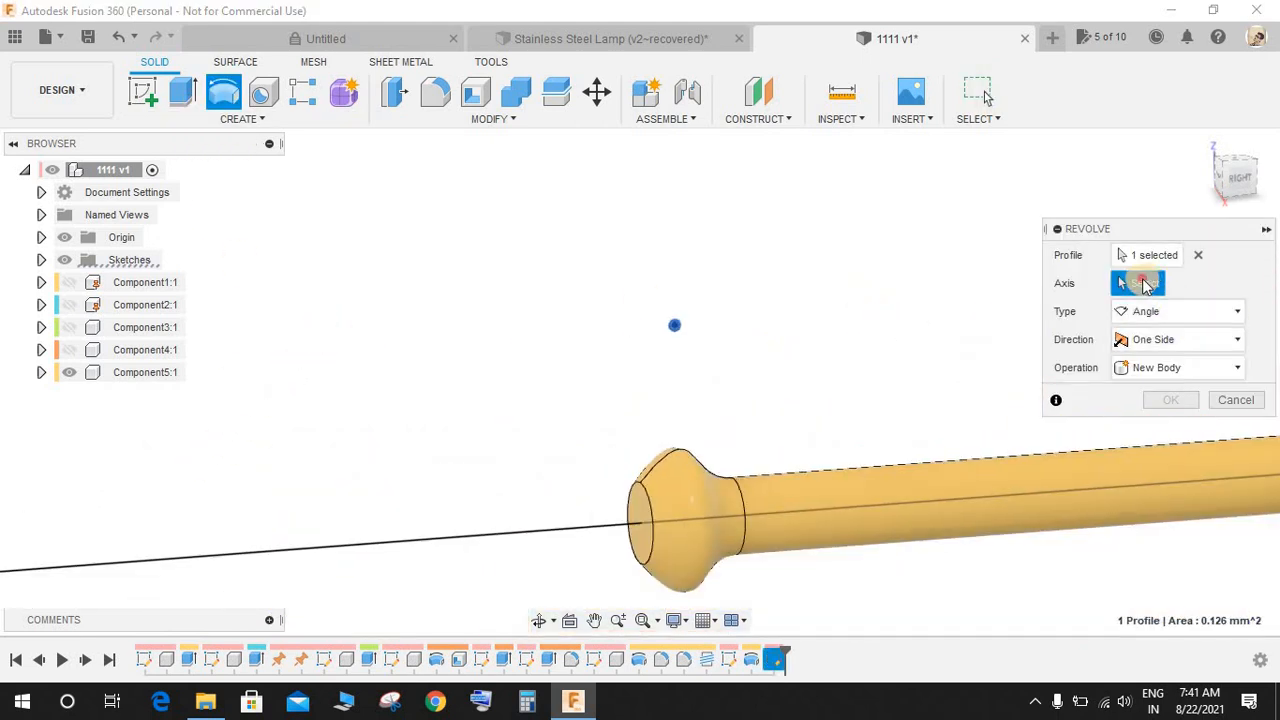
click(617, 528)
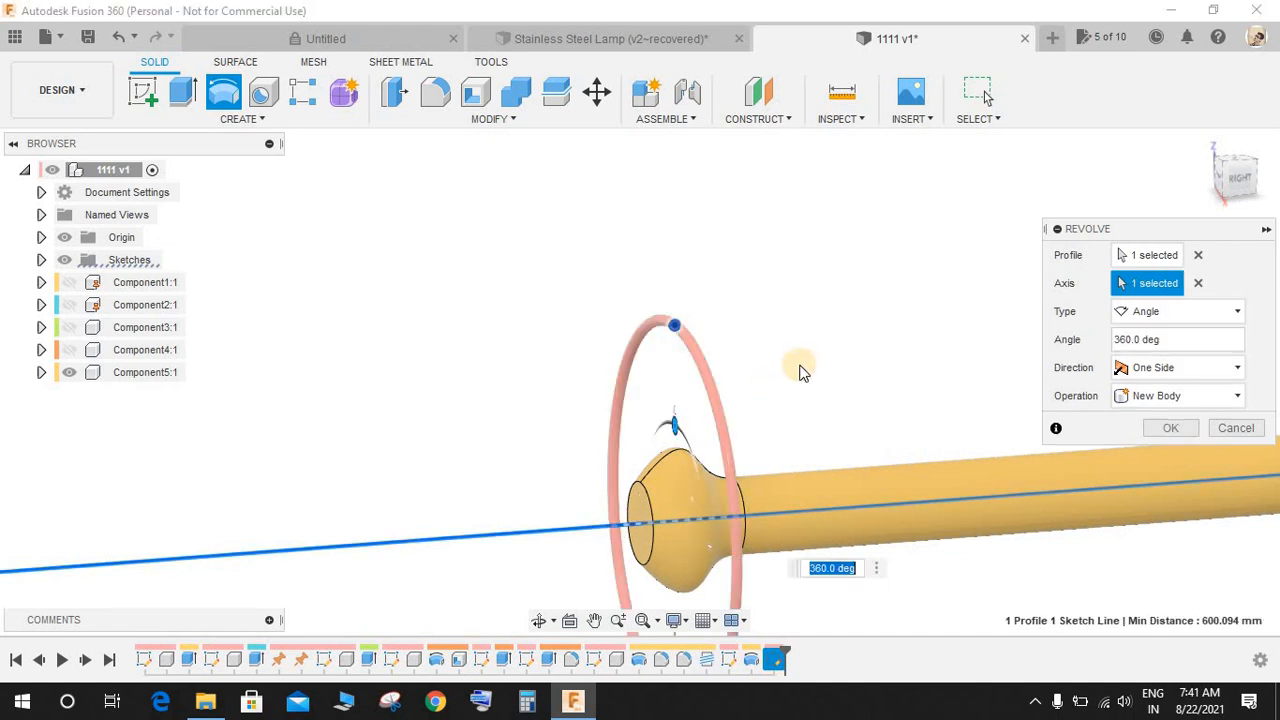
click(1160, 396)
click(1163, 484)
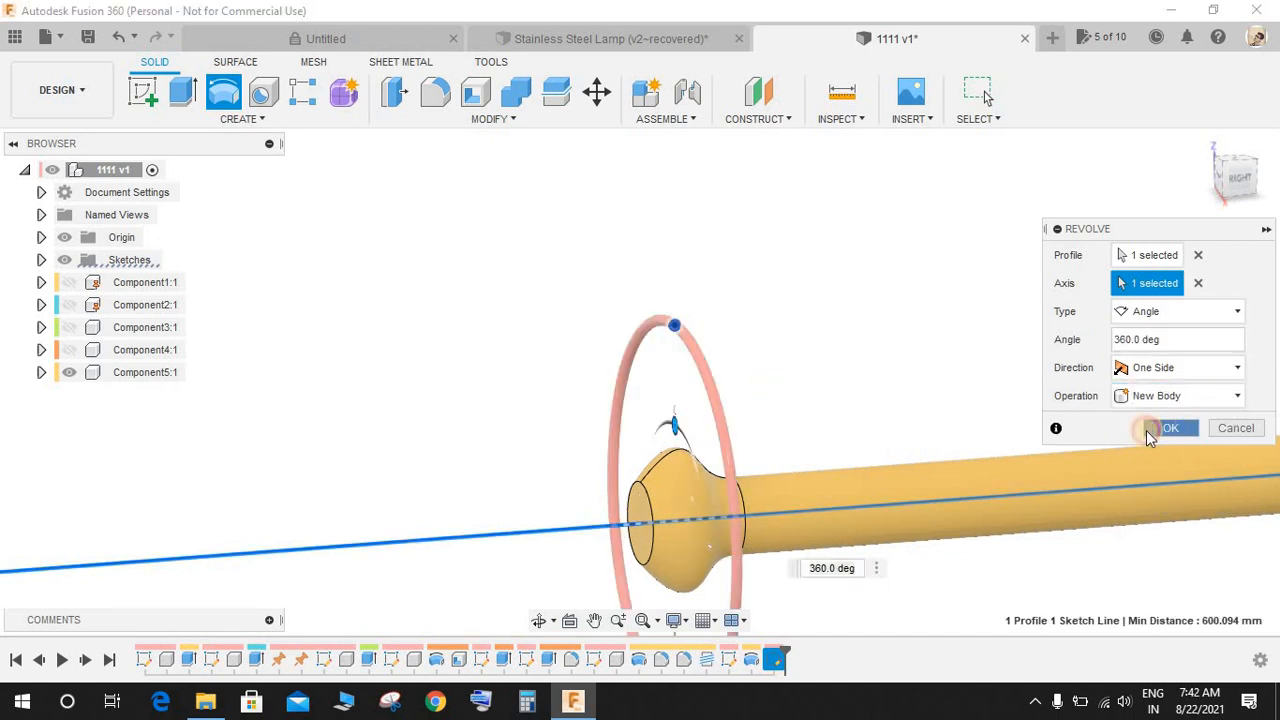
click(1165, 428)
scroll(886, 378, down, 5)
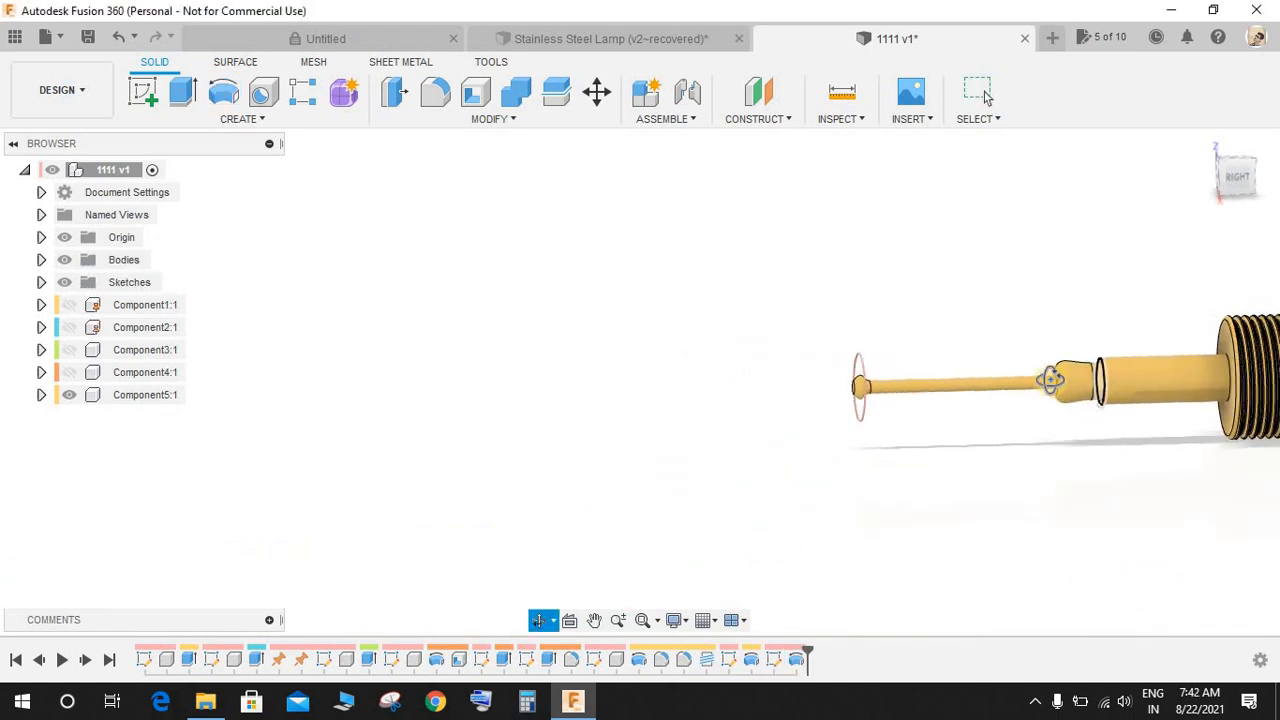
- Start a new sketch on the vertical YZ origin plane, with the ring and the rod's rounded tip in view
mouse_move(1050, 380)
shift+middle_down()
mouse_move(1085, 403)
mouse_move(1051, 360)
shift+middle_up()
scroll(1143, 360, up, 5)
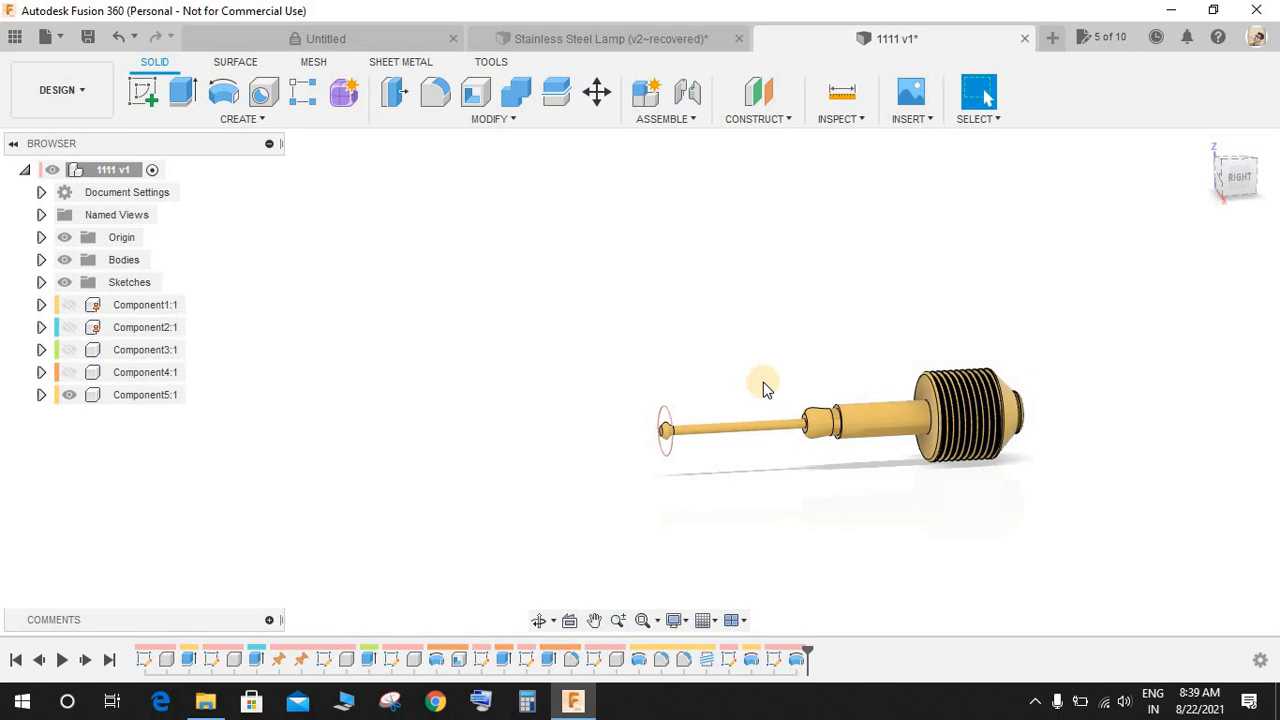
shift+middle_drag(763, 382, 691, 480)
shift+middle_drag(863, 466, 570, 437)
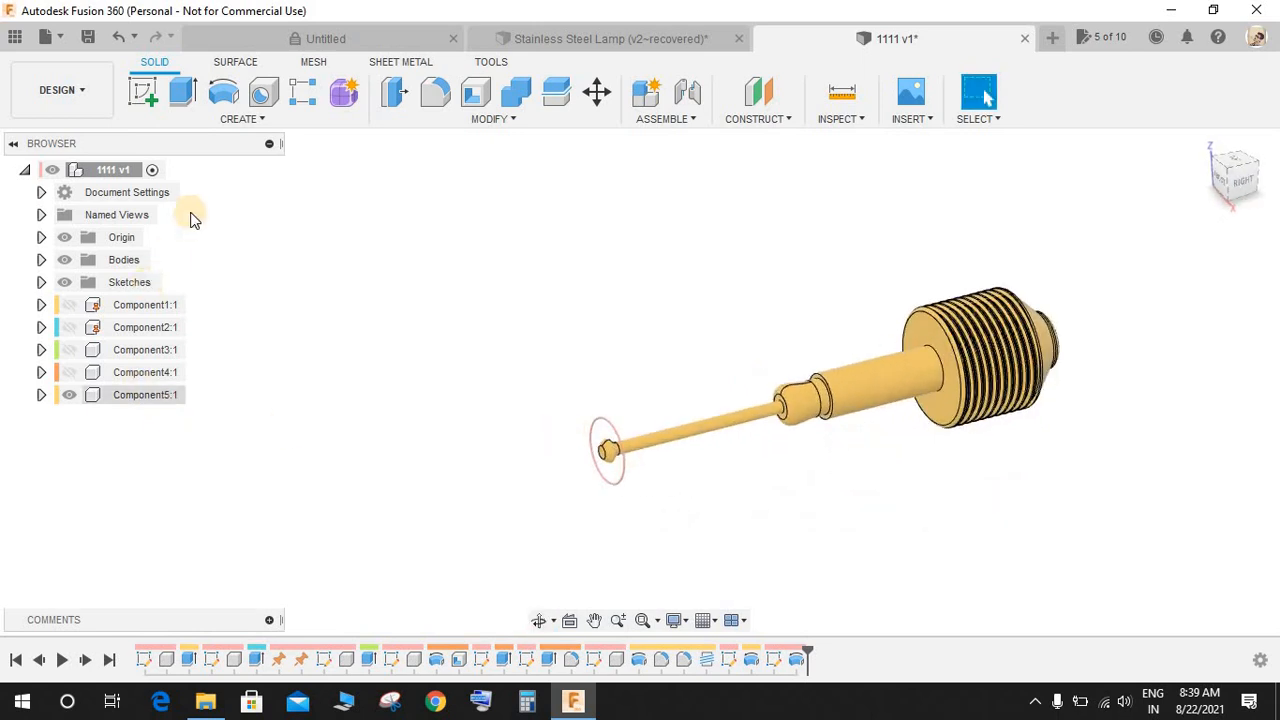
click(143, 92)
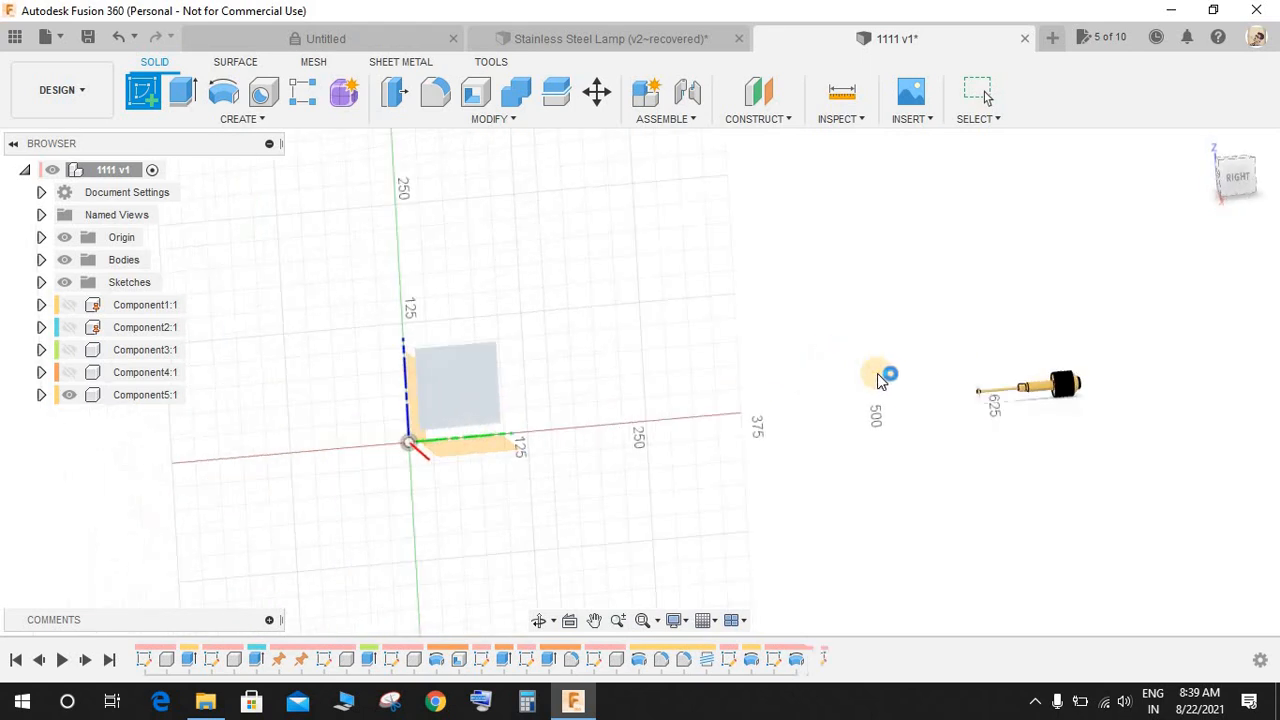
click(880, 380)
scroll(551, 400, up, 10)
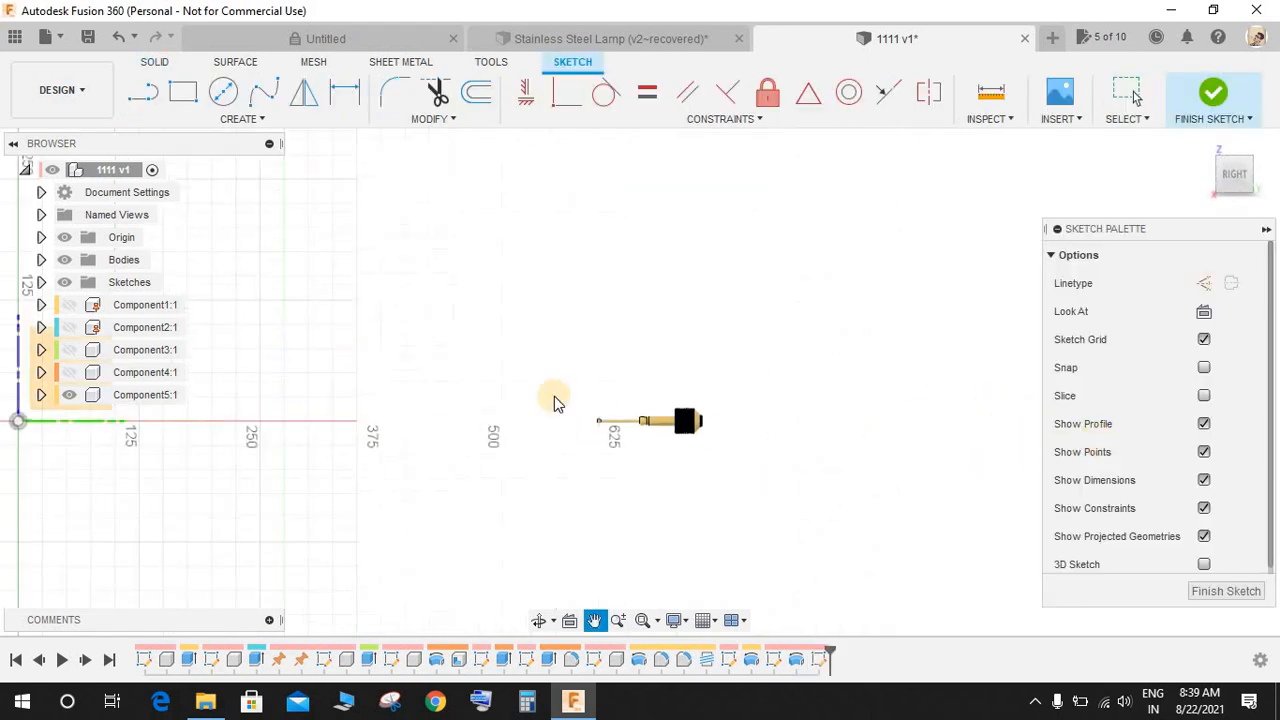
scroll(514, 397, up, 5)
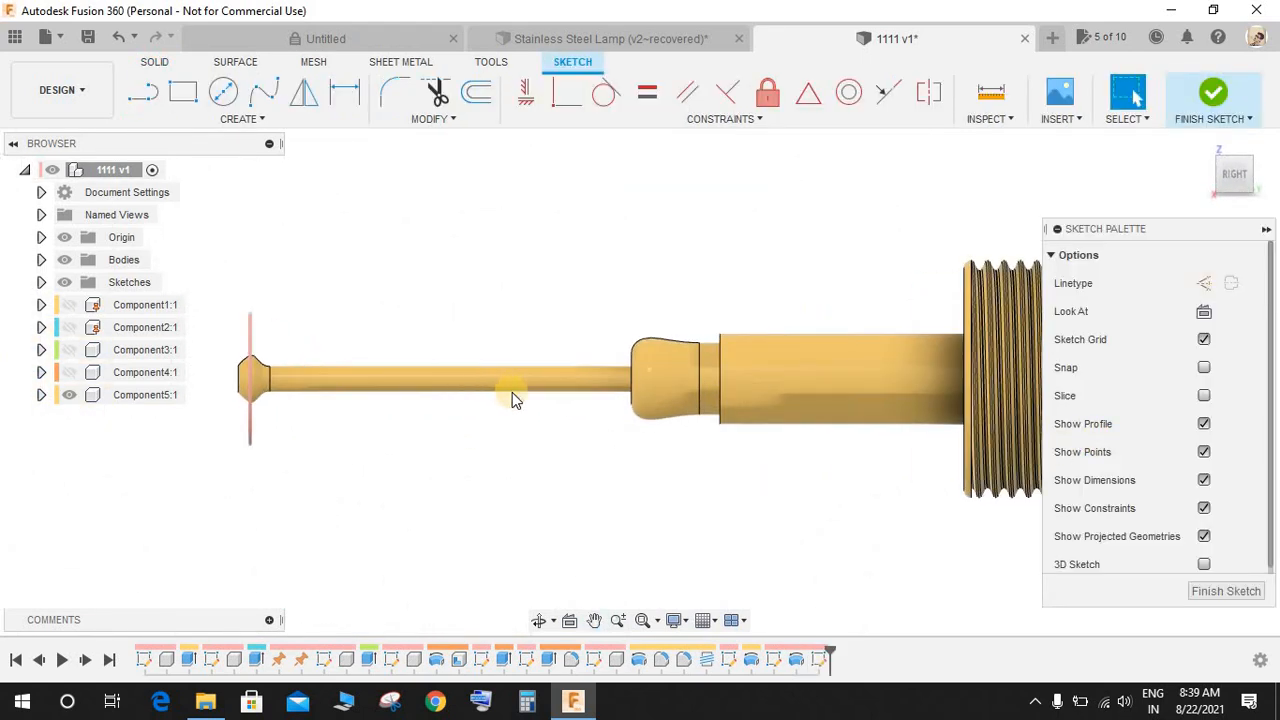
middle_drag(735, 382, 804, 409)
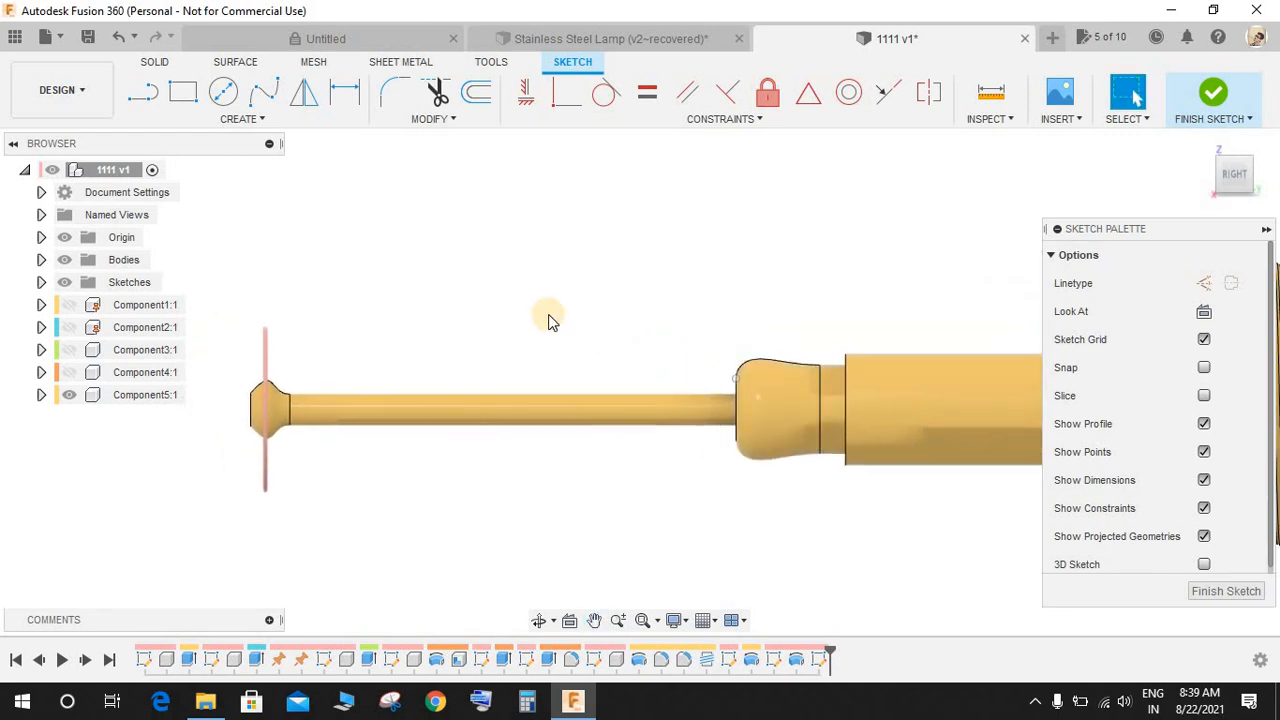
- Project the thin ring's face into the sketch with the projection link kept on
scroll(270, 340, up, 3)
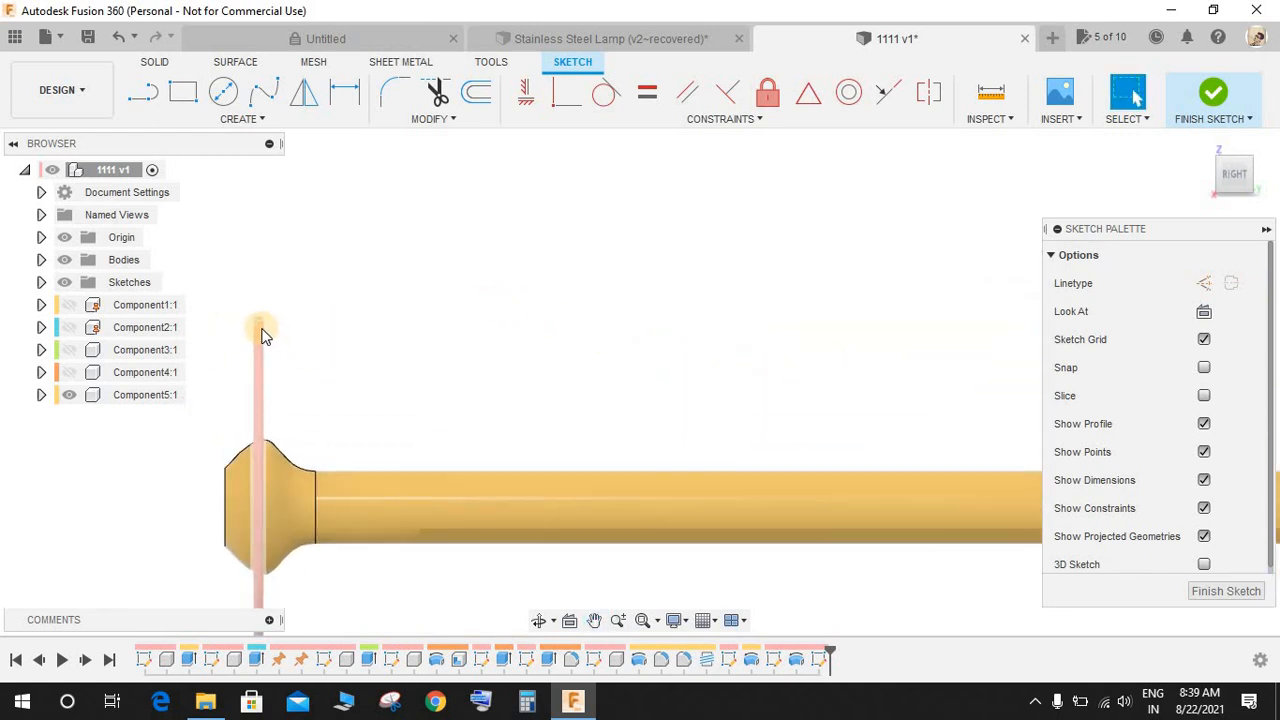
key(p)
click(262, 337)
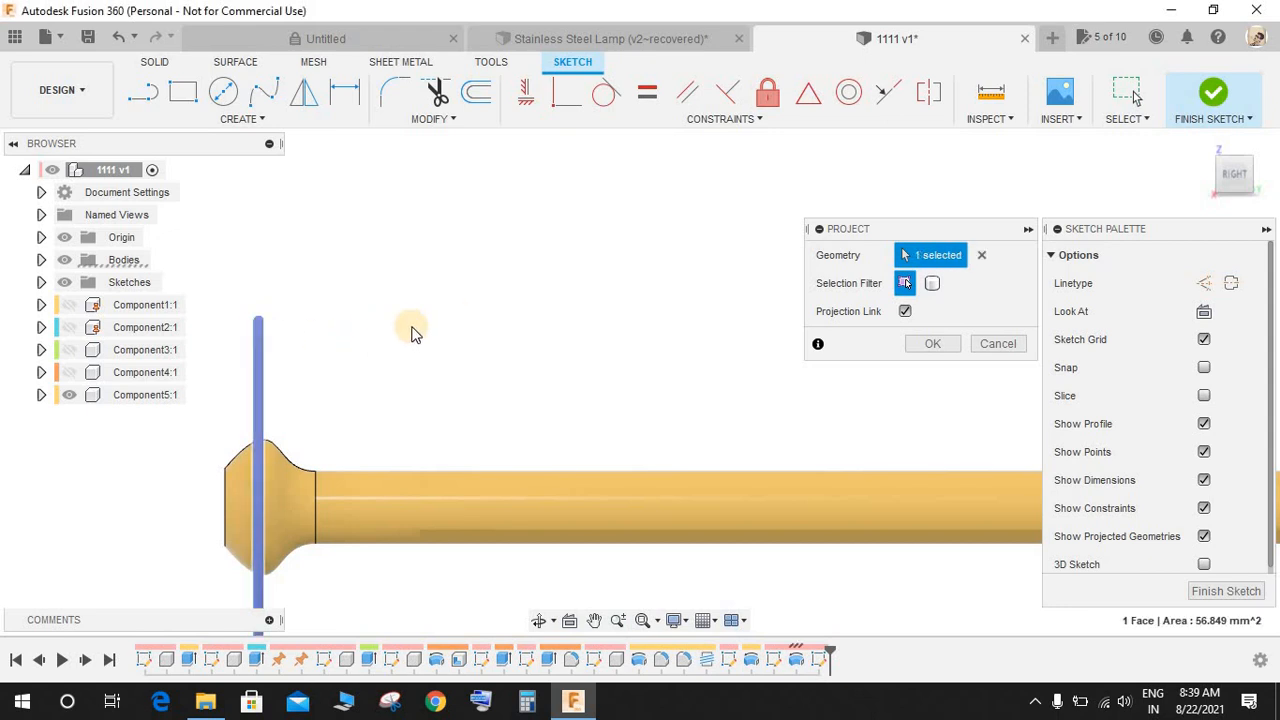
click(932, 344)
scroll(474, 372, up, 3)
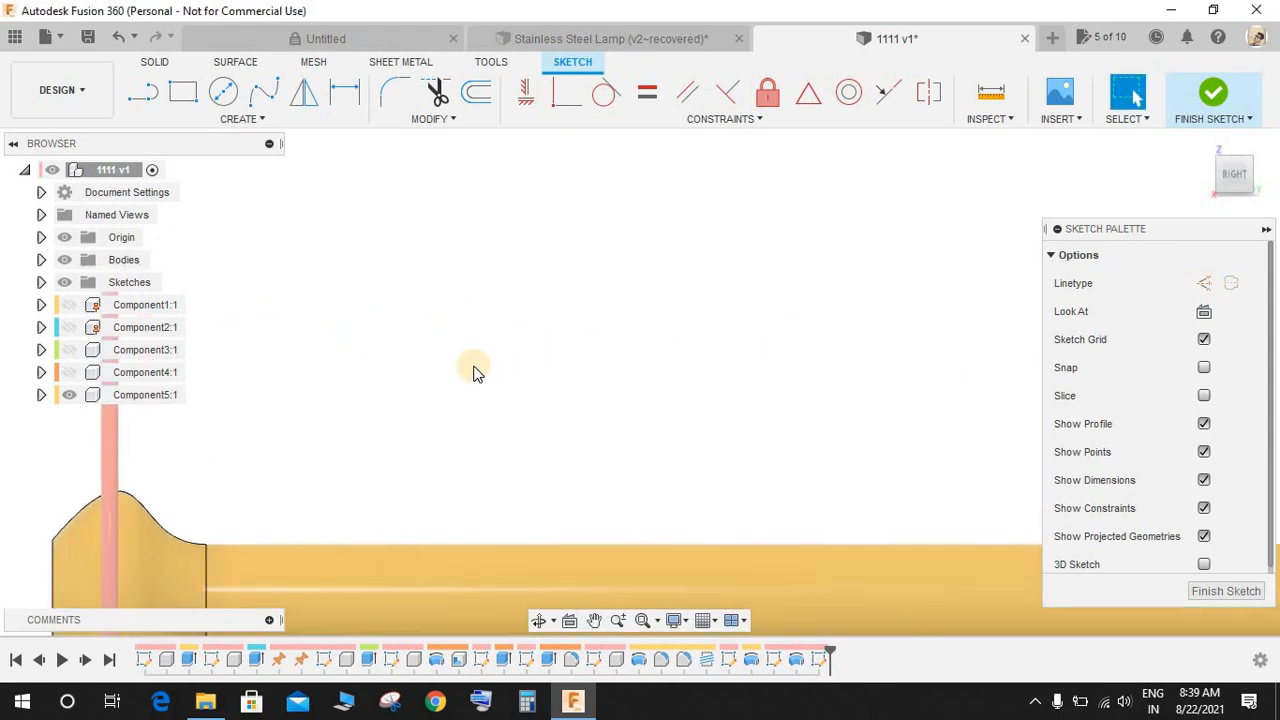
scroll(474, 372, down, 3)
click(267, 338)
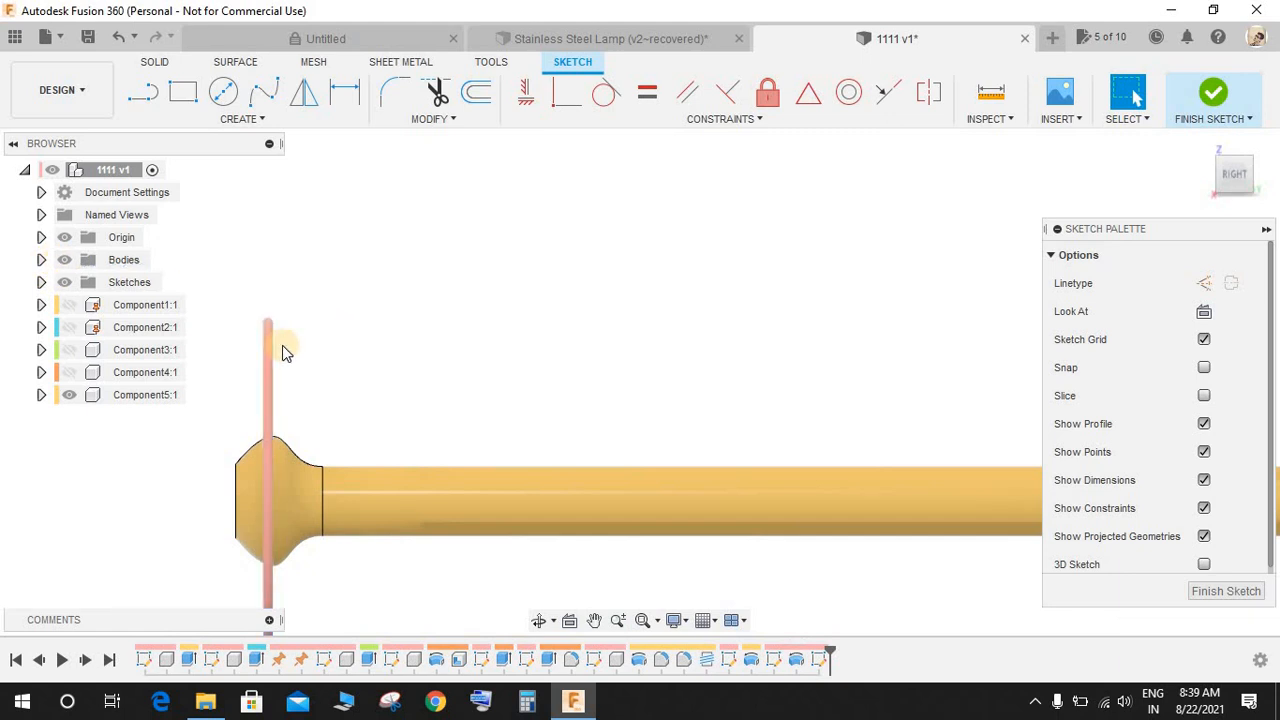
scroll(282, 345, down, 2)
scroll(285, 340, up, 2)
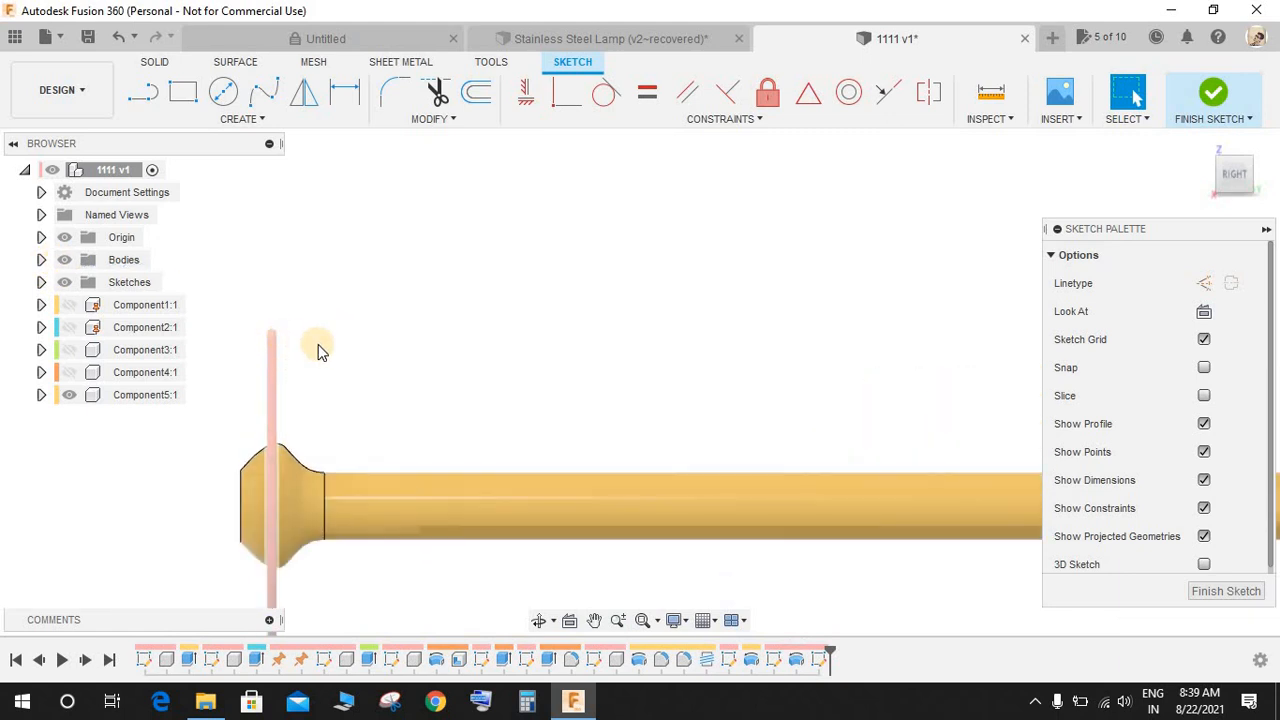
- Draw a vertical line about 16 mm long through the ring, from its uppermost point to just below its lower edge
click(143, 92)
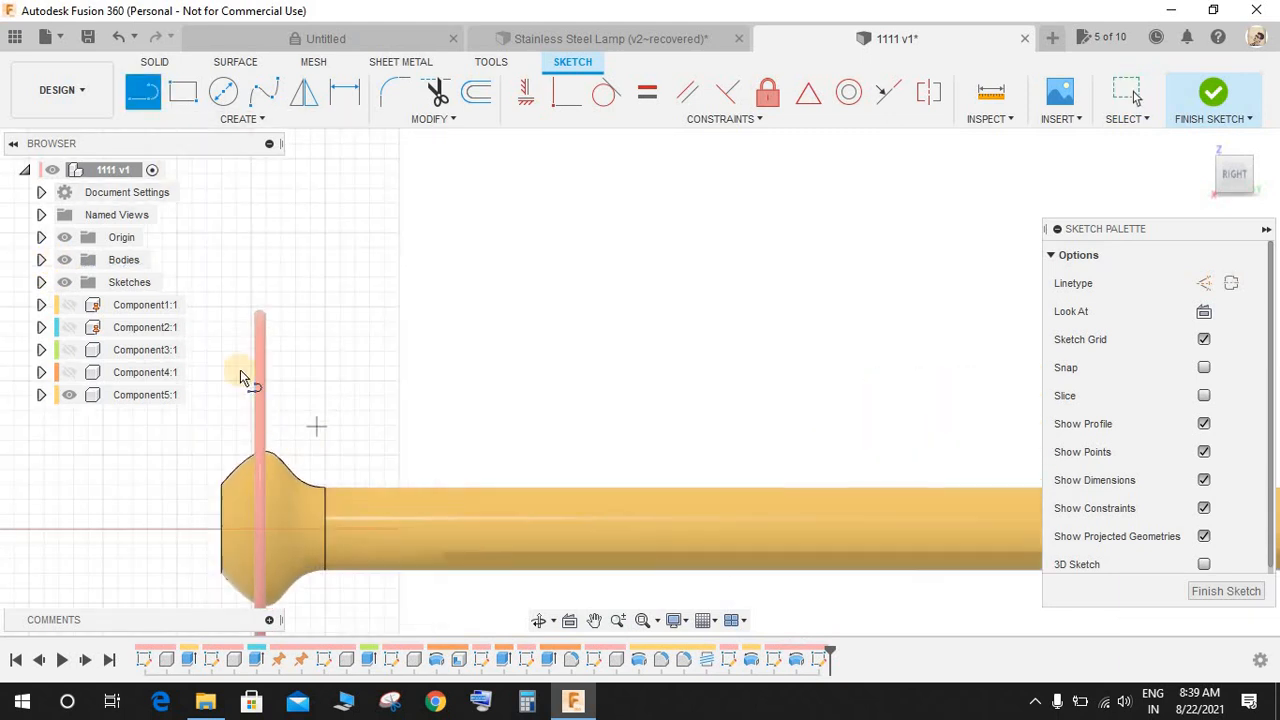
scroll(257, 330, up, 3)
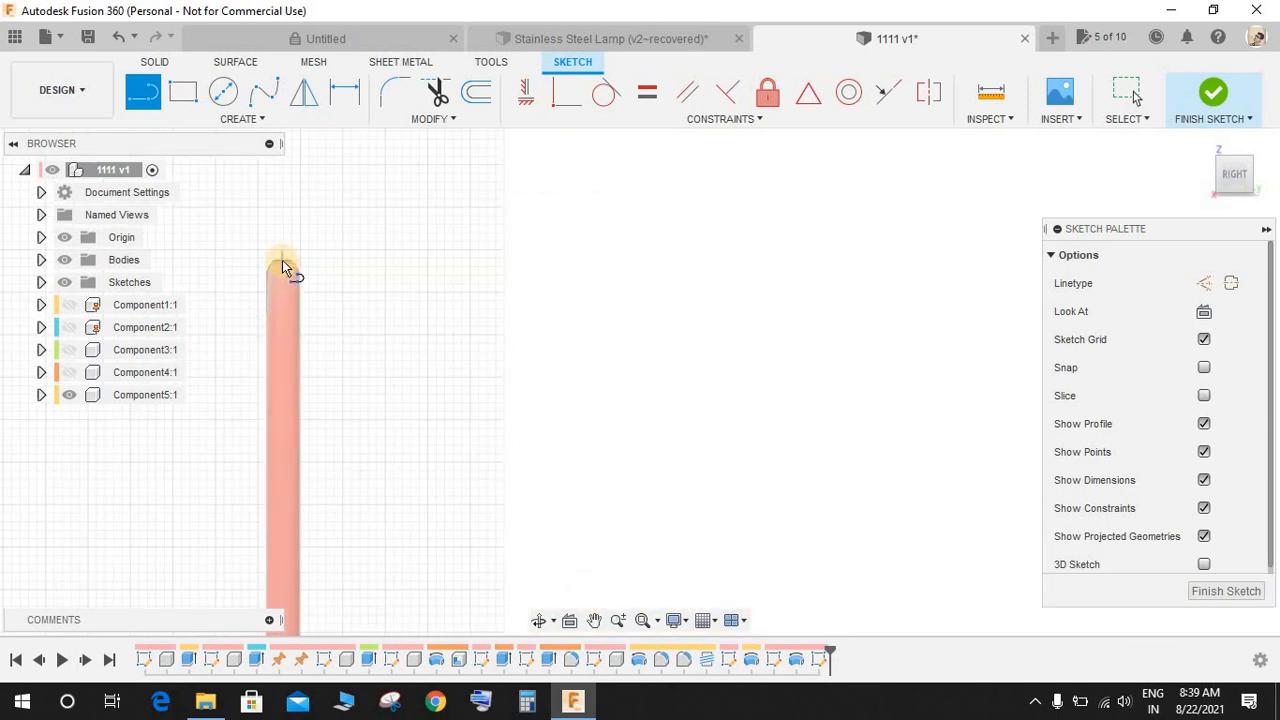
click(282, 263)
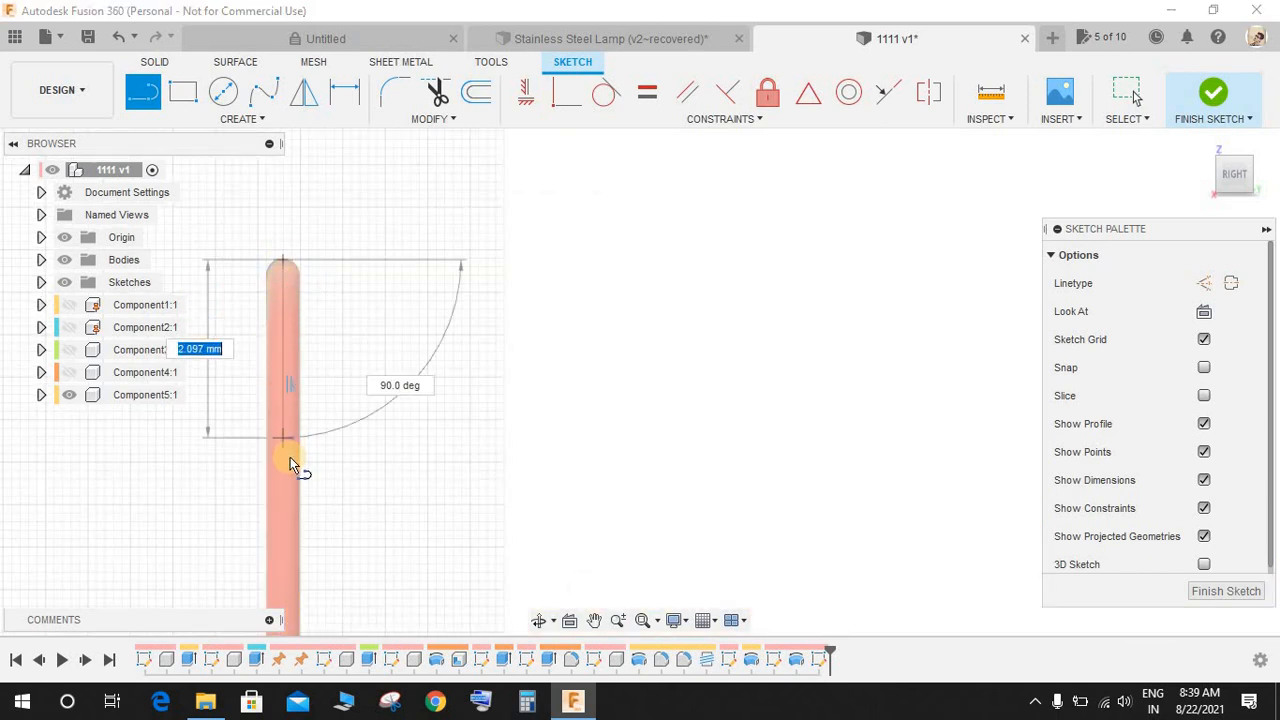
scroll(294, 480, up, 1)
scroll(294, 480, down, 3)
scroll(295, 483, down, 3)
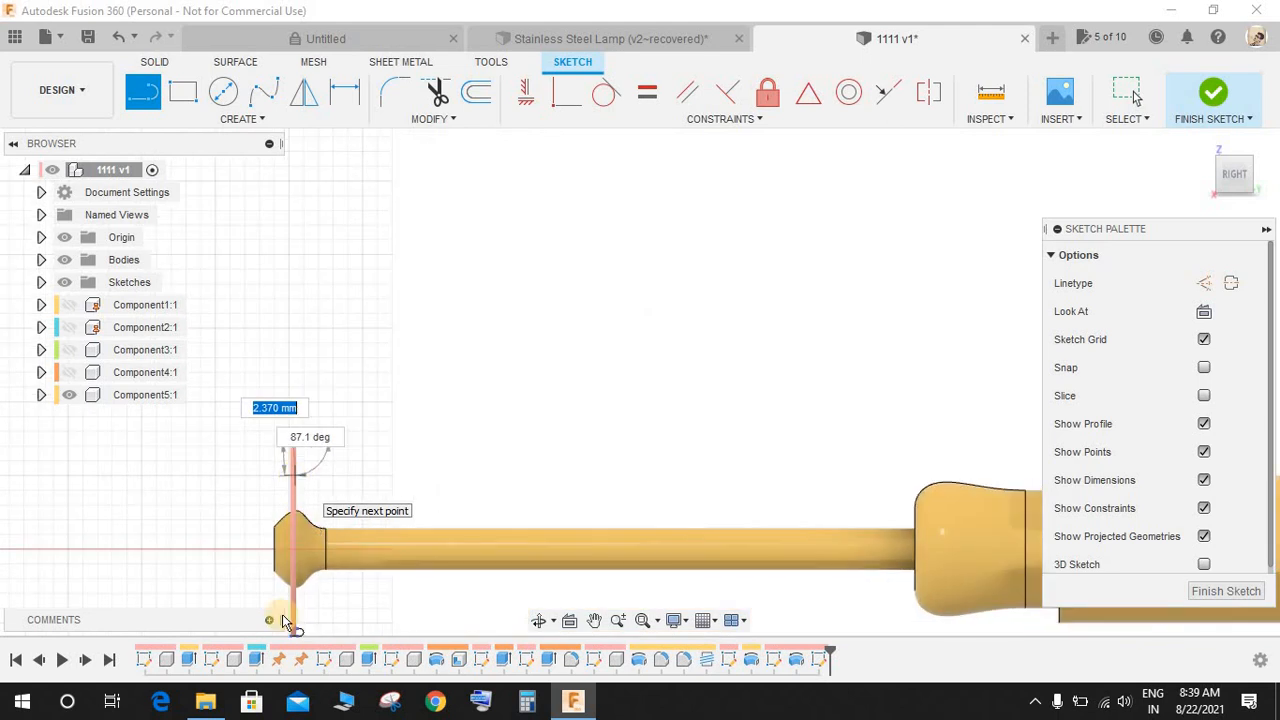
scroll(271, 509, up, 2)
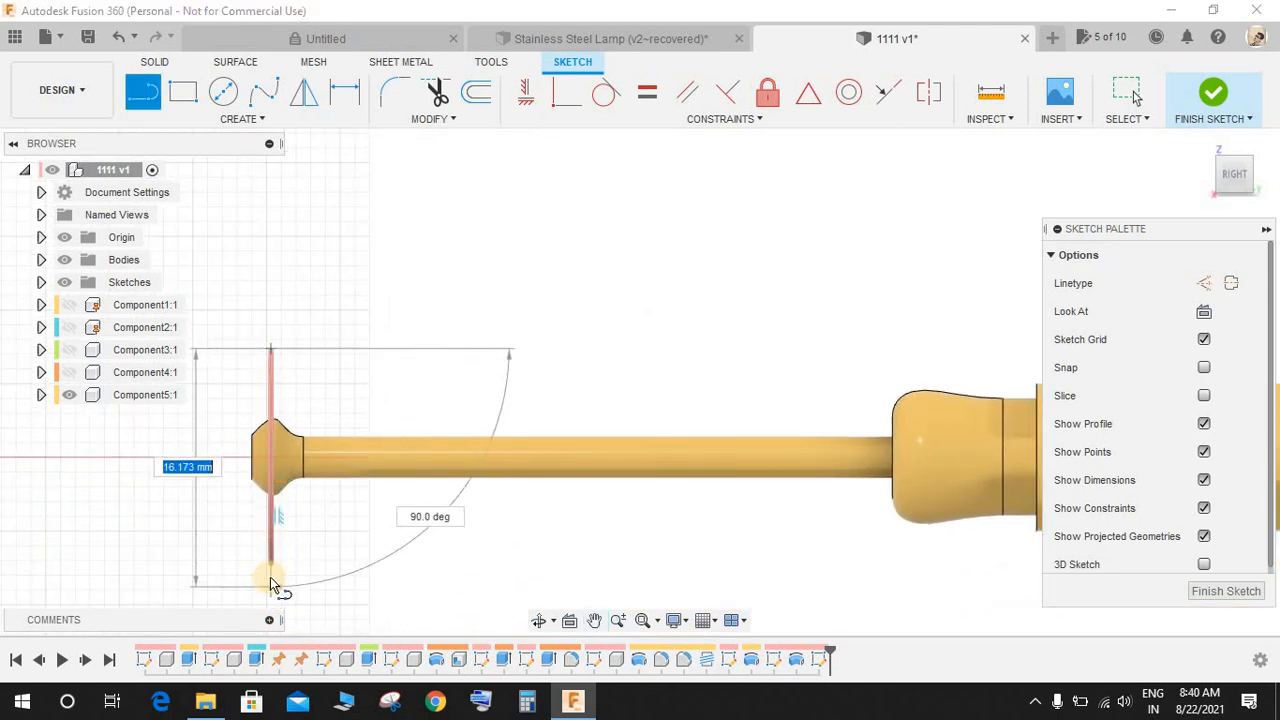
key(Escape)
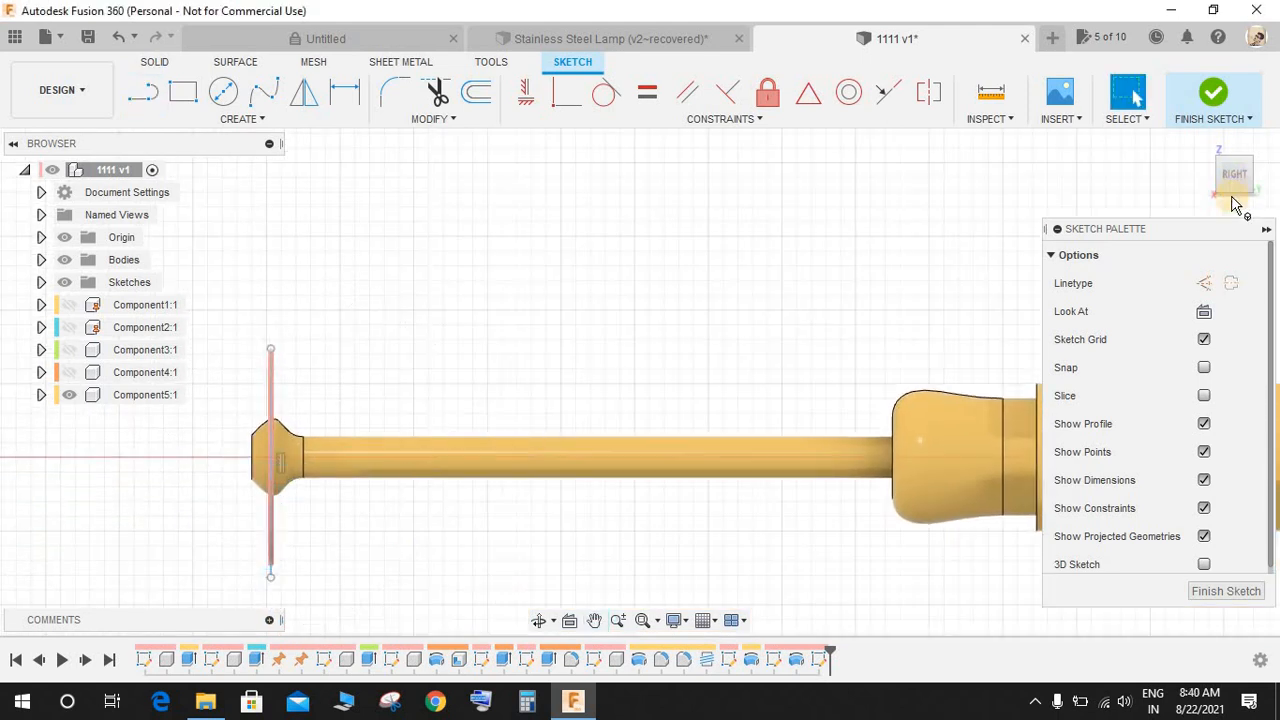
- Slice the model at the sketch plane and project the ring's face at its upper cut section into the sketch
click(1204, 396)
scroll(275, 365, down, 2)
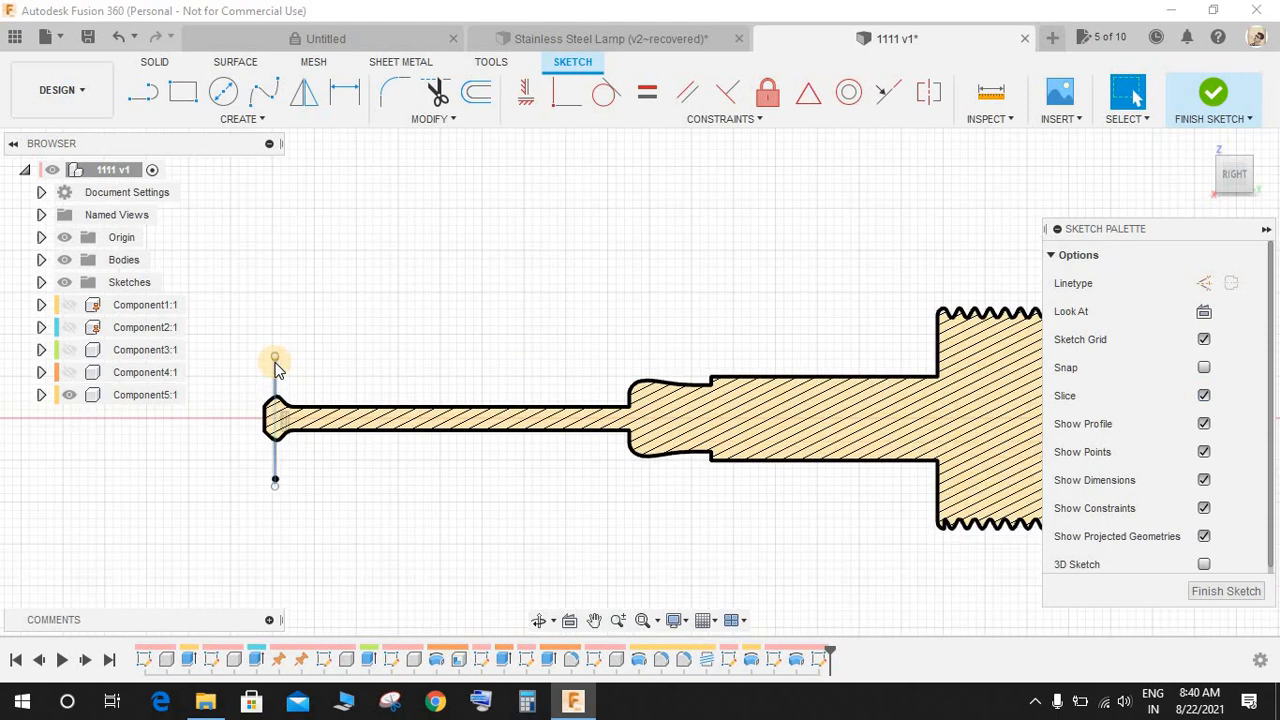
scroll(274, 363, up, 1)
scroll(272, 360, up, 6)
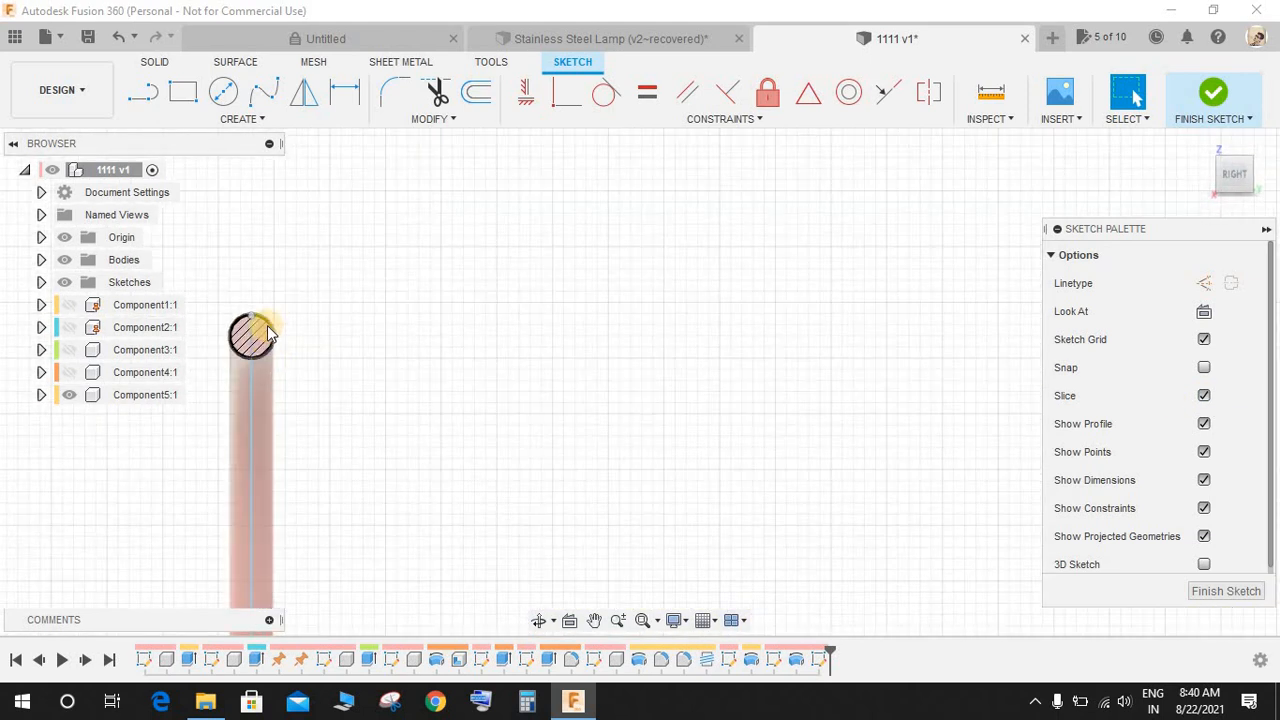
key(p)
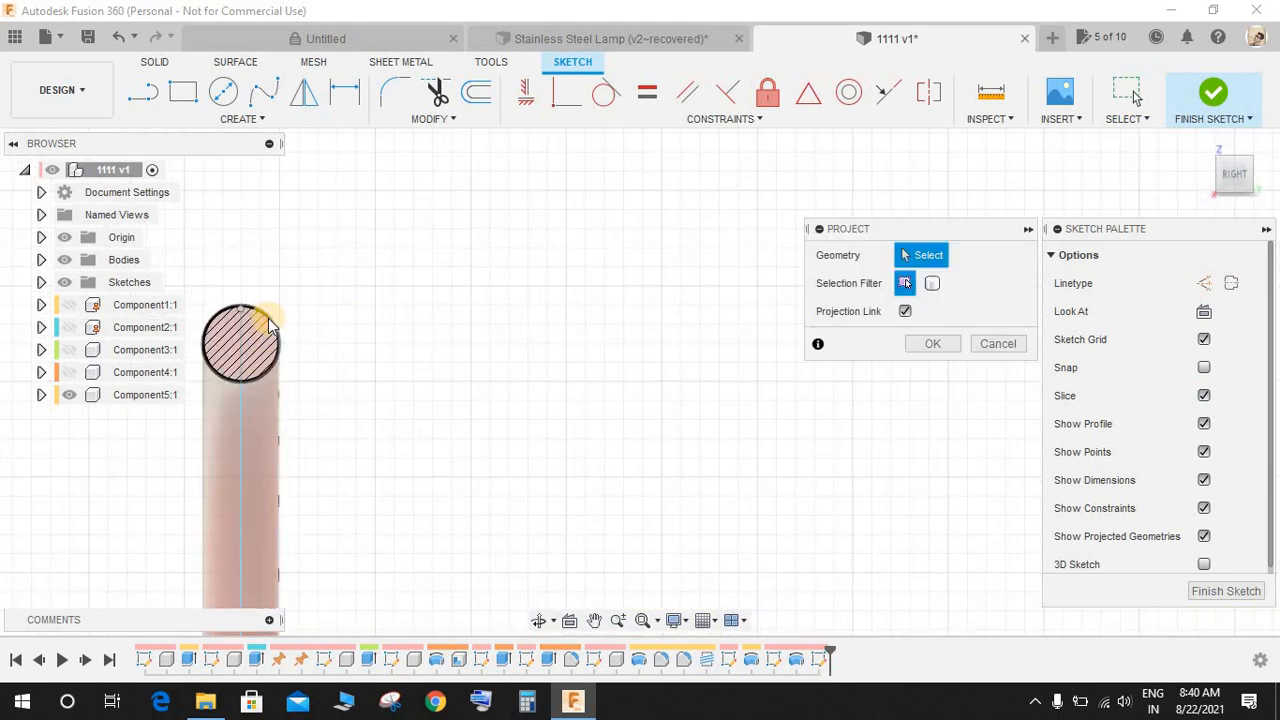
click(940, 344)
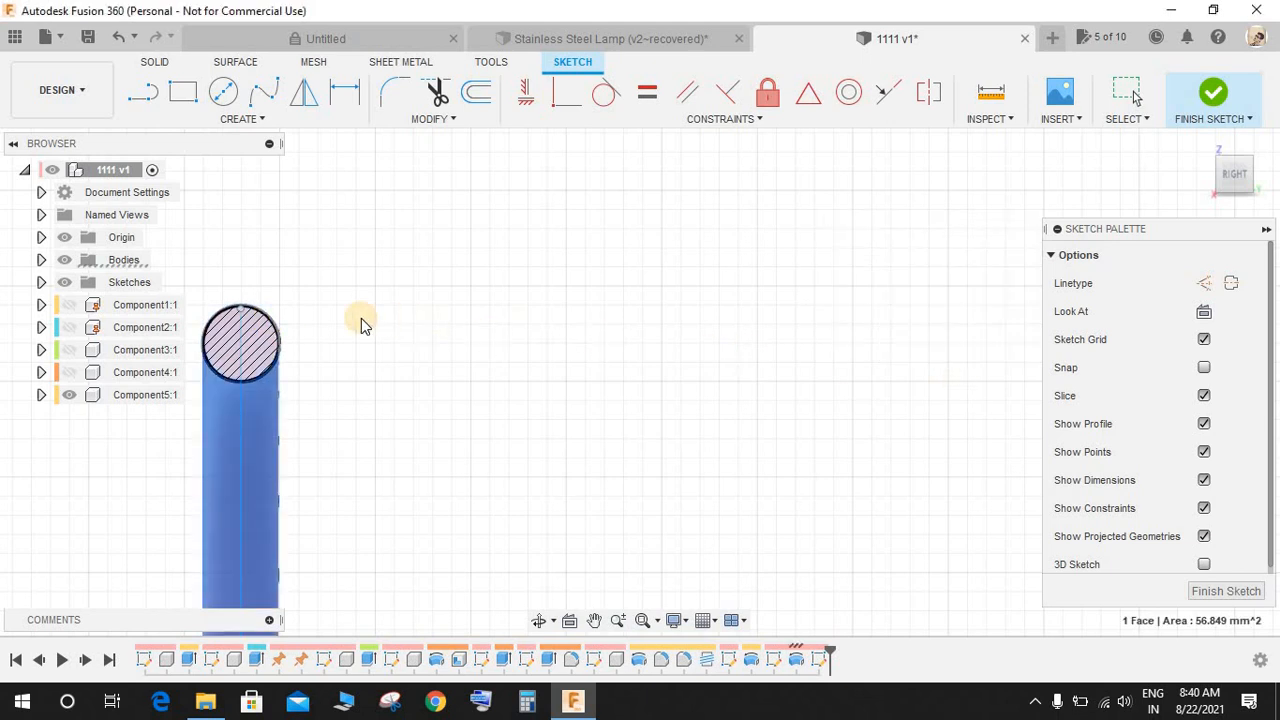
click(265, 318)
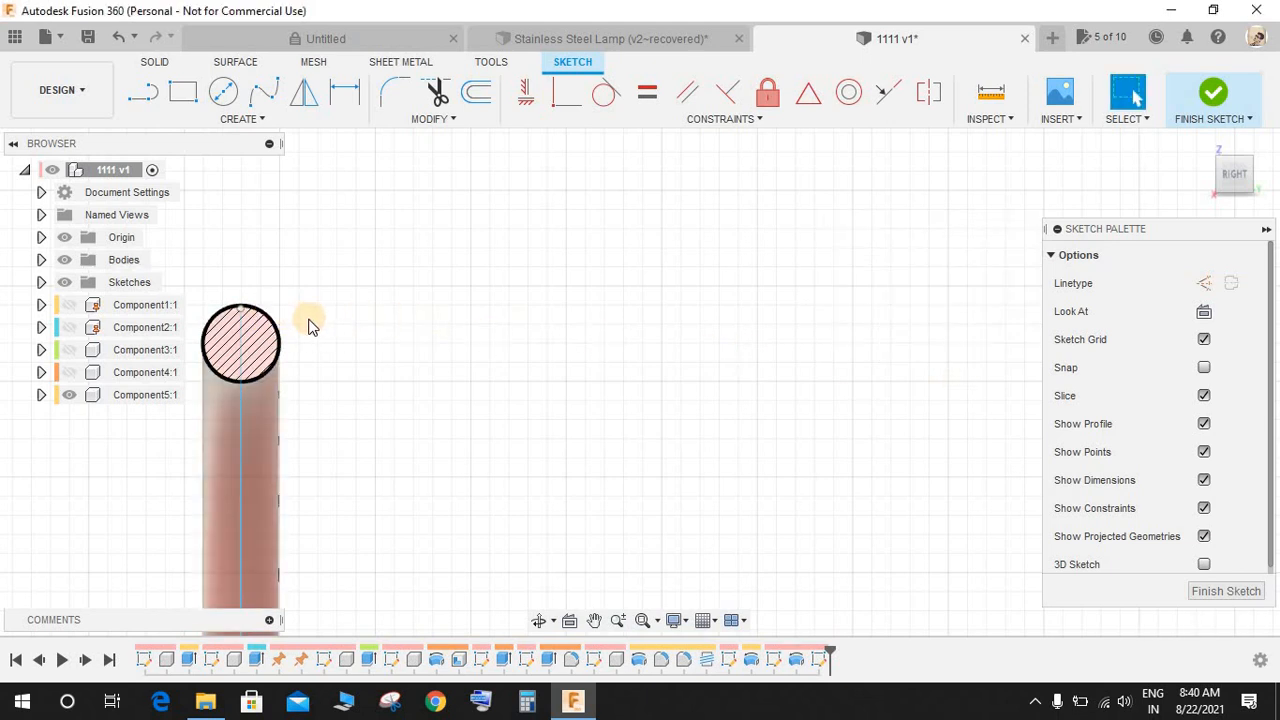
scroll(380, 338, down, 4)
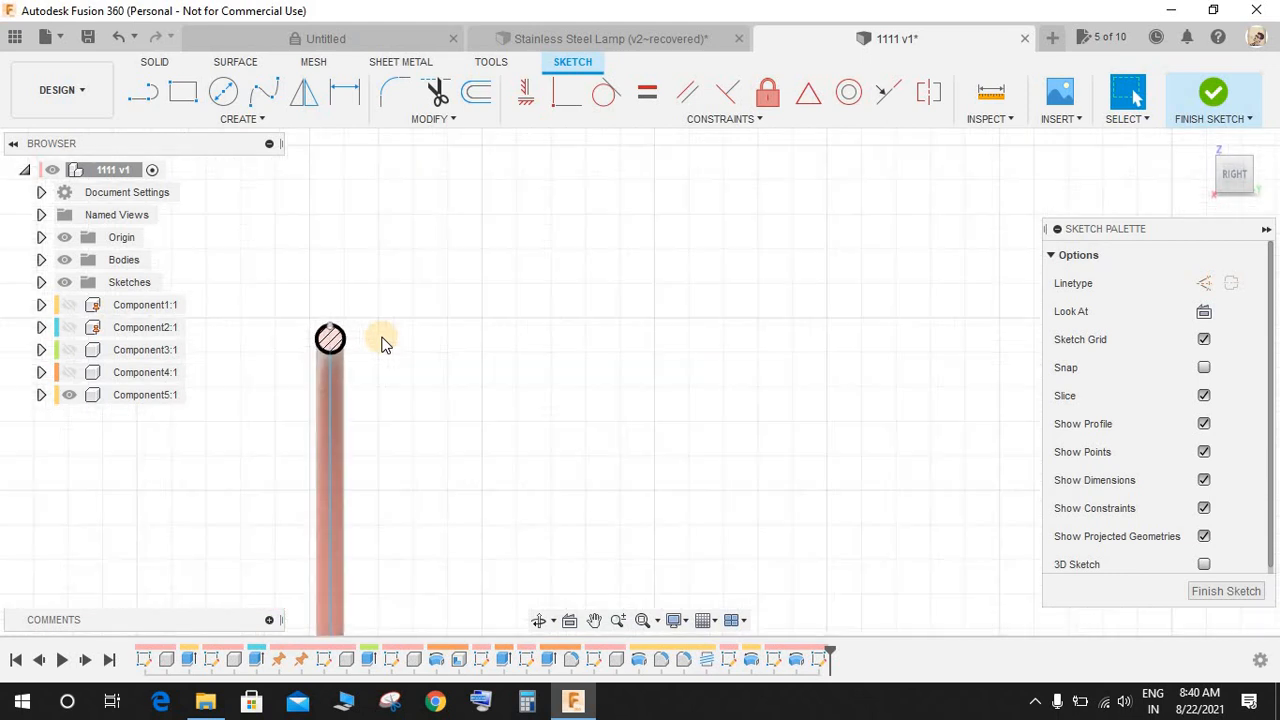
scroll(383, 341, down, 5)
scroll(560, 378, down, 5)
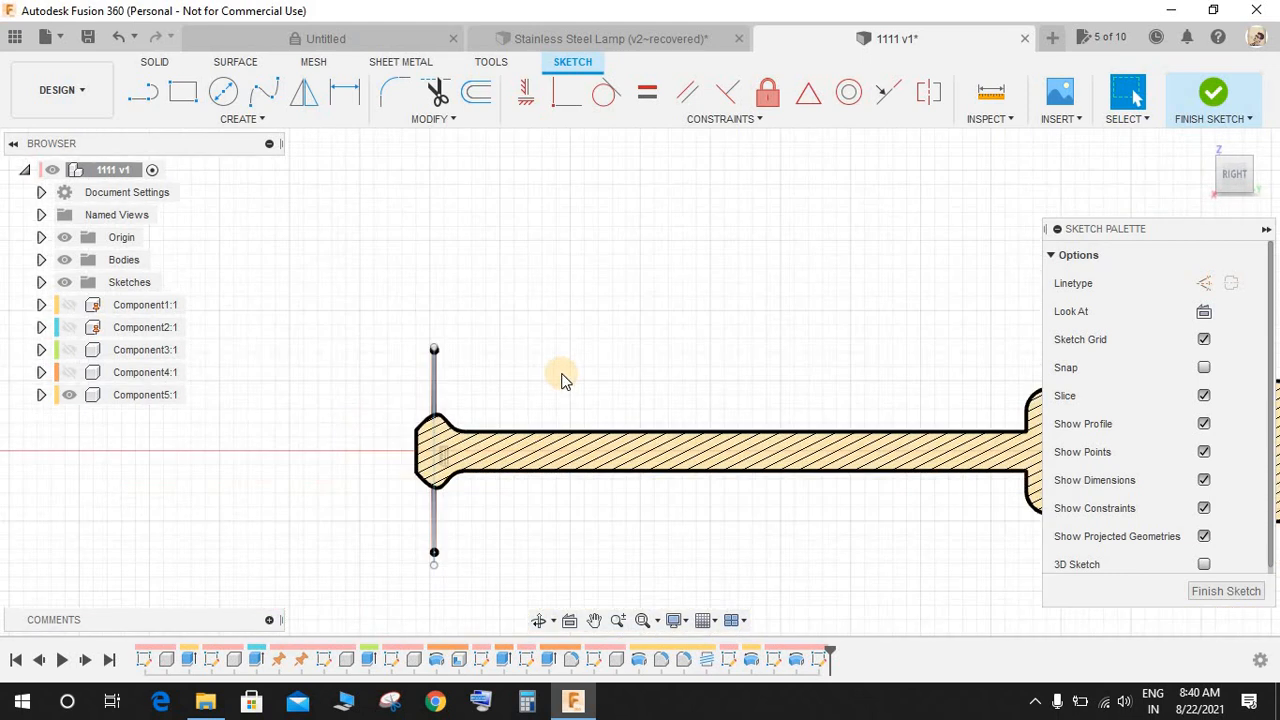
scroll(808, 343, up, 3)
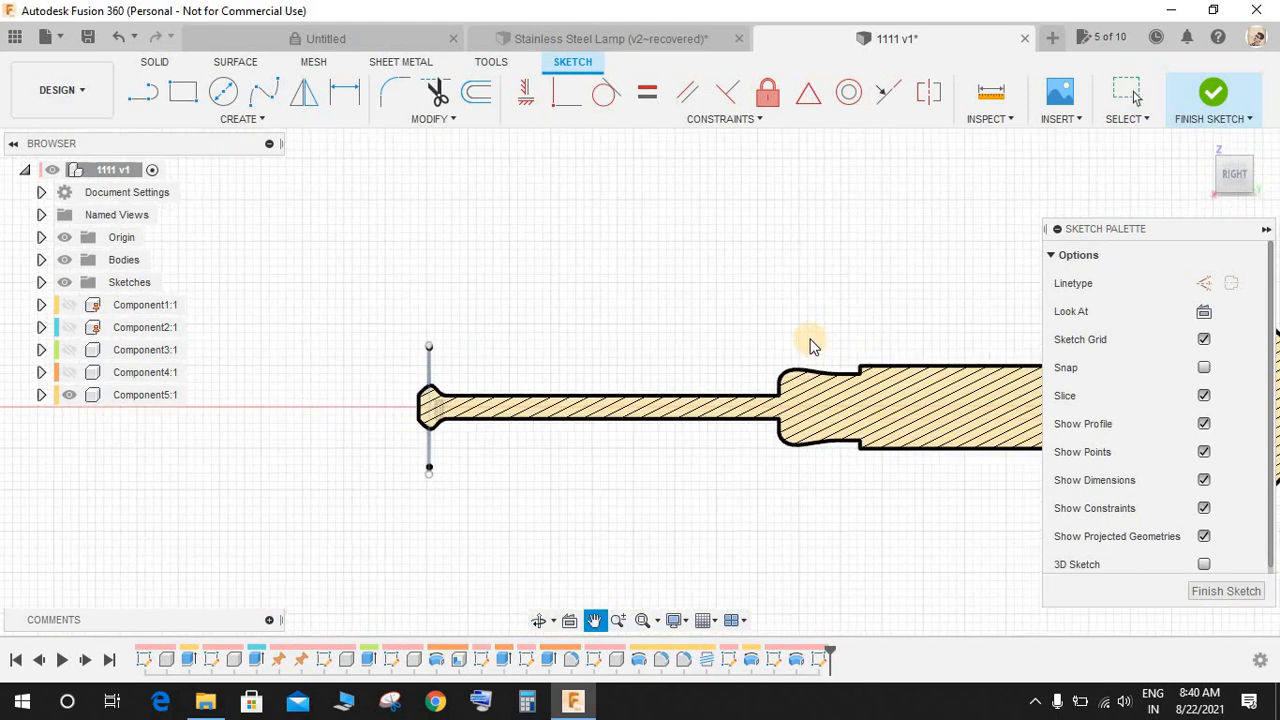
- Draw a horizontal line above the thin rod, from the ring's upper point towards the stepped section
click(143, 92)
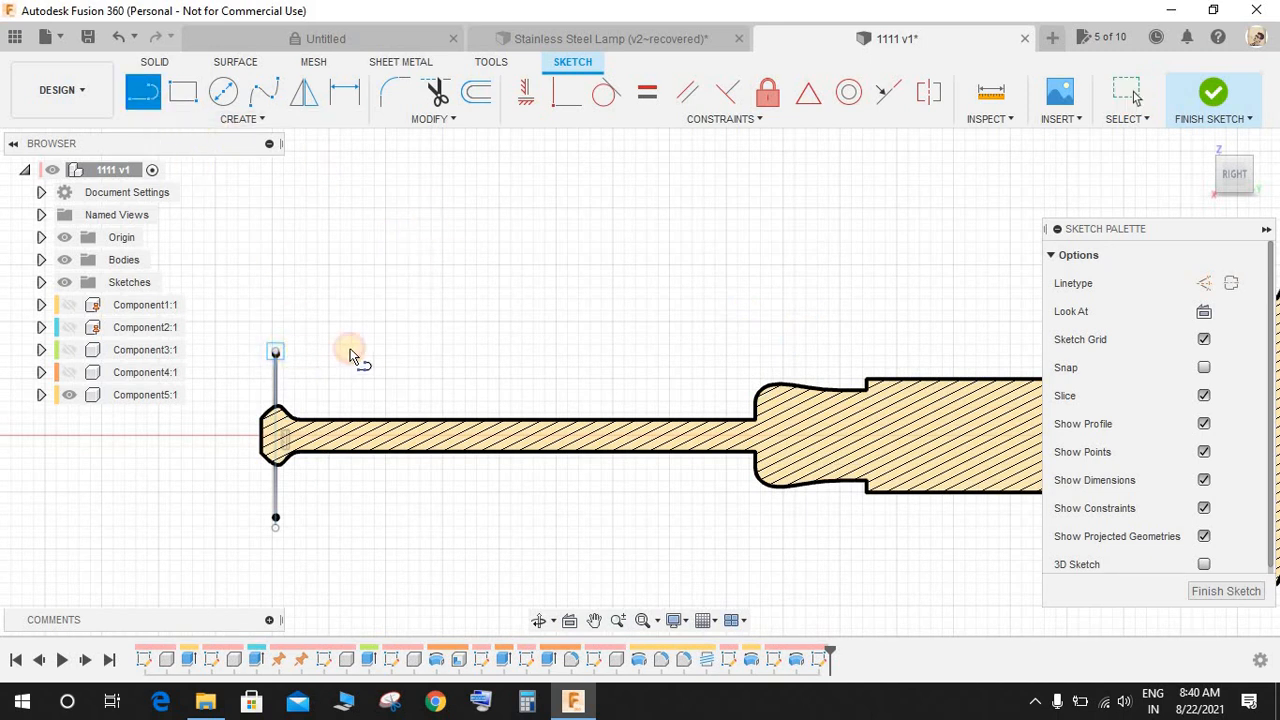
click(275, 352)
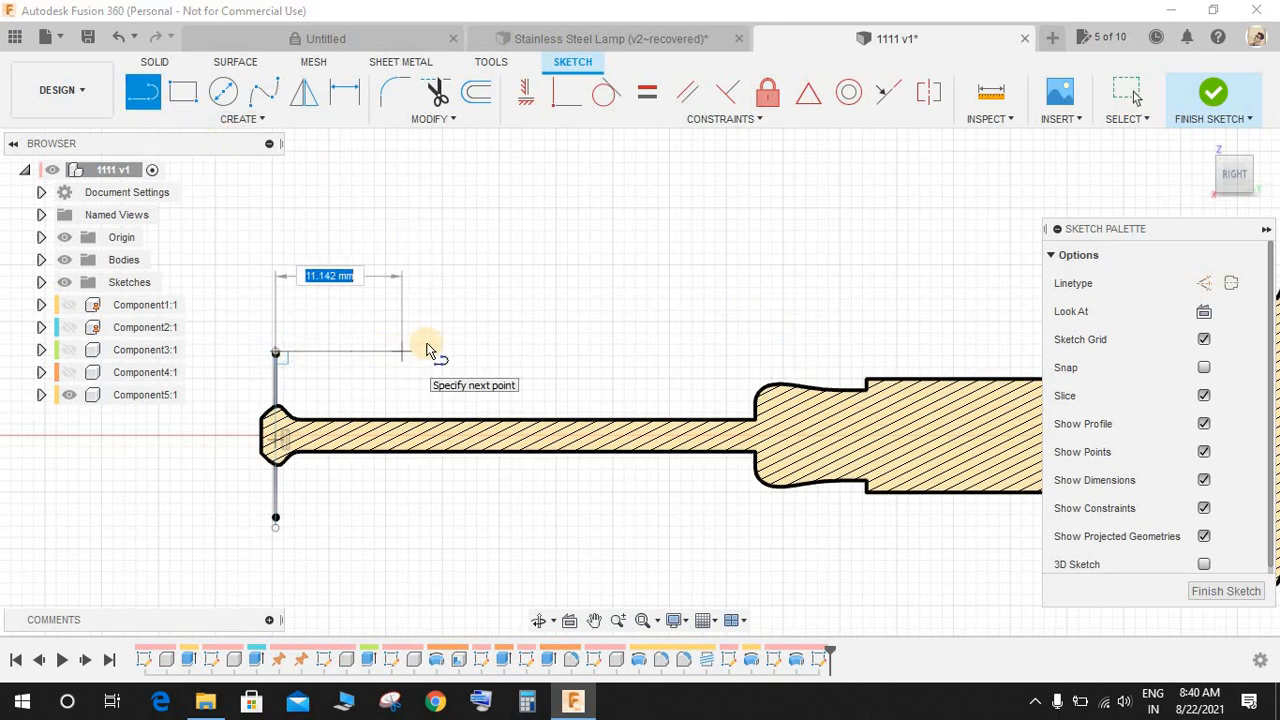
click(700, 351)
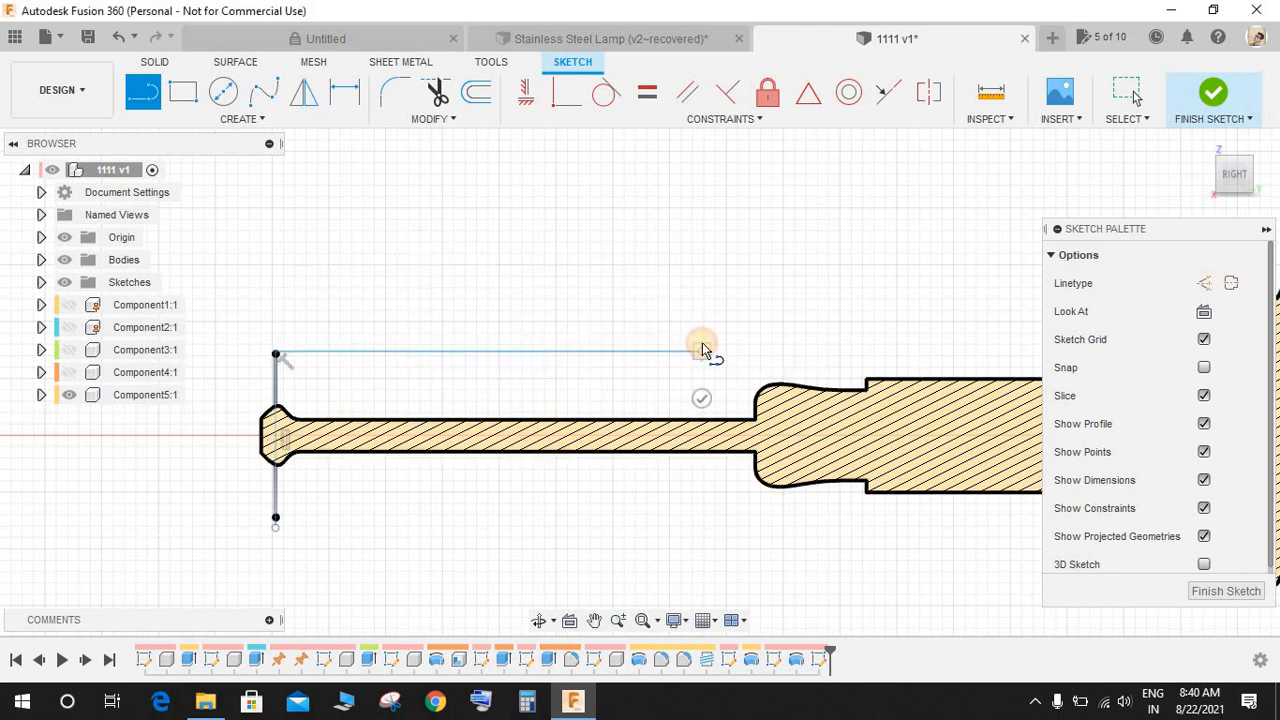
key(Escape)
- Dimension the horizontal line above the rod to 34 mm
key(d)
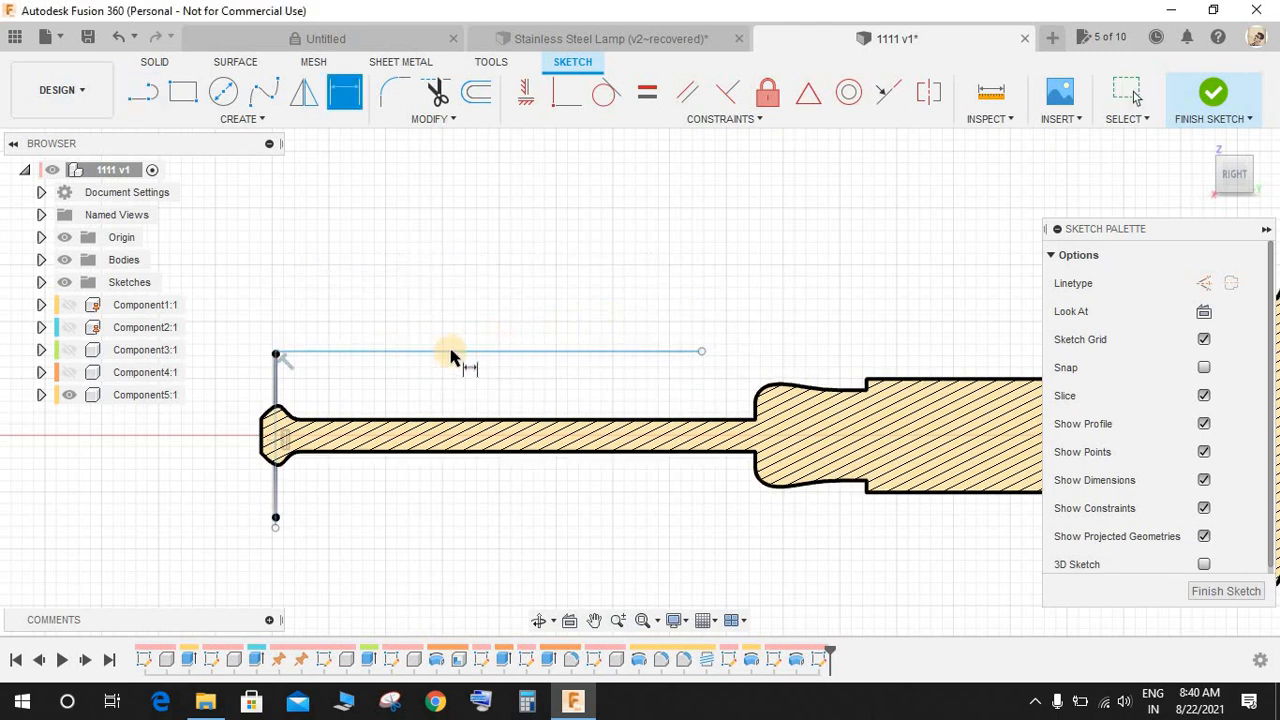
click(451, 351)
click(447, 327)
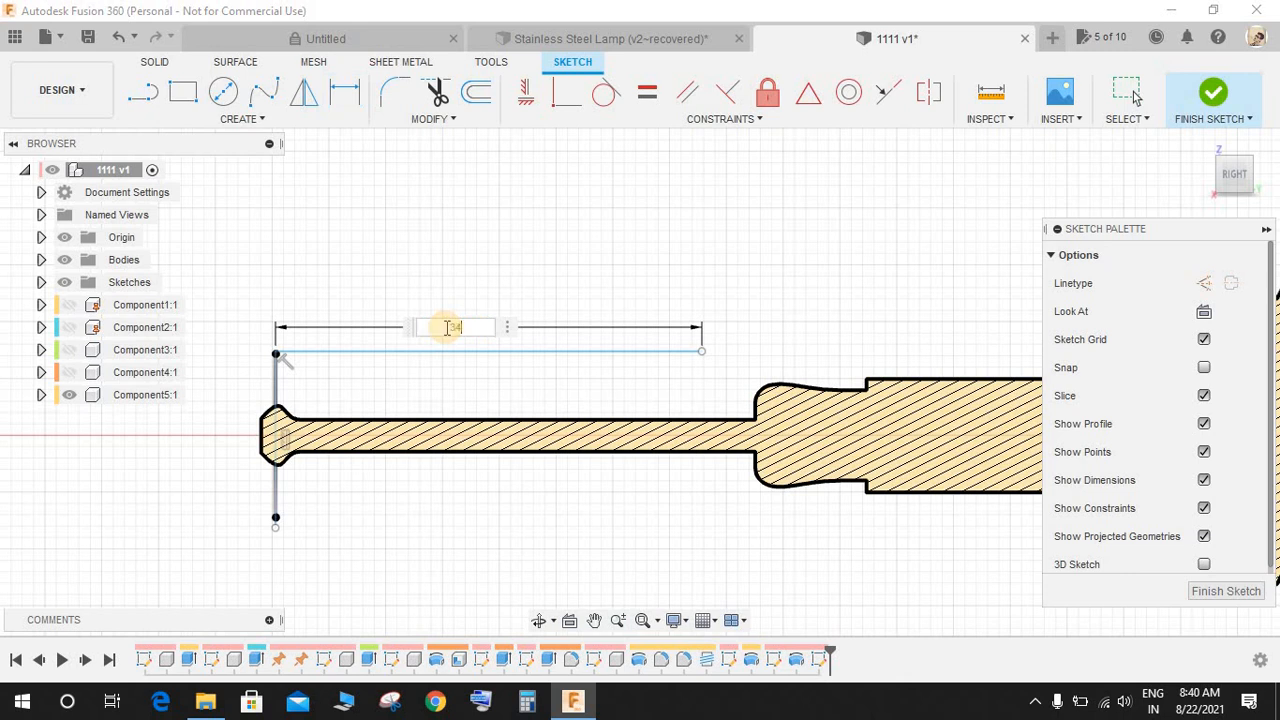
text(34)
key(Return)
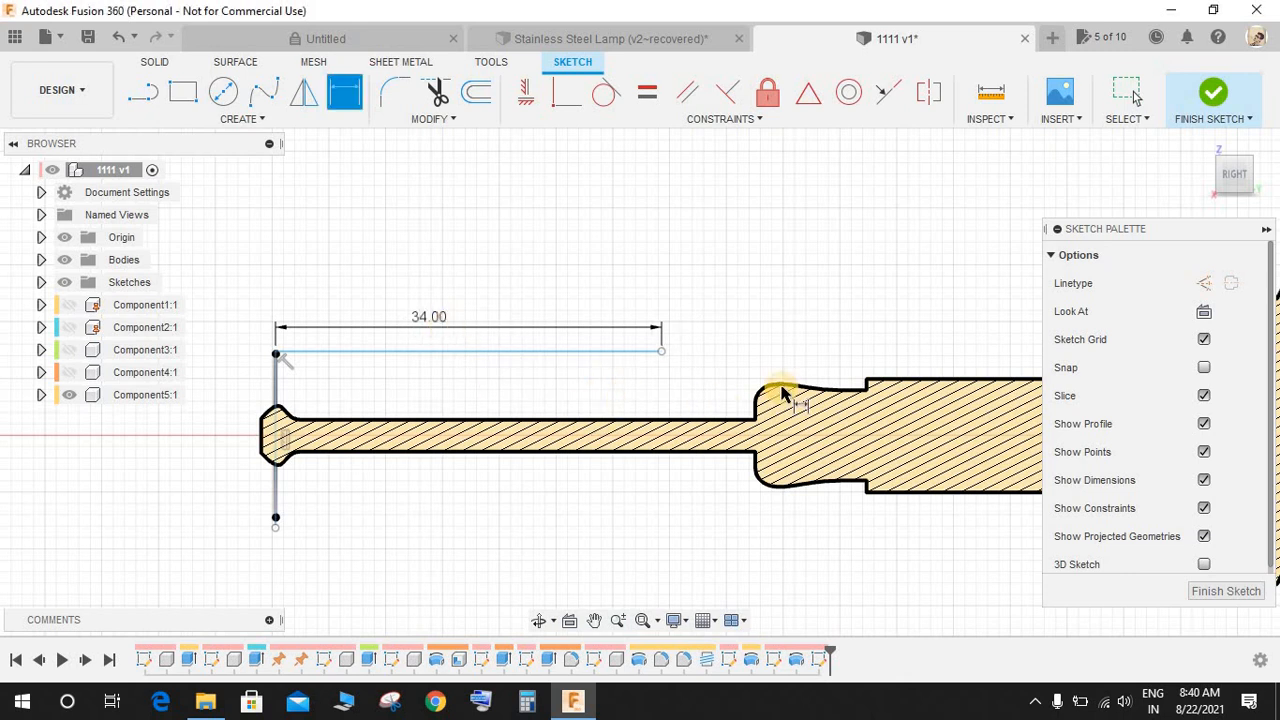
scroll(783, 393, up, 2)
key(Escape)
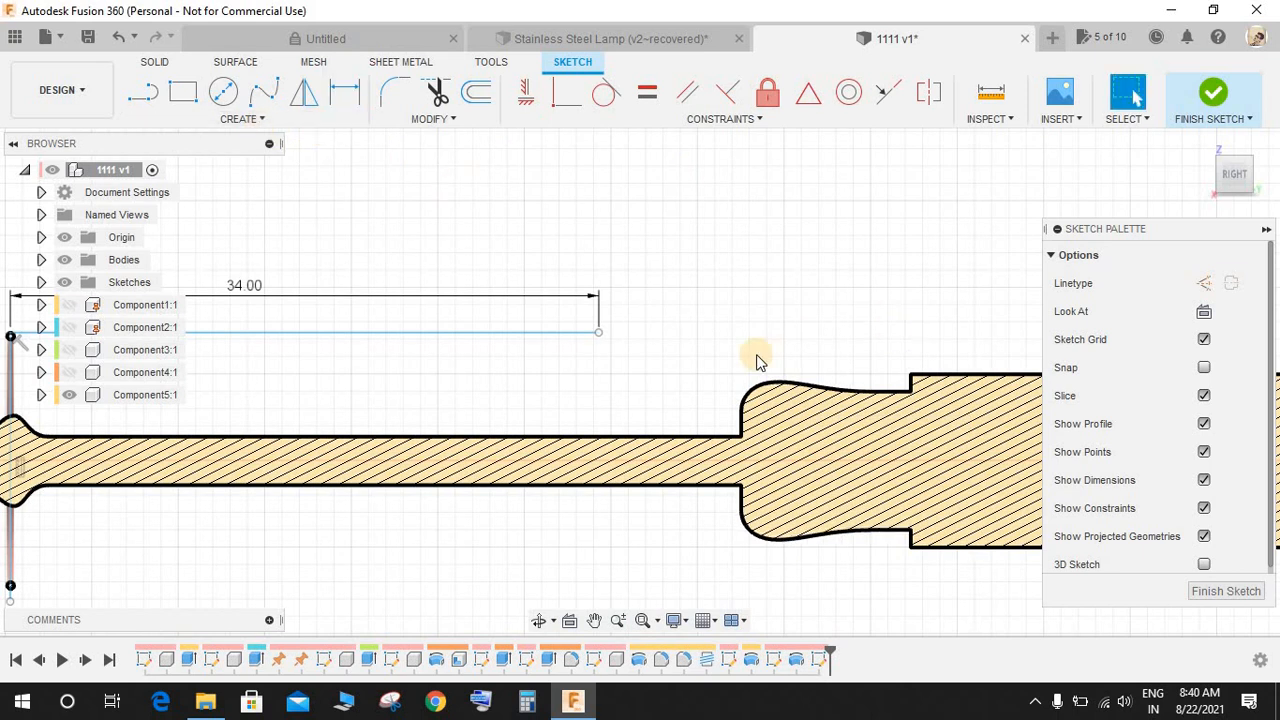
- Place a sketch point above the shoulder where the thin rod meets the curved section, past the horizontal line's free end
scroll(757, 360, up, 1)
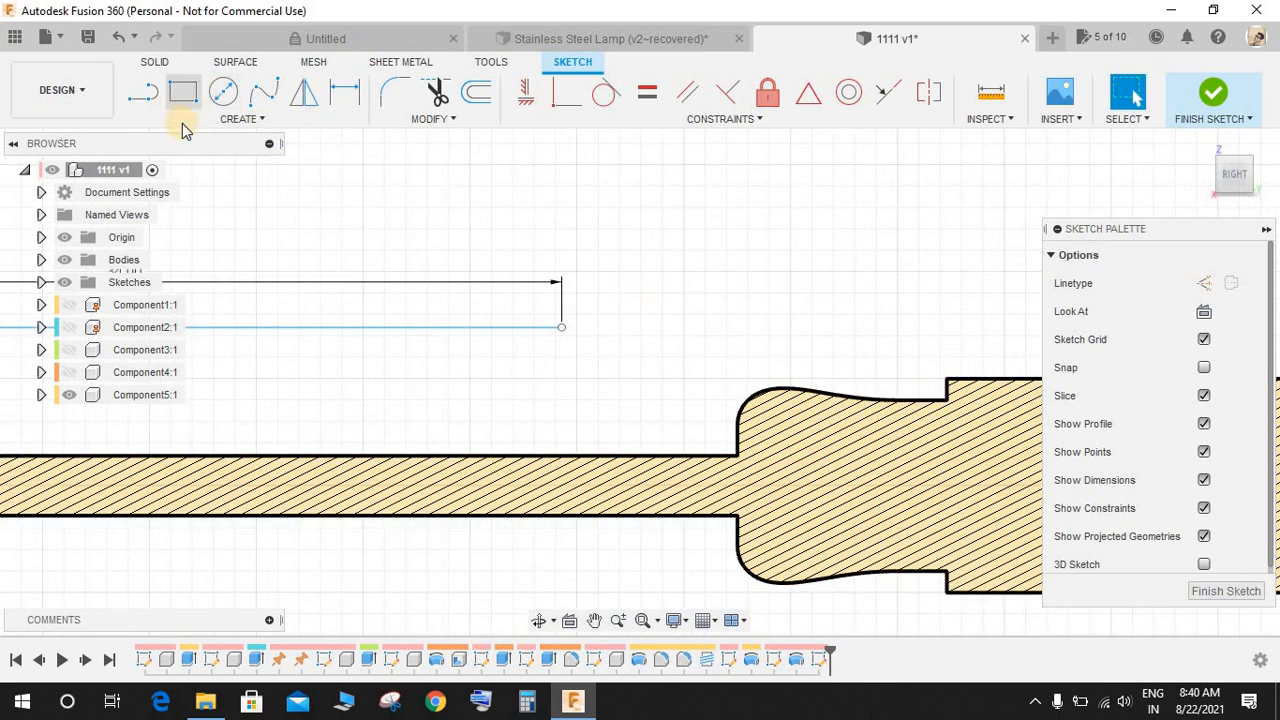
click(262, 120)
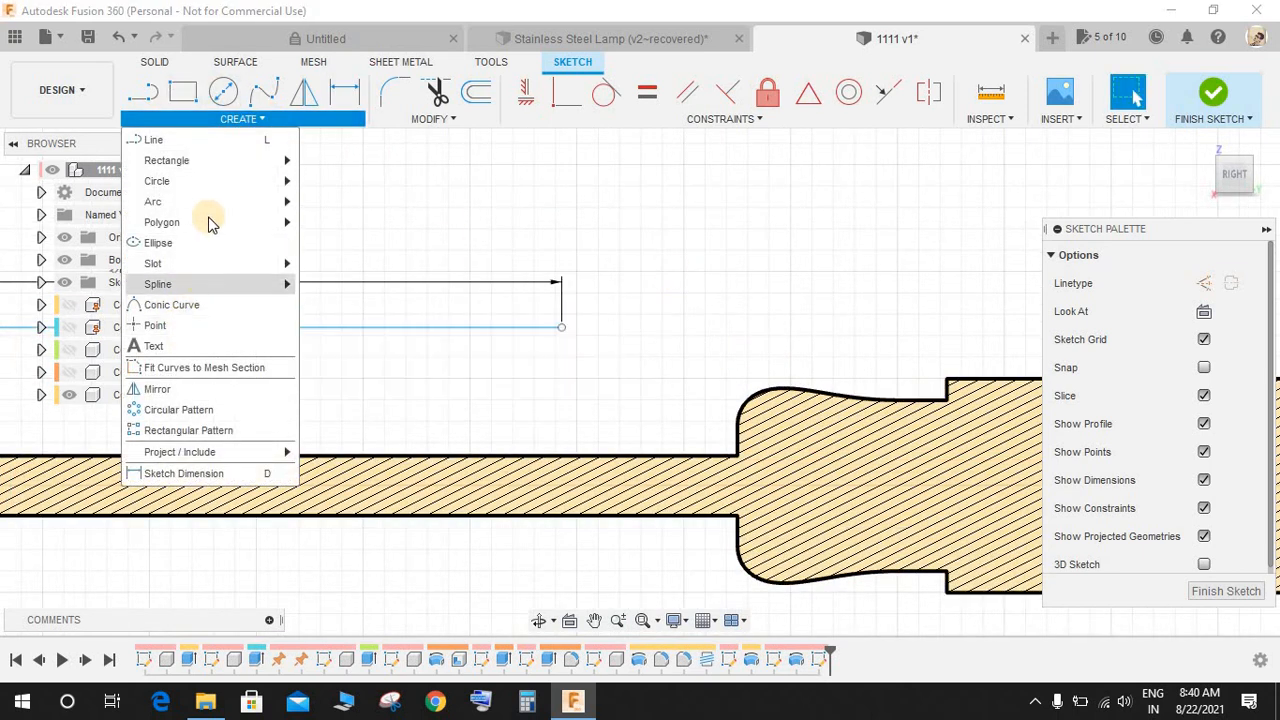
click(160, 325)
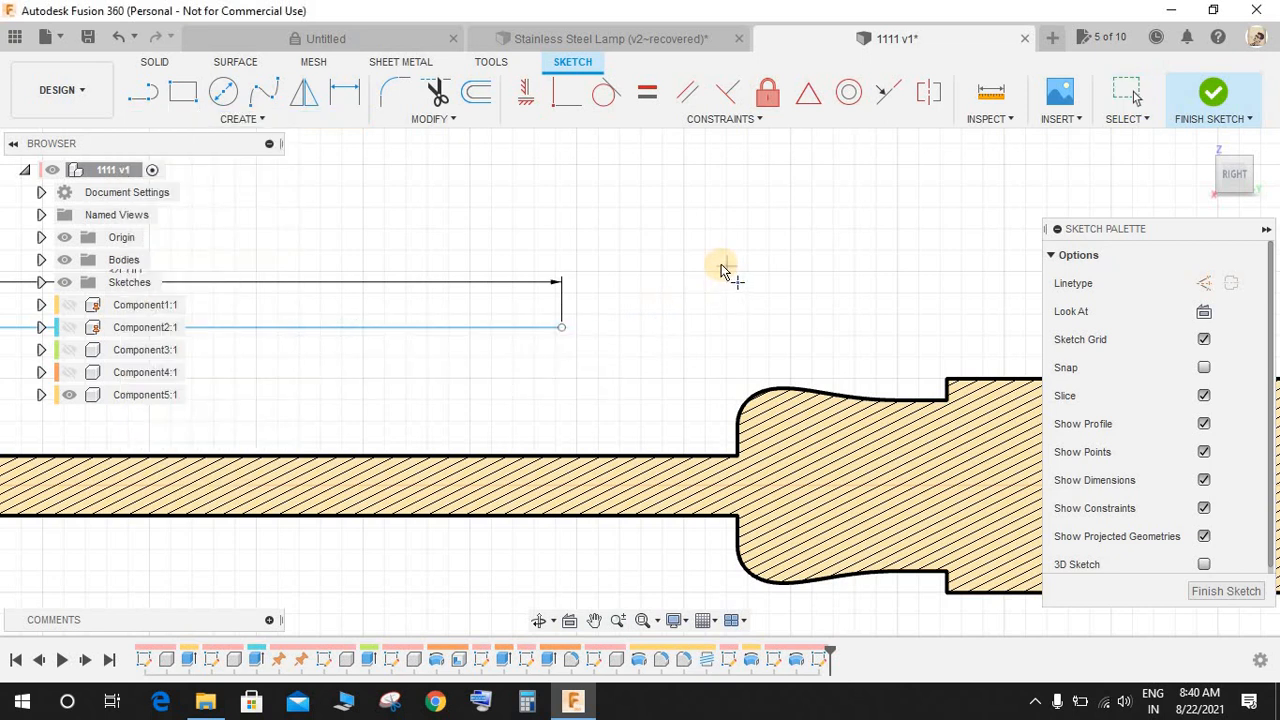
click(721, 264)
key(Escape)
- Draw a horizontal axis line from the origin along the rod's centre, extending past the threaded end
key(d)
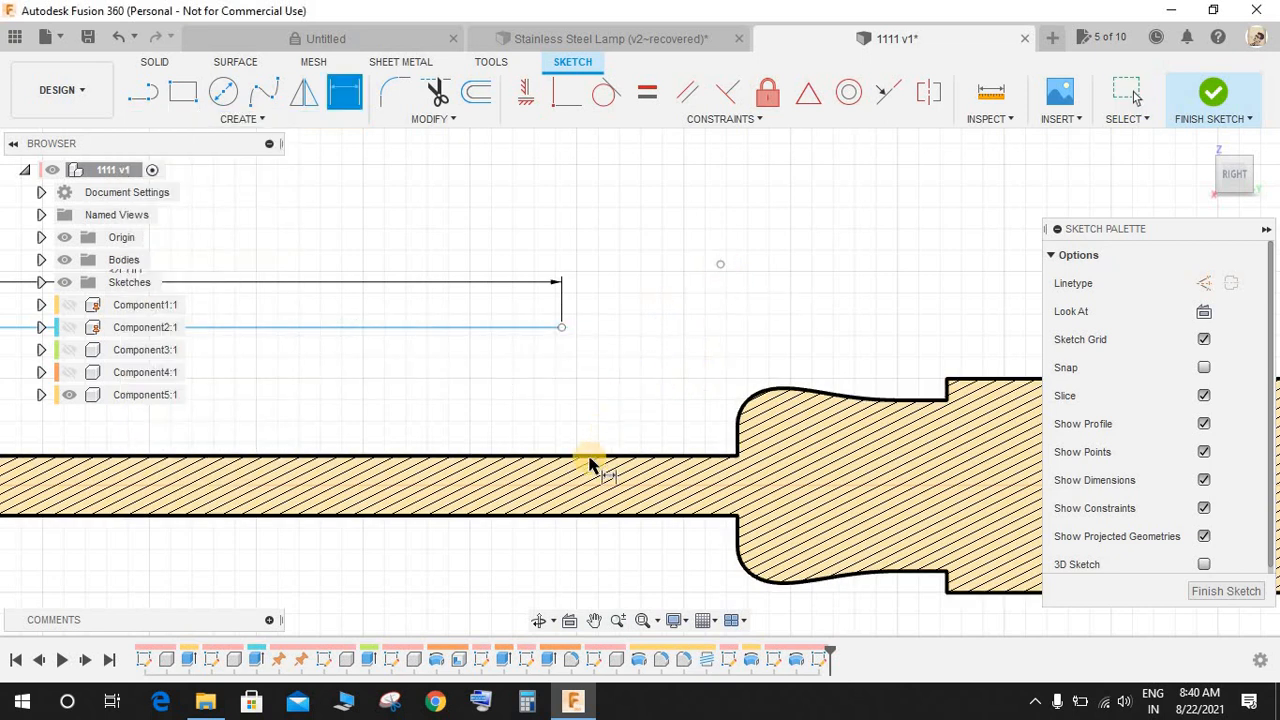
scroll(611, 445, down, 5)
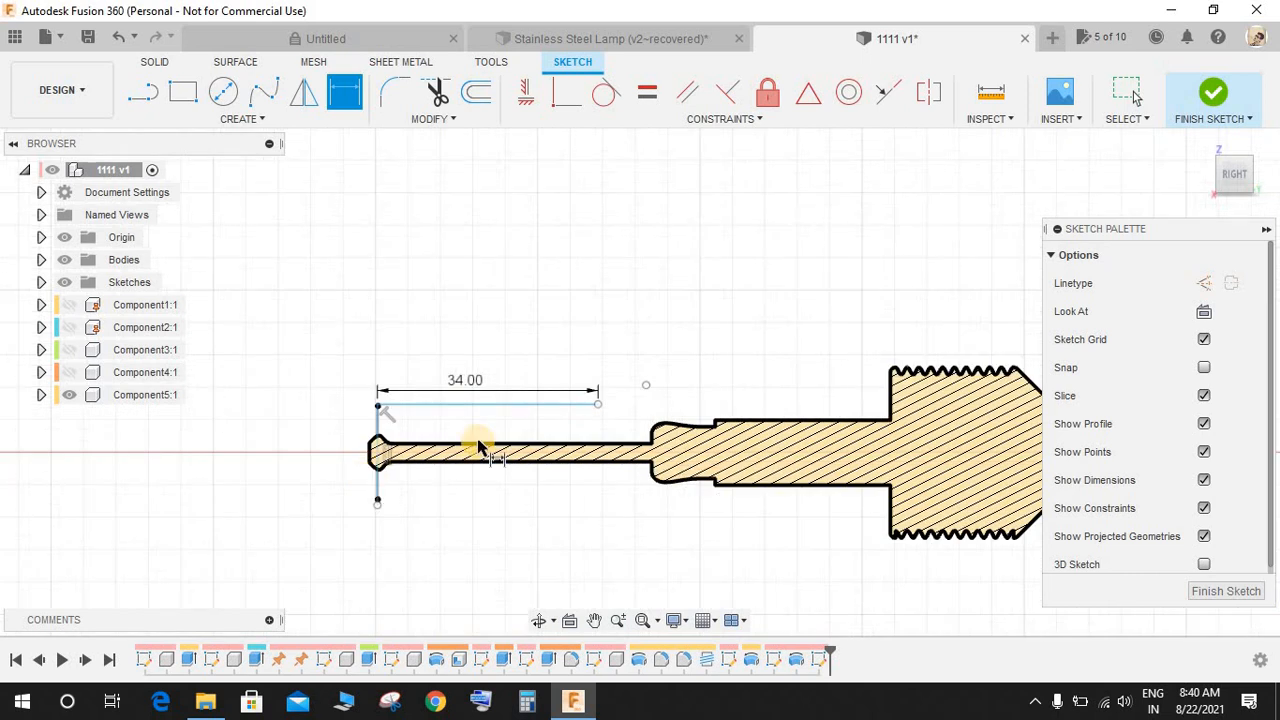
scroll(479, 447, down, 3)
click(143, 91)
scroll(443, 370, down, 2)
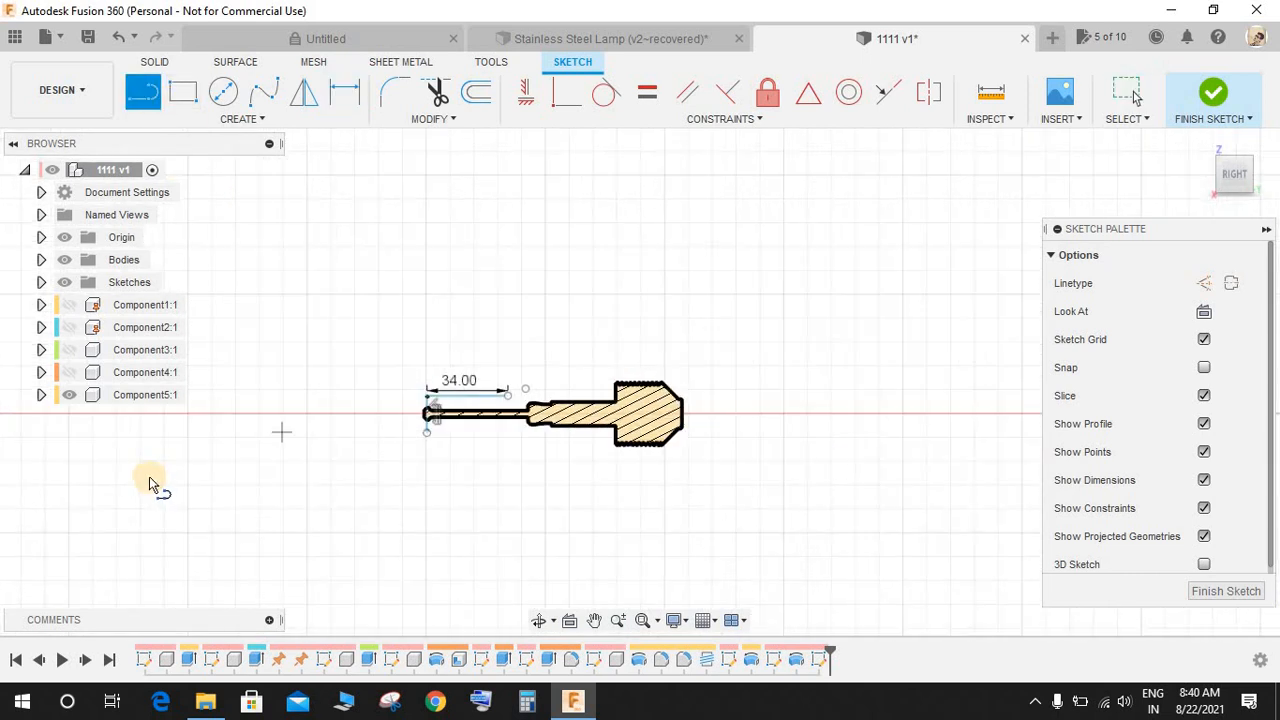
scroll(150, 484, down, 2)
middle_drag(326, 501, 442, 530)
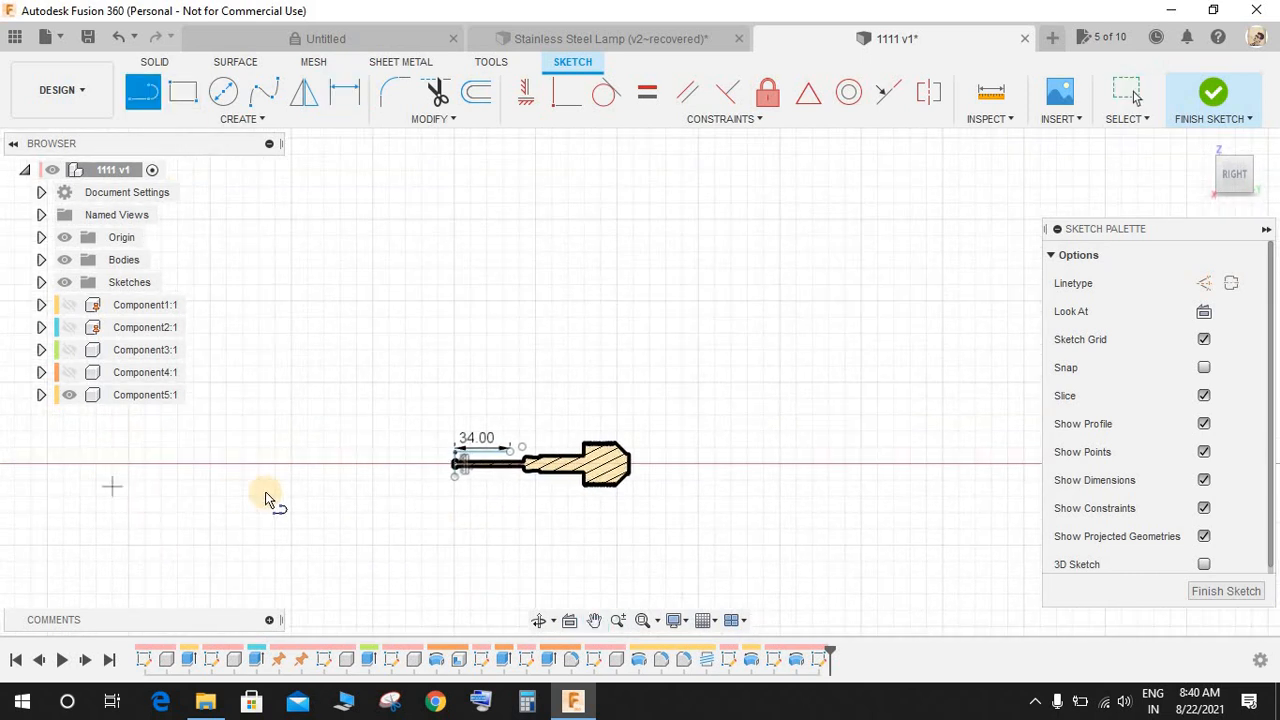
scroll(265, 497, down, 4)
scroll(280, 541, down, 2)
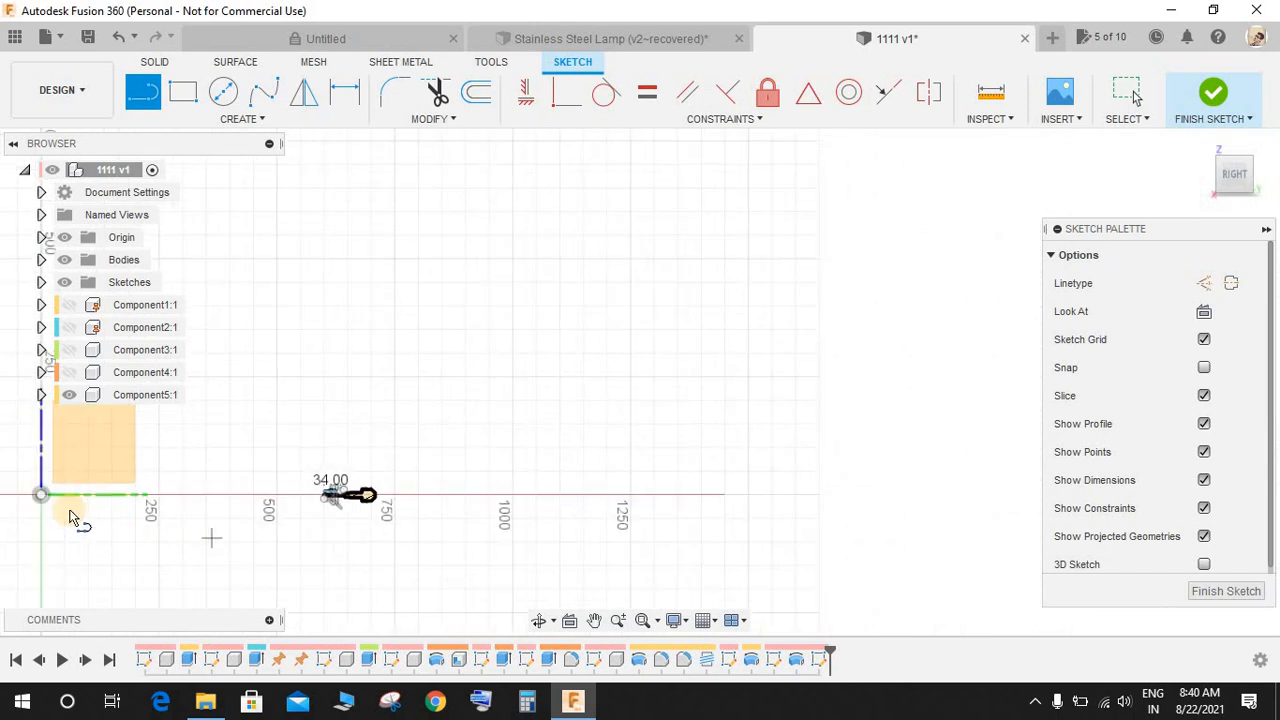
click(41, 496)
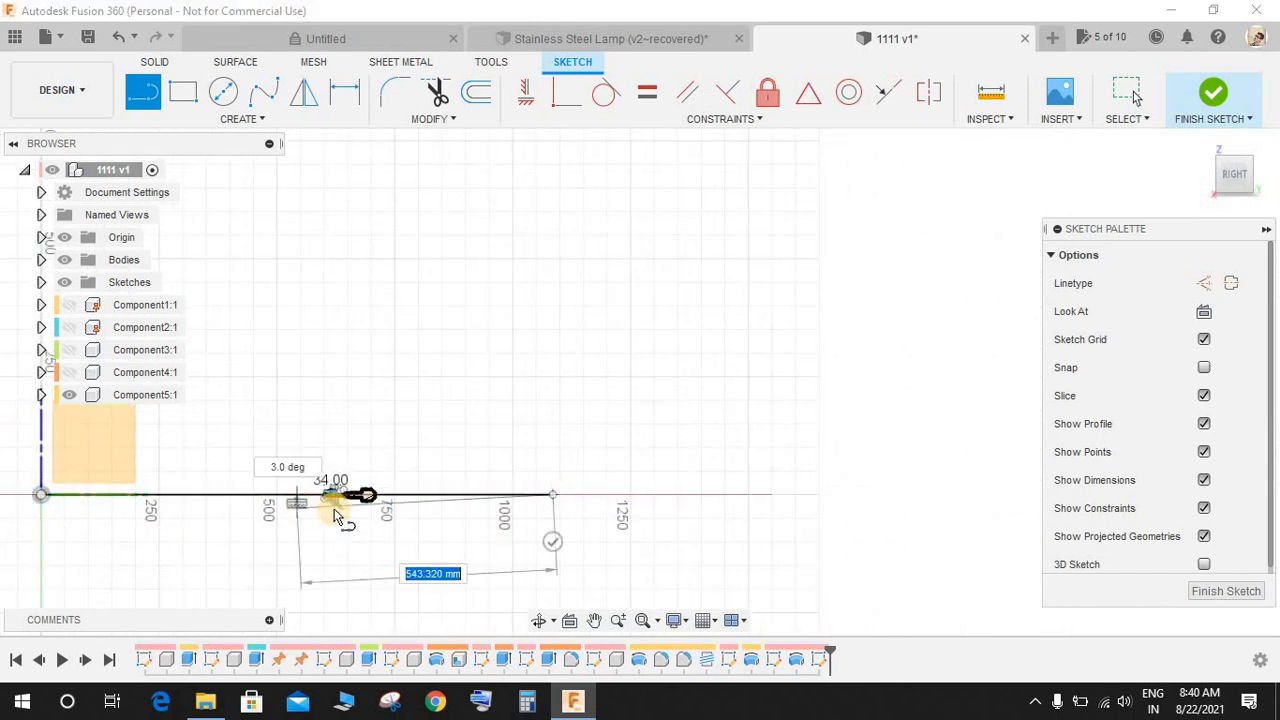
scroll(337, 503, up, 5)
scroll(415, 420, up, 8)
key(Escape)
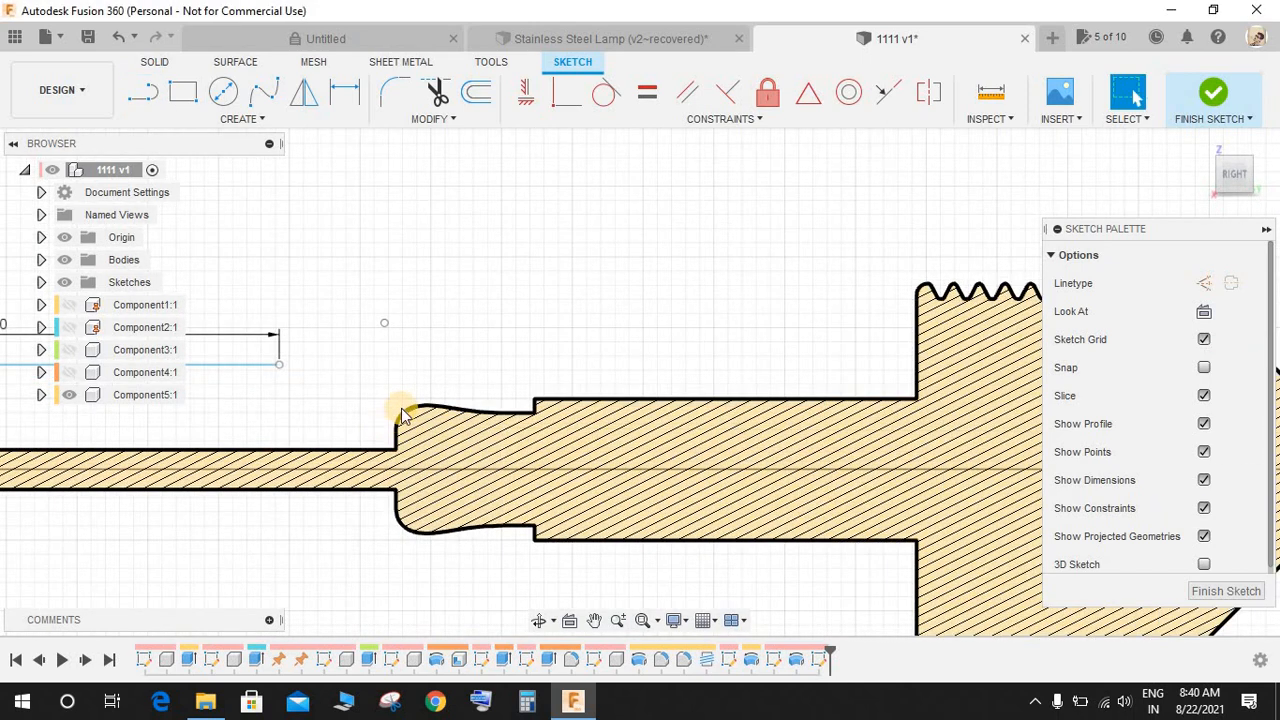
- Set the vertical distance from the sketch point to the rod's axis line to 10.4 mm
middle_drag(441, 415, 626, 405)
key(d)
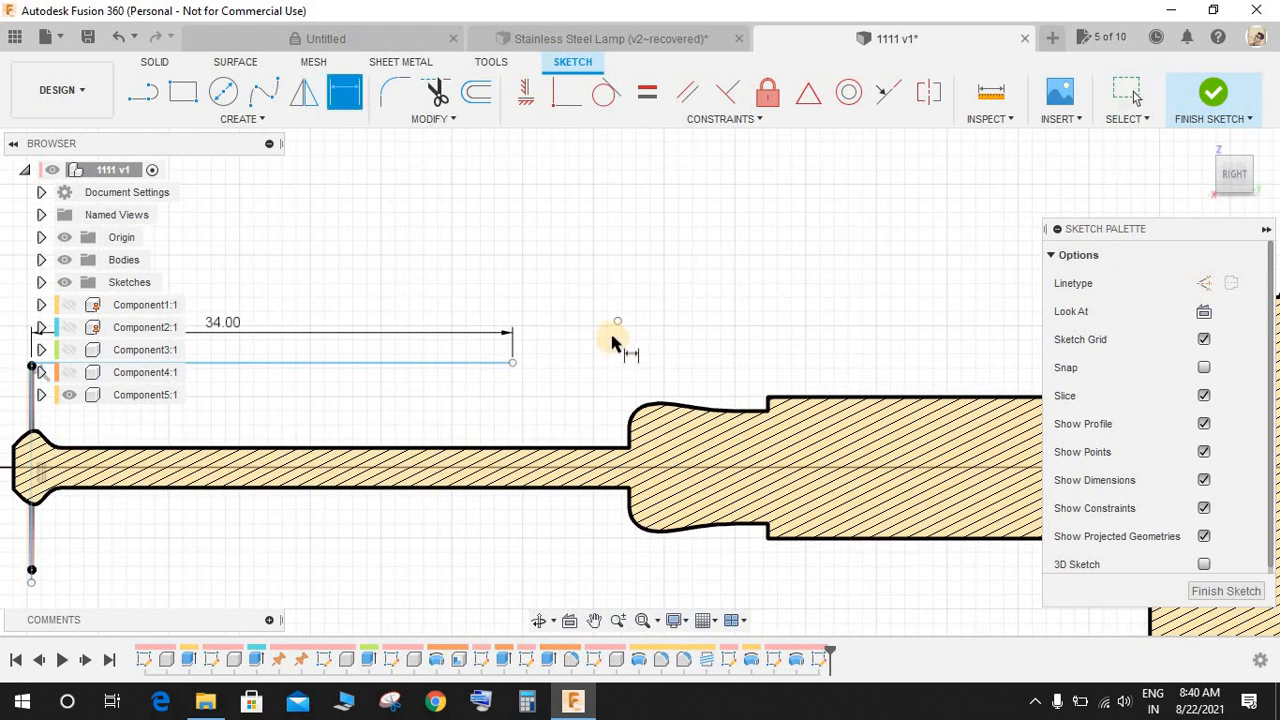
click(618, 323)
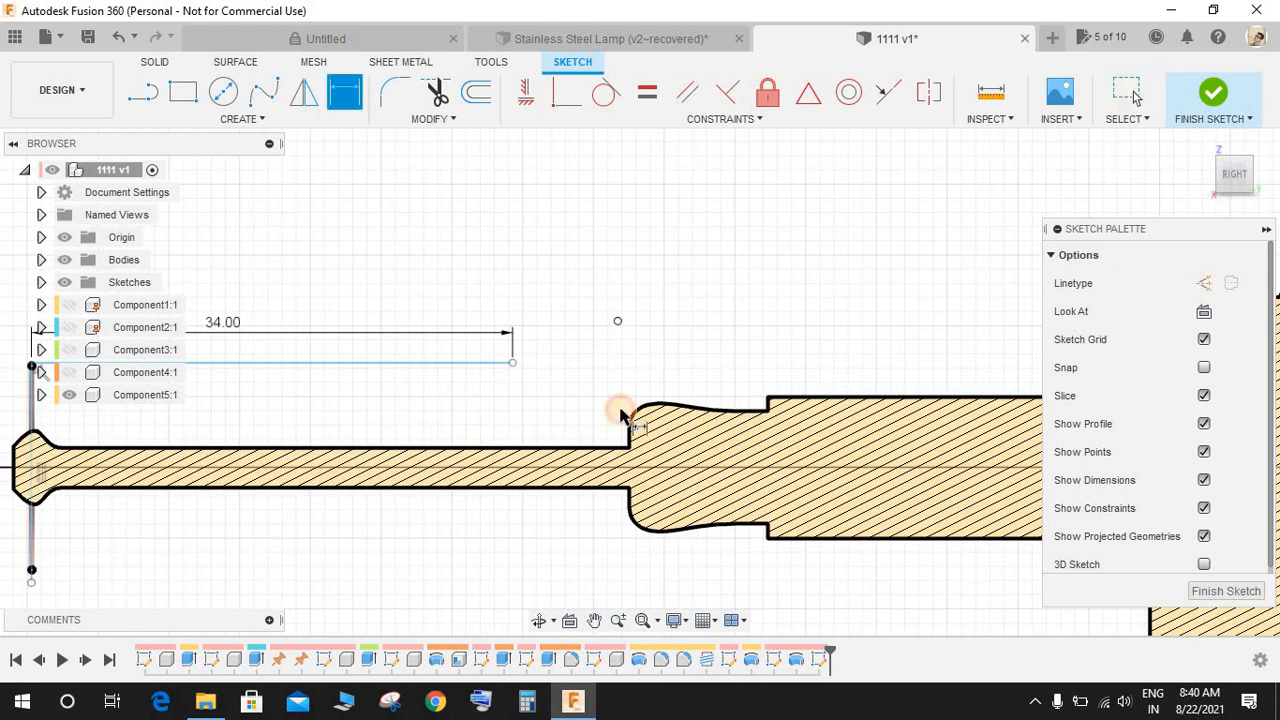
click(625, 466)
click(590, 398)
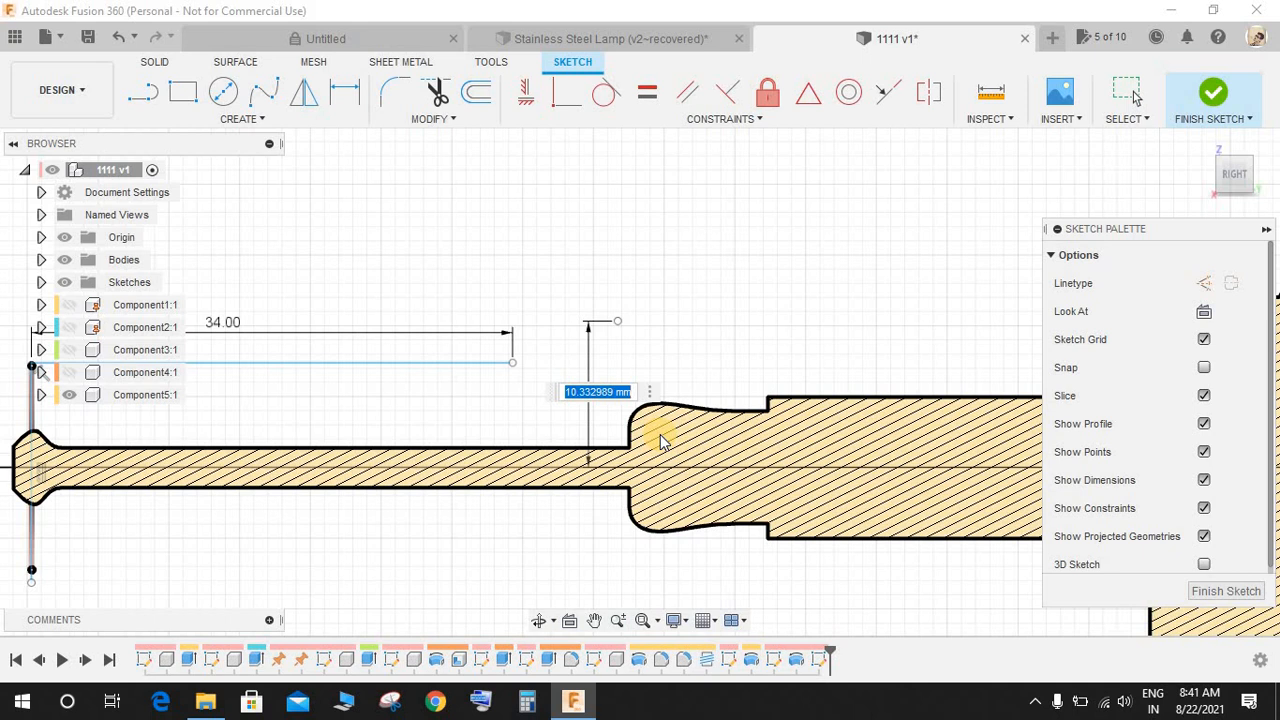
text(10)
key(Return)
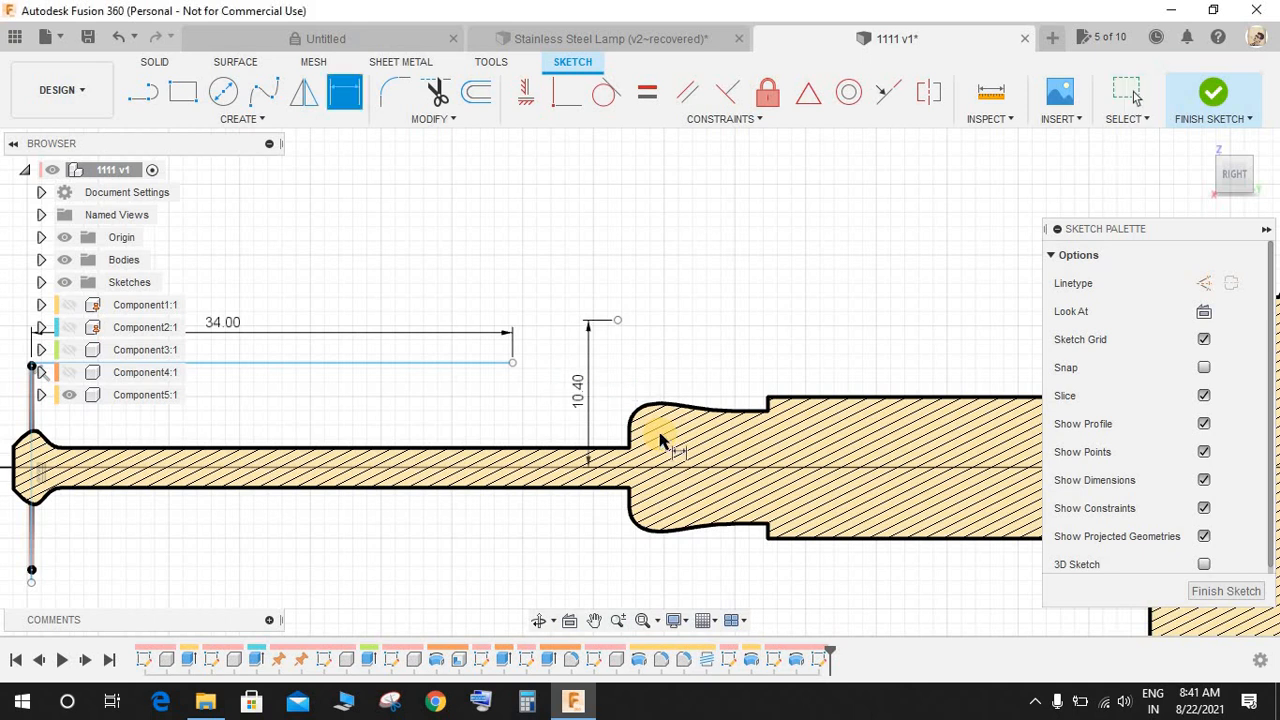
- Dimension the horizontal distance between the 34 mm line's free end and the sketch point to 6.5 mm
click(514, 363)
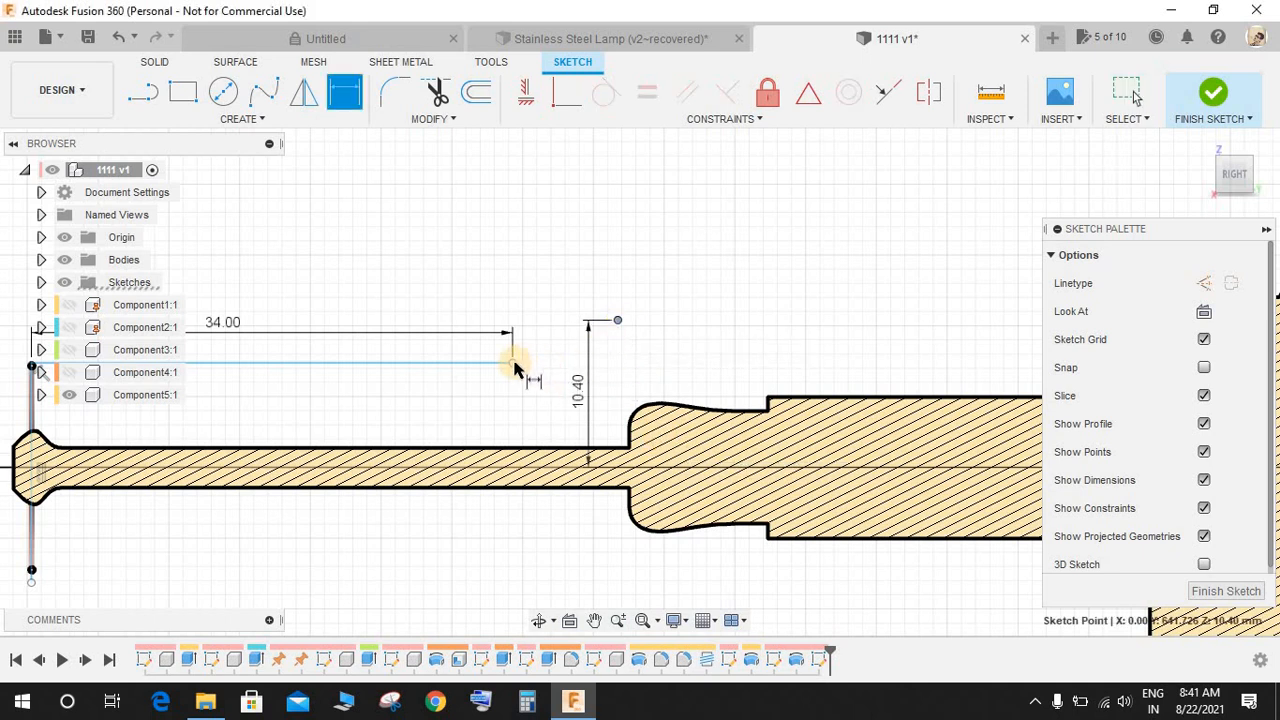
click(618, 320)
click(530, 257)
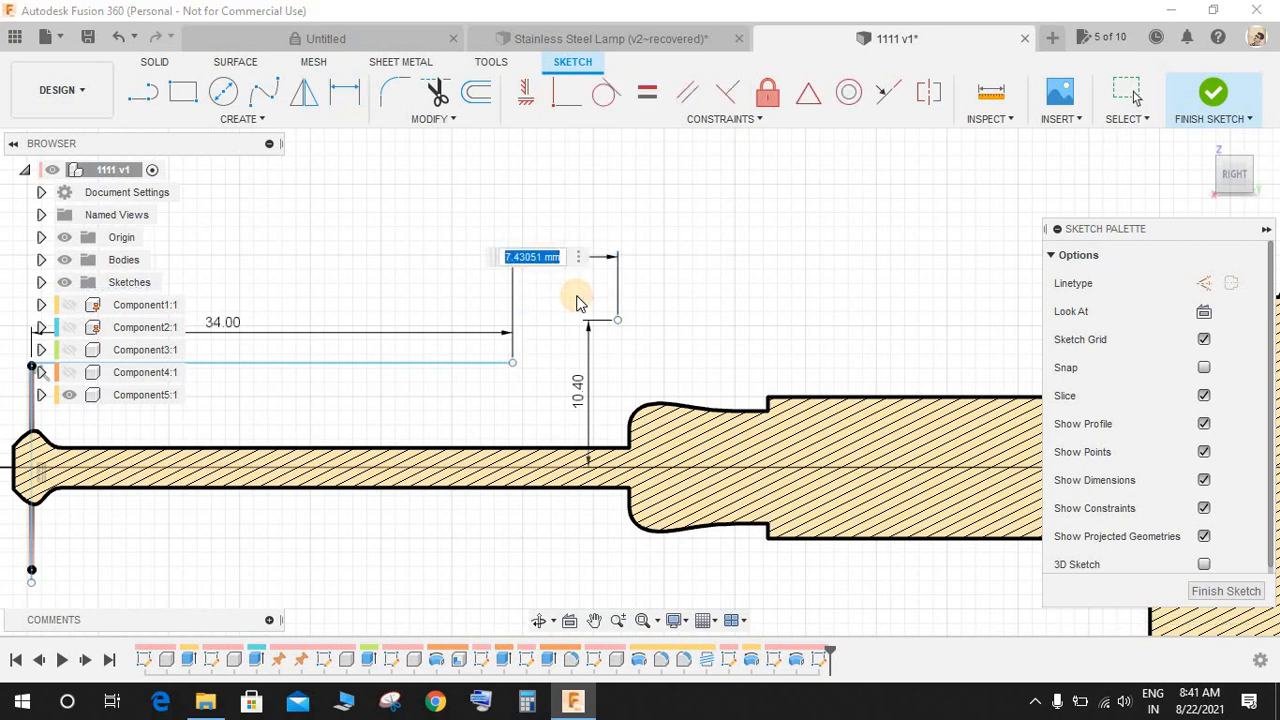
text(6.5)
key(Return)
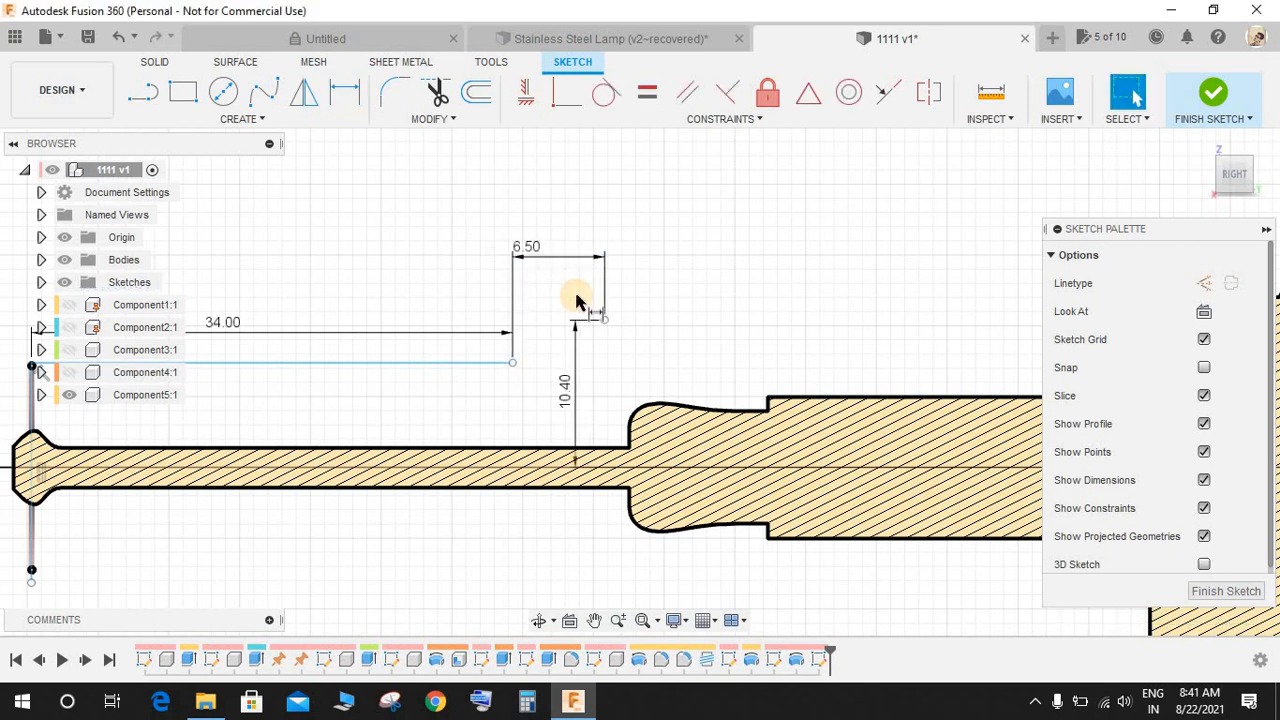
- Change the horizontal distance between the line's free end and the sketch point to 4 mm
double_click(533, 252)
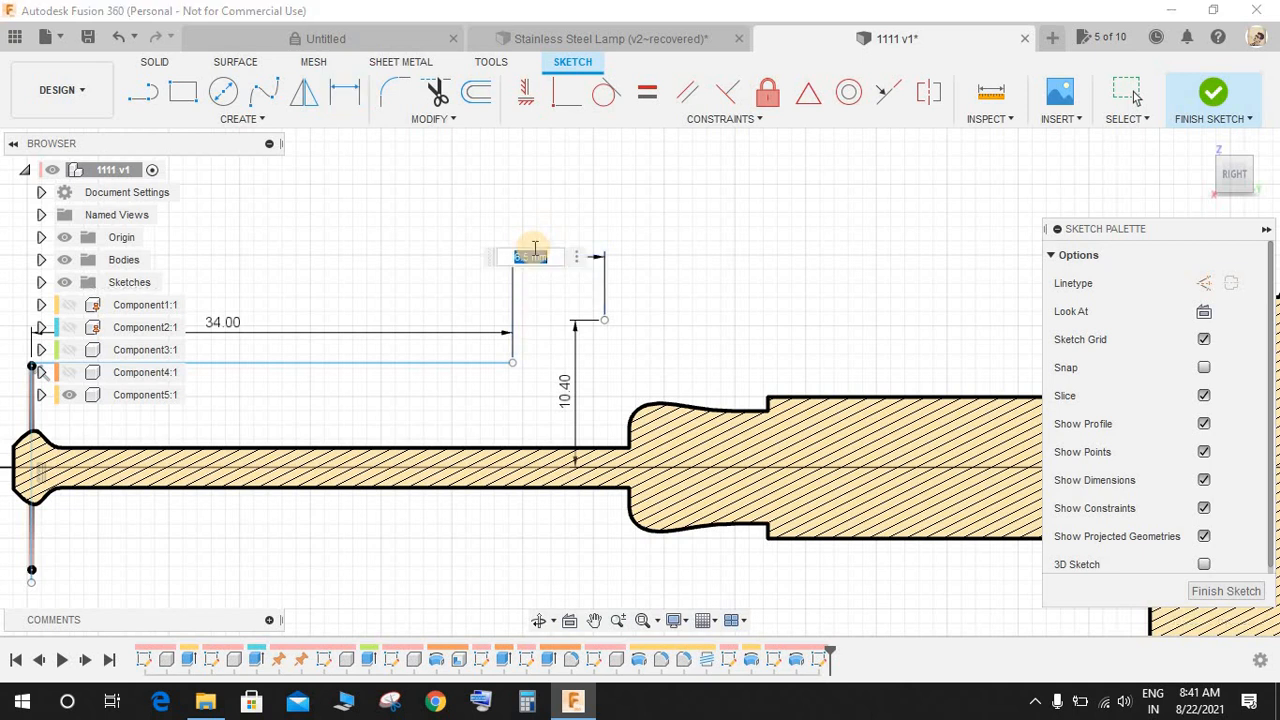
text(4)
key(Return)
key(Escape)
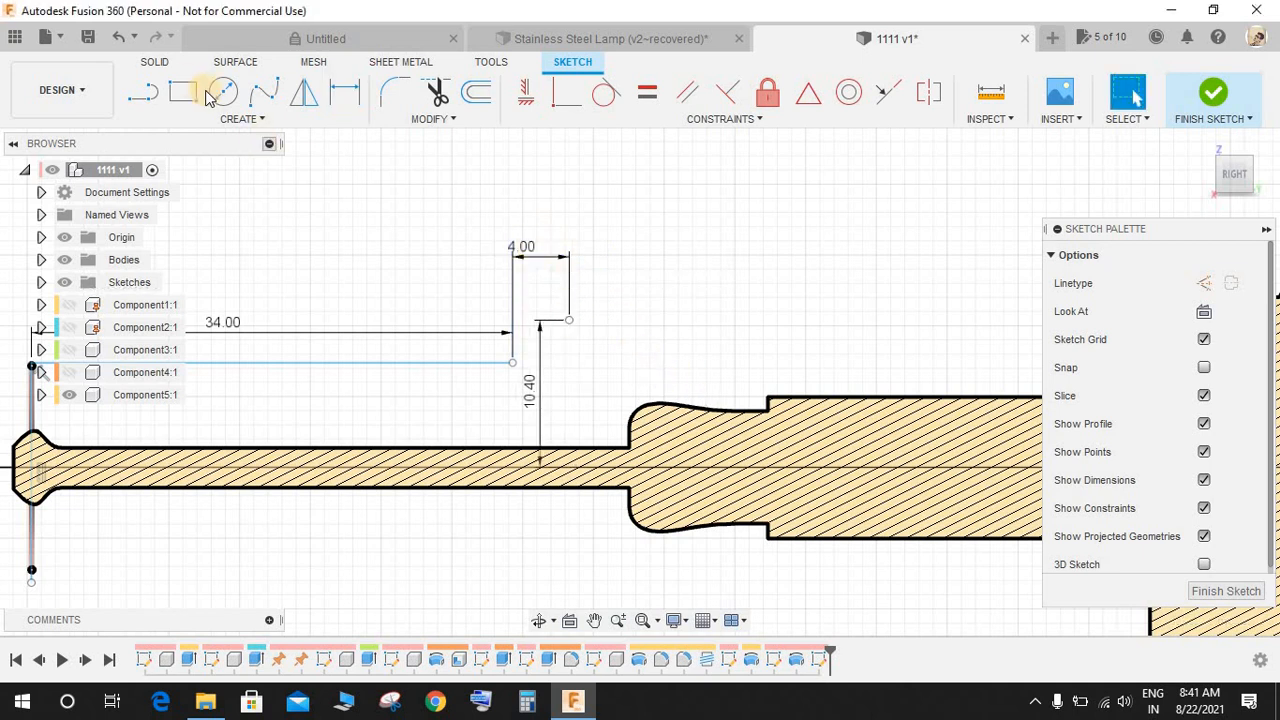
- Draw a fit point spline from the line's free end through the sketch point to just inside the curved section's upper edge
click(262, 91)
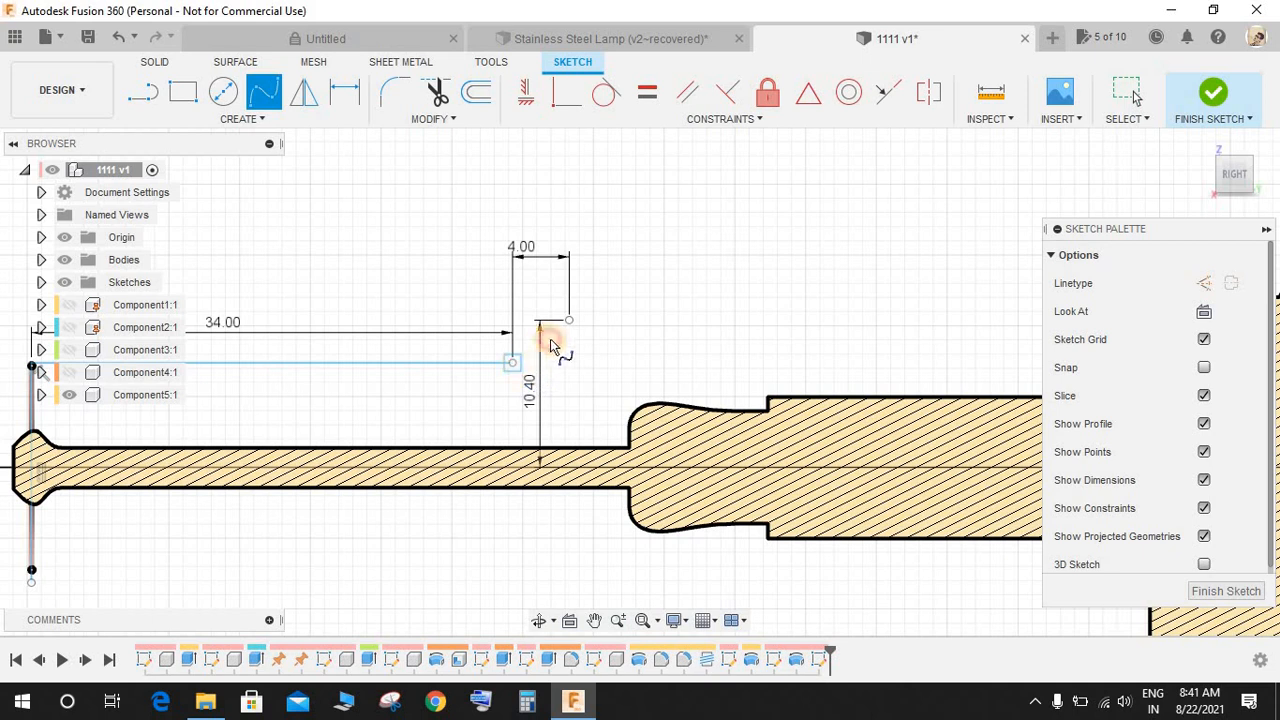
click(570, 322)
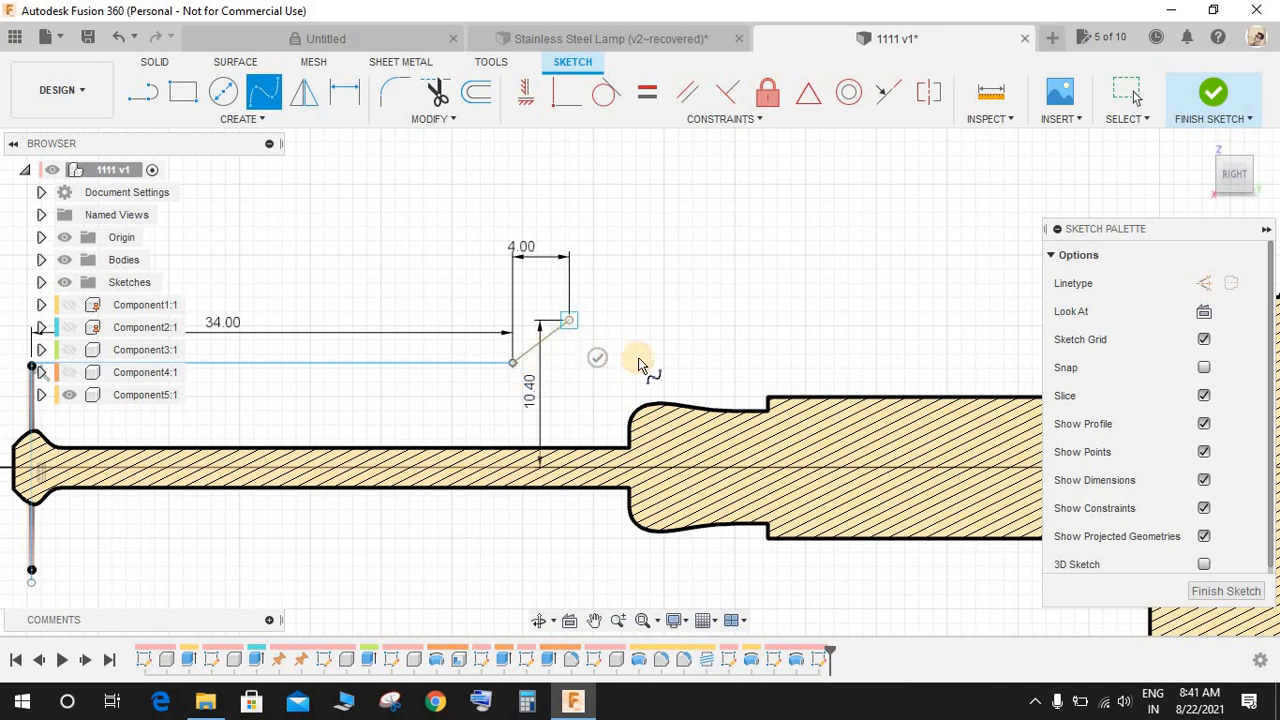
click(678, 413)
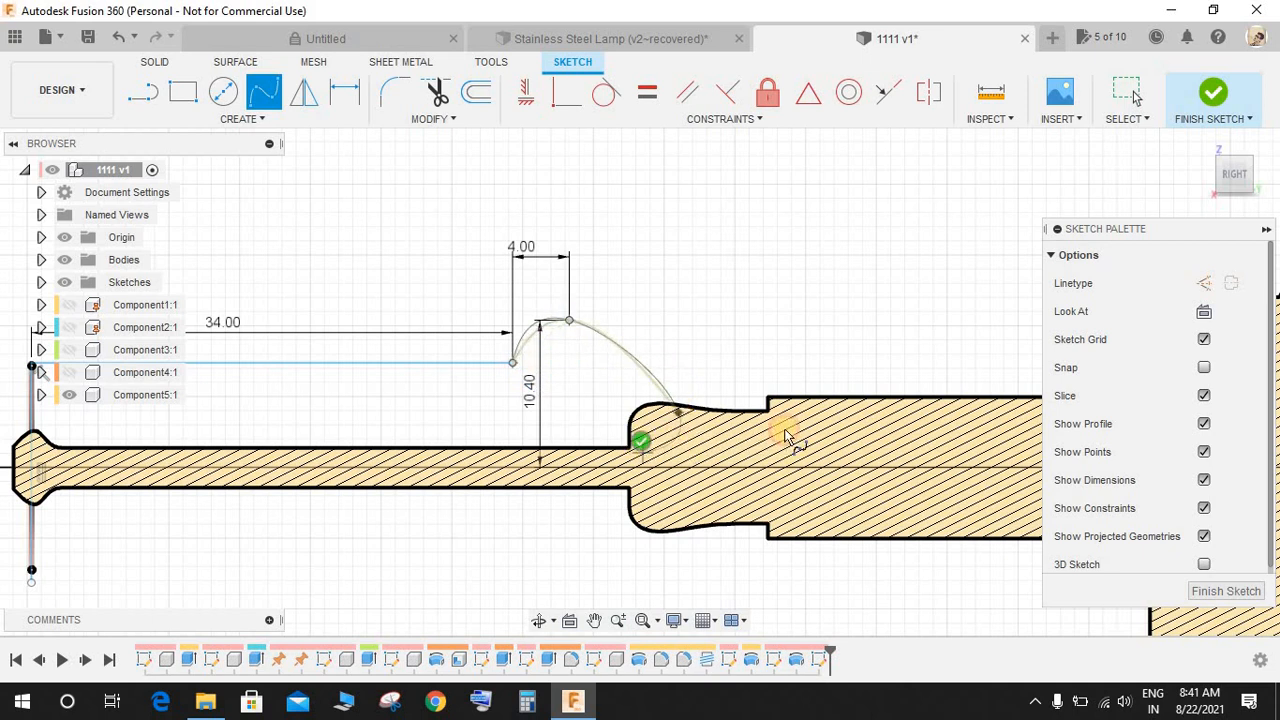
key(Escape)
scroll(613, 343, down, 3)
scroll(613, 343, up, 3)
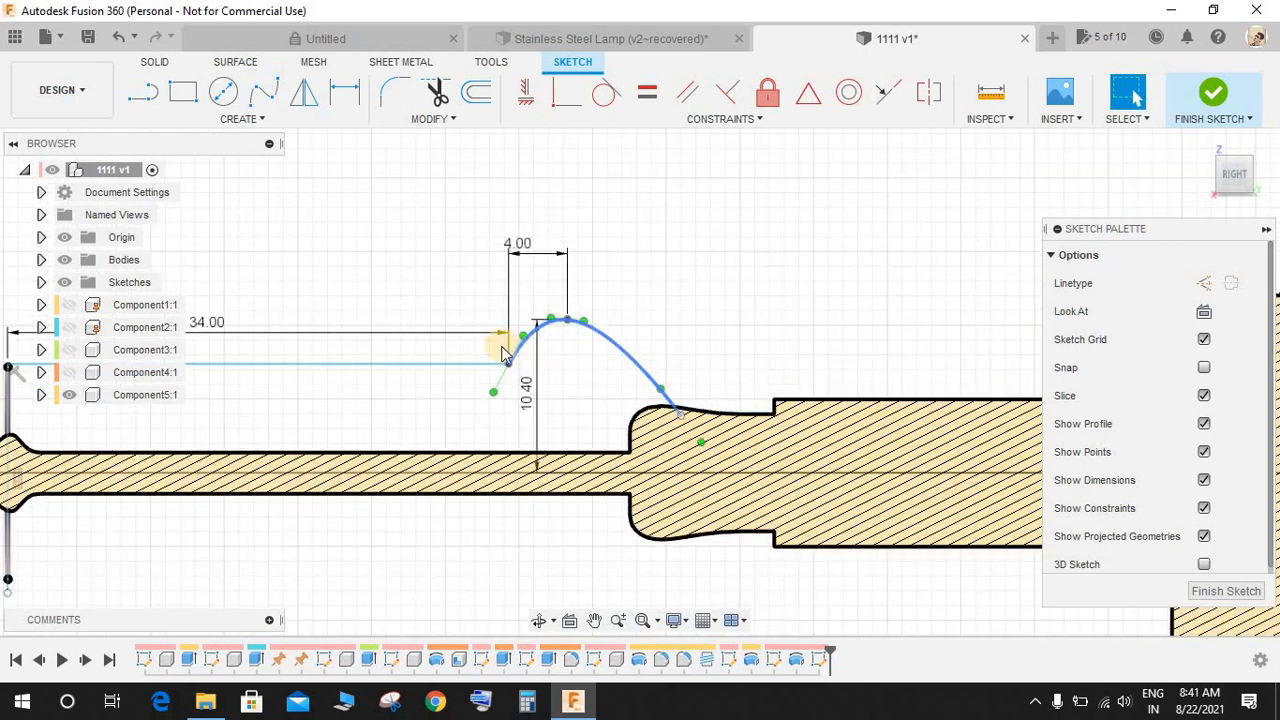
- Align the spline's start tangent handle with the horizontal line so the curve leaves it smoothly
scroll(505, 352, up, 2)
drag(491, 420, 449, 372)
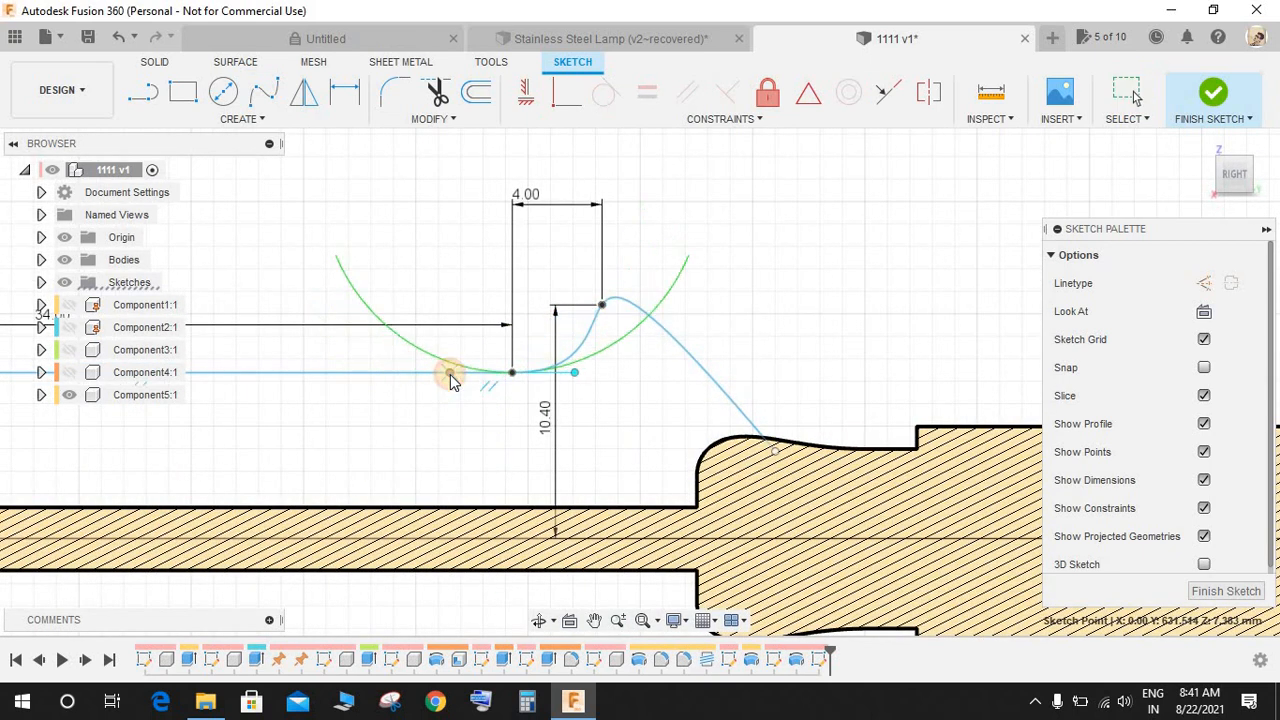
- Set the horizontal distance between the spline's start and its peak point to 6 mm
double_click(533, 202)
text(6)
key(Return)
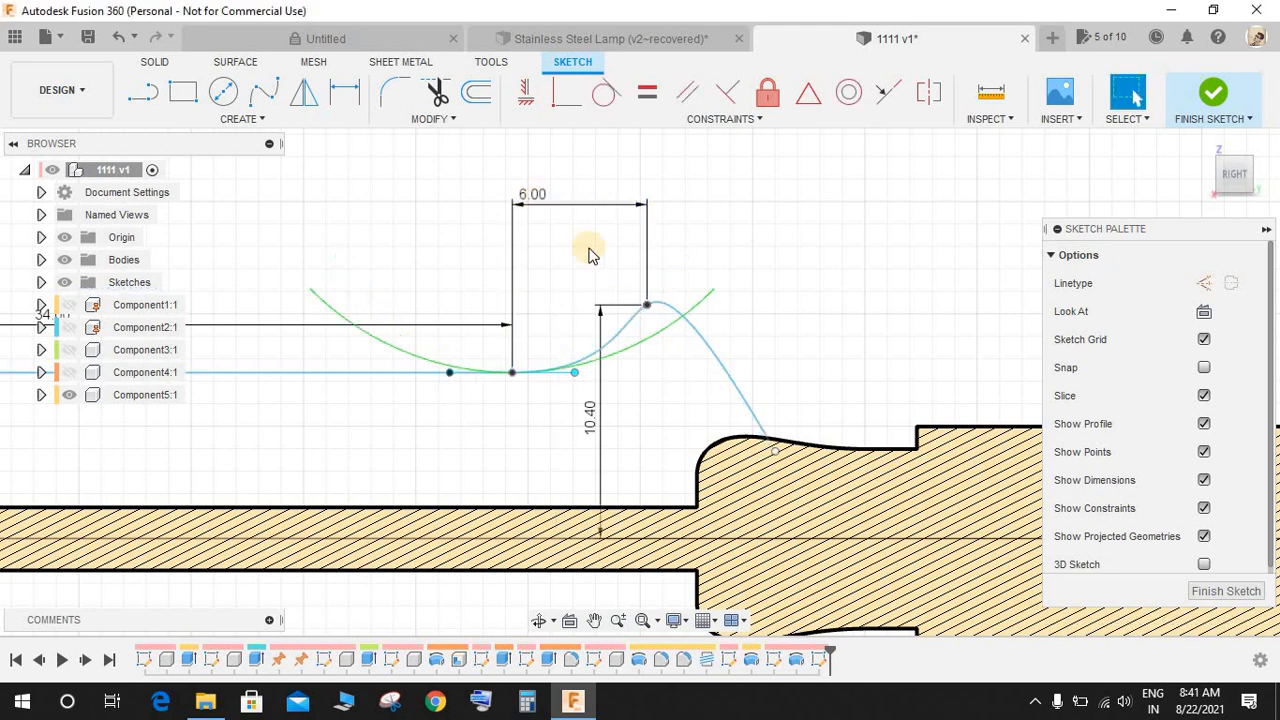
scroll(843, 323, down, 3)
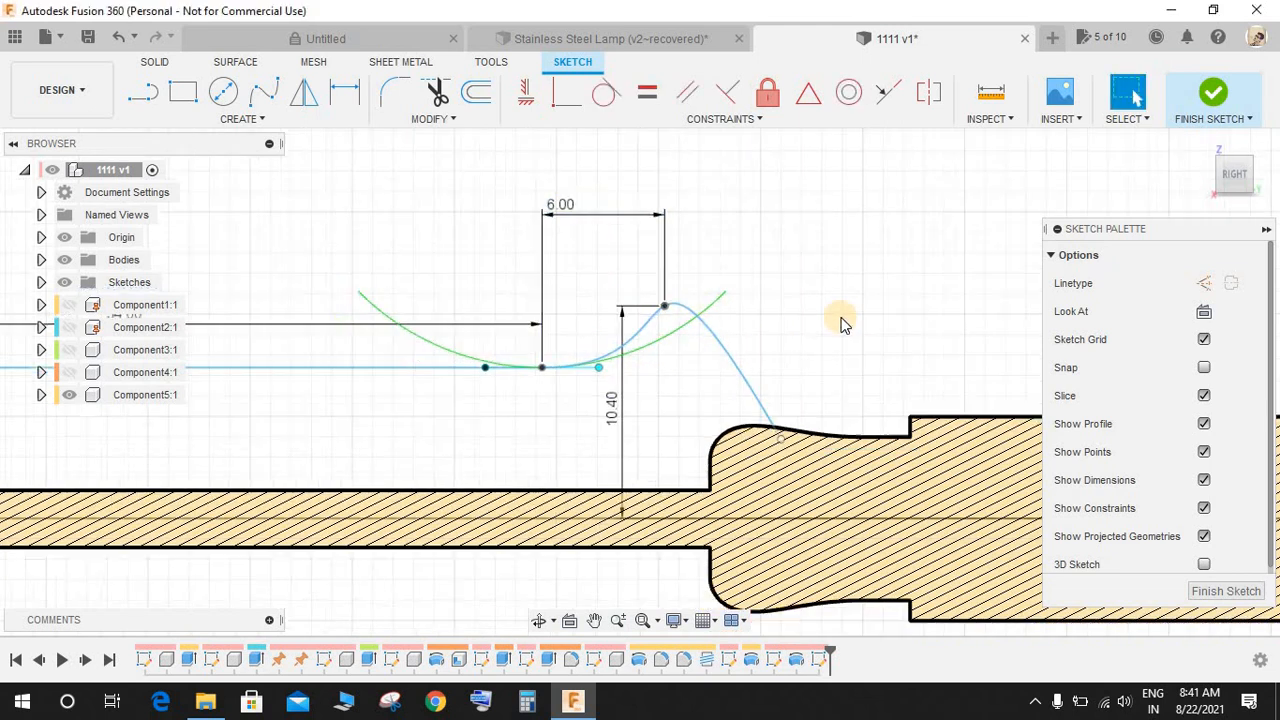
- Adjust the tangent handle at the spline's peak point to nearly horizontal, rounding the crest
scroll(753, 285, up, 5)
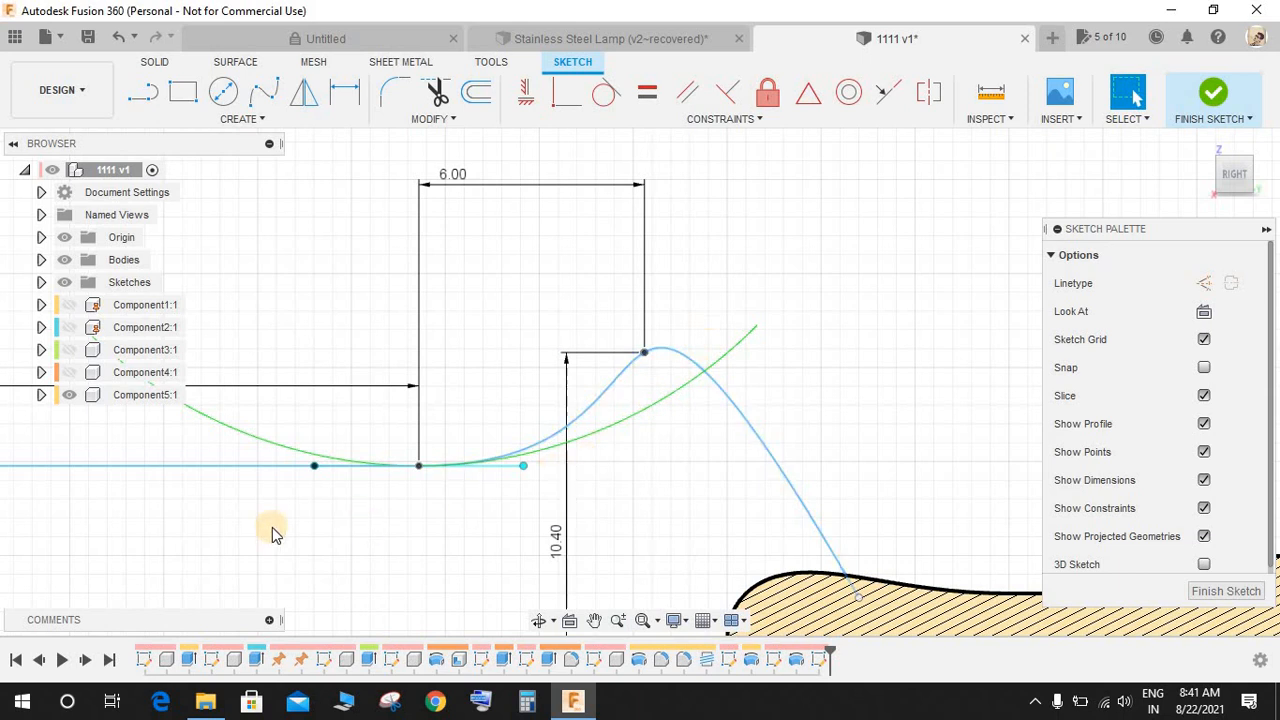
scroll(571, 487, down, 2)
scroll(600, 490, up, 4)
scroll(612, 491, down, 5)
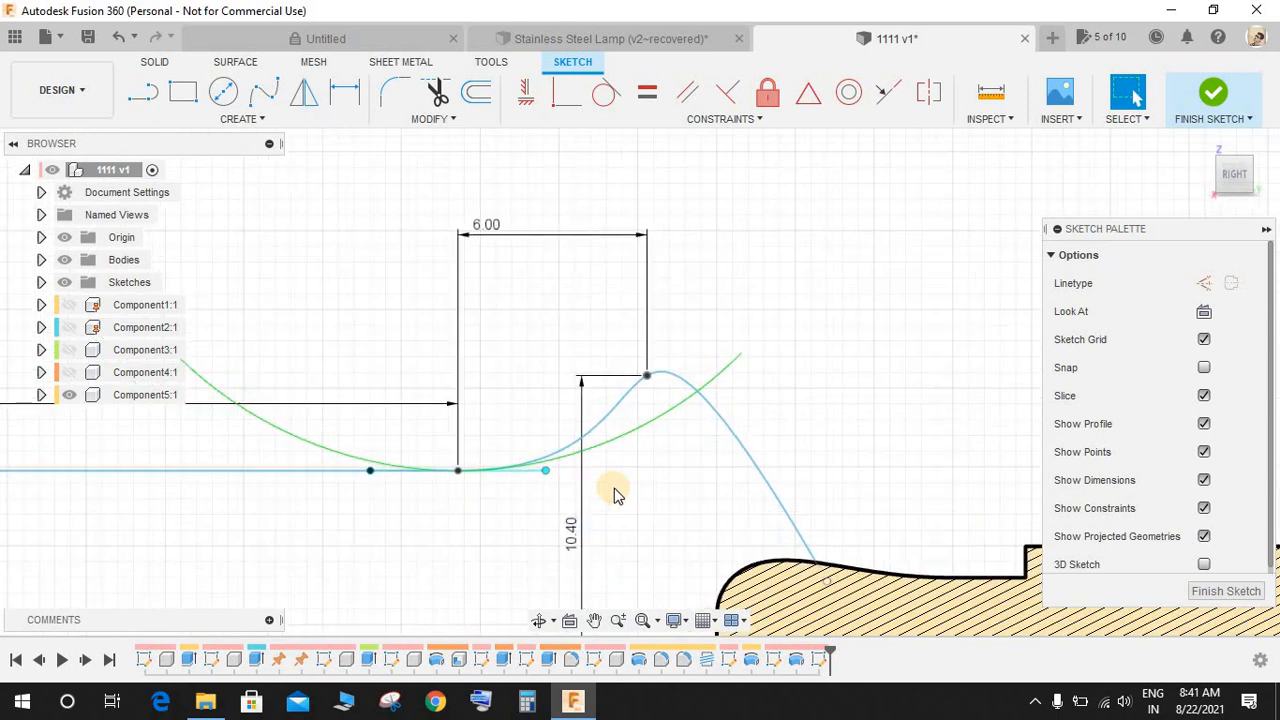
scroll(650, 410, down, 1)
click(649, 406)
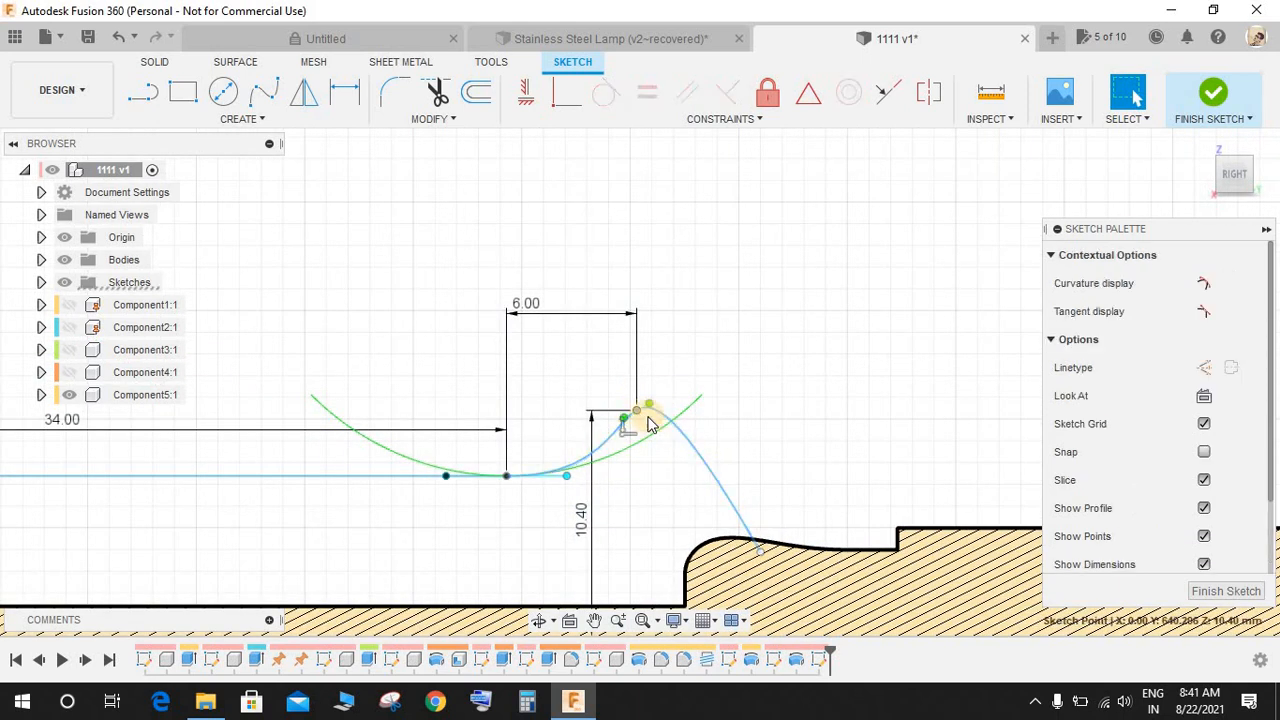
mouse_move(649, 406)
mouse_down()
mouse_move(668, 414)
mouse_move(659, 408)
mouse_up()
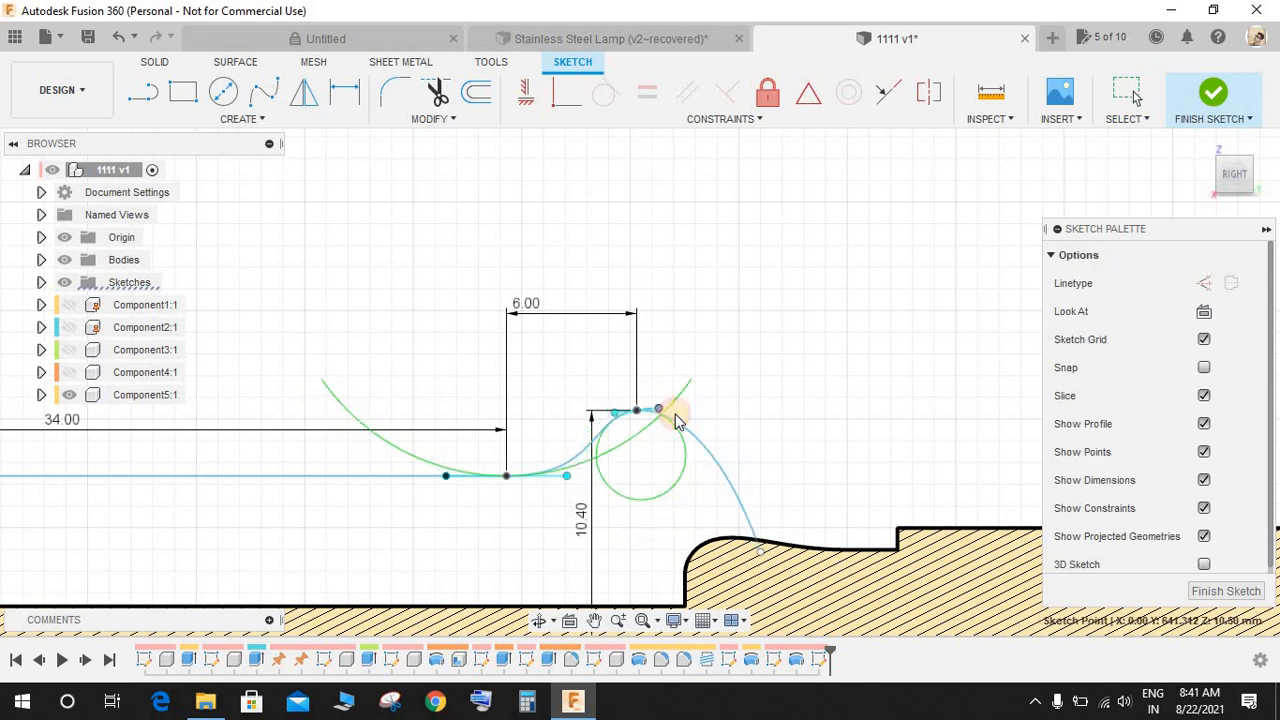
scroll(777, 451, down, 2)
scroll(738, 465, up, 2)
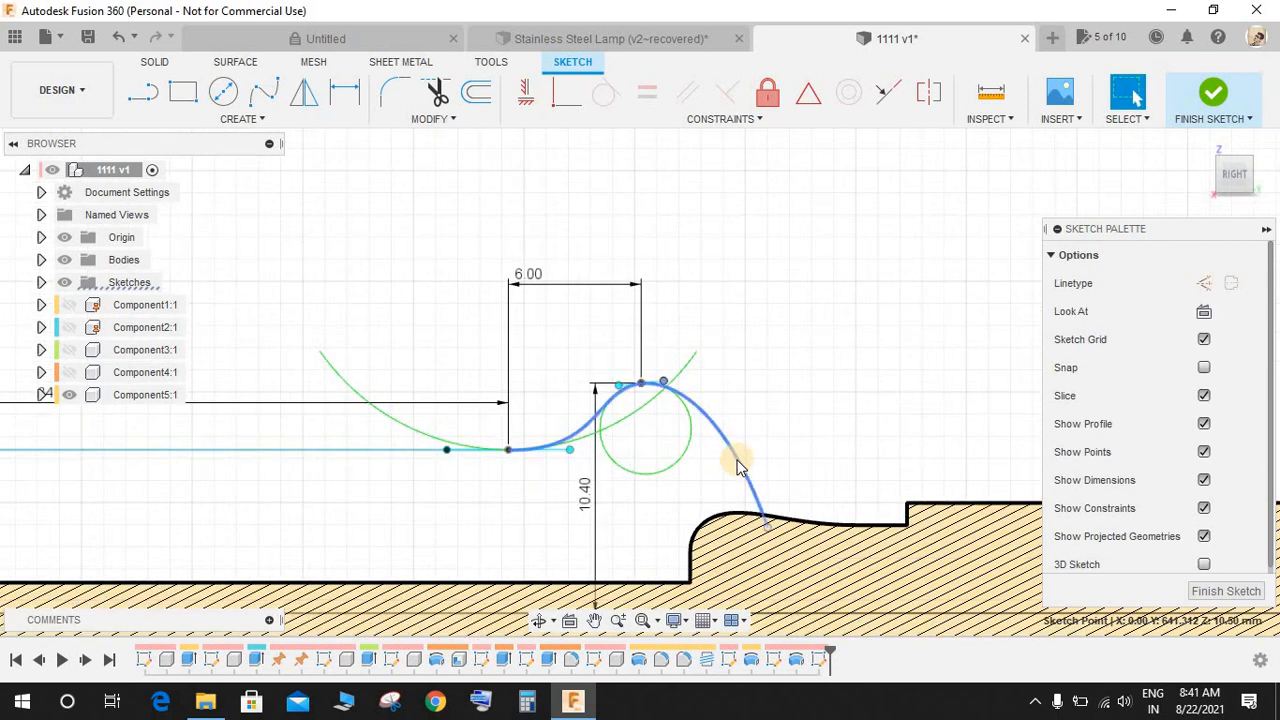
- Turn the tangent handle at the spline's end upright and apply a Horizontal/Vertical constraint to it
click(778, 495)
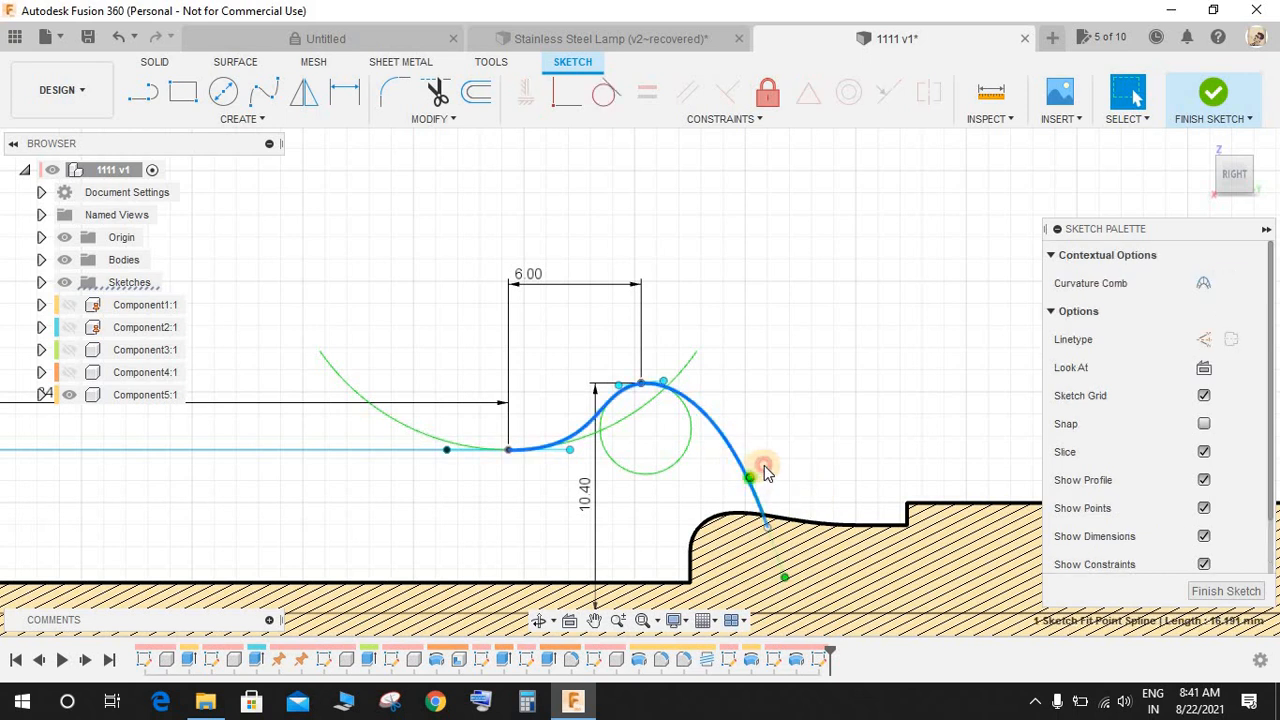
click(765, 472)
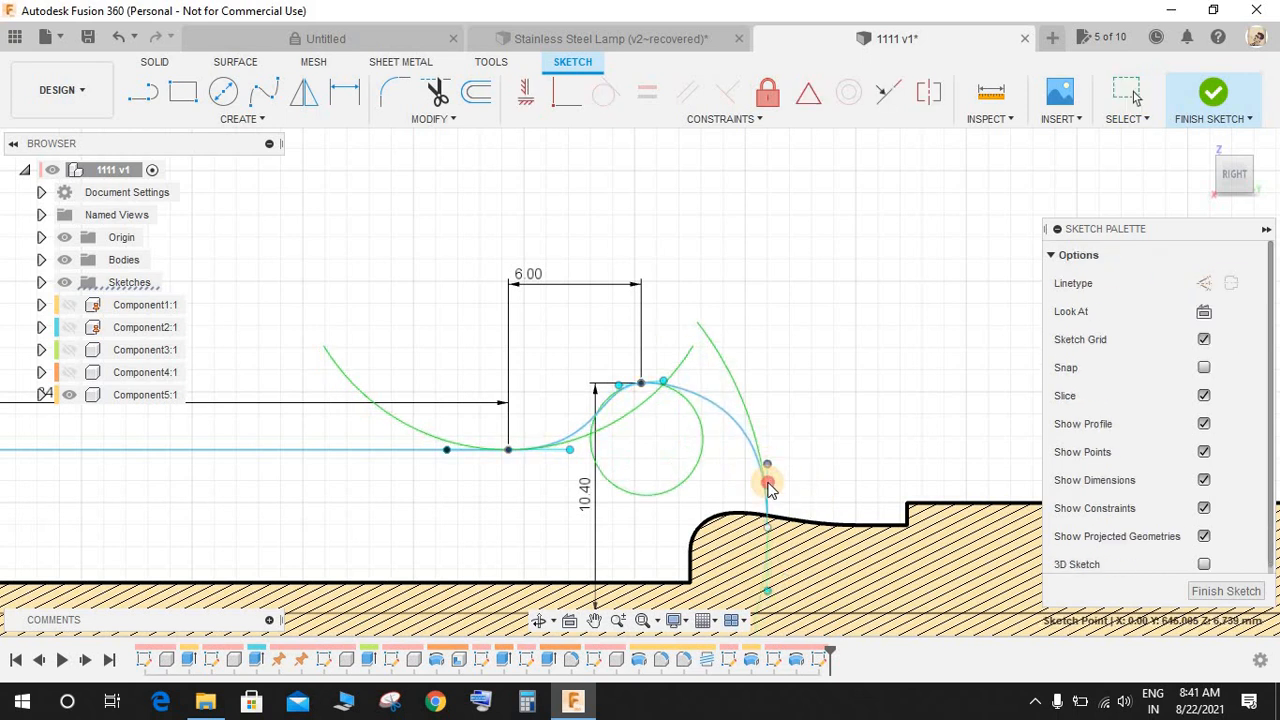
click(766, 478)
right_click(769, 484)
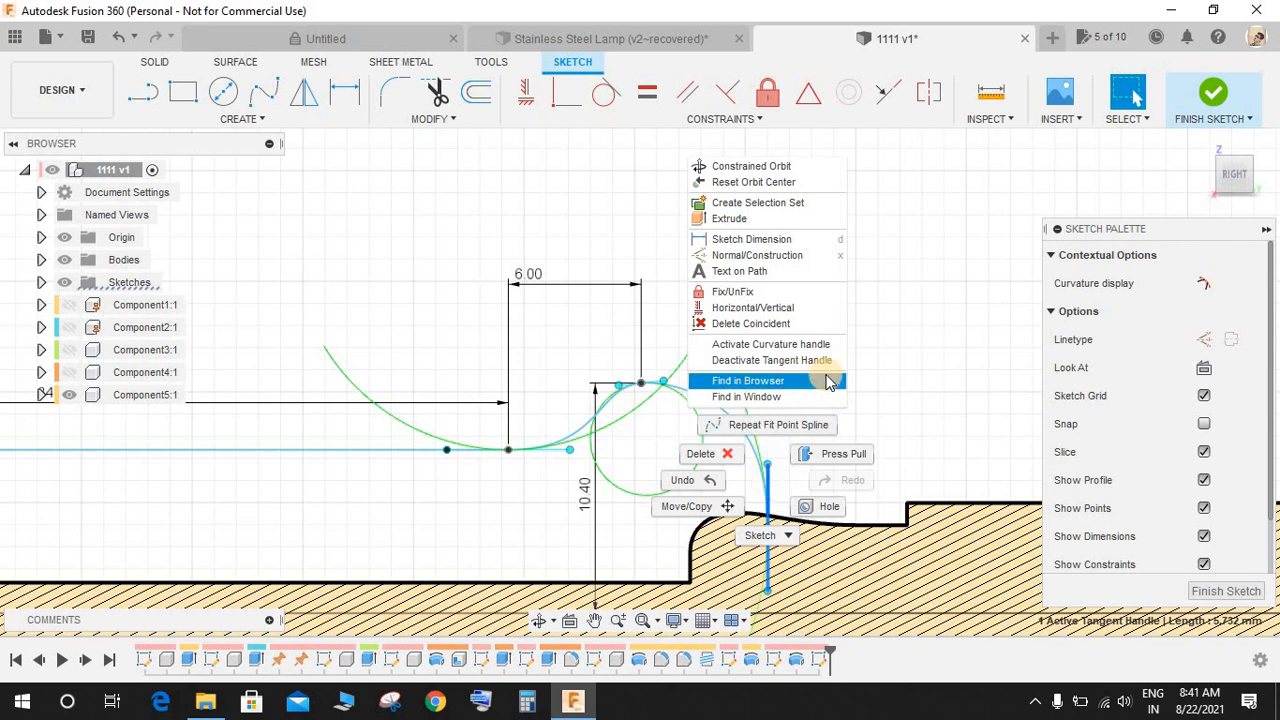
click(775, 307)
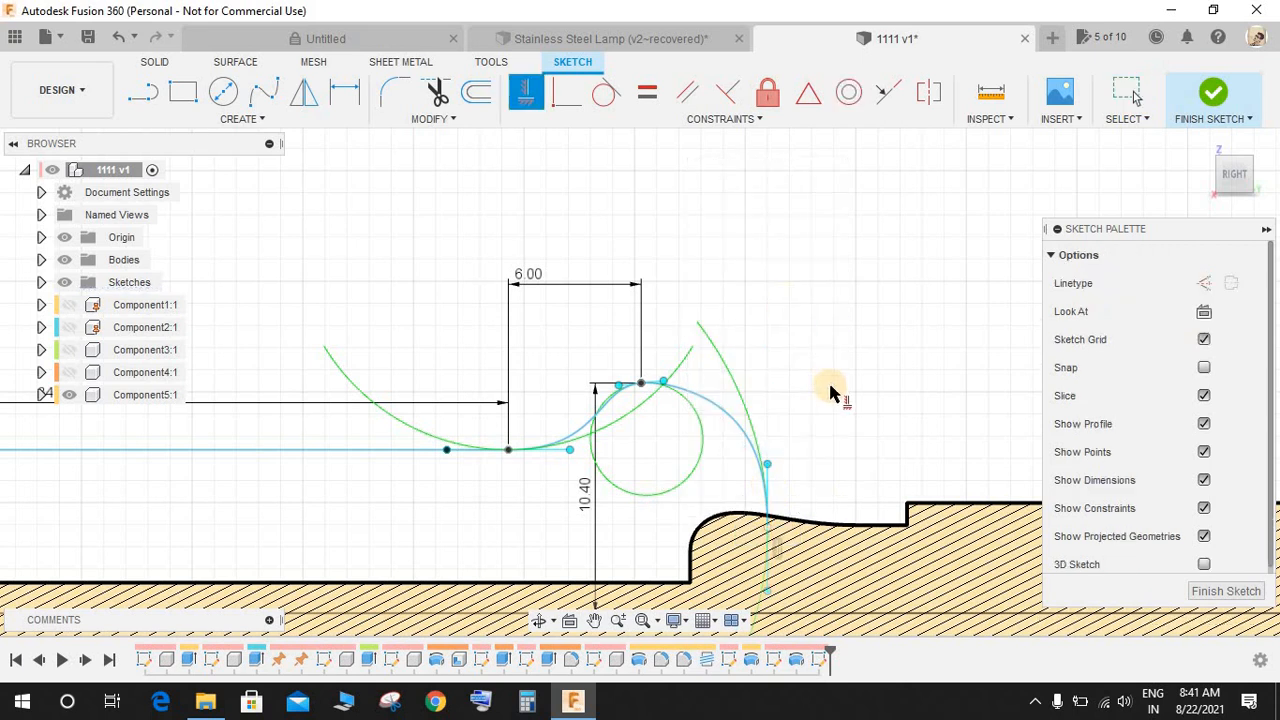
- Move the 34 mm line down so it starts at the centre of the ring's circular cross-section
scroll(812, 444, down, 5)
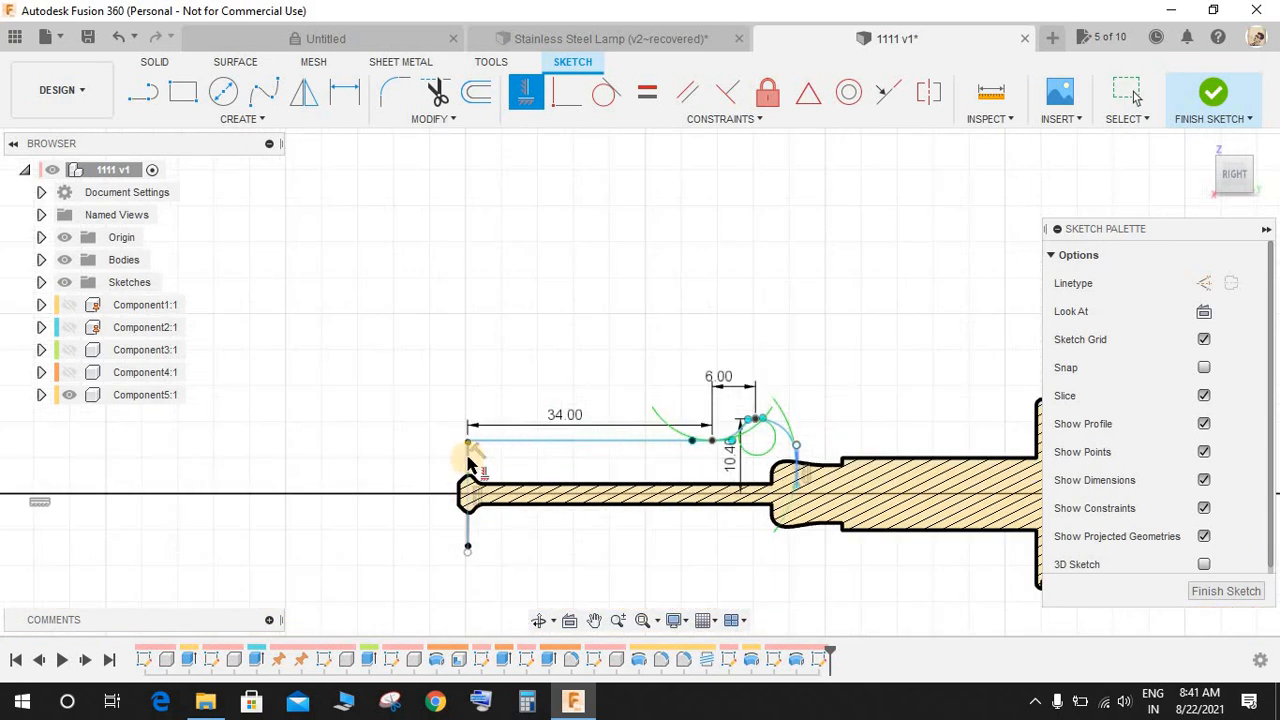
scroll(466, 449, up, 8)
scroll(486, 410, up, 5)
key(Escape)
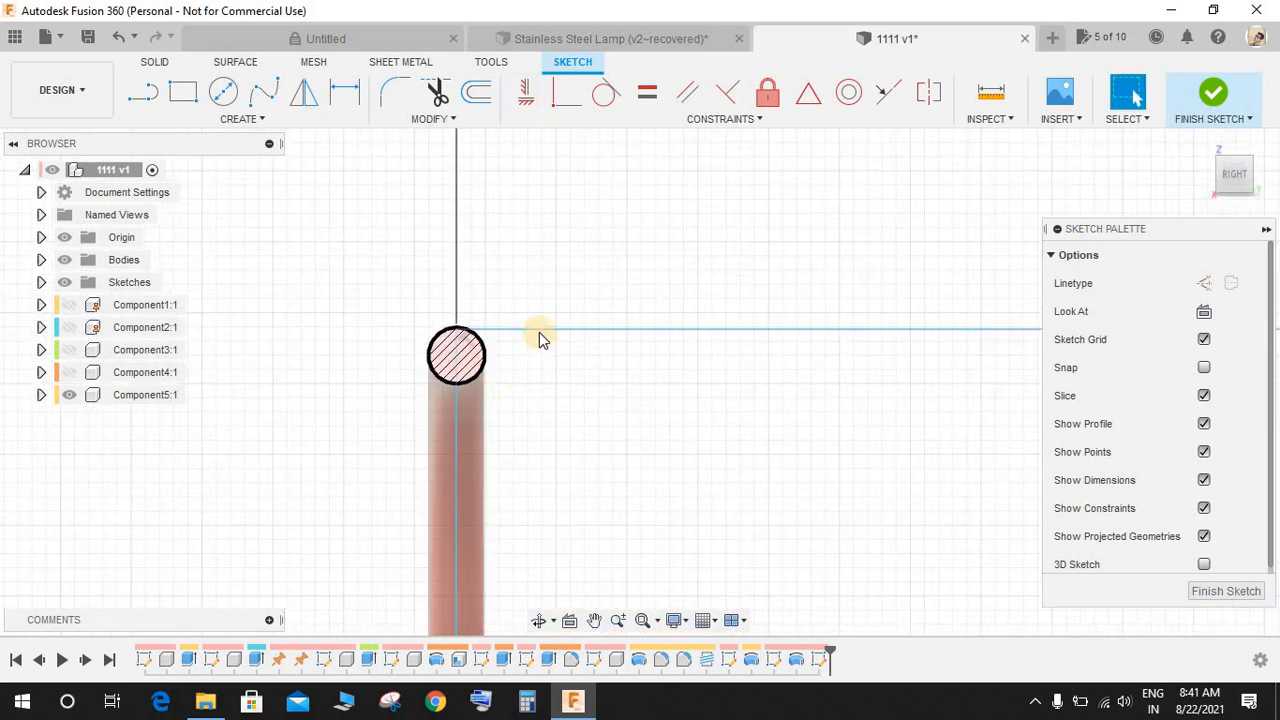
mouse_move(538, 328)
mouse_down()
mouse_move(537, 362)
mouse_move(423, 357)
mouse_up()
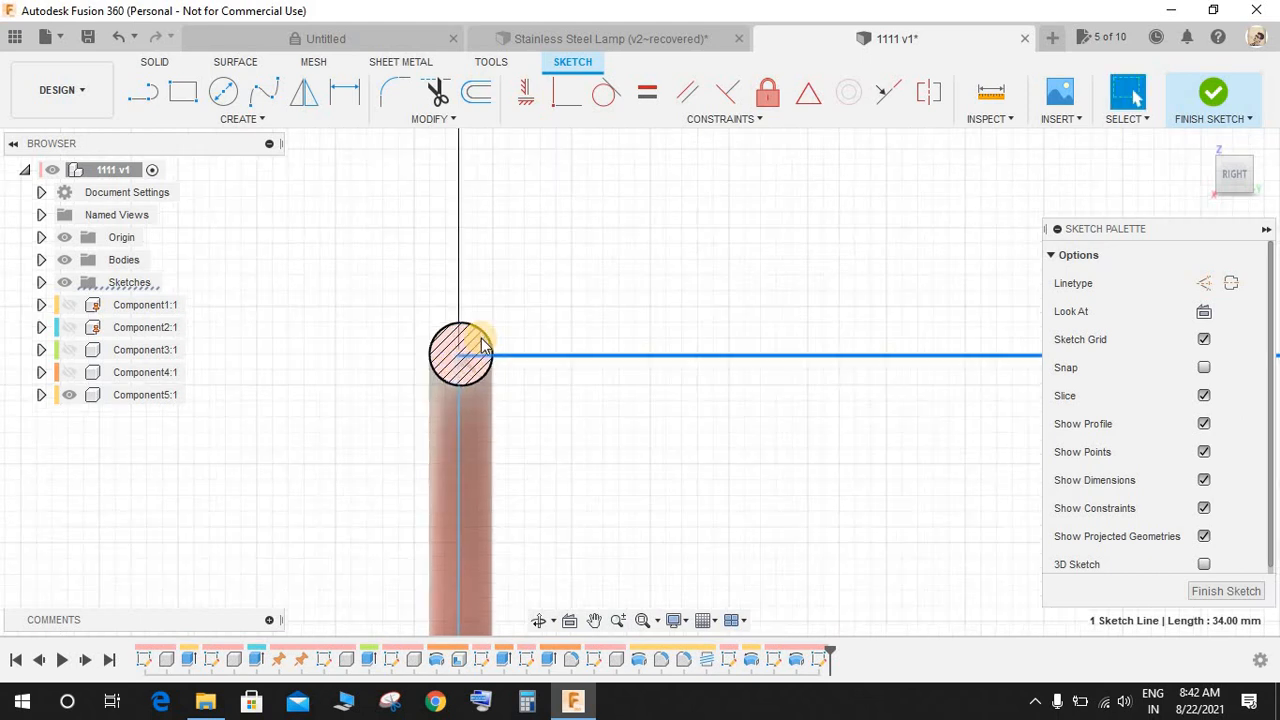
scroll(486, 340, up, 4)
scroll(534, 374, down, 8)
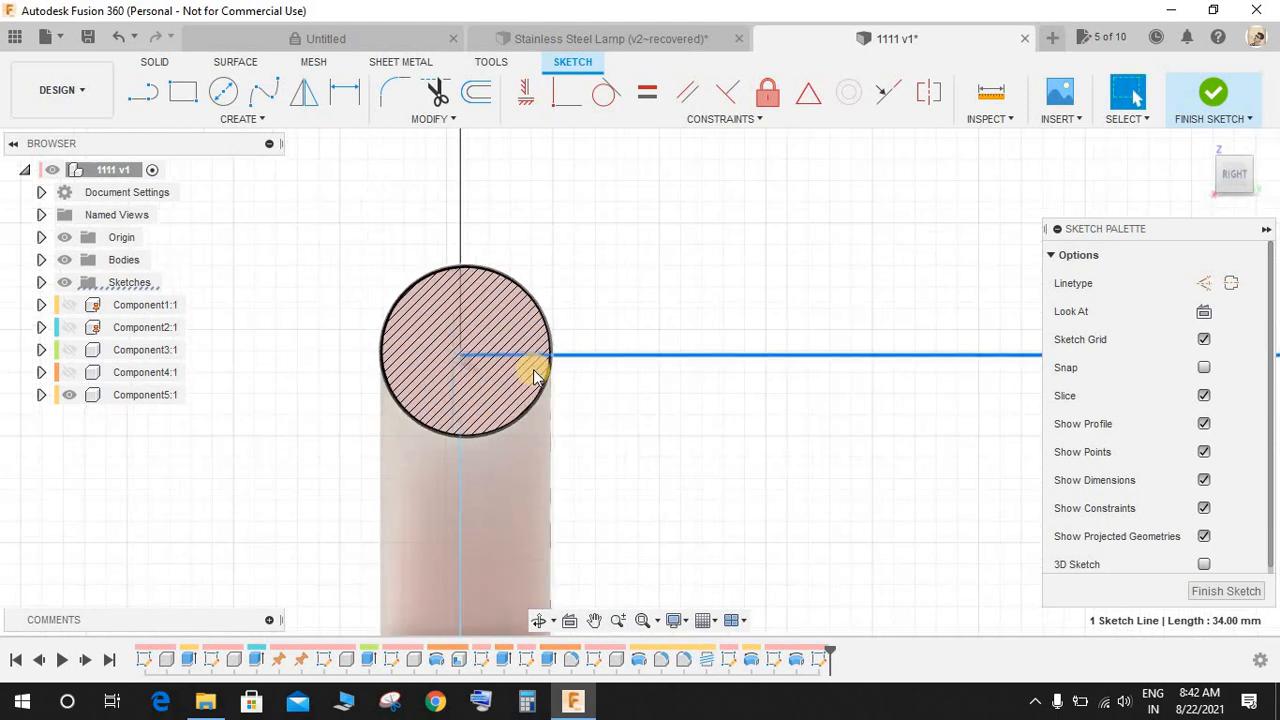
scroll(533, 370, down, 6)
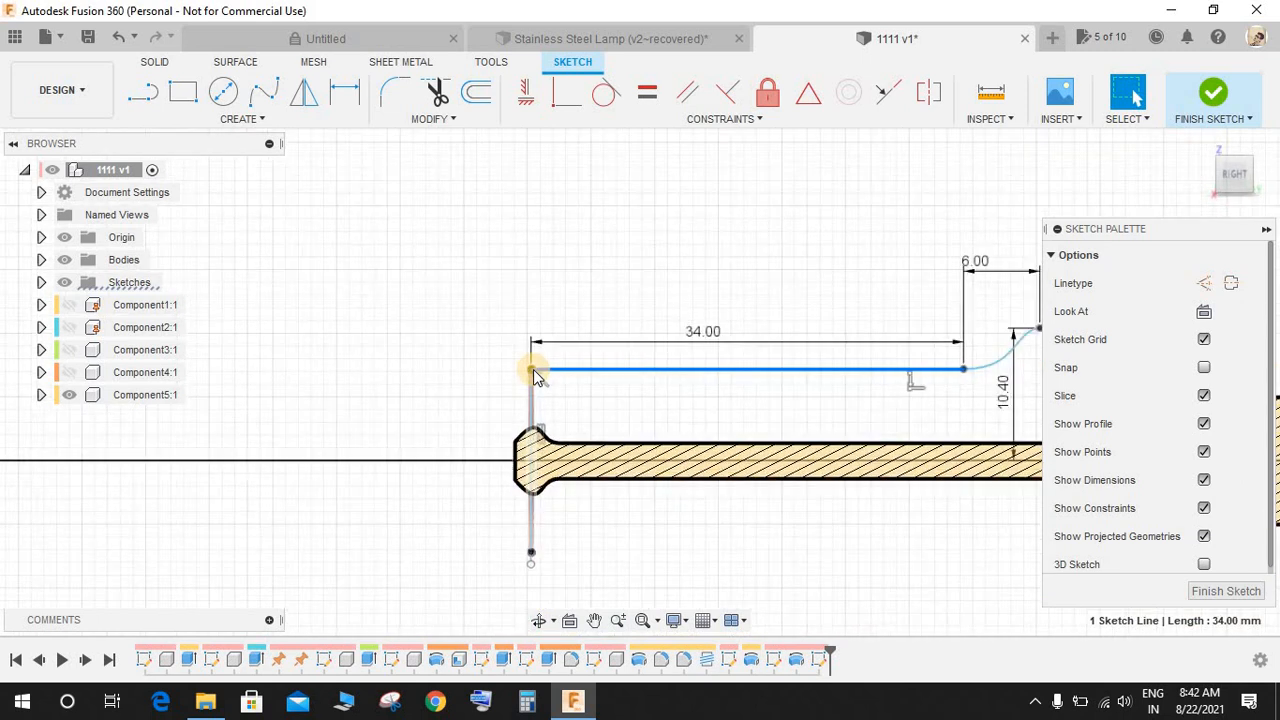
- Delete the vertical sketch line running through the ring at the rod's tip
click(532, 400)
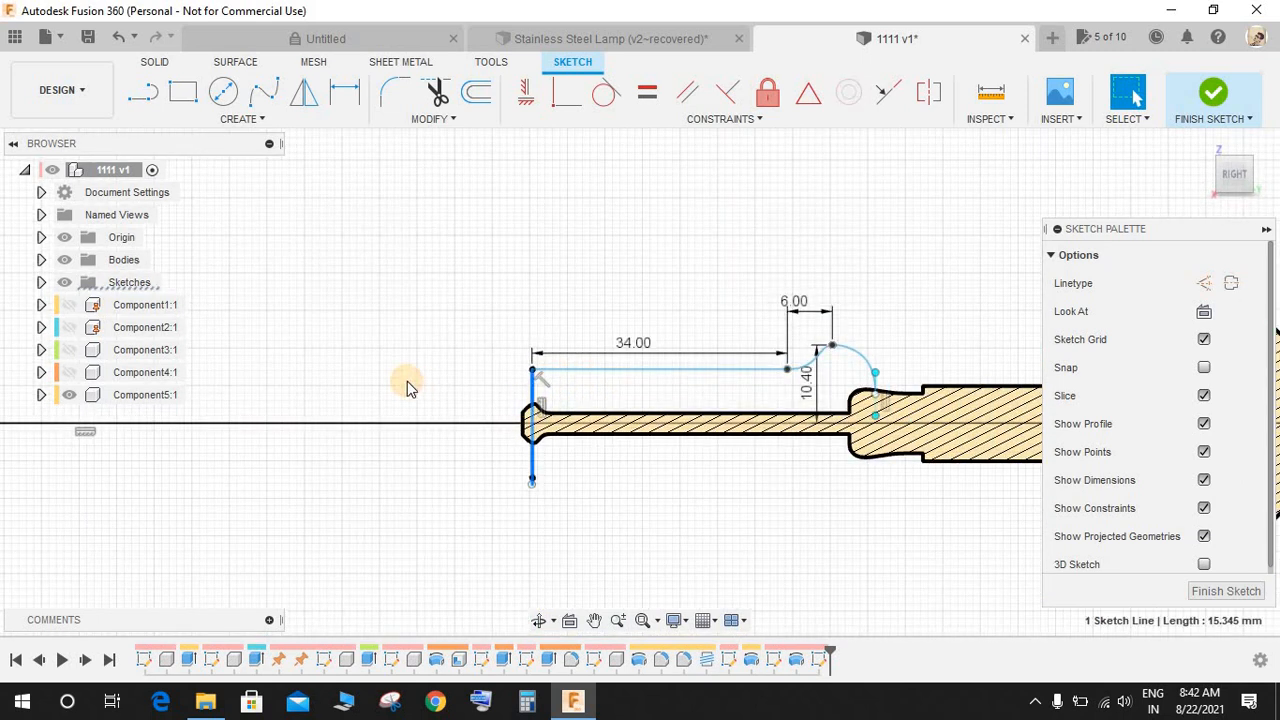
key(Delete)
scroll(859, 373, up, 3)
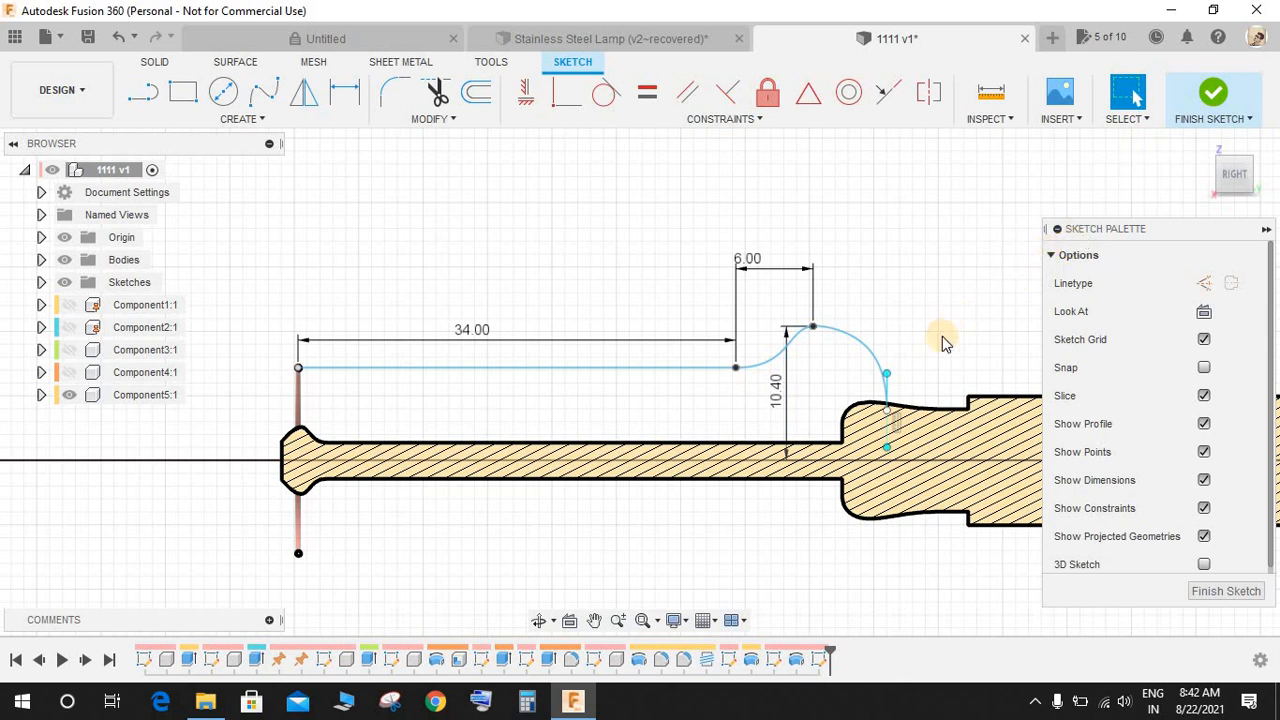
- Adjust the length of the vertical tangent handle at the spline's end and finish the sketch
scroll(942, 338, up, 3)
drag(862, 408, 856, 414)
scroll(850, 405, down, 3)
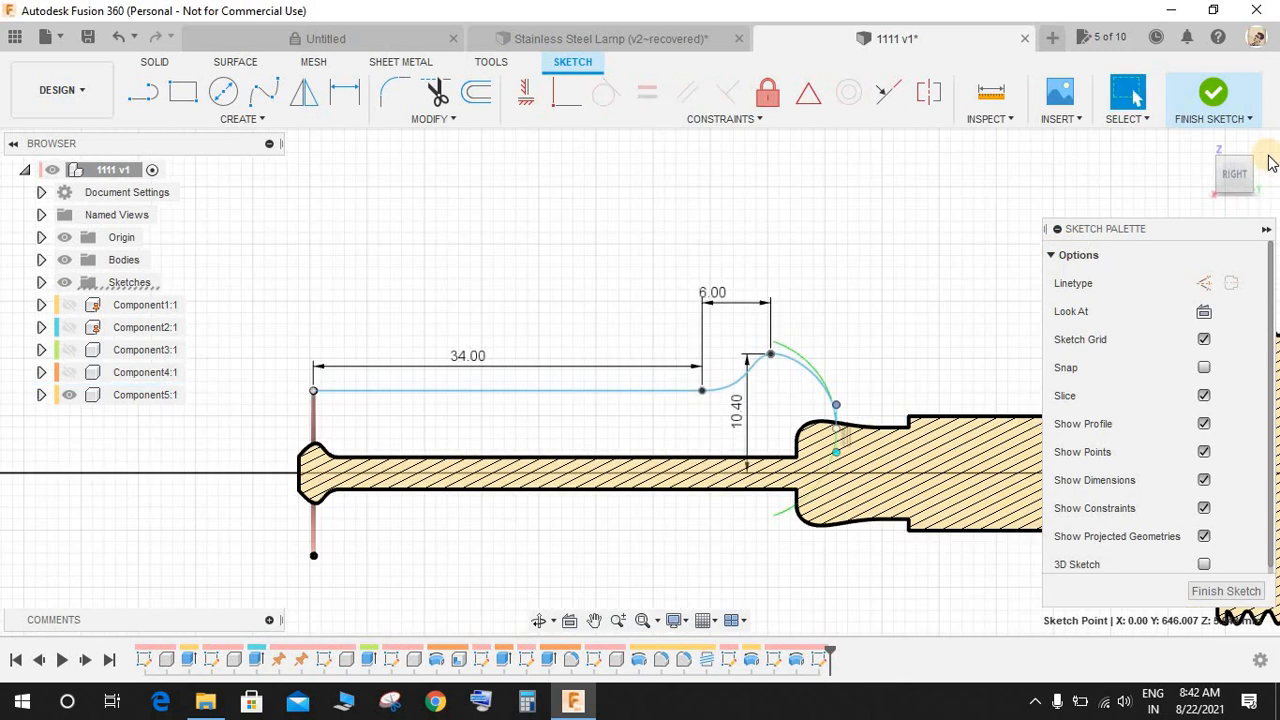
click(1214, 96)
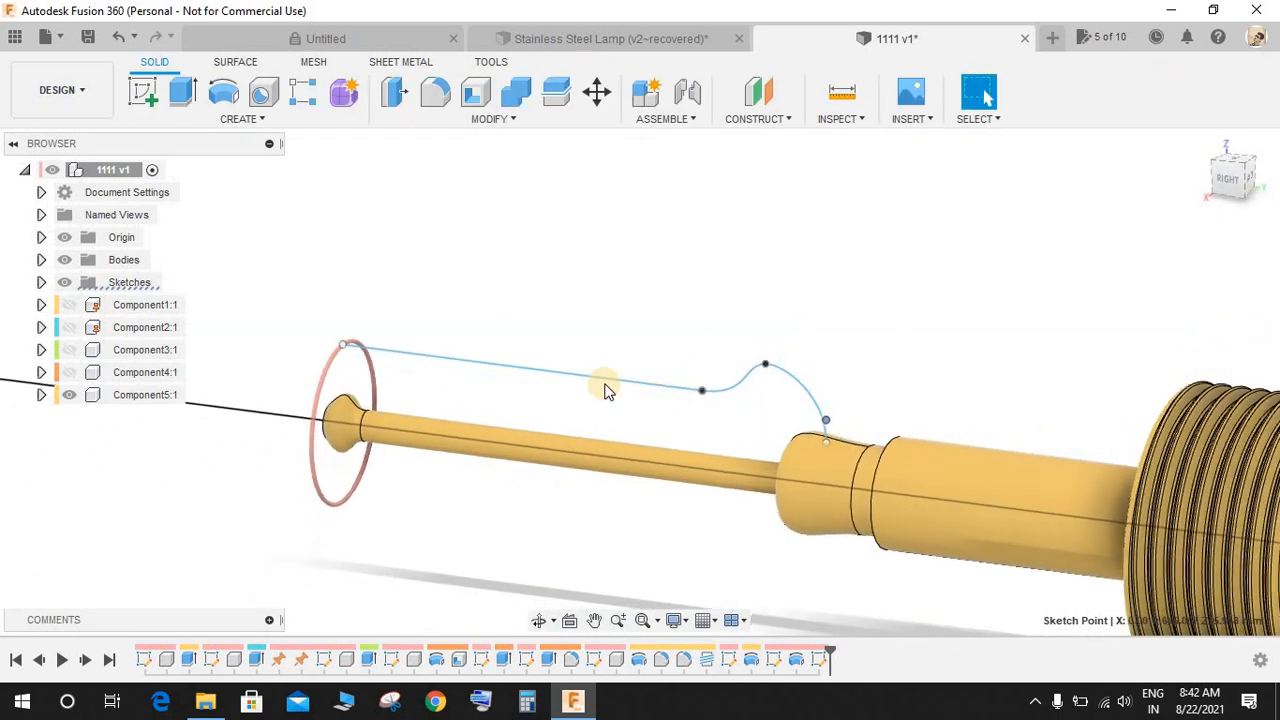
- Create a pipe along the chained line-and-spline path with a circular section of 0.35 mm, using the Join operation
click(243, 121)
click(298, 438)
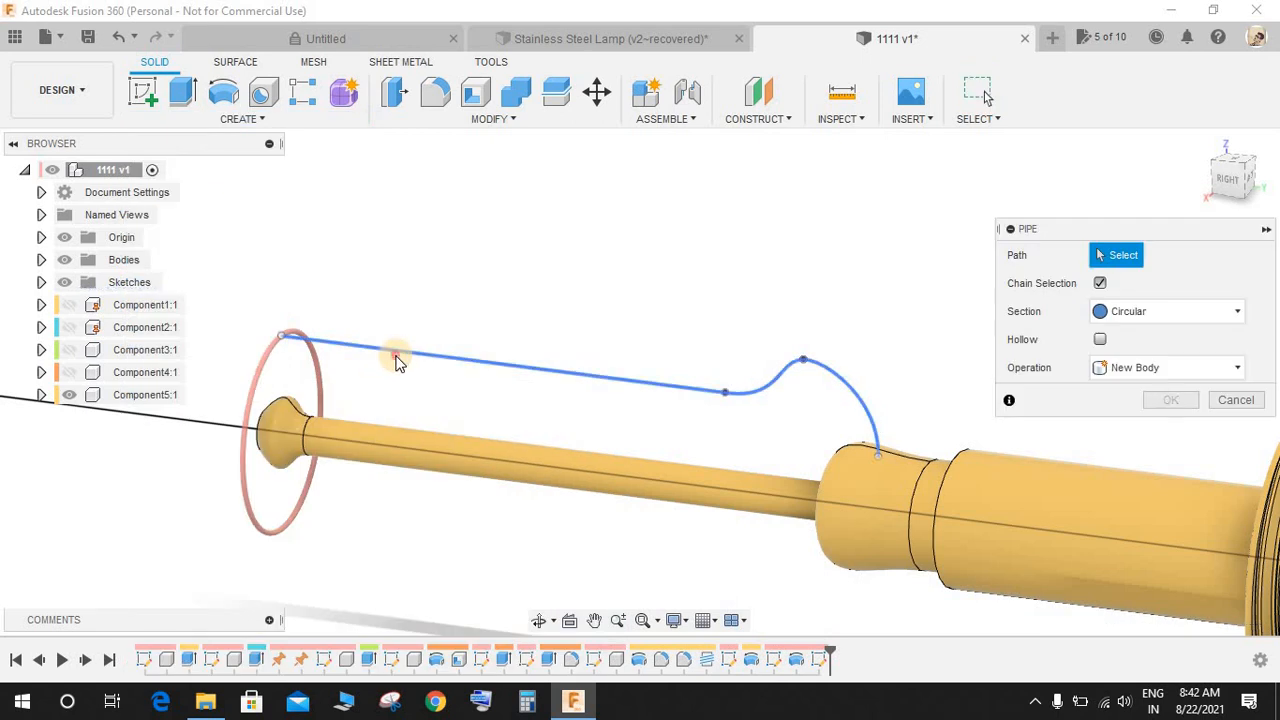
click(394, 362)
click(1141, 428)
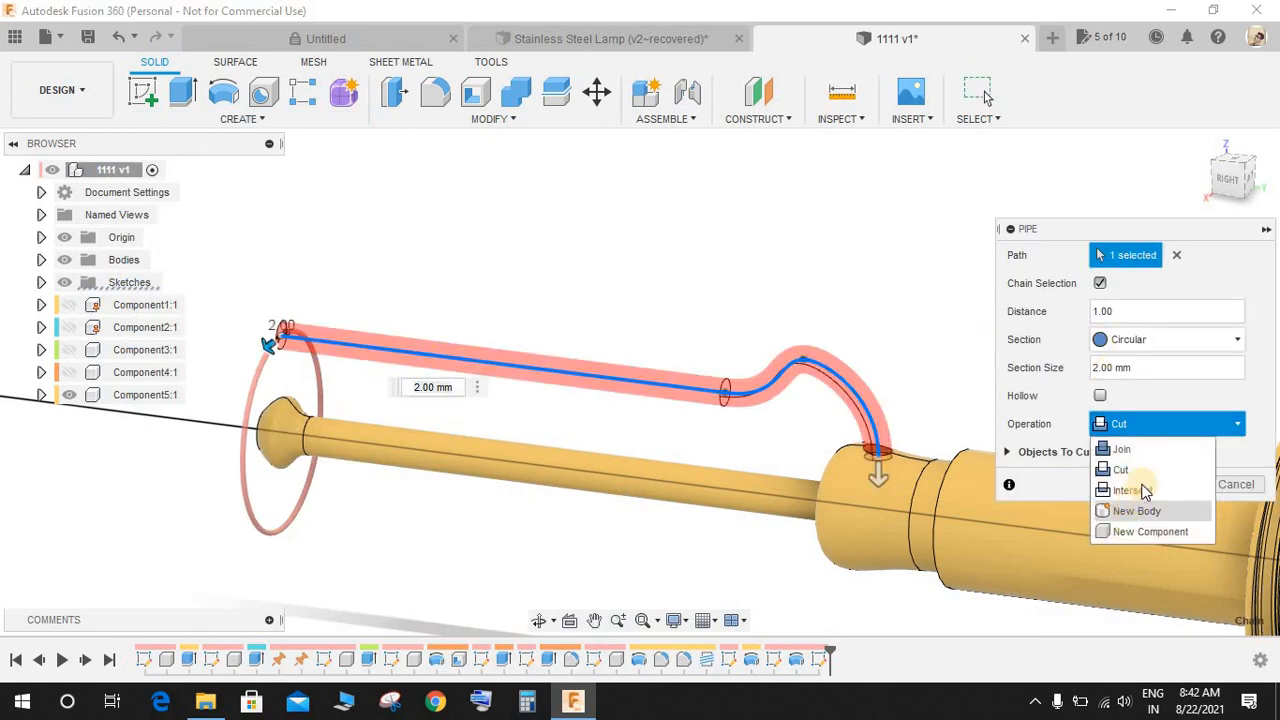
click(1122, 446)
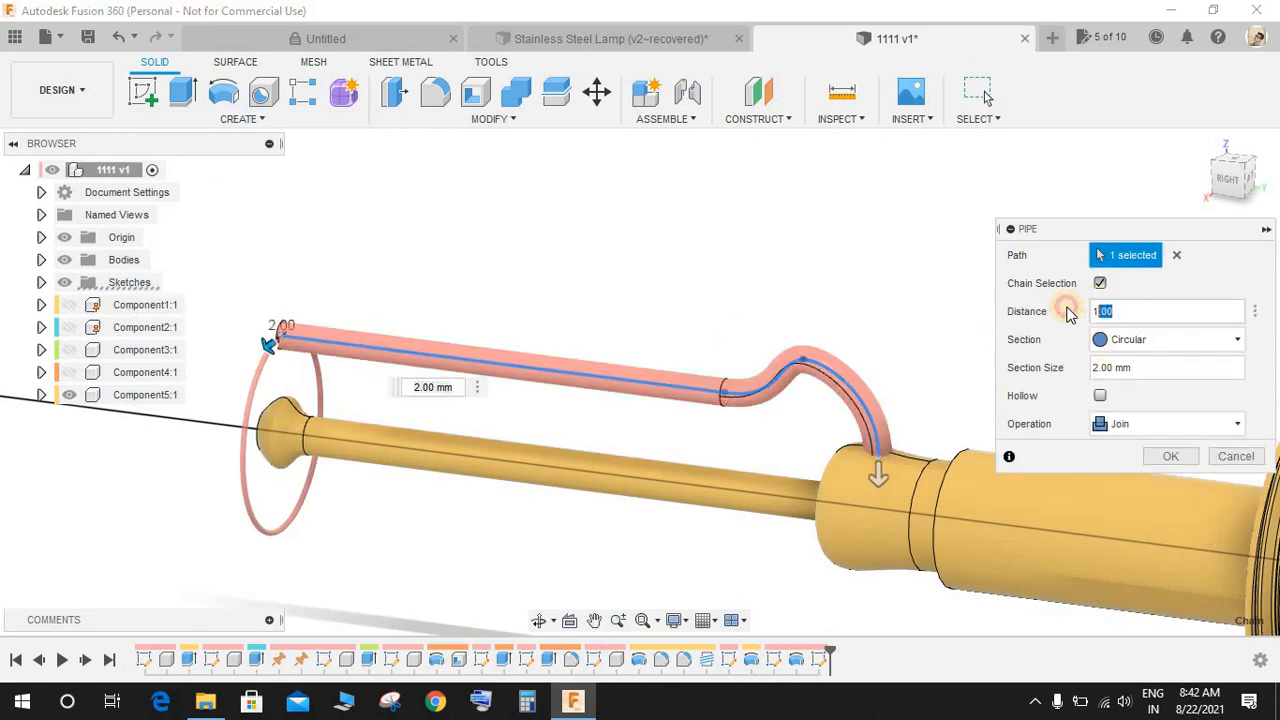
click(1124, 369)
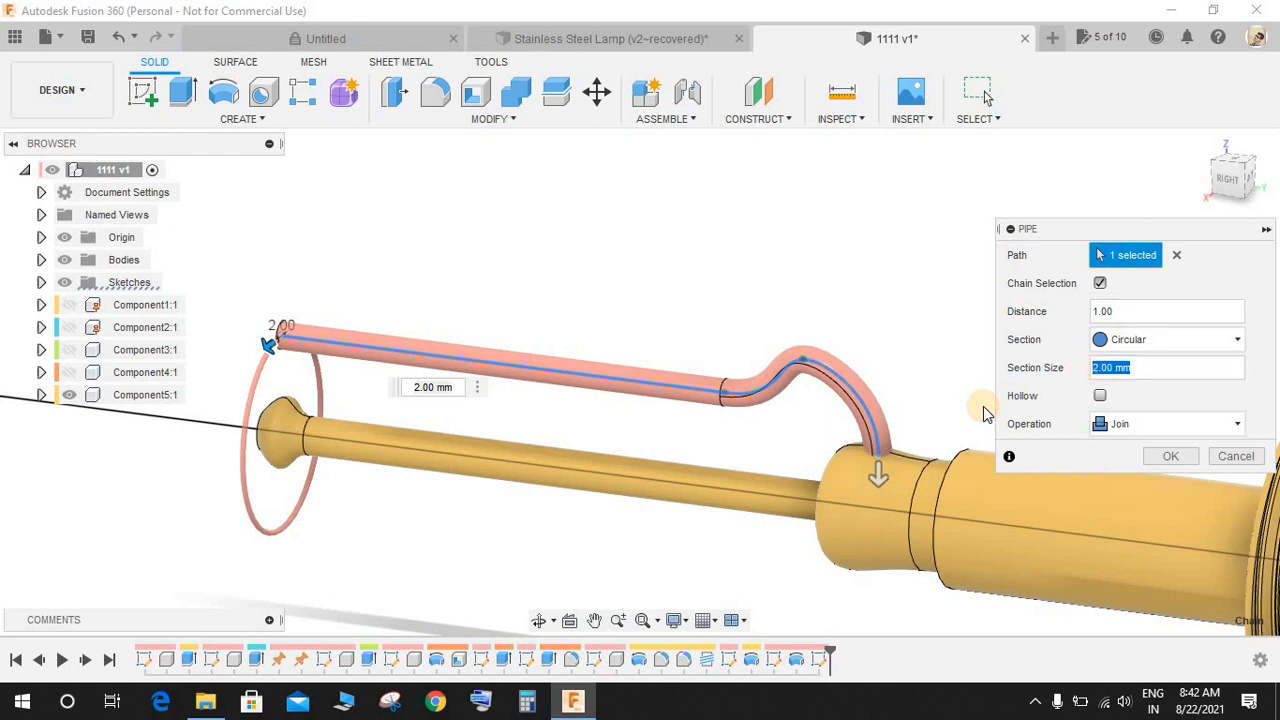
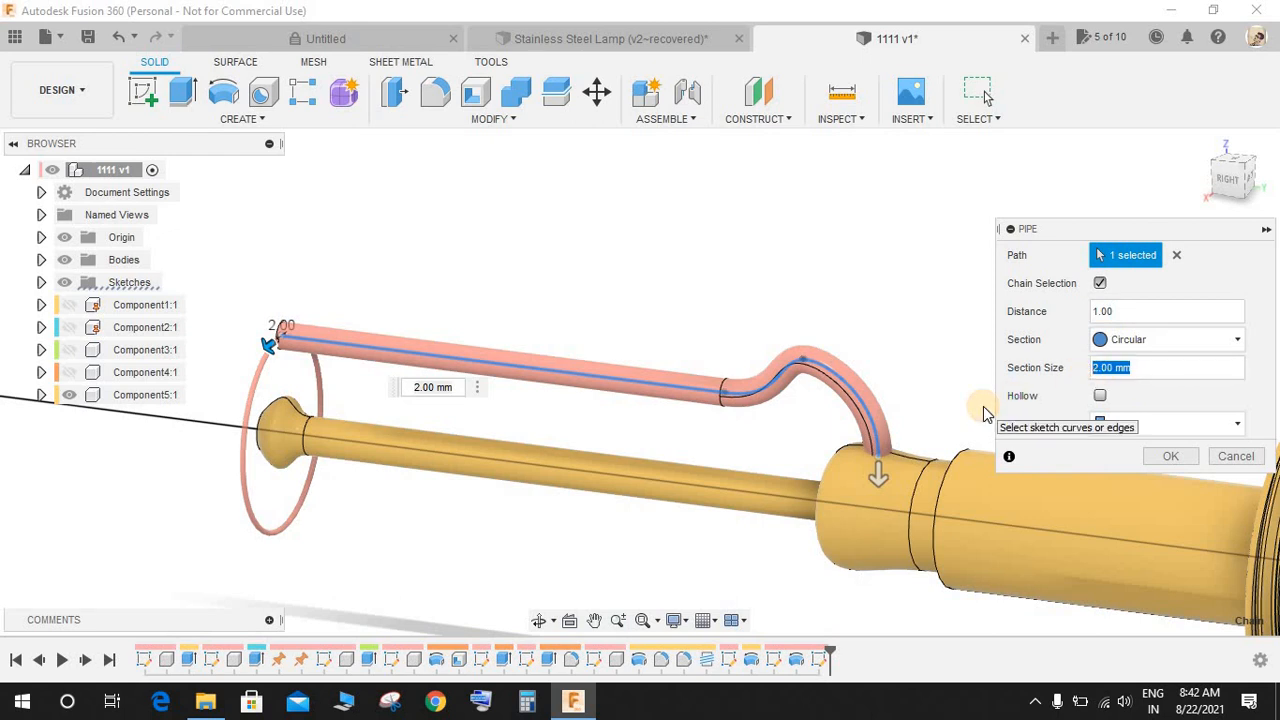
text(0.35)
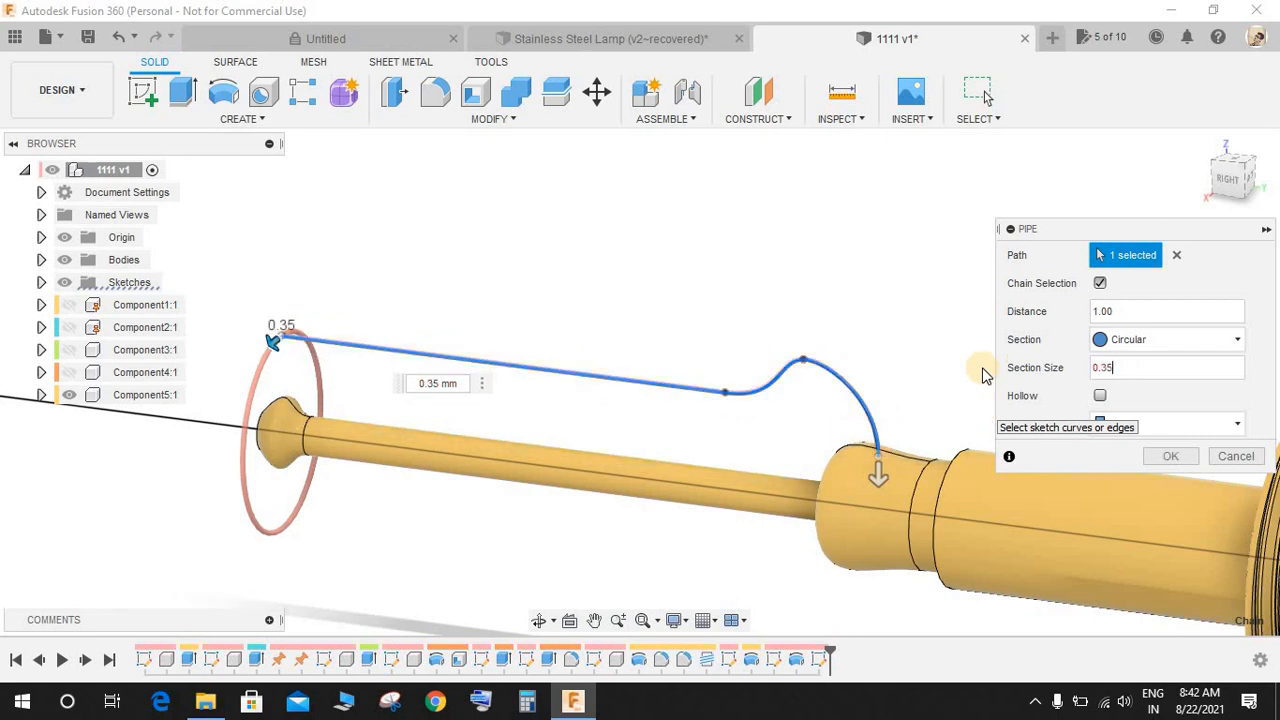
click(1170, 456)
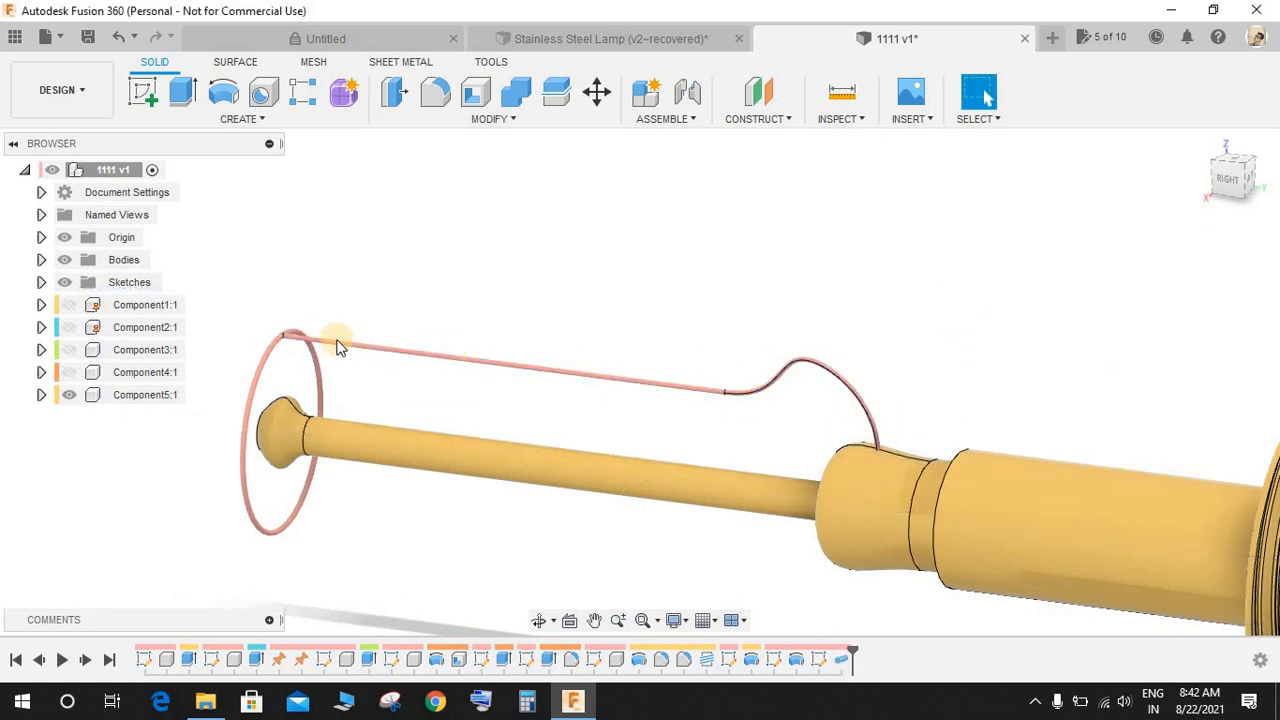
- Start a circular pattern of type Features and choose the new pipe feature as the object to repeat
scroll(300, 350, up, 4)
shift+middle_drag(614, 394, 628, 405)
scroll(660, 410, down, 5)
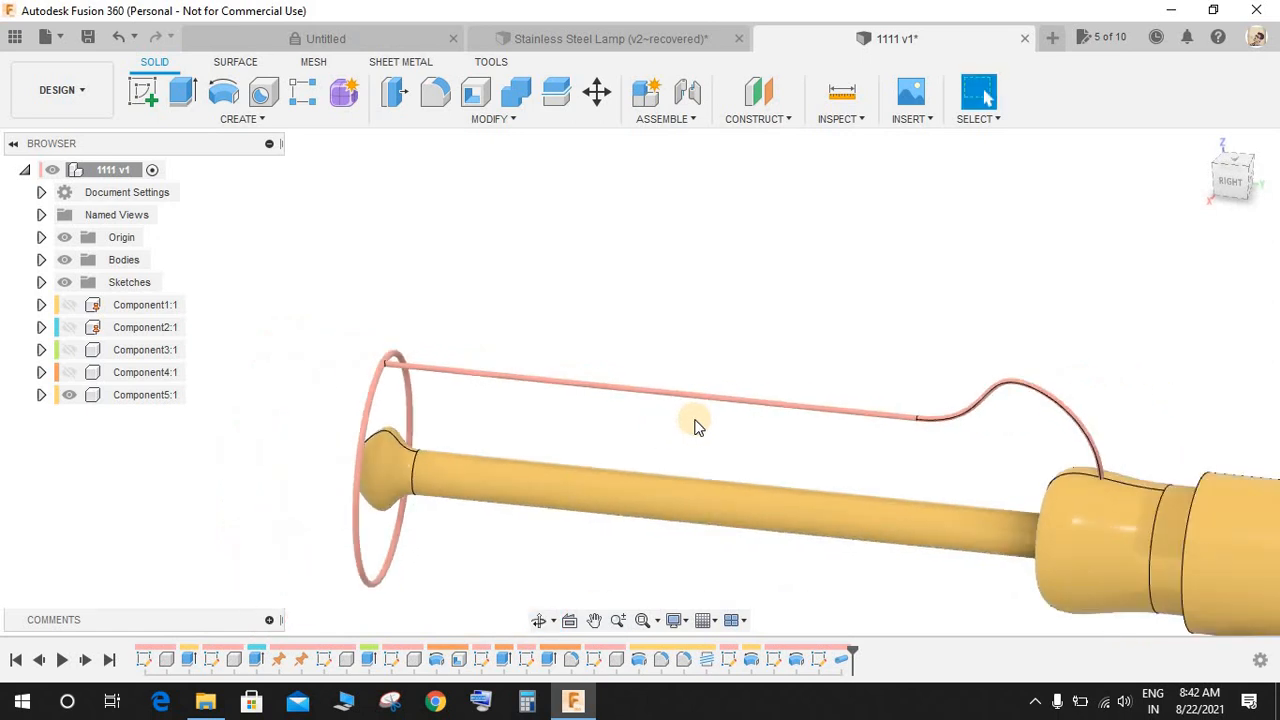
scroll(768, 397, down, 2)
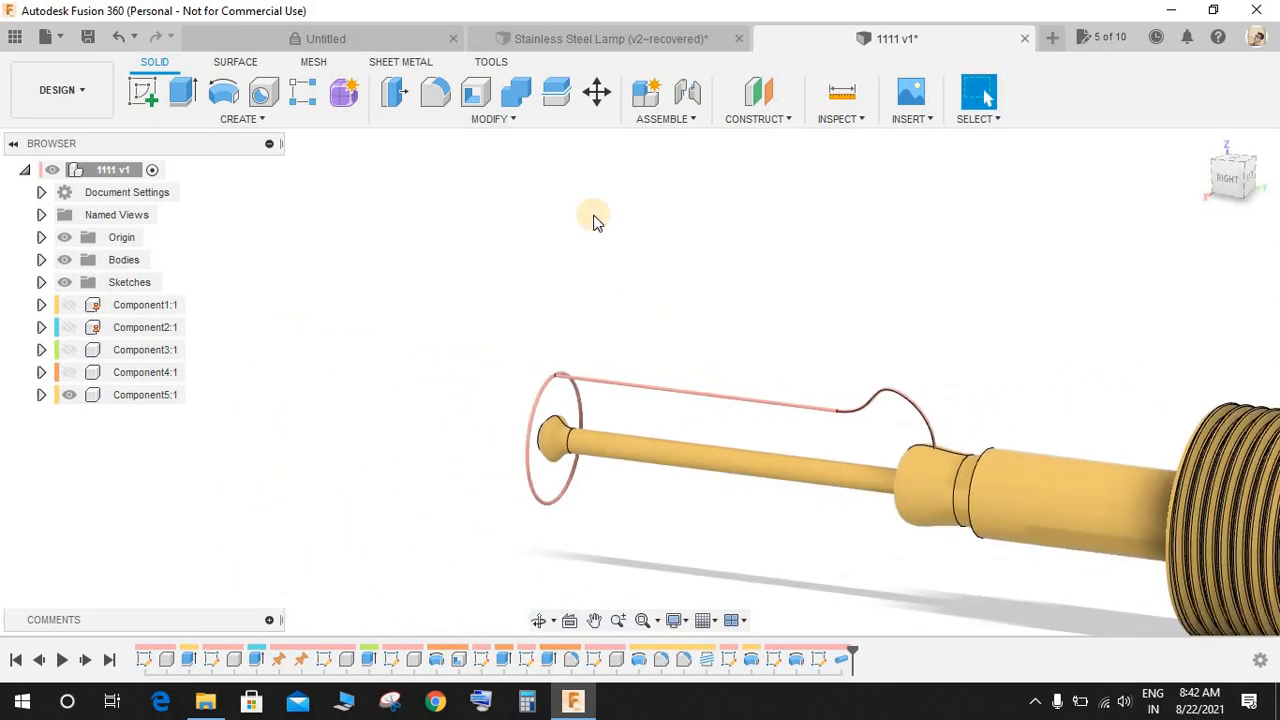
click(299, 123)
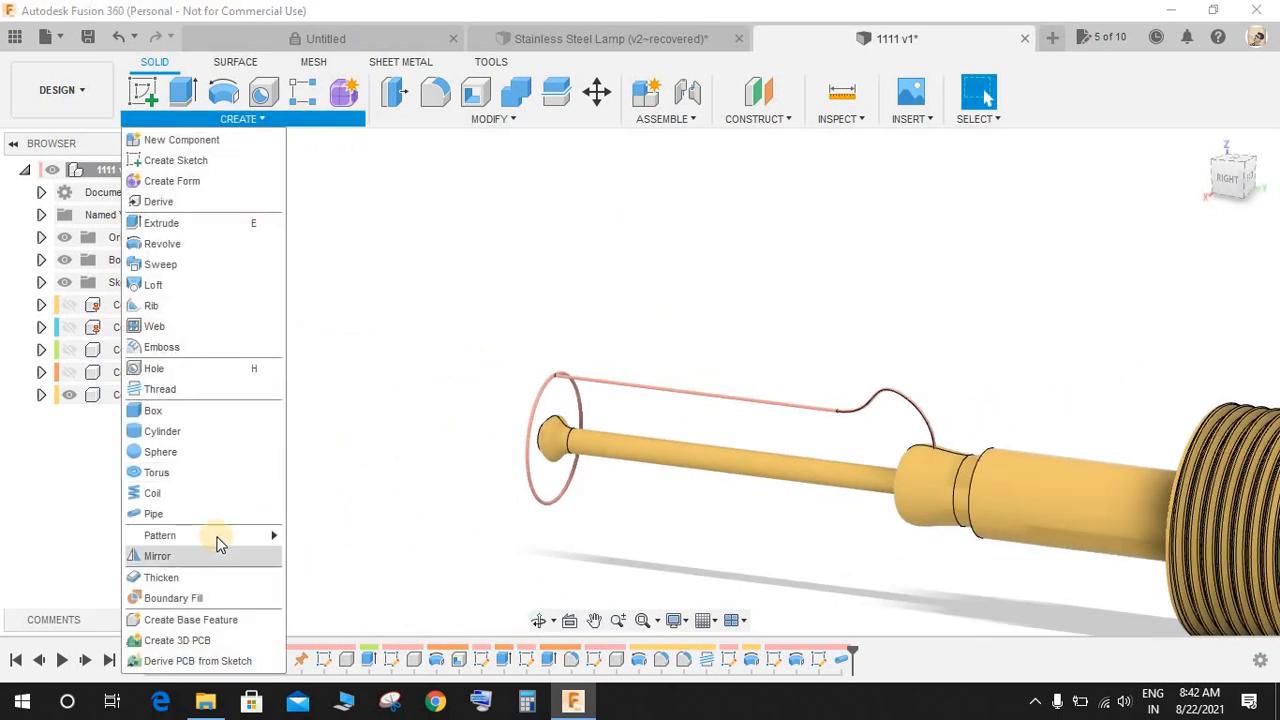
mouse_move(220, 540)
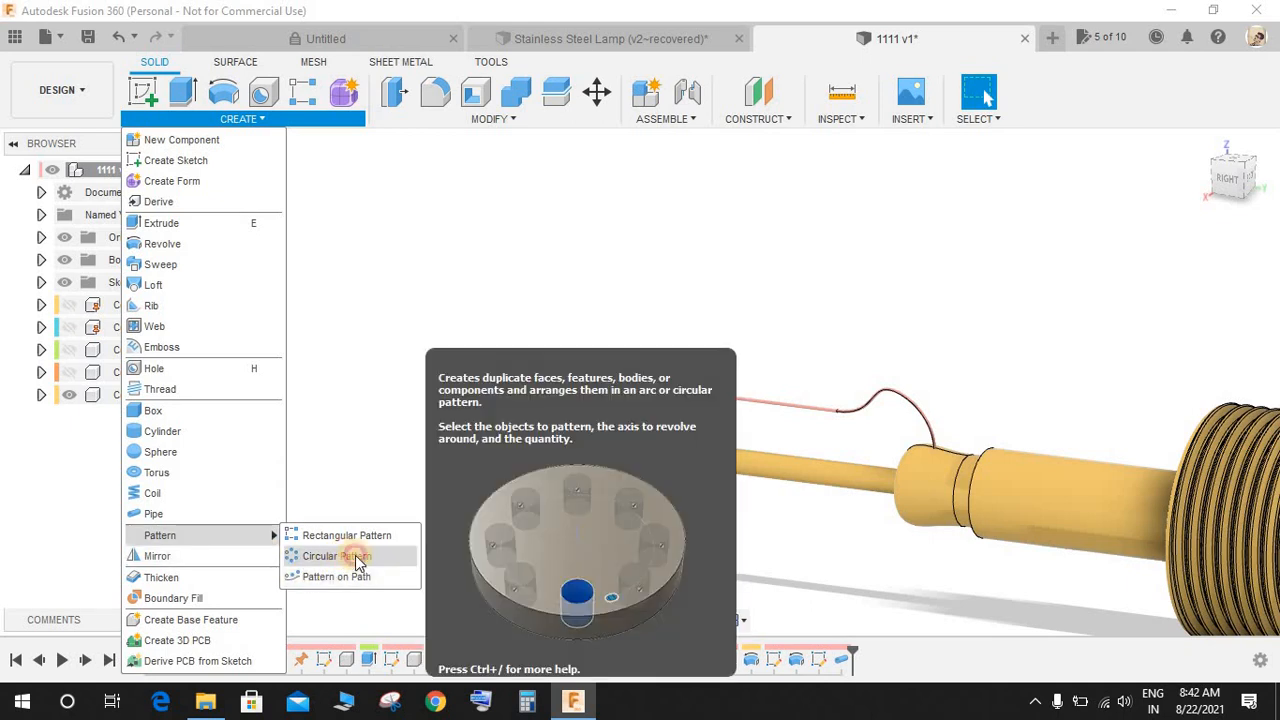
click(340, 556)
click(1226, 254)
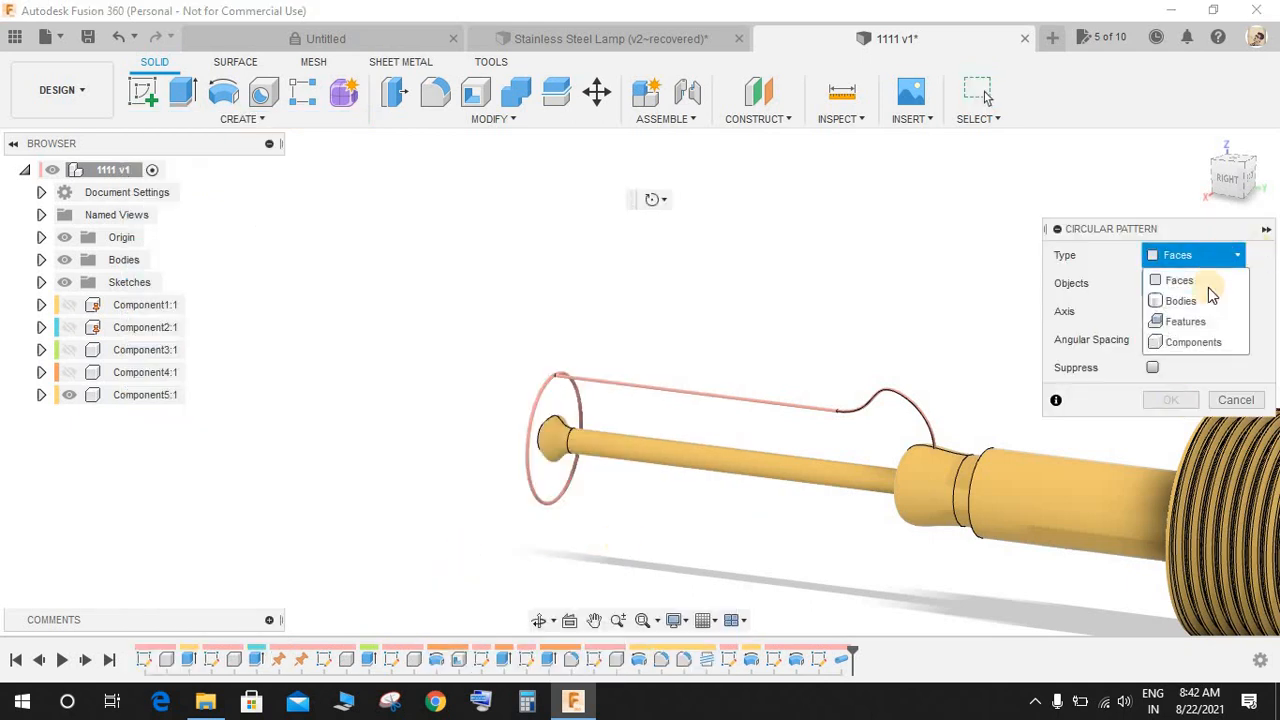
click(1185, 322)
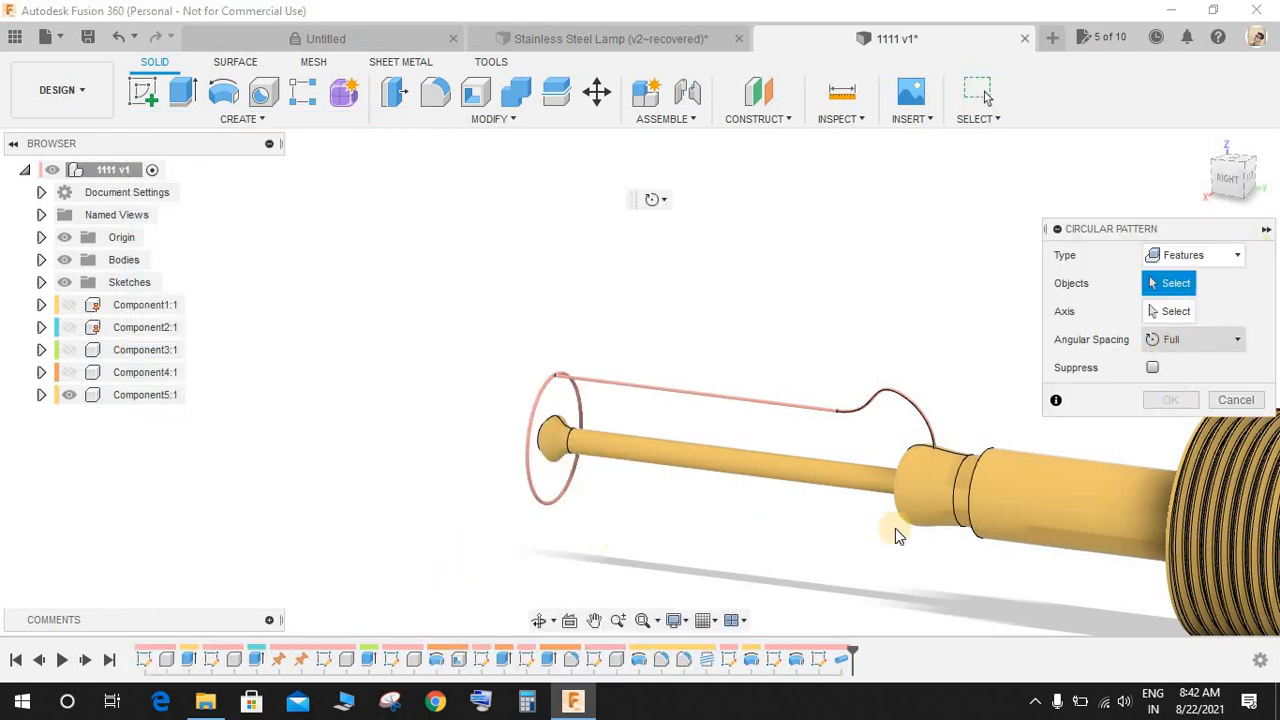
click(840, 662)
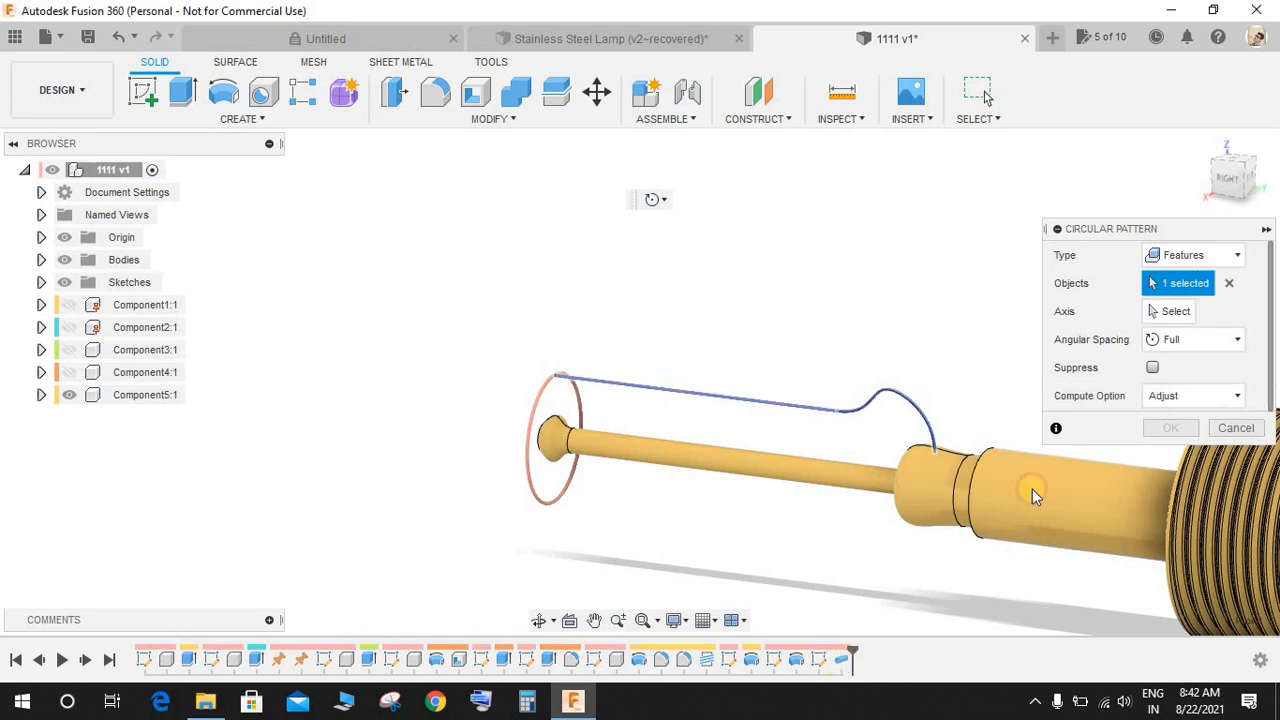
- Pattern the pipe around the Y axis with full angular spacing and a quantity of 8
click(1160, 311)
scroll(786, 346, down, 10)
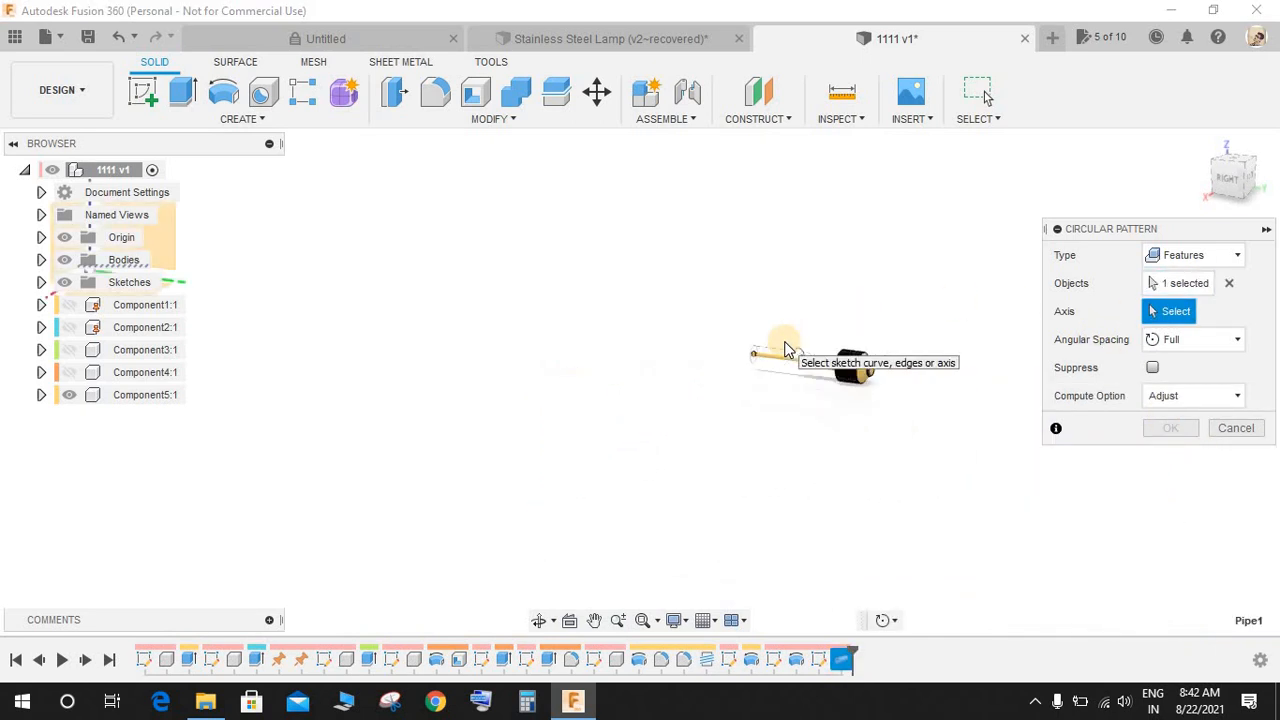
click(453, 306)
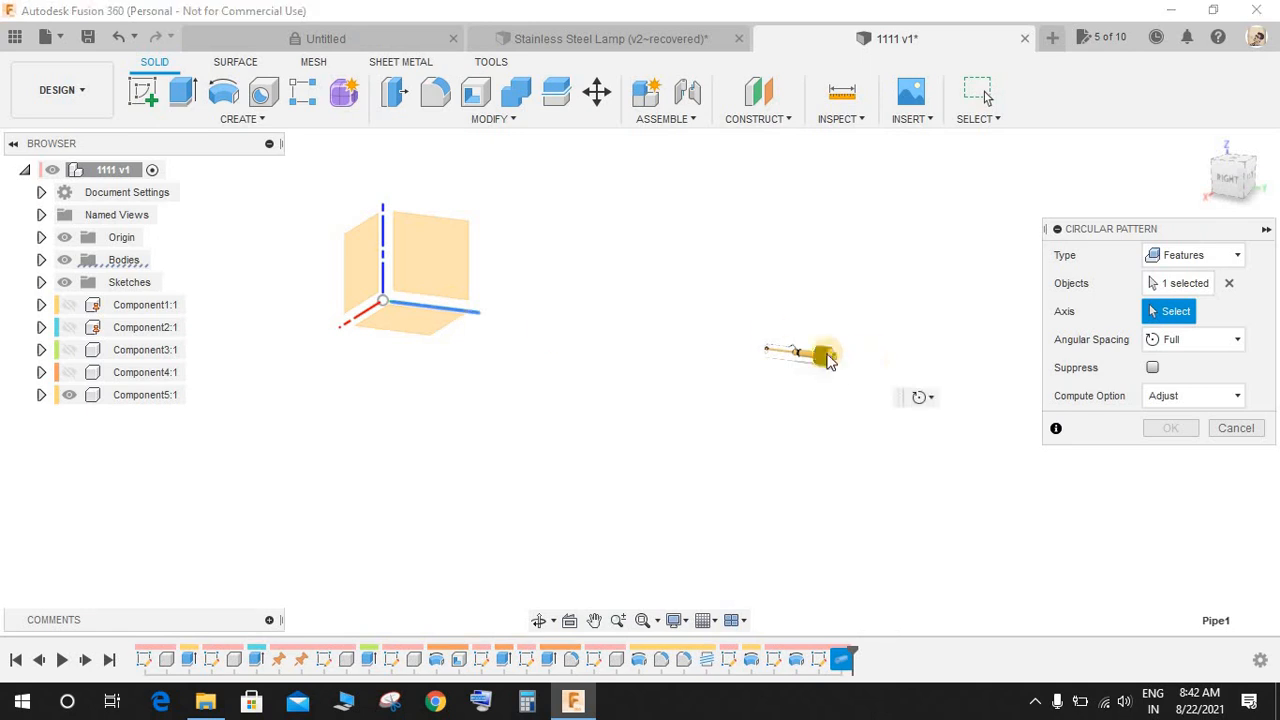
scroll(774, 338, up, 10)
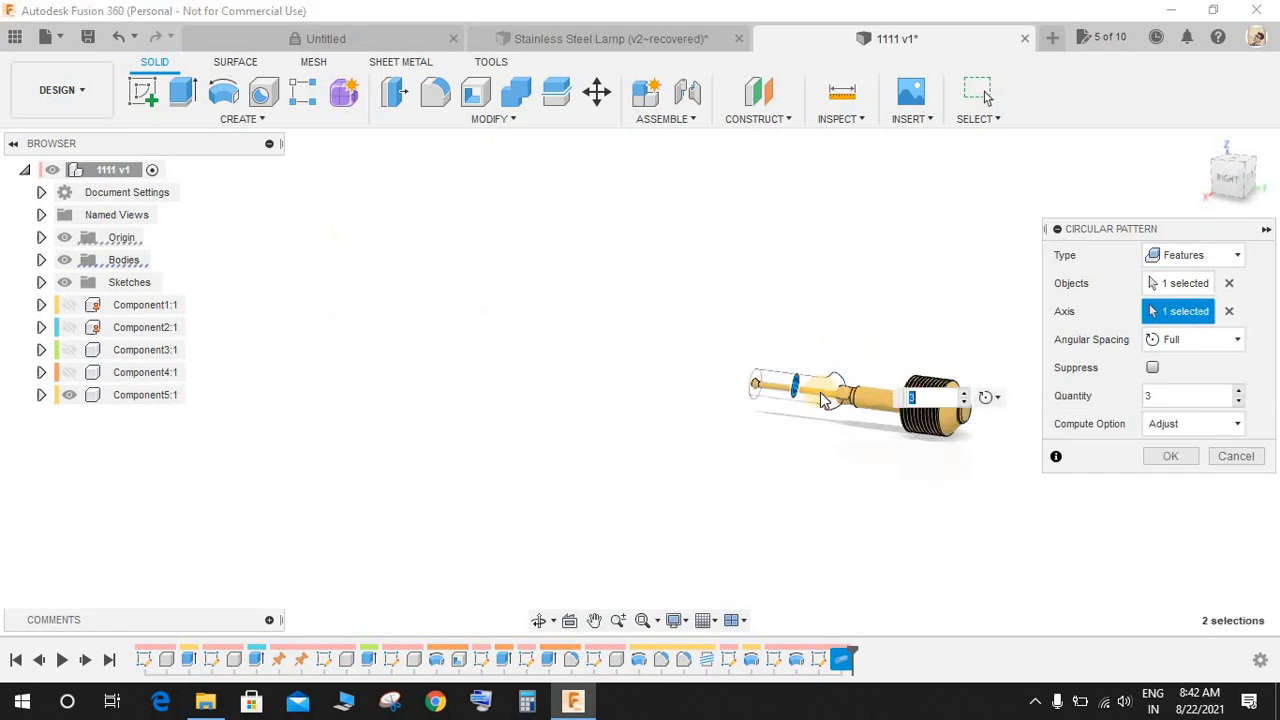
click(1240, 392)
click(1240, 392)
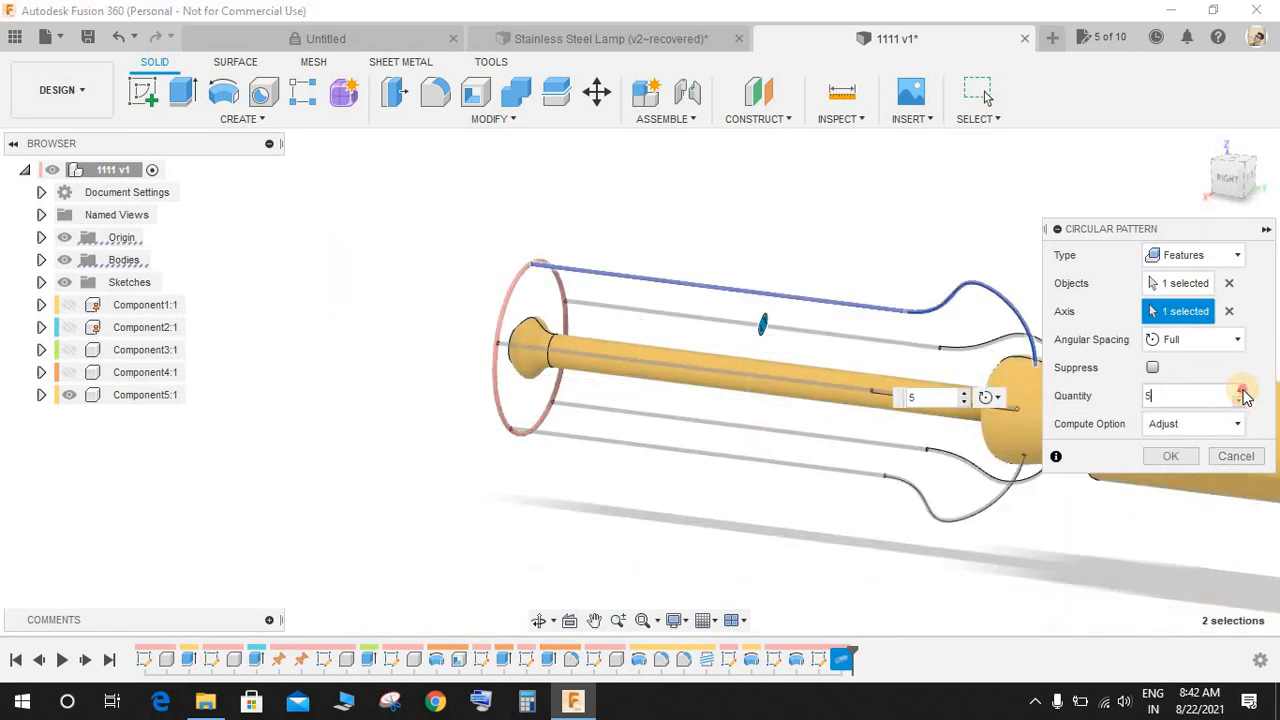
click(1240, 392)
click(1240, 392)
click(1240, 392)
click(1172, 456)
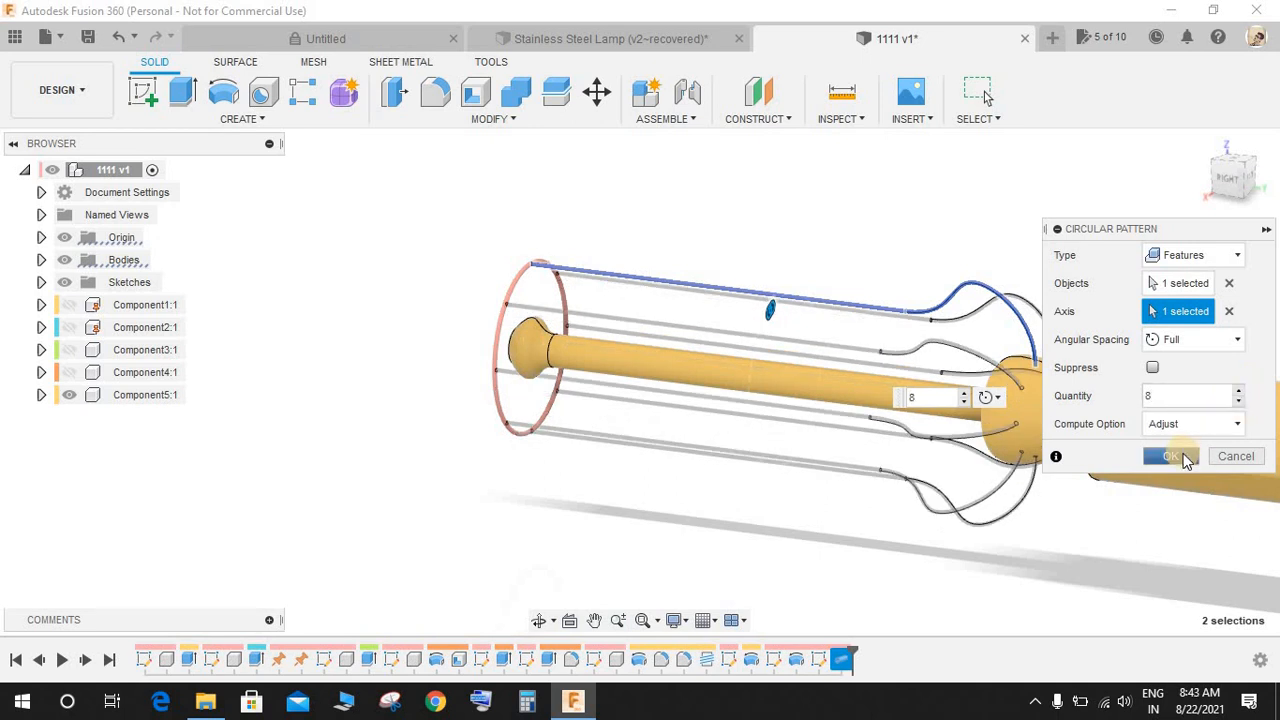
- Create a new sketch on the vertical YZ origin plane
shift+middle_drag(837, 277, 854, 301)
scroll(837, 350, down, 10)
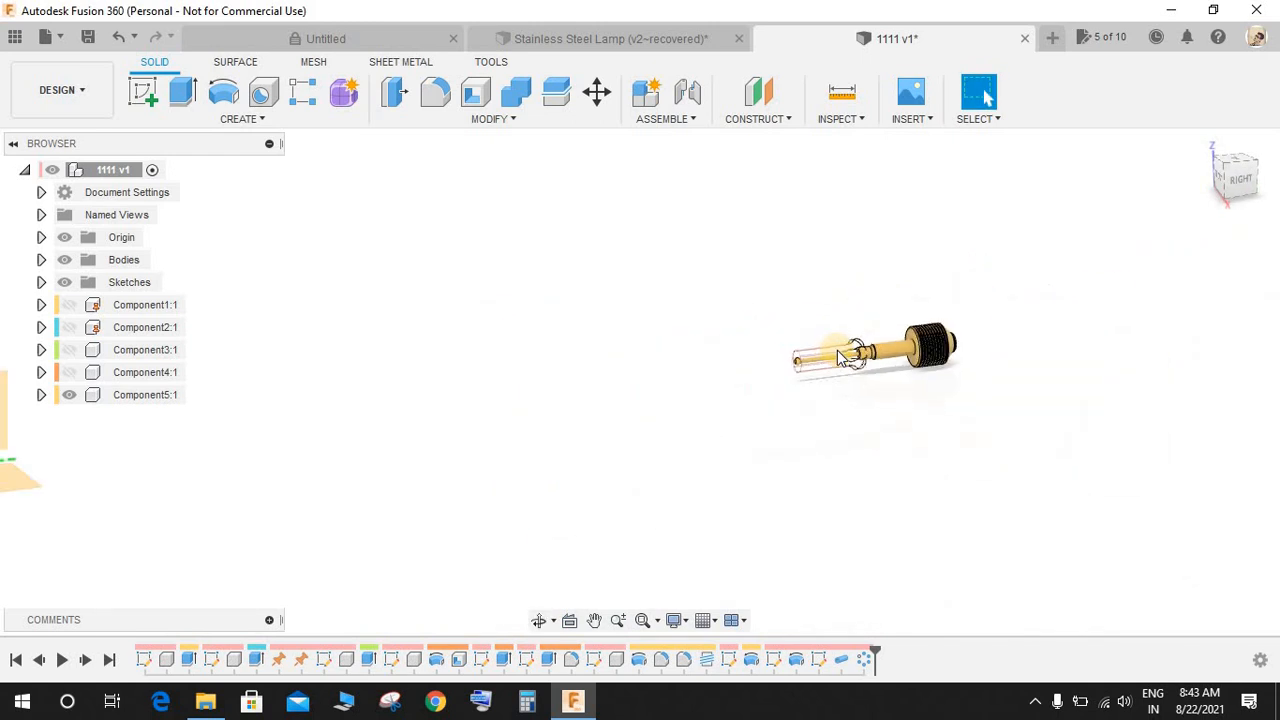
click(142, 92)
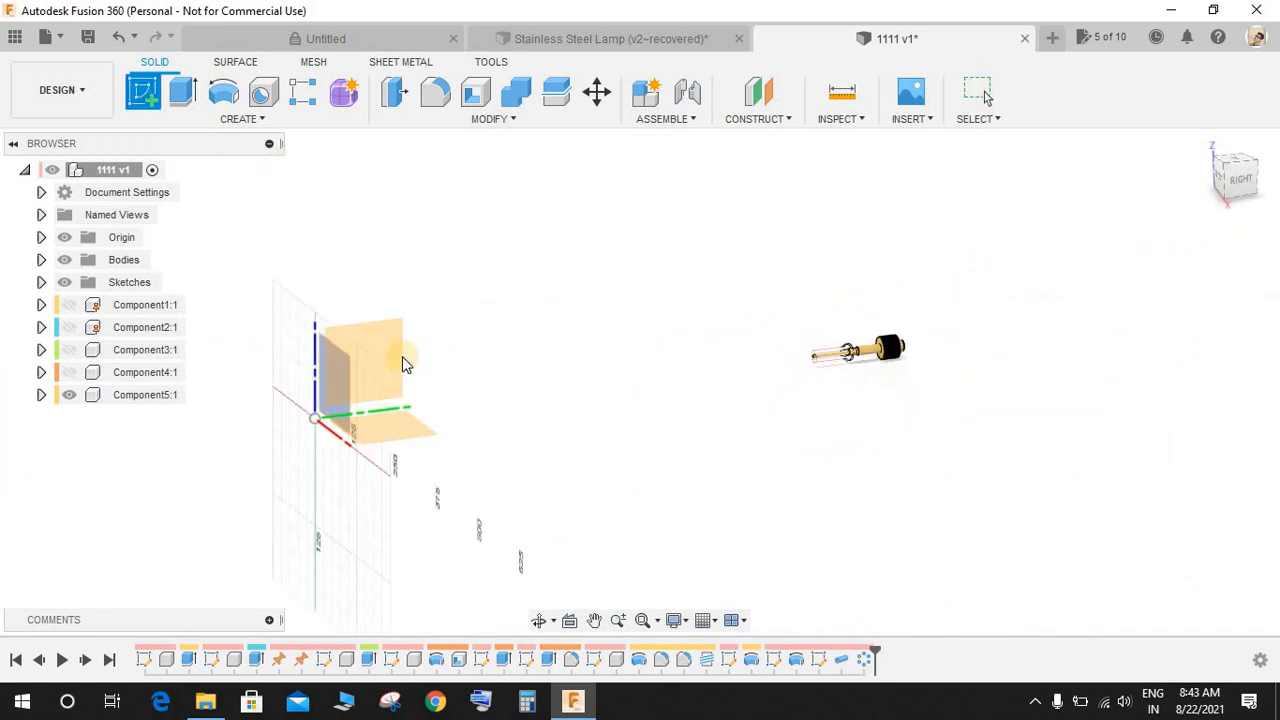
click(357, 357)
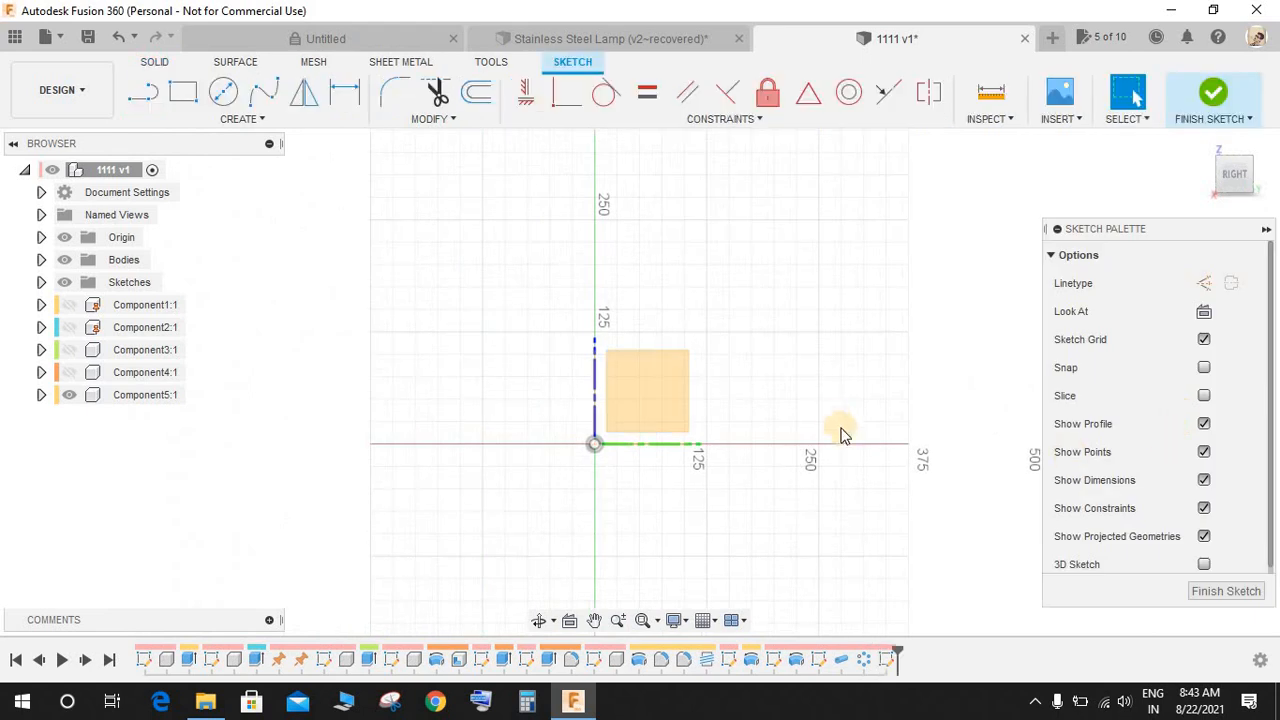
- Make Sketch10 visible and hide Sketch11 in the list of sketches
middle_drag(851, 355, 330, 368)
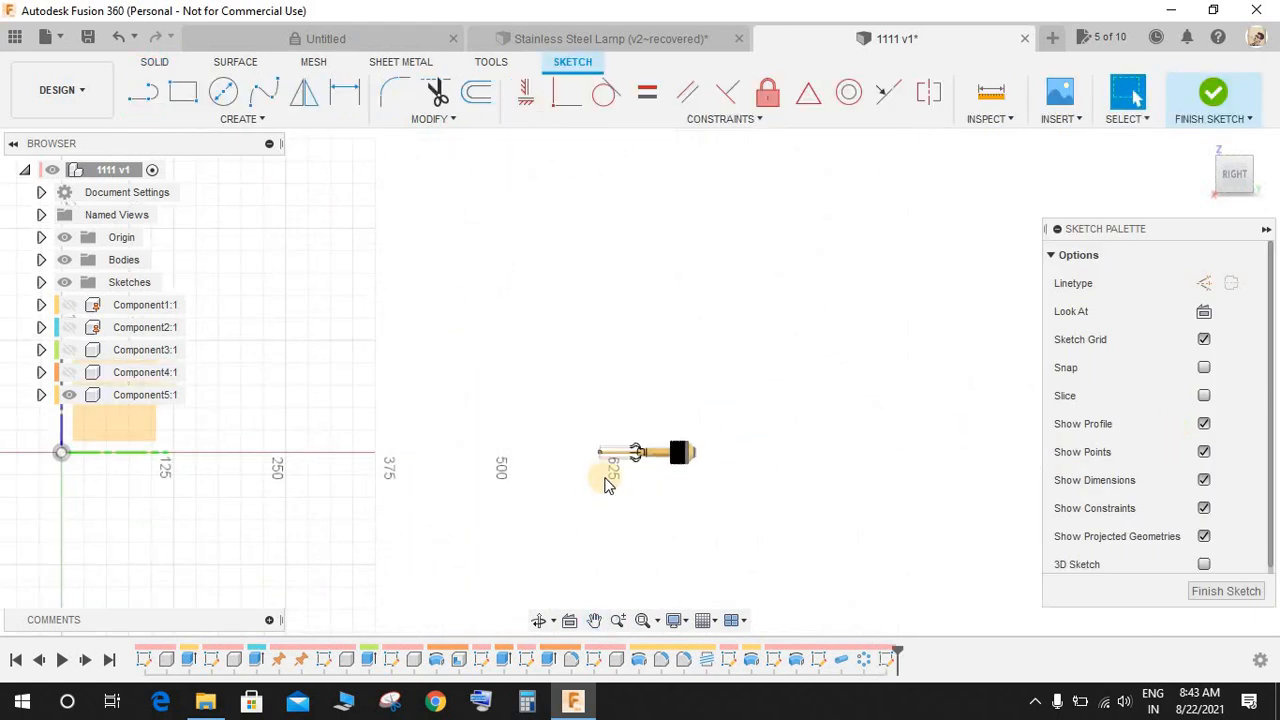
scroll(636, 434, up, 8)
scroll(570, 426, up, 3)
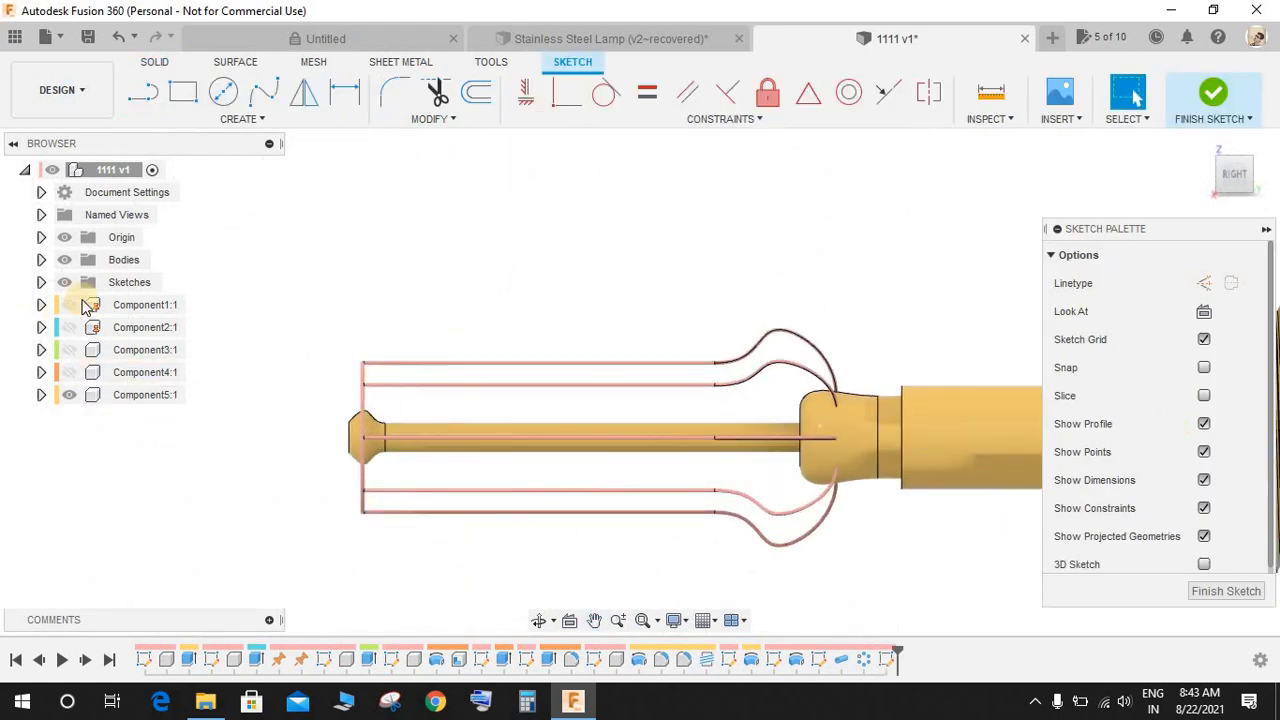
click(40, 283)
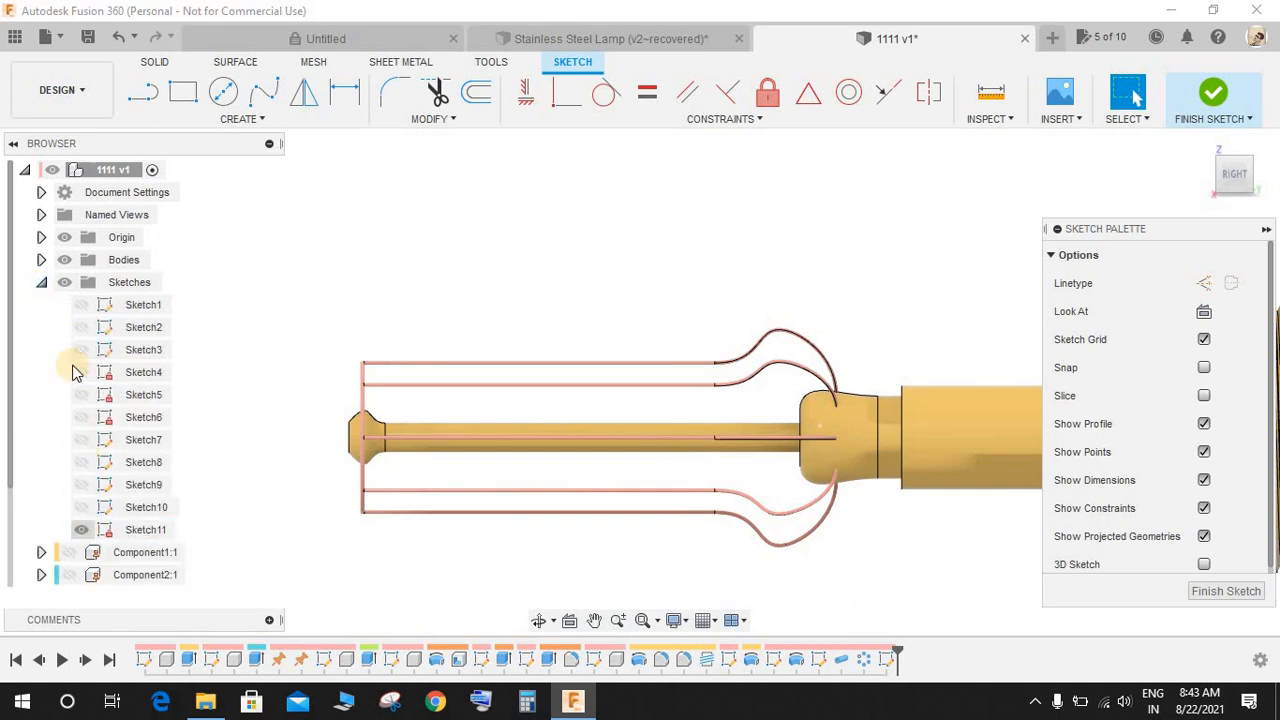
click(81, 507)
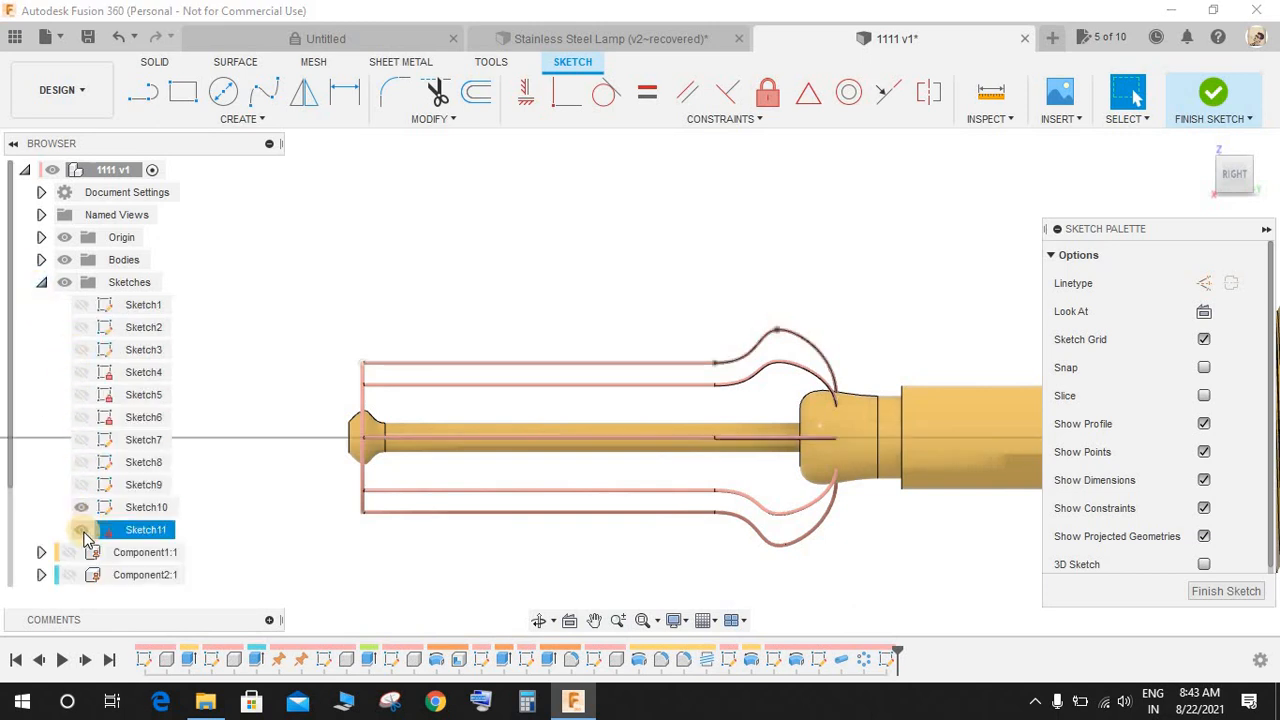
- Project the straight line of the Sketch10 pipe path into the current sketch, keeping the projection link
scroll(446, 363, up, 5)
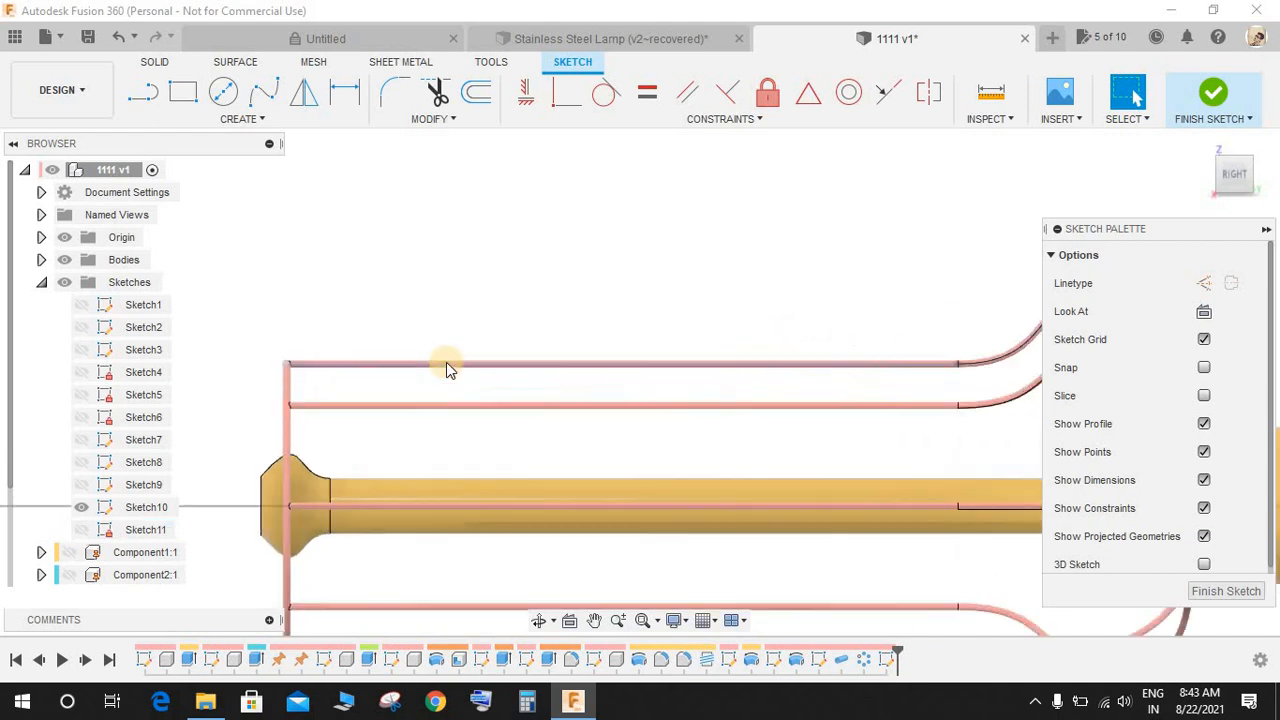
scroll(482, 386, down, 3)
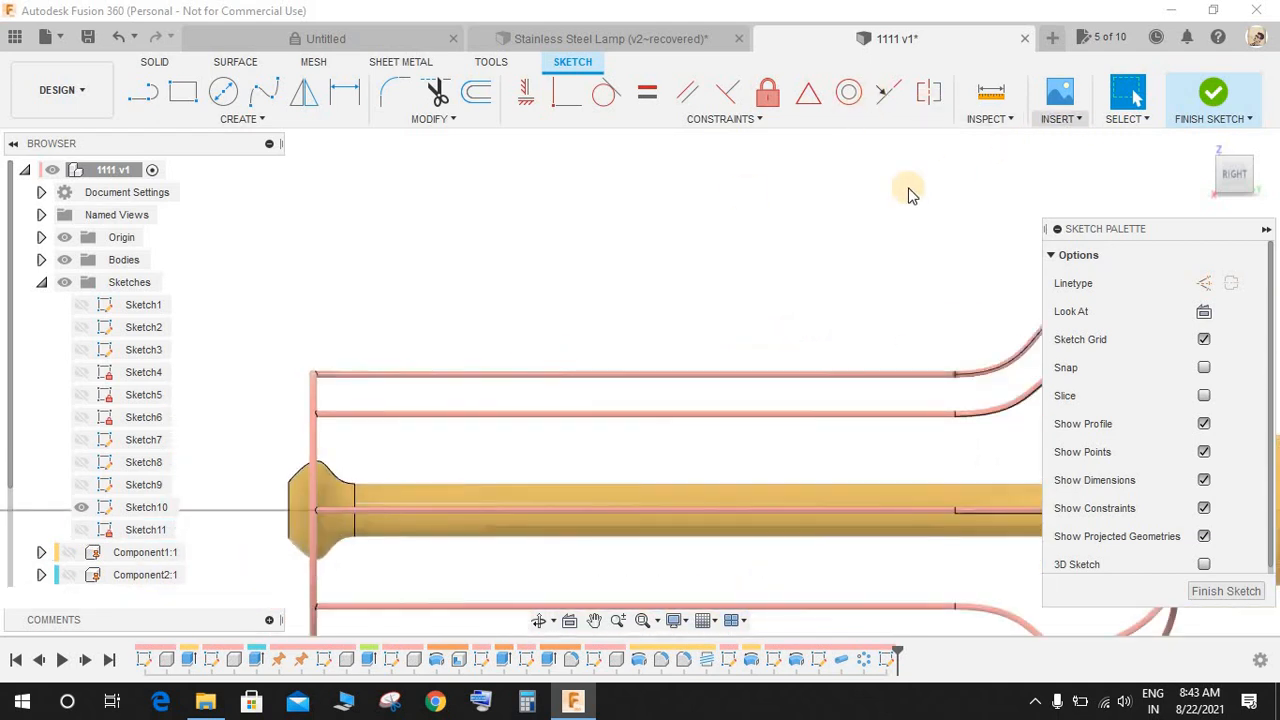
key(p)
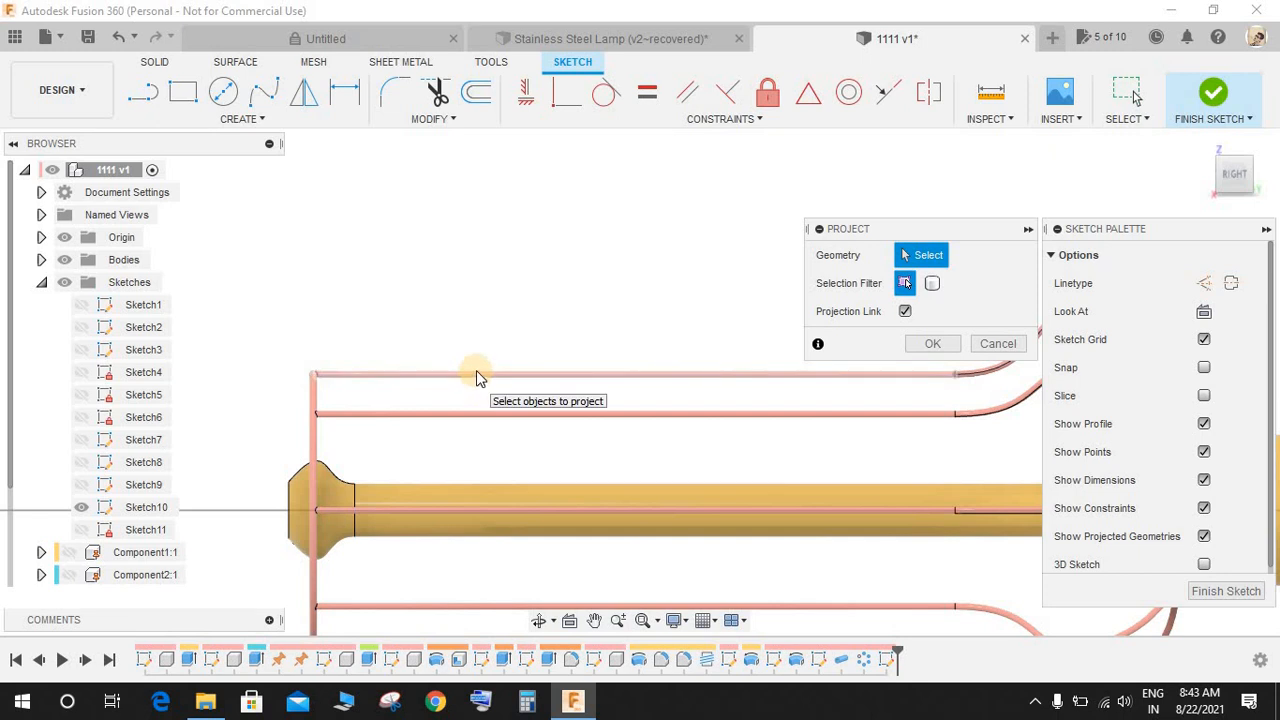
scroll(475, 375, up, 3)
click(352, 378)
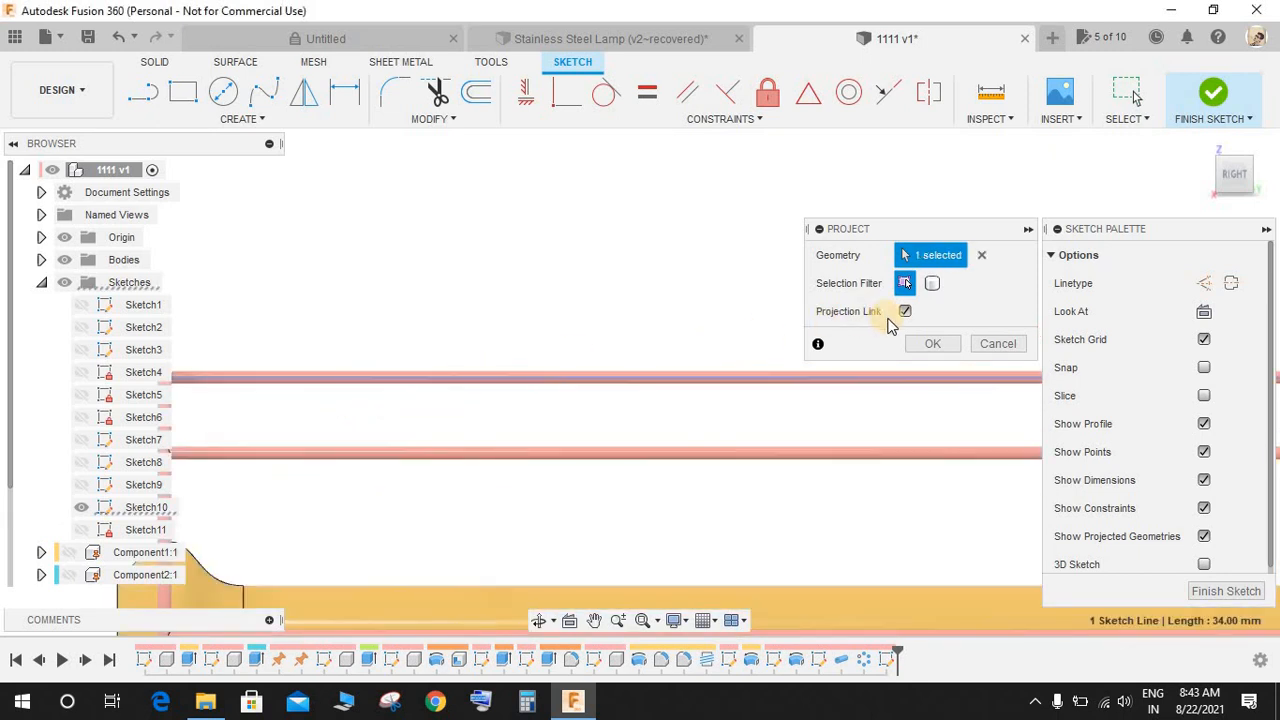
click(930, 343)
- Hide Body1, the ring and patterned wires, so the Sketch10 path is exposed
scroll(646, 326, down, 5)
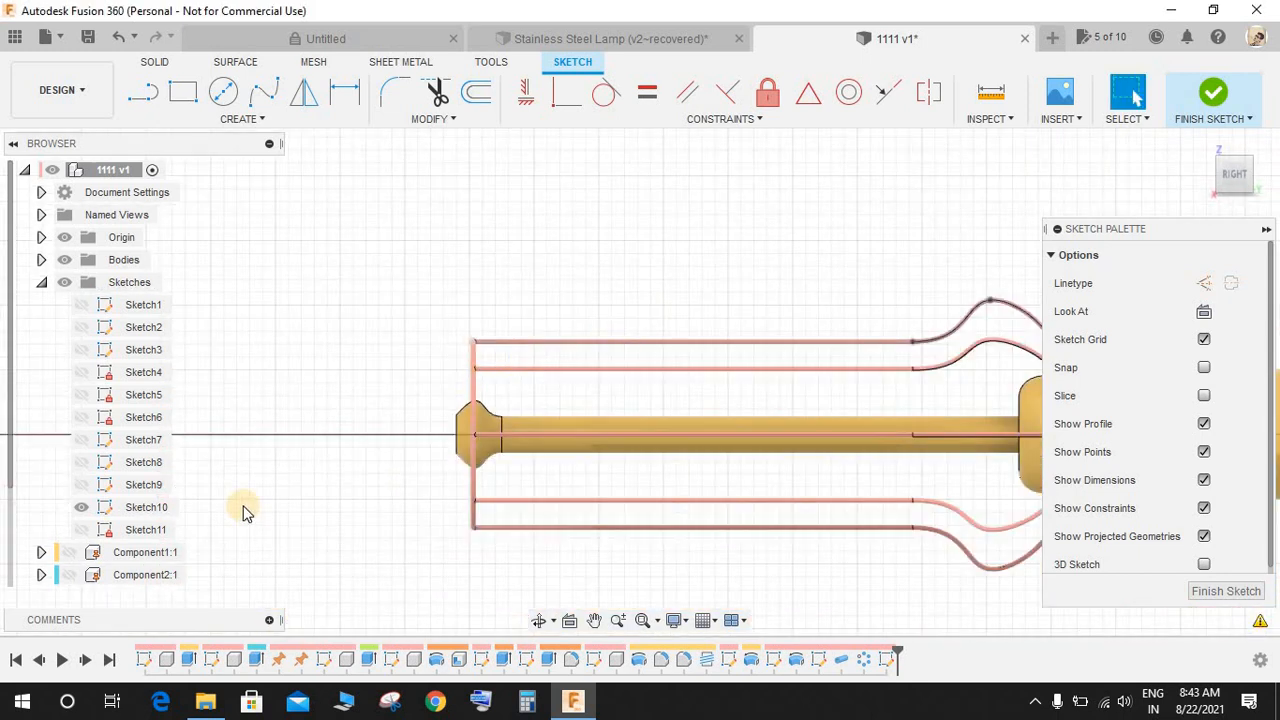
scroll(246, 514, up, 2)
scroll(626, 326, down, 1)
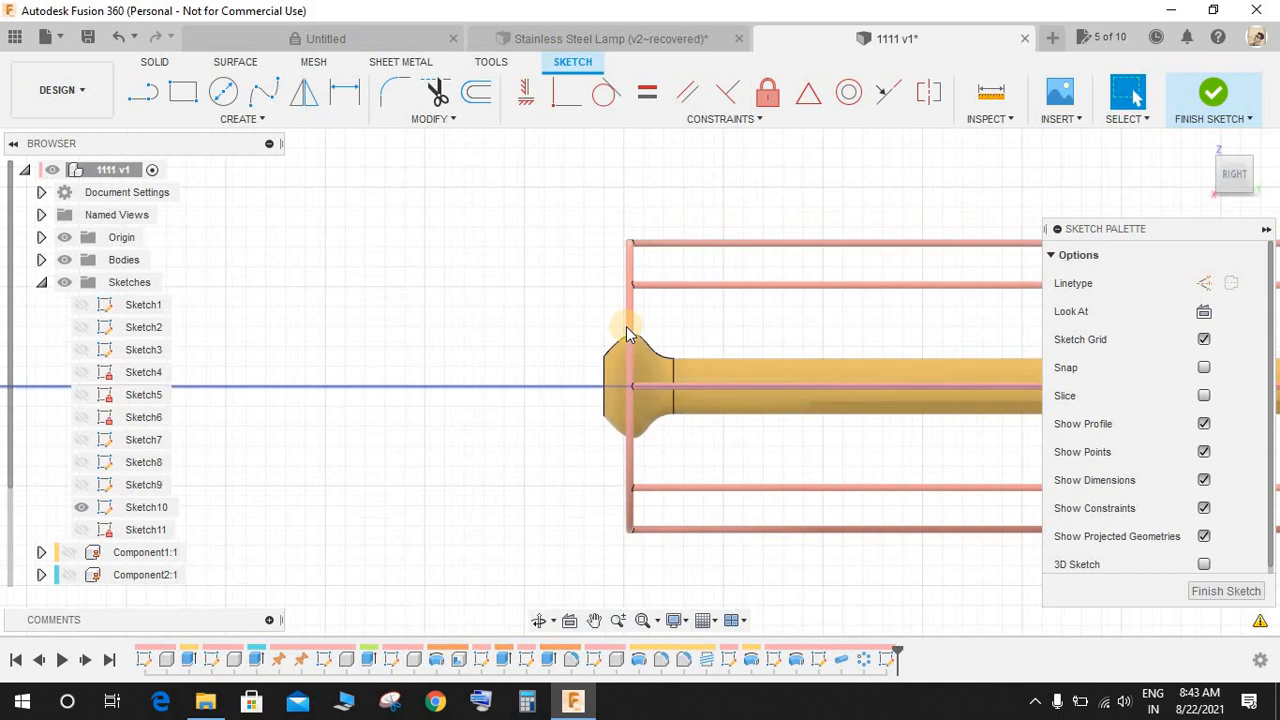
click(41, 259)
scroll(757, 334, down, 3)
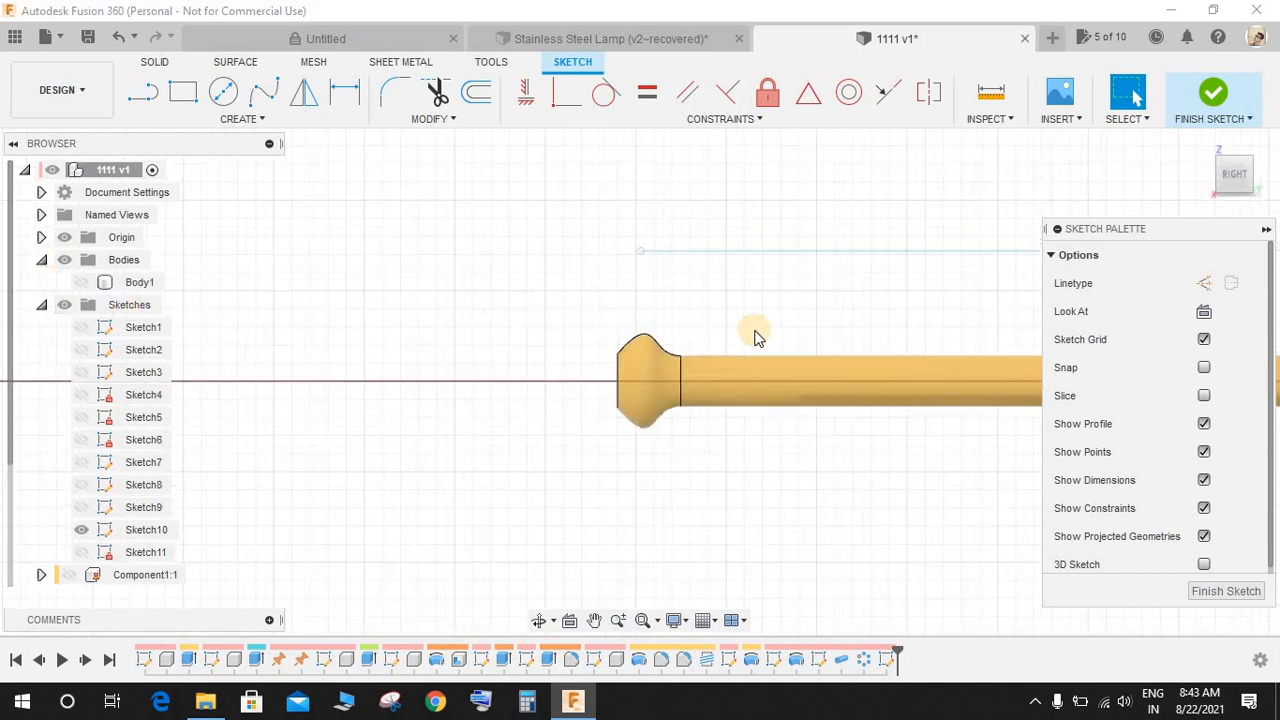
scroll(1003, 257, up, 4)
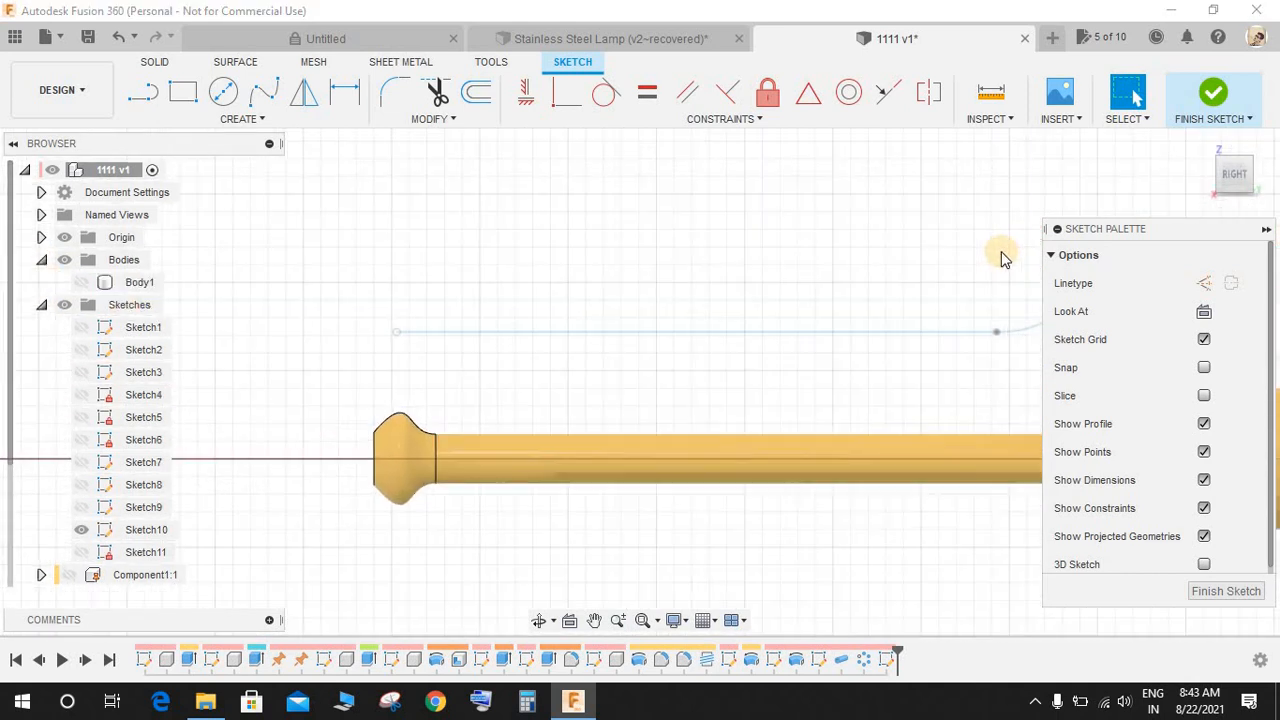
middle_drag(977, 247, 928, 240)
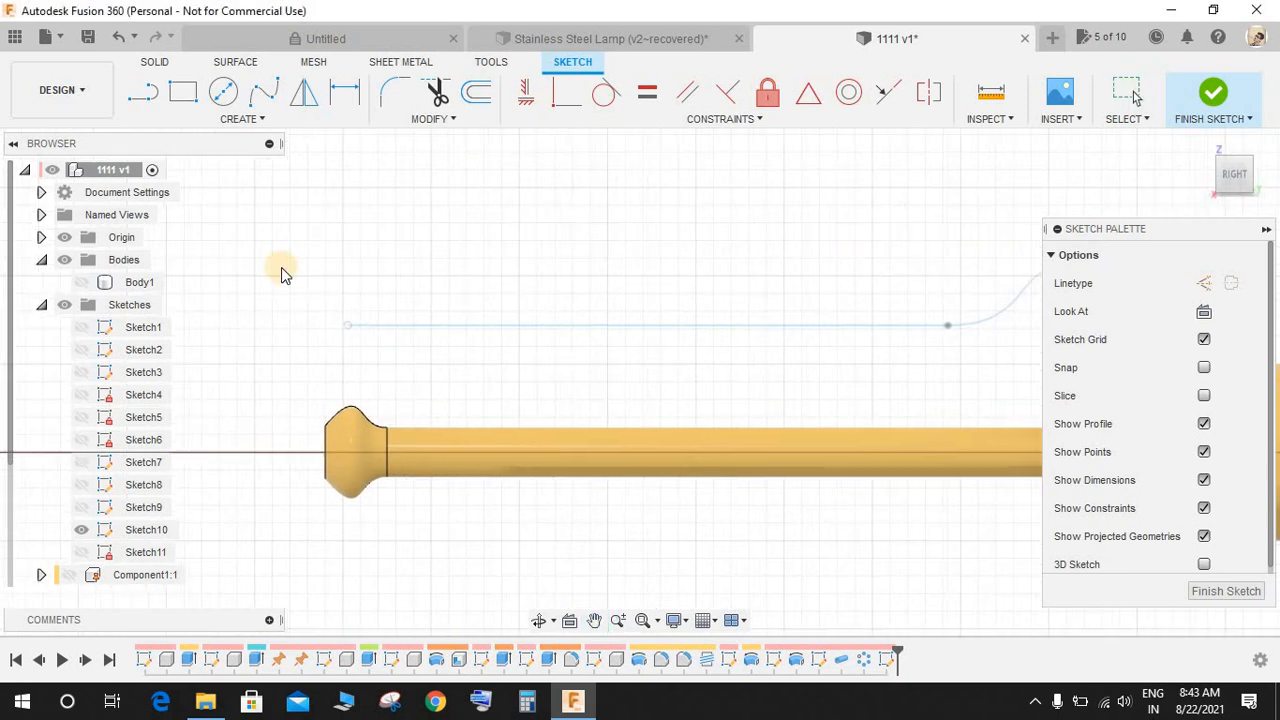
- Try to project the straight line of the Sketch10 path into the current sketch again
click(145, 96)
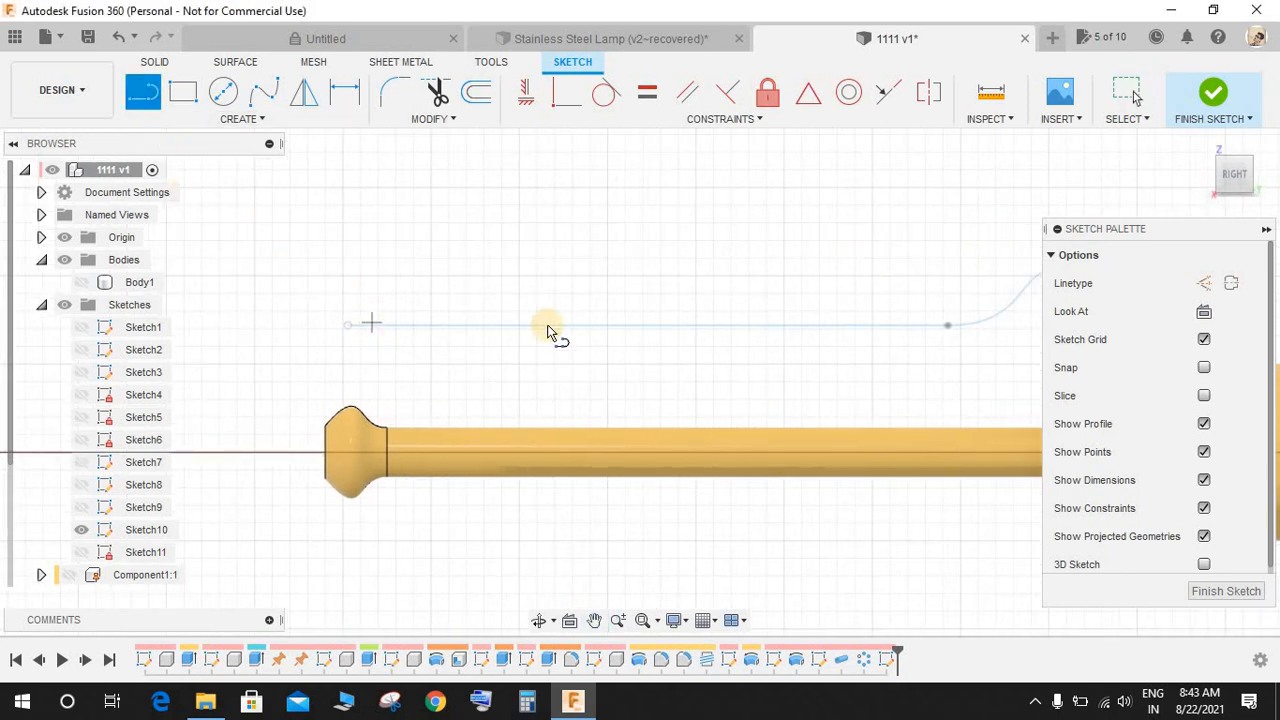
key(Escape)
key(p)
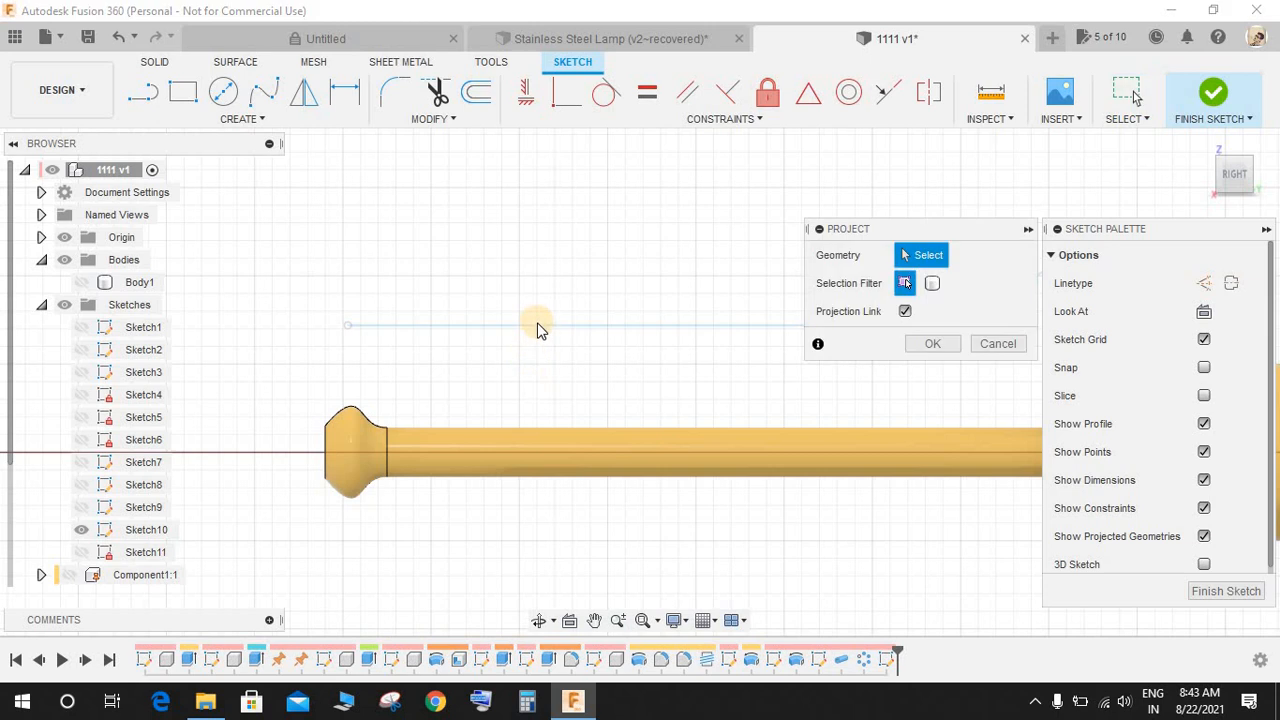
click(591, 336)
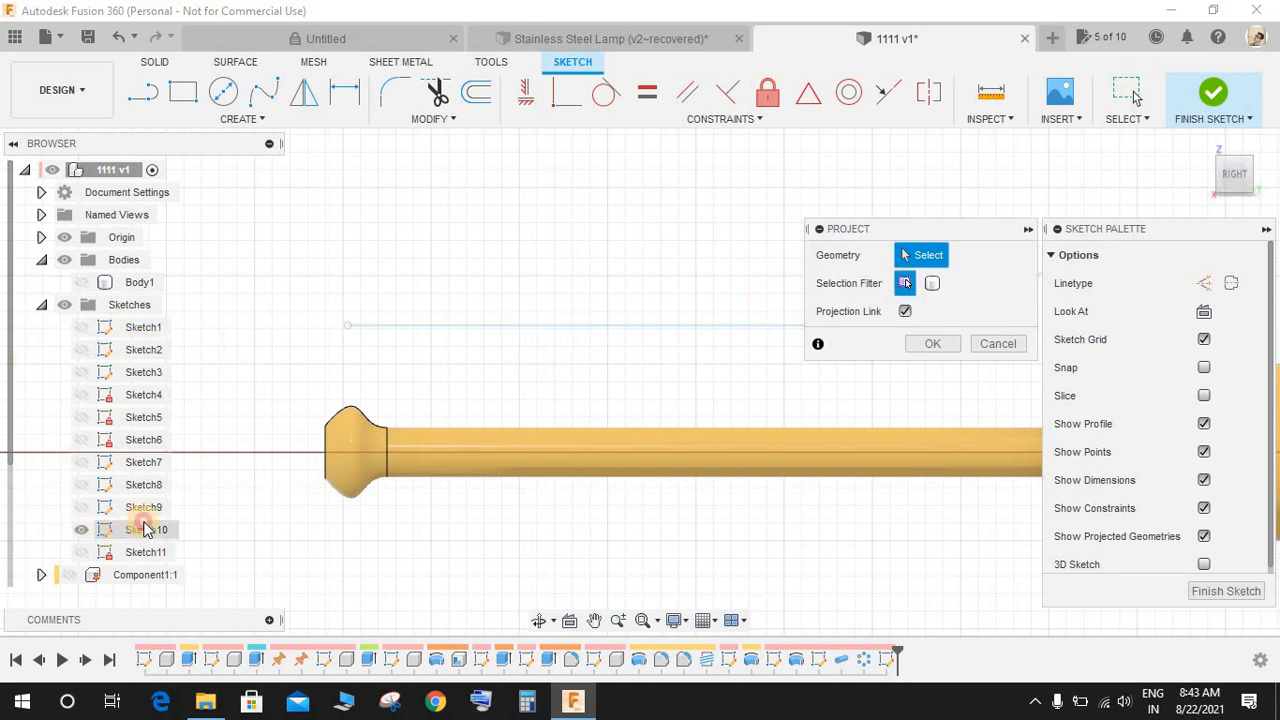
scroll(627, 336, down, 5)
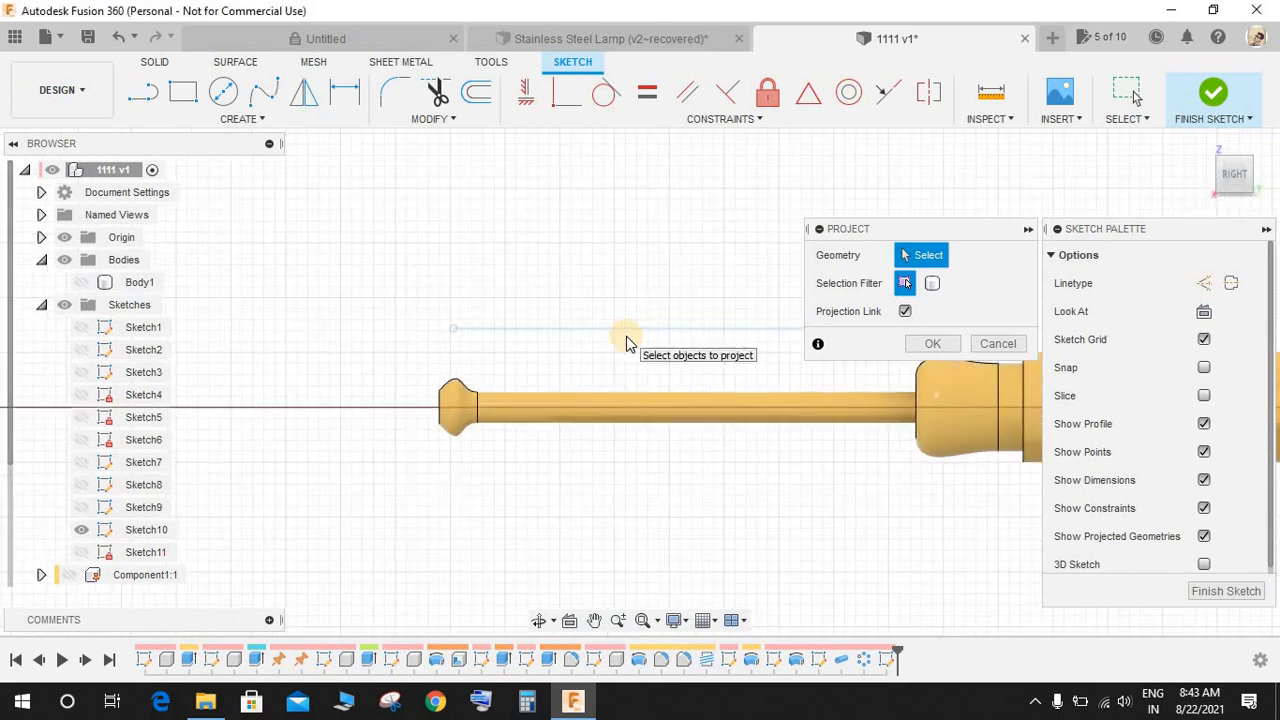
scroll(706, 317, up, 5)
key(Escape)
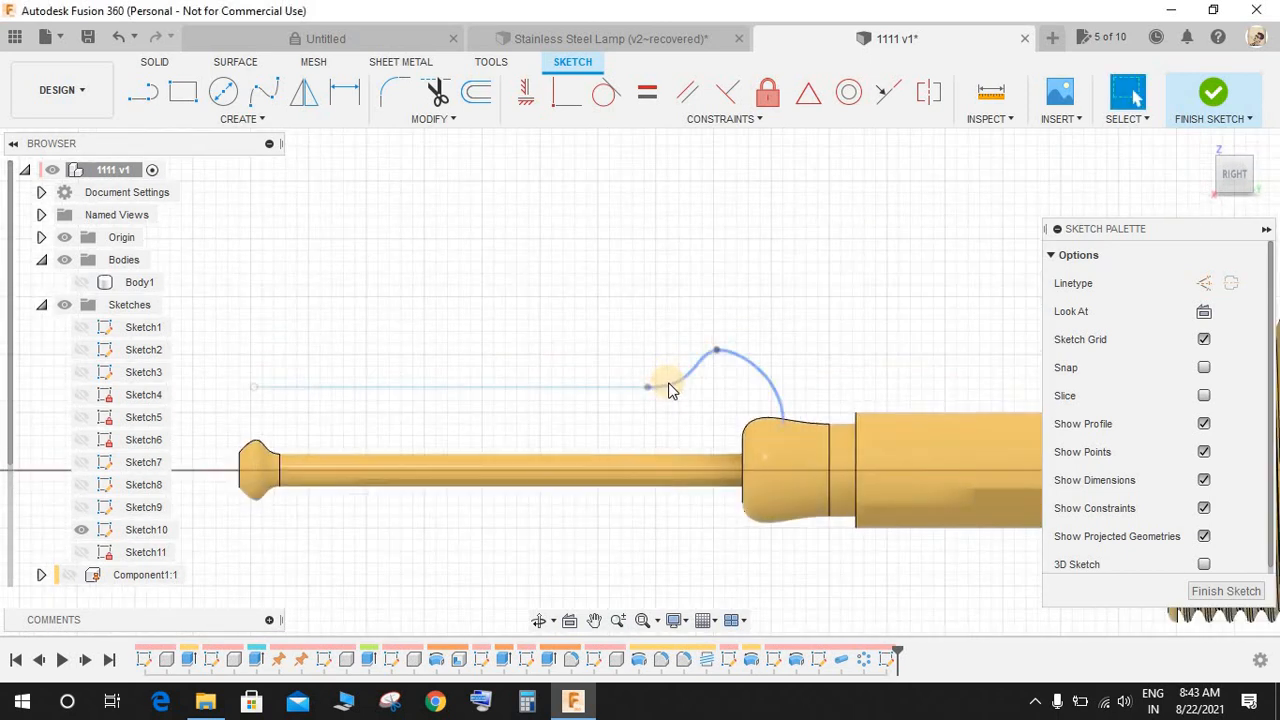
click(614, 394)
click(501, 270)
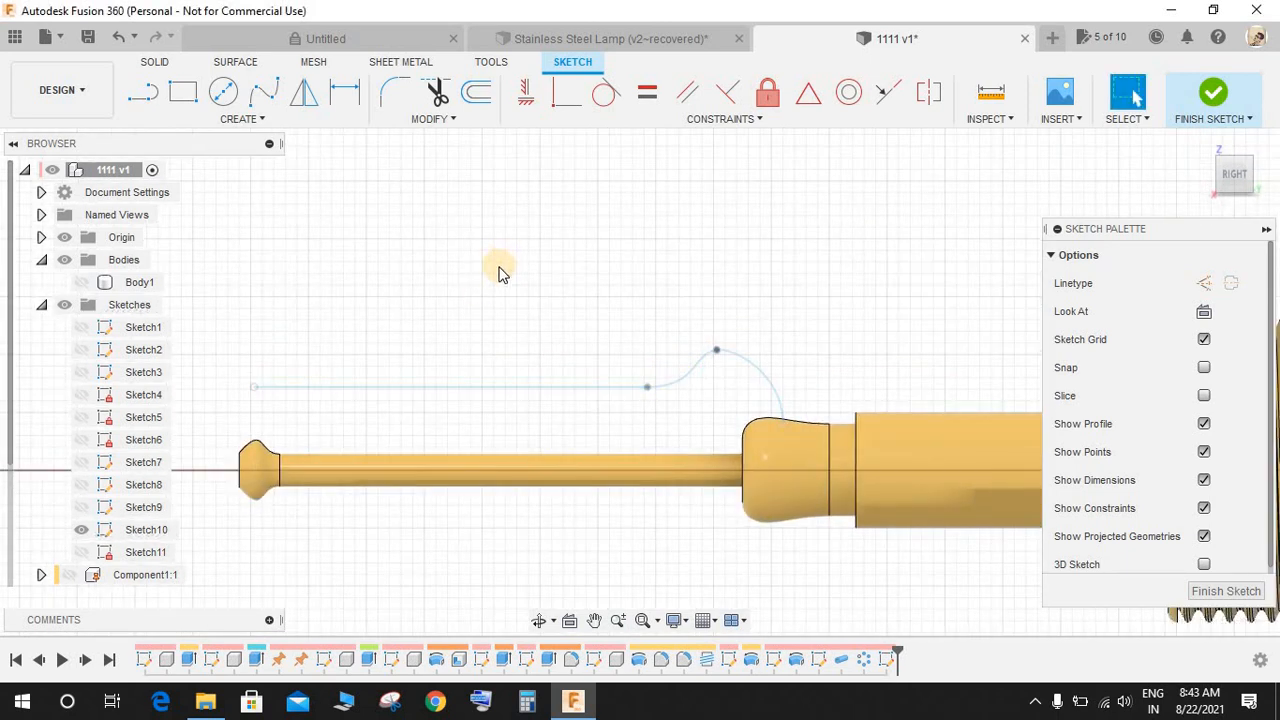
- With Sketch11 visible, sketch a horizontal line about 24 mm long and move it just below the straight section of the Sketch10 path
key(l)
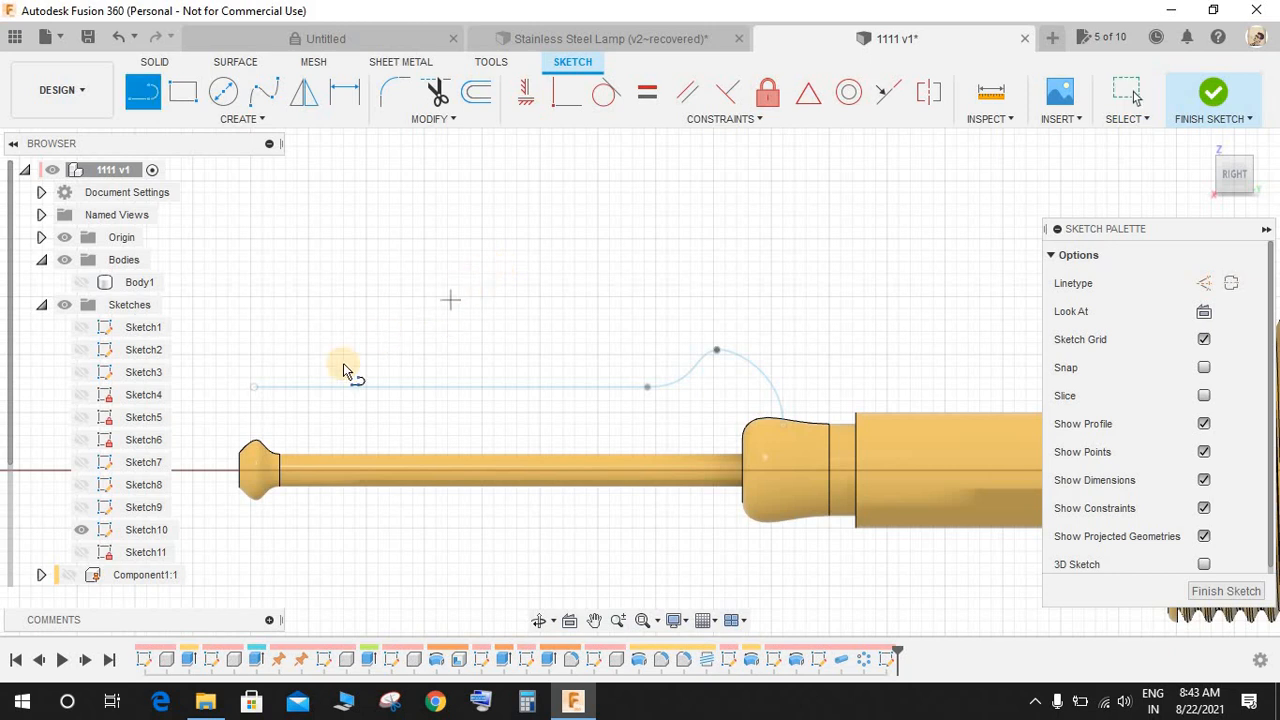
click(298, 388)
click(581, 390)
key(Escape)
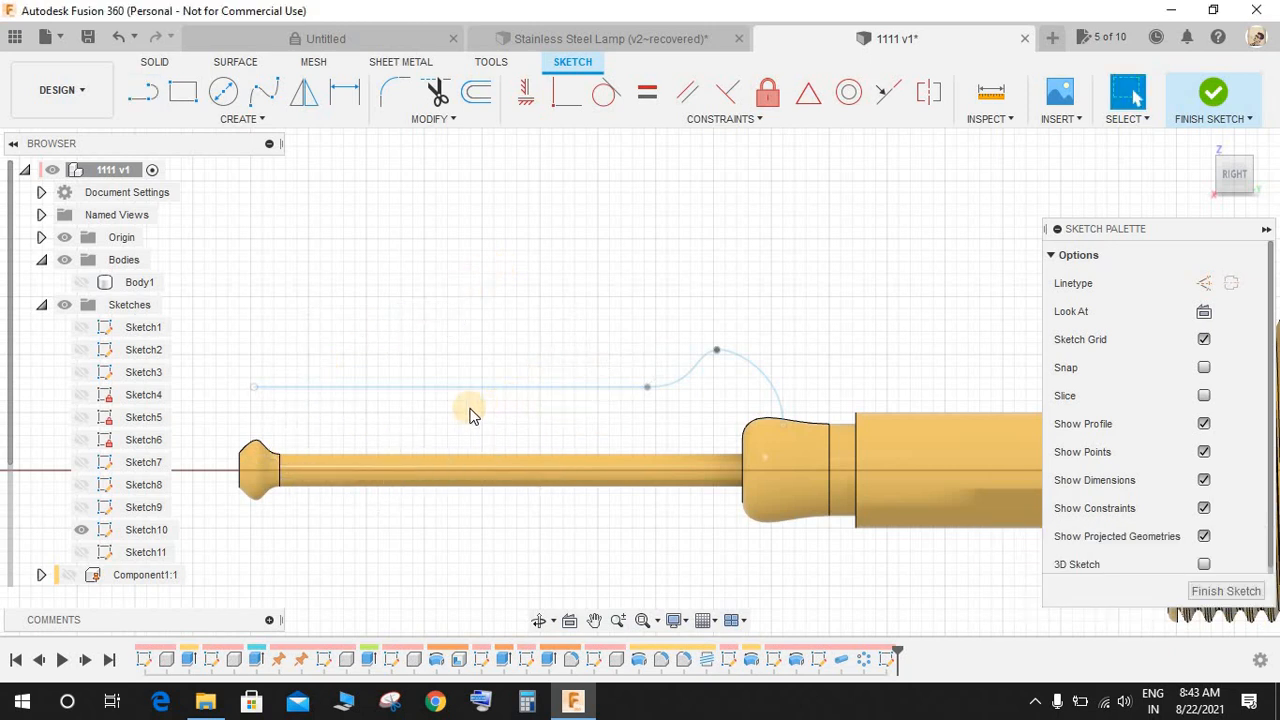
click(81, 552)
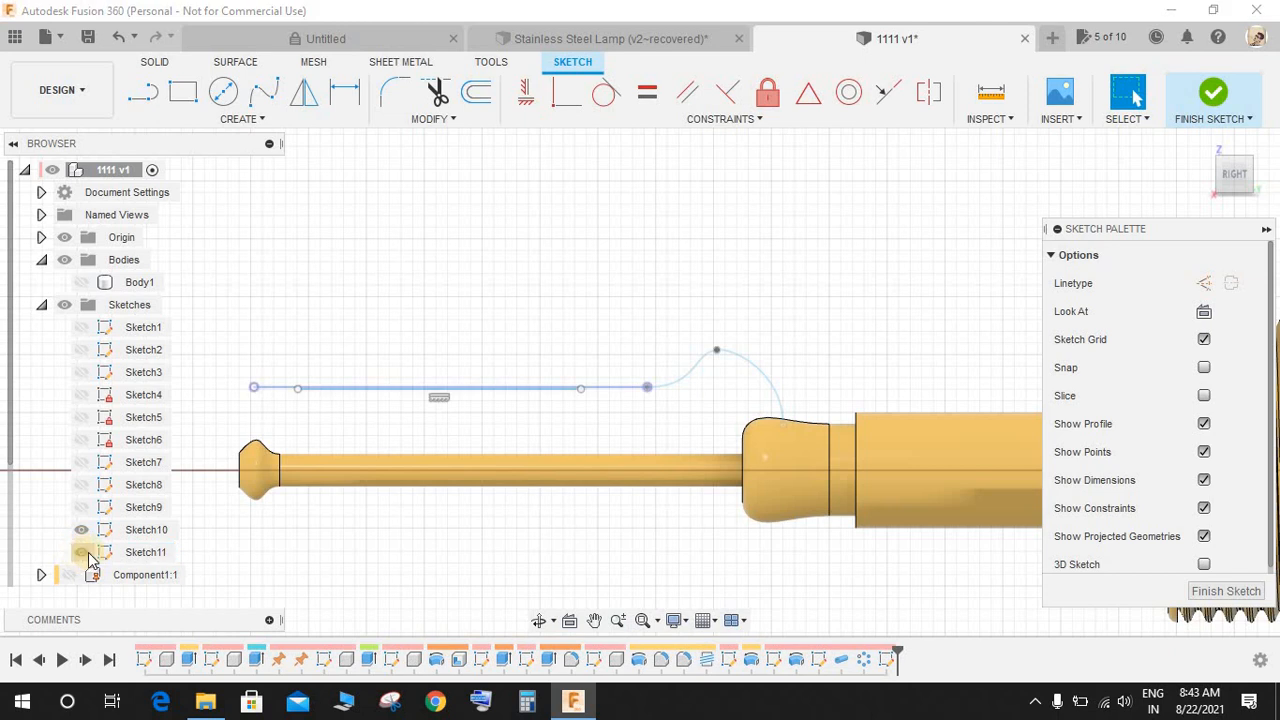
drag(373, 389, 375, 418)
- Hide Sketch10 and delete the projected straight line from Sketch11, keeping the shorter line drawn below it
click(358, 391)
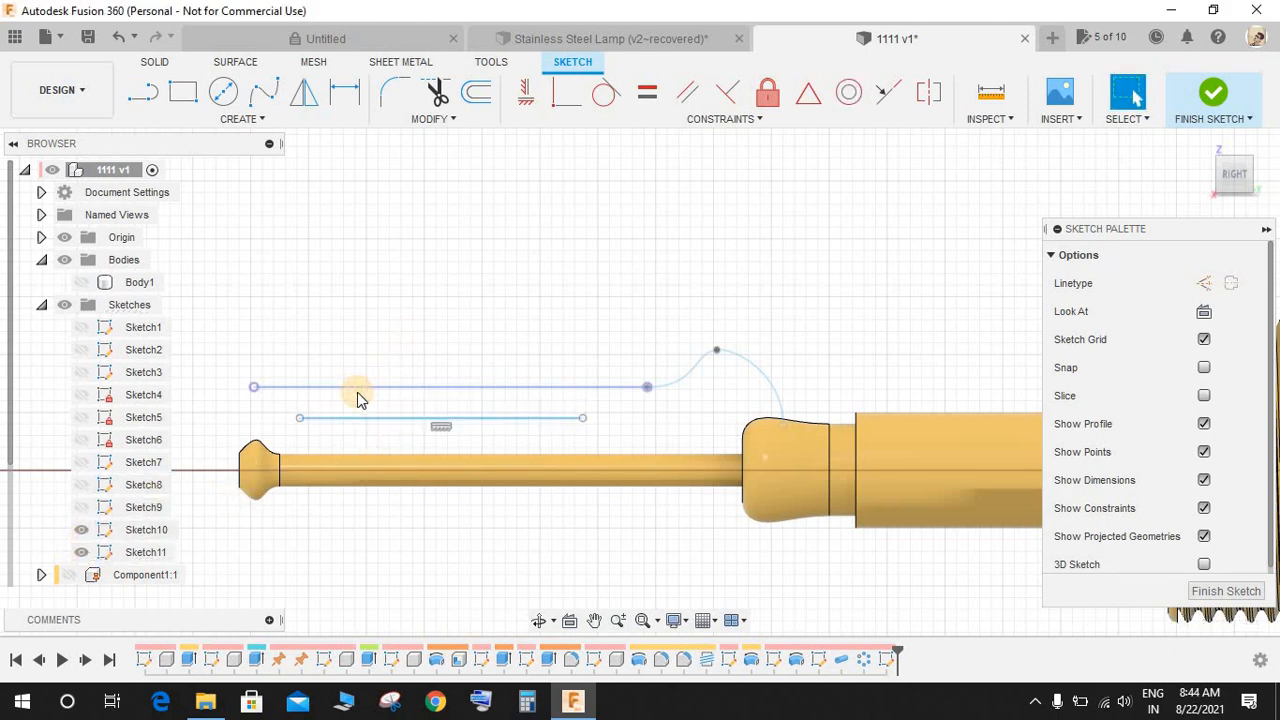
click(377, 386)
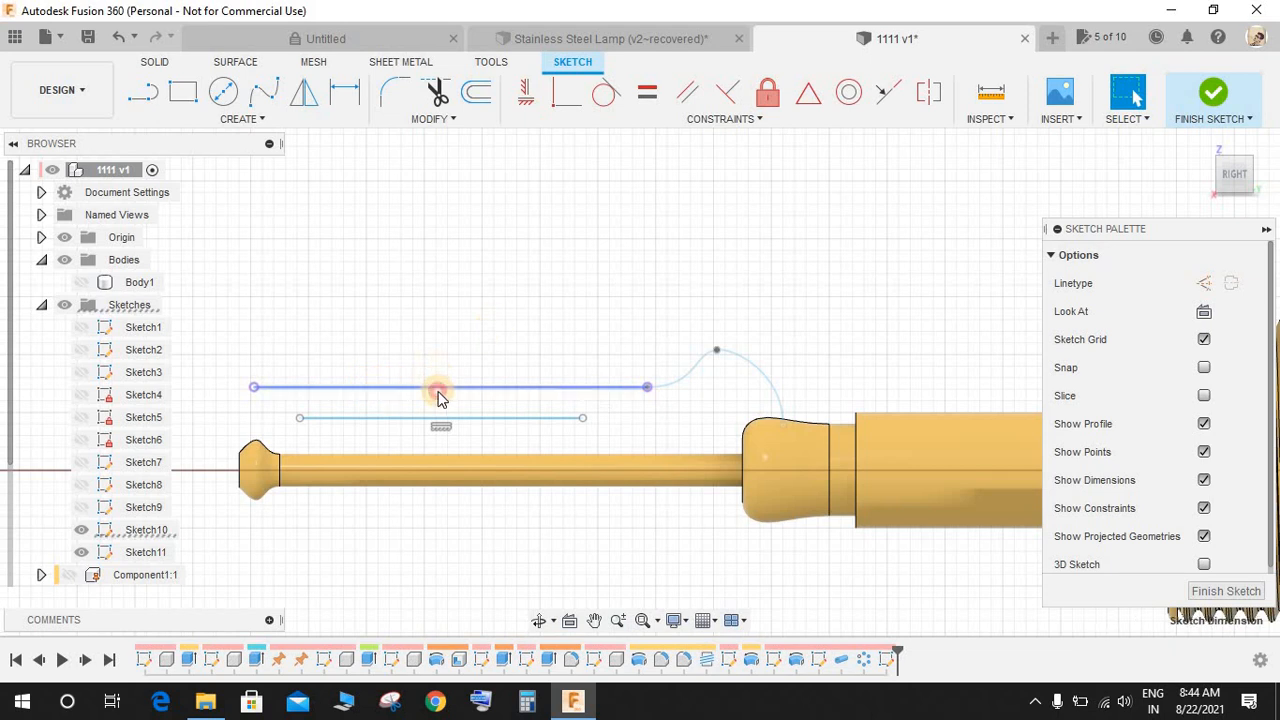
click(81, 530)
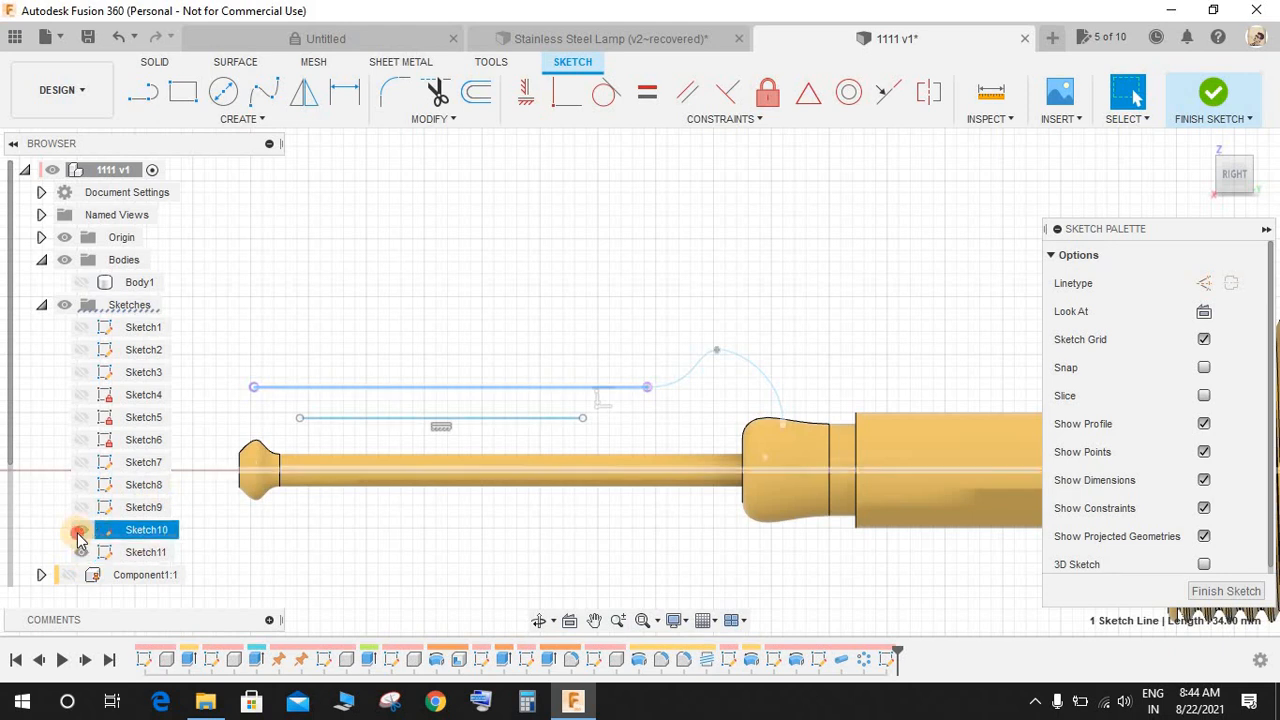
click(320, 389)
right_click(320, 389)
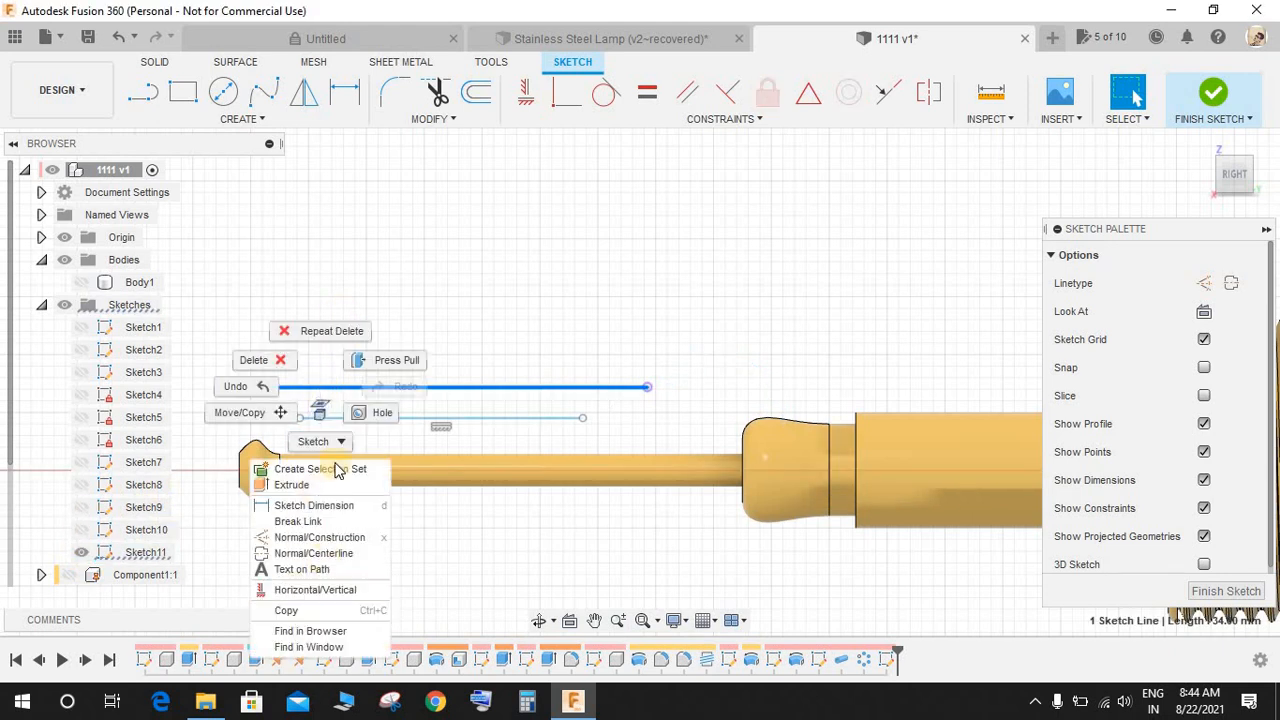
click(258, 365)
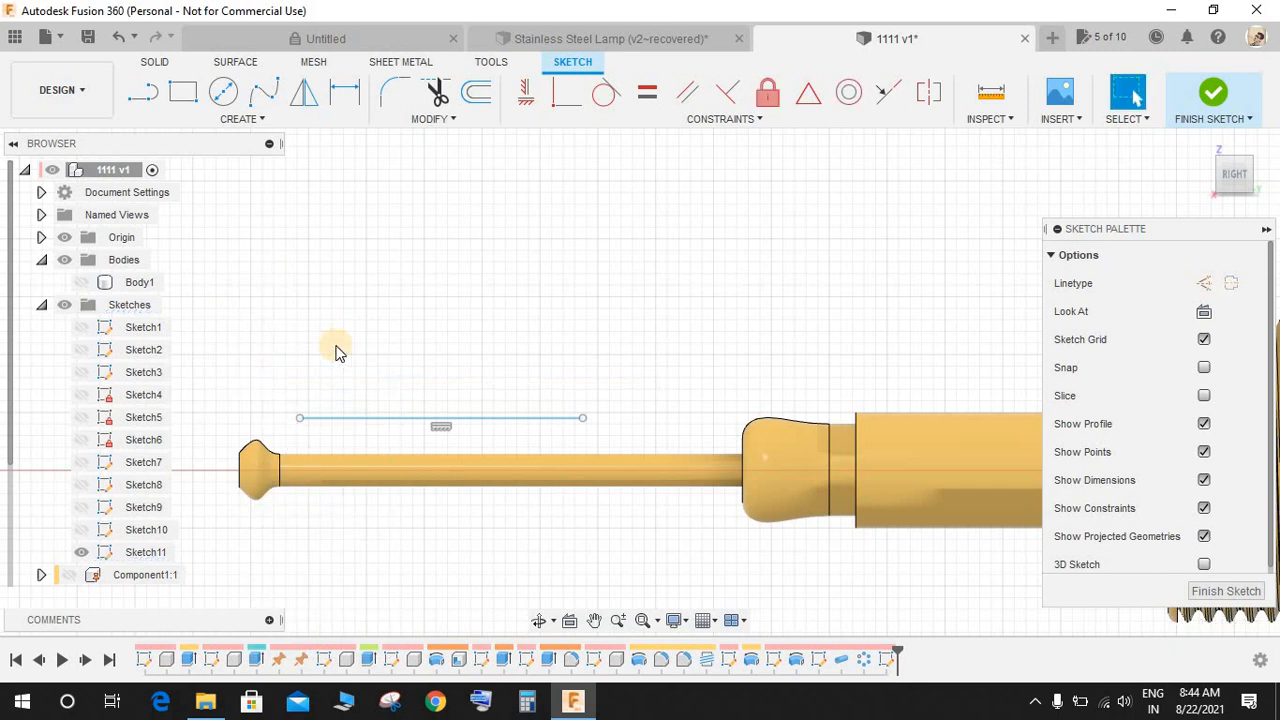
- Show Sketch10 and make the drawn line coincident with the straight section of its path
click(82, 528)
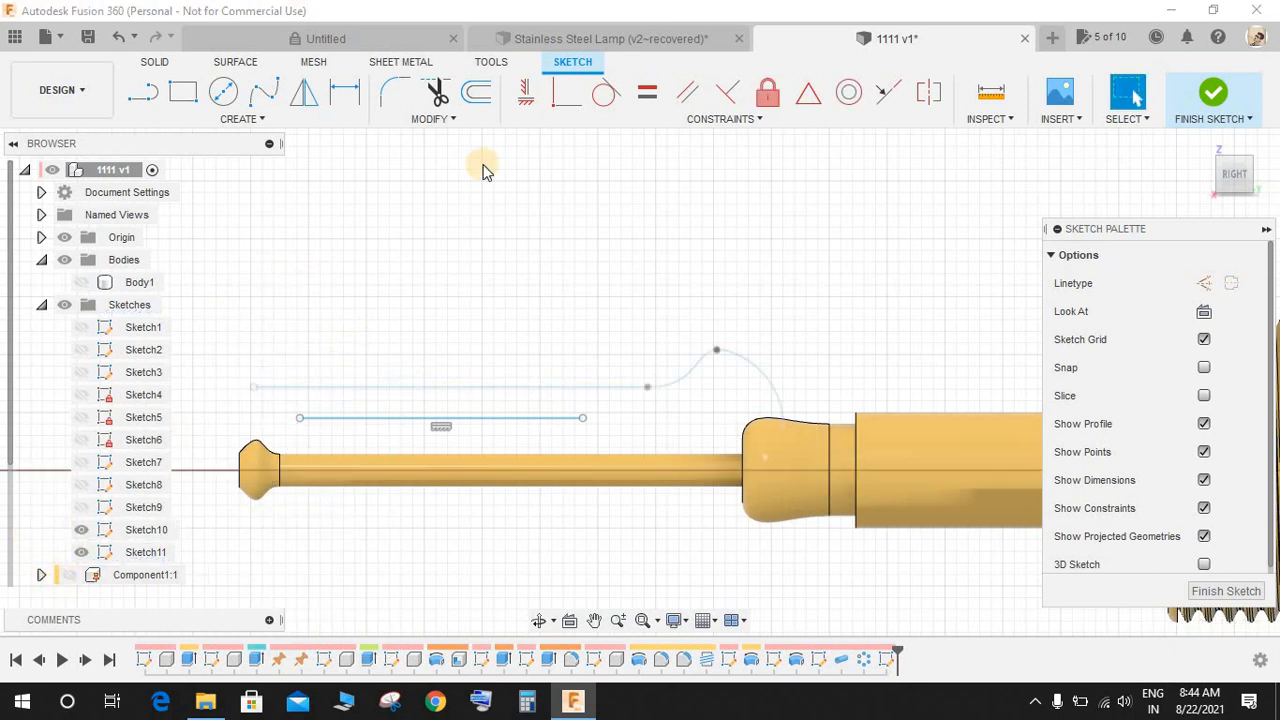
click(557, 103)
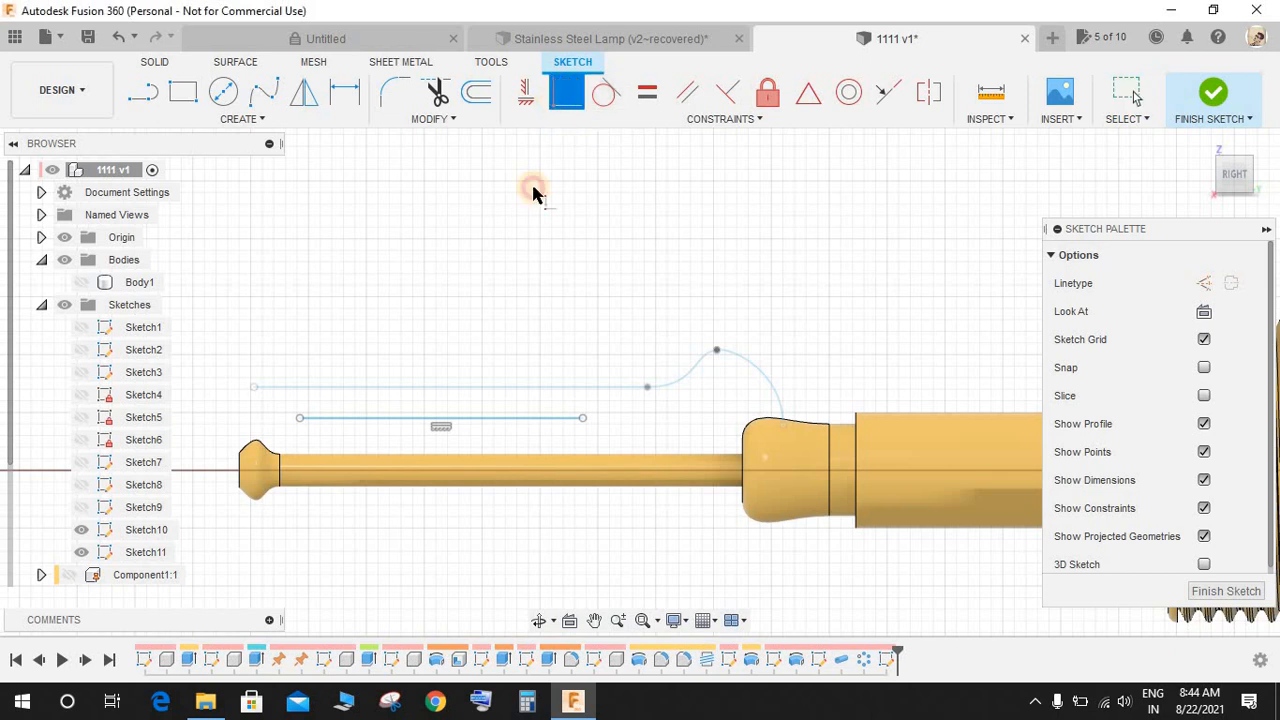
click(378, 418)
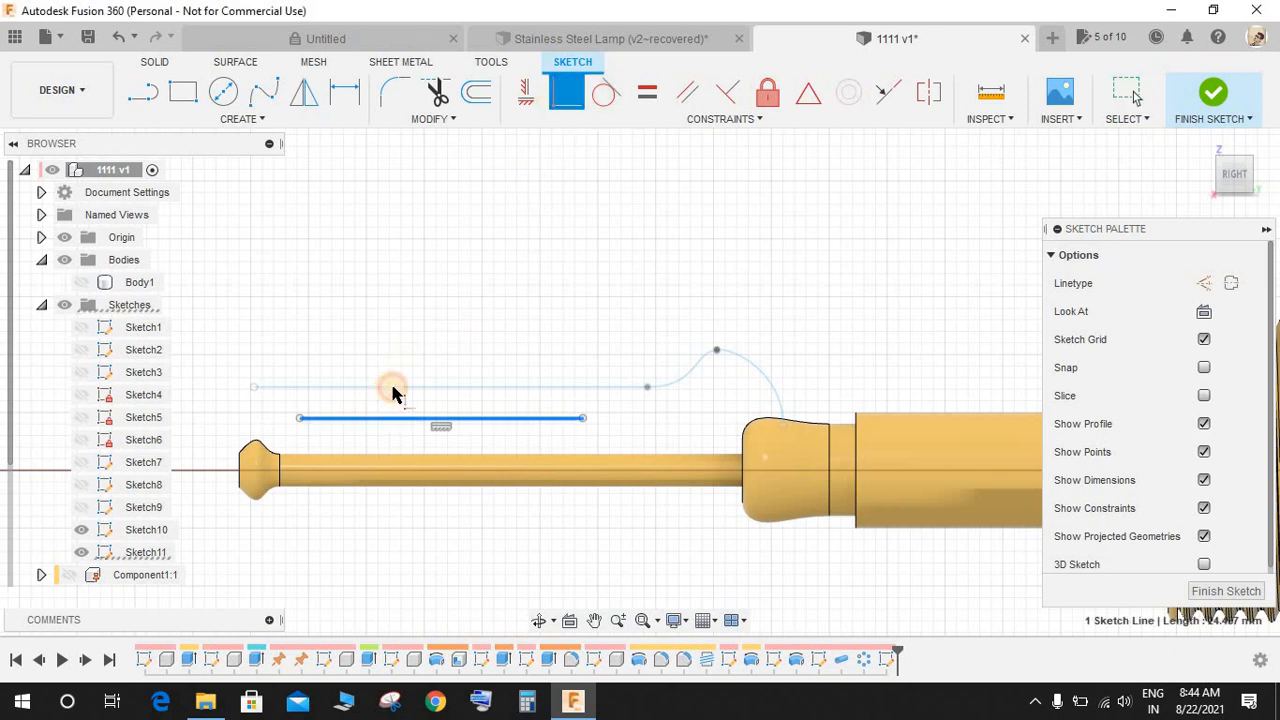
click(386, 382)
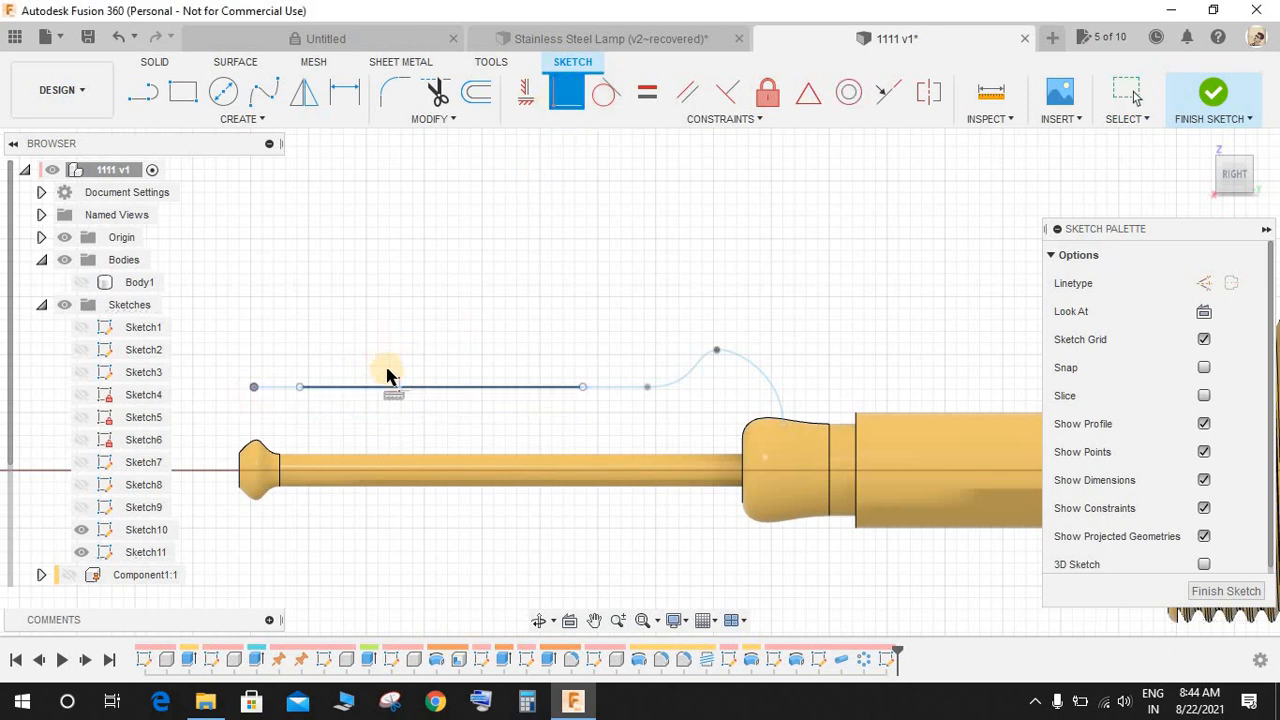
key(Escape)
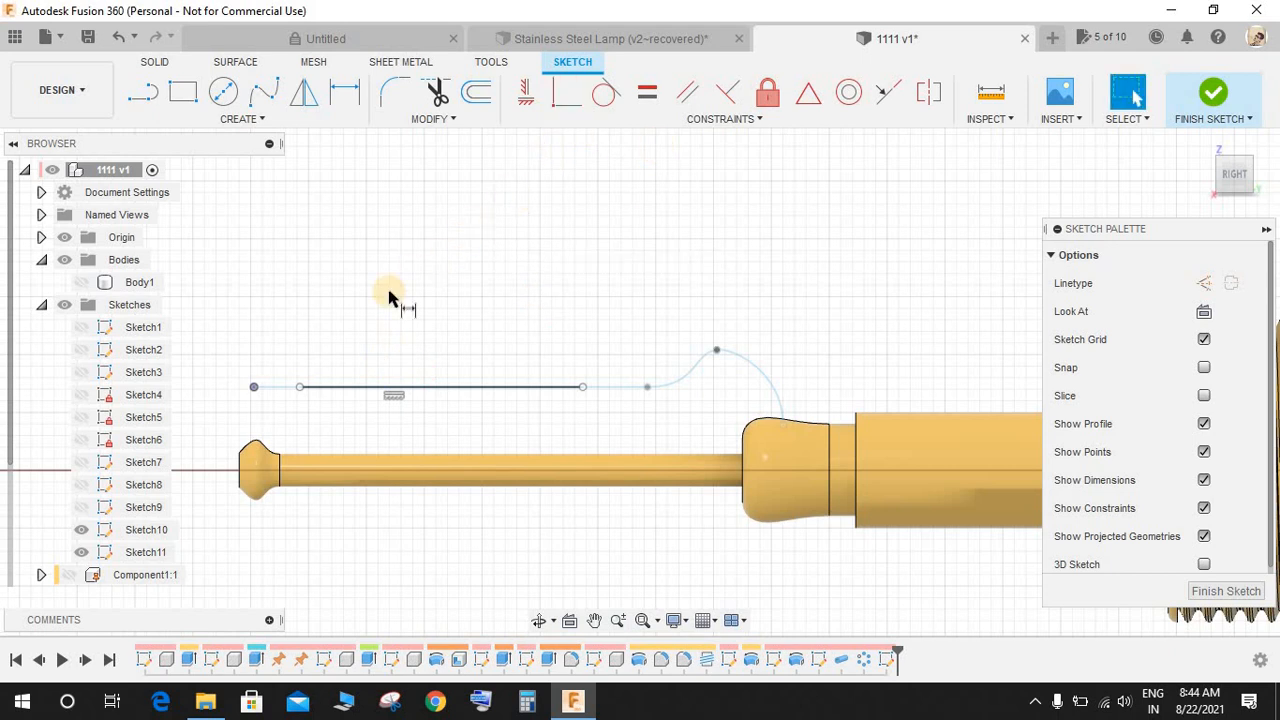
- Dimension the drawn line's start 2 mm from the free end of the Sketch10 path
key(d)
click(253, 388)
click(299, 388)
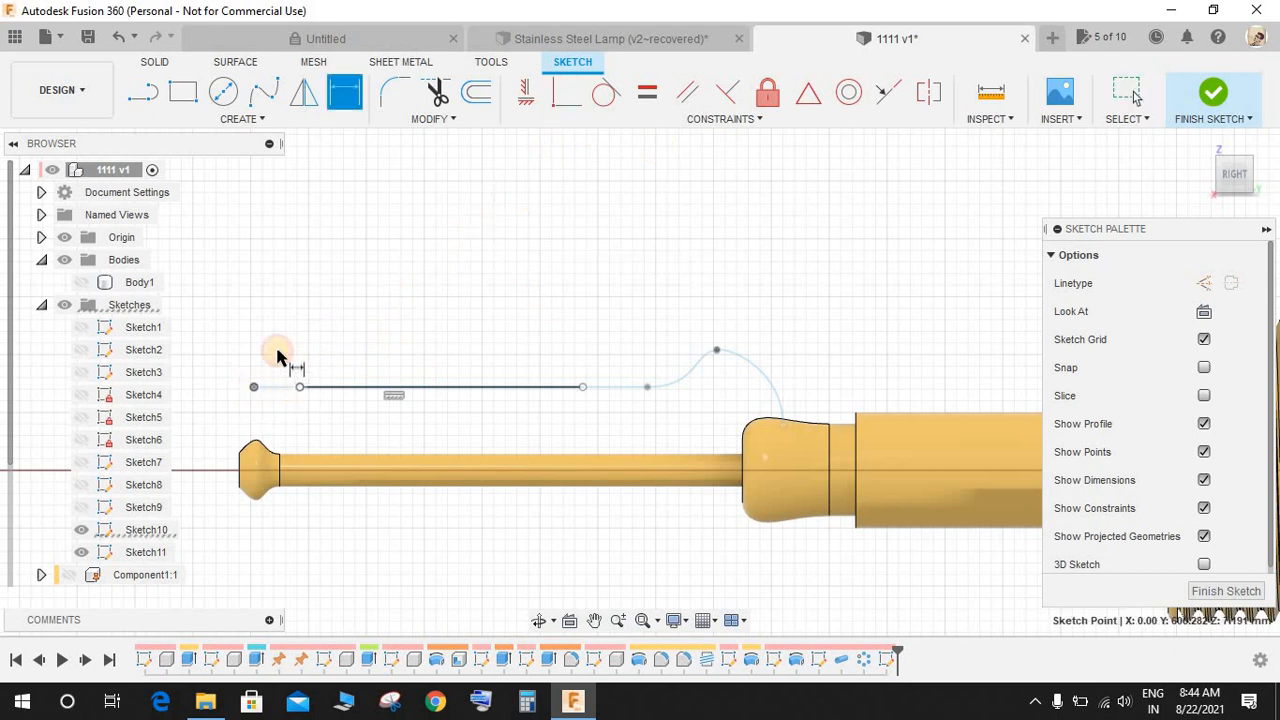
click(279, 345)
text(2)
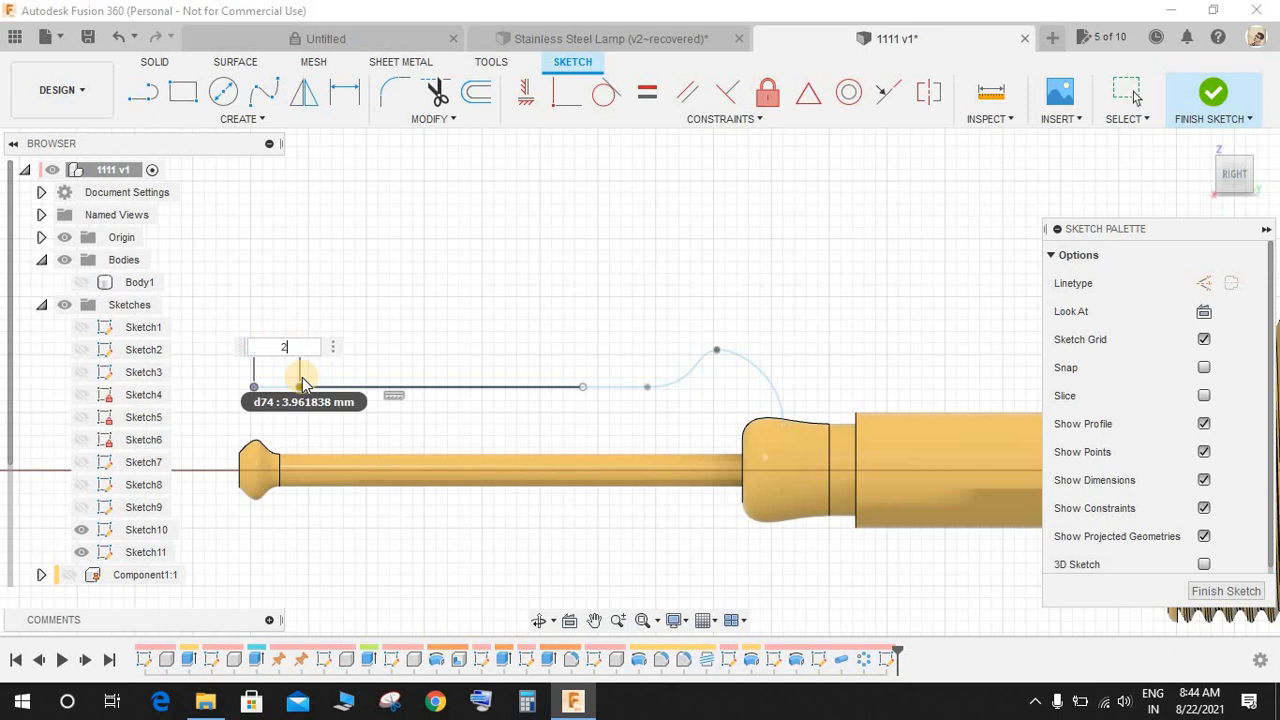
key(Return)
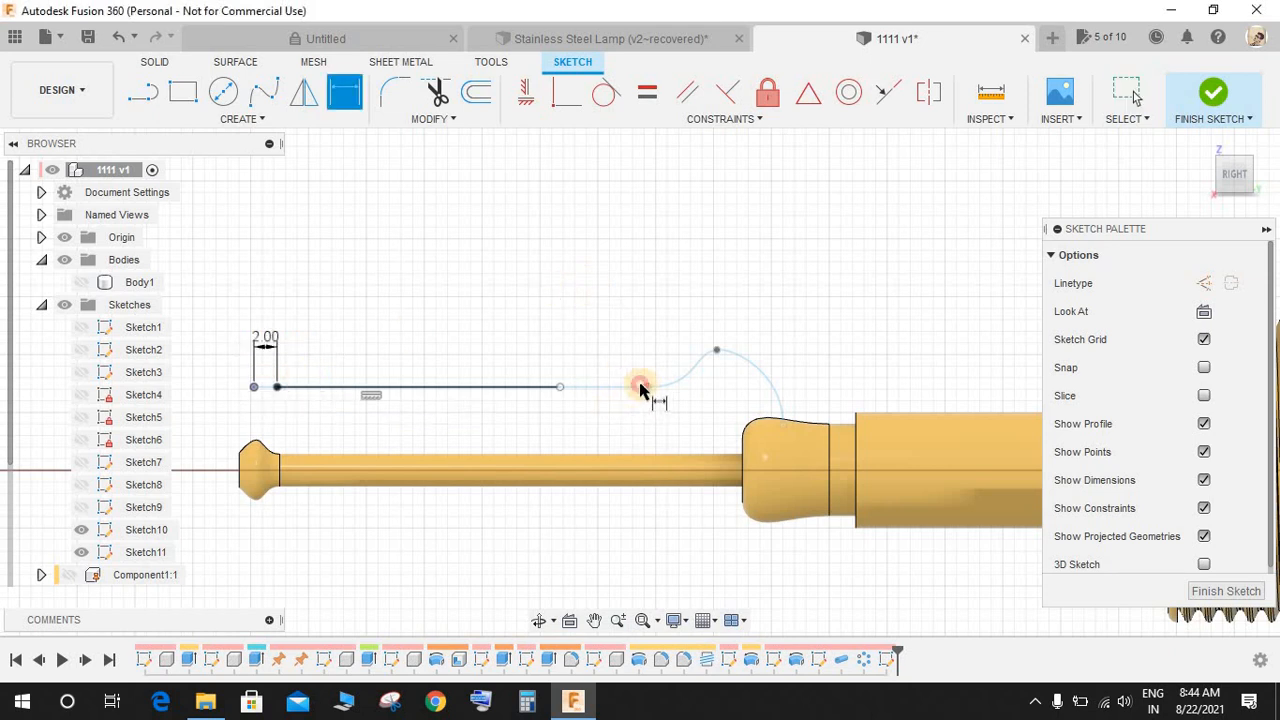
- Dimension the line's other end 2 mm from the point where the path starts curving, and finish the sketch
click(640, 388)
click(562, 388)
click(575, 352)
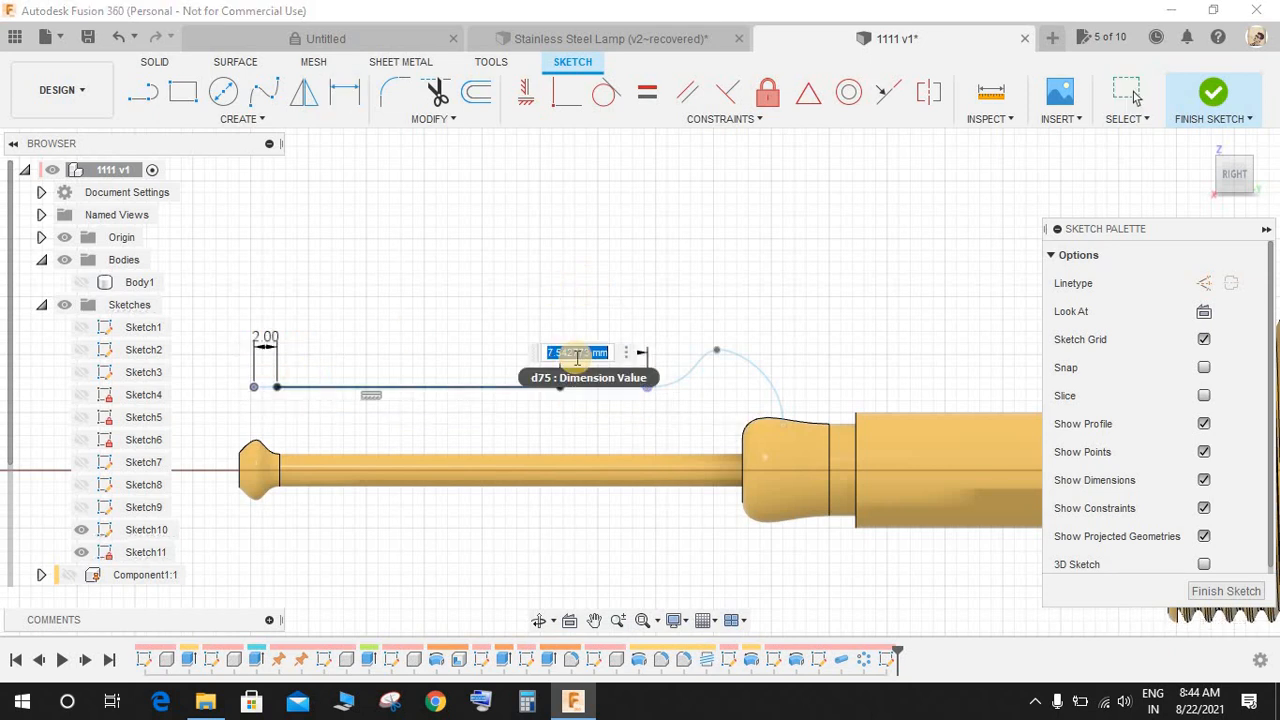
text(2)
key(Return)
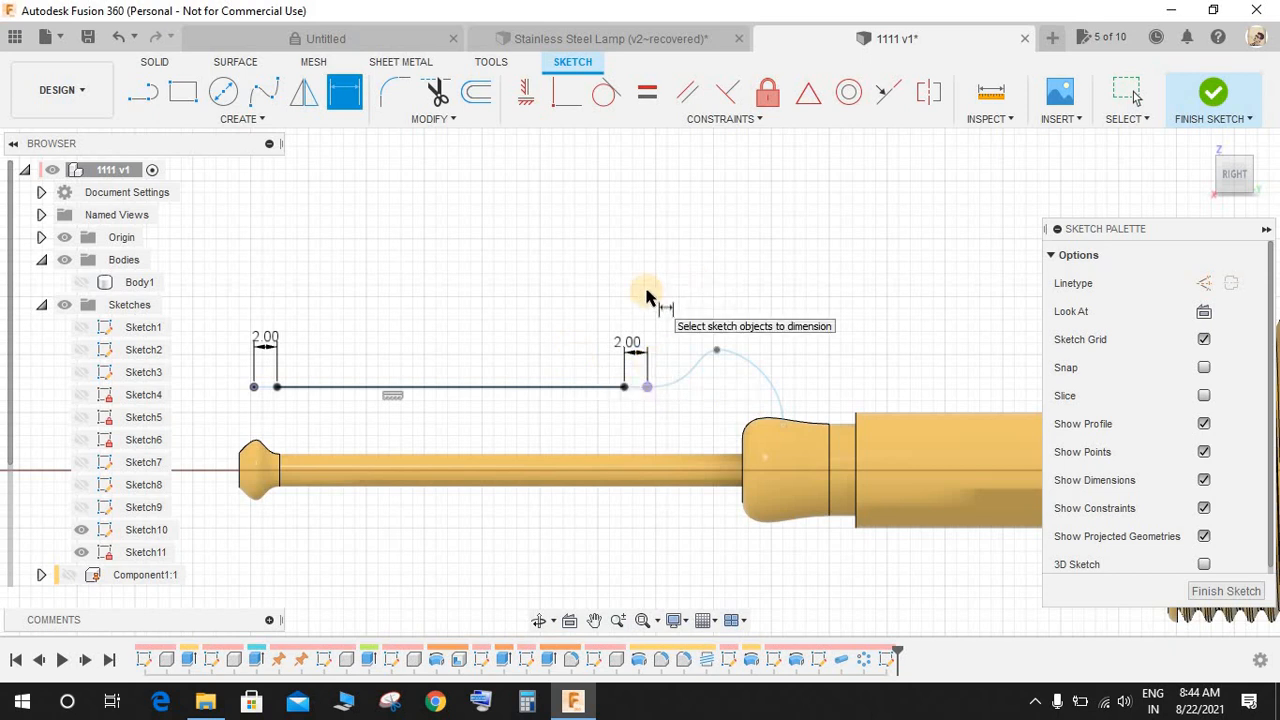
click(1240, 110)
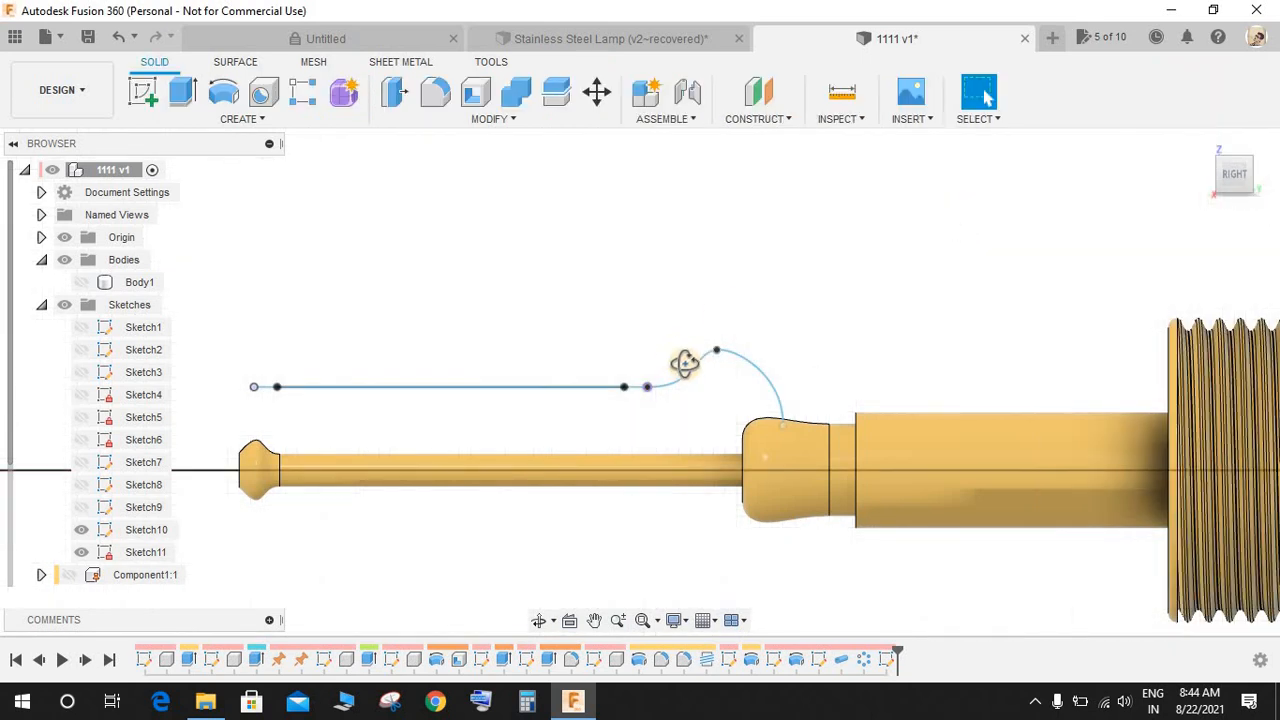
- Hide Sketch10 and make Body1, the ring with patterned wires, visible again around the Sketch11 line
shift+middle_drag(686, 366, 563, 410)
click(556, 396)
click(564, 332)
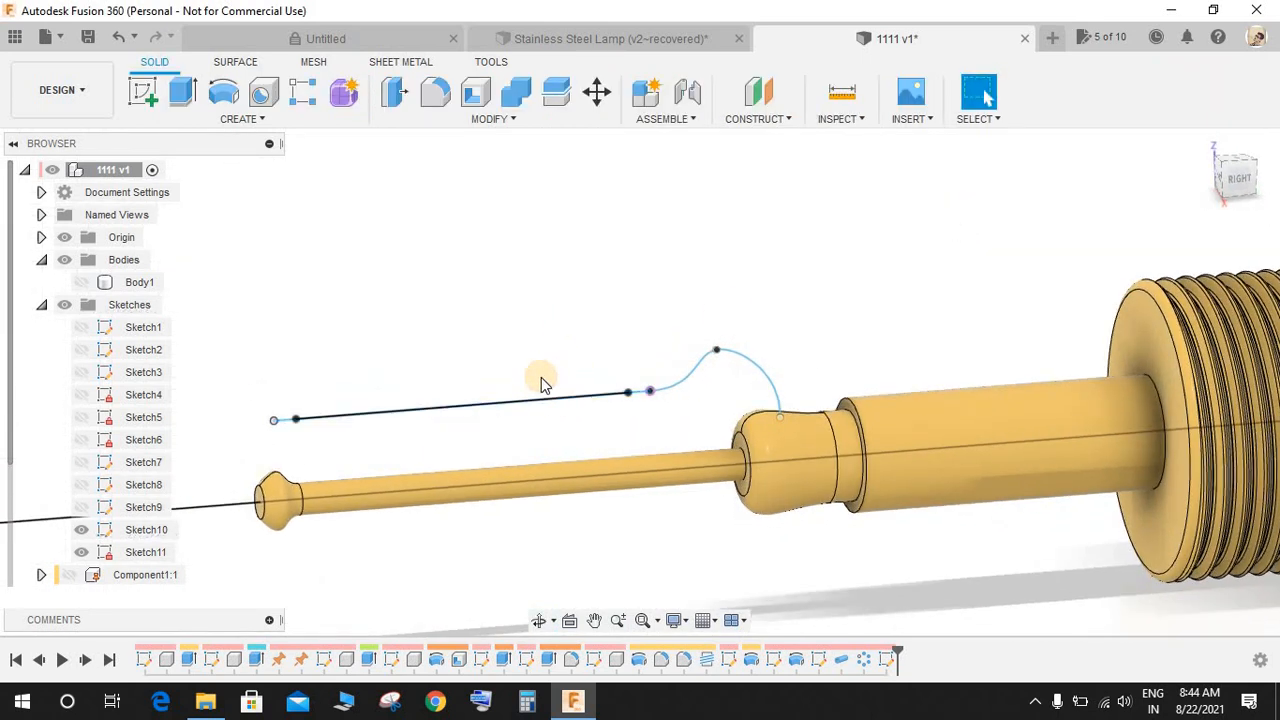
click(519, 410)
click(487, 373)
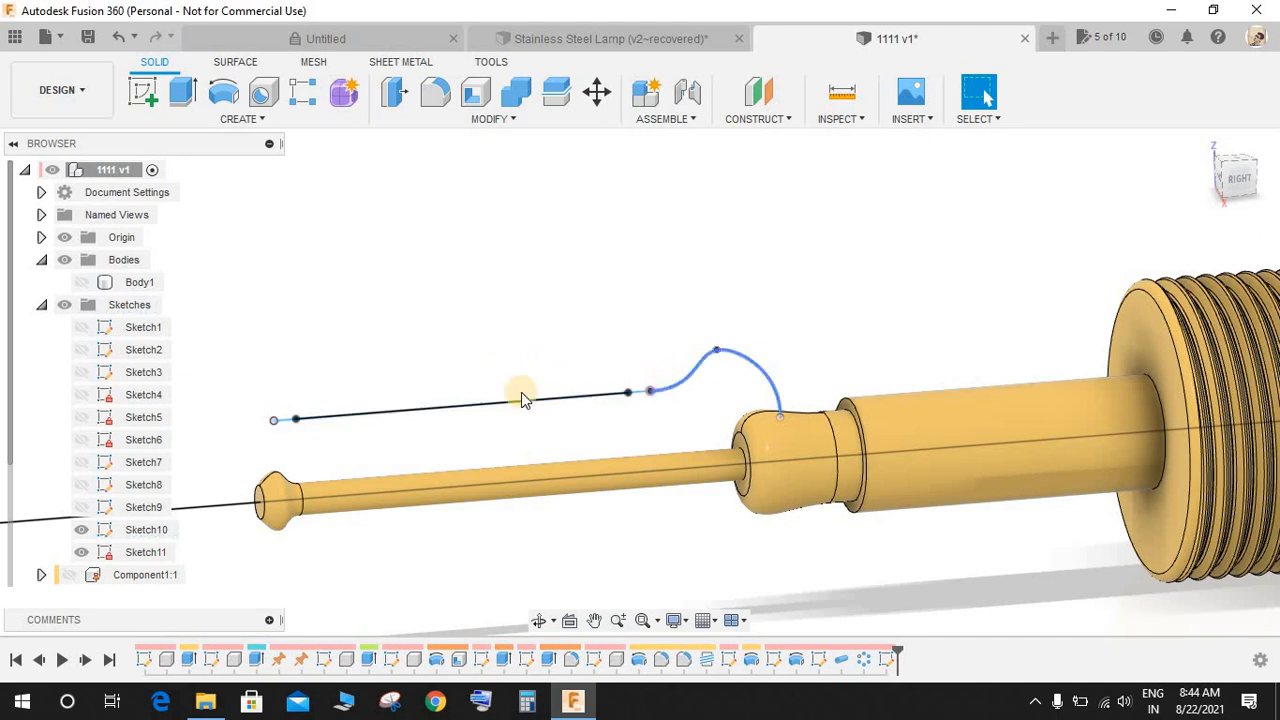
click(81, 529)
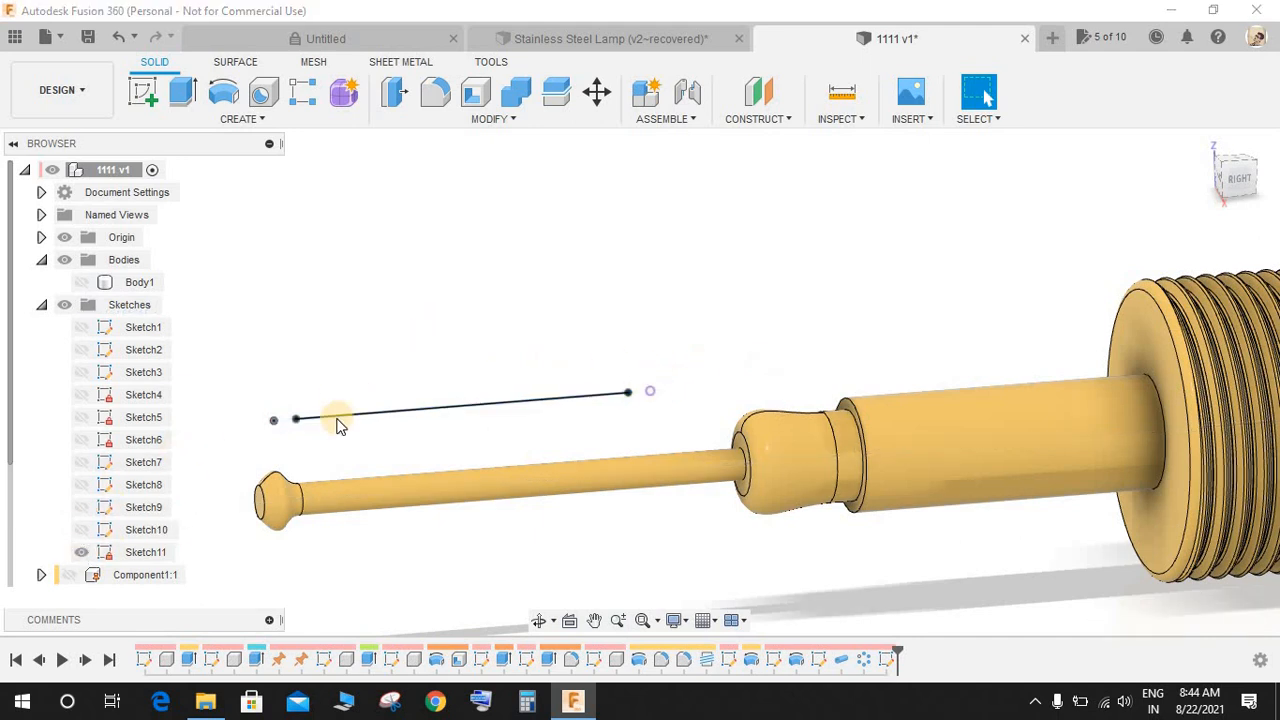
click(81, 282)
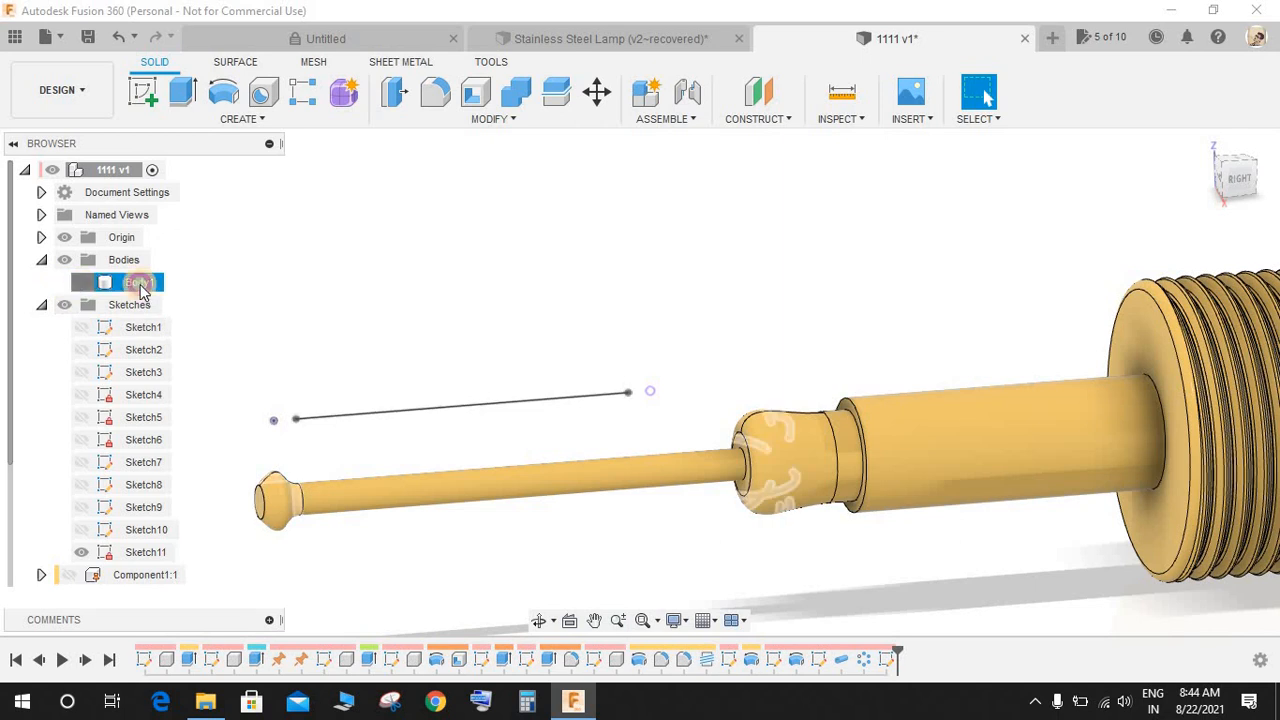
shift+middle_drag(643, 269, 609, 329)
click(81, 282)
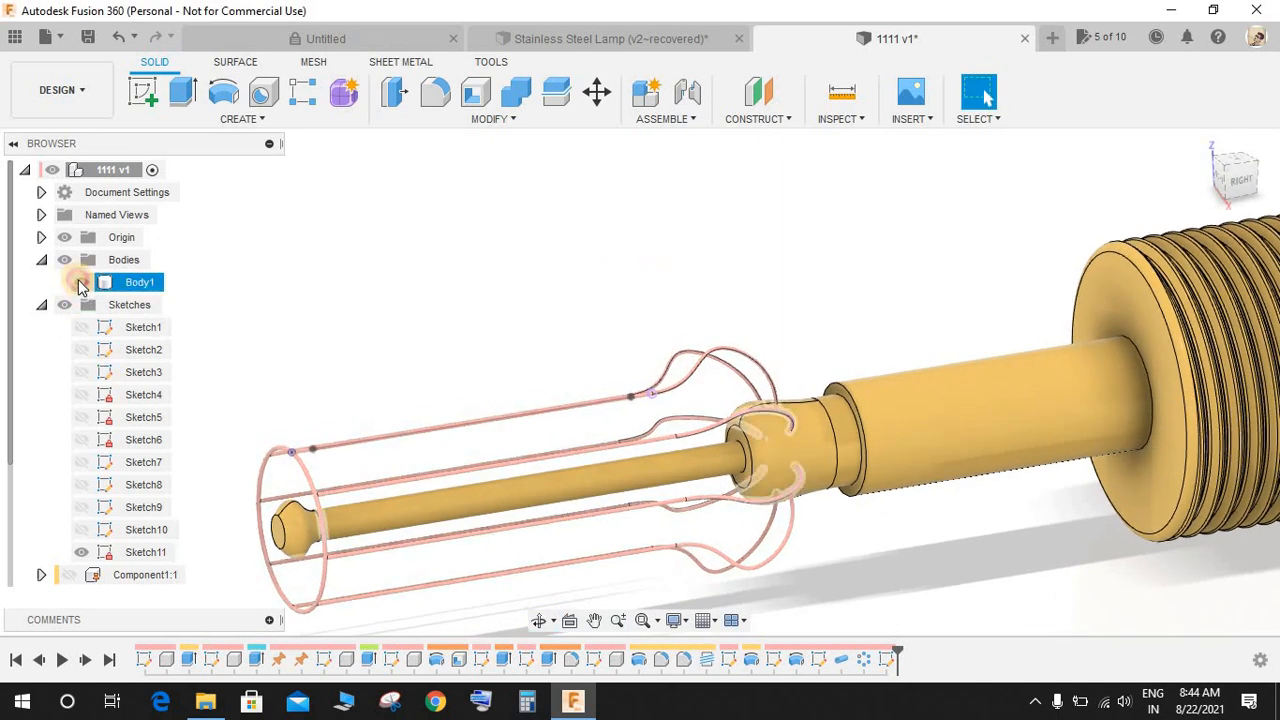
- Create a solid circular pipe with a 1.1 mm section along the sketch line above the shaft, joined to the wire cage
click(252, 117)
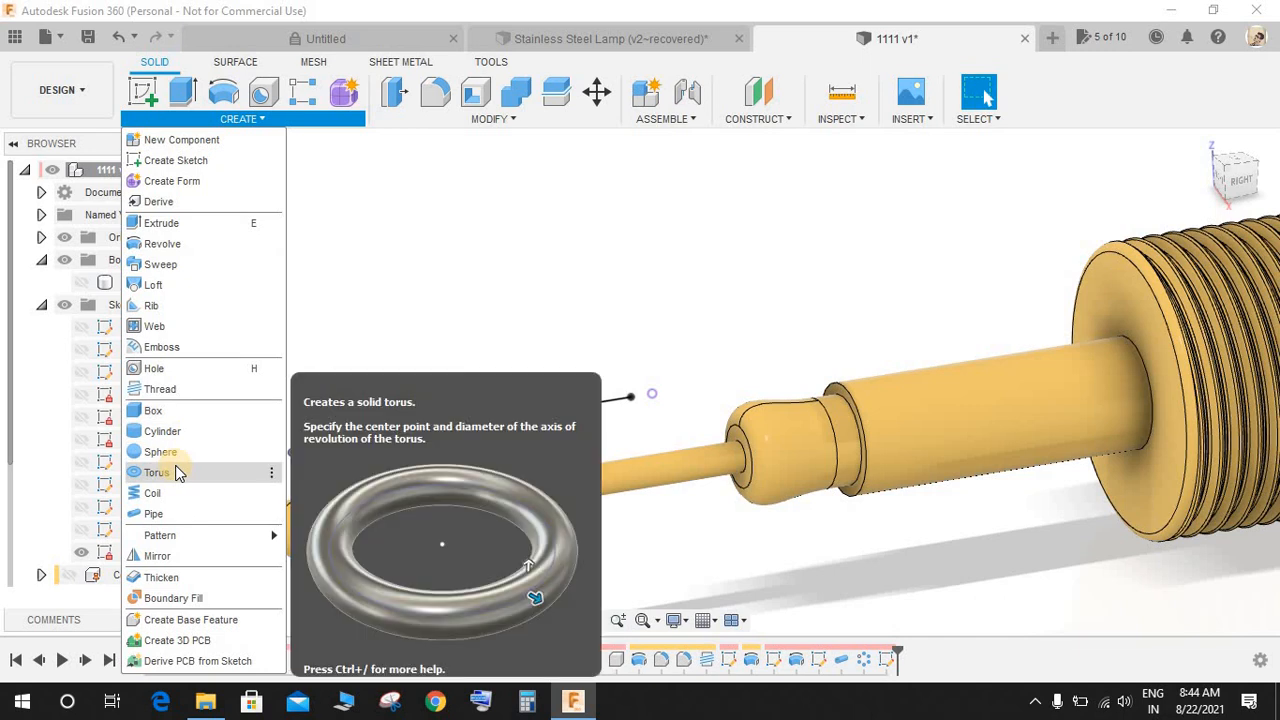
click(158, 513)
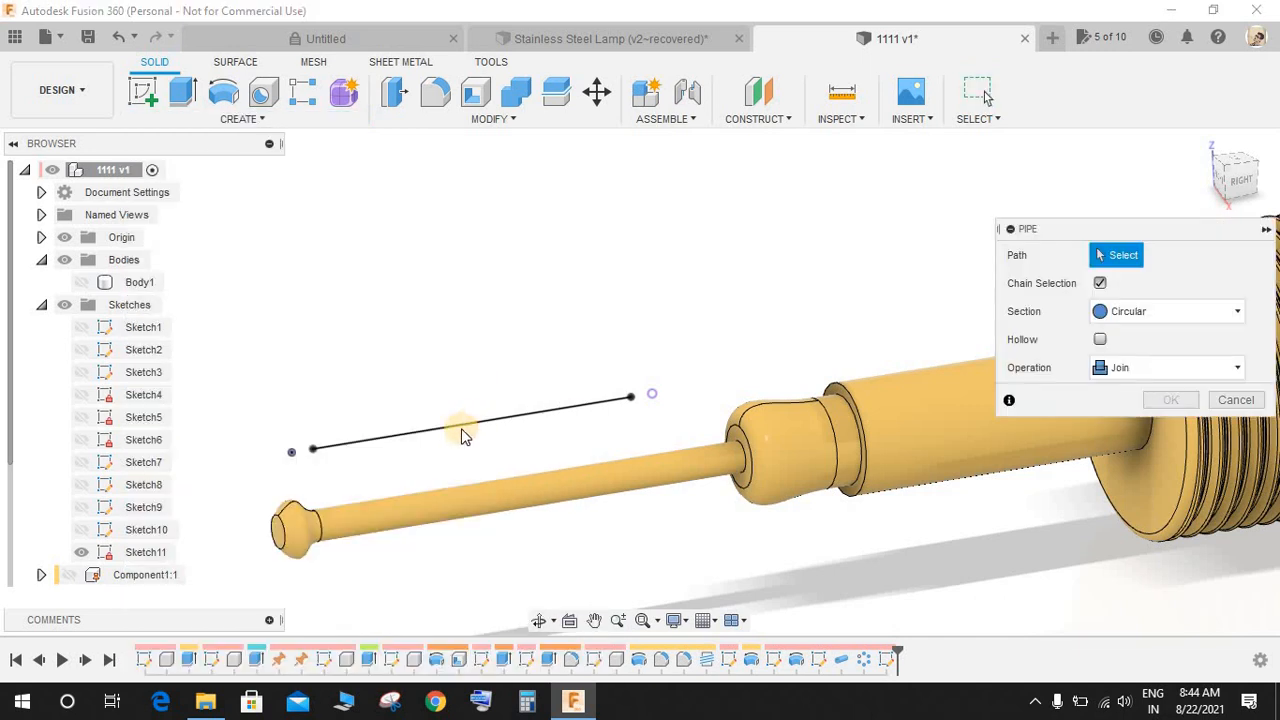
click(537, 430)
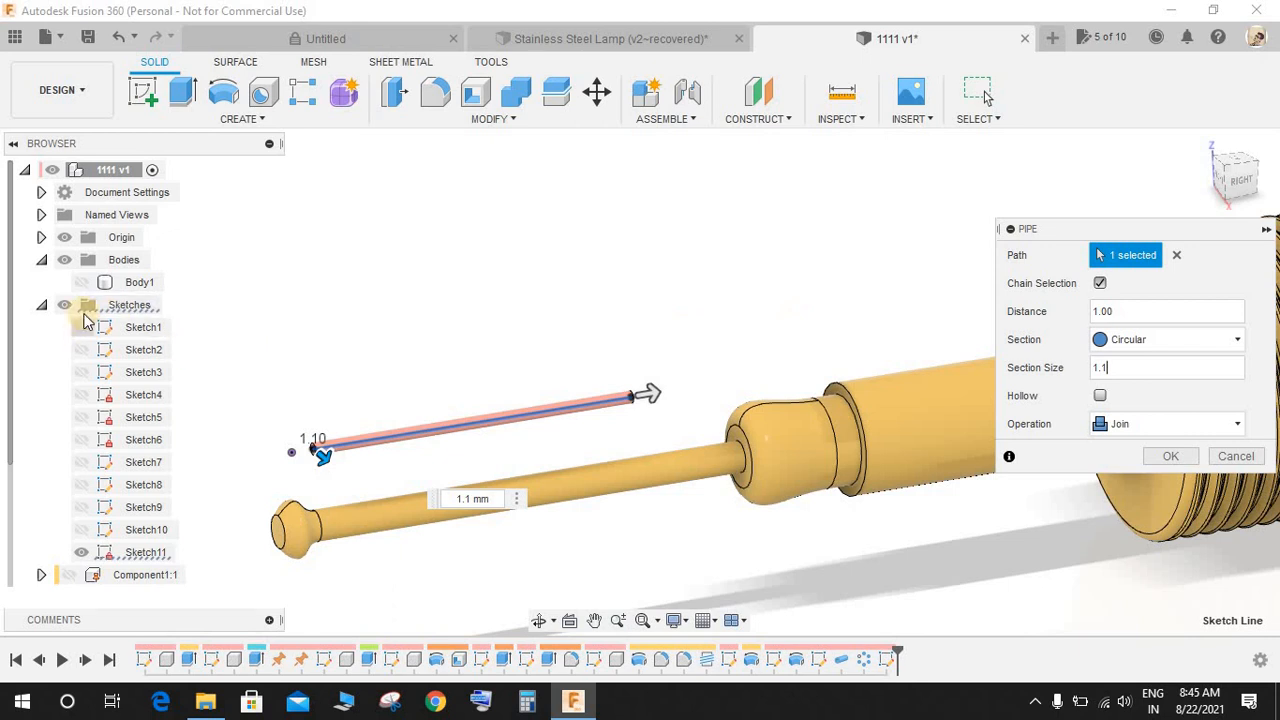
click(83, 284)
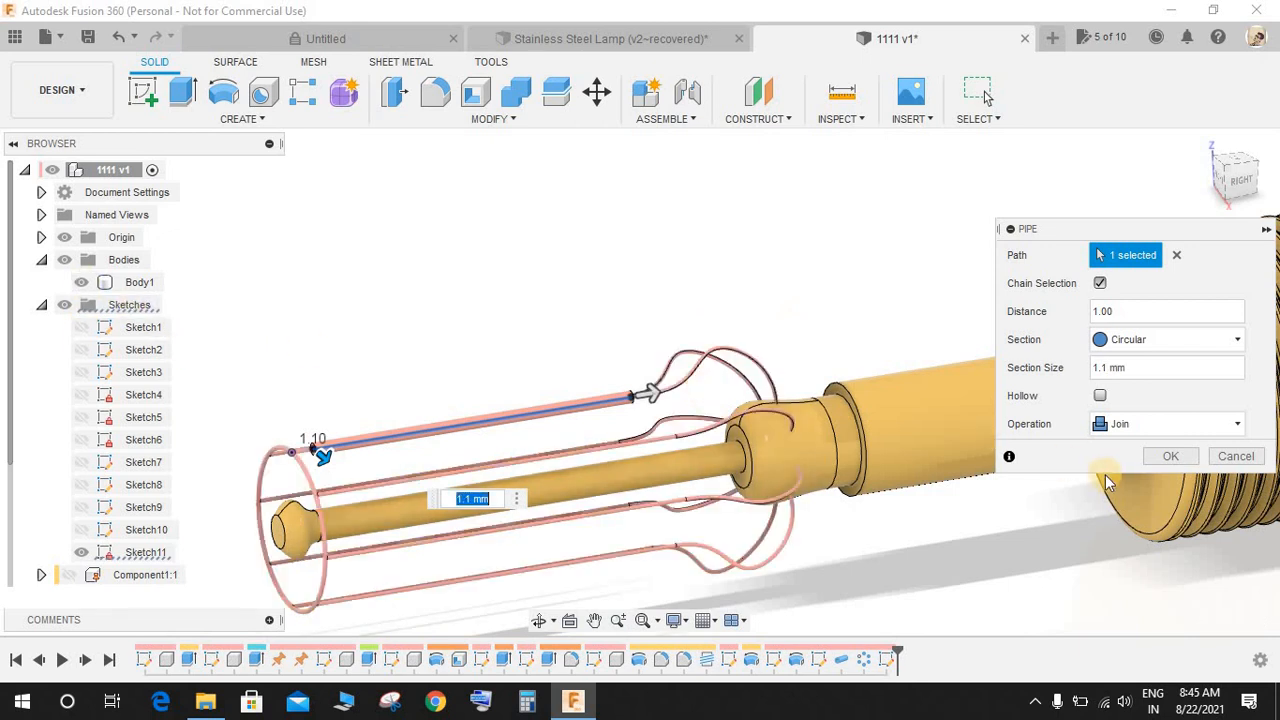
click(1163, 456)
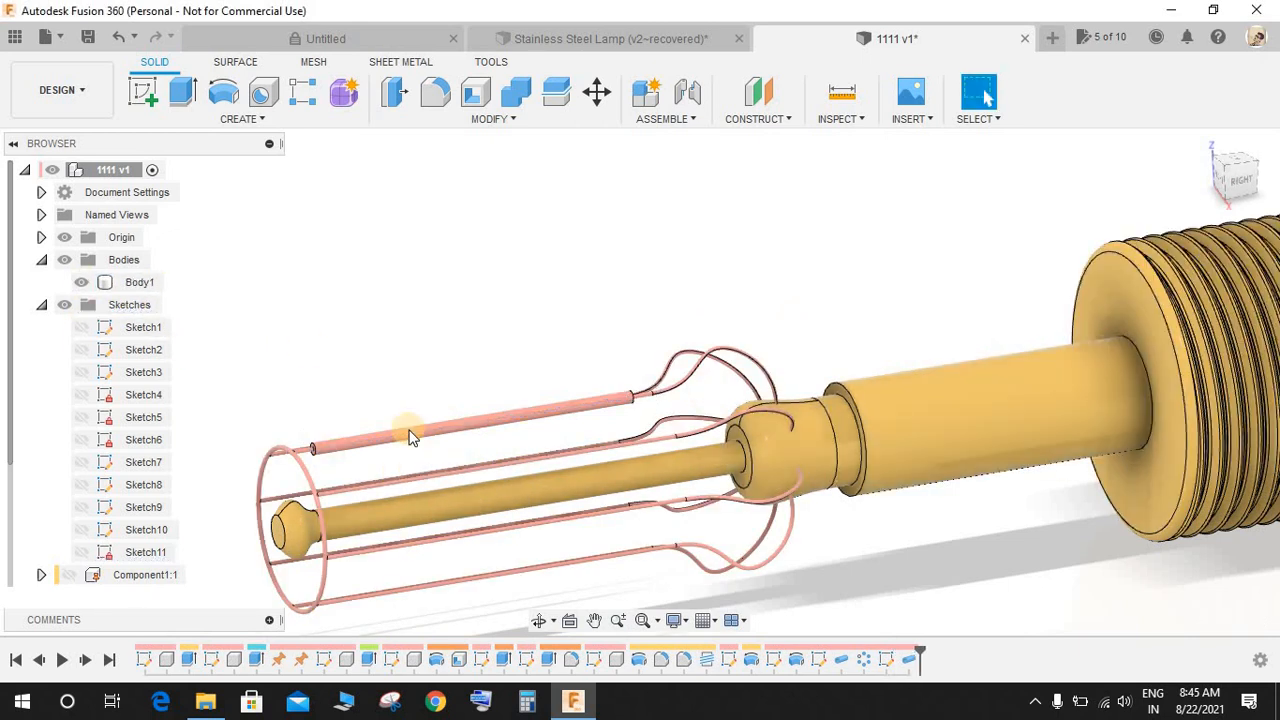
- Fillet the circular edges at both ends of the thick pipe with a 0.05 mm radius
click(435, 92)
scroll(333, 414, up, 3)
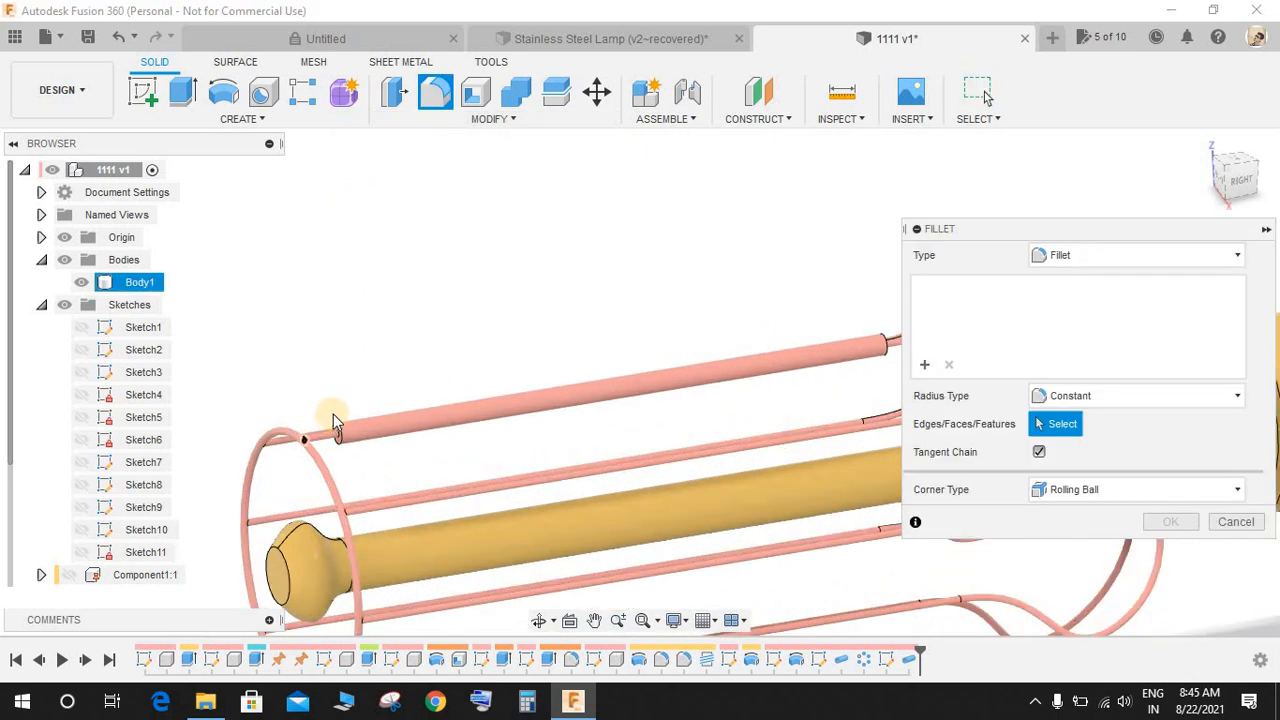
click(337, 432)
scroll(766, 334, down, 3)
scroll(651, 363, up, 5)
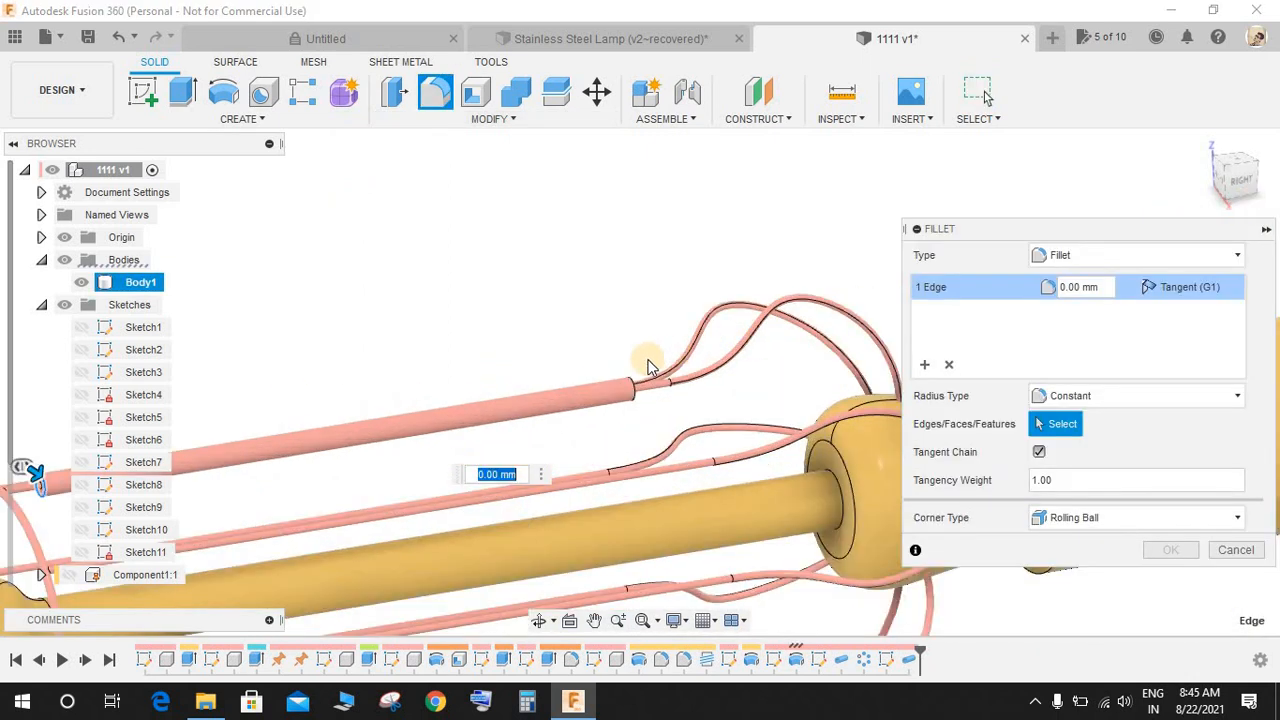
click(600, 412)
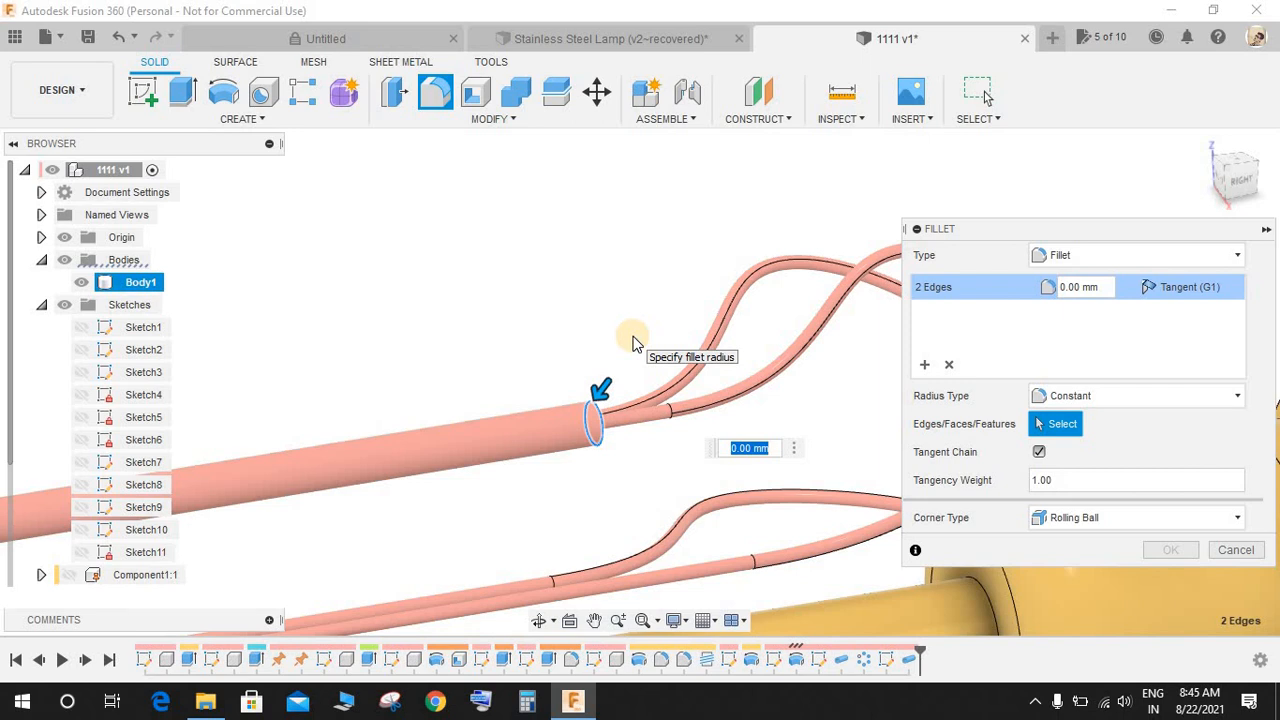
text(0.05)
key(Return)
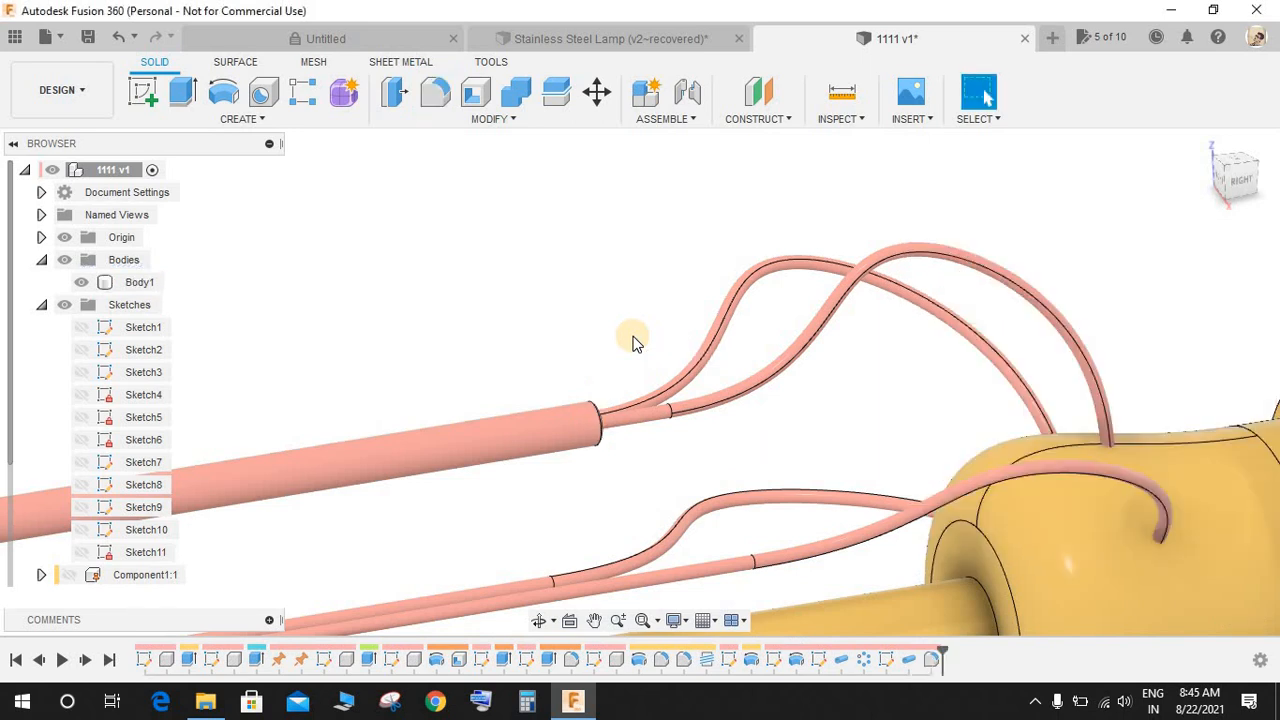
- Edit the pipe-end fillet and set its radius to 0.1 mm
shift+middle_drag(607, 429, 610, 358)
scroll(625, 384, up, 4)
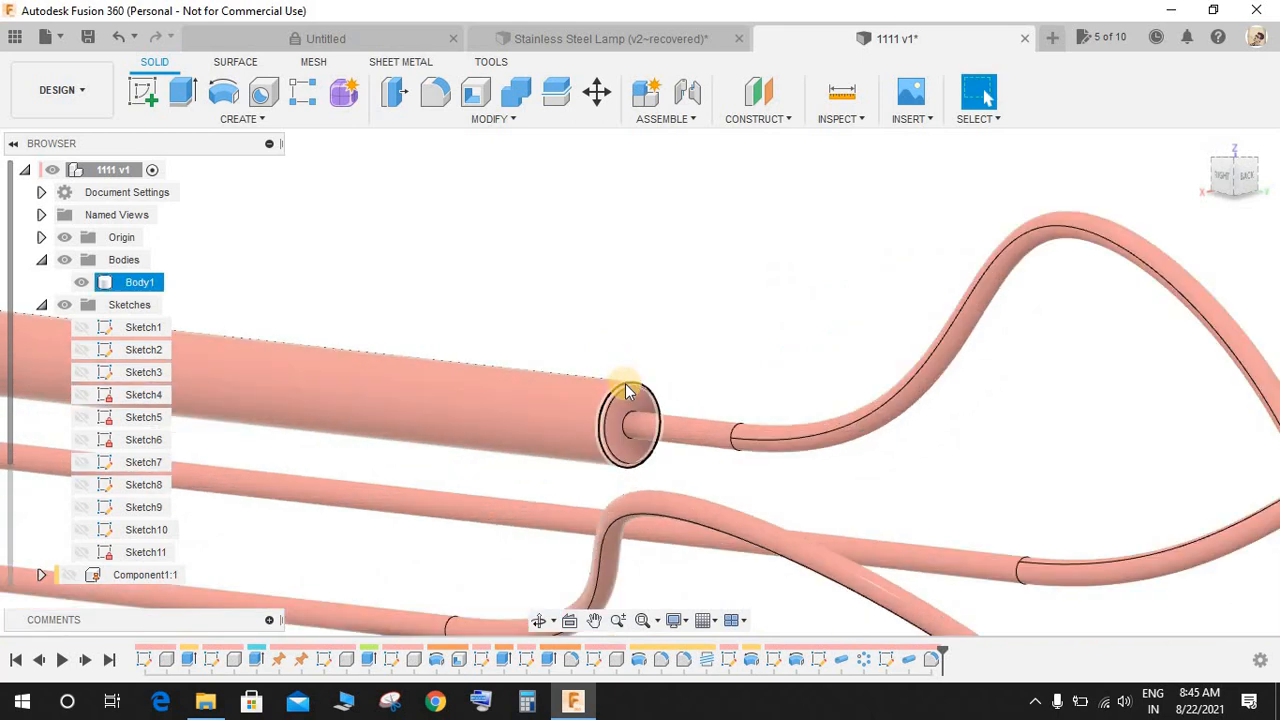
click(625, 384)
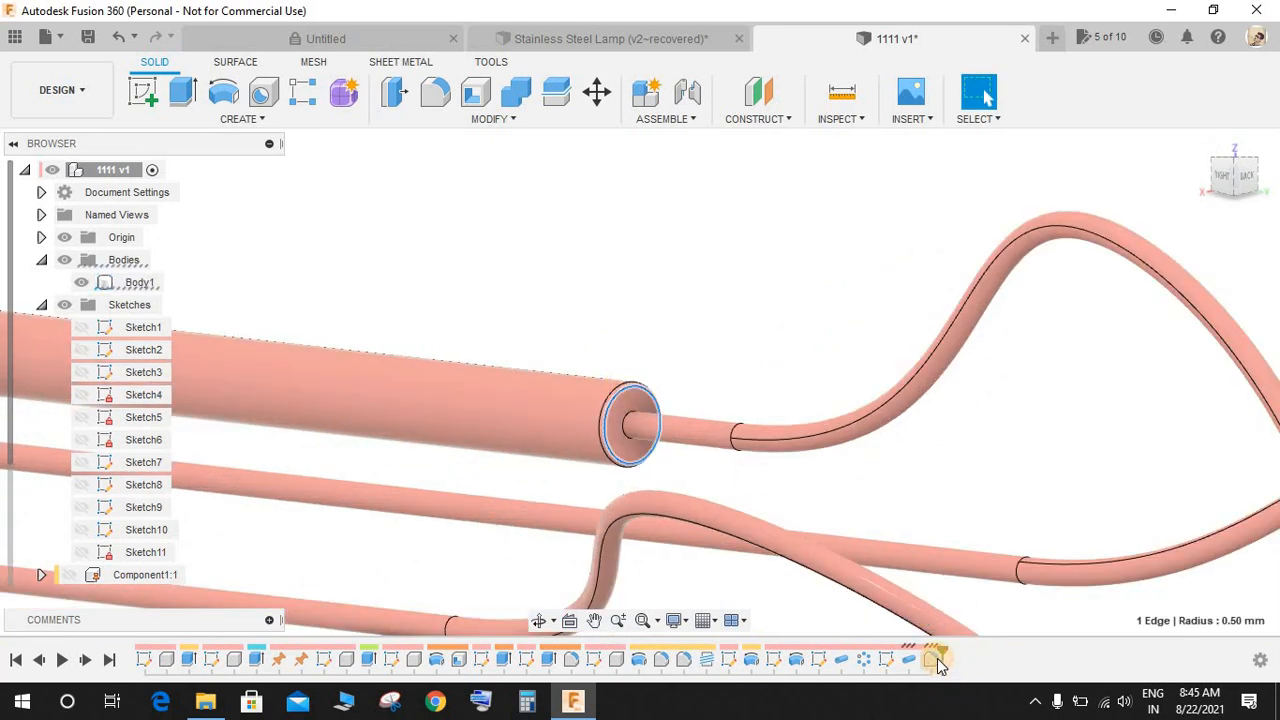
right_click(935, 659)
click(976, 492)
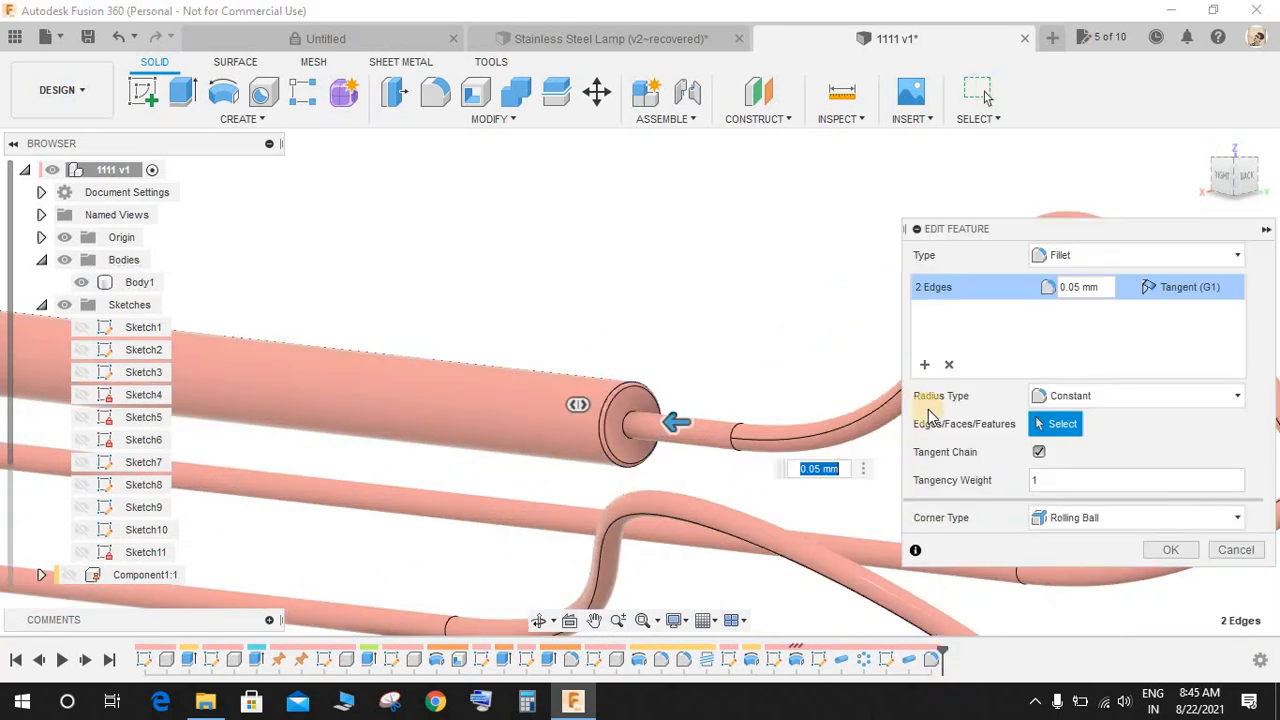
key(Return)
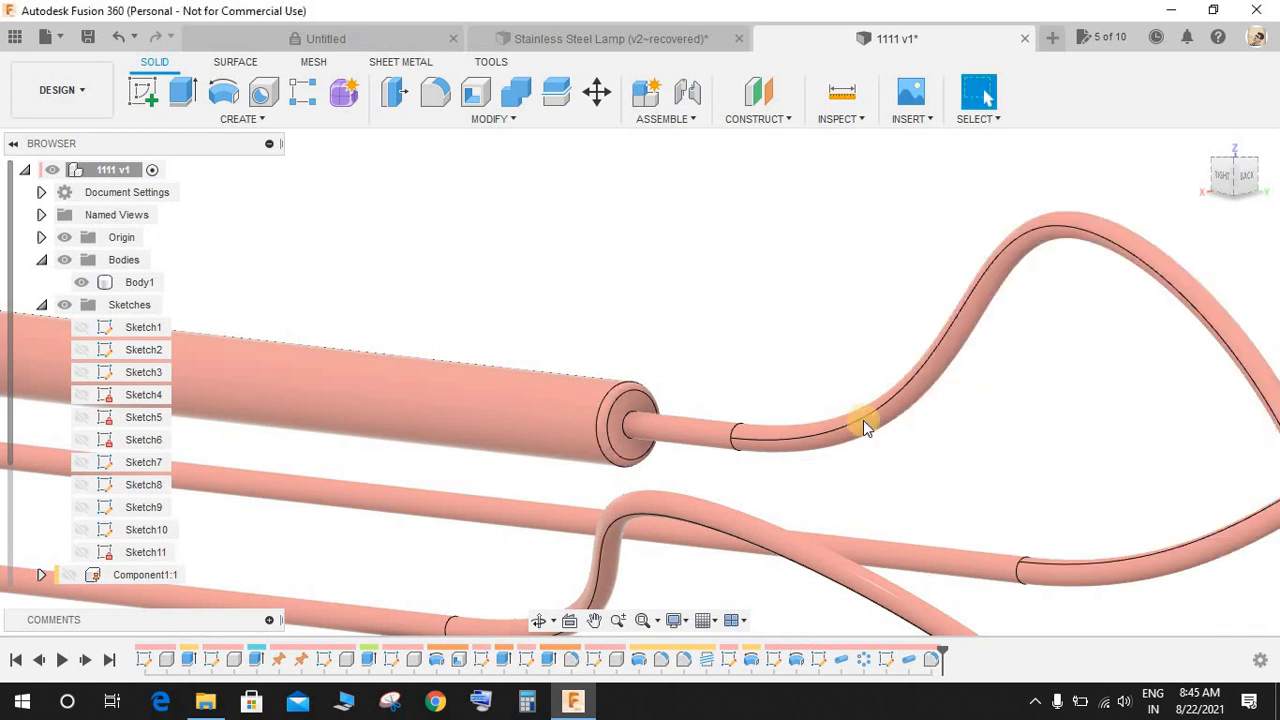
- Enlarge the pipe-end fillet radius to about 0.25 mm
double_click(635, 379)
right_click(935, 665)
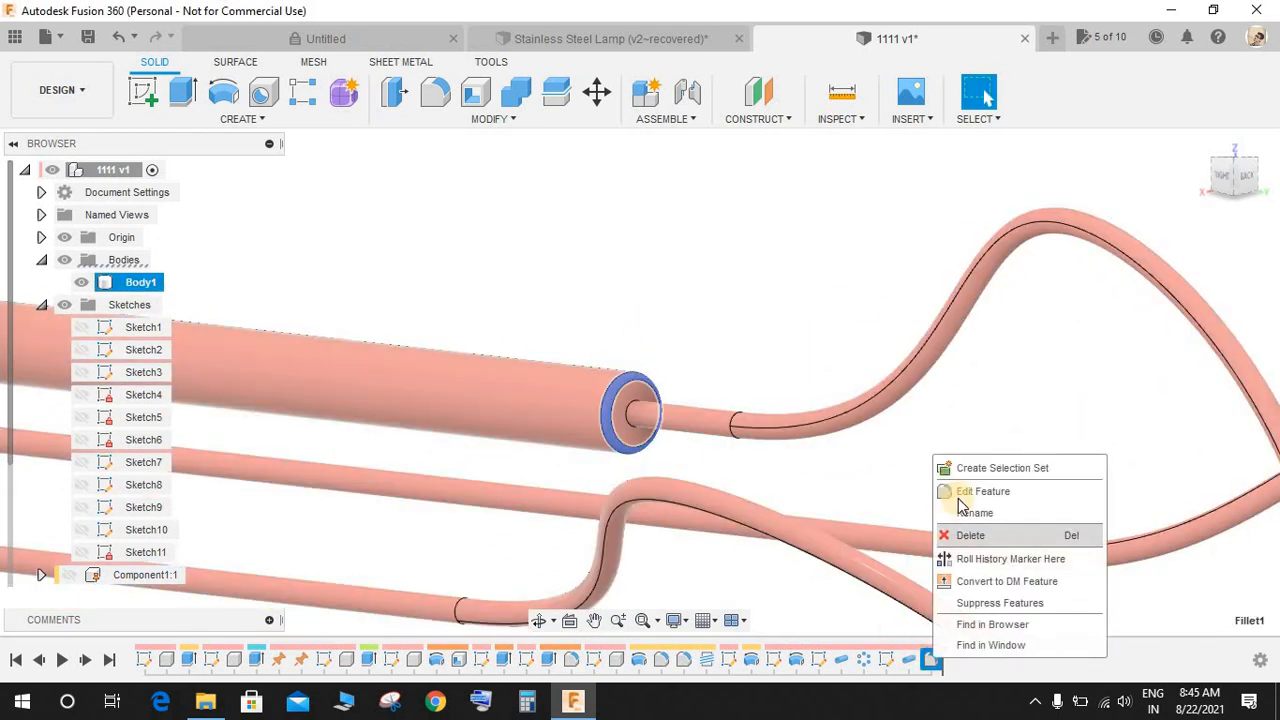
click(952, 489)
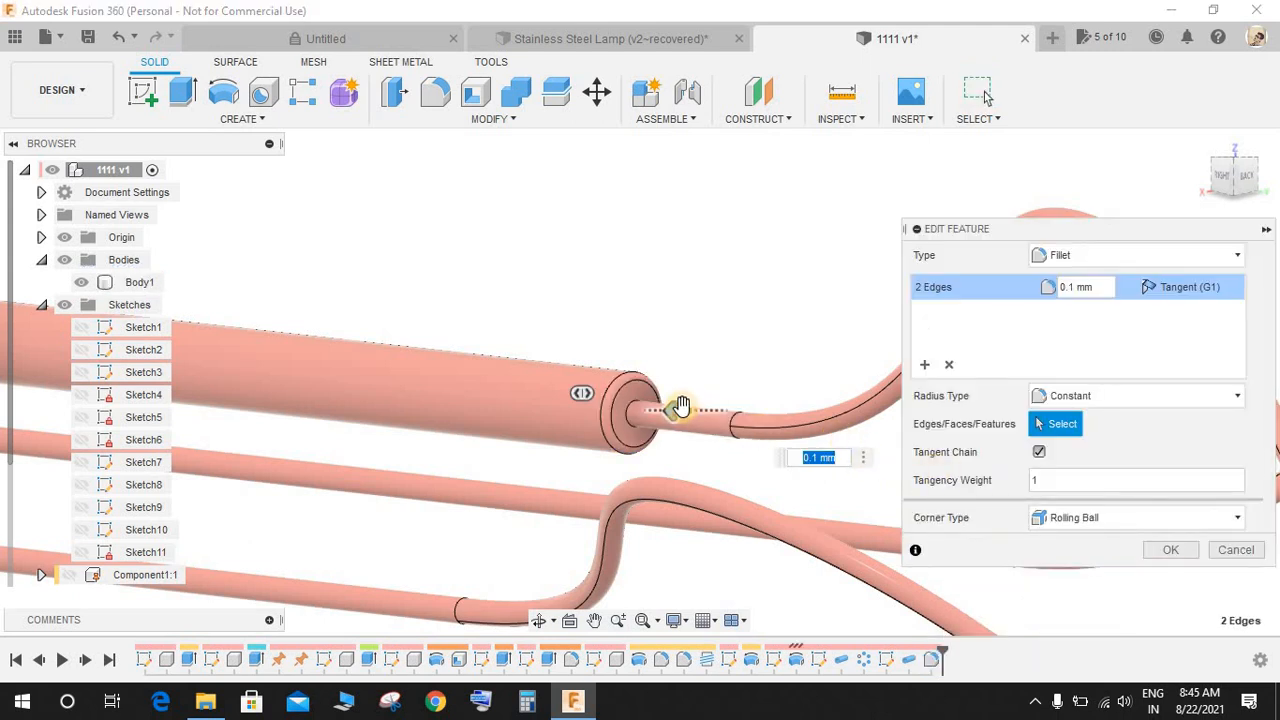
drag(674, 409, 675, 410)
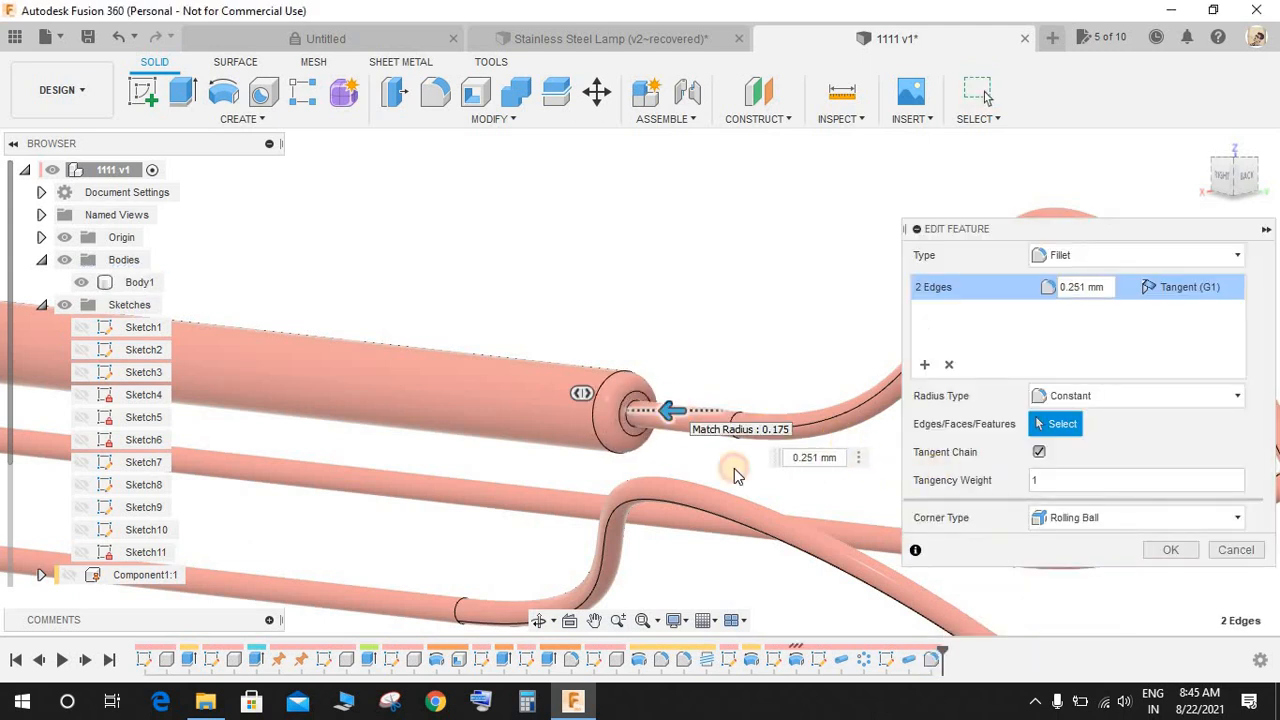
drag(735, 476, 740, 480)
click(1157, 553)
- Start a circular feature pattern with the thick pipe and its end fillet as the objects
scroll(761, 389, down, 6)
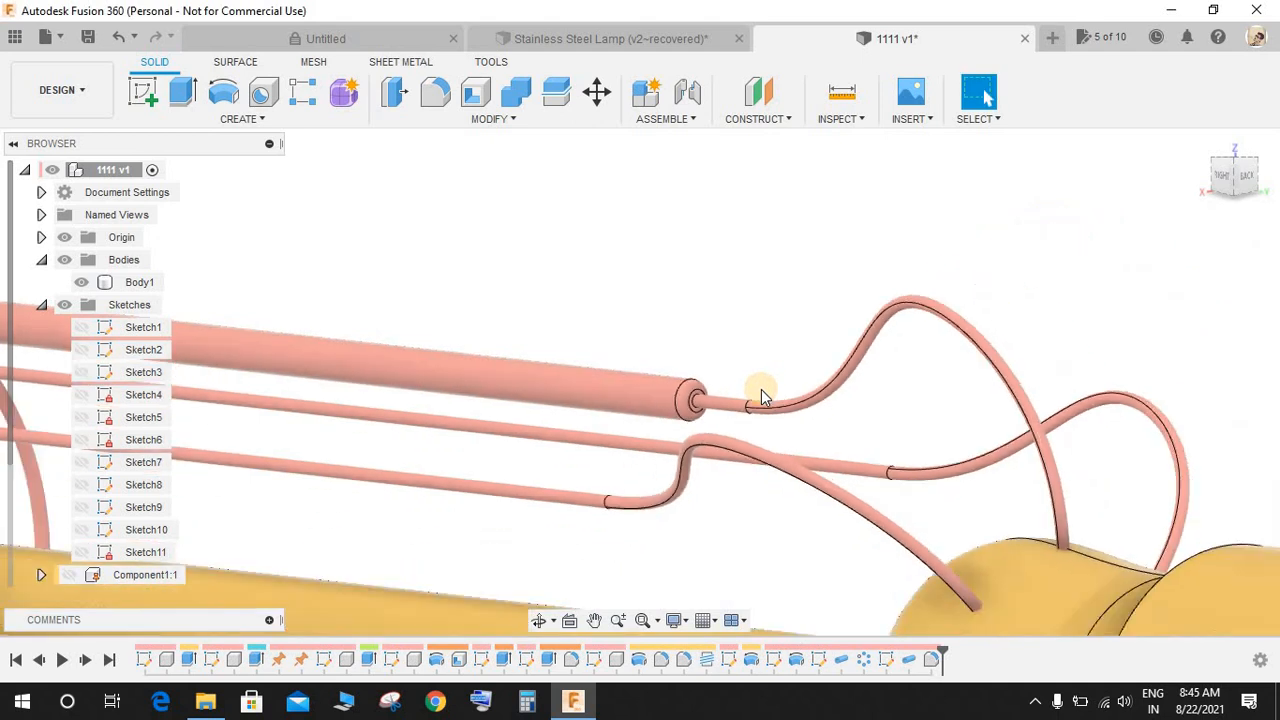
shift+middle_drag(604, 385, 414, 220)
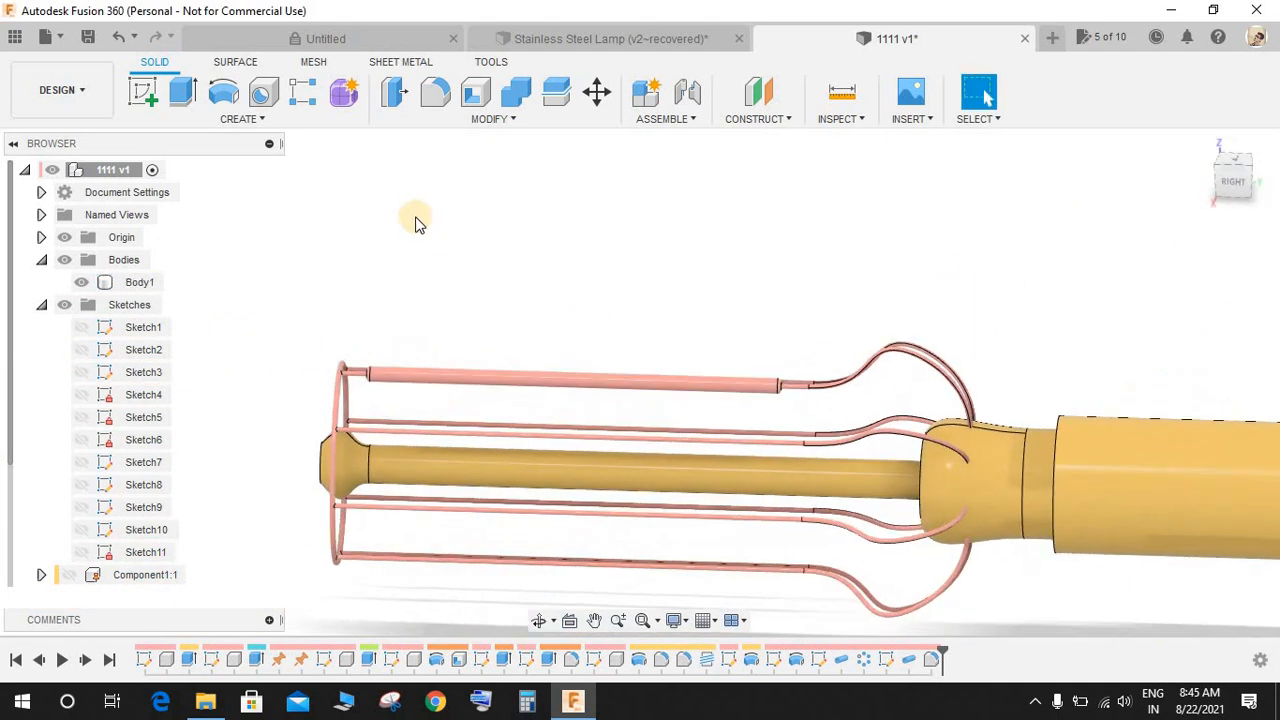
click(258, 118)
mouse_move(171, 535)
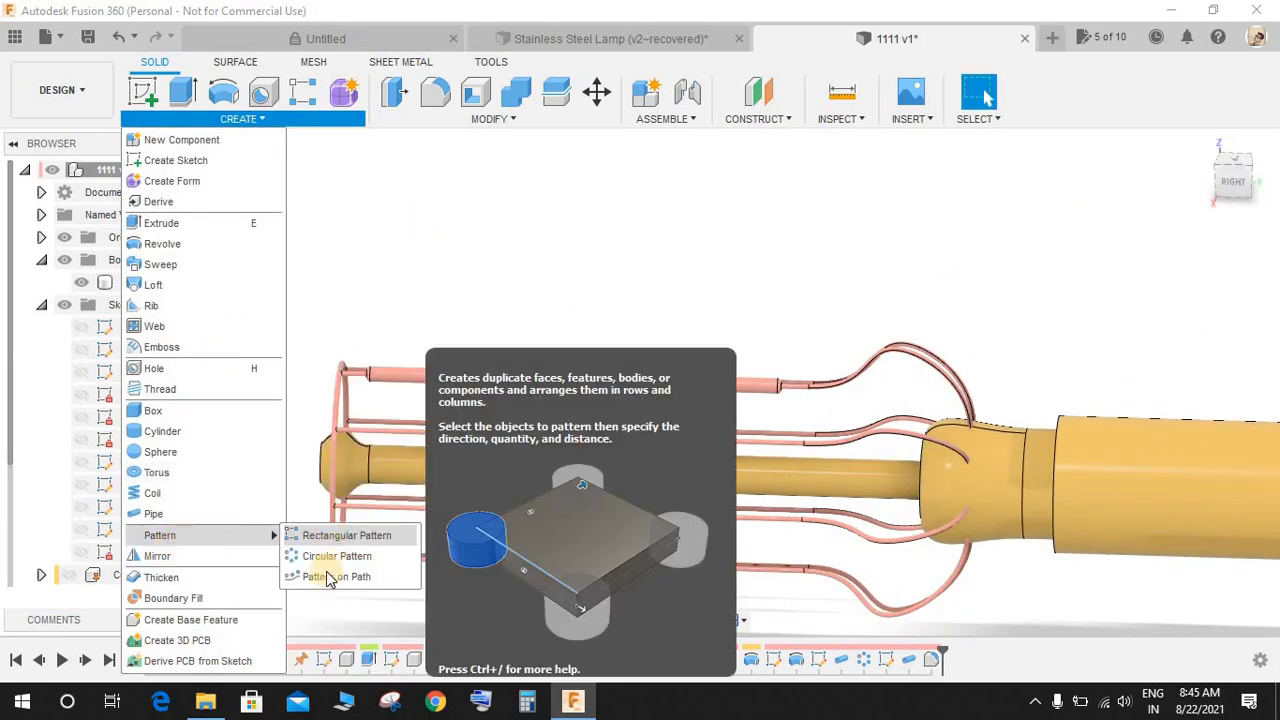
click(322, 554)
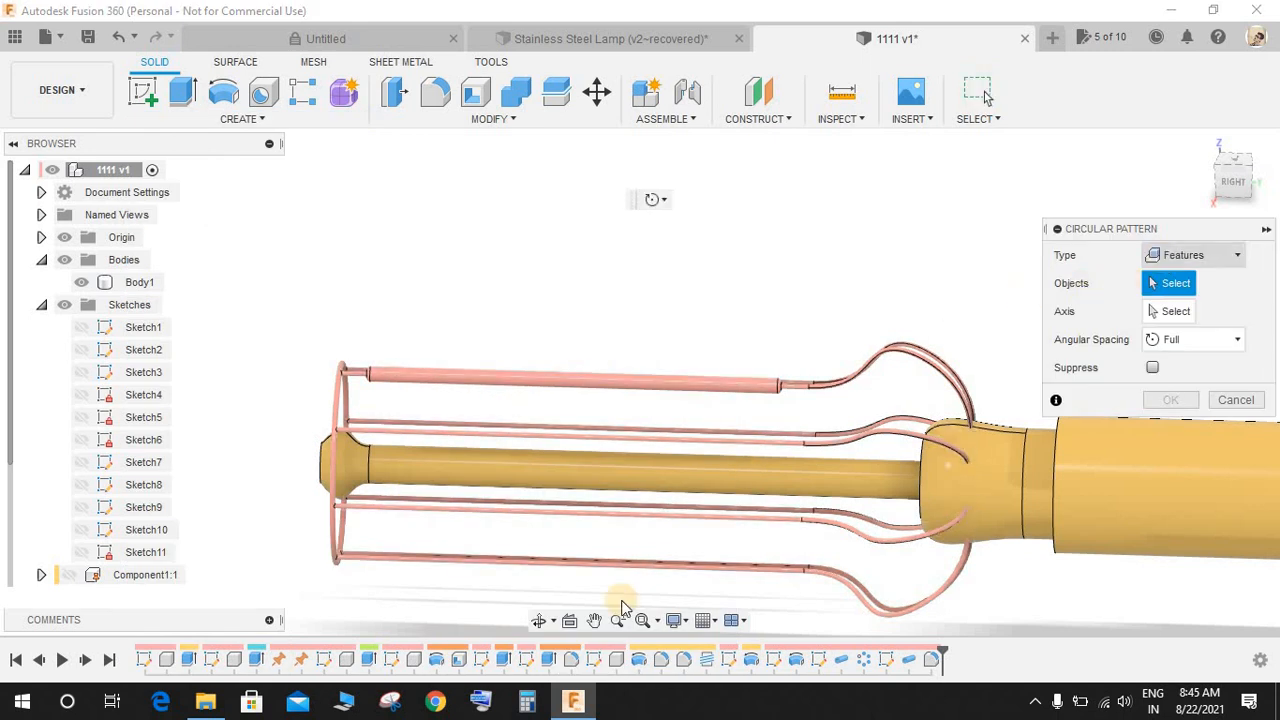
click(911, 664)
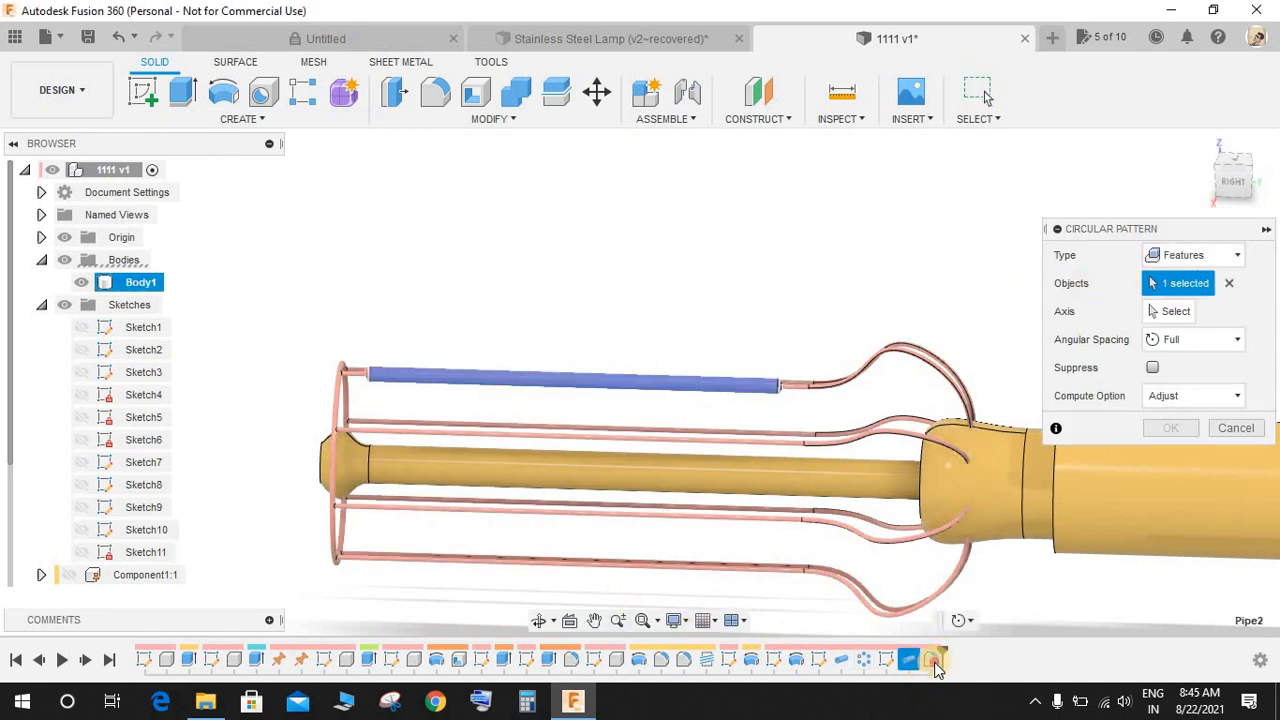
click(934, 662)
- Pattern the selected features fully around the circular edge of the shaft's collar with a quantity of 8
click(1168, 314)
scroll(606, 366, down, 3)
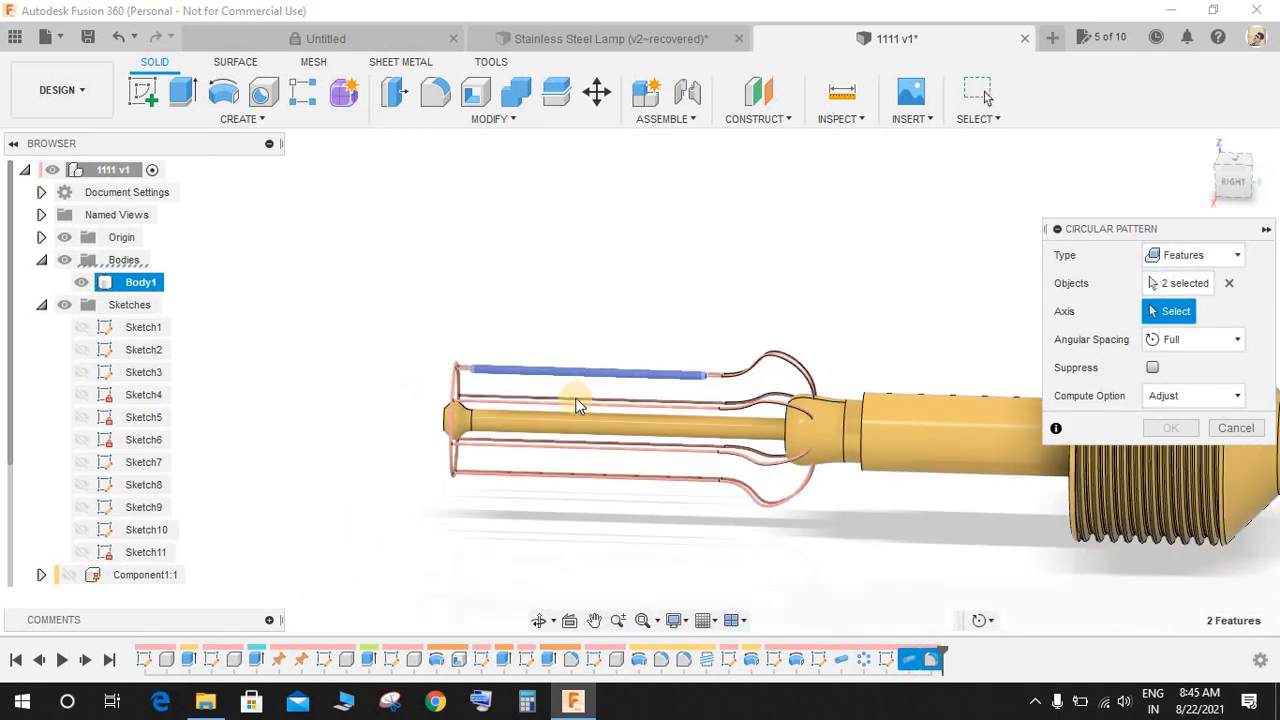
shift+middle_drag(577, 402, 812, 348)
scroll(816, 346, up, 2)
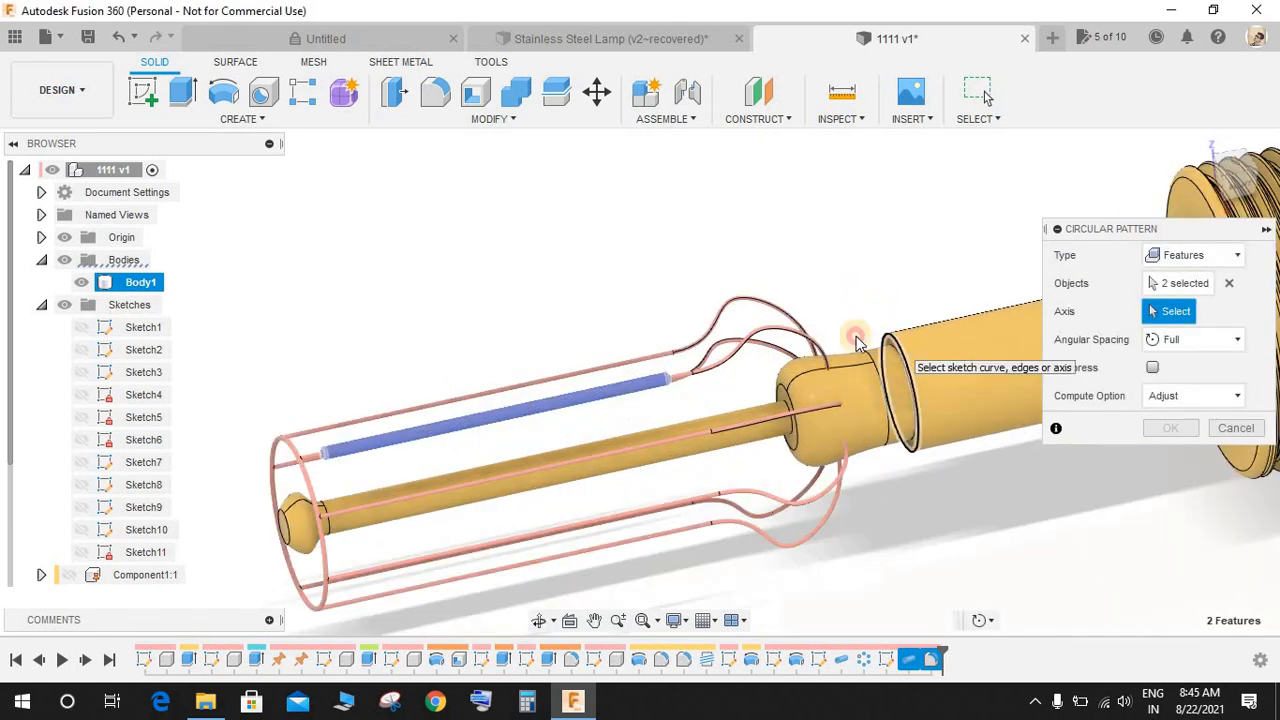
click(866, 358)
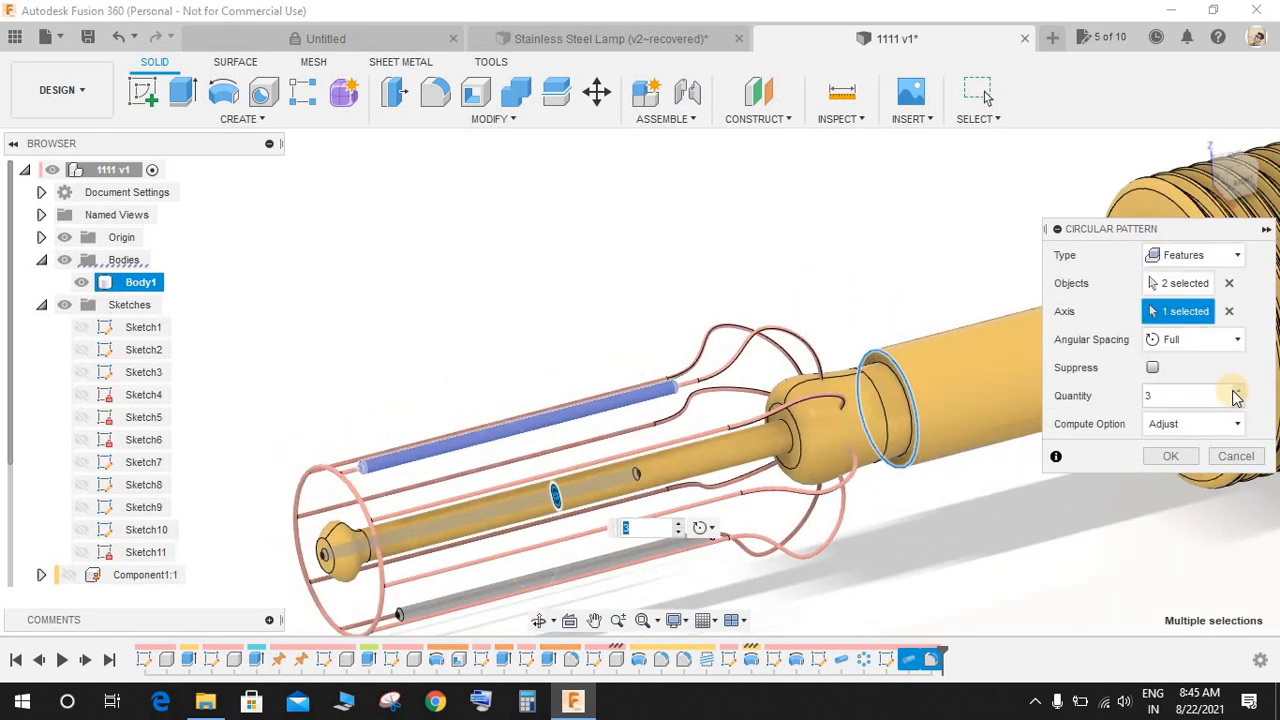
click(1237, 392)
click(1237, 392)
click(1237, 392)
click(1237, 392)
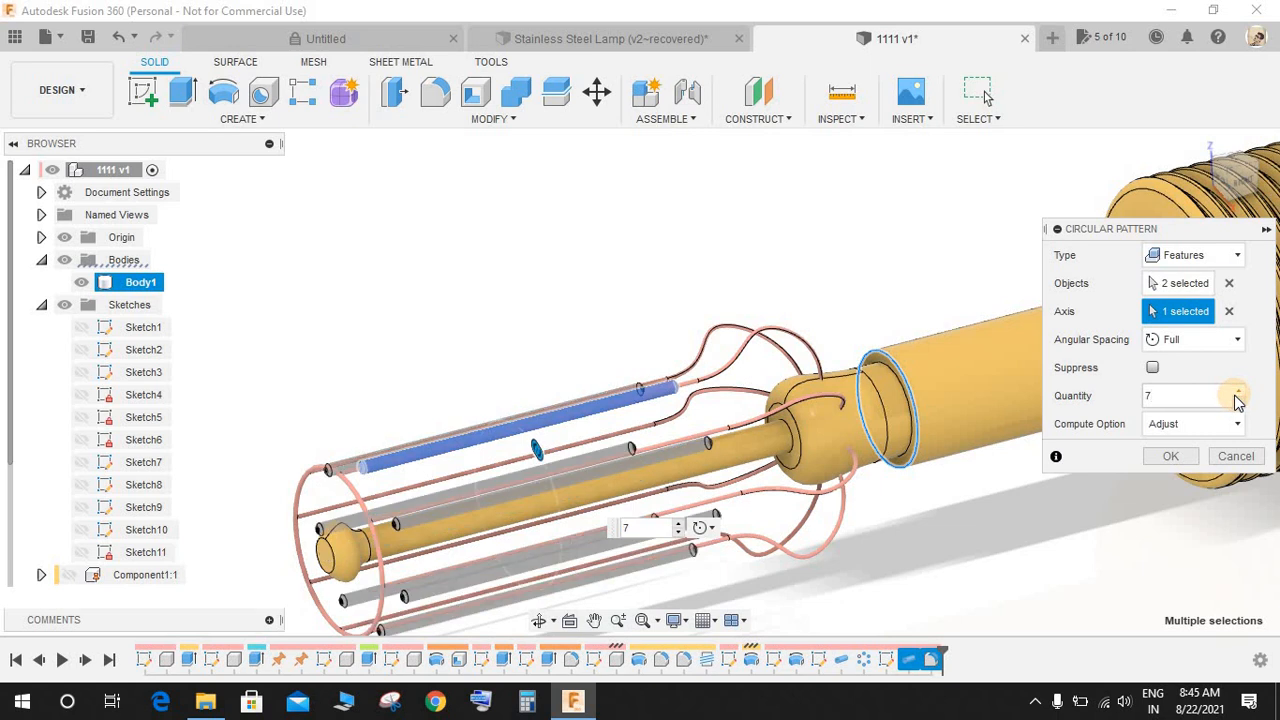
click(1237, 392)
click(1172, 456)
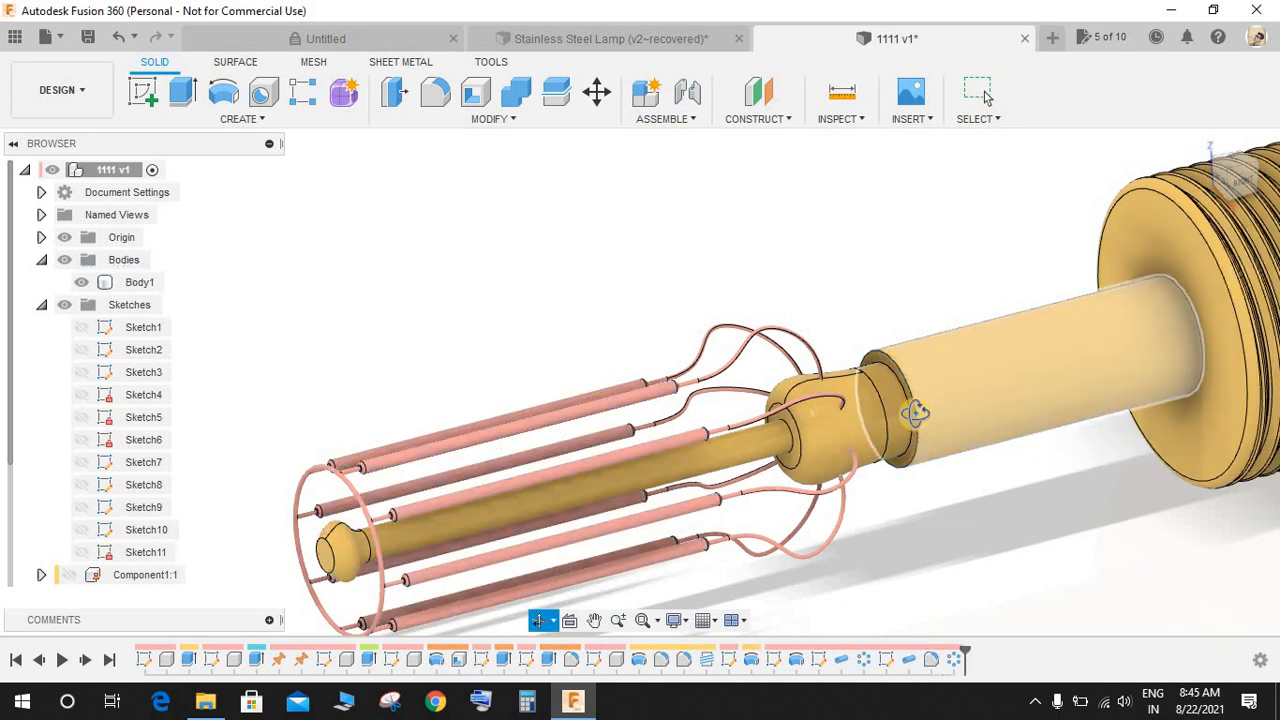
- Combine the wire cage Body1 as target with the yellow shaft body as tool, using the Join operation
click(81, 282)
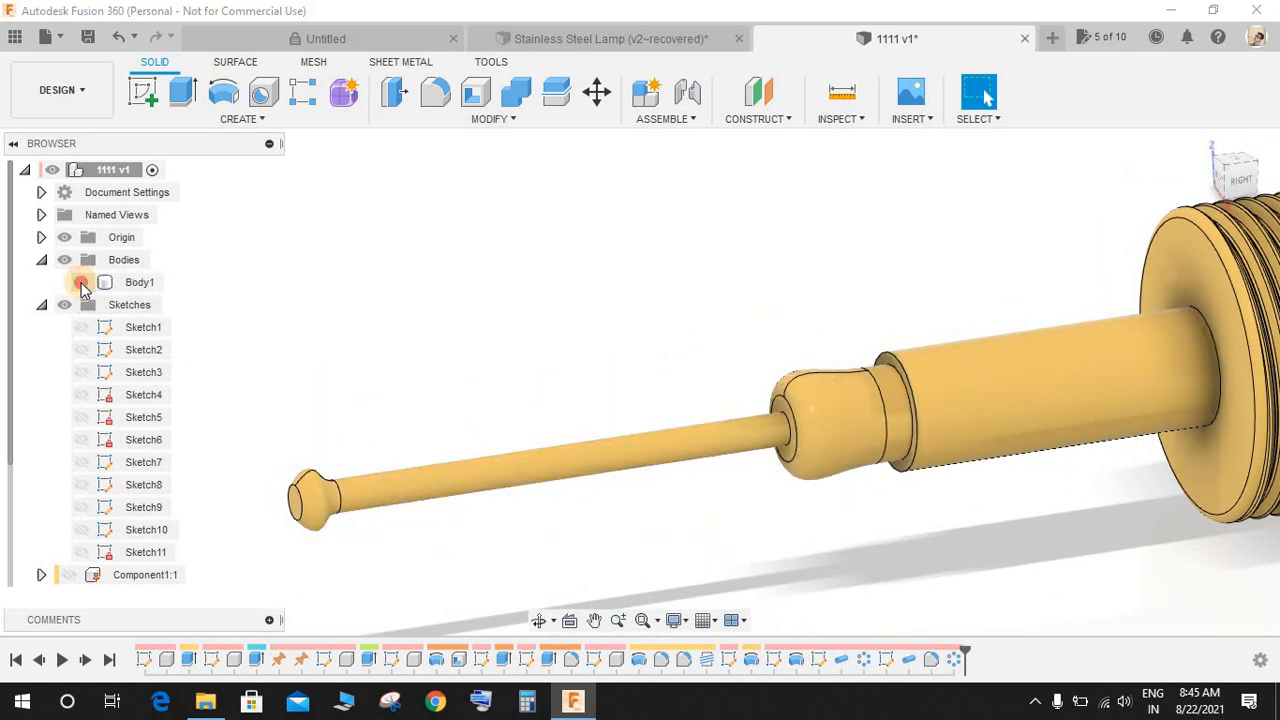
click(81, 282)
click(516, 92)
scroll(687, 265, down, 3)
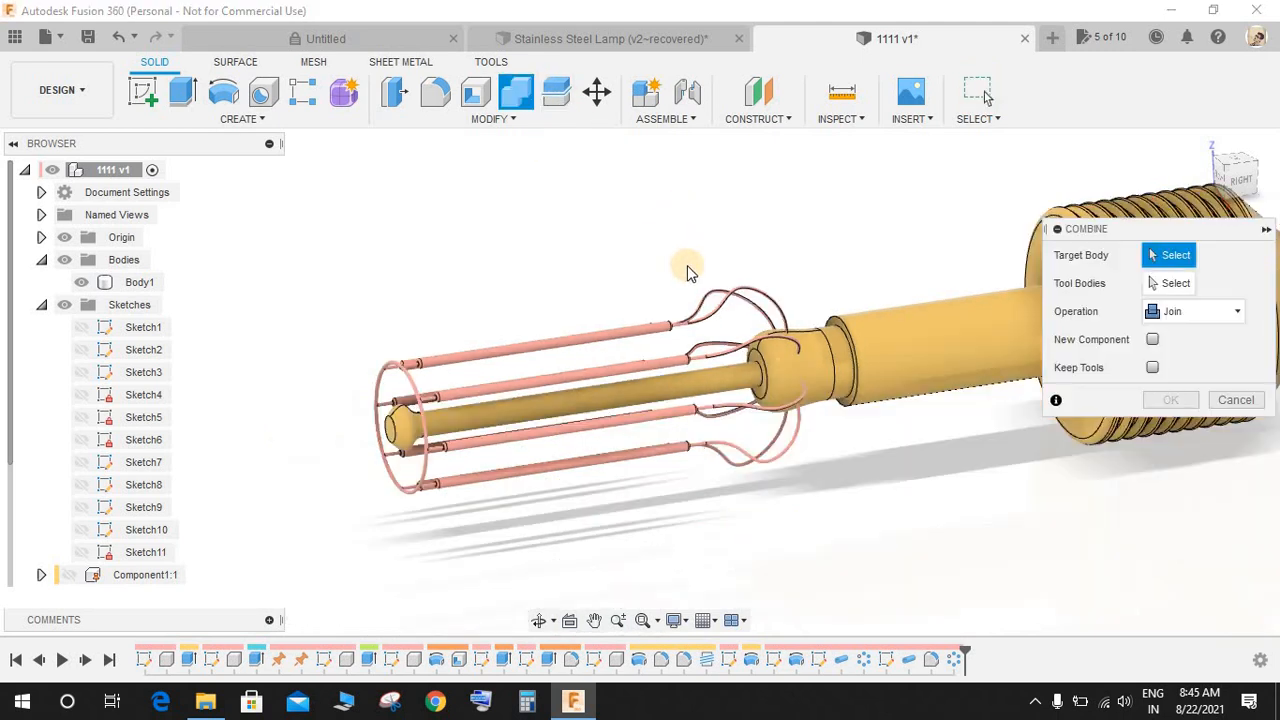
click(828, 268)
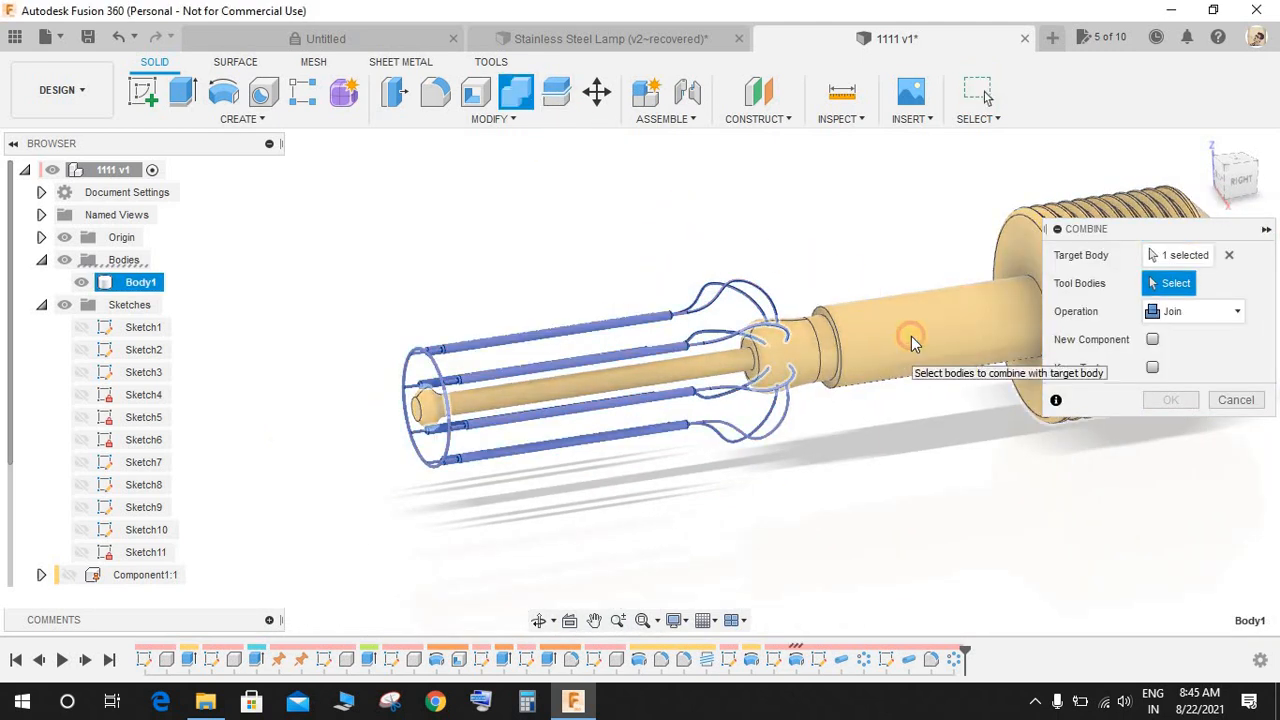
click(911, 336)
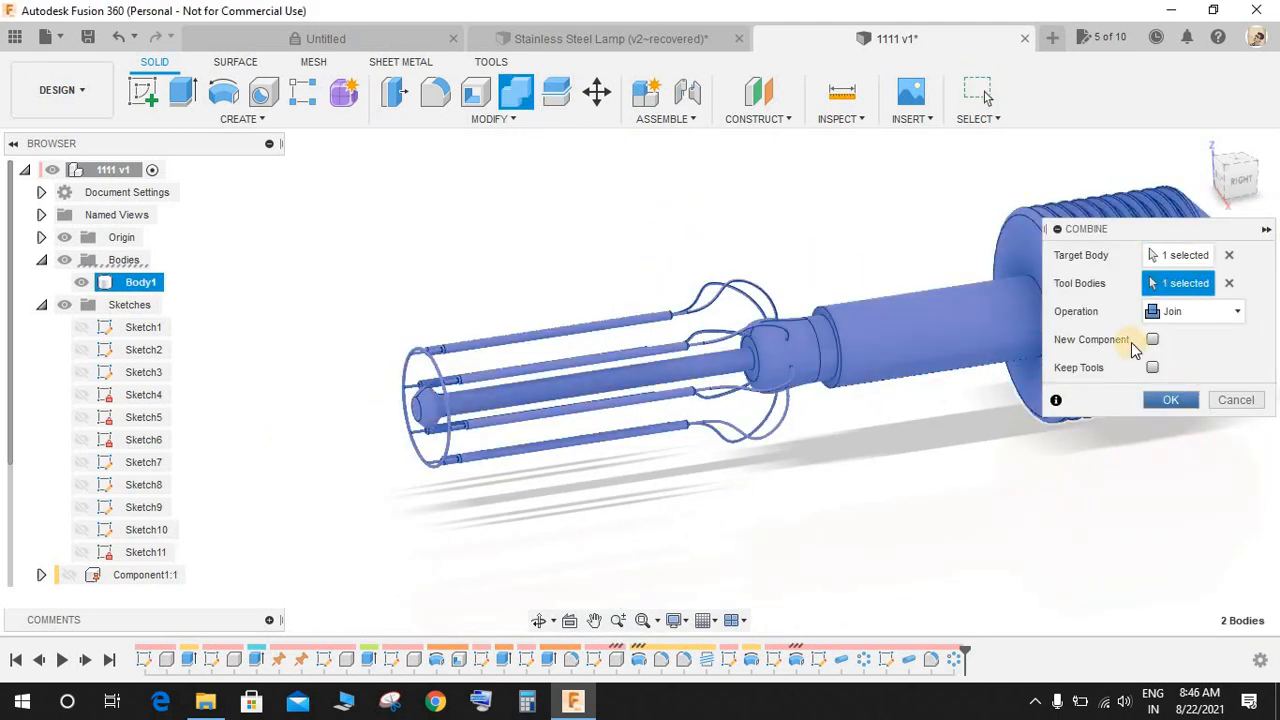
click(1170, 399)
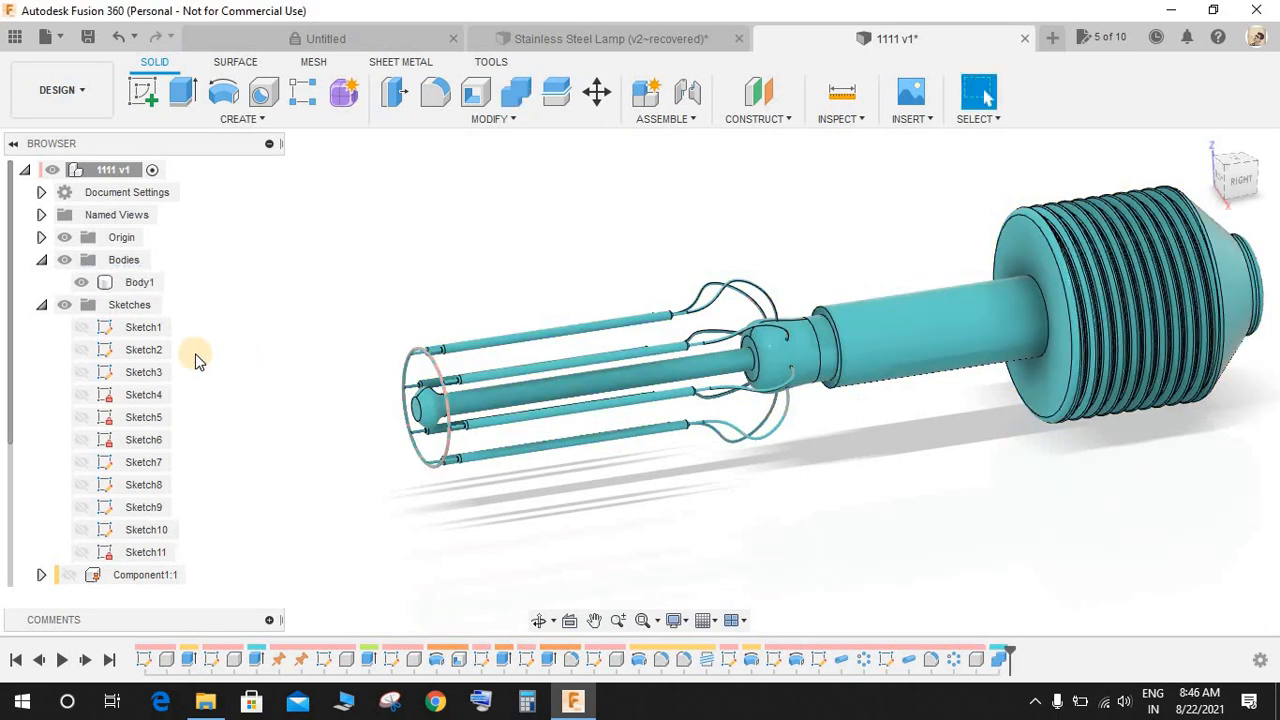
- Collapse the body and sketch lists, and toggle Component5 and Component6 off and on to inspect the combined model
click(46, 287)
click(41, 282)
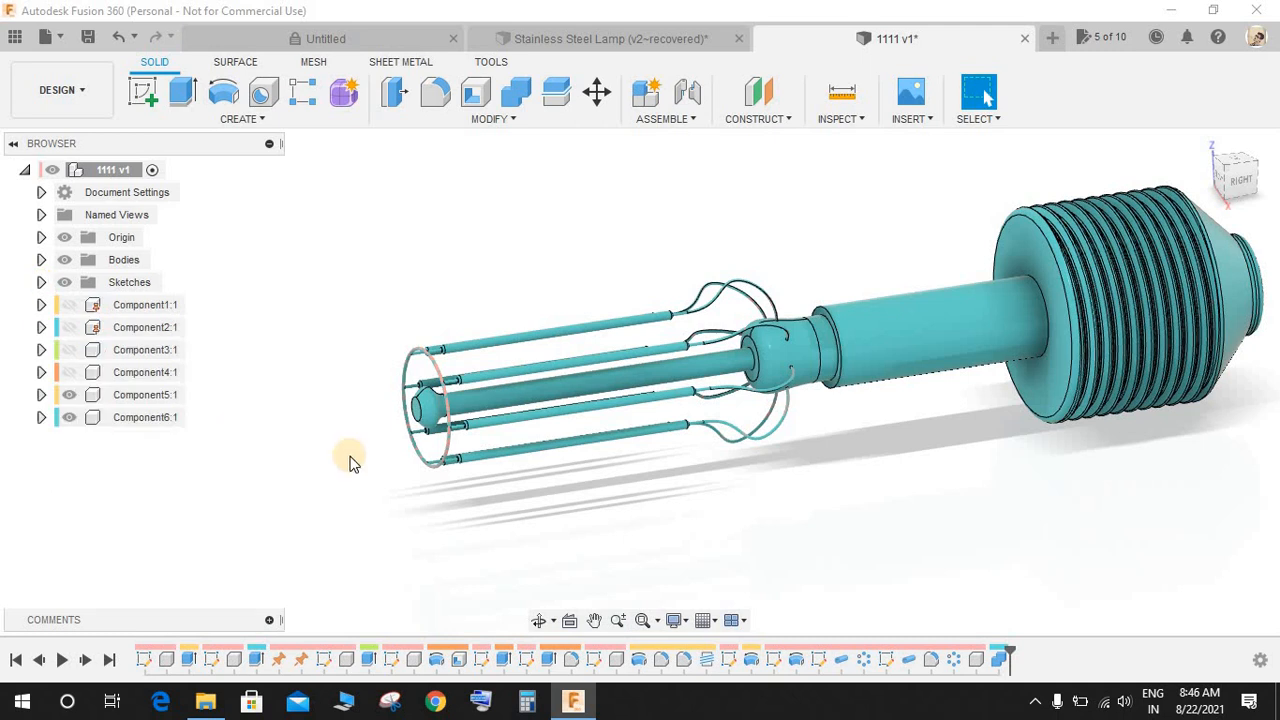
click(68, 396)
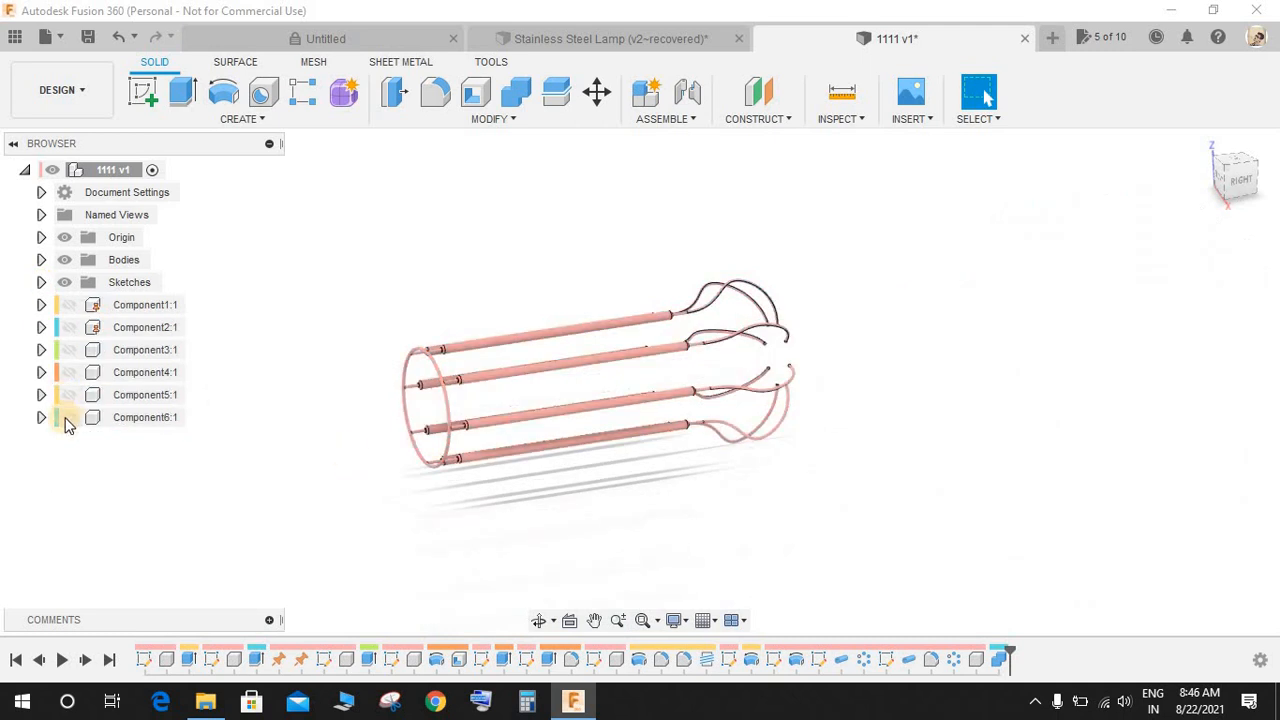
click(68, 417)
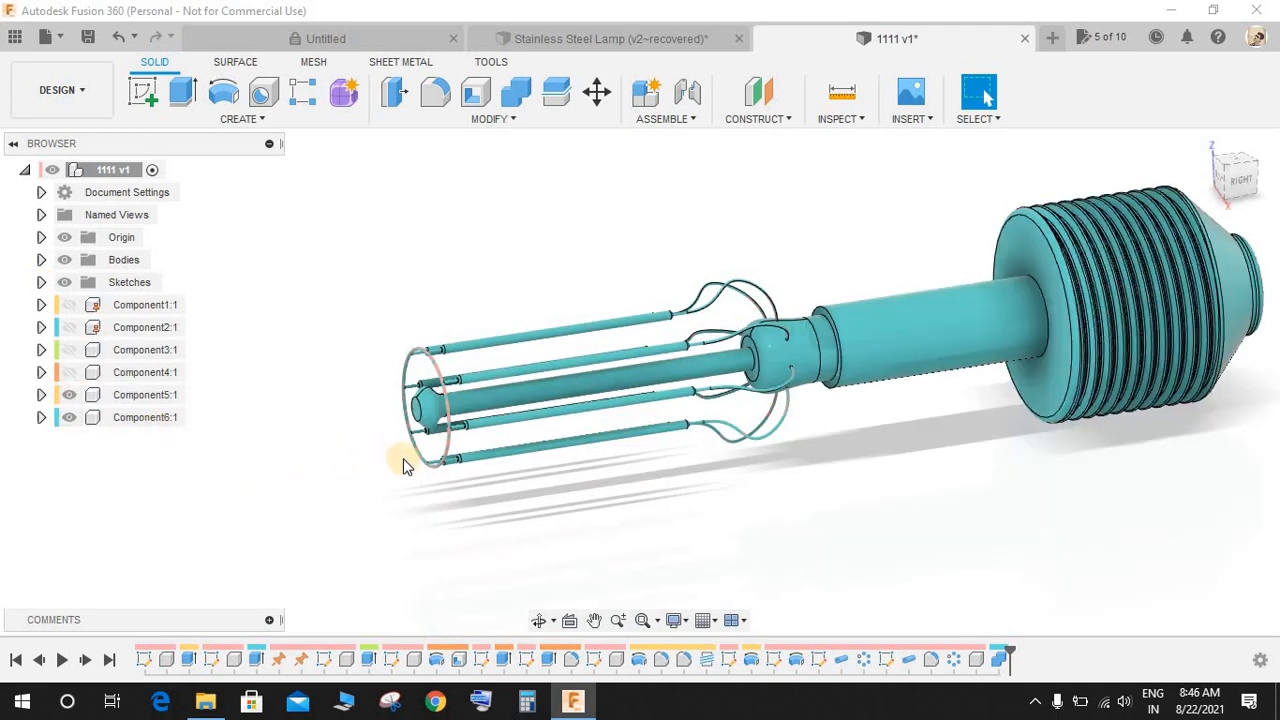
scroll(409, 460, down, 5)
scroll(407, 461, down, 5)
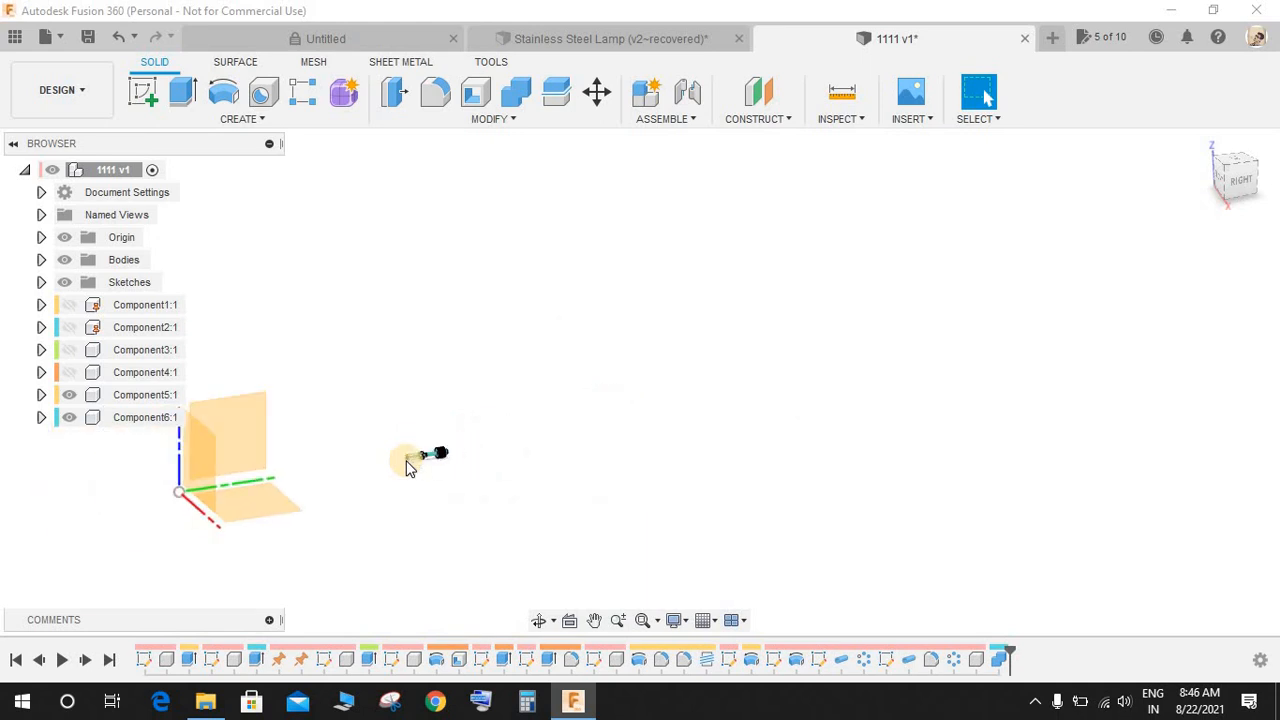
- Hide Component5 and show Component1 through Component4 alongside the combined shaft in Component6
middle_drag(493, 479, 510, 487)
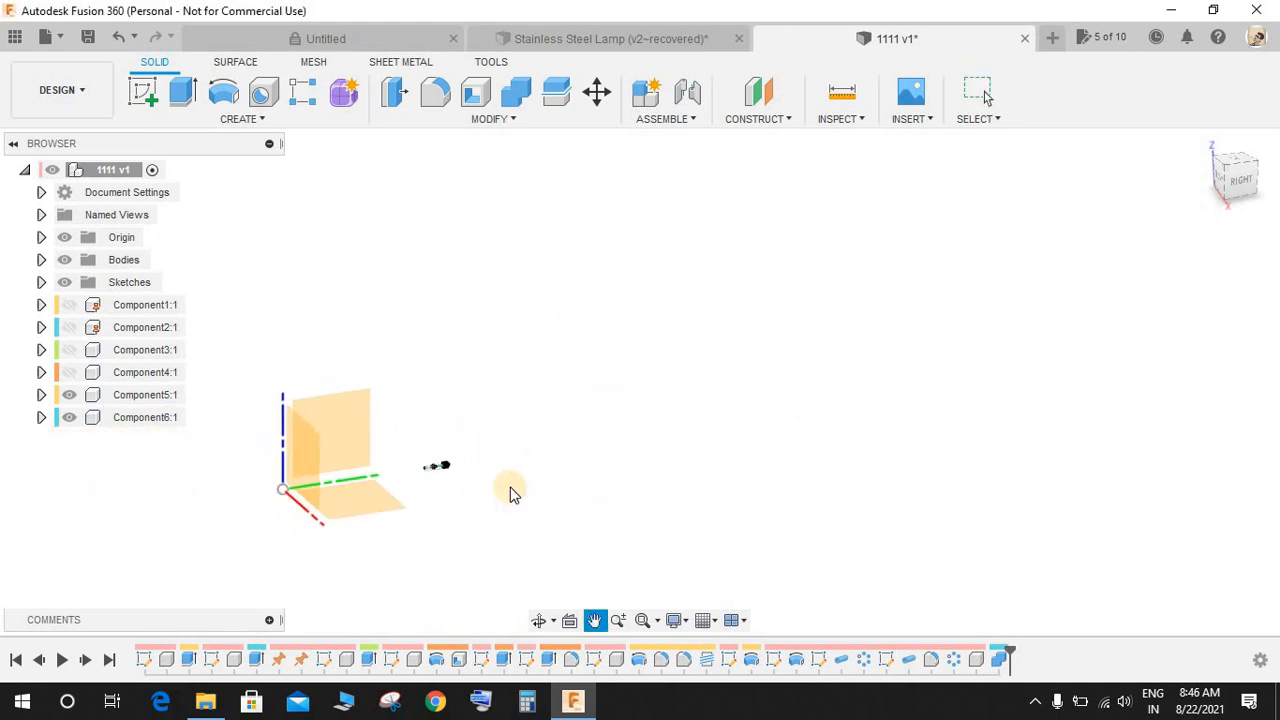
click(100, 400)
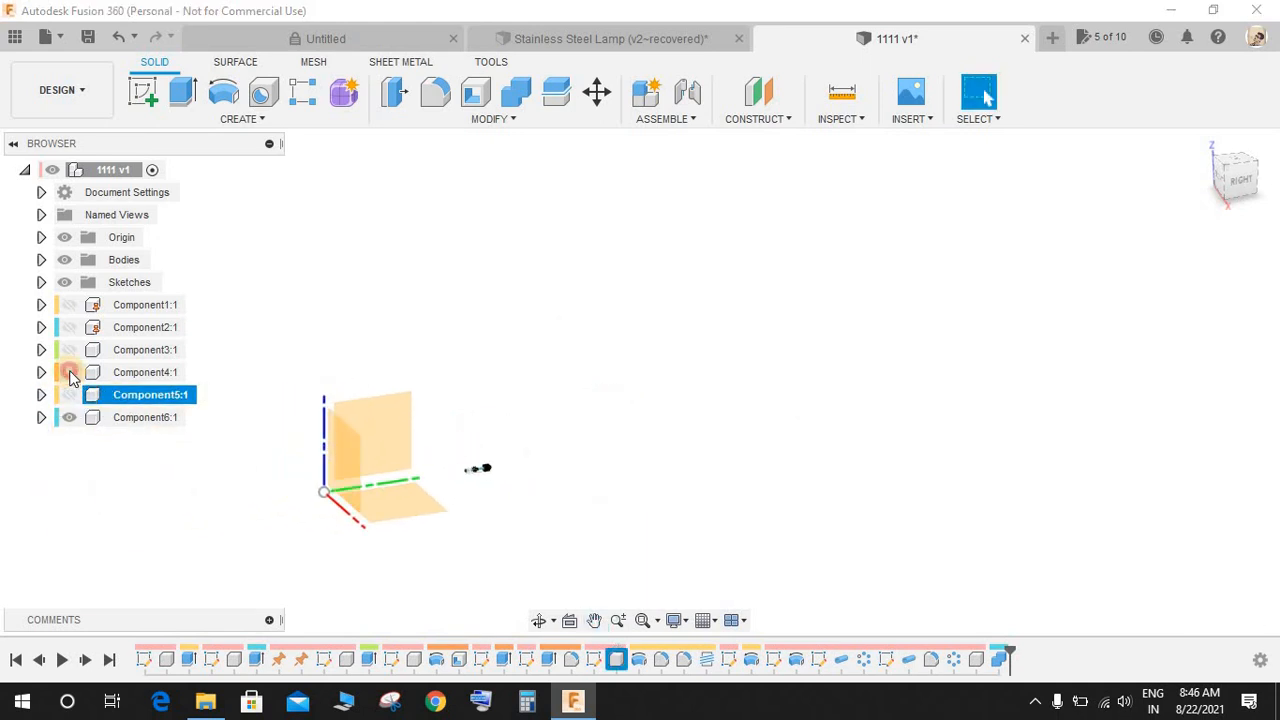
click(69, 372)
scroll(443, 471, up, 8)
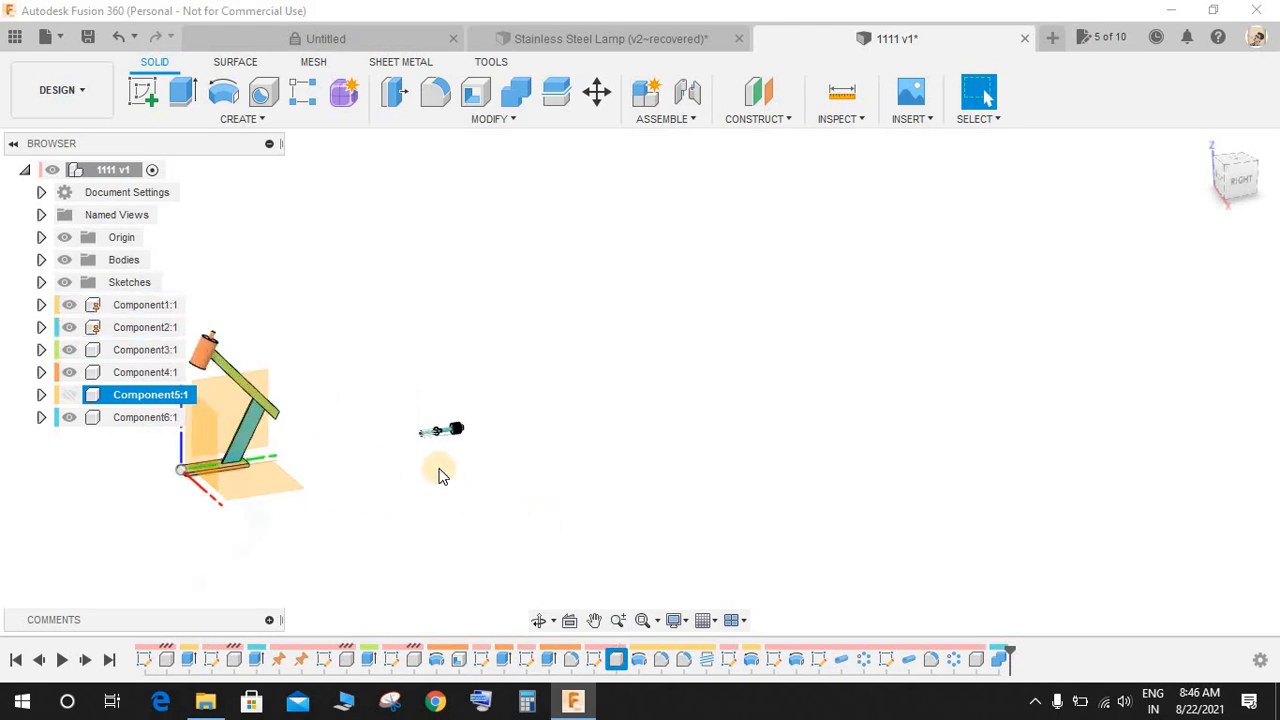
shift+middle_drag(447, 405, 595, 535)
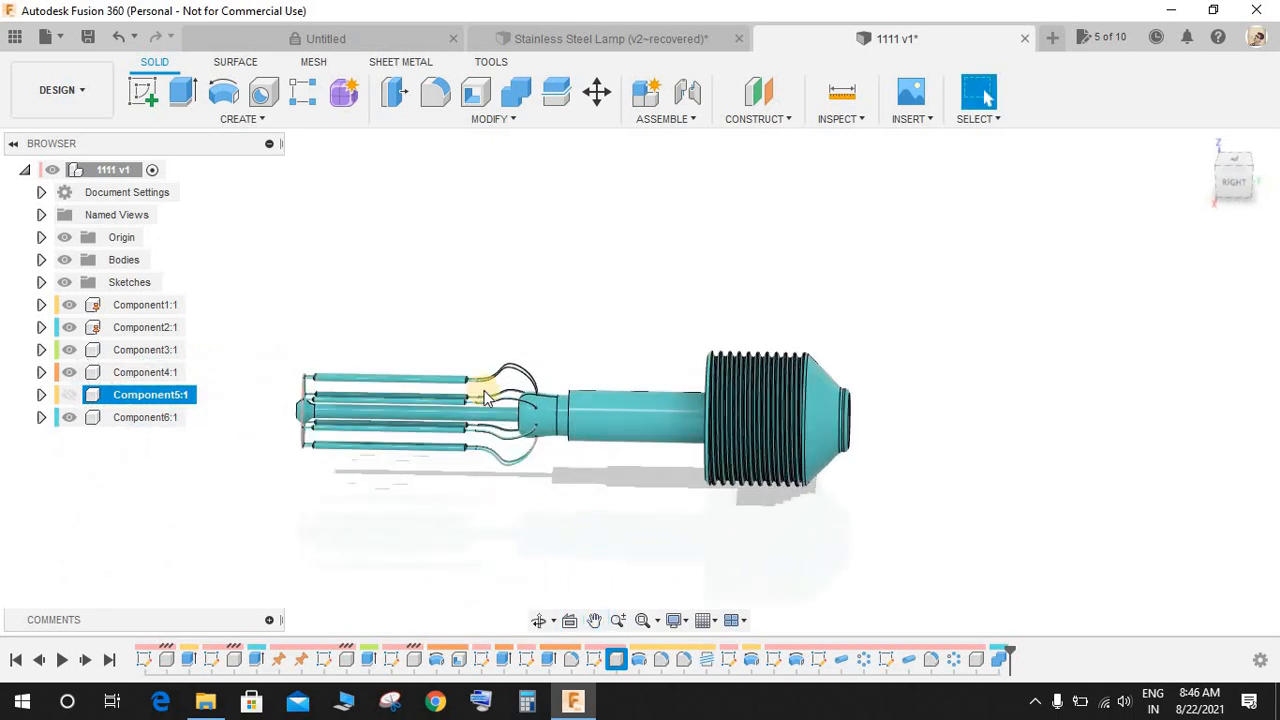
- Start a sketch on the vertical YZ origin plane running lengthwise through the shaft
click(145, 92)
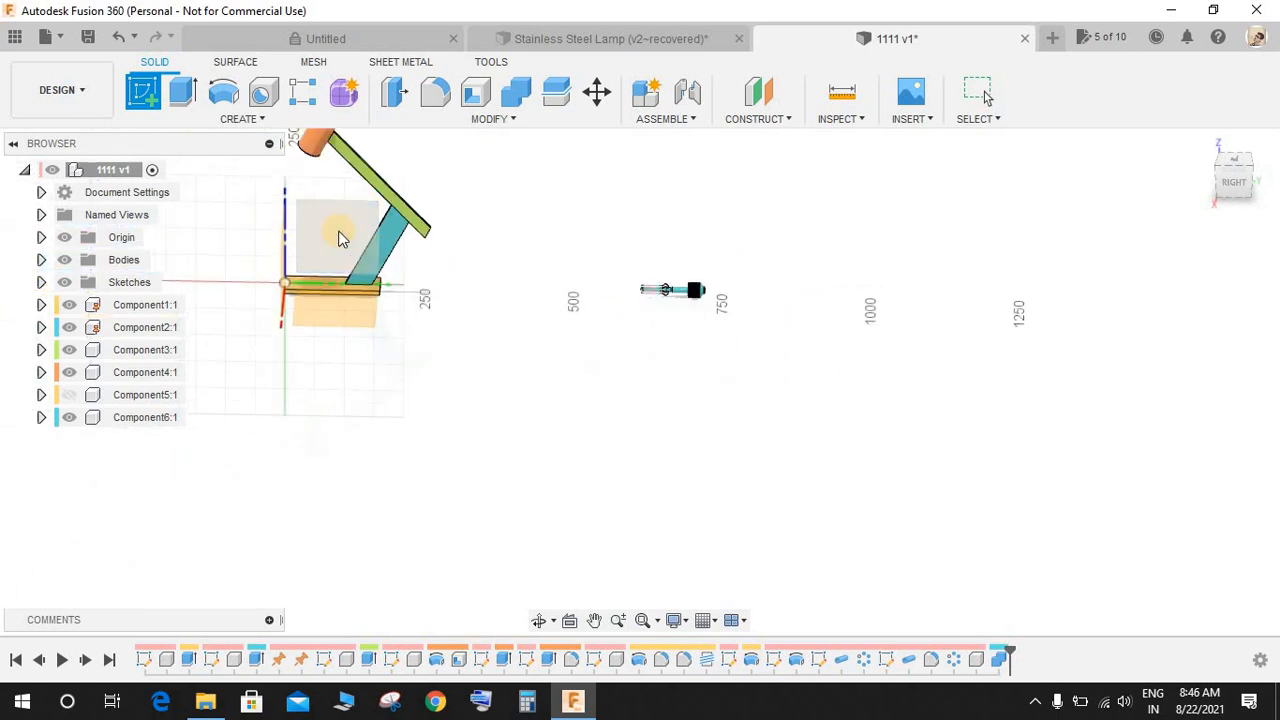
click(338, 238)
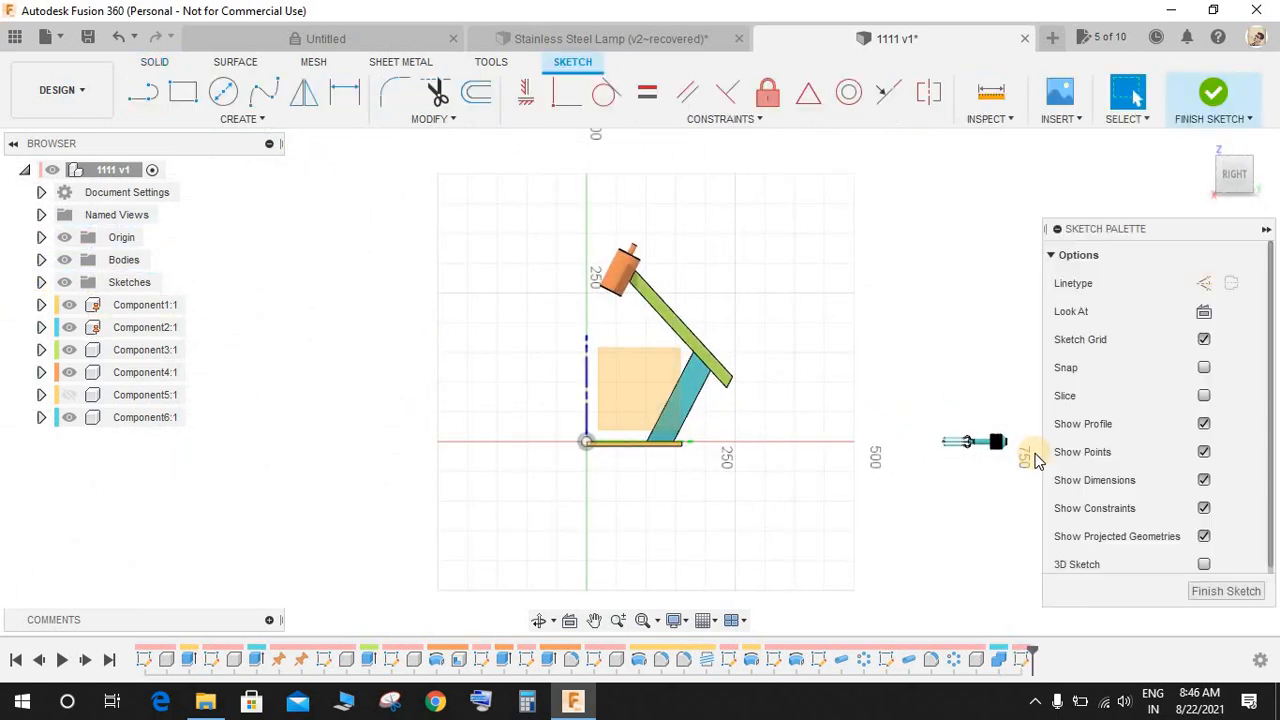
scroll(965, 433, up, 3)
scroll(966, 433, up, 5)
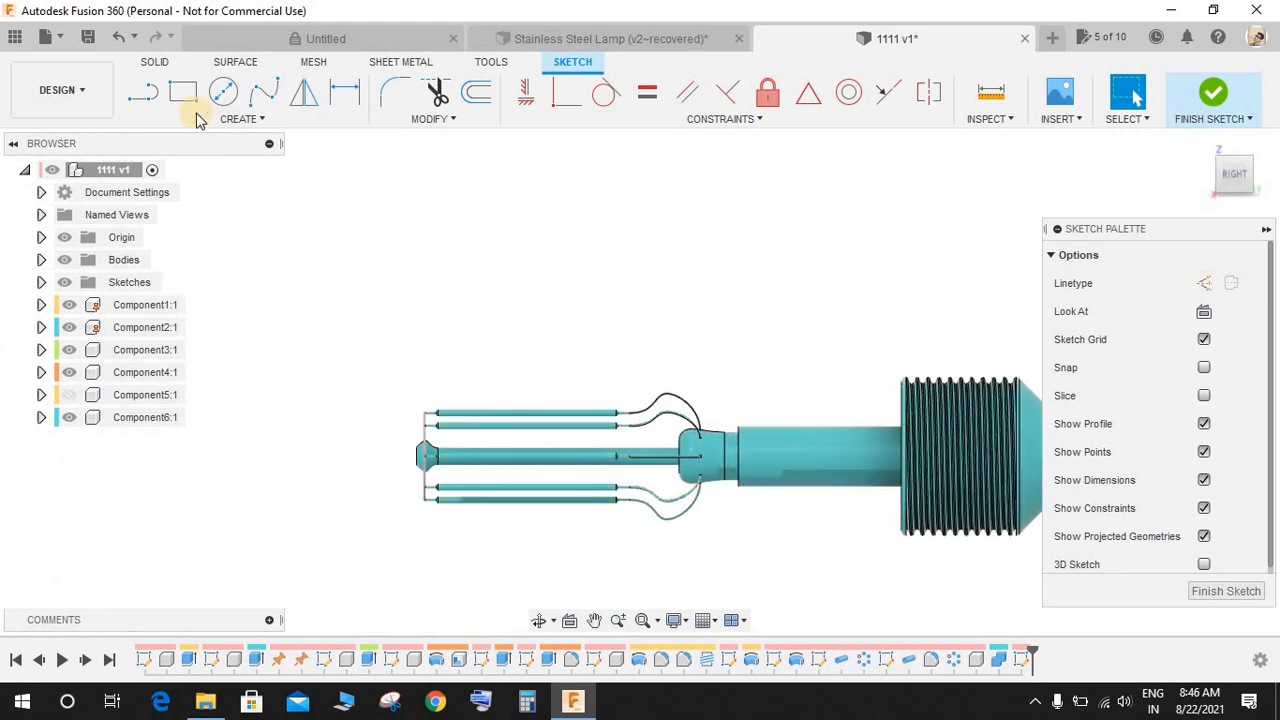
- Draw a horizontal construction line from the origin along the shaft's axis, extending past the ribbed end
click(143, 92)
scroll(700, 457, up, 4)
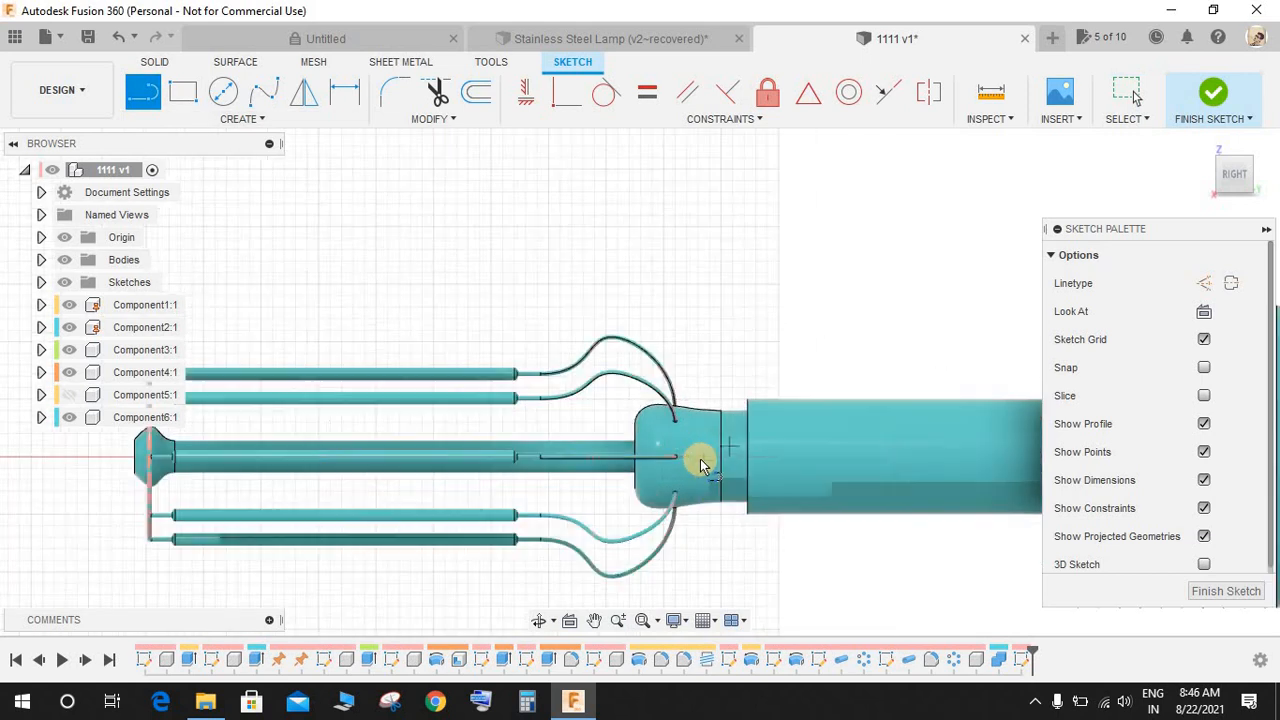
scroll(700, 457, down, 5)
scroll(312, 460, down, 7)
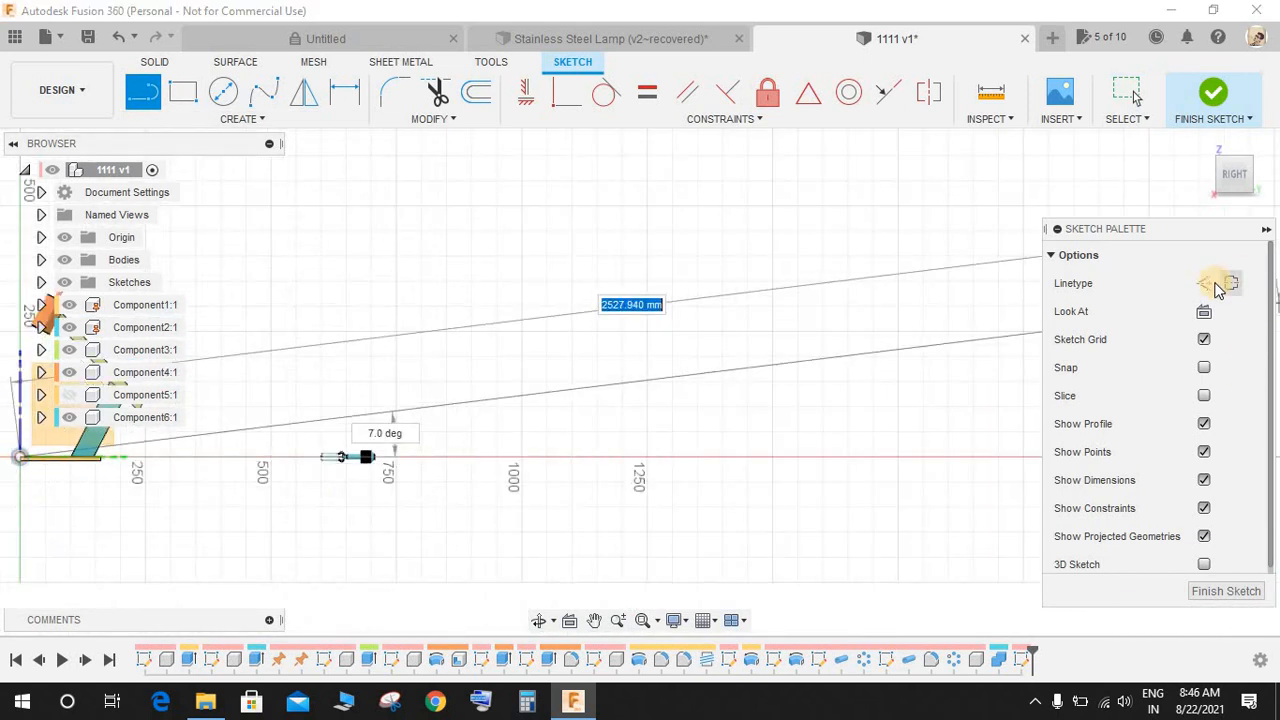
click(655, 457)
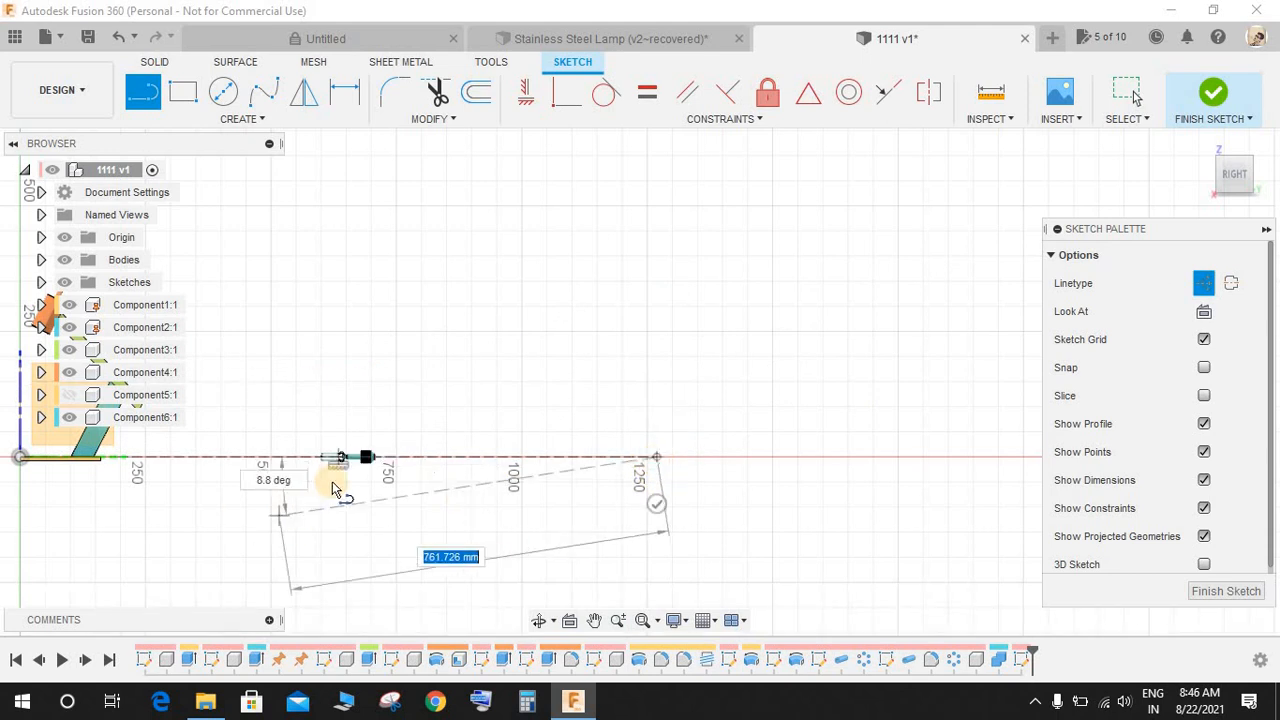
scroll(335, 487, up, 3)
scroll(326, 447, up, 6)
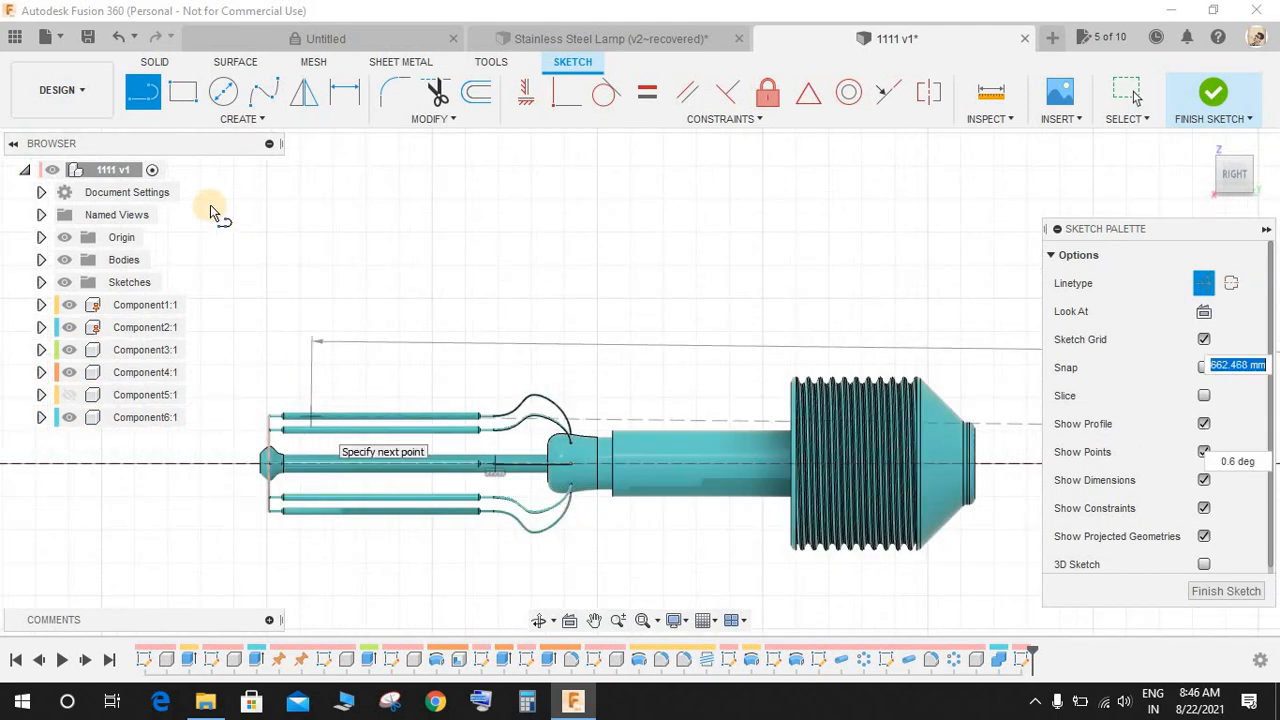
key(Escape)
- Place a sketch point on the construction axis beyond the cage's tip and dimension it 113 mm from the ribbed section's near edge
click(250, 119)
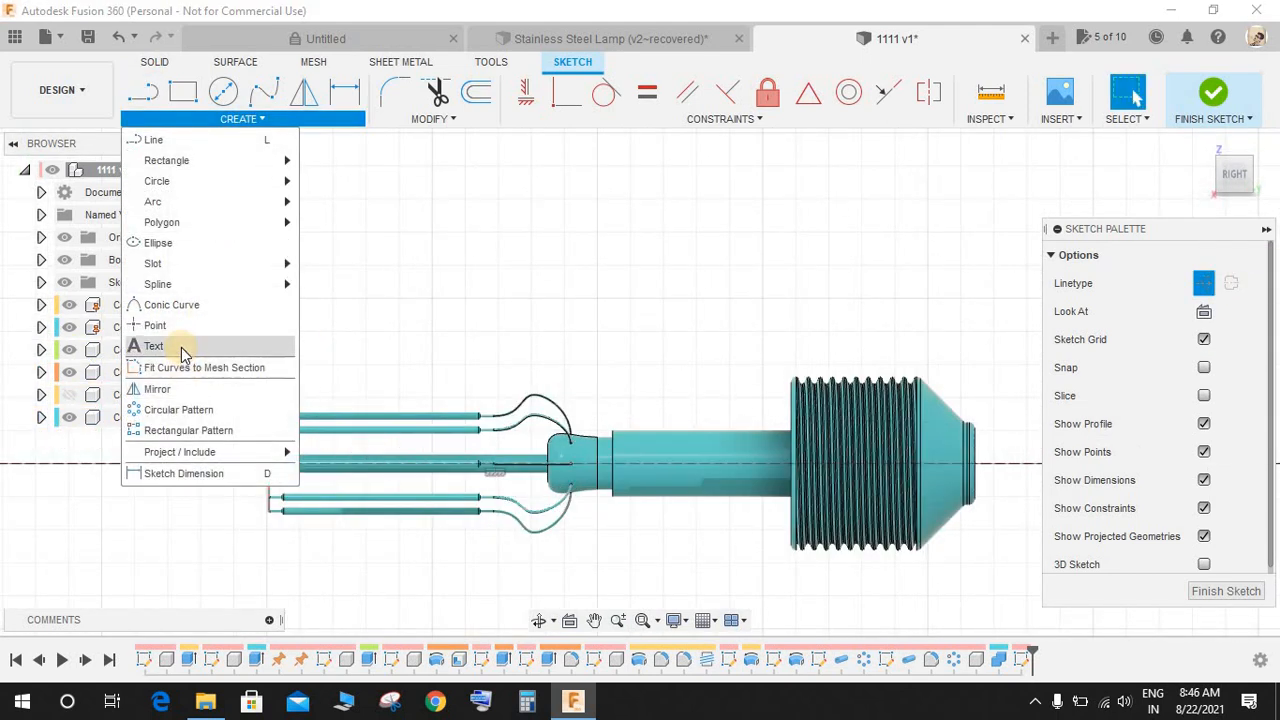
click(183, 325)
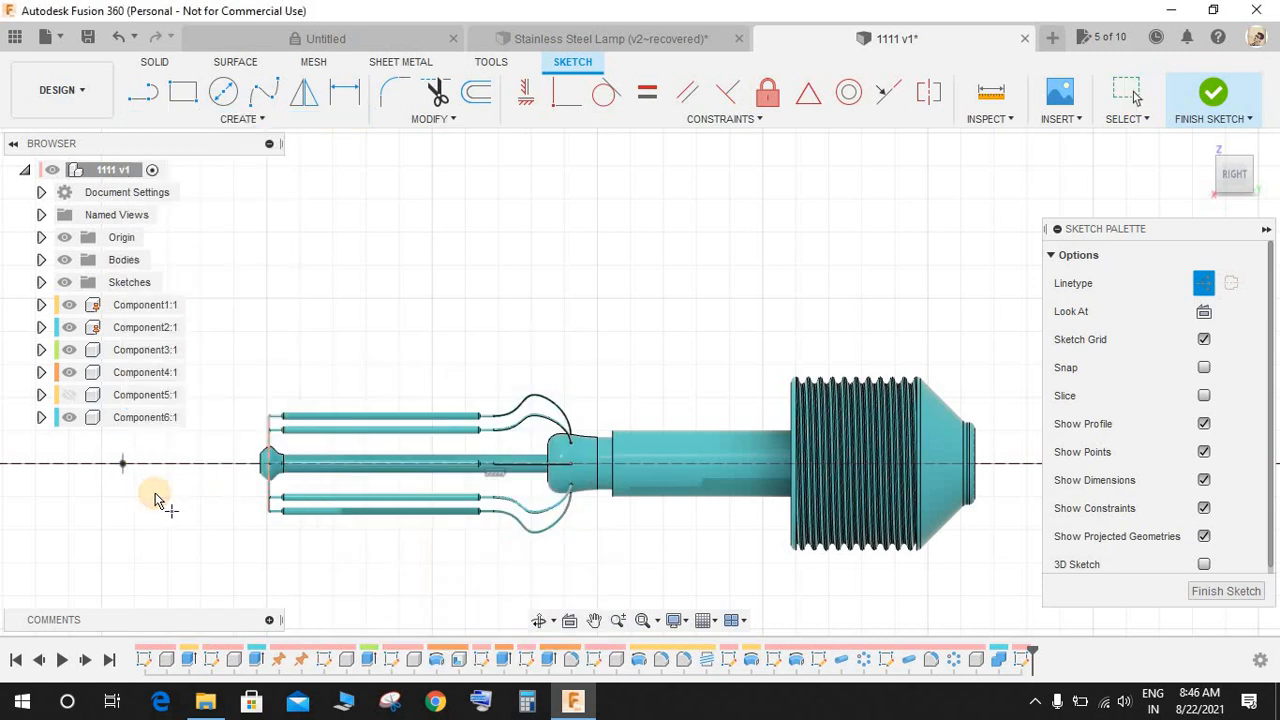
key(d)
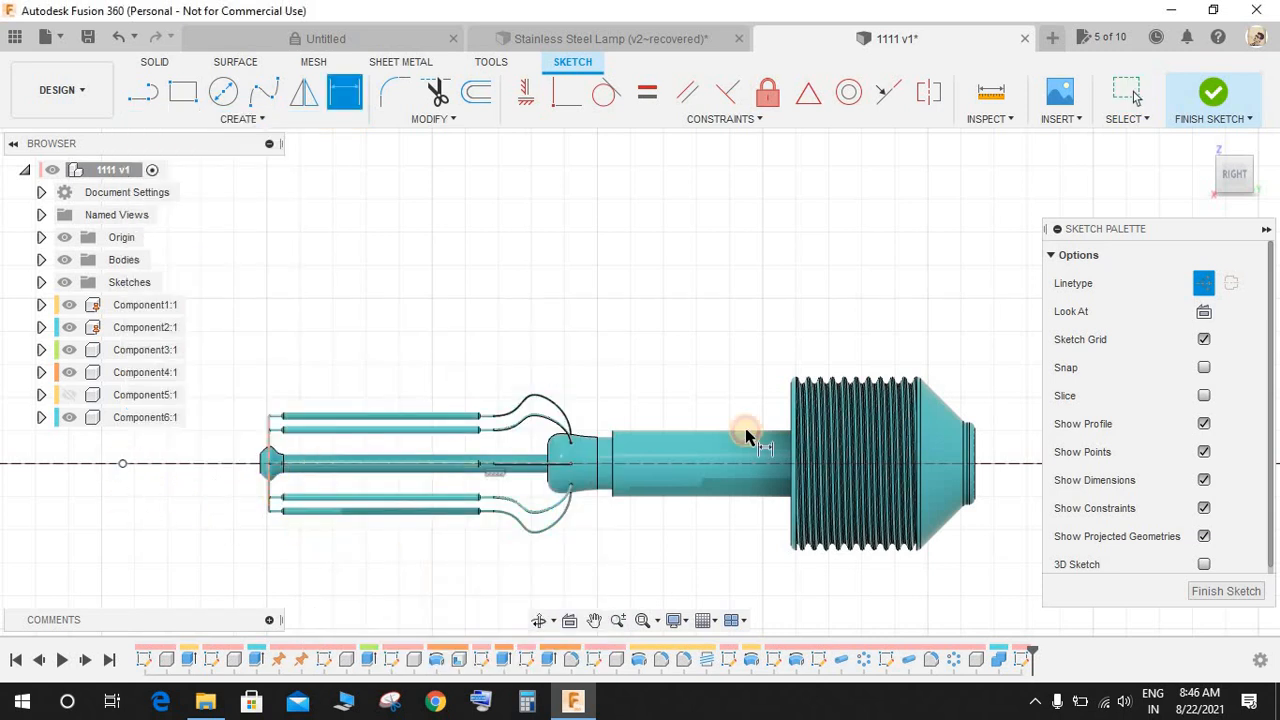
click(793, 392)
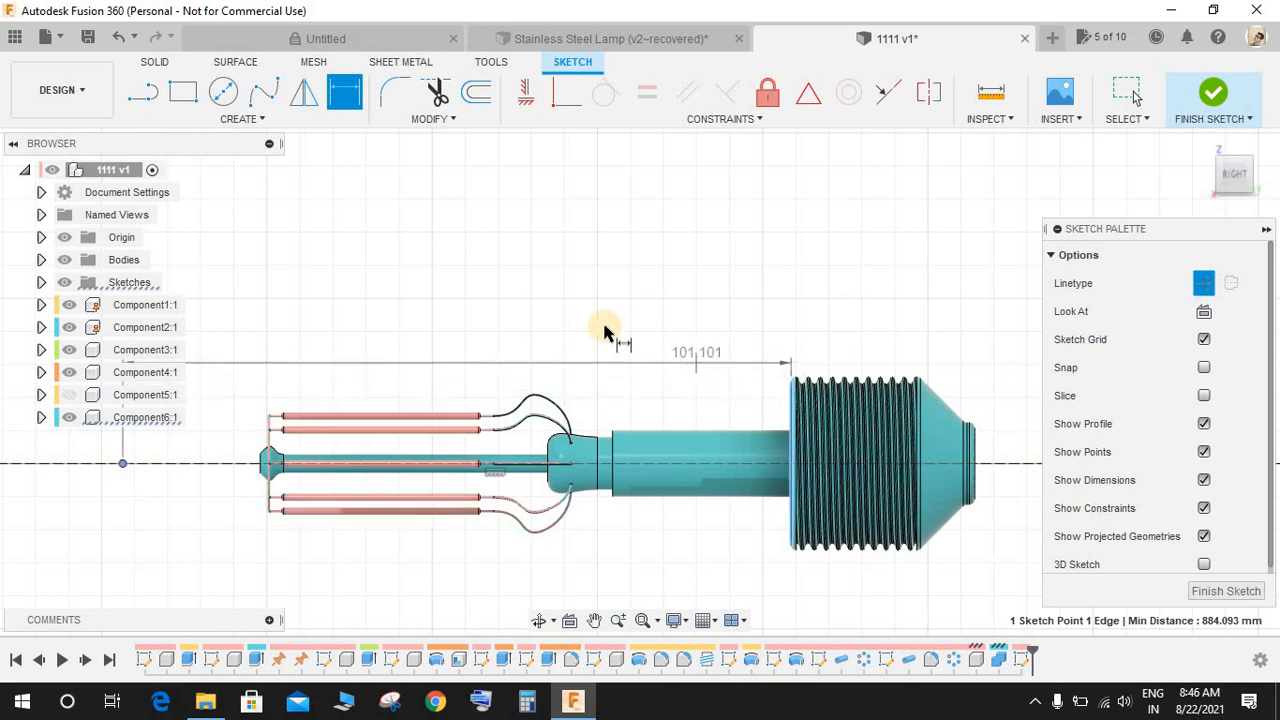
click(610, 348)
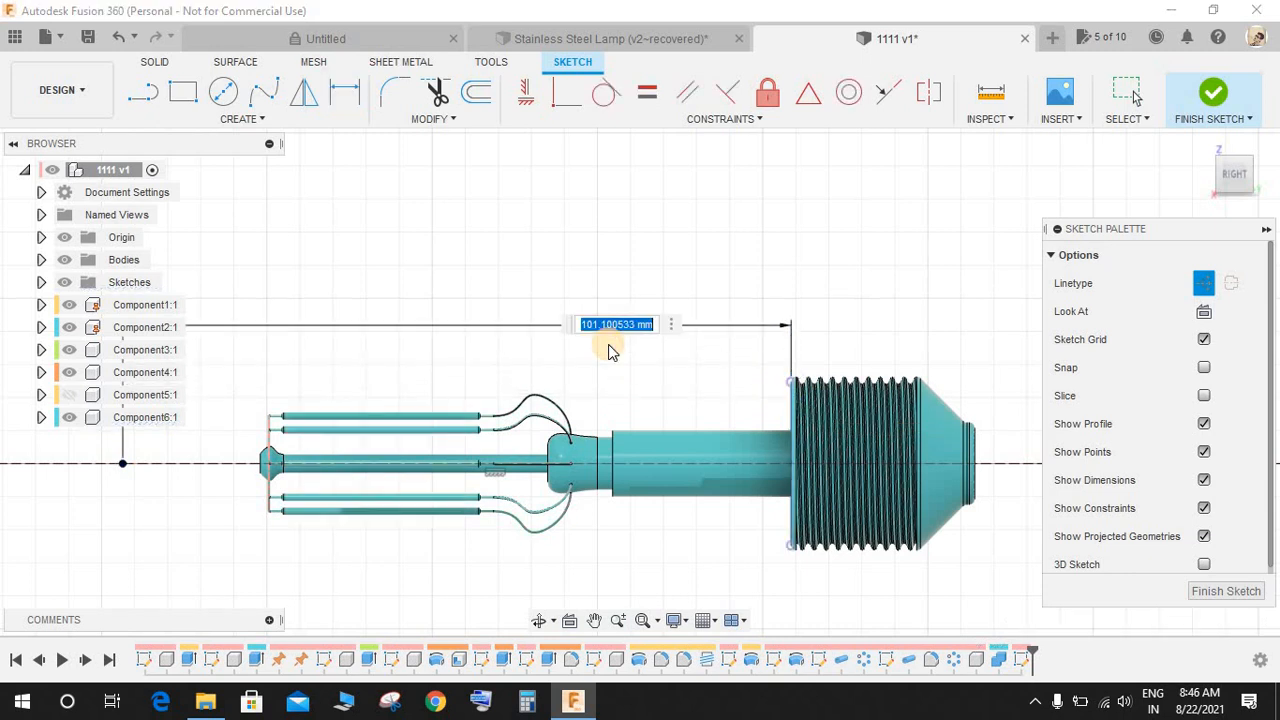
key(Return)
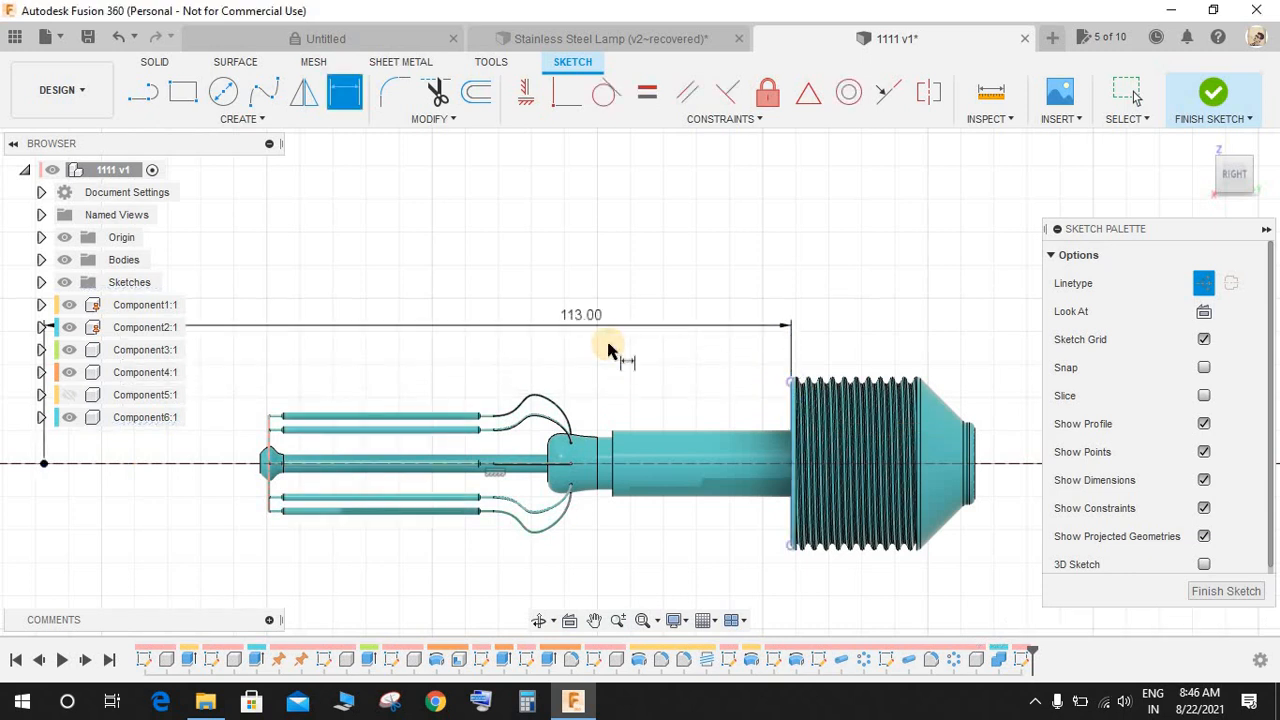
- Draw a vertical construction line upward from the axis, between the sketch point and the cage's tip
scroll(610, 348, down, 5)
scroll(478, 352, up, 3)
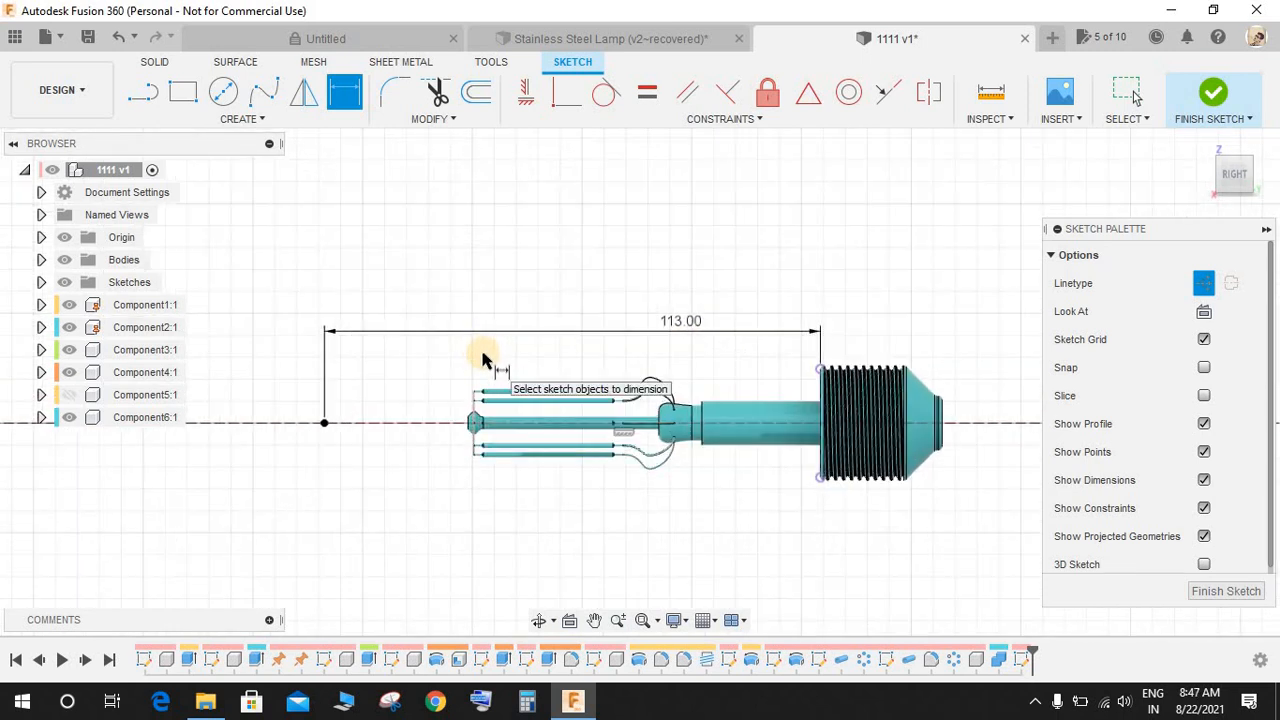
key(l)
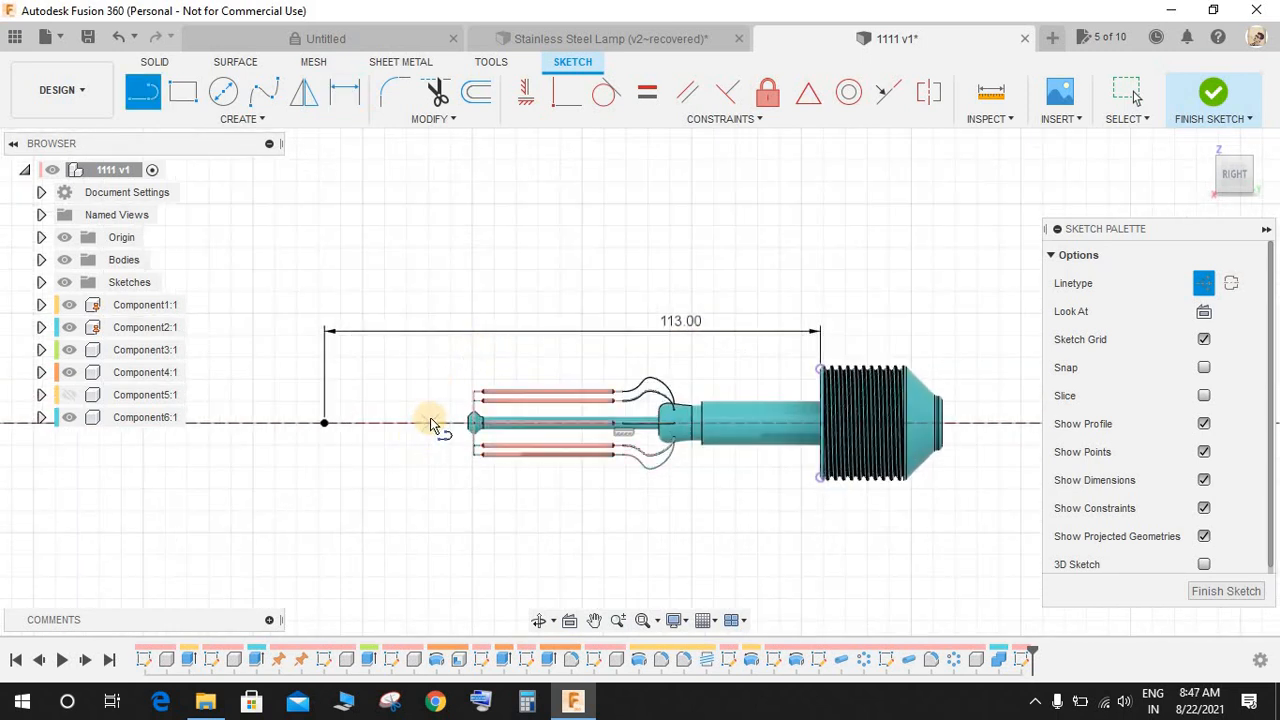
click(431, 421)
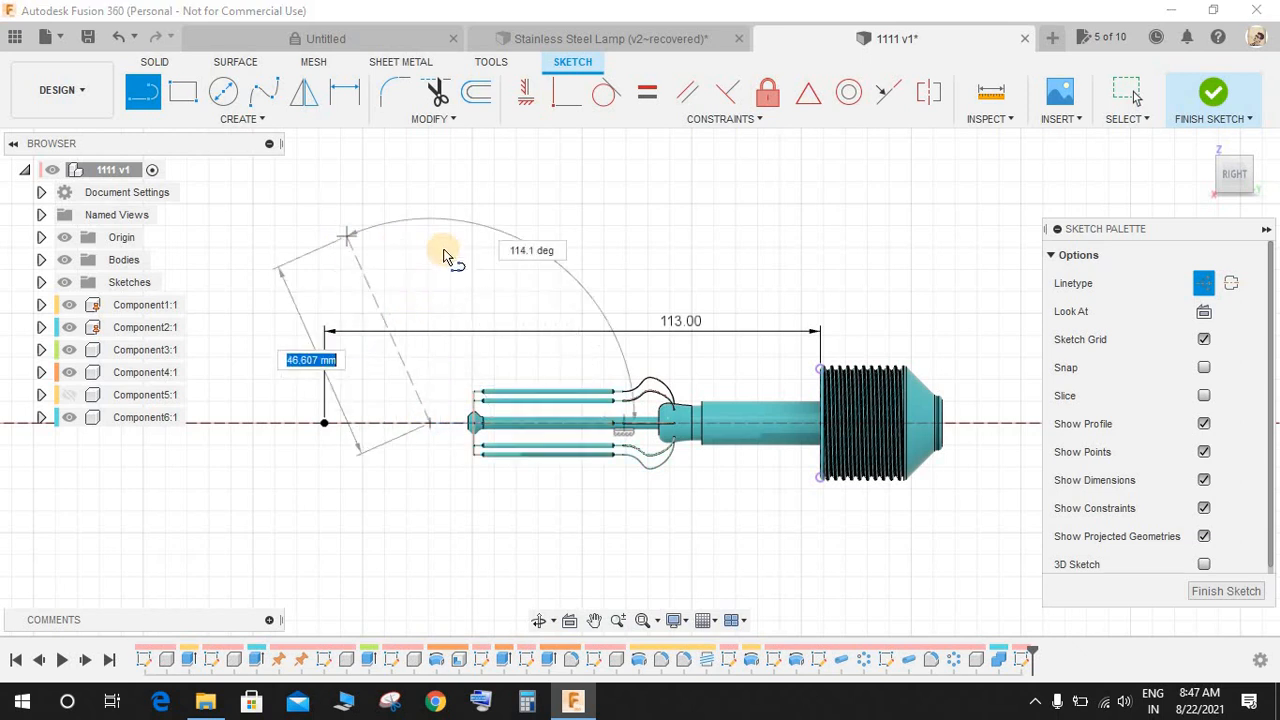
click(430, 243)
key(Escape)
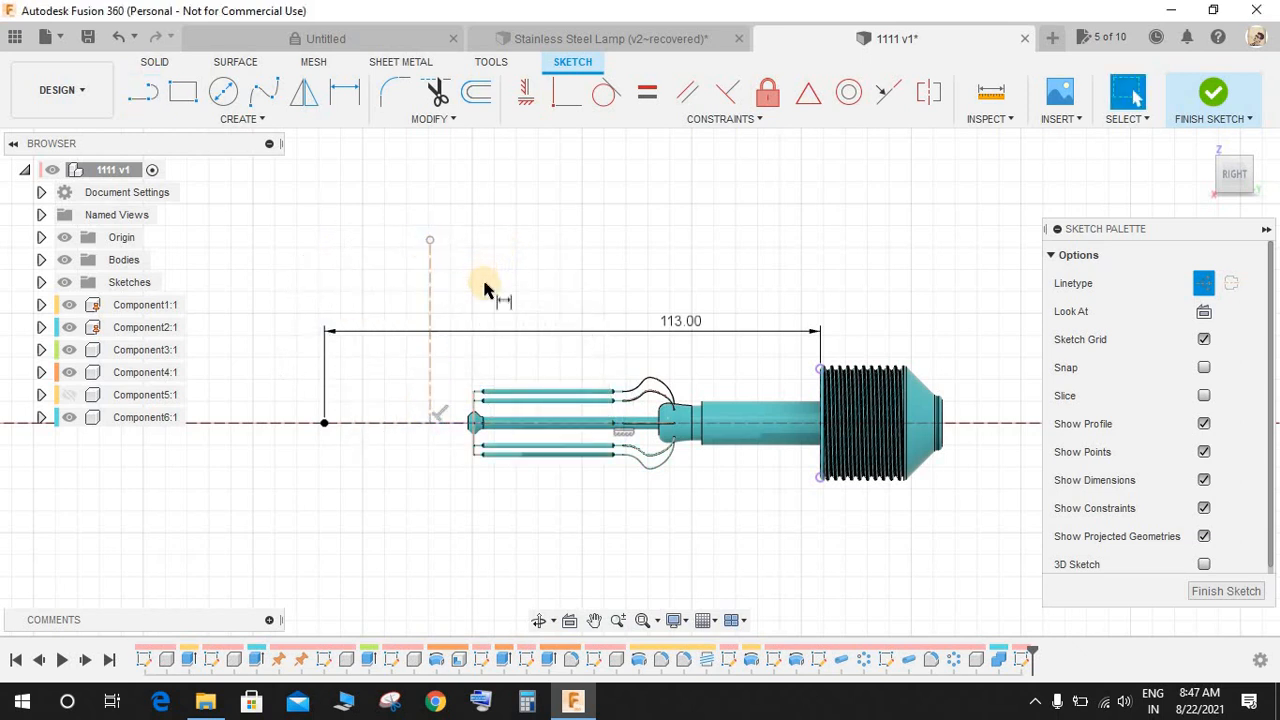
- Dimension the vertical construction line to 30.5 mm long, with its upper end 88 mm from the ribbed section's near upper corner
key(d)
click(430, 372)
click(391, 366)
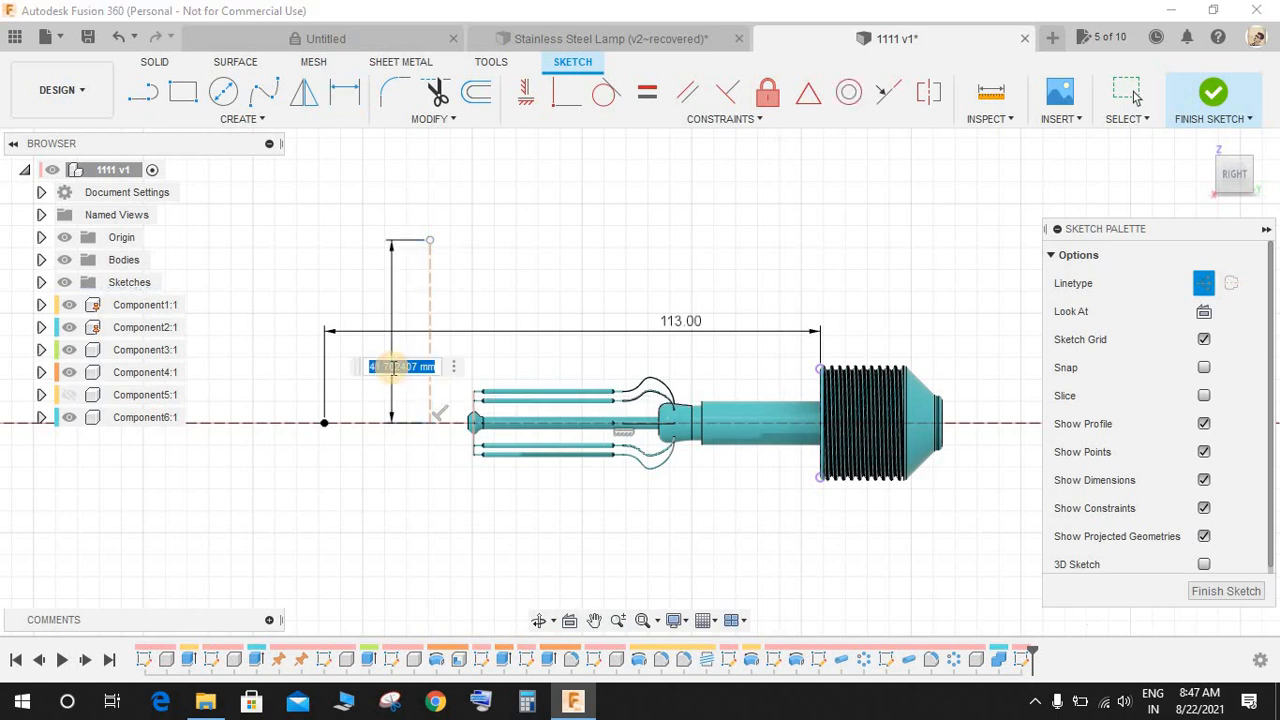
key(Return)
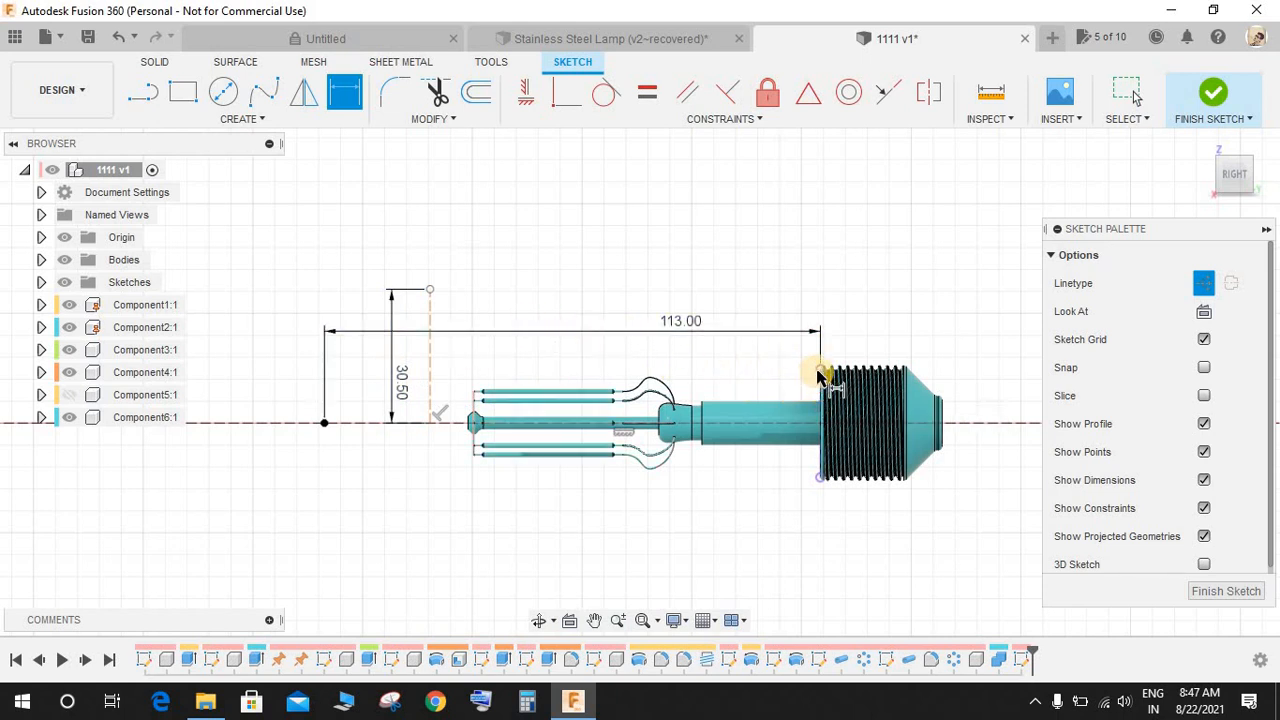
click(395, 364)
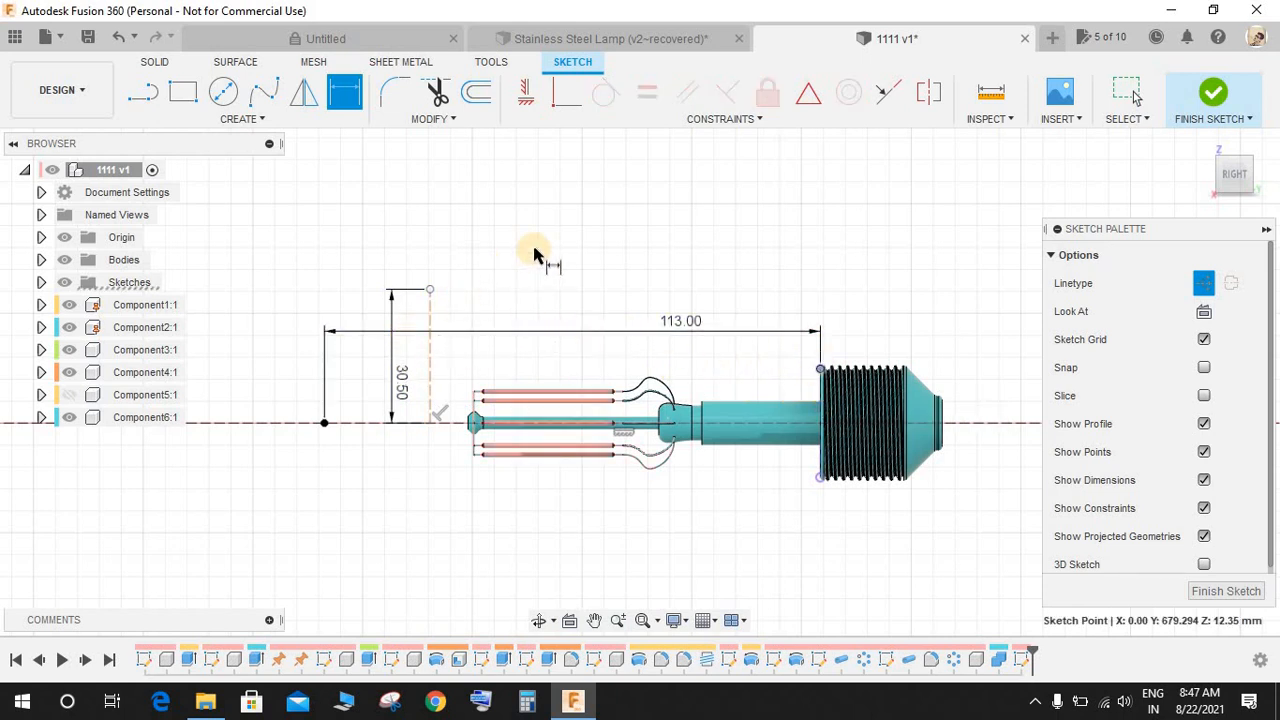
click(425, 352)
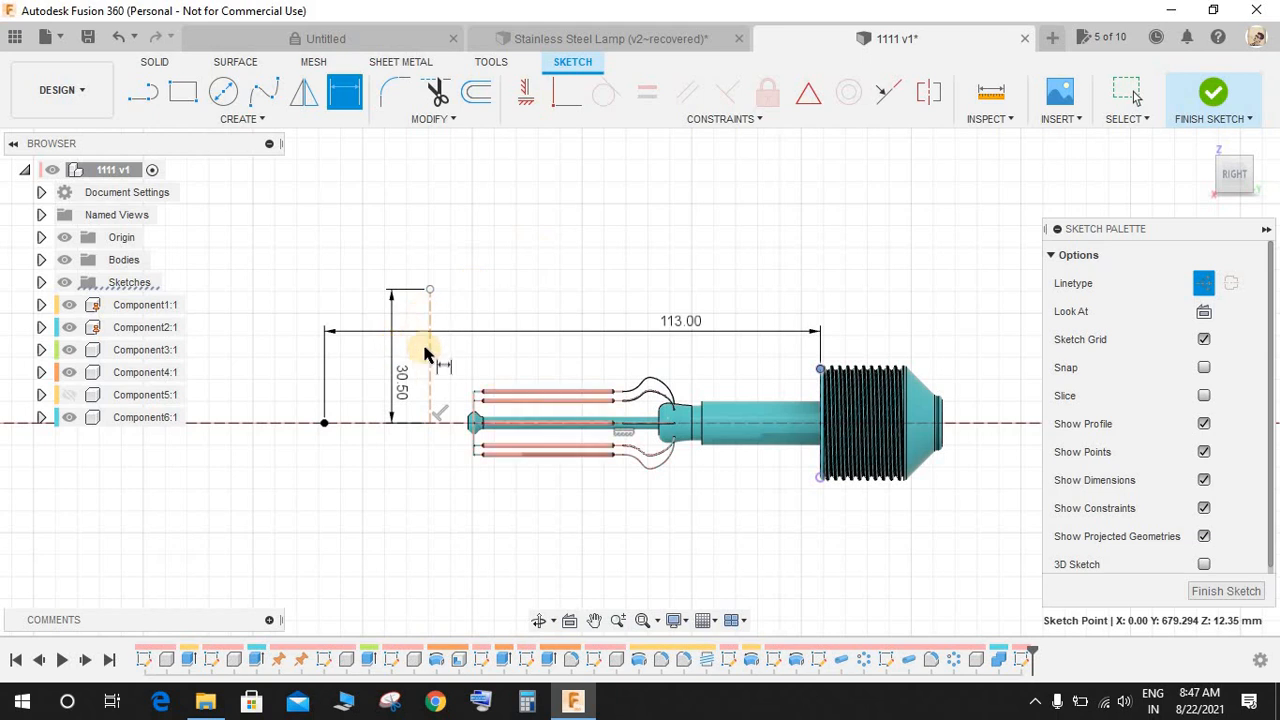
click(588, 253)
text(88)
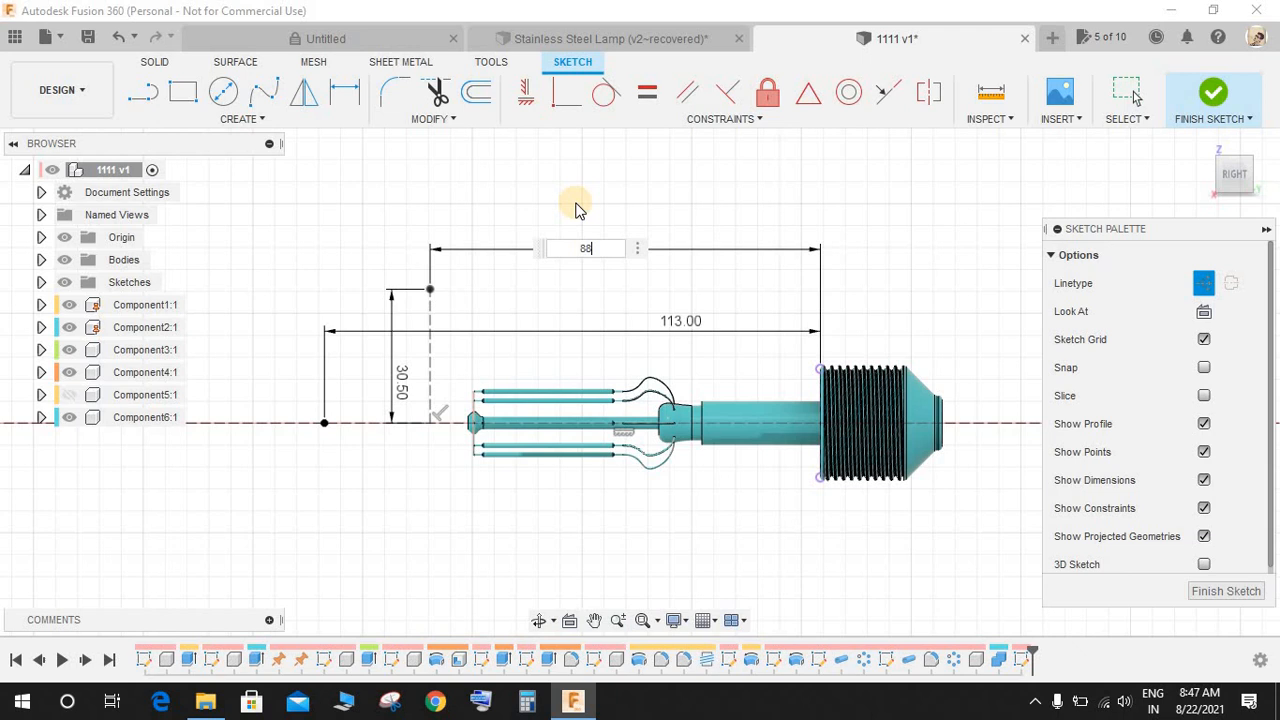
key(Return)
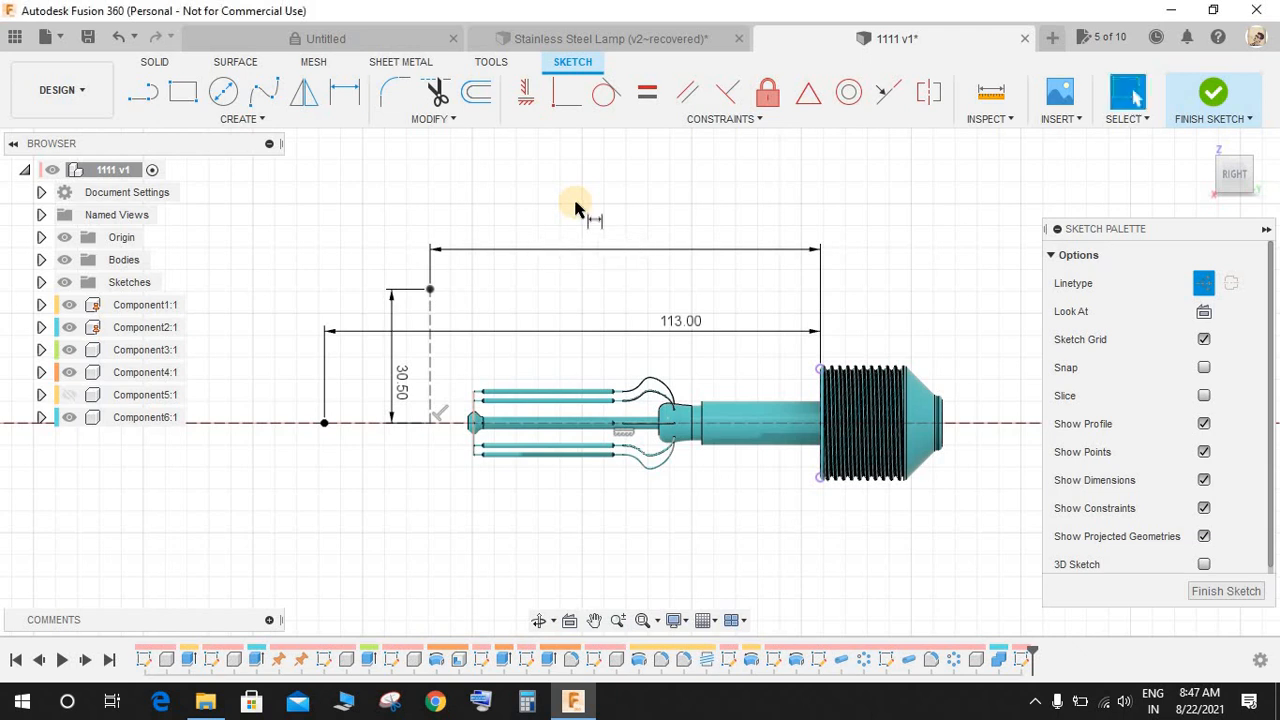
- Project the first circular edge of the ribbed section into the sketch with the projection link kept on
scroll(757, 357, up, 3)
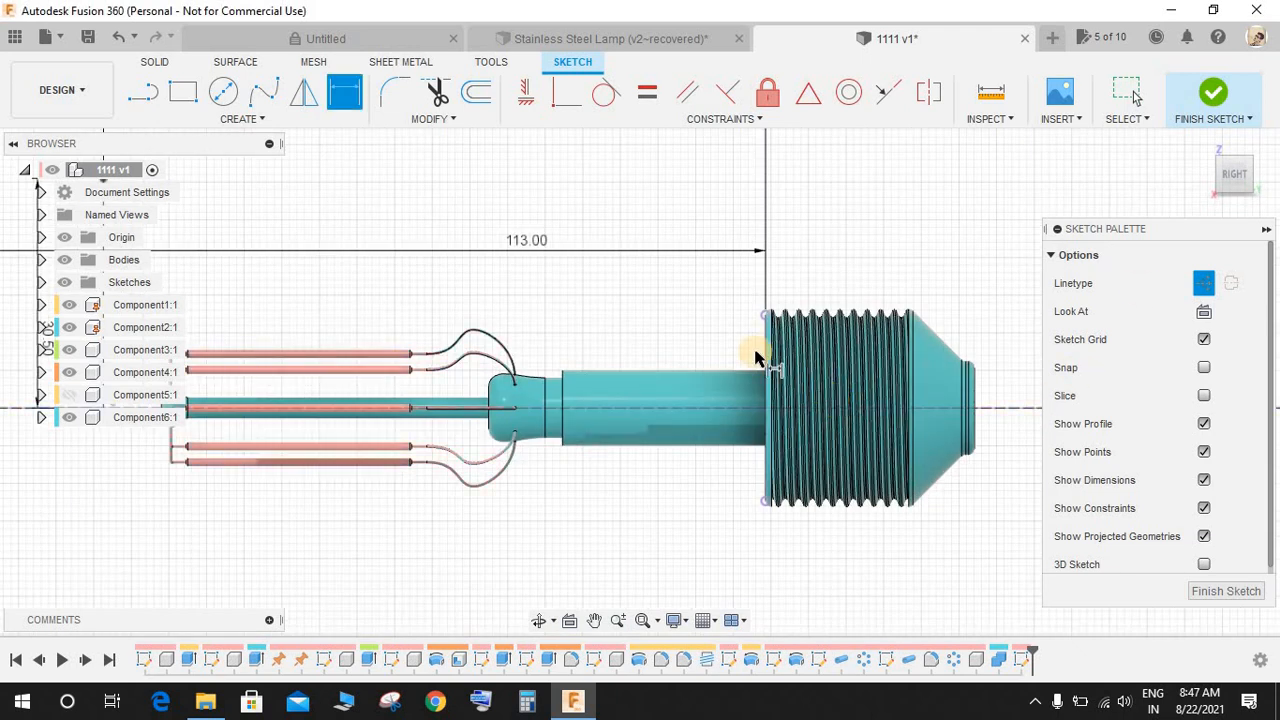
scroll(871, 277, up, 3)
key(Escape)
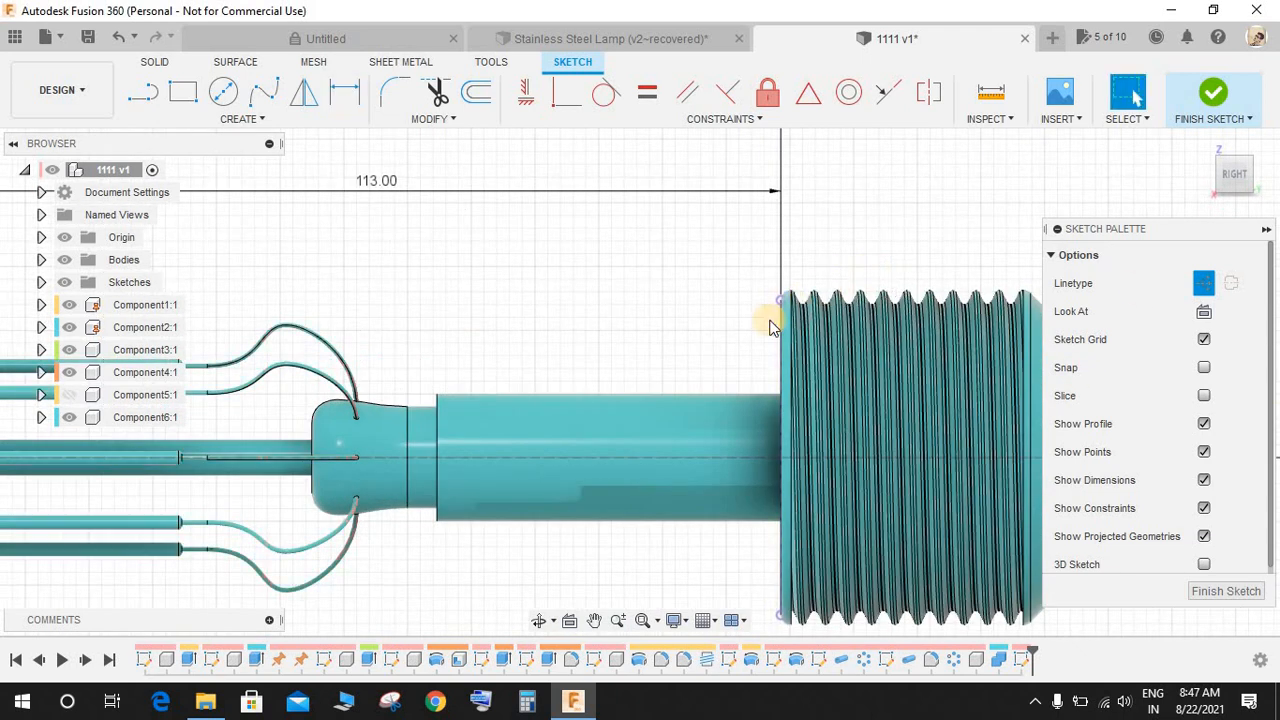
key(p)
scroll(785, 318, up, 3)
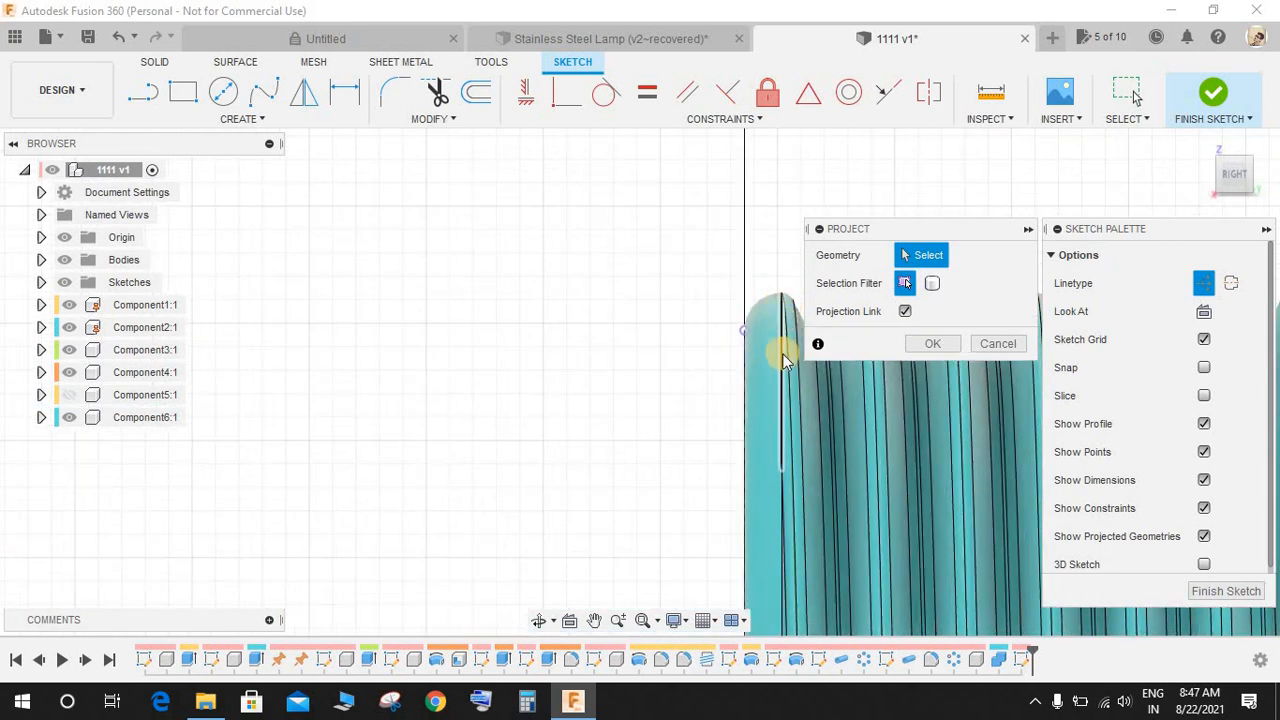
click(783, 357)
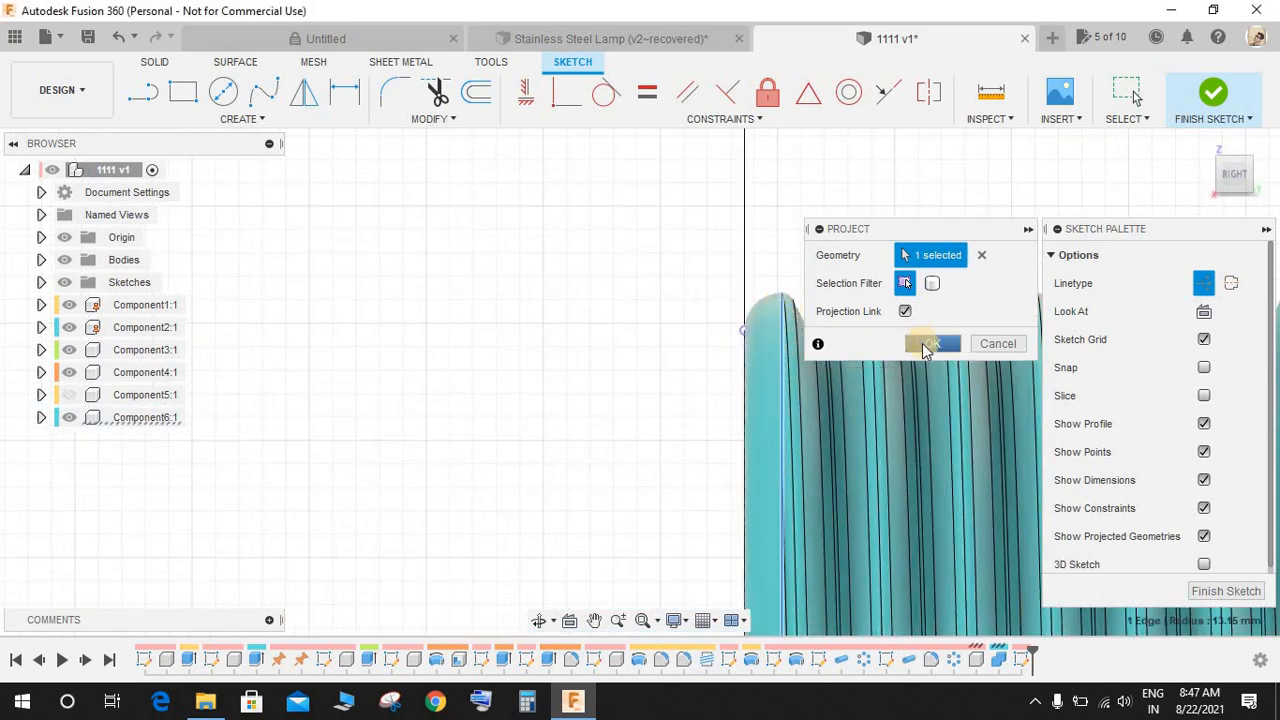
click(928, 344)
scroll(829, 317, down, 3)
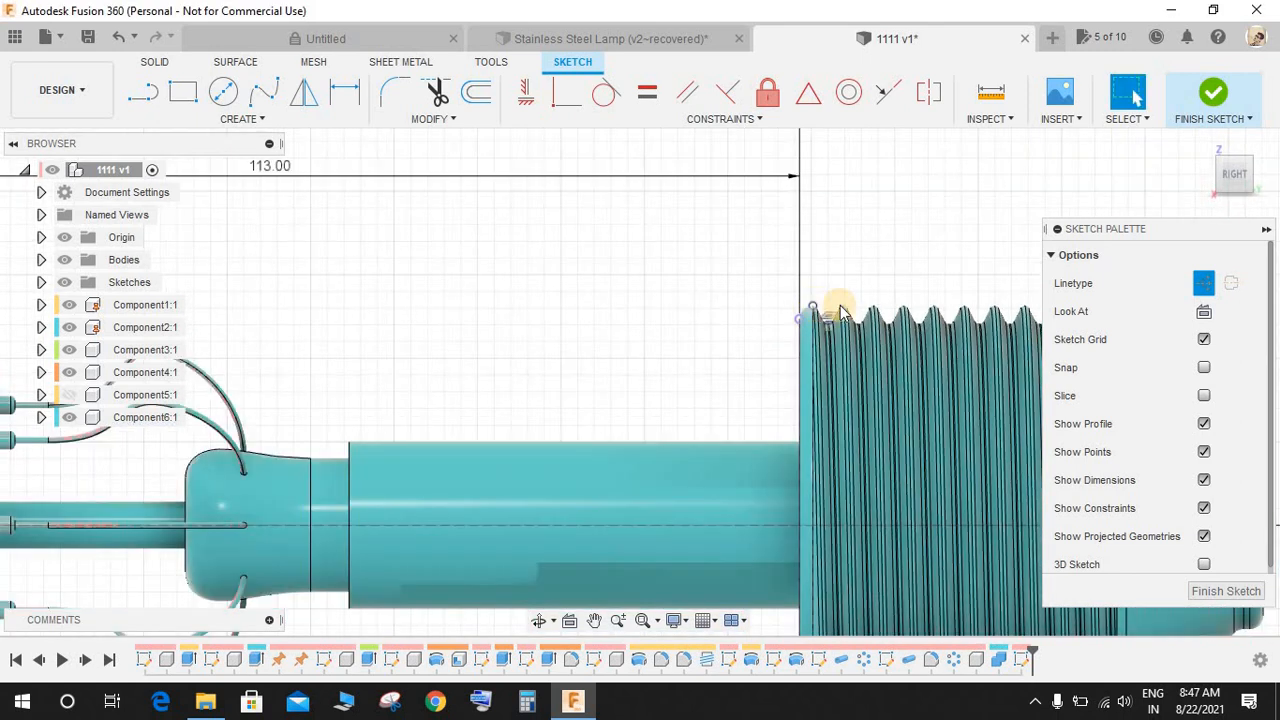
- Turn off construction linetype and try a spline from the ribbed section's upper corner through the construction line's upper end to the axis point
scroll(835, 310, down, 3)
key(c)
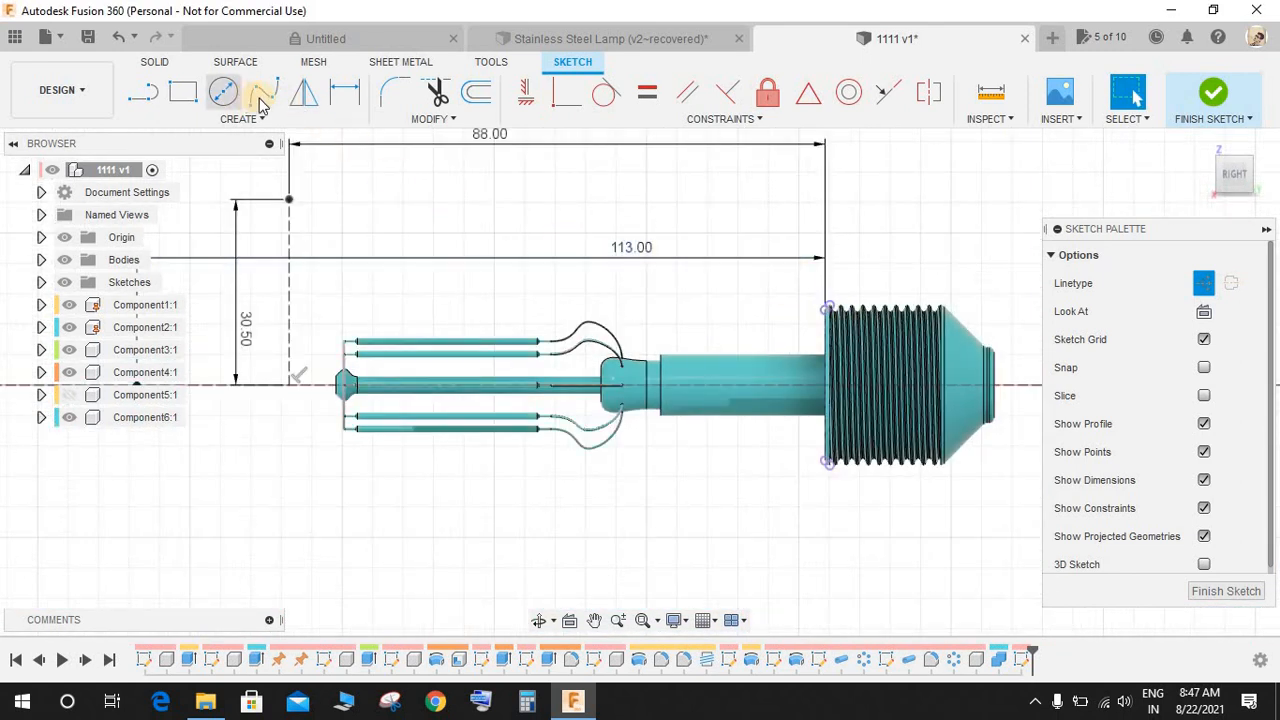
scroll(622, 355, down, 3)
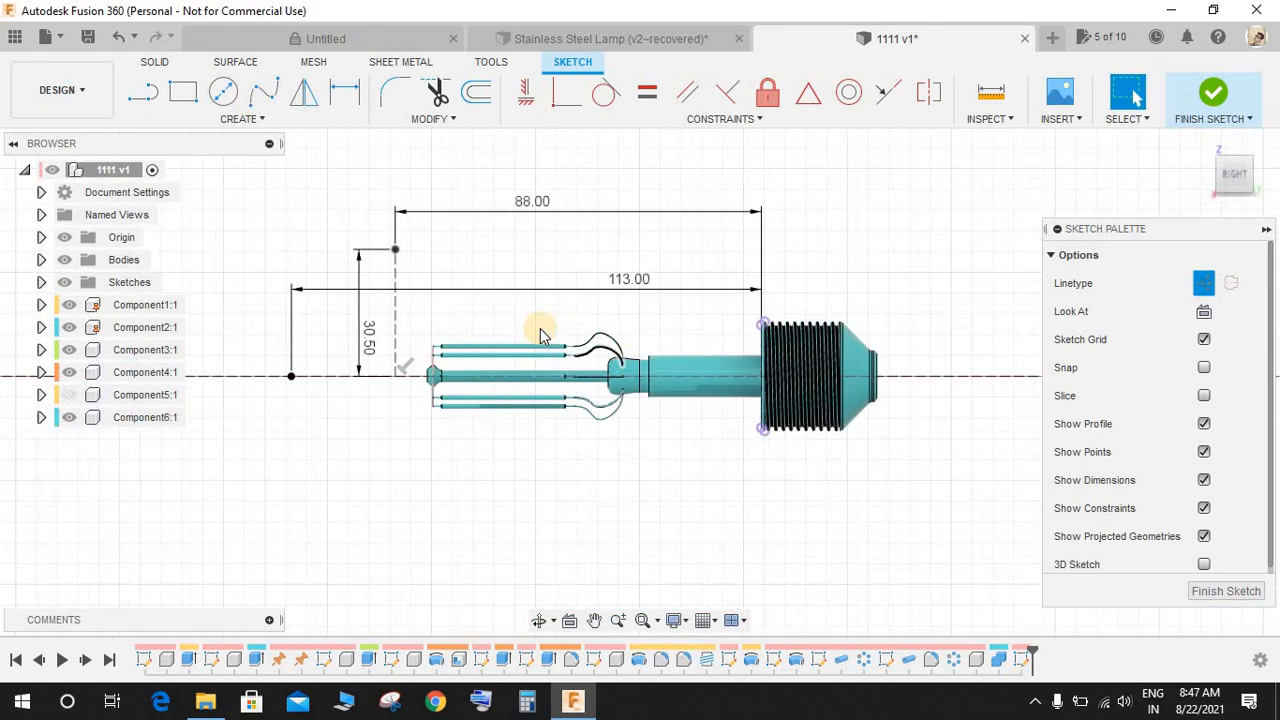
click(265, 93)
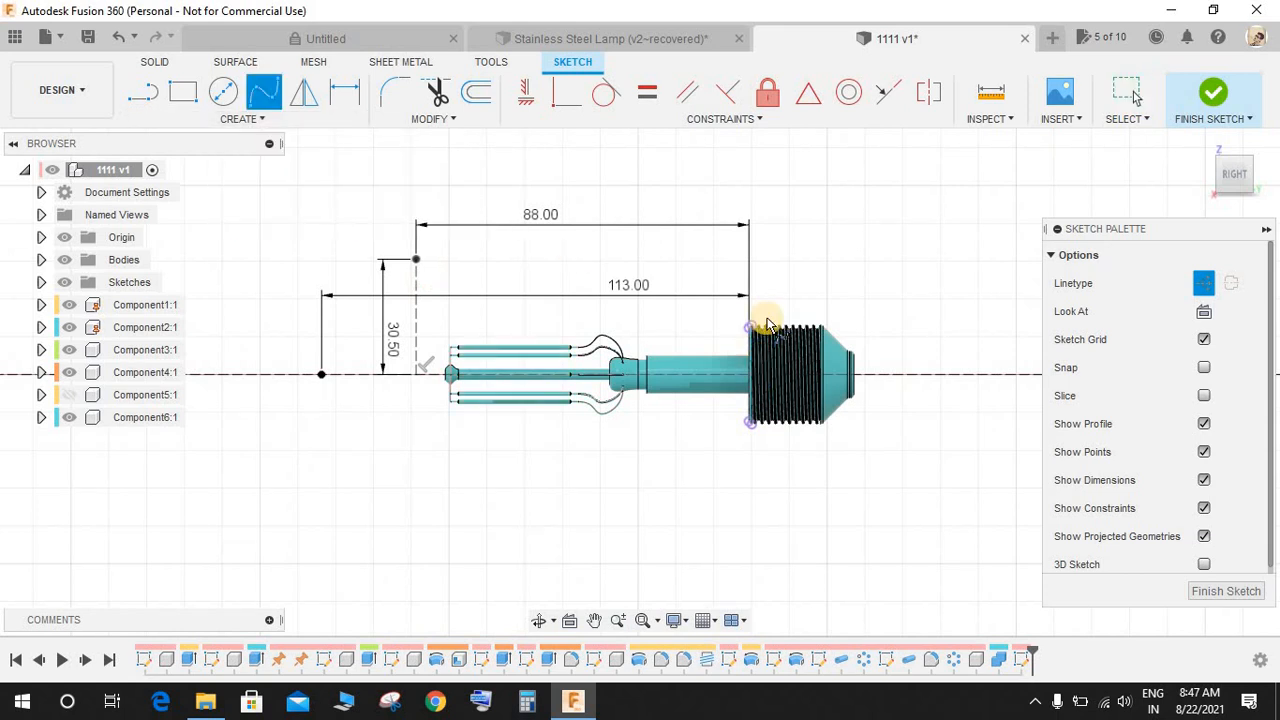
scroll(760, 325, up, 2)
scroll(585, 321, down, 2)
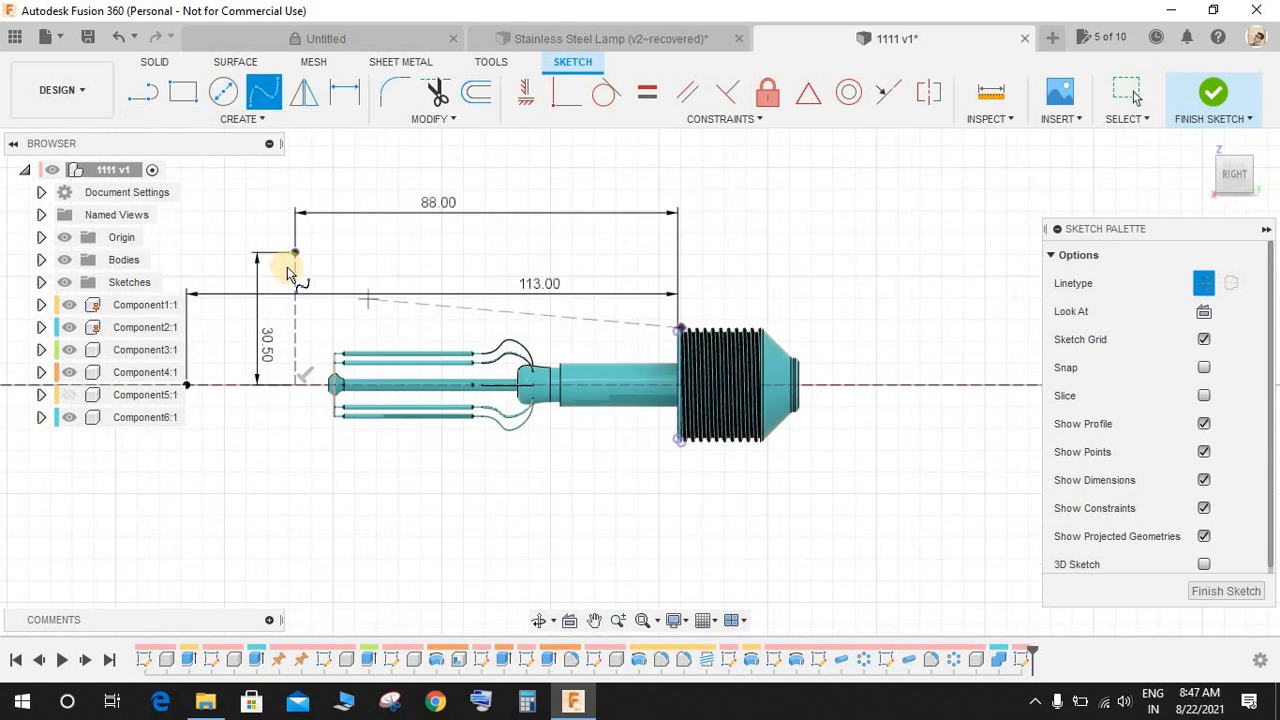
click(295, 252)
click(1205, 285)
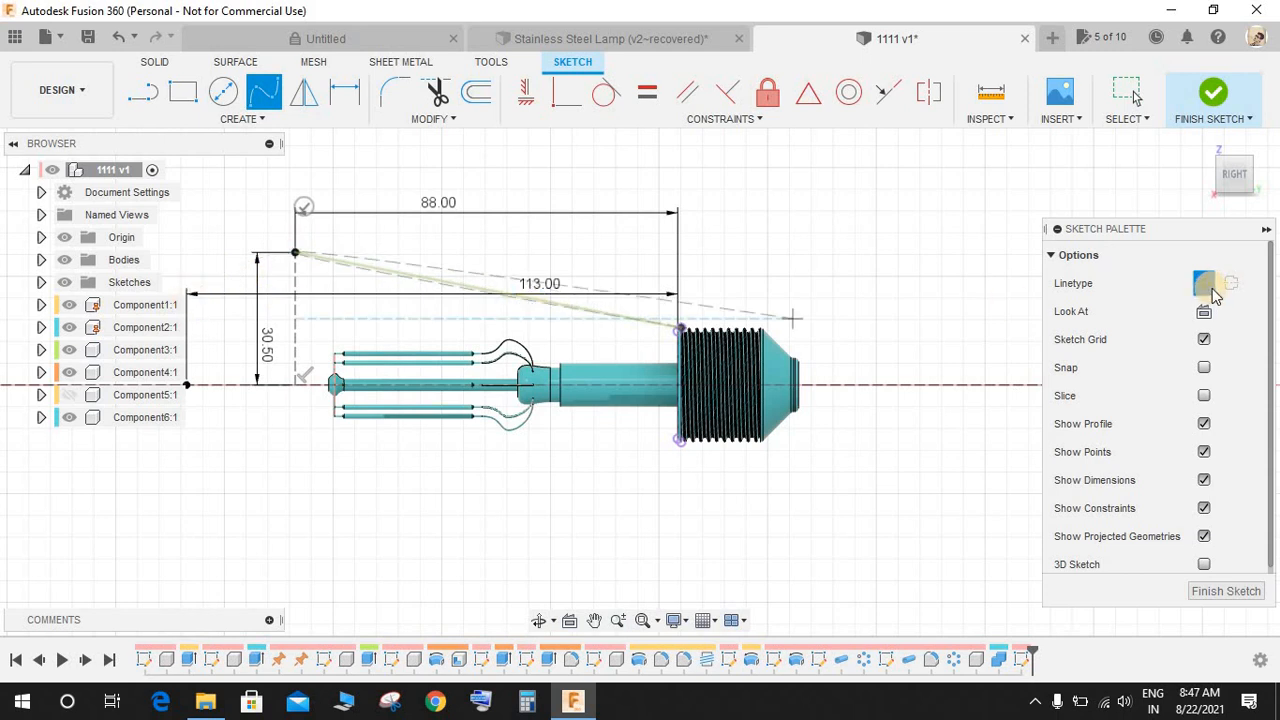
scroll(509, 491, down, 3)
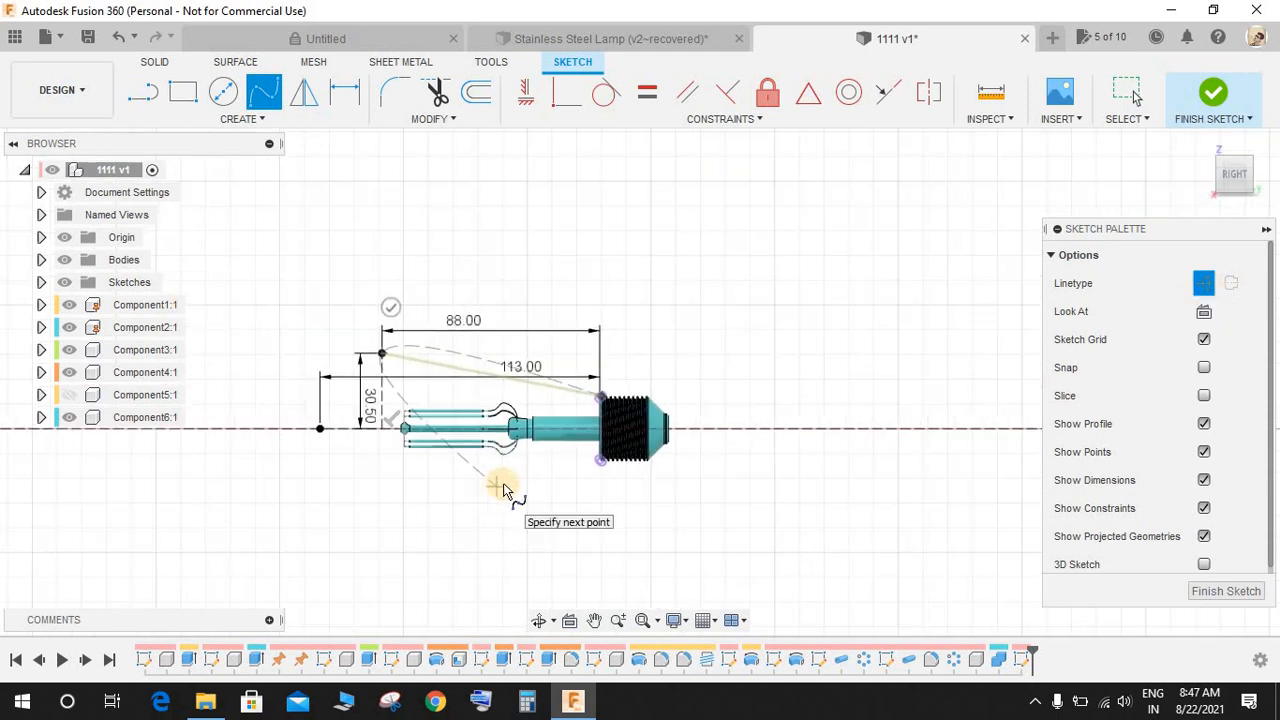
scroll(320, 435, up, 2)
click(1204, 283)
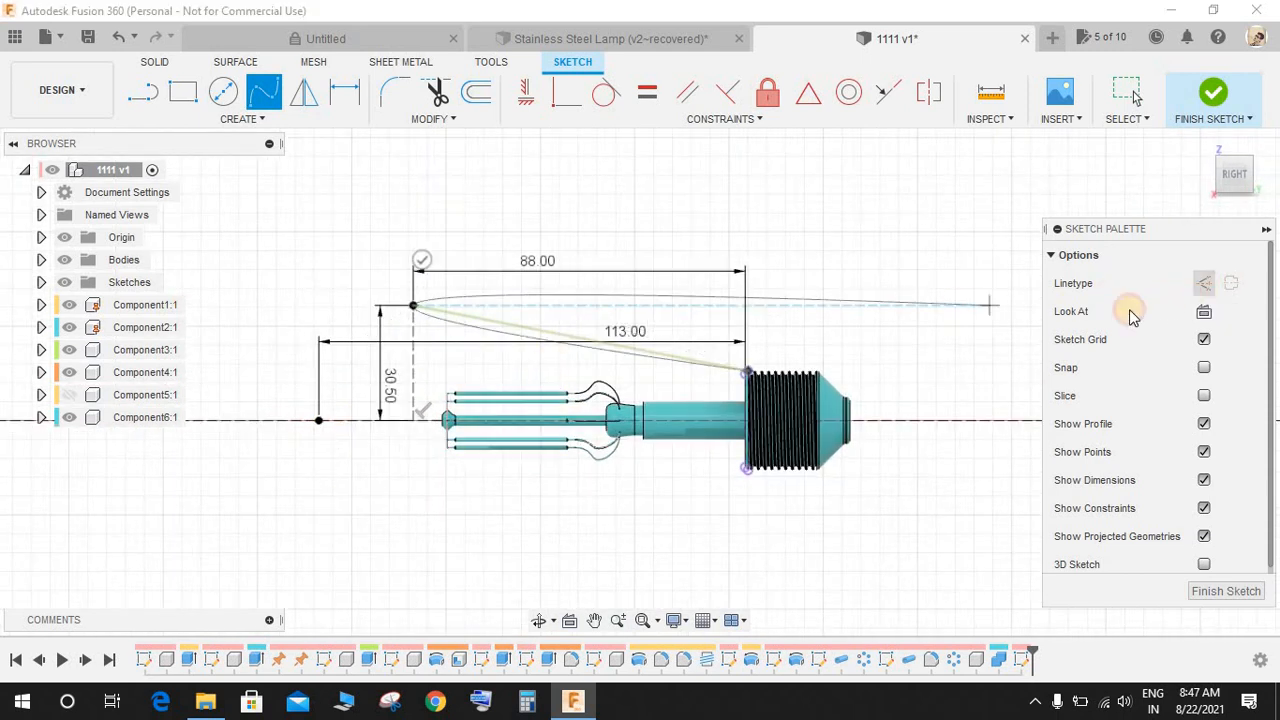
click(318, 421)
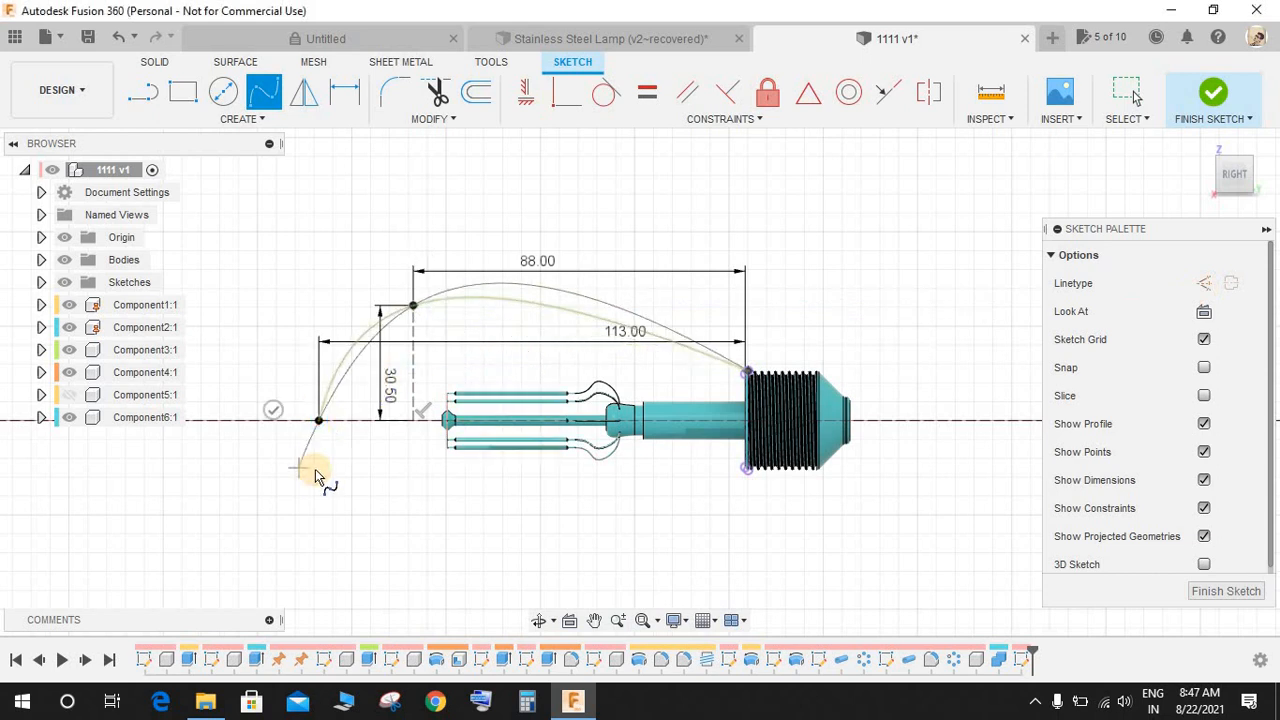
key(Escape)
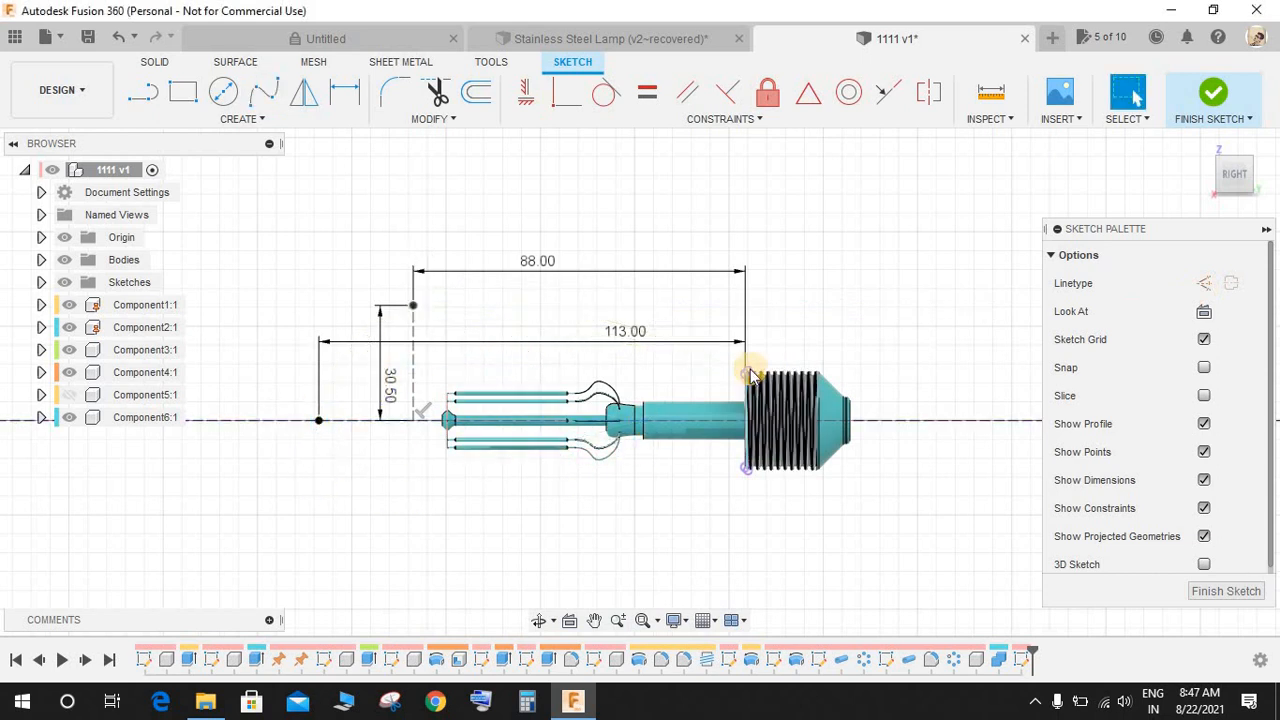
- Draw a fit-point spline from the axis point through the vertical construction line's upper end to the ribbed section's projected upper corner
click(263, 91)
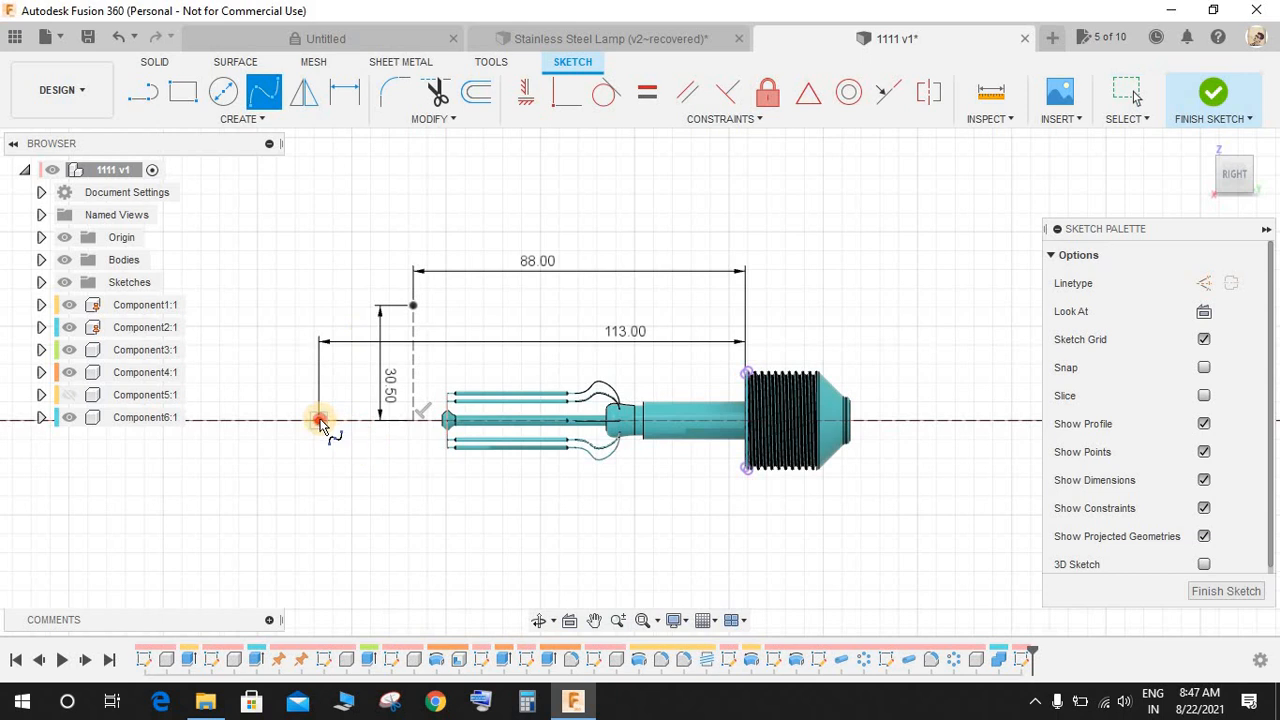
click(413, 306)
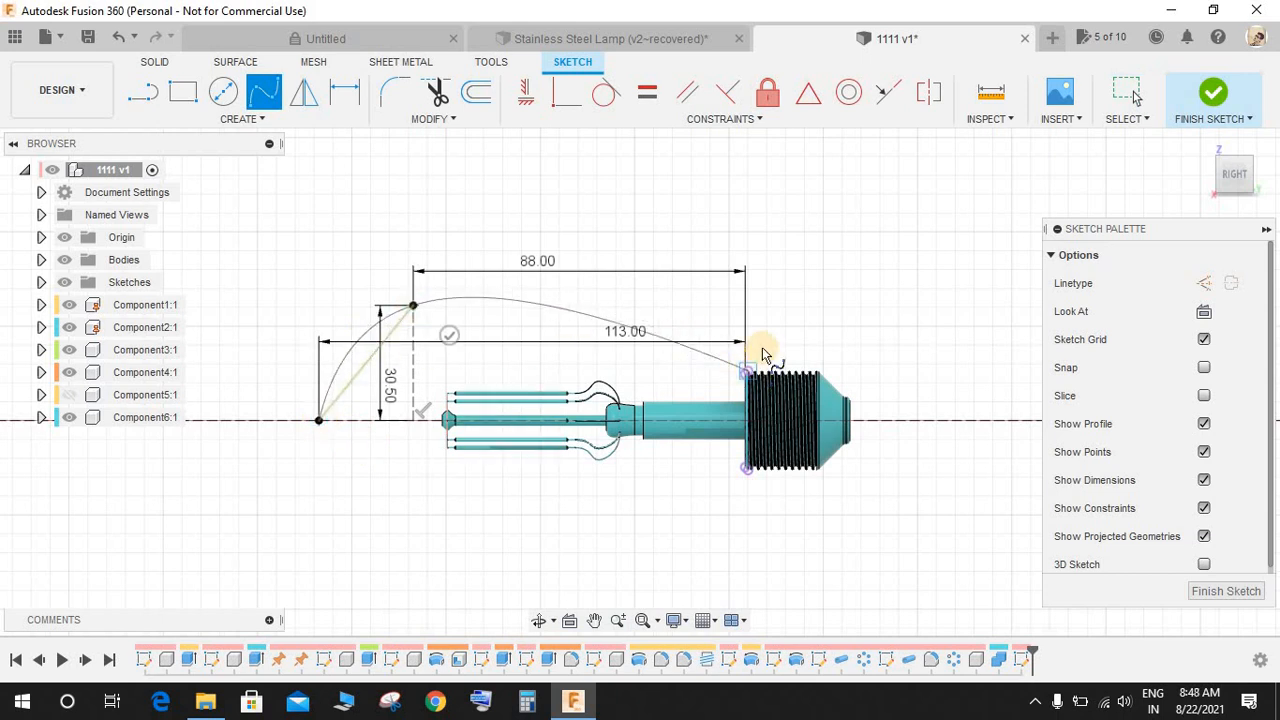
scroll(749, 370, up, 3)
click(751, 371)
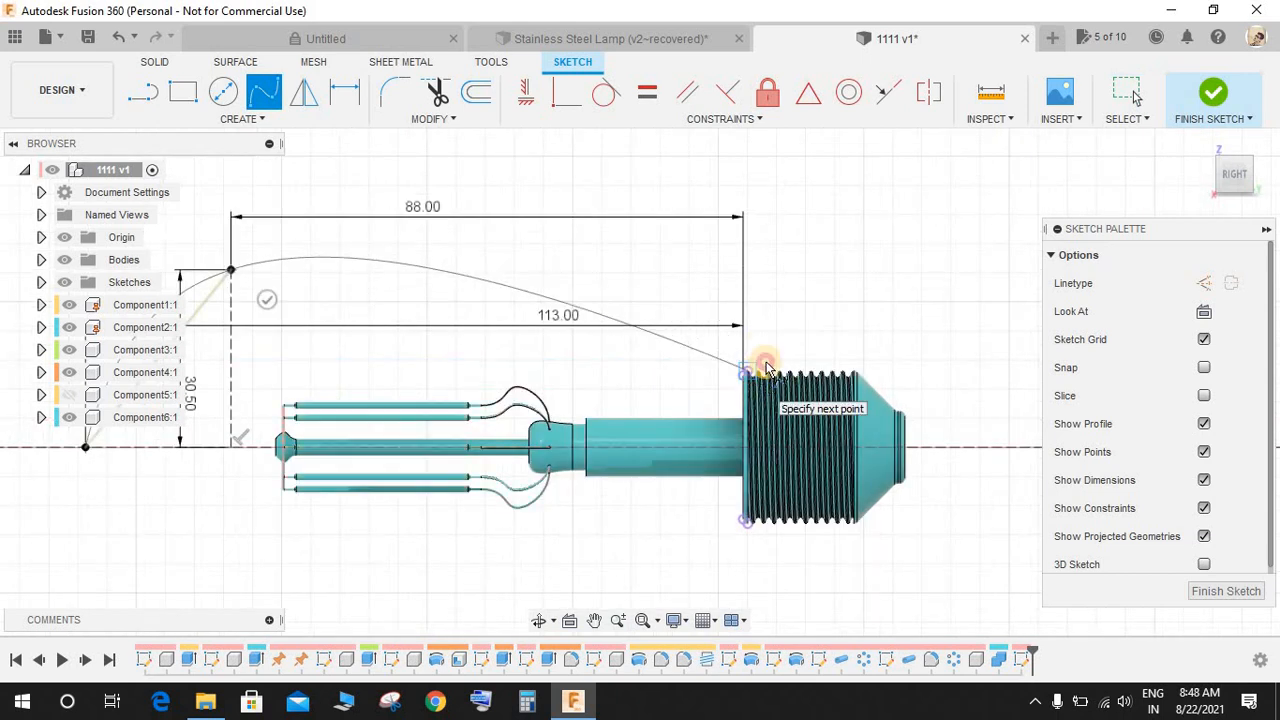
click(725, 415)
key(Escape)
- Steepen the spline's tangent handle at the ribbed section and constrain it parallel to the projected vertical edge
scroll(759, 372, up, 3)
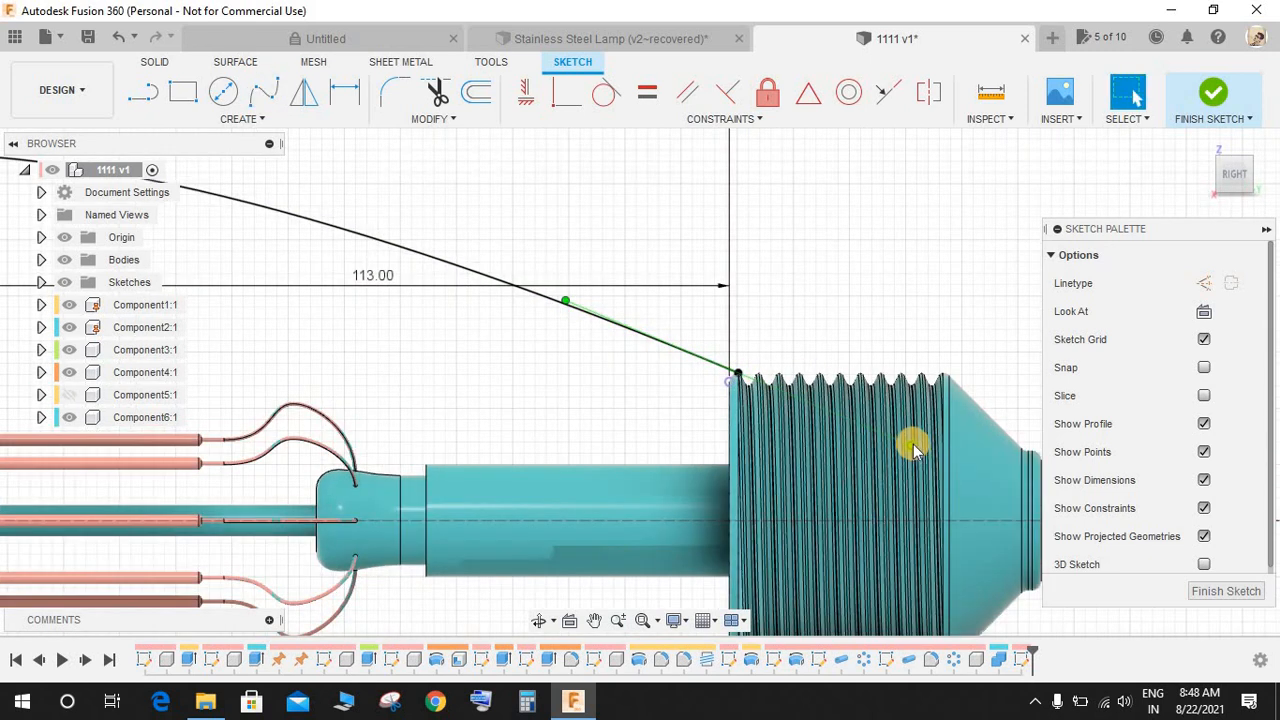
drag(911, 444, 625, 238)
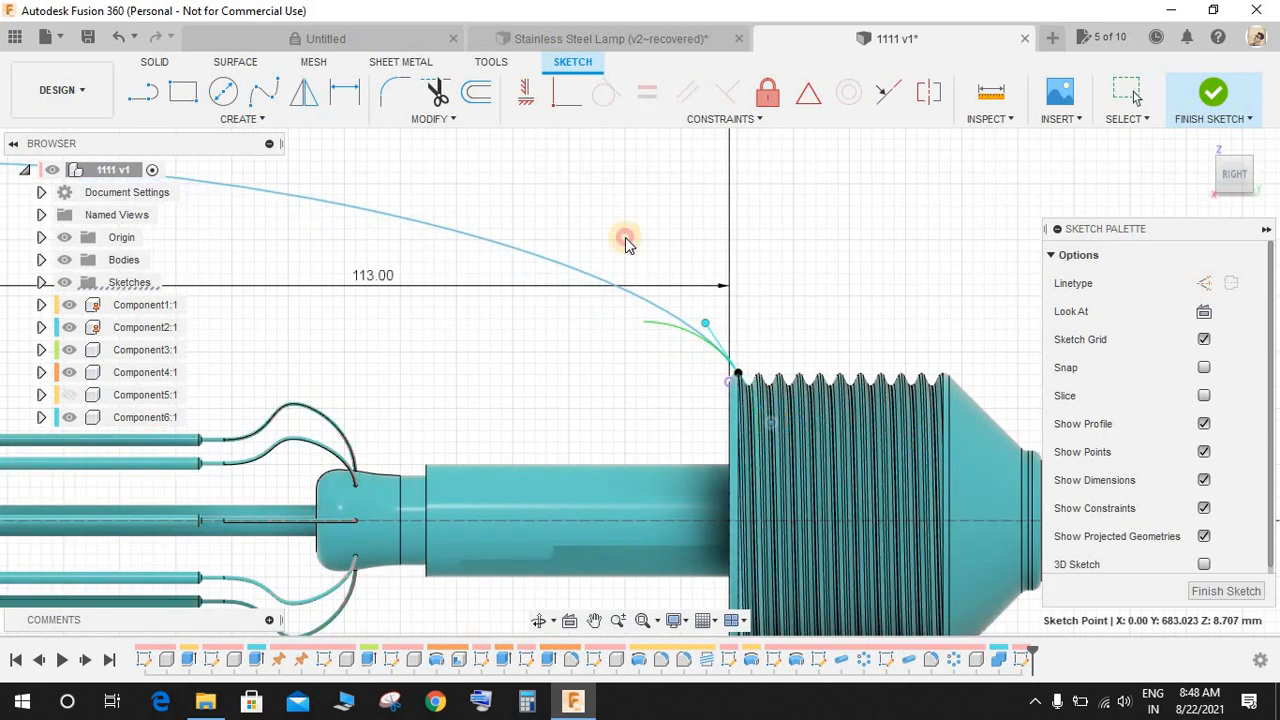
click(345, 95)
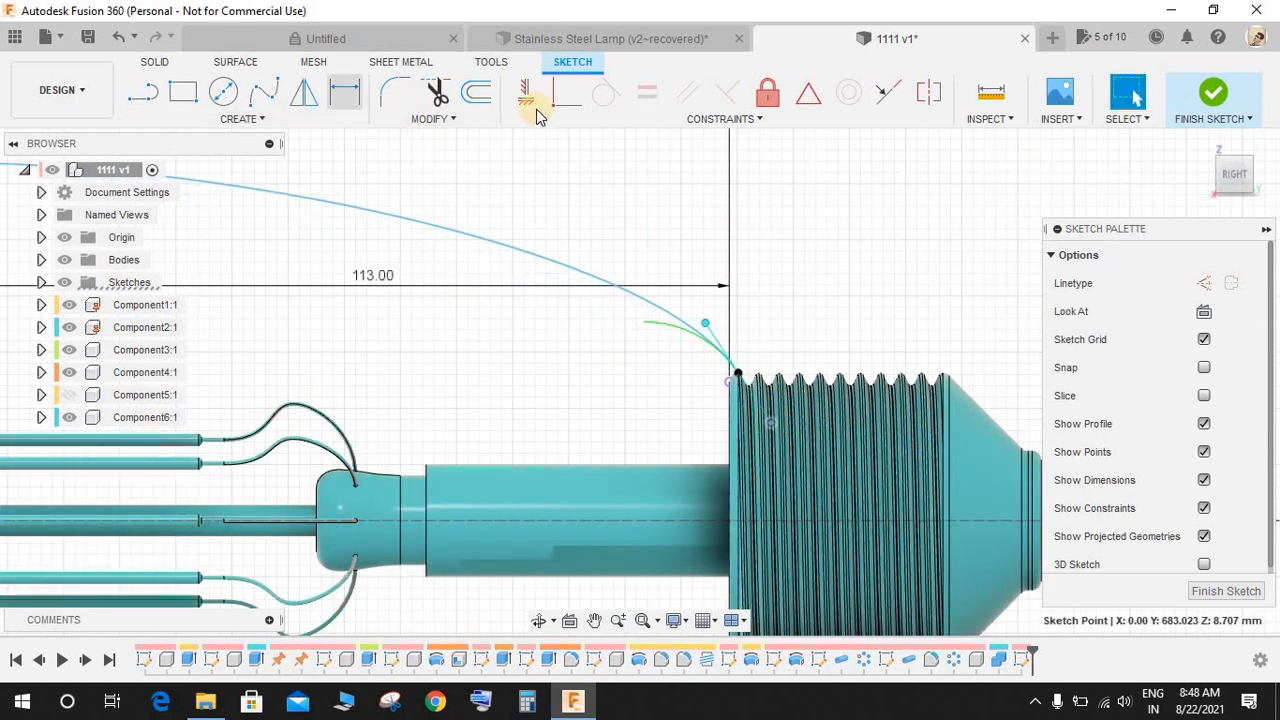
click(688, 93)
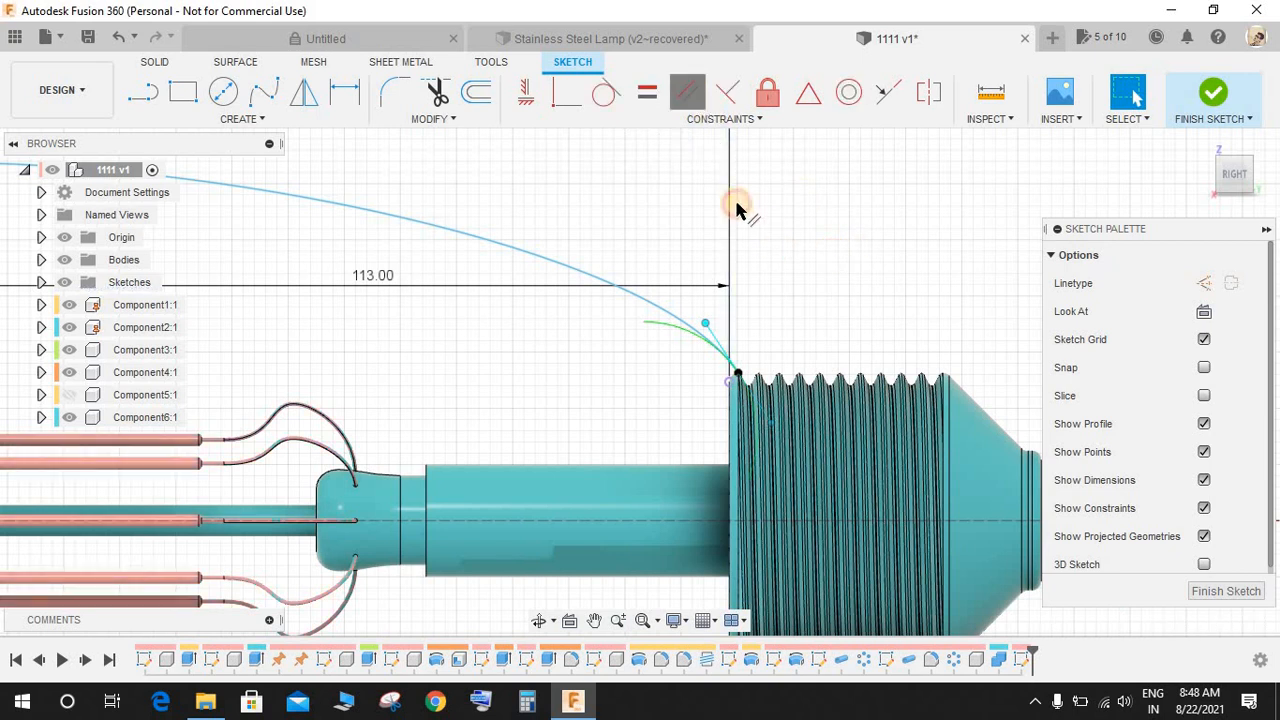
click(750, 400)
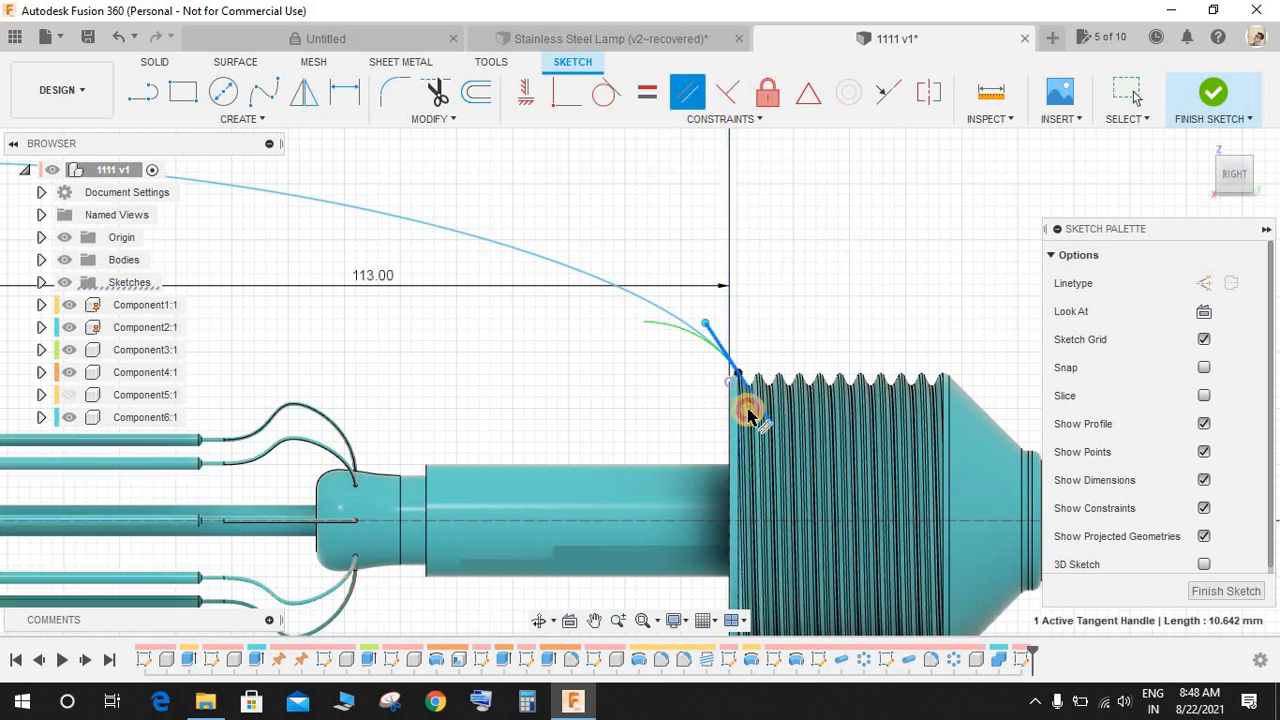
click(750, 410)
scroll(775, 390, down, 4)
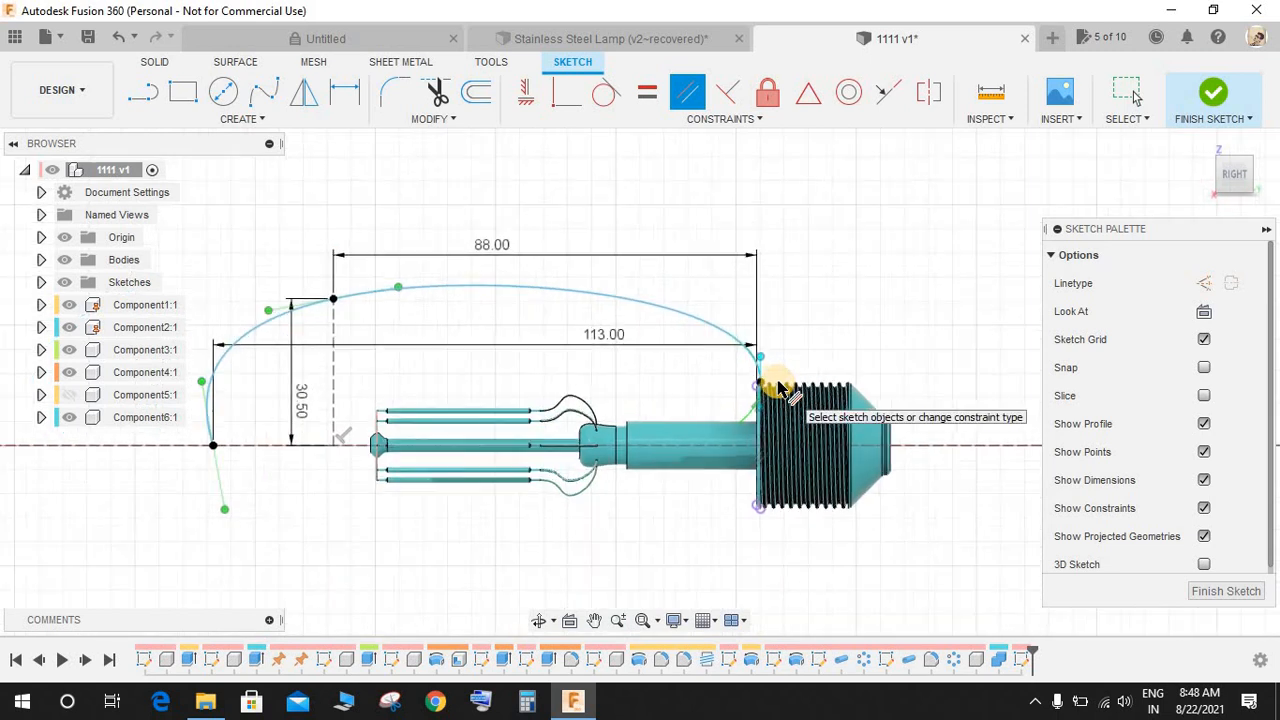
scroll(780, 387, up, 2)
scroll(784, 375, down, 2)
key(Escape)
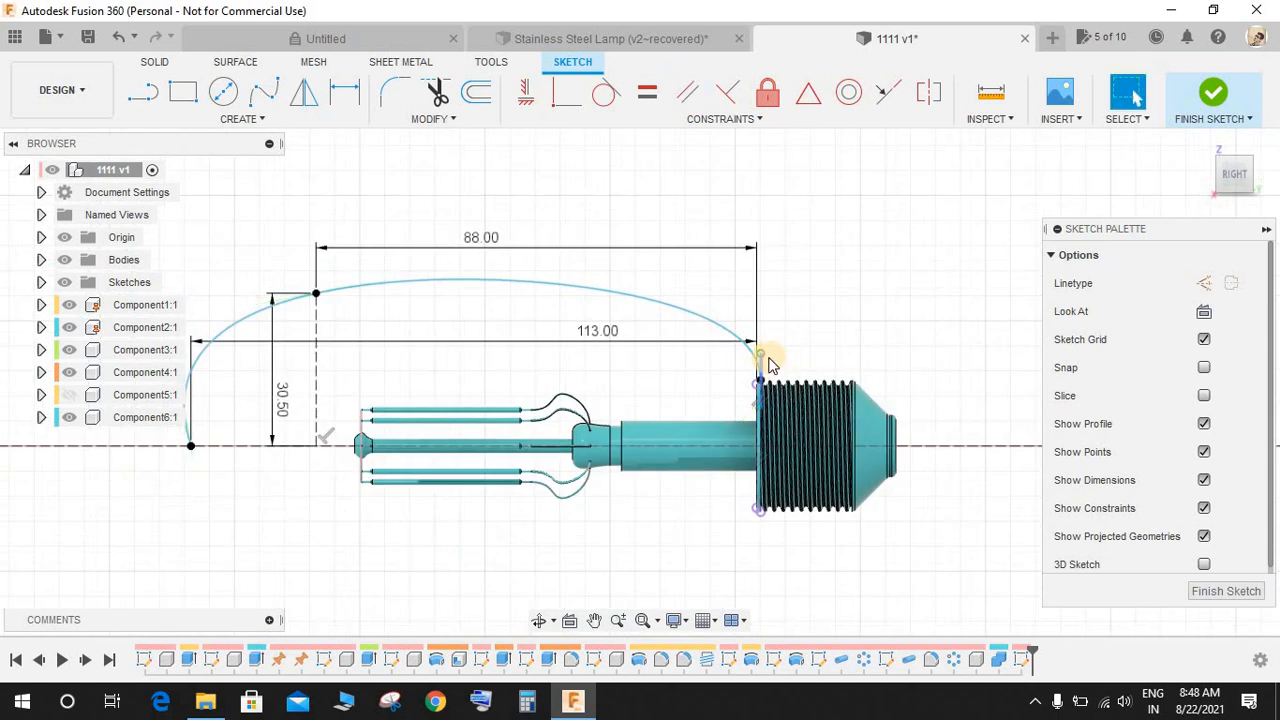
- Shorten the spline's tangent handle at the ribbed section and dimension it to 3.5 mm
scroll(768, 358, up, 3)
drag(756, 352, 752, 391)
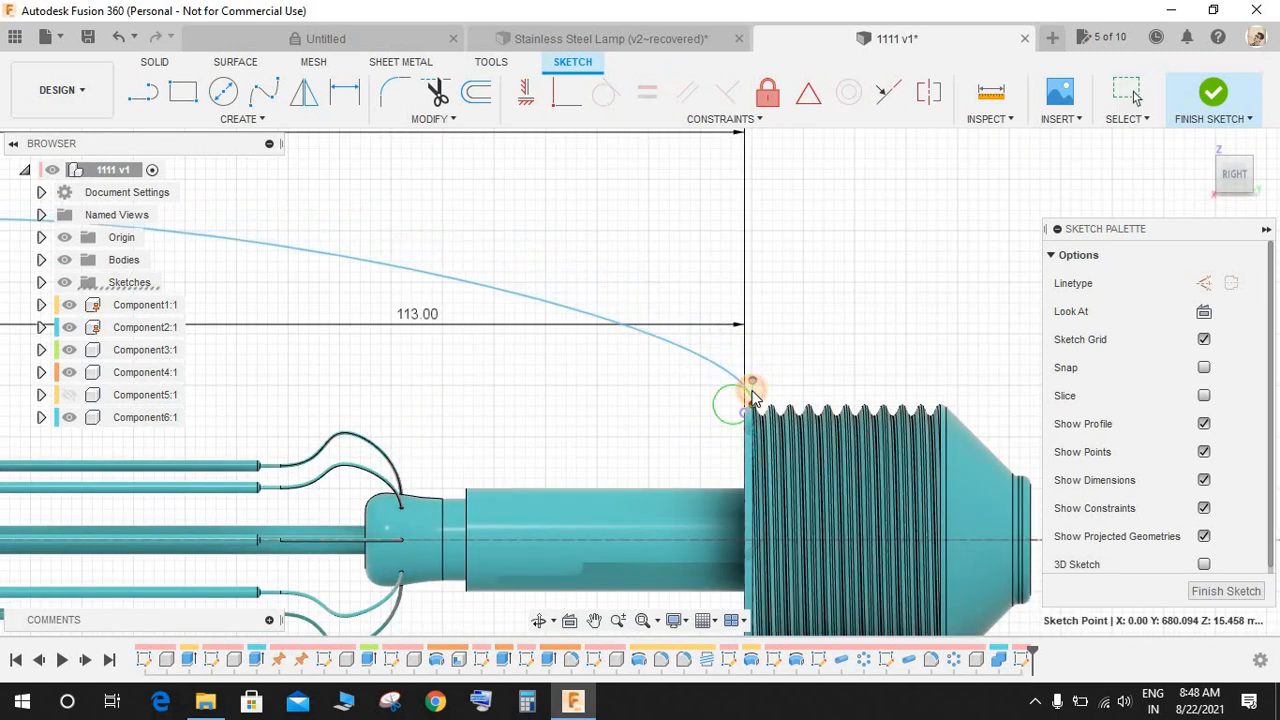
scroll(752, 398, down, 1)
key(d)
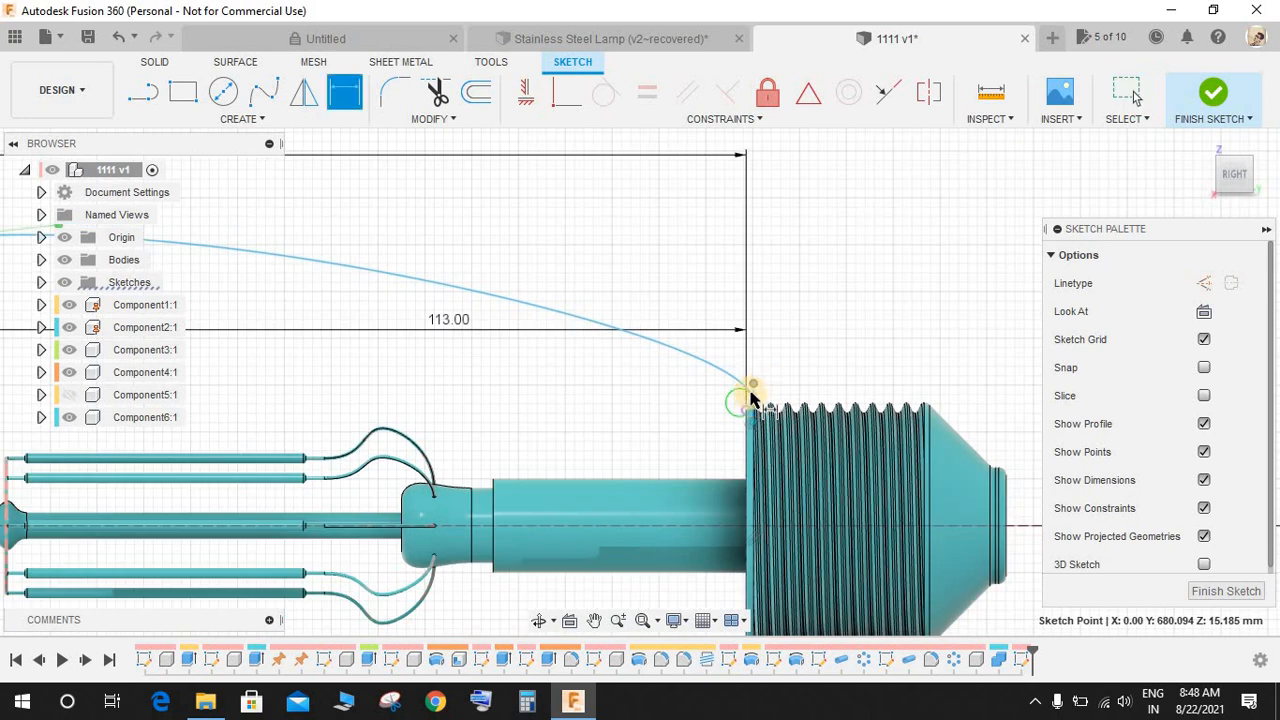
click(757, 389)
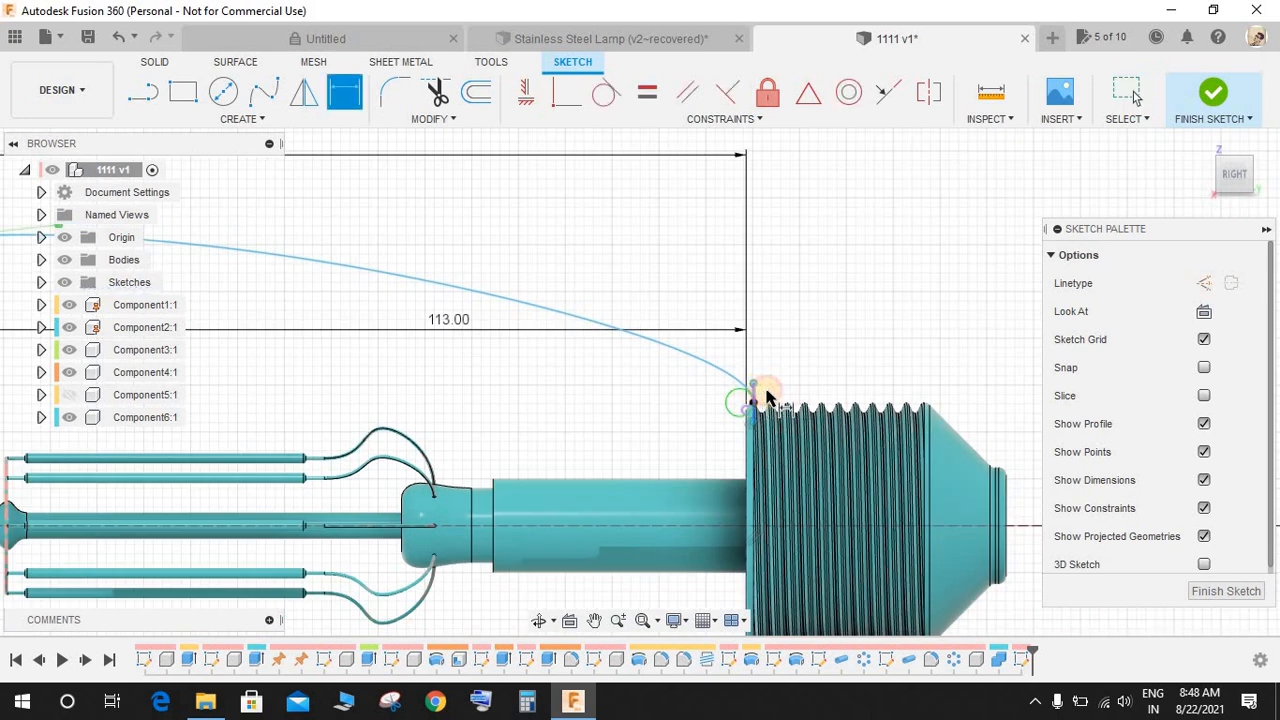
scroll(829, 354, down, 1)
scroll(829, 352, up, 3)
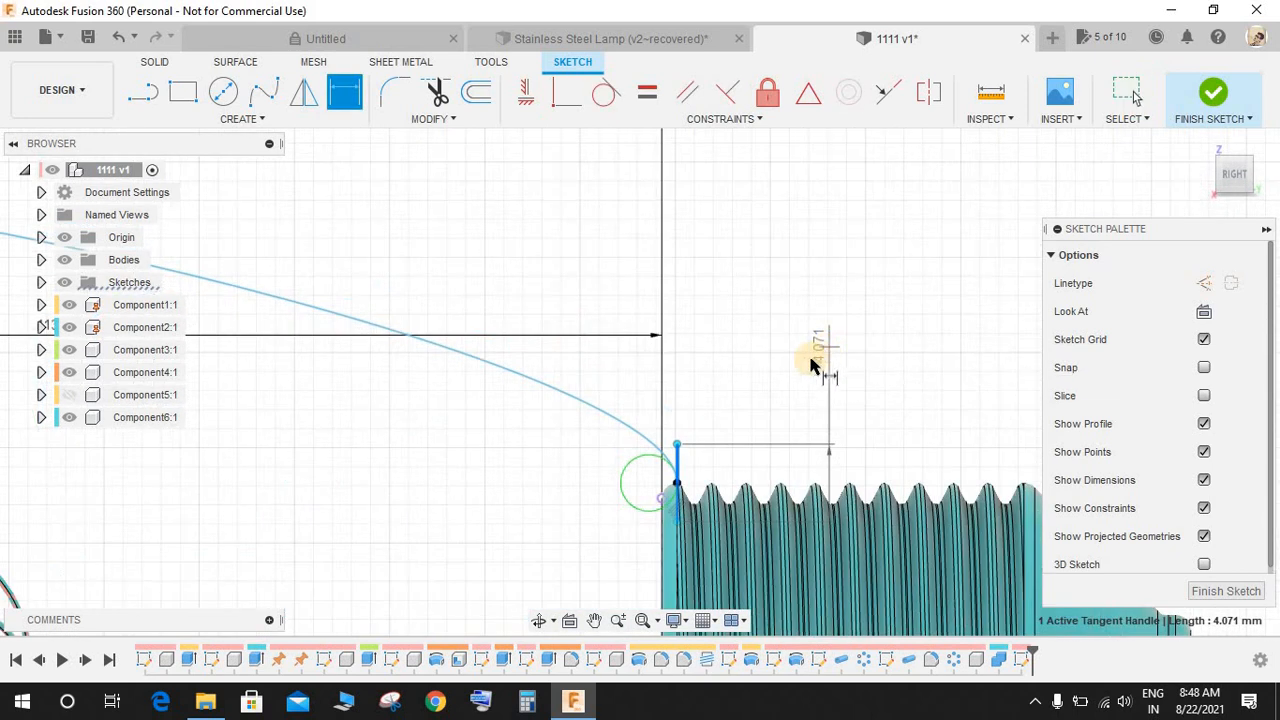
click(765, 323)
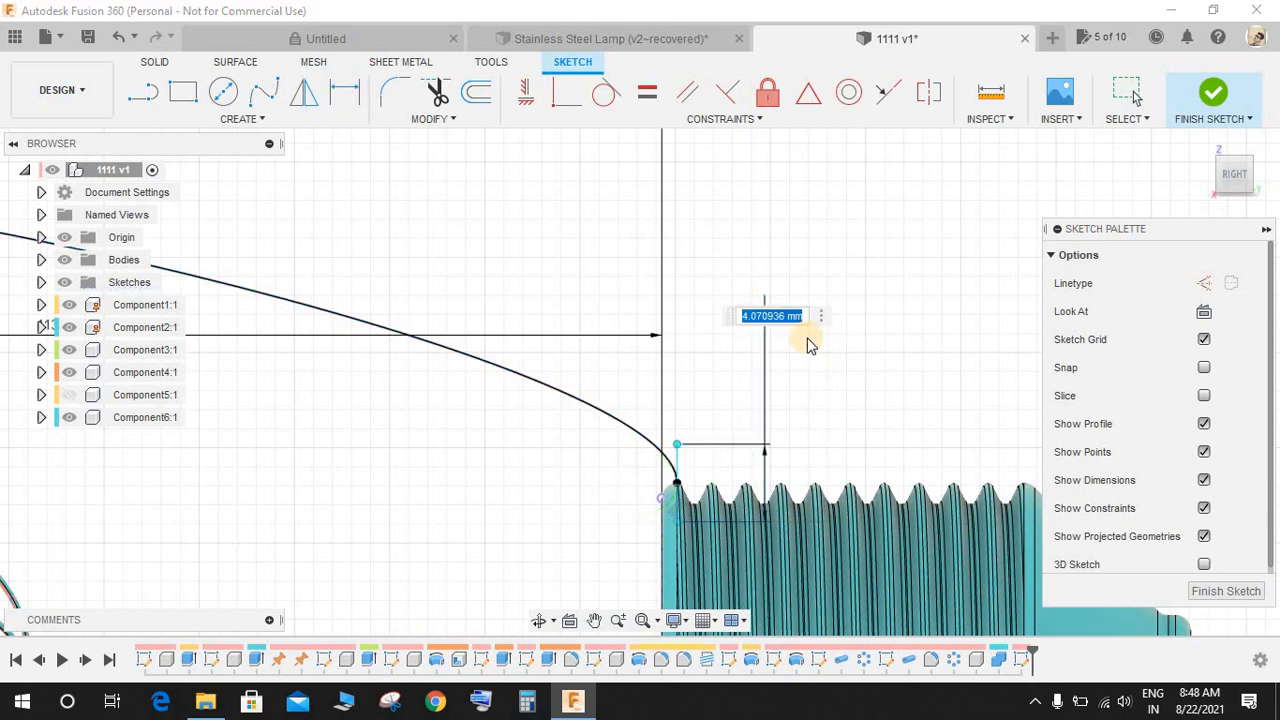
key(Return)
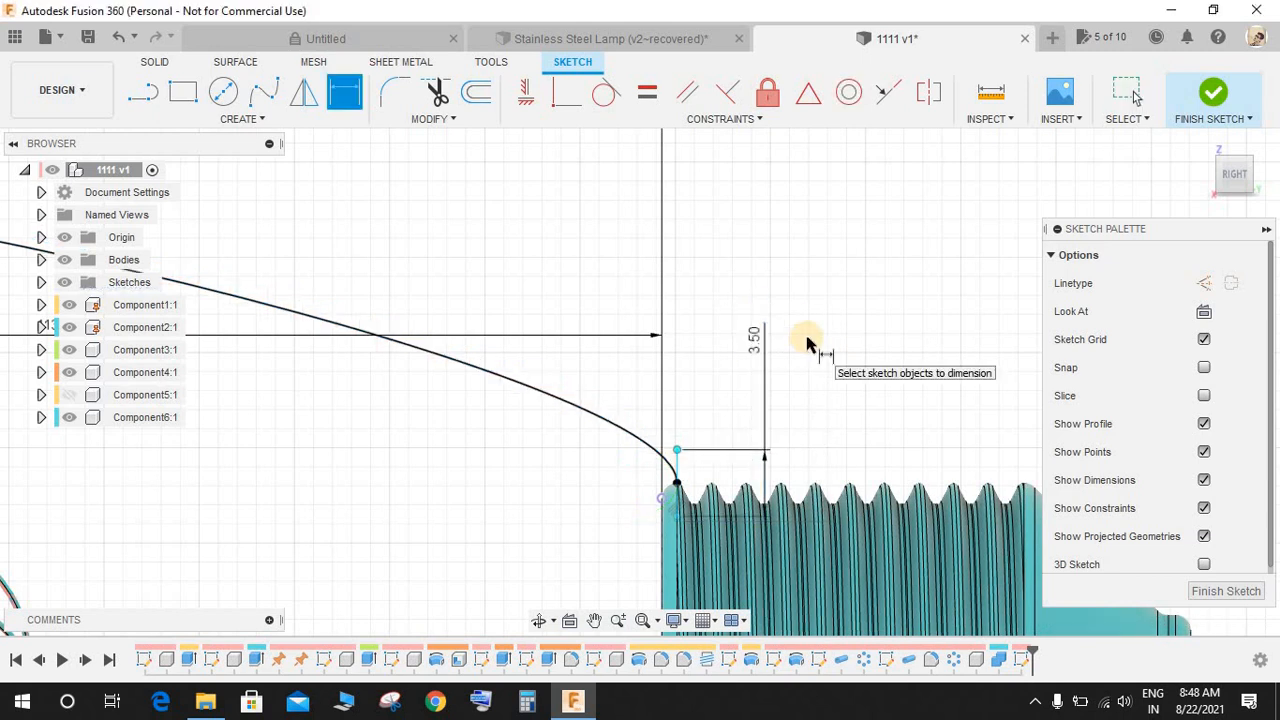
- Constrain the spline's tangent handle at the axis point to vertical
scroll(808, 343, down, 5)
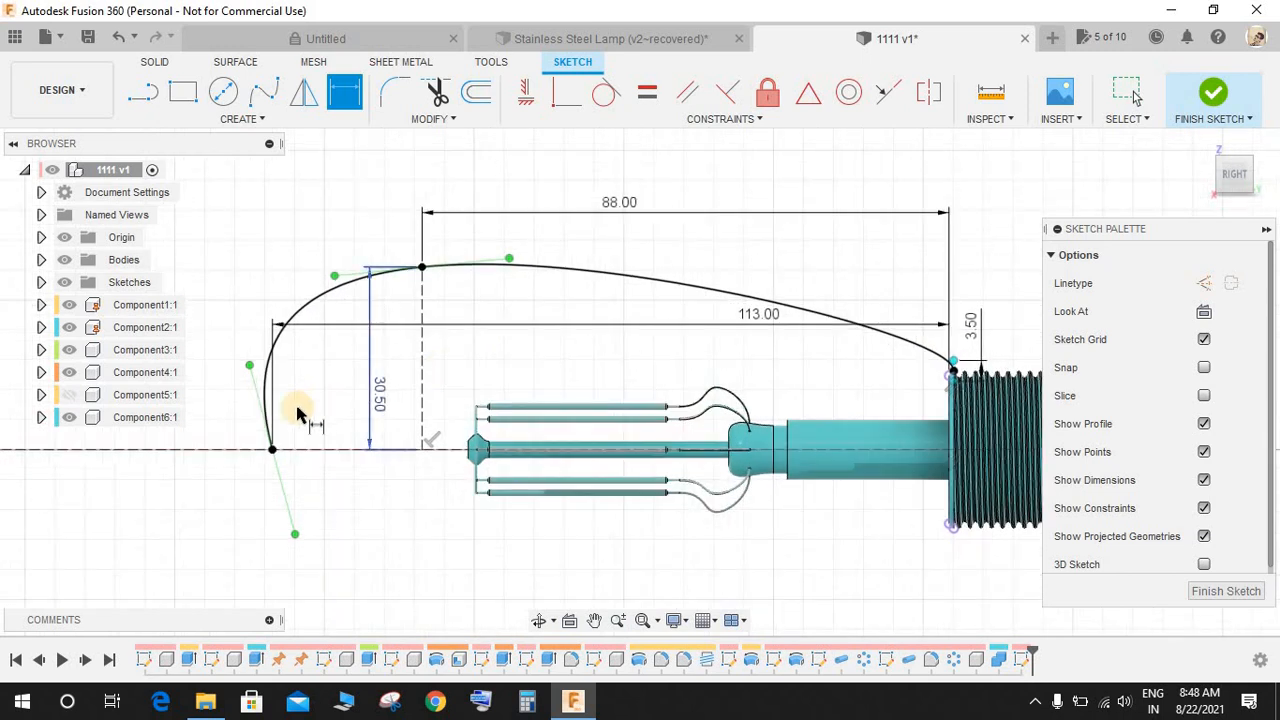
scroll(294, 417, up, 2)
key(Escape)
click(243, 388)
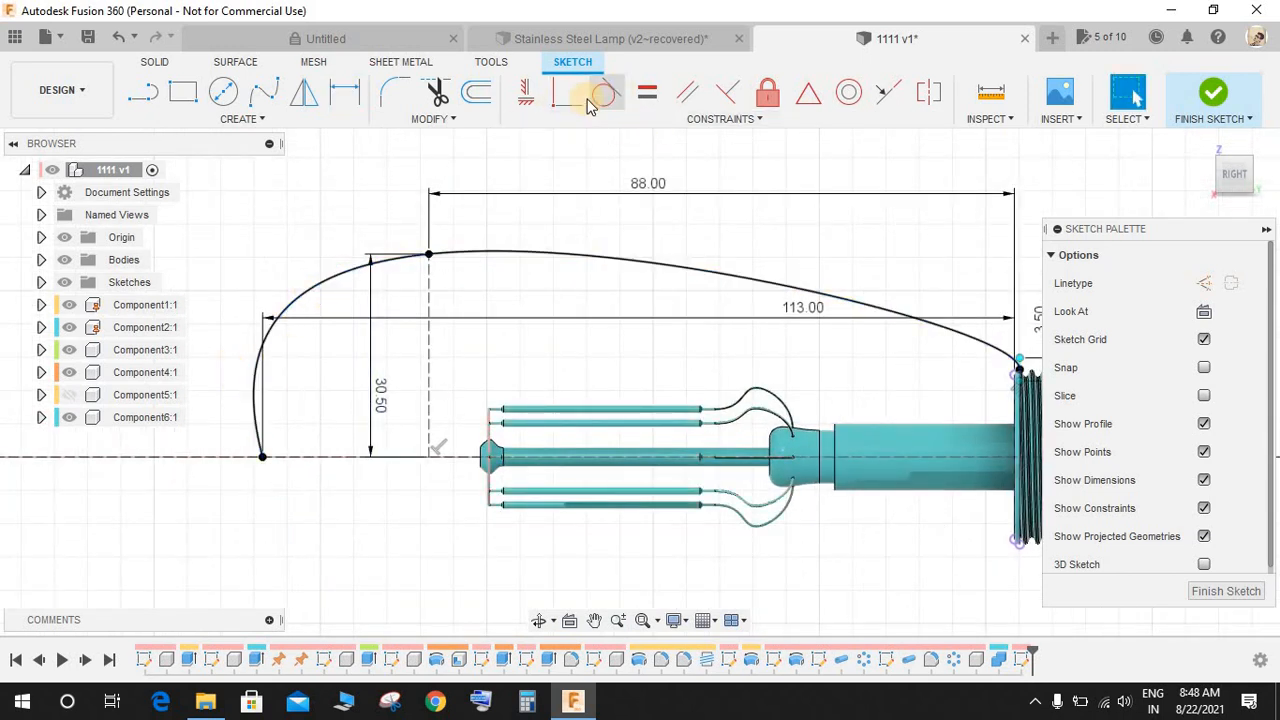
click(280, 303)
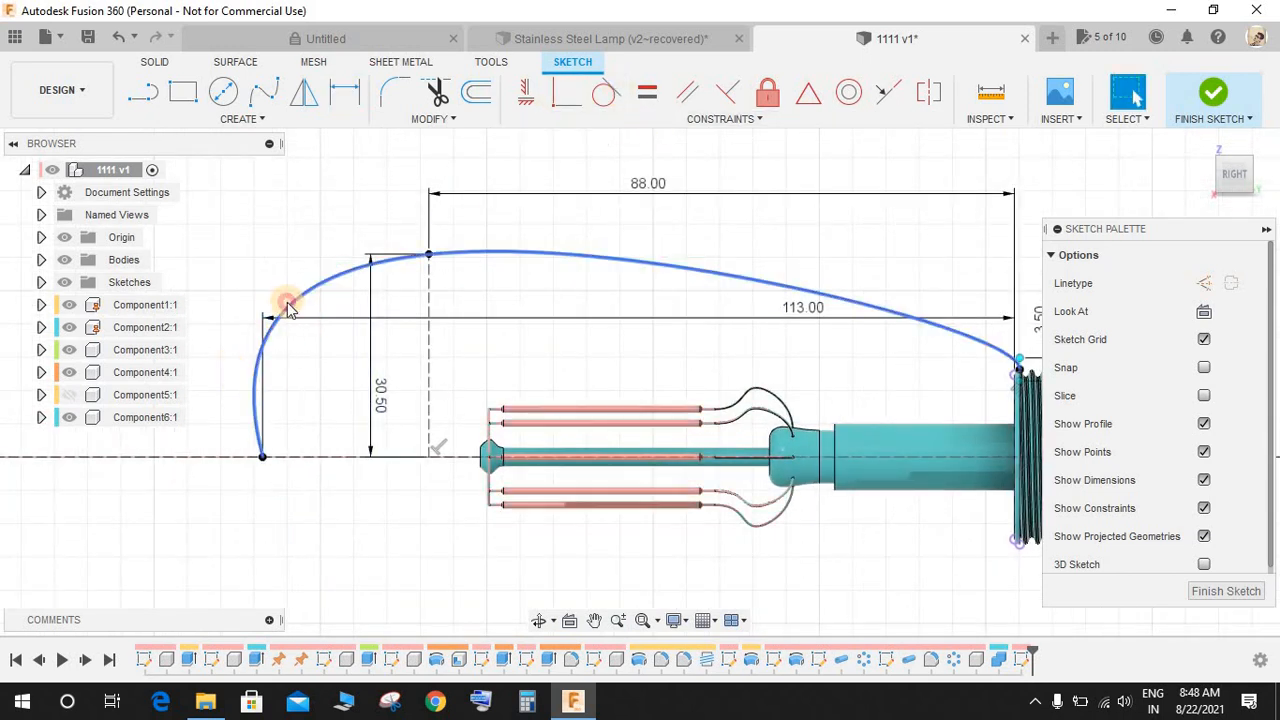
click(241, 400)
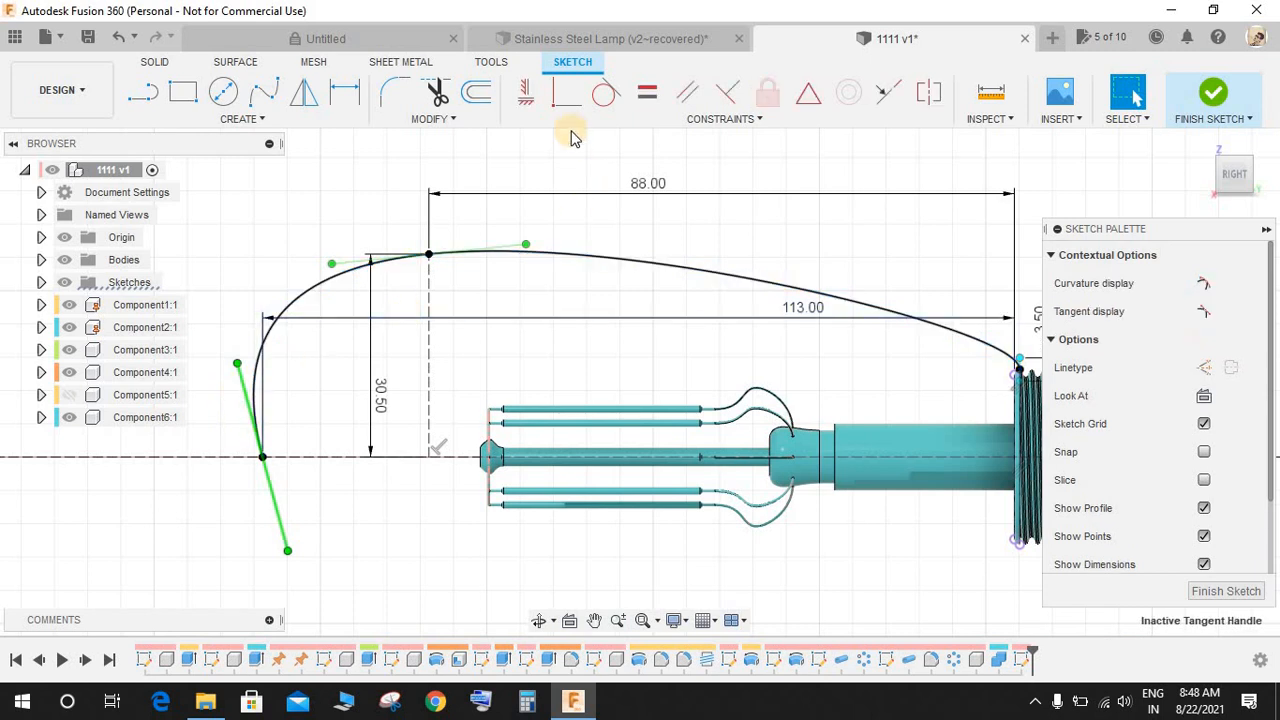
click(527, 98)
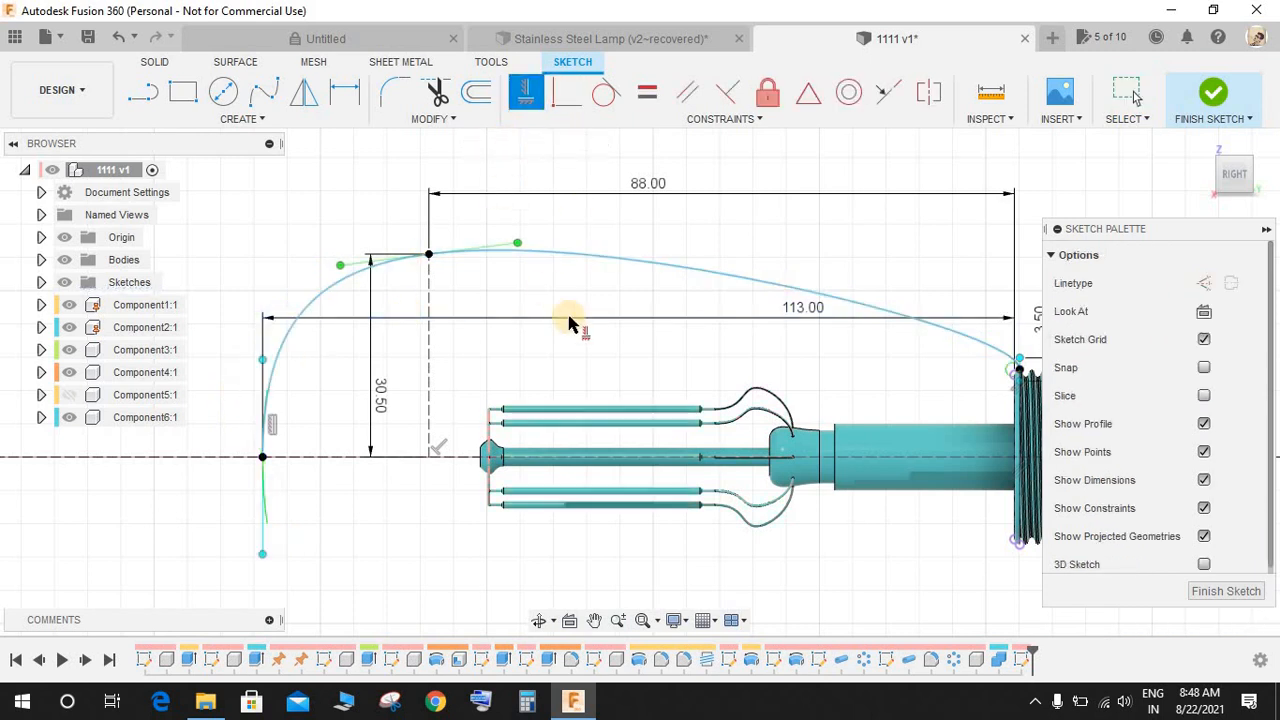
scroll(568, 323, down, 3)
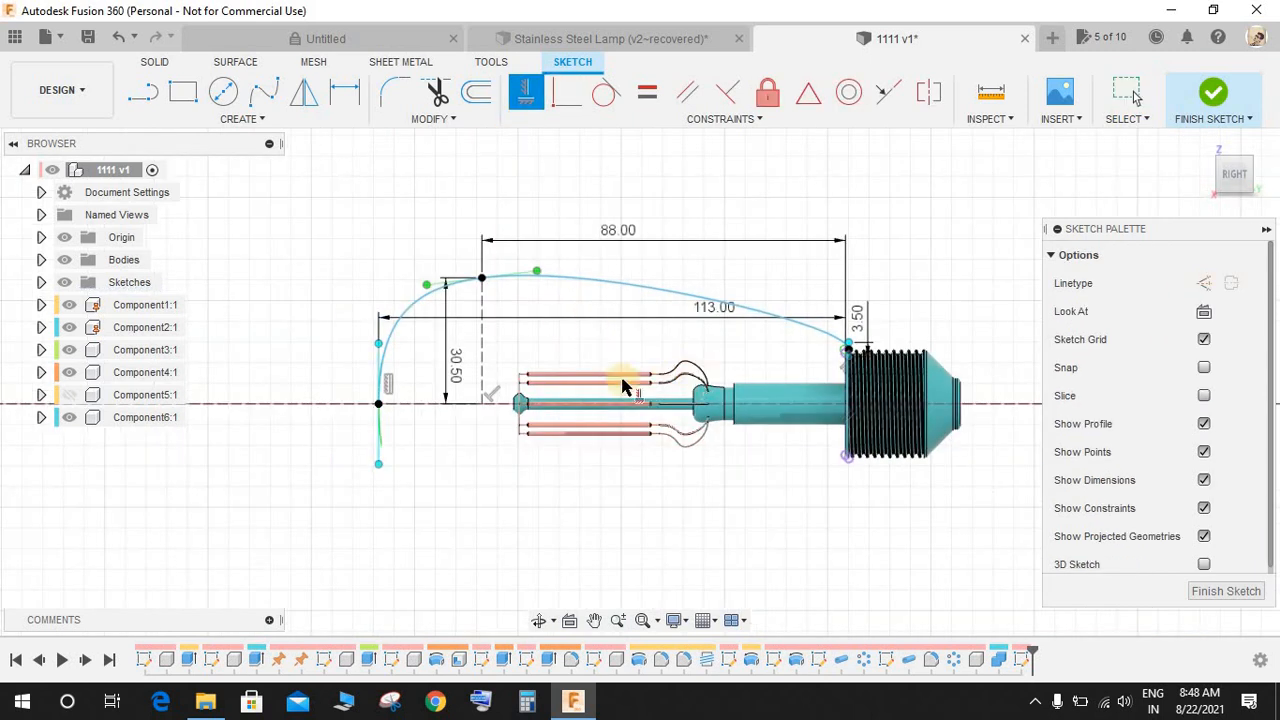
scroll(628, 309, up, 2)
key(Escape)
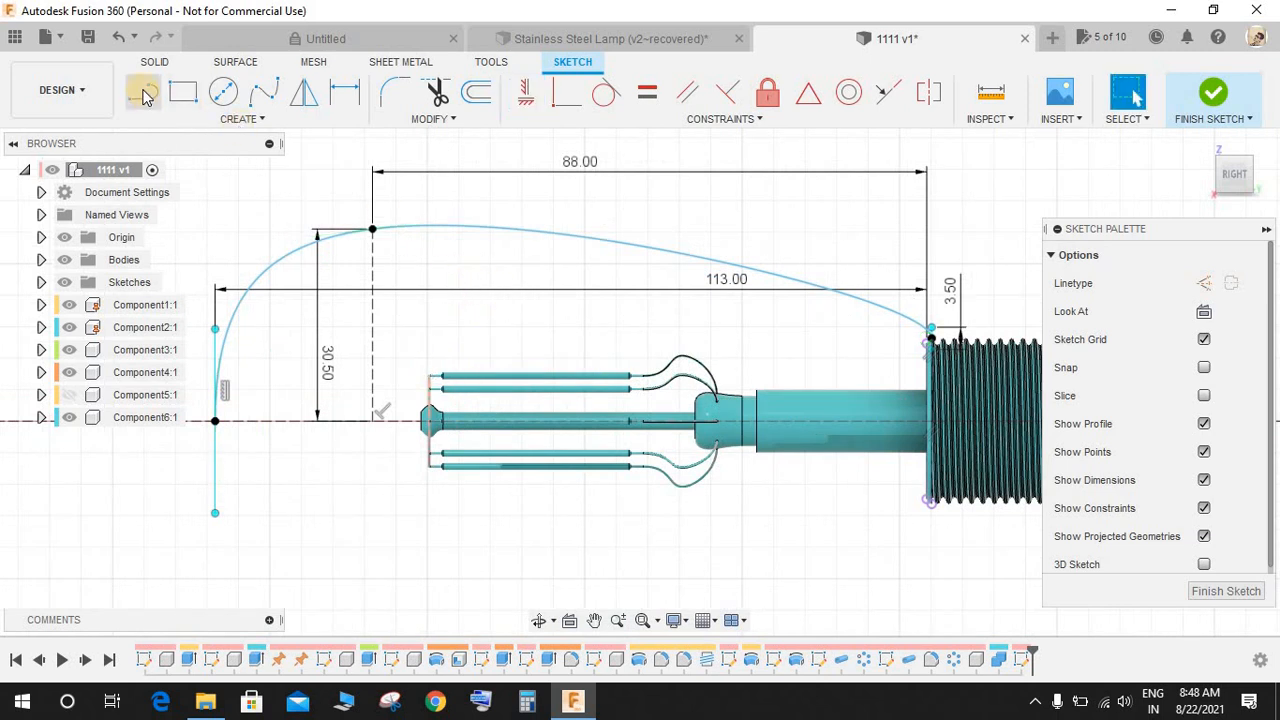
- Draw a solid line along the construction axis from the spline's end point to the ribbed section's near edge
click(145, 93)
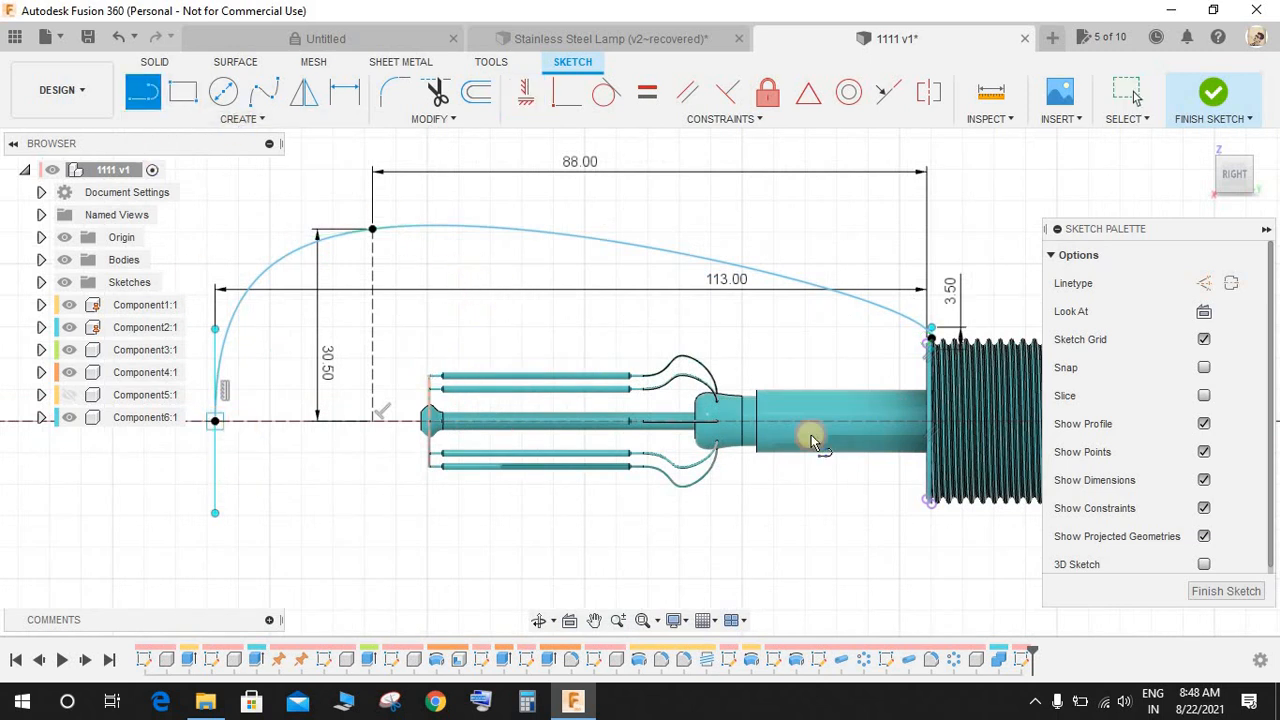
scroll(920, 416, up, 4)
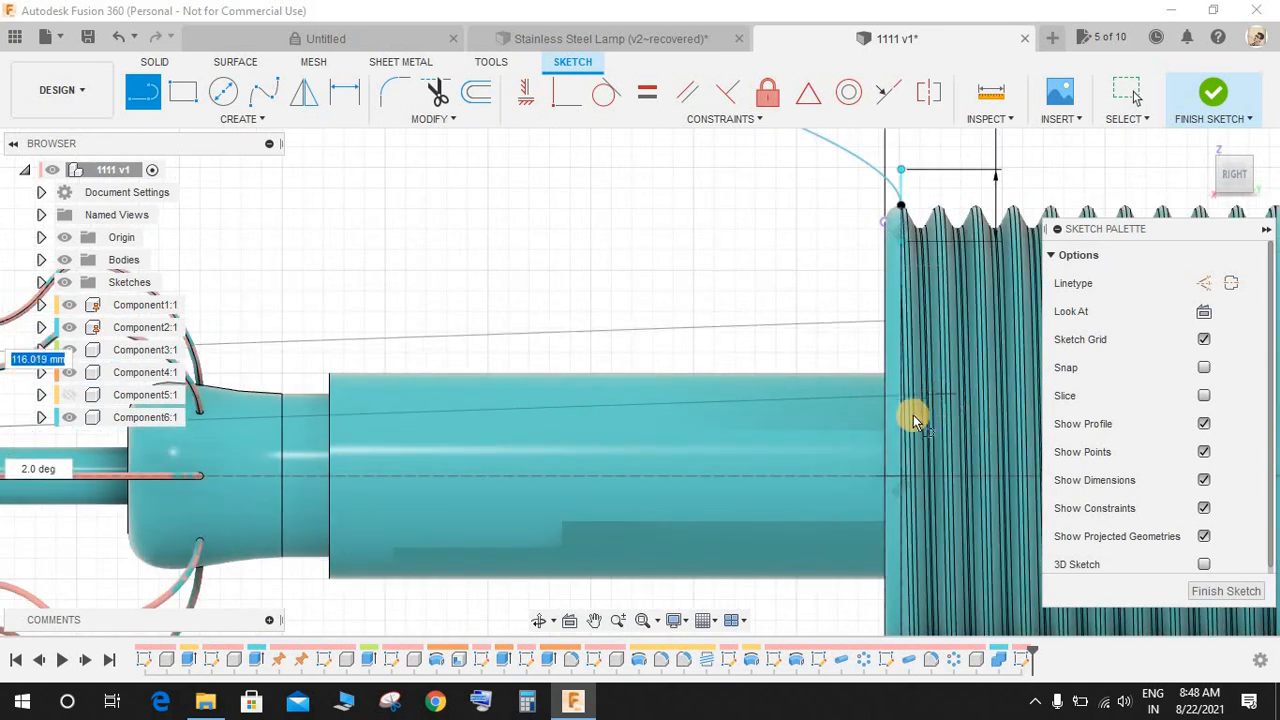
scroll(719, 417, down, 3)
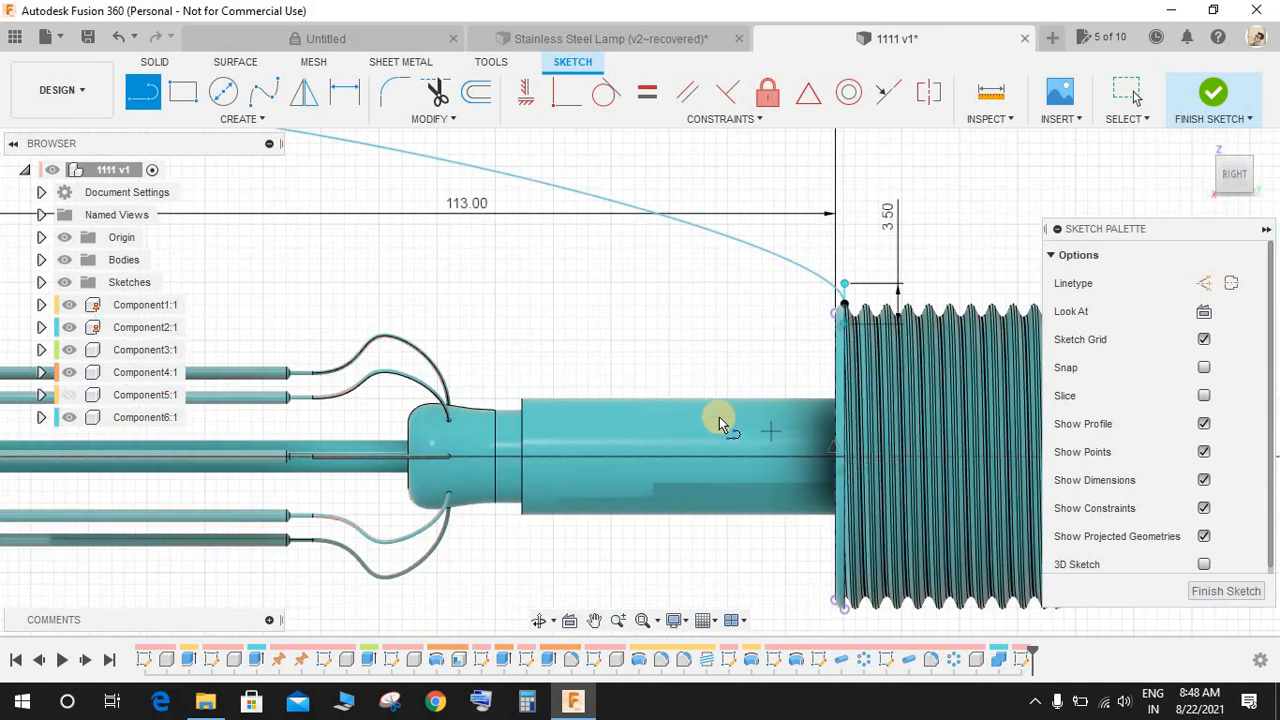
- Hide Component6, close the bulb profile with a vertical line from the spline's neck end to the axis, and finish the sketch
key(Escape)
scroll(690, 380, down, 5)
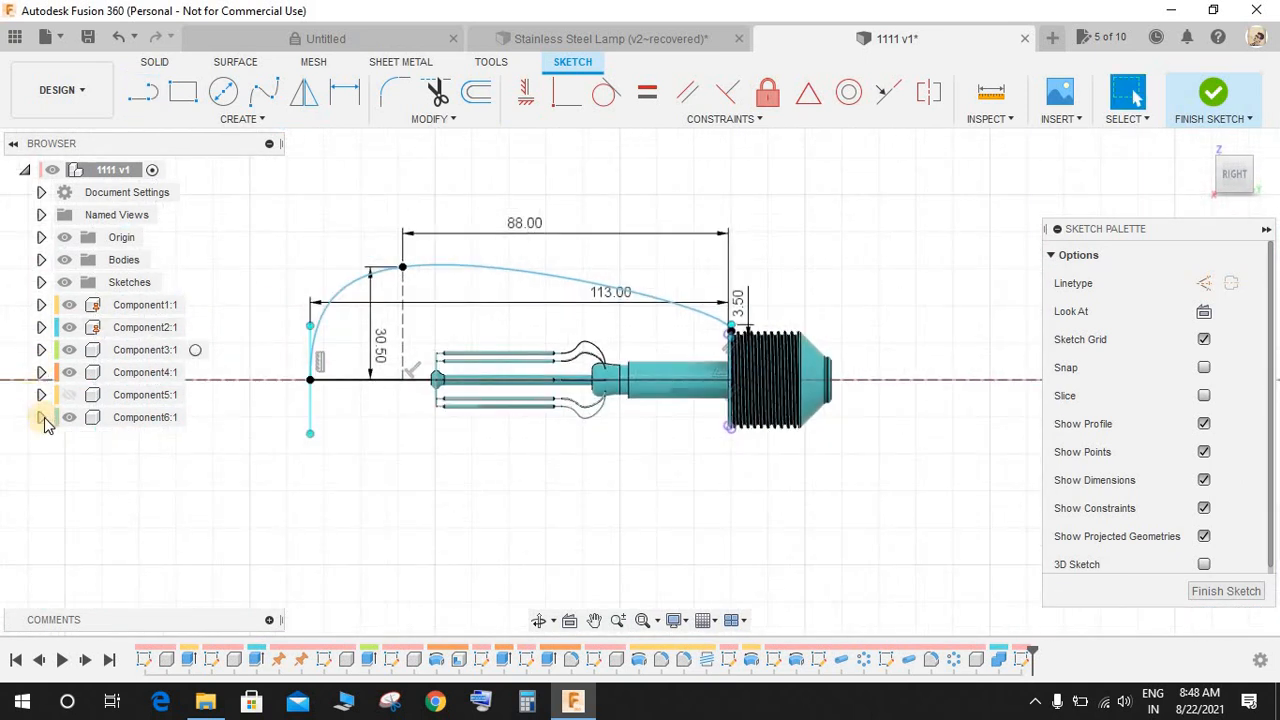
click(68, 419)
scroll(760, 335, up, 5)
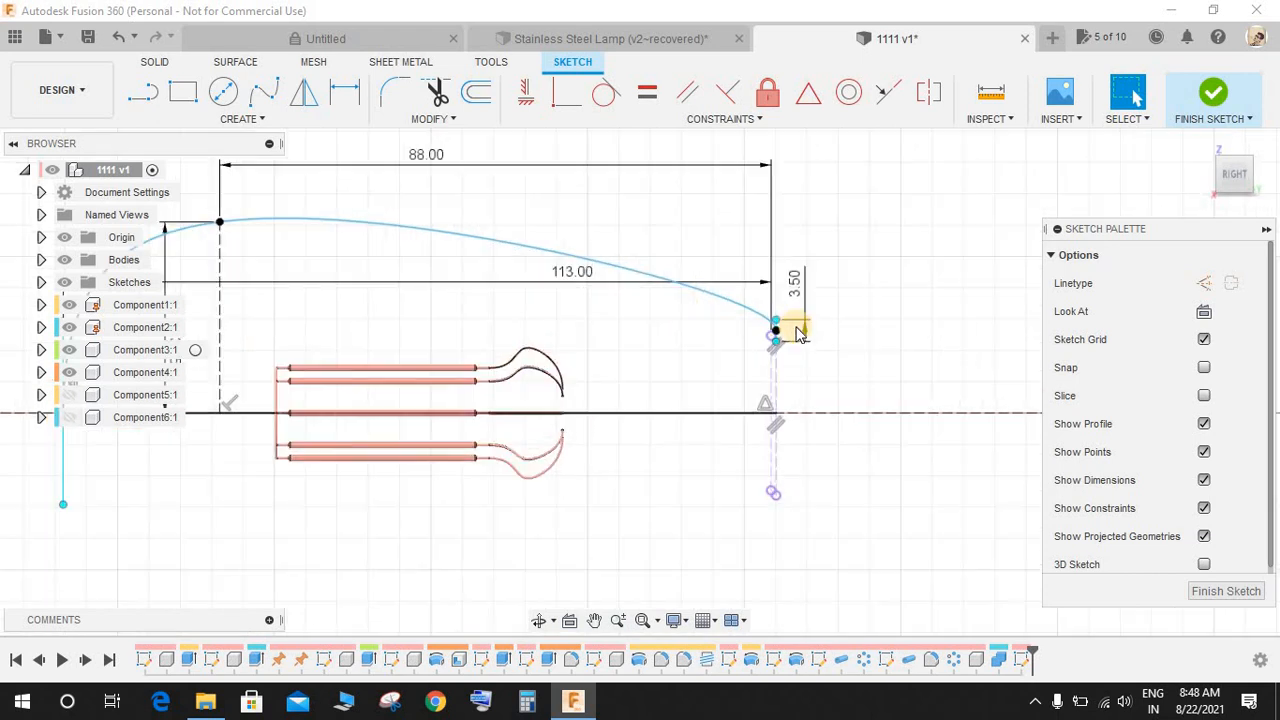
key(l)
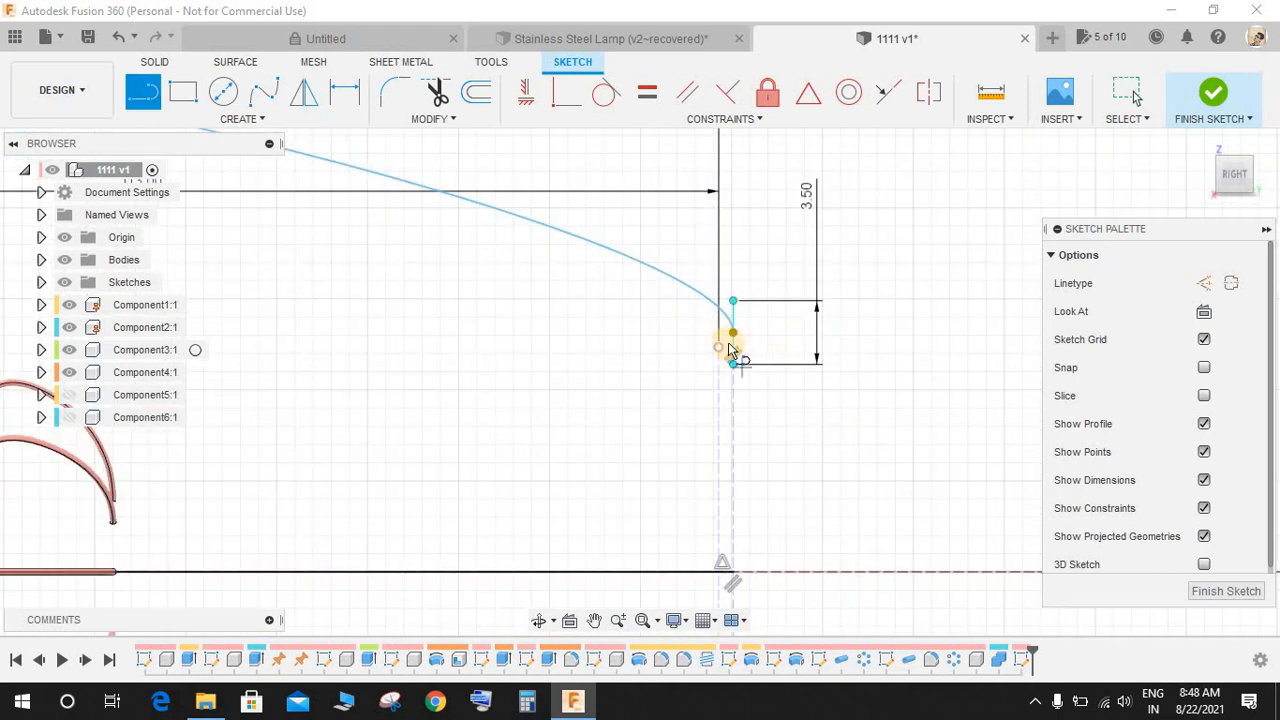
click(734, 336)
double_click(731, 572)
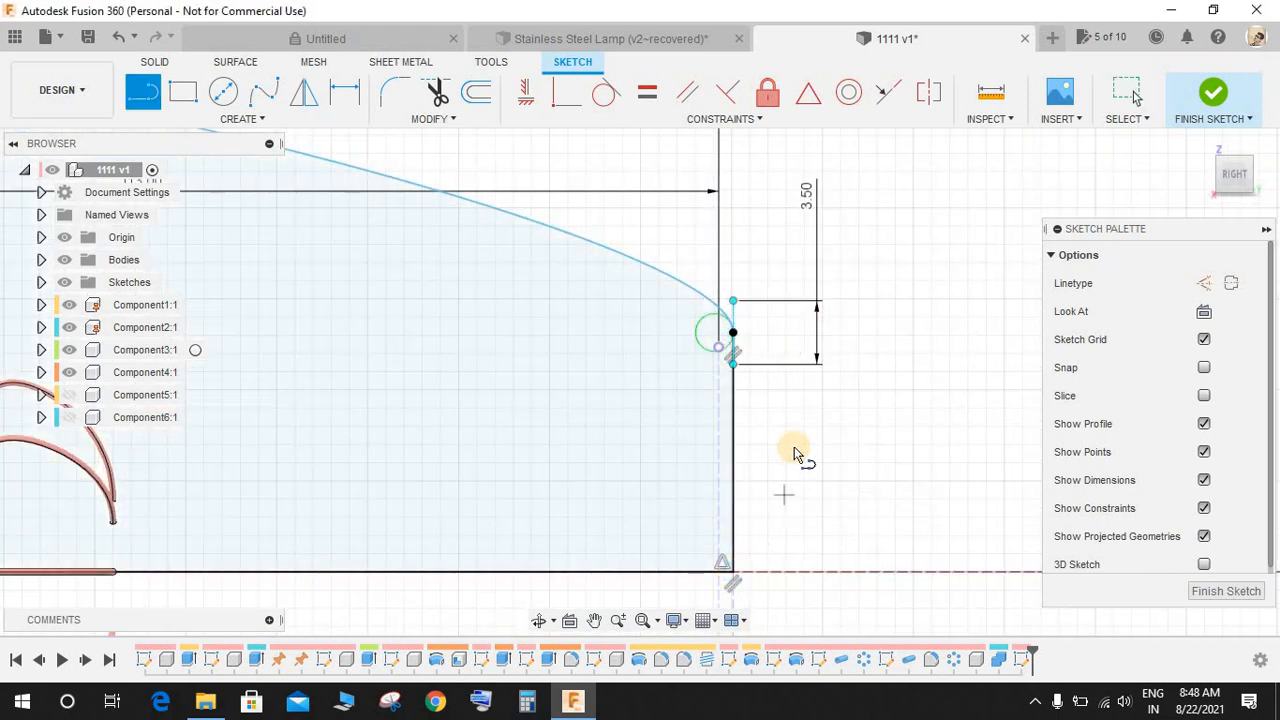
scroll(798, 448, down, 4)
scroll(712, 476, down, 5)
click(1213, 94)
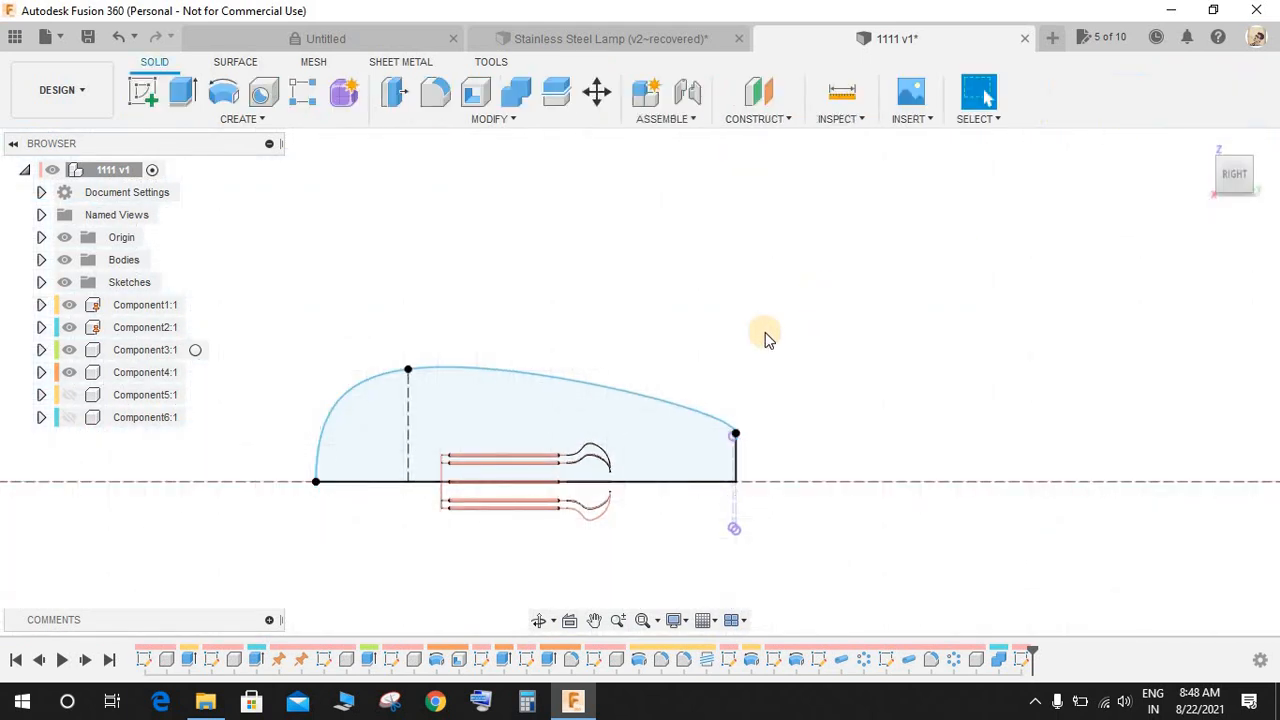
- Show Component6 and revolve the closed bulb profile 360° about the construction axis as a new component
click(69, 417)
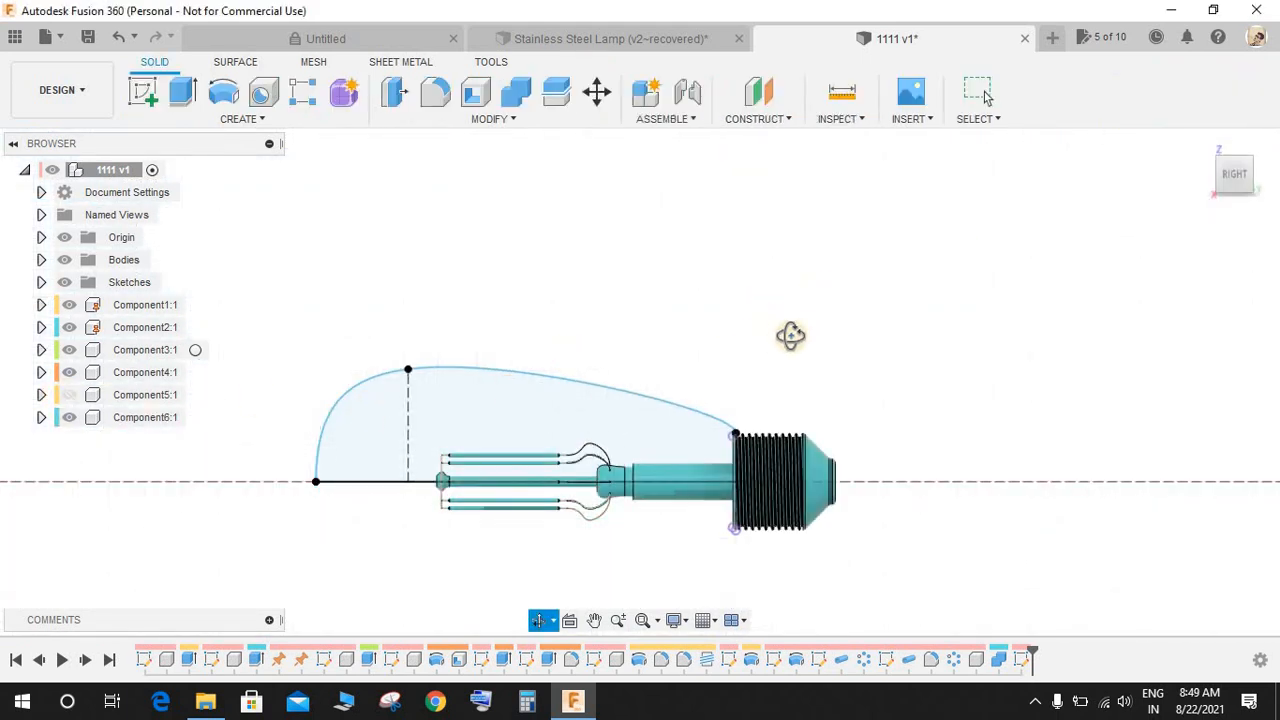
shift+middle_drag(789, 334, 628, 556)
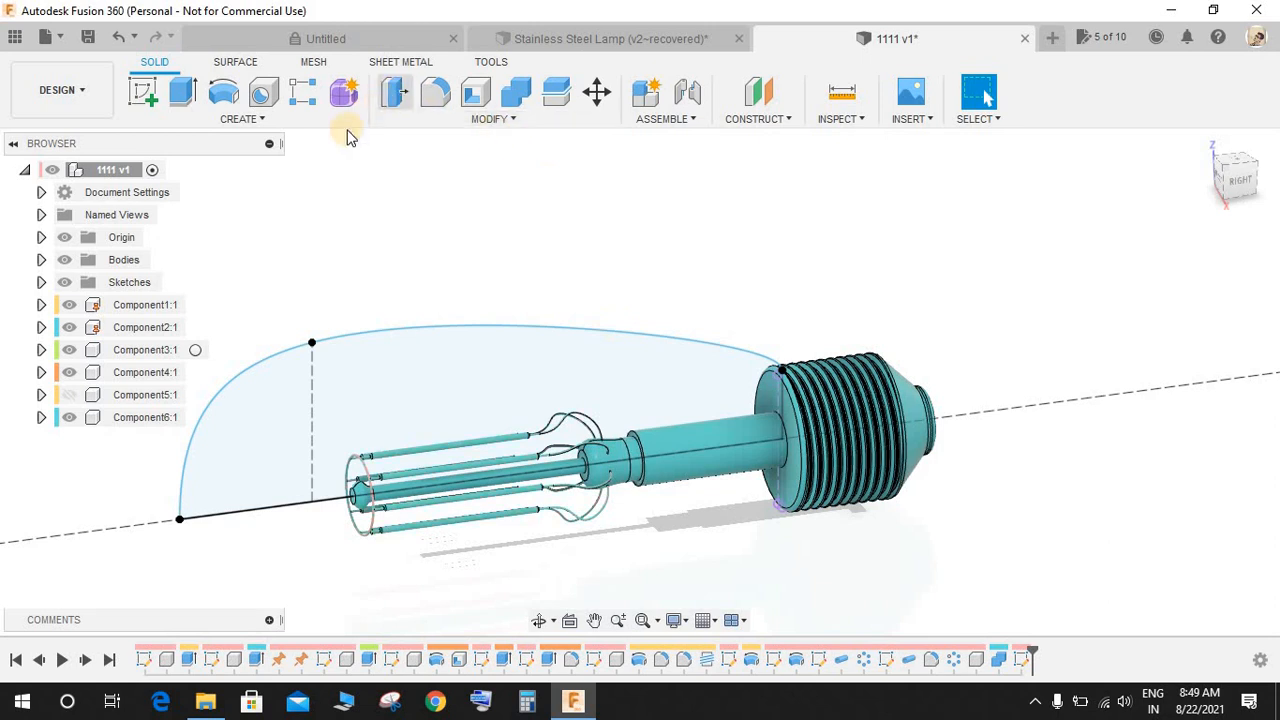
click(224, 104)
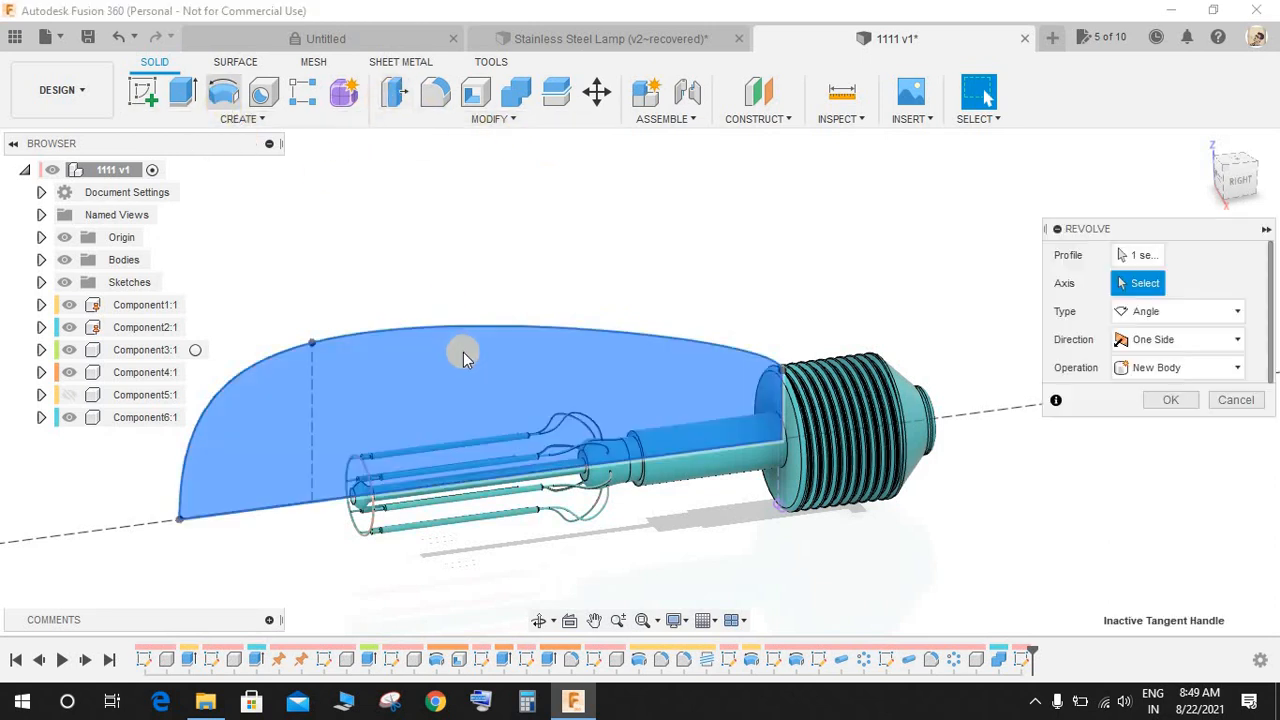
click(160, 524)
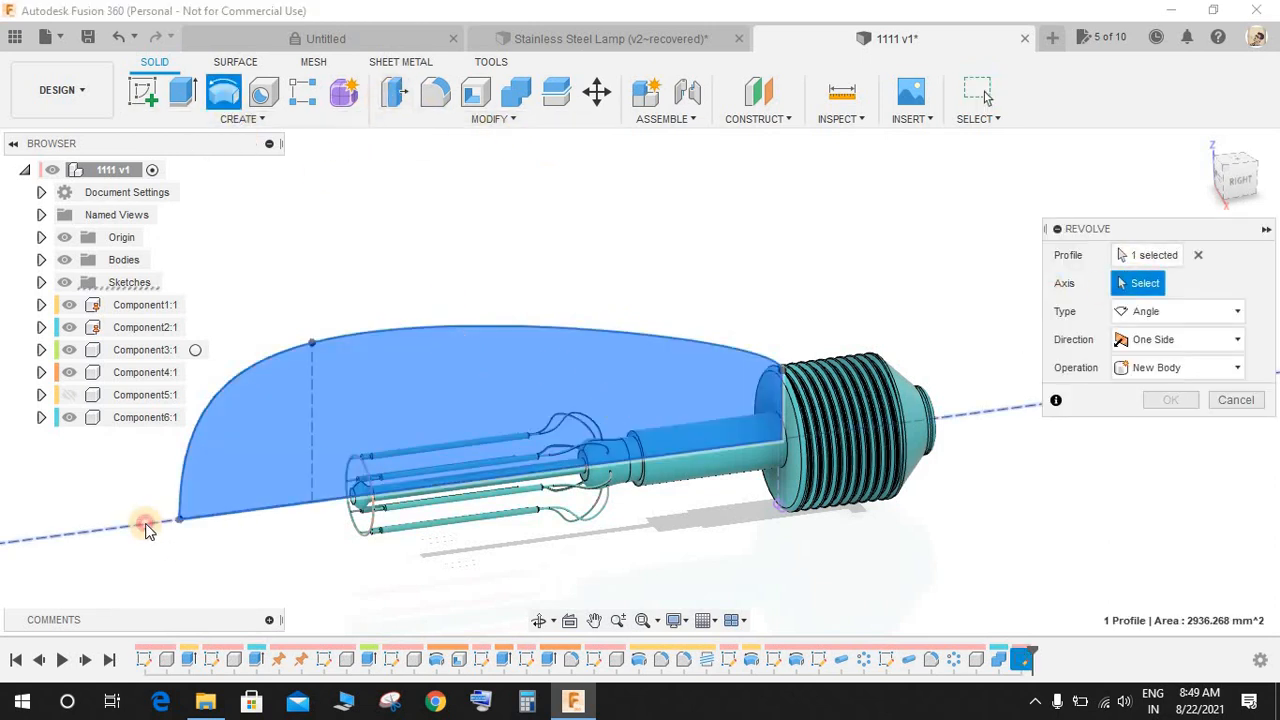
click(1169, 396)
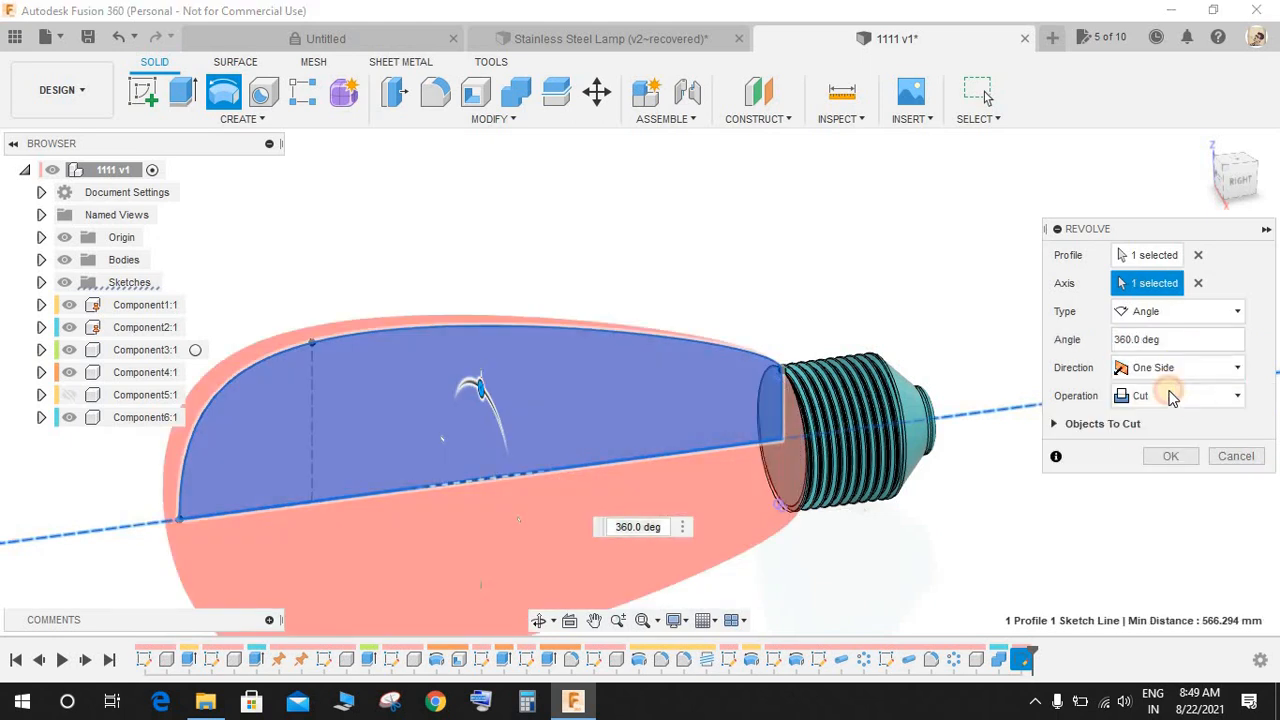
click(1176, 391)
click(1169, 503)
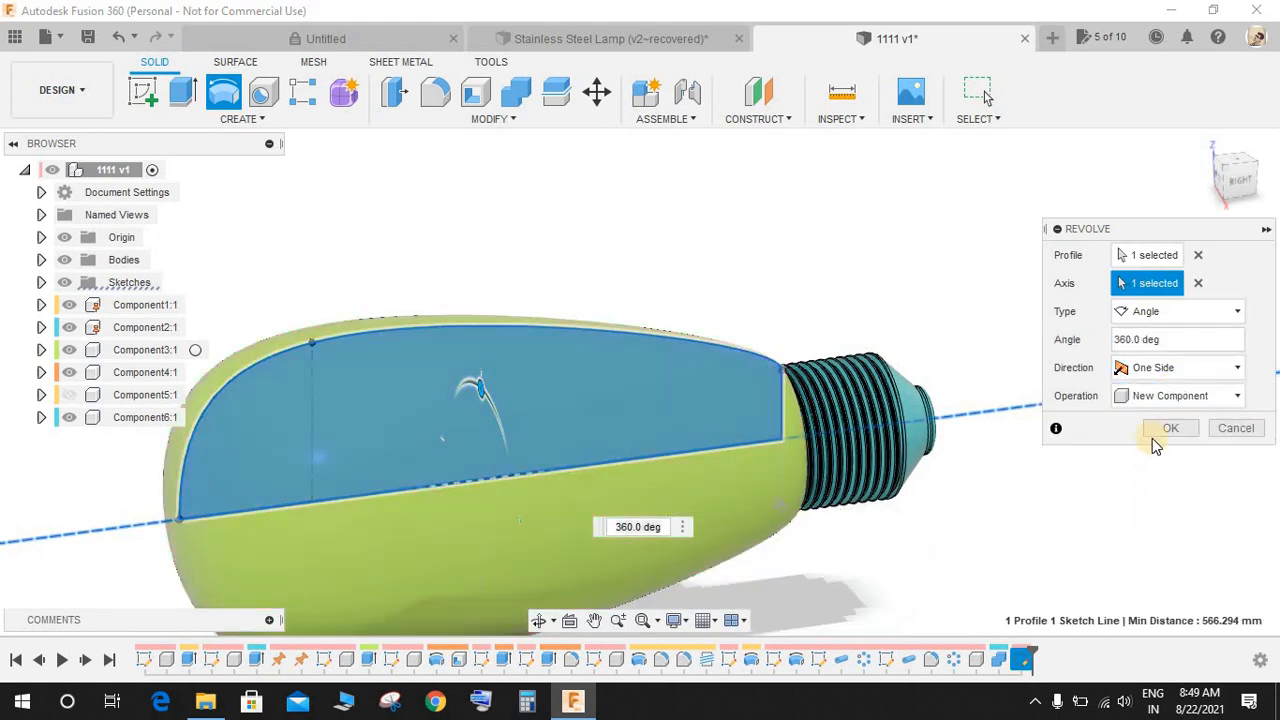
click(1166, 428)
- Lower the opacity of the revolved bulb, Component7, to an almost fully transparent level
shift+middle_drag(923, 317, 228, 422)
mouse_move(736, 283)
shift+middle_down()
mouse_move(283, 434)
mouse_move(220, 436)
shift+middle_up()
click(112, 440)
right_click(112, 440)
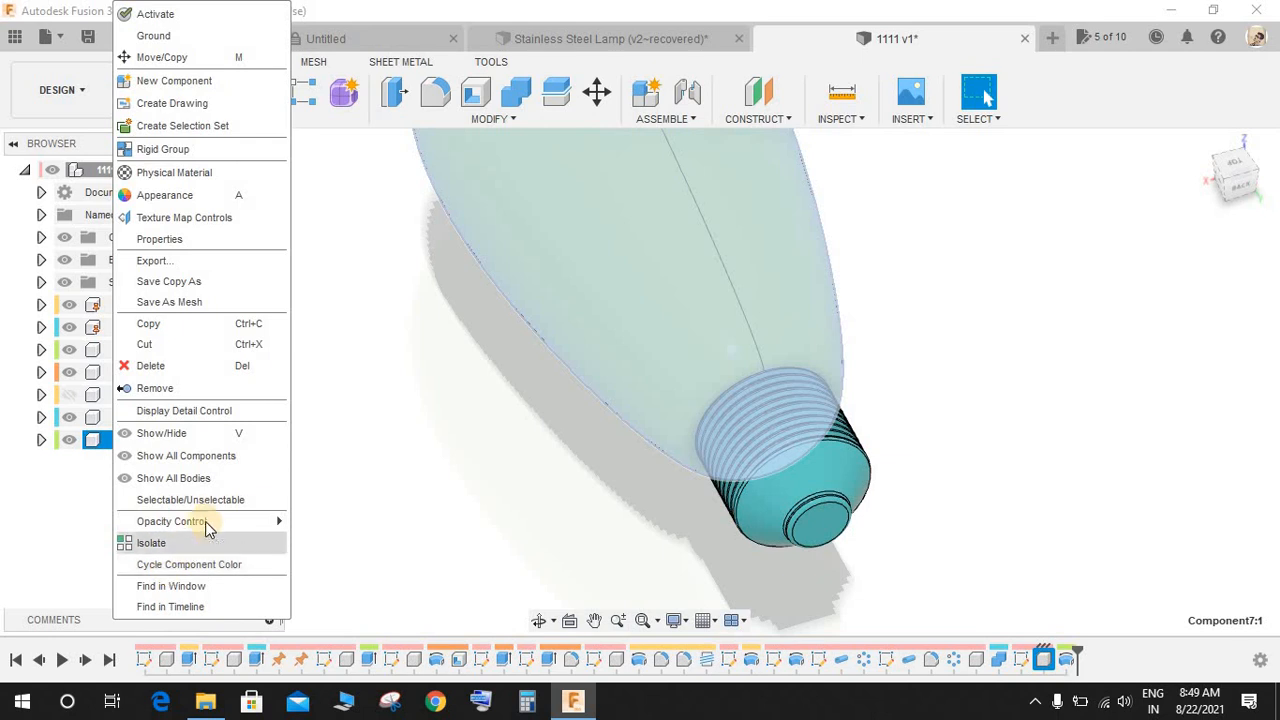
mouse_move(206, 521)
click(318, 521)
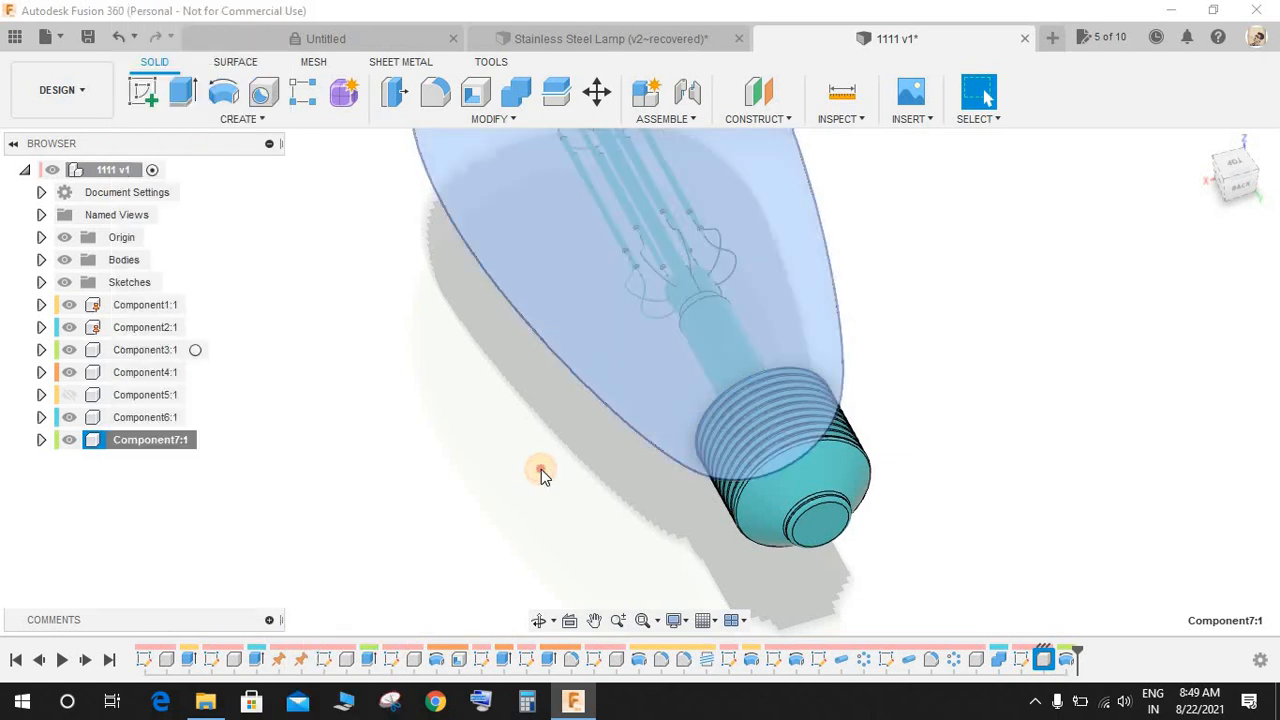
shift+middle_drag(543, 471, 686, 409)
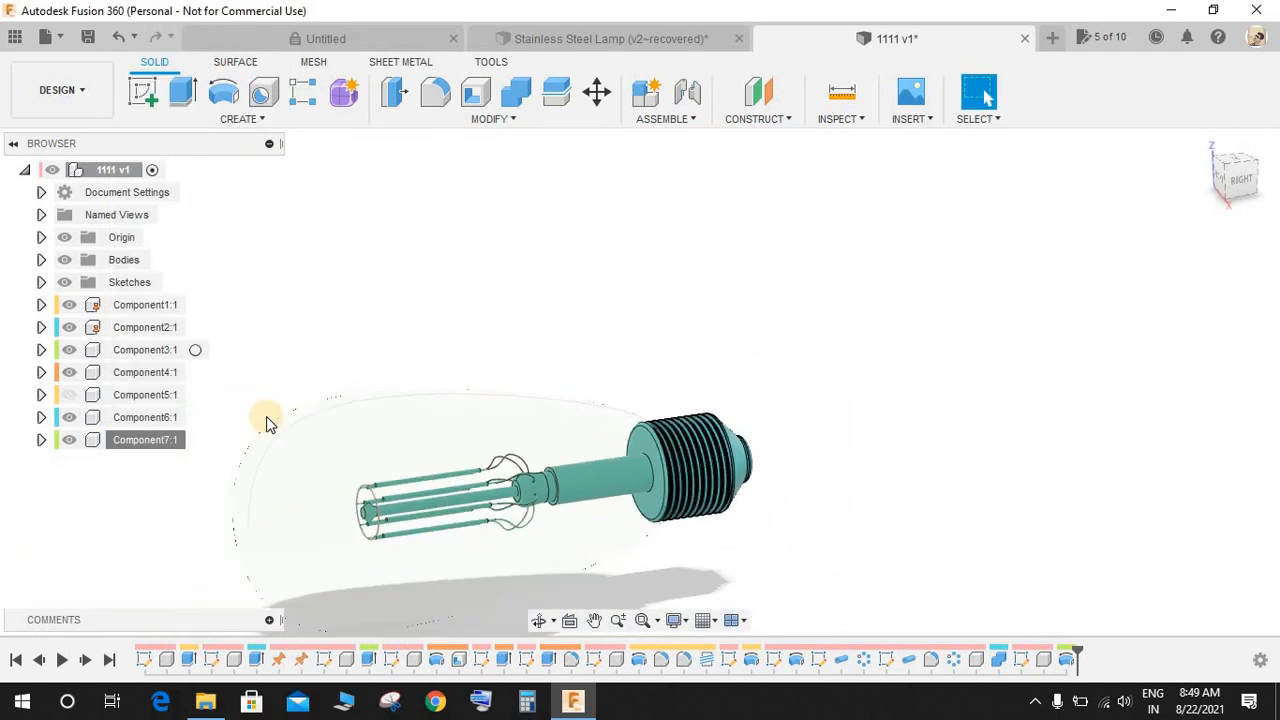
- Raise the opacity of Component7 to a semi-transparent level
right_click(145, 443)
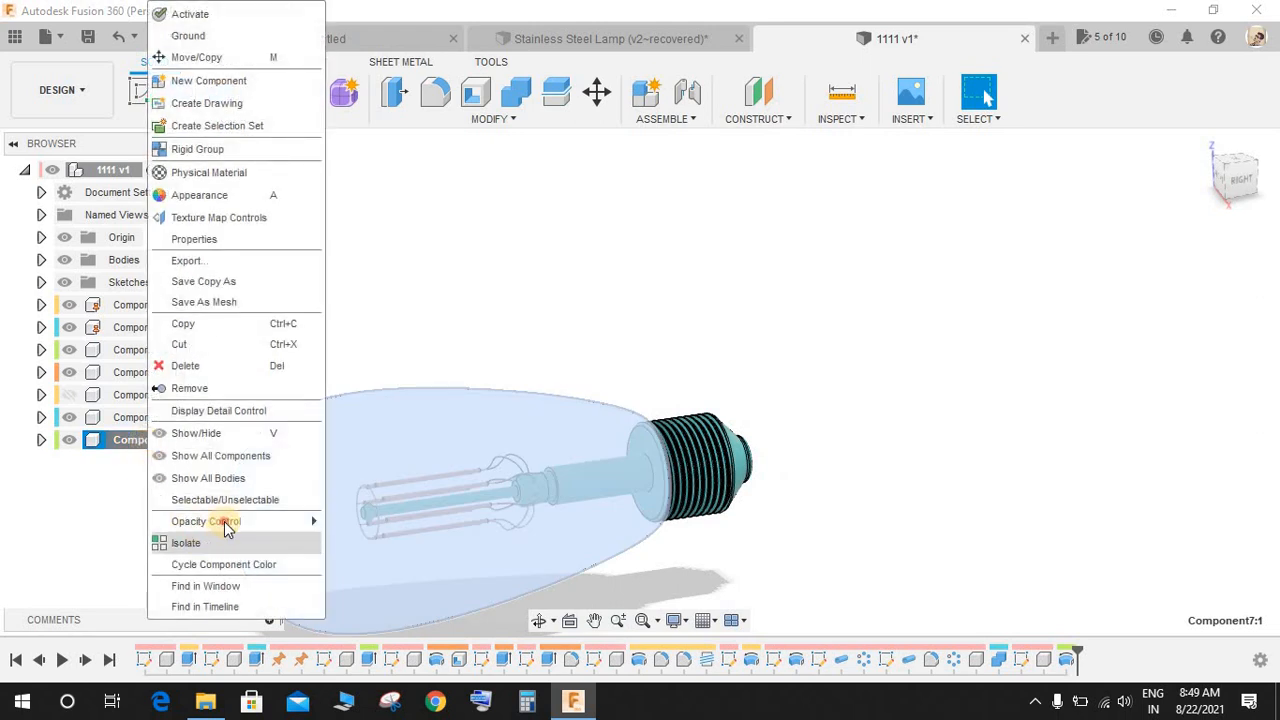
mouse_move(223, 521)
click(365, 646)
shift+middle_drag(797, 409, 751, 400)
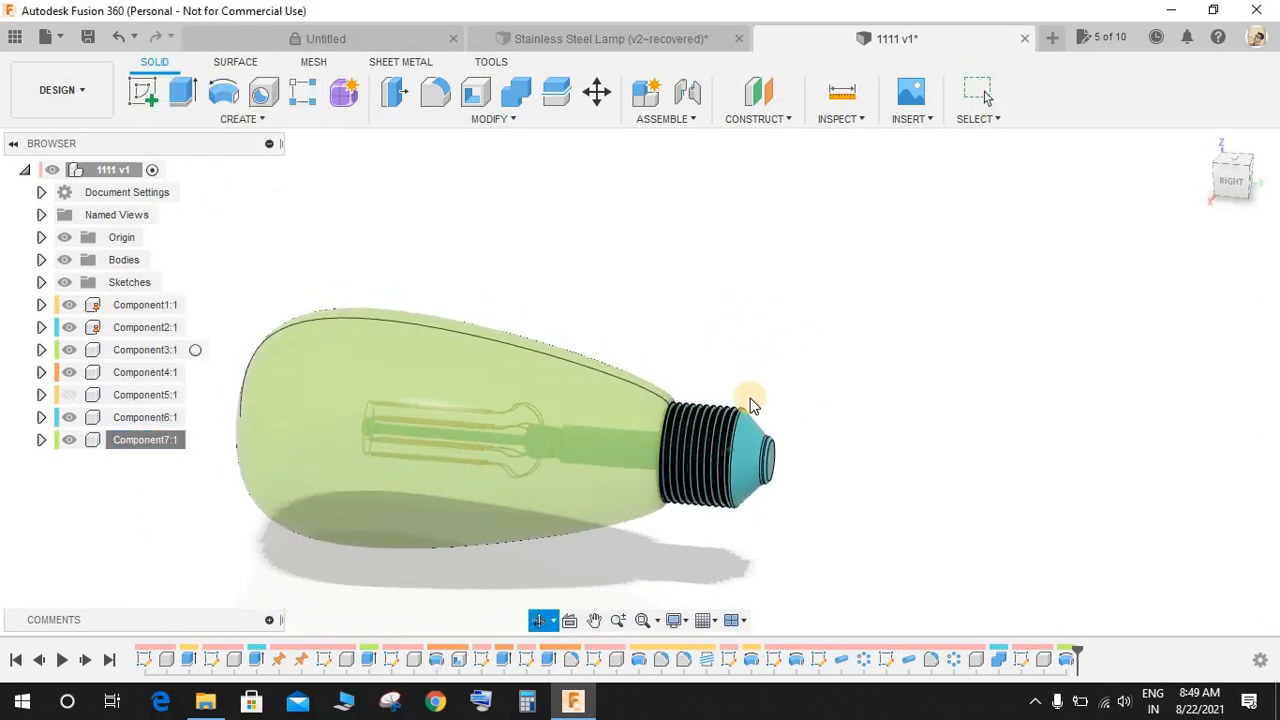
key(Escape)
- Hide Component6 and shell the whole bulb body inward with a thickness of 1 mm
click(69, 417)
shift+middle_drag(689, 363, 670, 358)
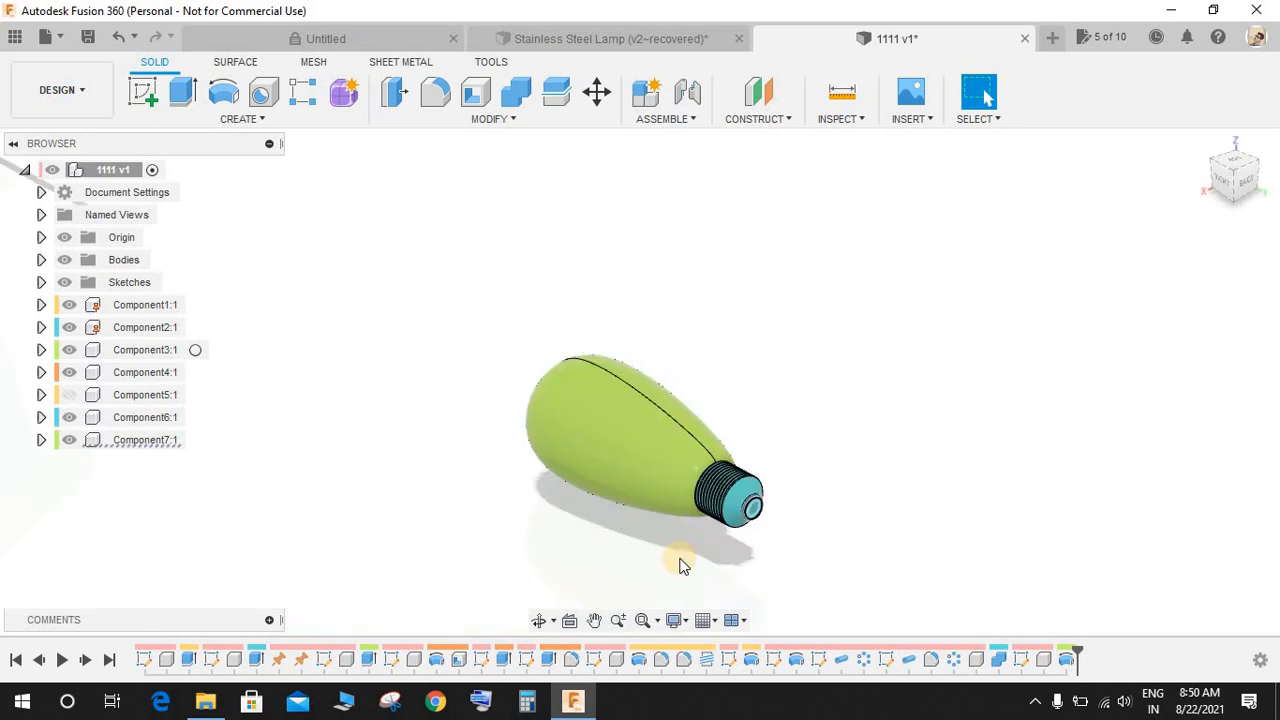
scroll(680, 560, up, 4)
click(777, 456)
click(68, 420)
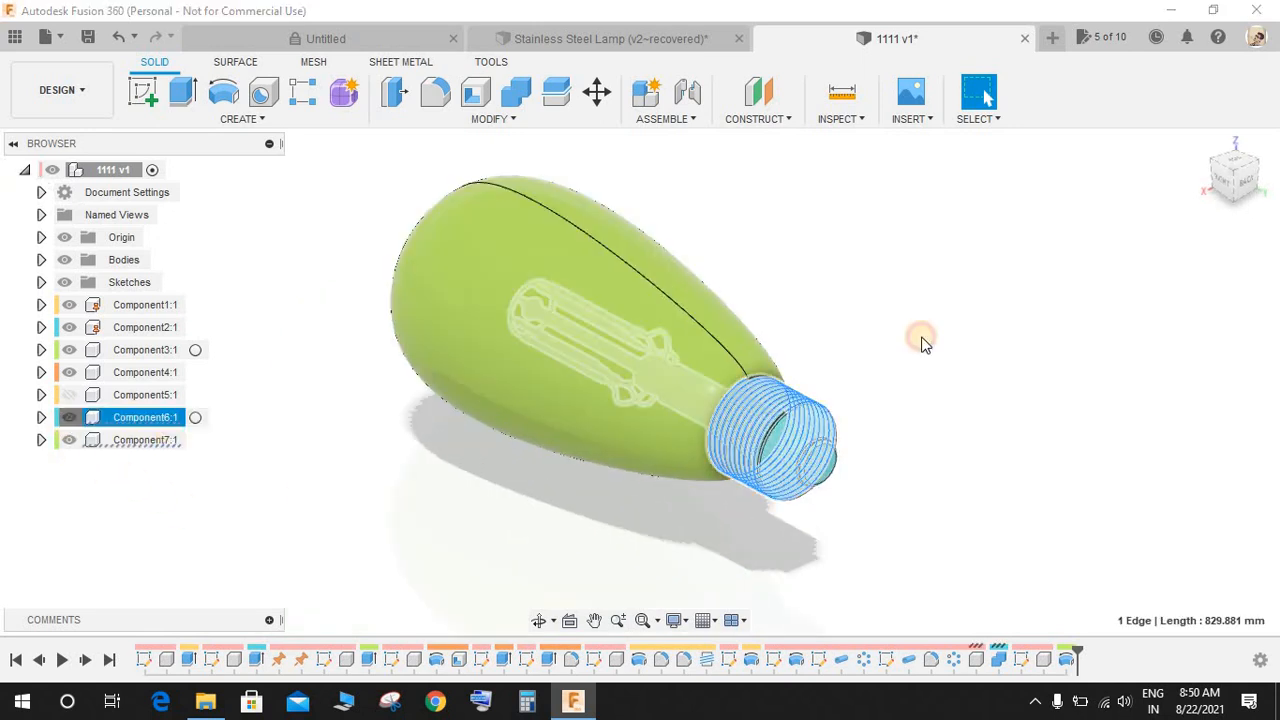
click(472, 91)
click(759, 427)
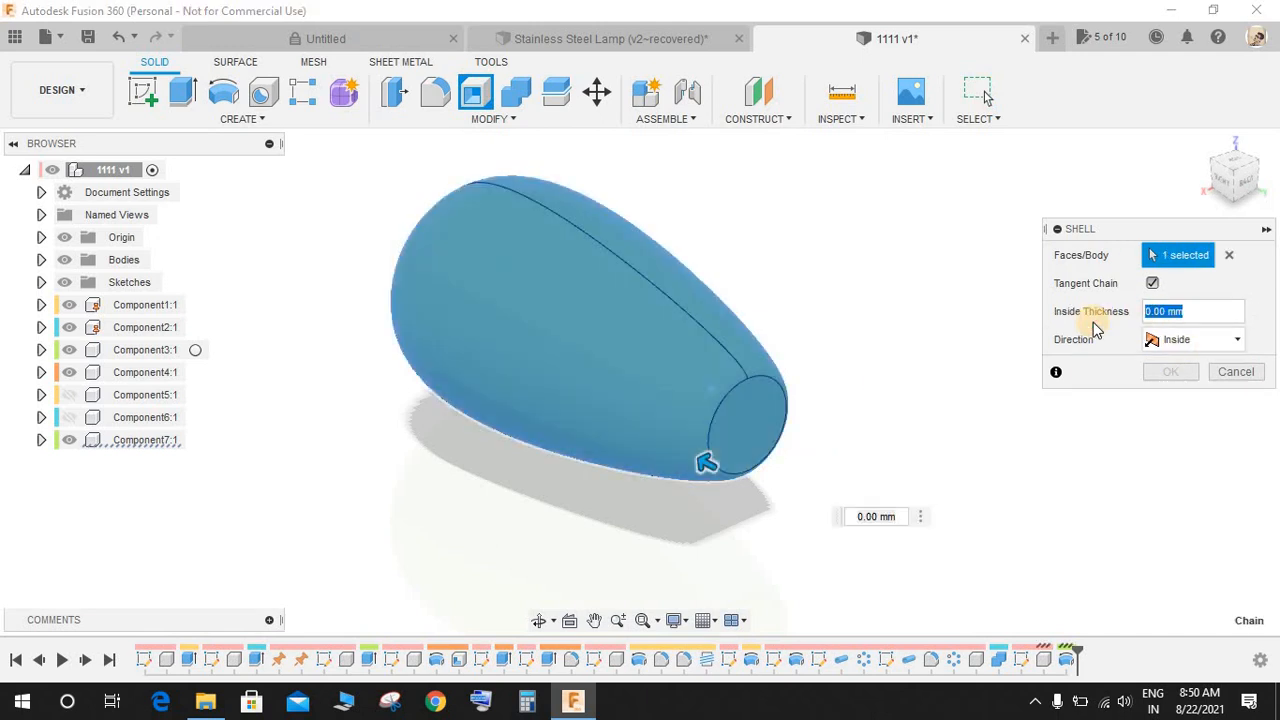
text(0.5)
click(1151, 374)
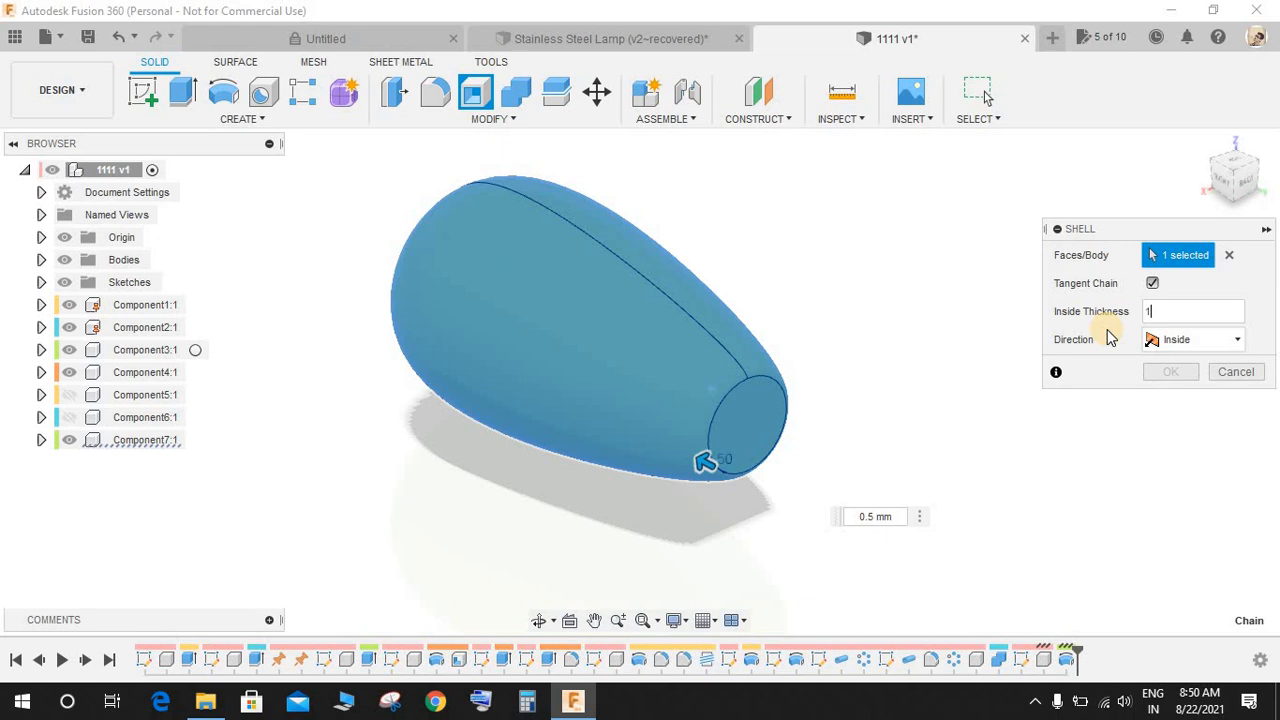
click(1167, 380)
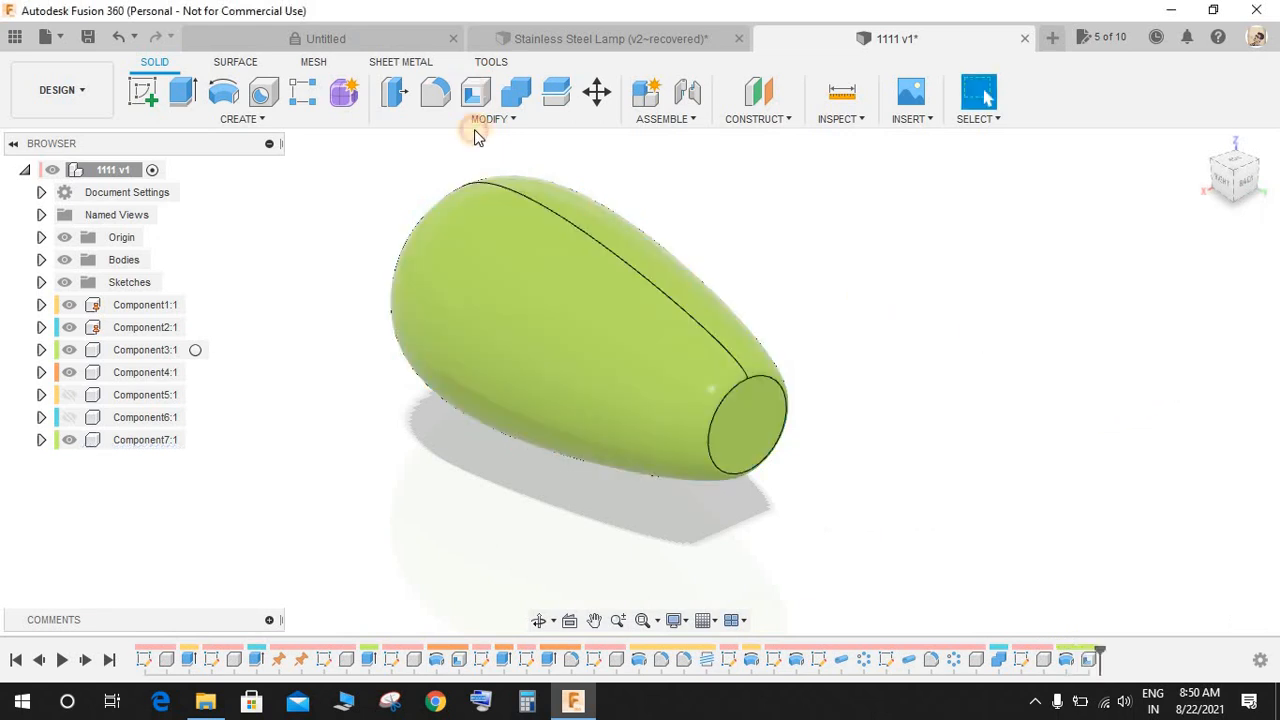
- Extrude-cut the bulb's flat neck face about 5.65 mm inward to open the hollow body
click(394, 97)
click(181, 93)
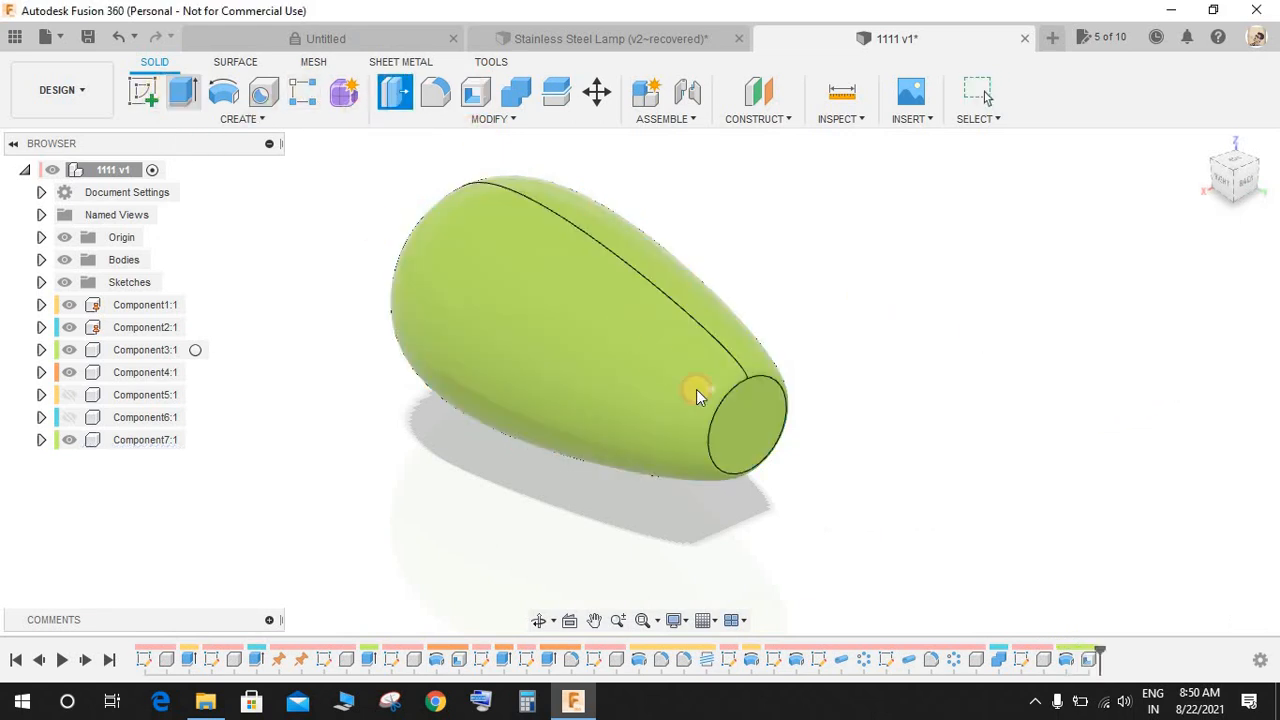
click(768, 434)
drag(776, 439, 735, 417)
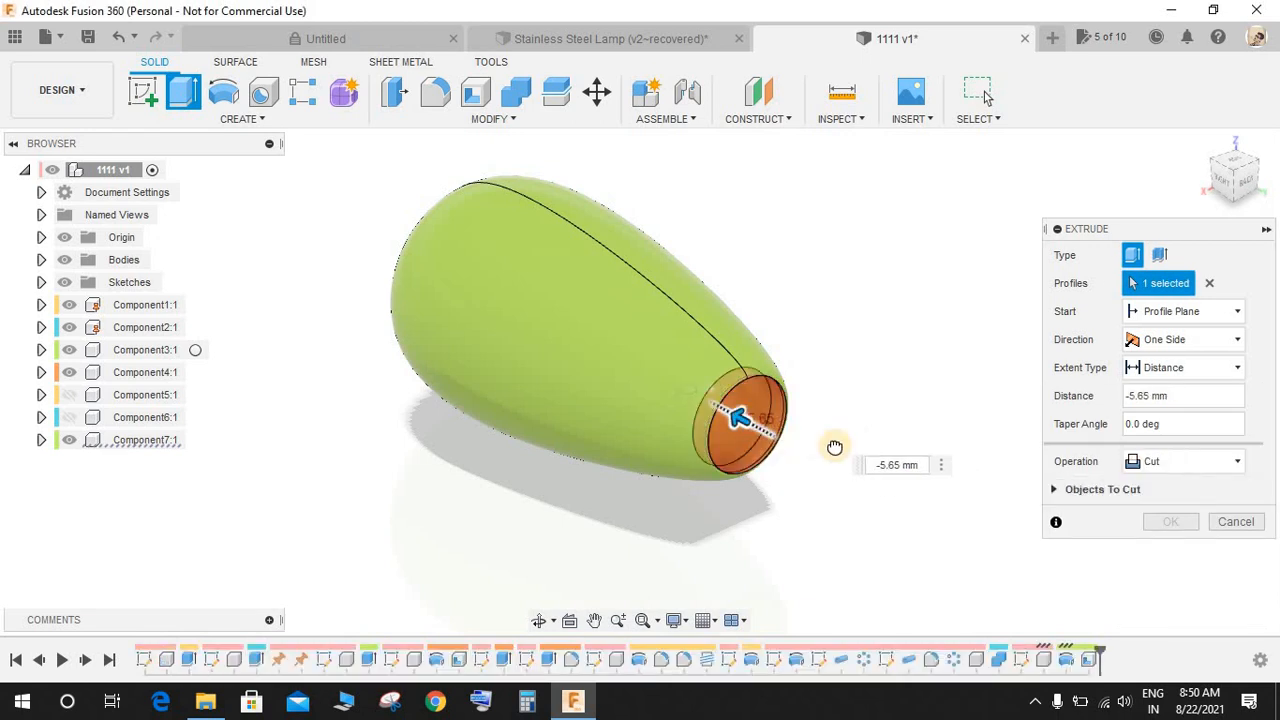
click(1160, 526)
shift+middle_drag(866, 366, 905, 372)
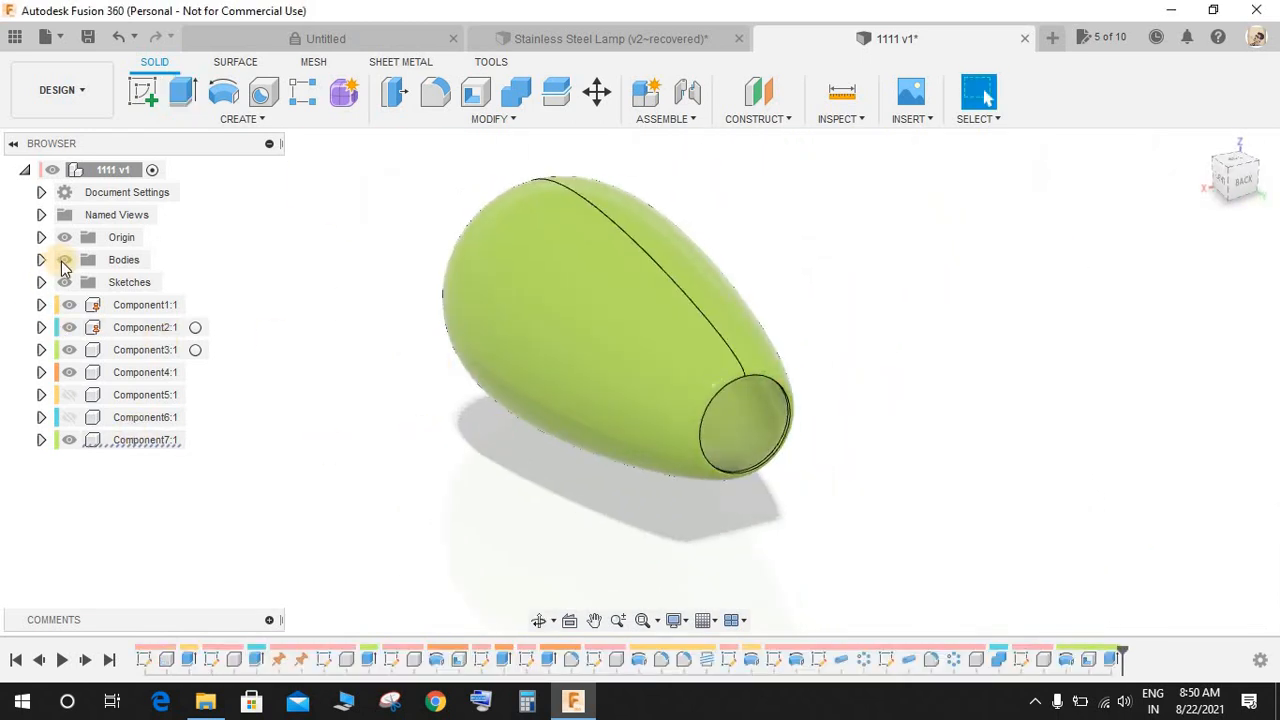
- Hide the root-level bodies and display Component6 and Component7 together
click(69, 440)
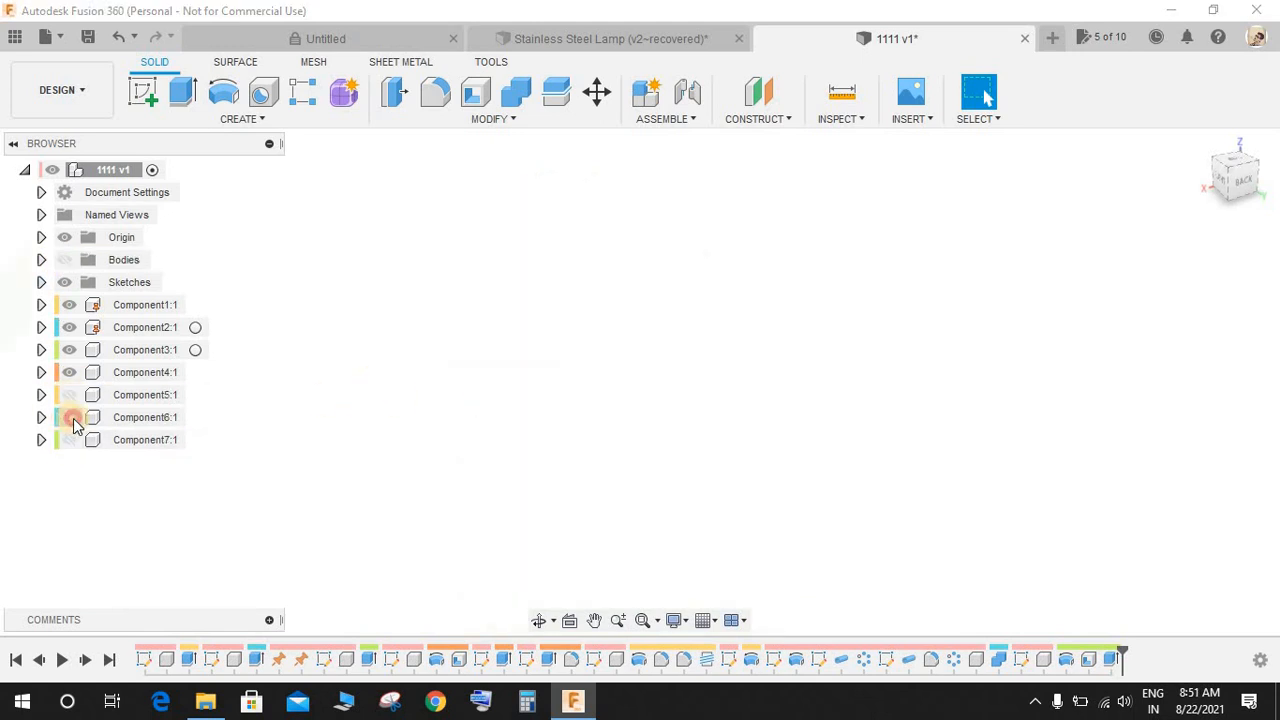
click(69, 417)
shift+middle_drag(514, 429, 429, 354)
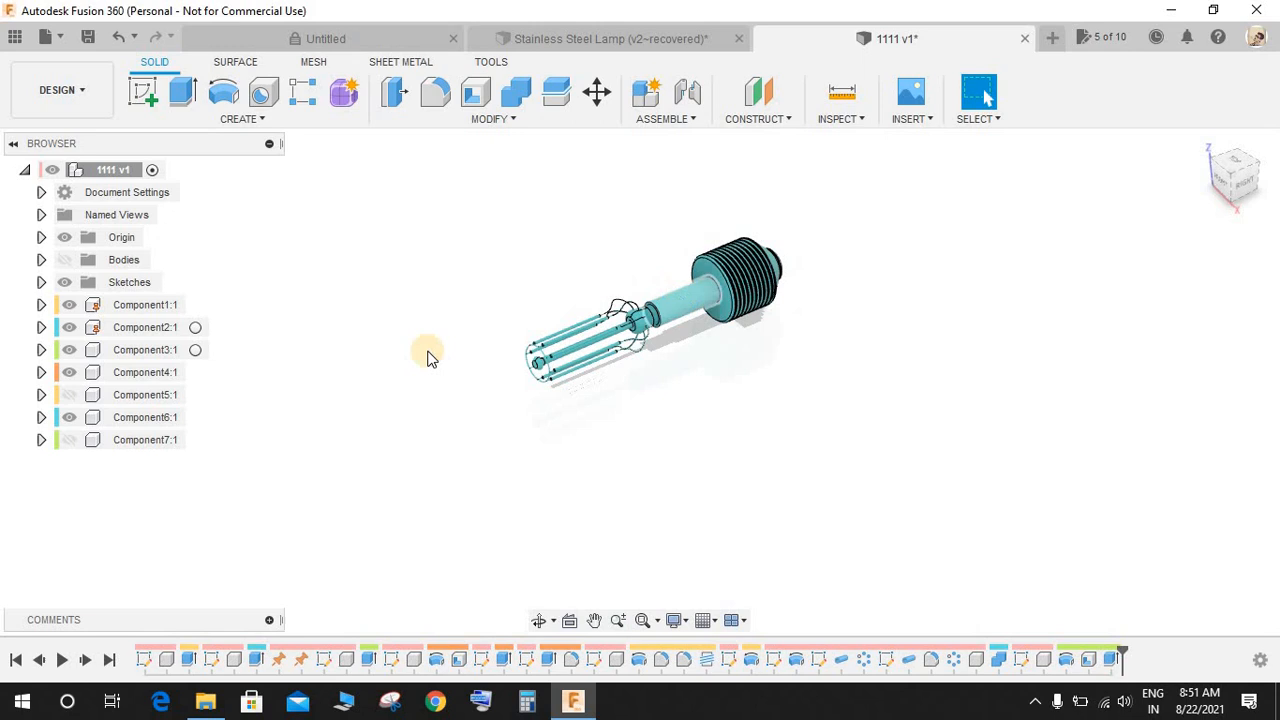
click(69, 440)
shift+middle_drag(346, 443, 621, 140)
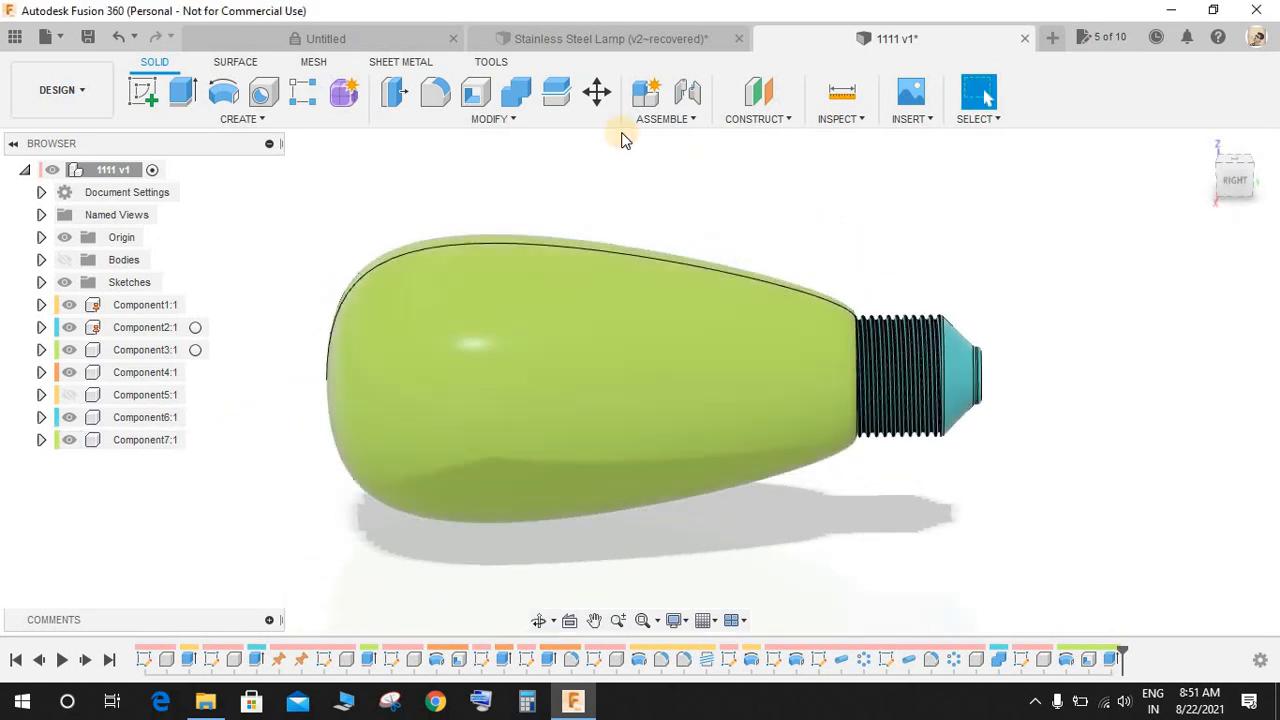
- Create a rigid group from the bulb, Component7, and its threaded base, Component6, including child components
click(659, 122)
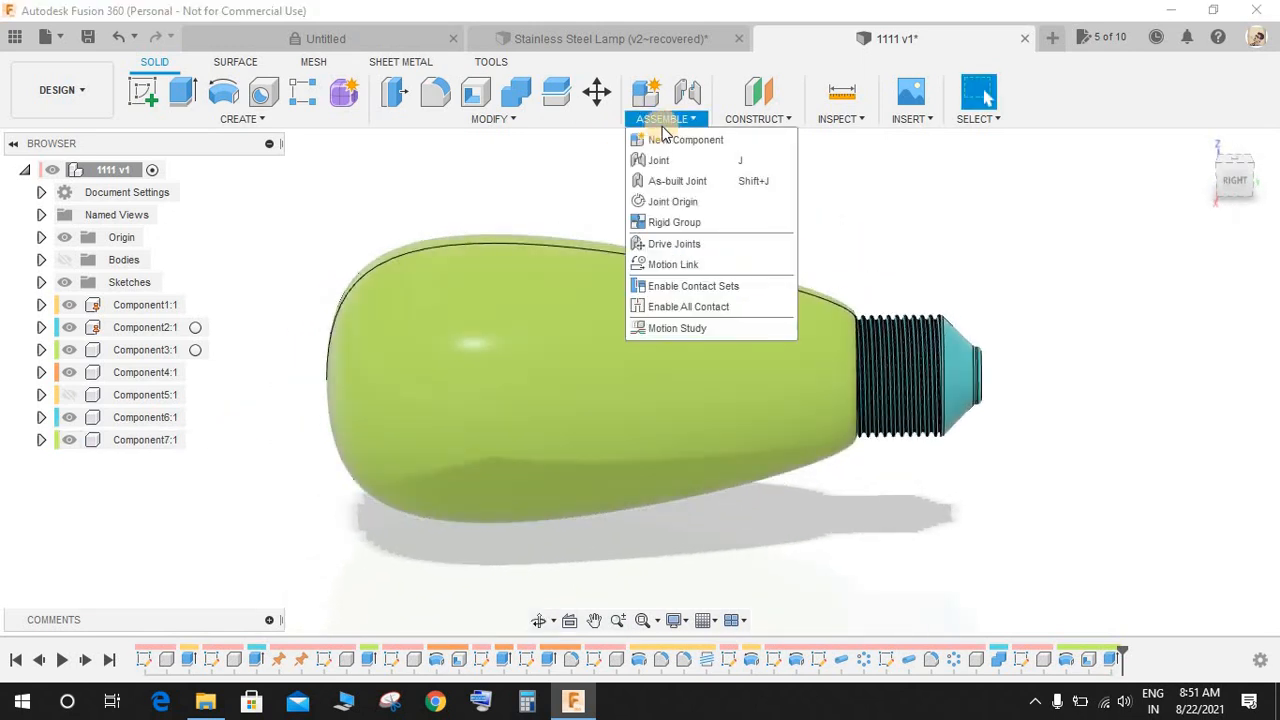
click(704, 224)
click(685, 375)
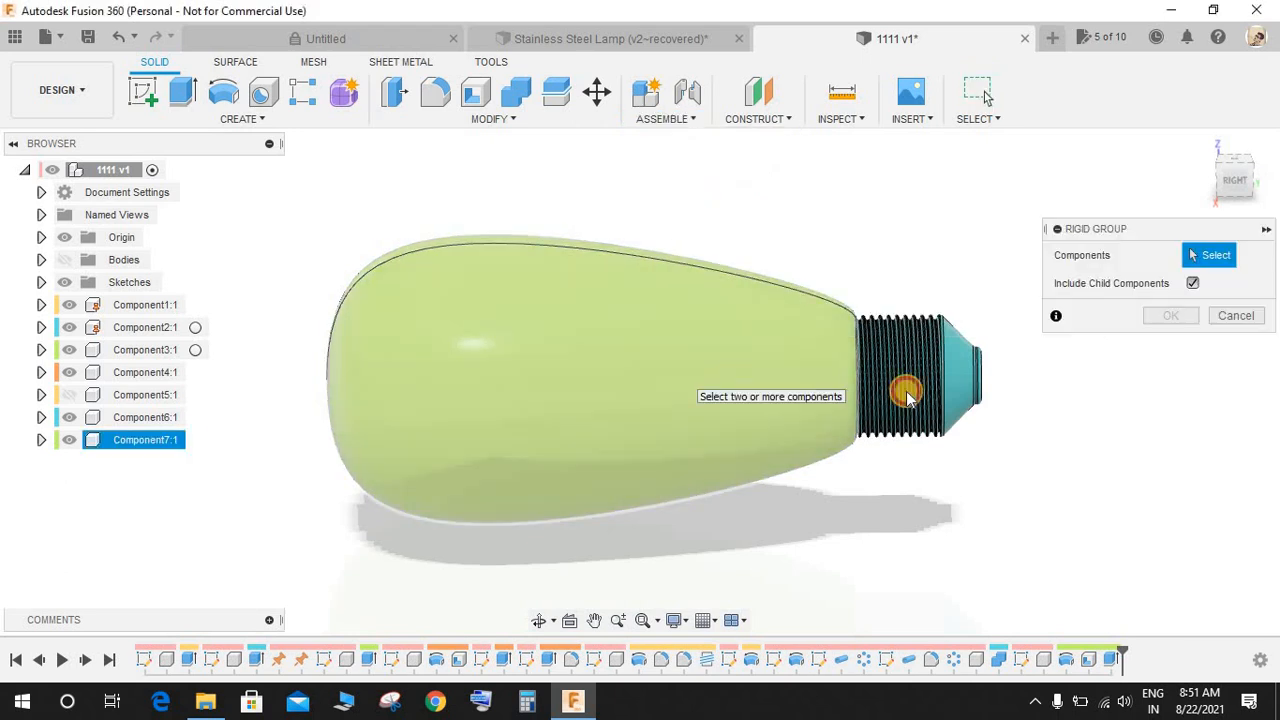
click(905, 389)
click(1172, 316)
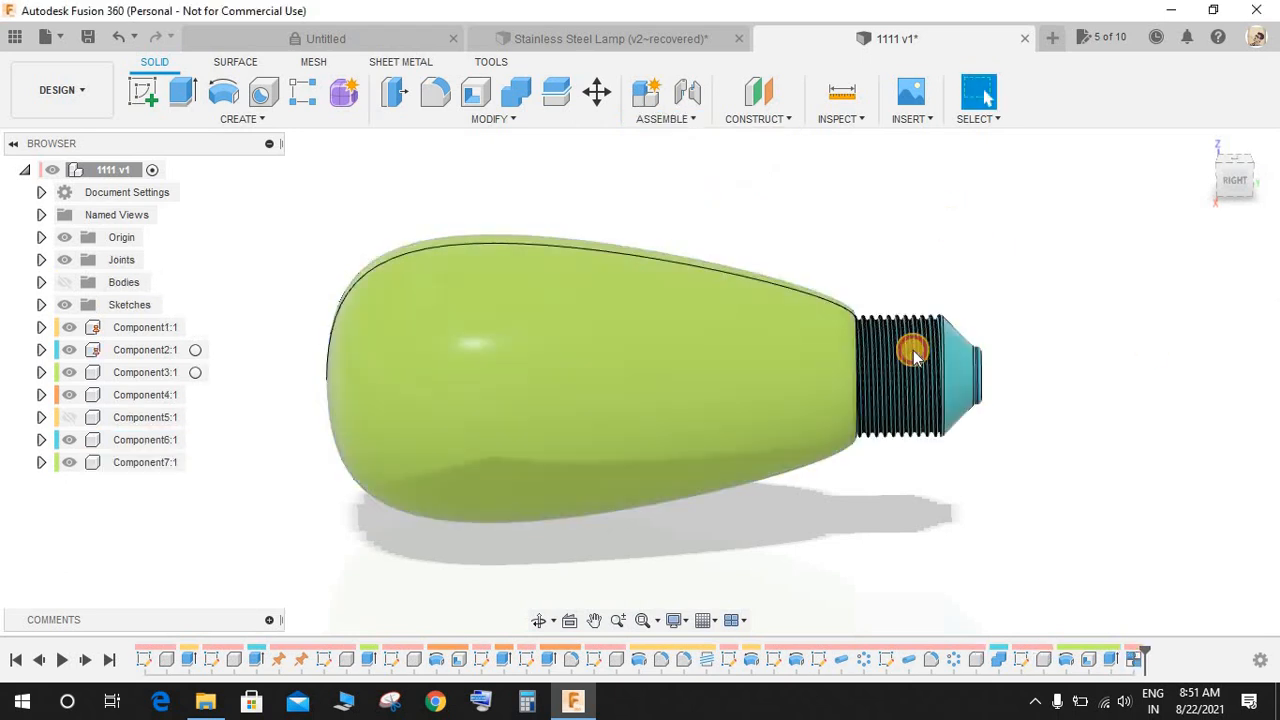
- Hide the origin and move the grouped bulb assembly to a free spot beside the lamp's arms
drag(912, 349, 628, 394)
scroll(628, 394, down, 5)
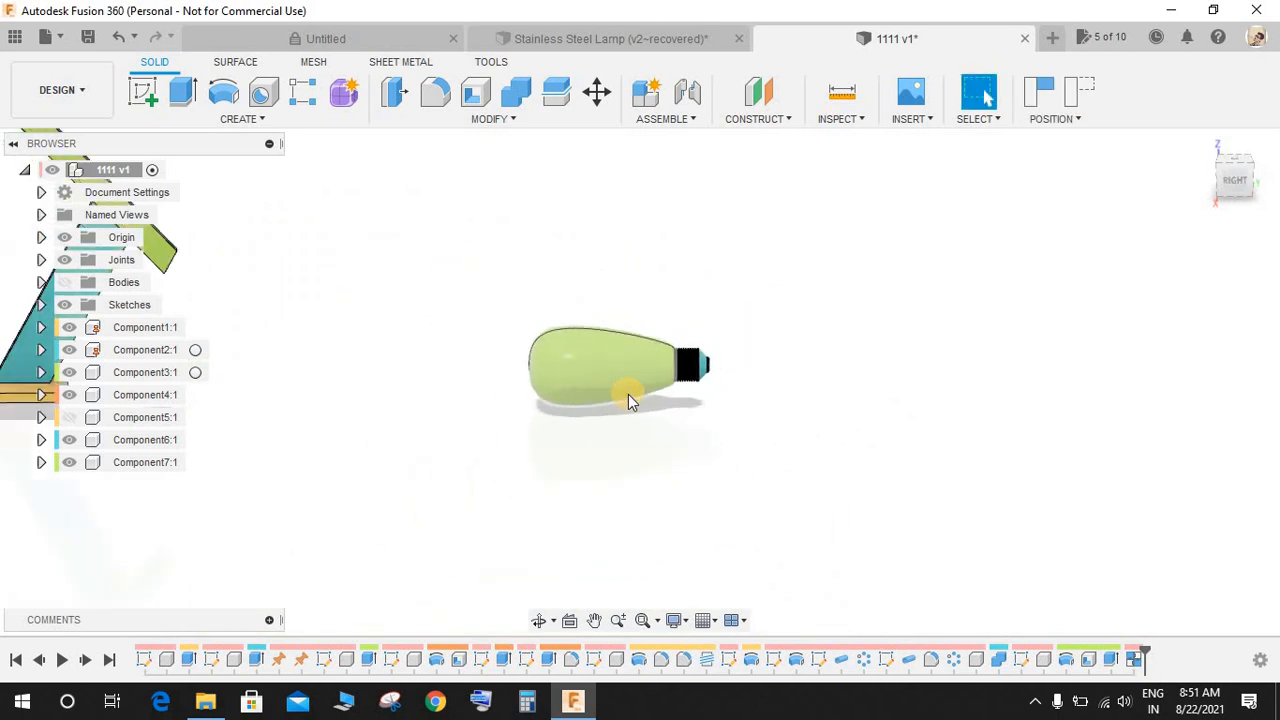
click(64, 237)
scroll(476, 350, up, 2)
mouse_move(518, 317)
shift+middle_down()
mouse_move(551, 351)
mouse_move(500, 301)
shift+middle_up()
drag(700, 405, 533, 344)
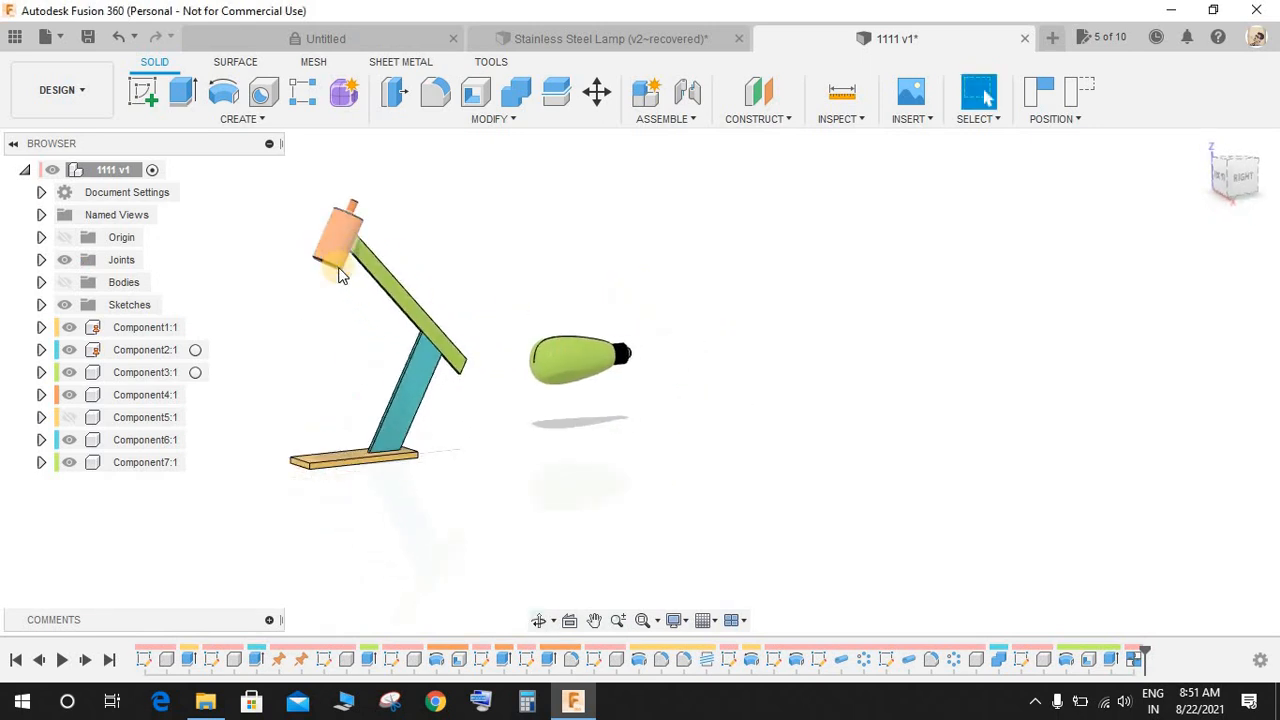
scroll(323, 303, up, 2)
scroll(323, 303, down, 2)
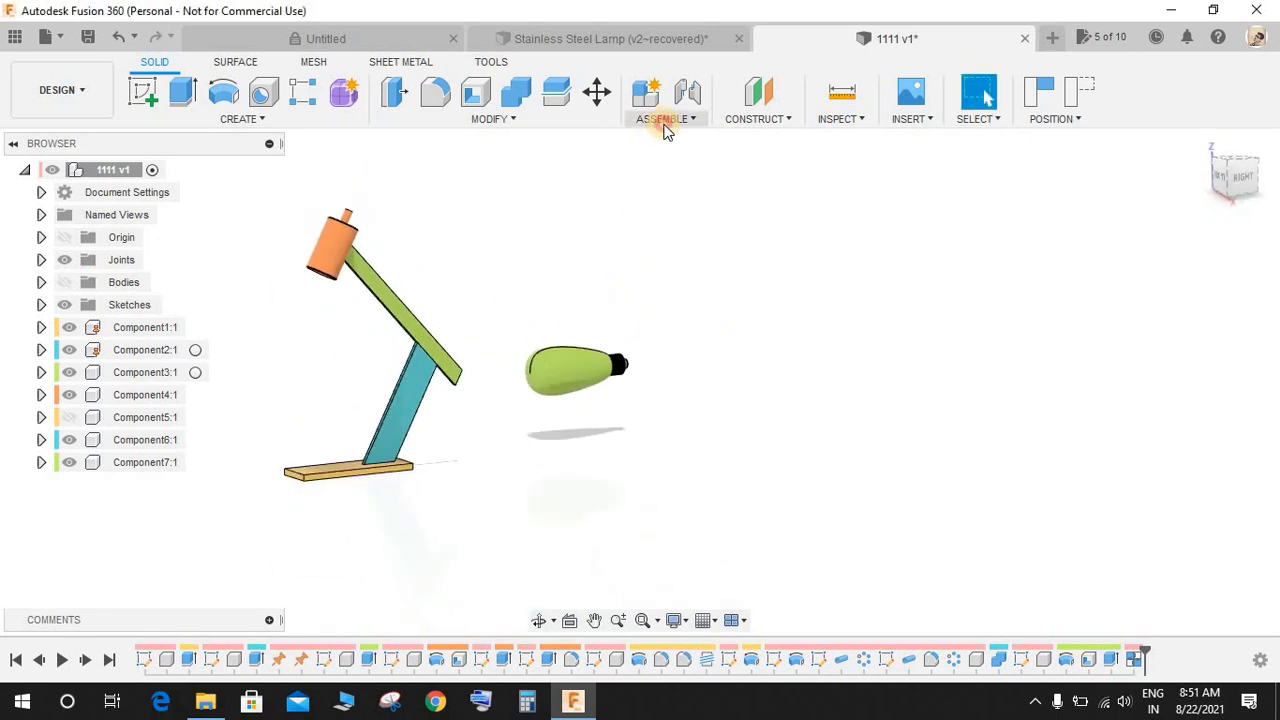
- Start a joint and place its first origin at the centre of the threaded base's flat end face
click(666, 120)
click(666, 157)
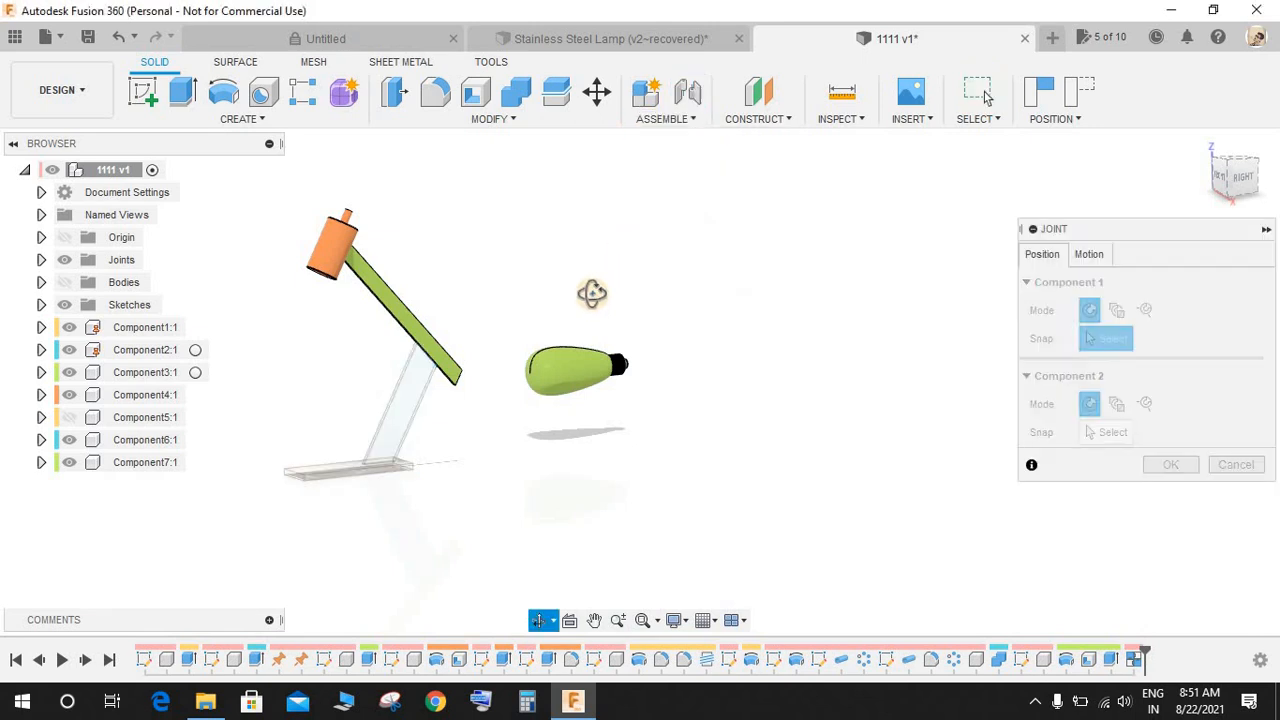
shift+middle_drag(592, 294, 578, 298)
scroll(655, 348, up, 2)
scroll(749, 458, up, 3)
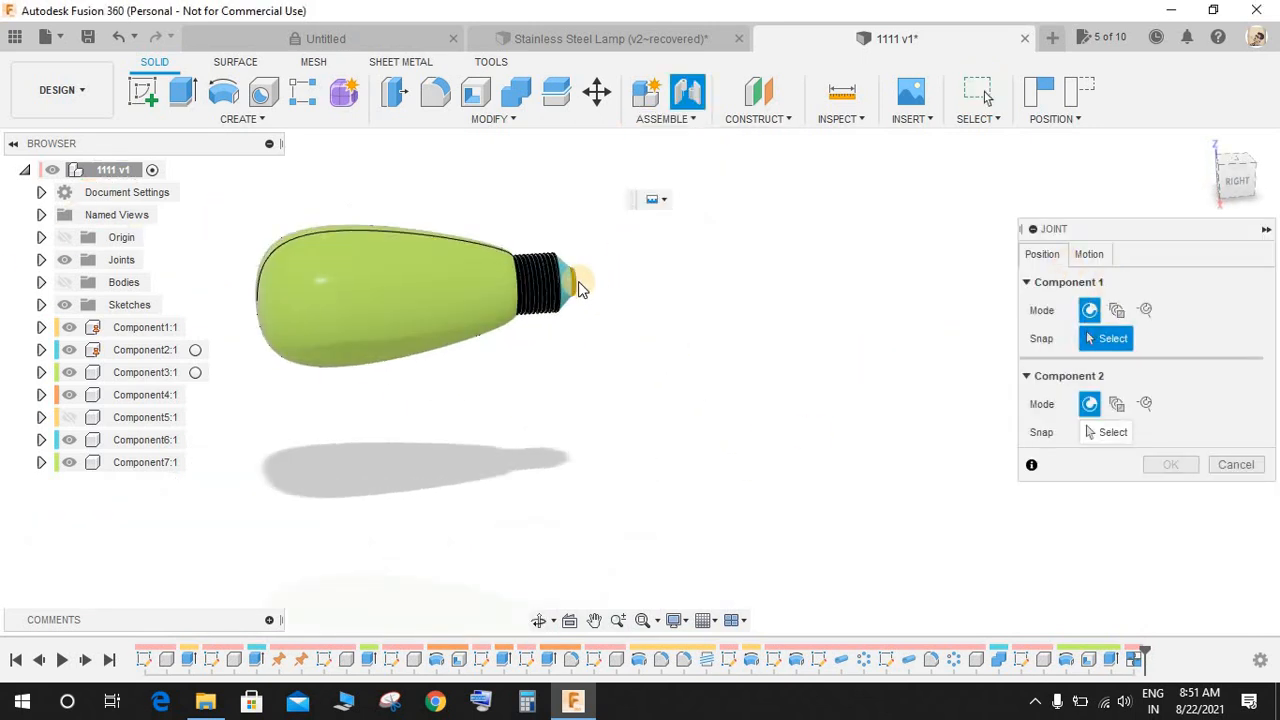
scroll(580, 288, up, 2)
scroll(535, 262, up, 3)
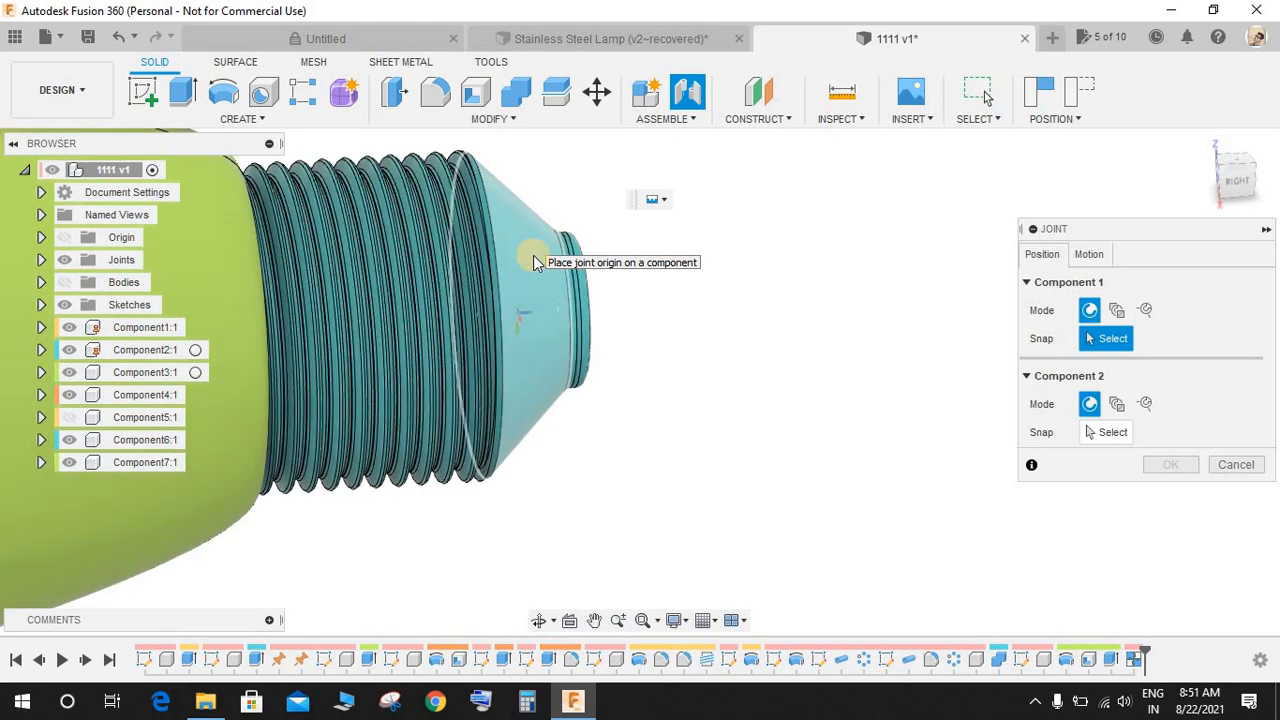
shift+middle_drag(533, 261, 619, 309)
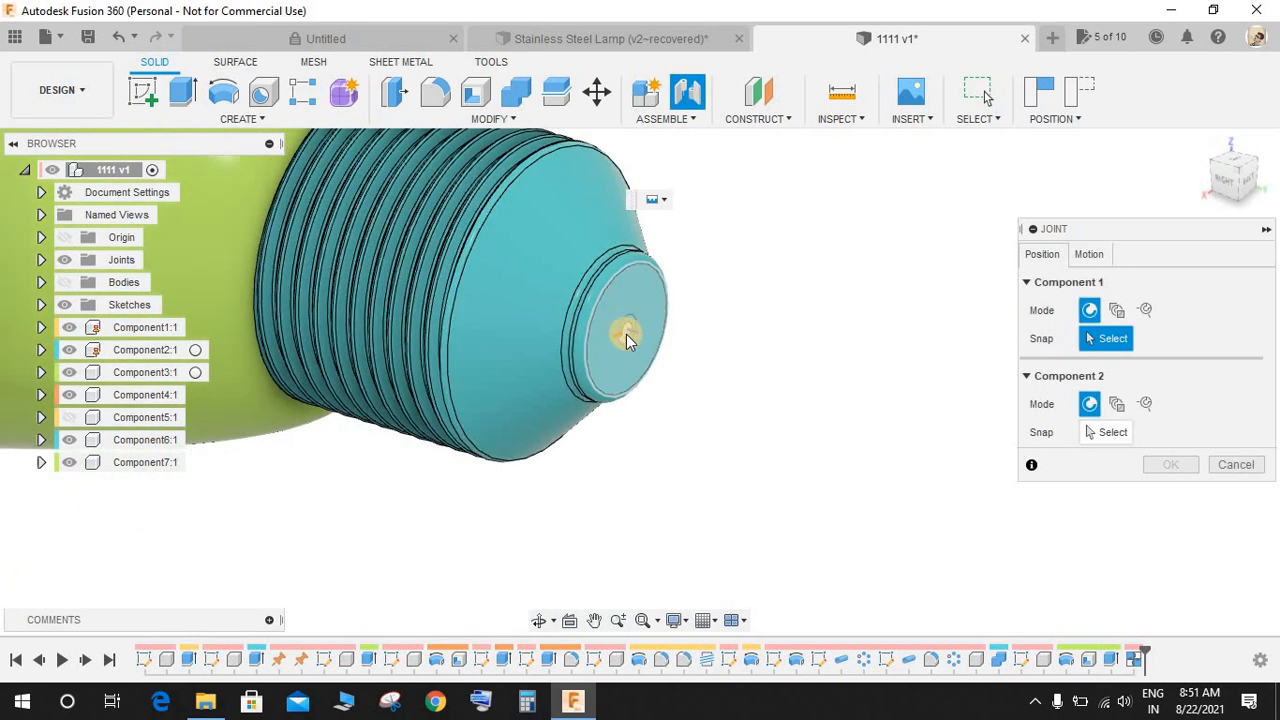
click(626, 334)
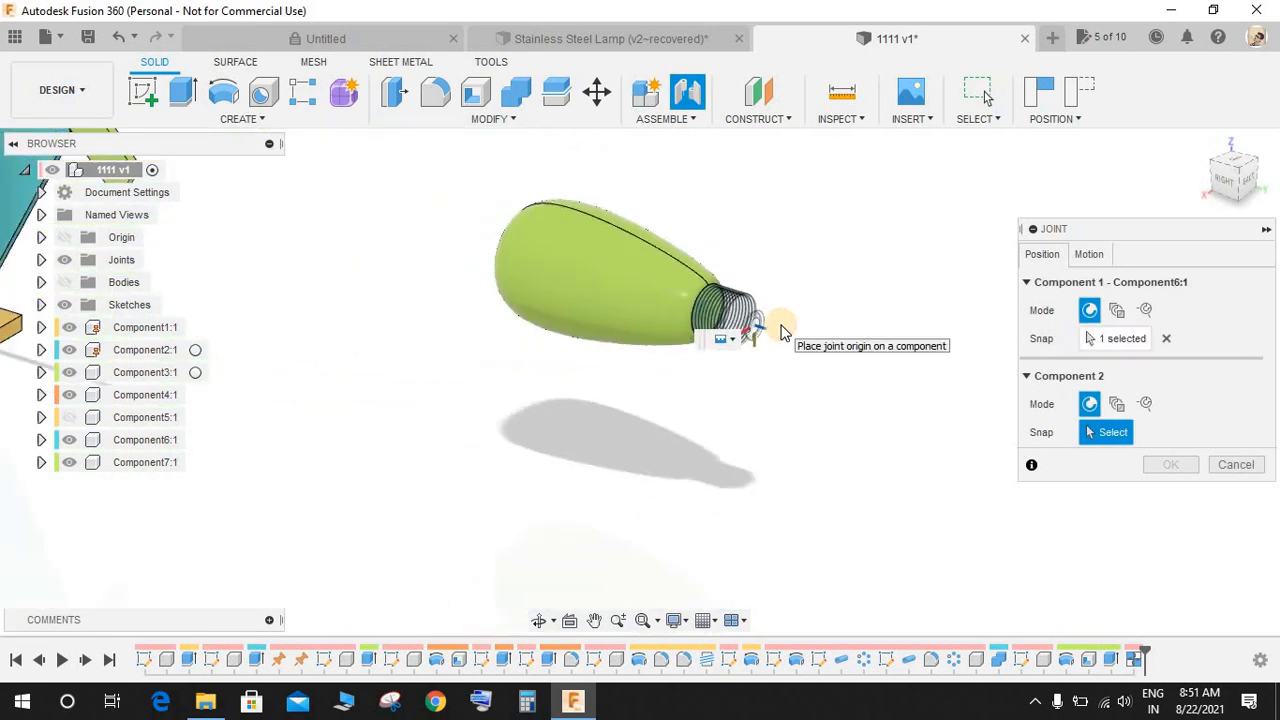
- Place the joint's second origin at the centre of the lamp head's open end on Component4
scroll(785, 332, down, 3)
shift+middle_drag(743, 371, 880, 318)
scroll(467, 206, up, 3)
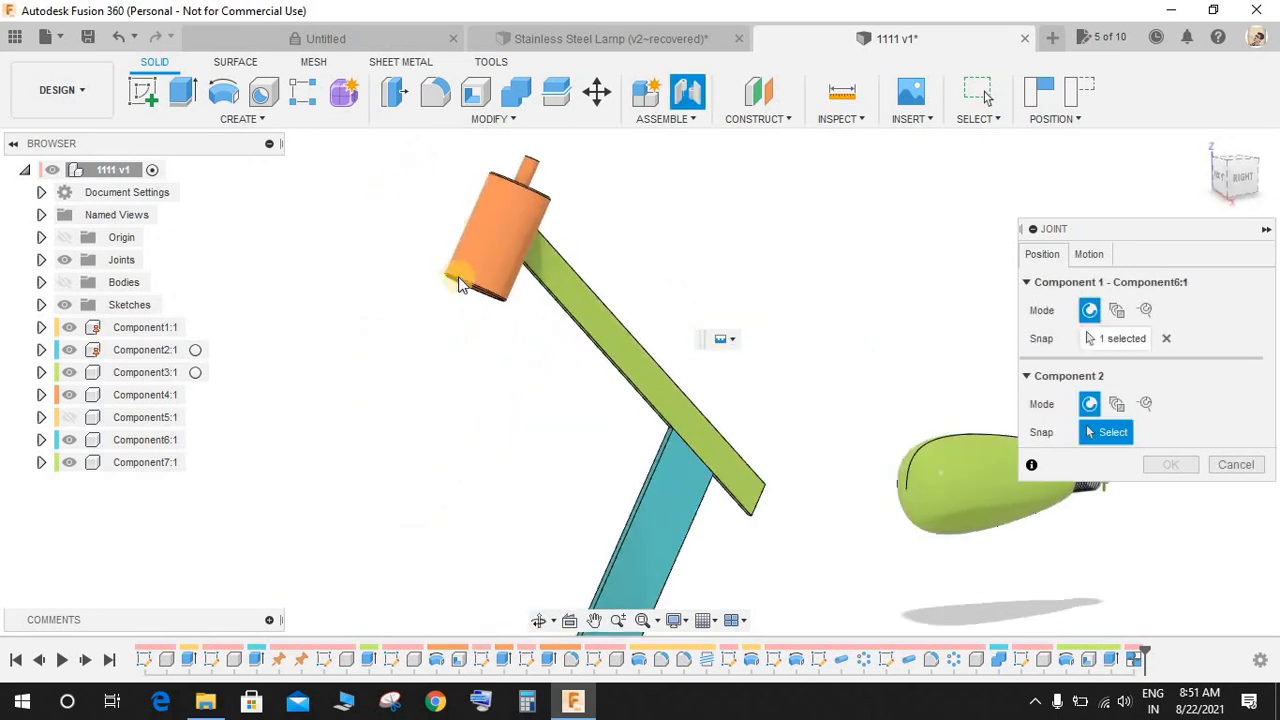
scroll(458, 285, up, 3)
shift+middle_drag(526, 277, 517, 289)
scroll(510, 300, up, 2)
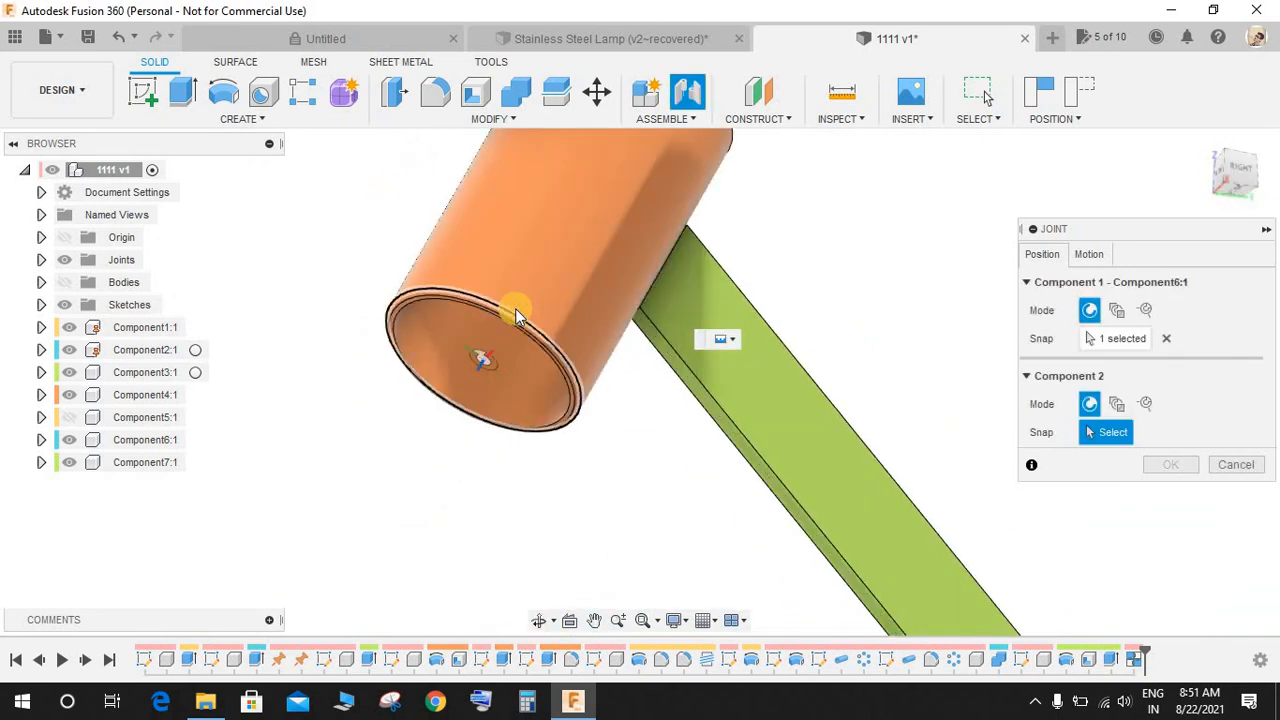
click(483, 364)
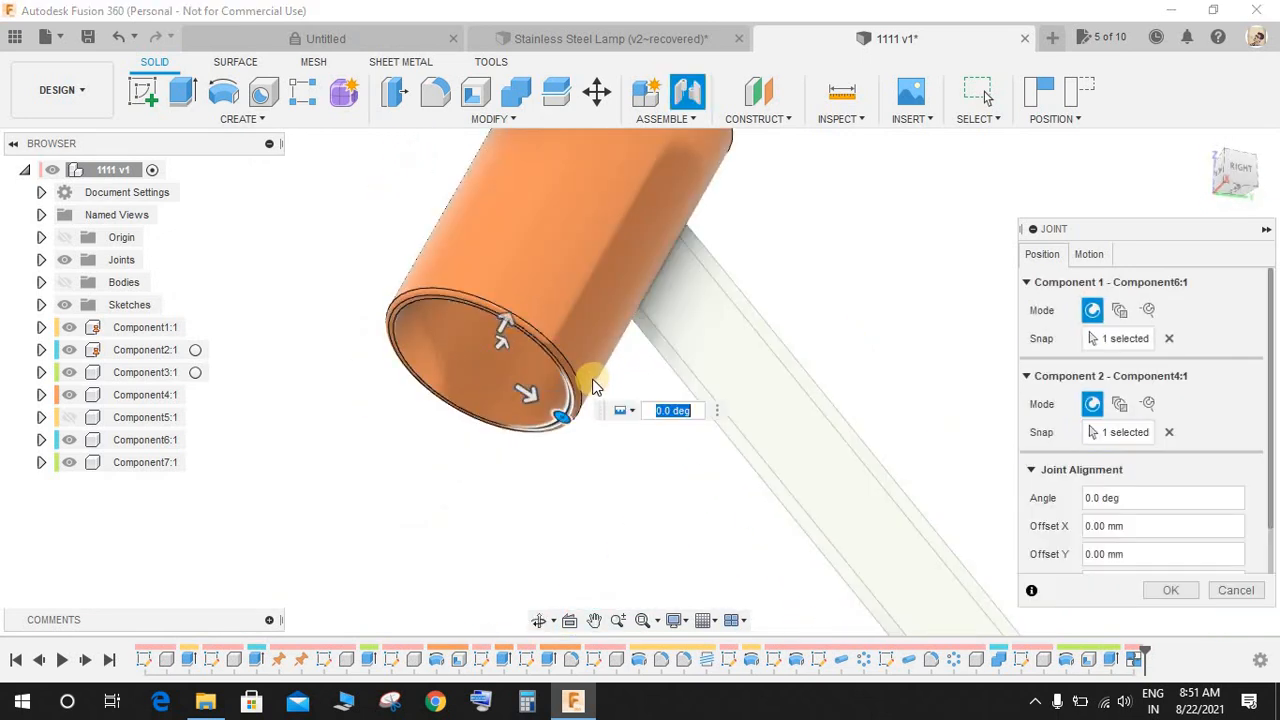
- Offset the joint about 32.62 mm along the axis into the lamp head and create it as a rigid joint
shift+middle_drag(580, 363, 569, 409)
scroll(572, 416, down, 3)
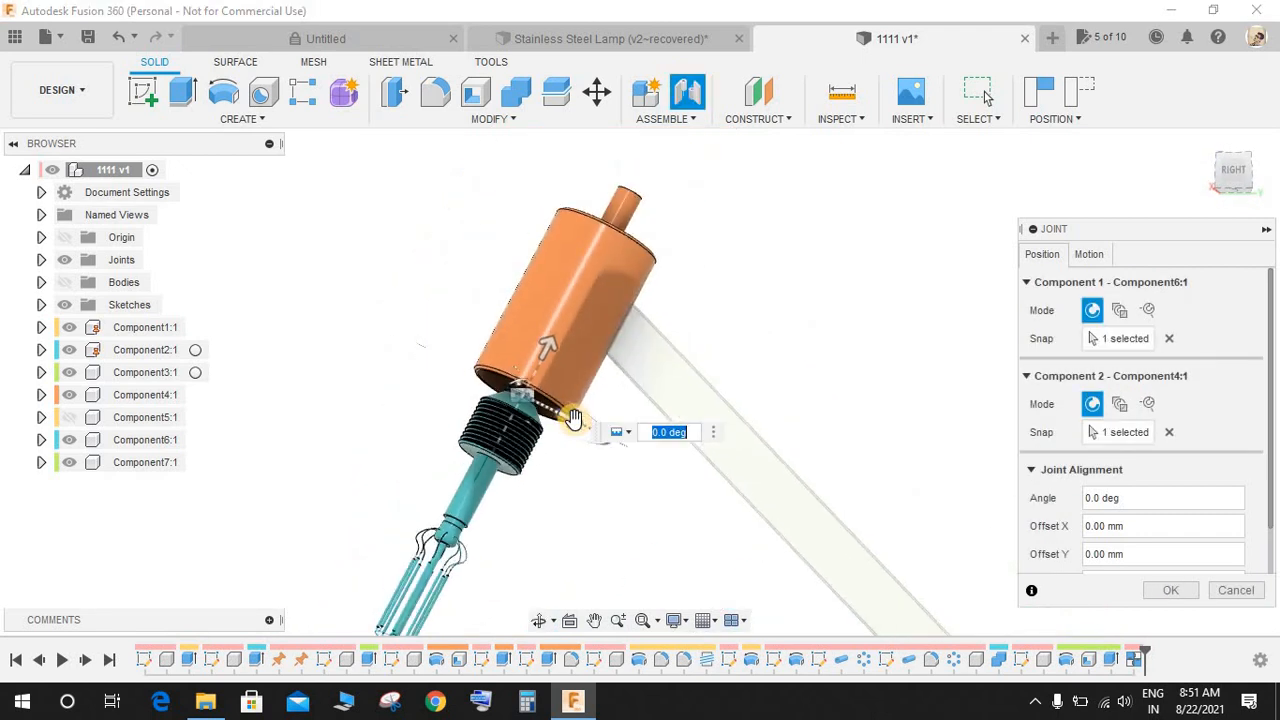
scroll(574, 420, down, 2)
scroll(487, 530, up, 4)
drag(1233, 172, 1186, 207)
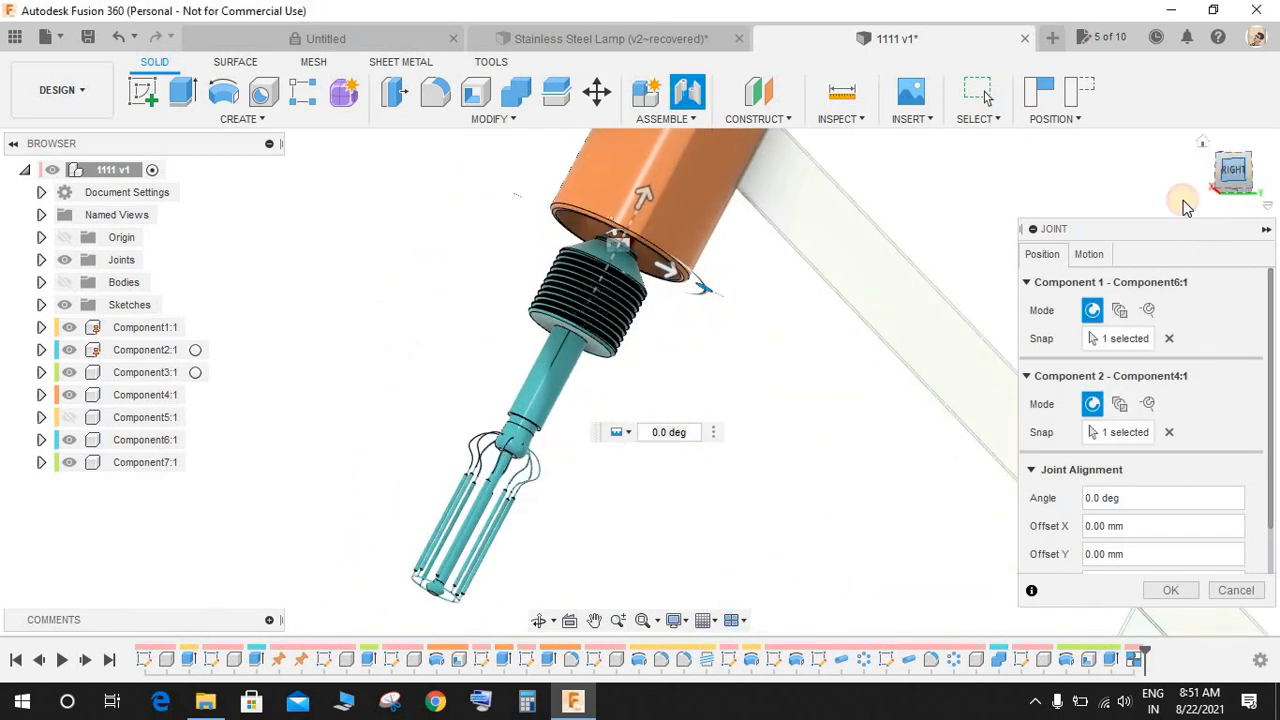
scroll(690, 366, down, 5)
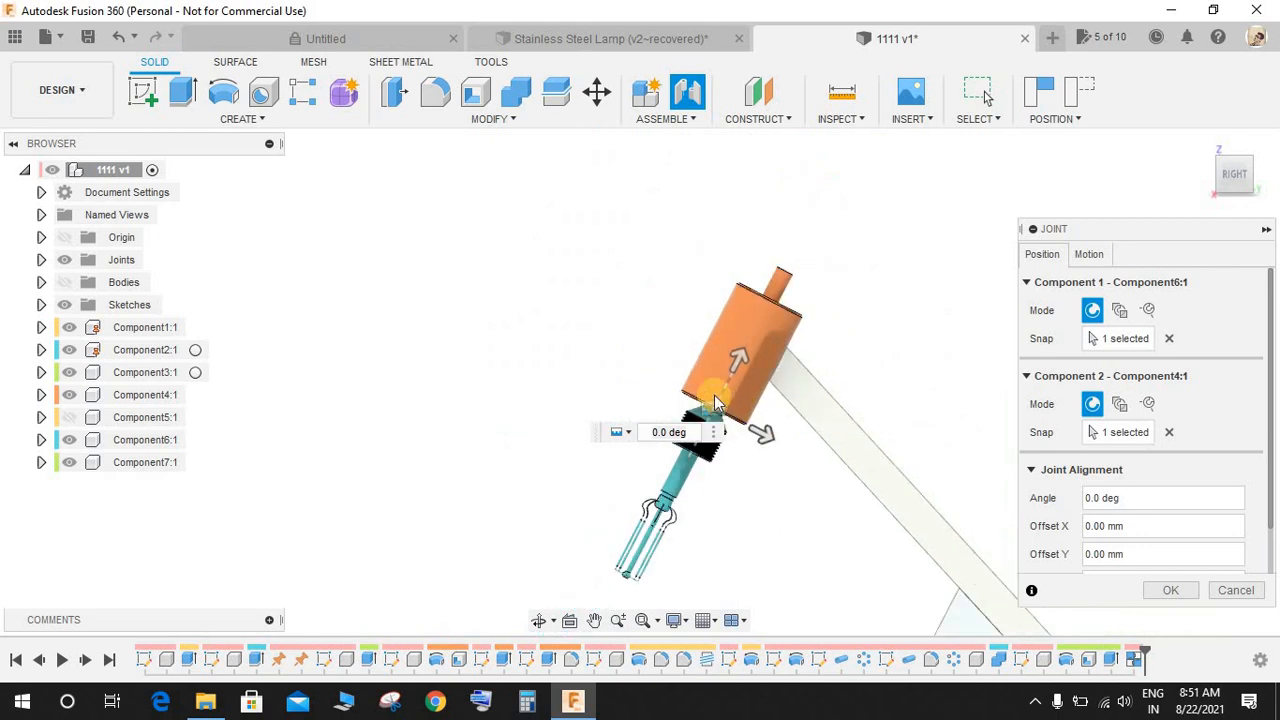
drag(732, 362, 765, 309)
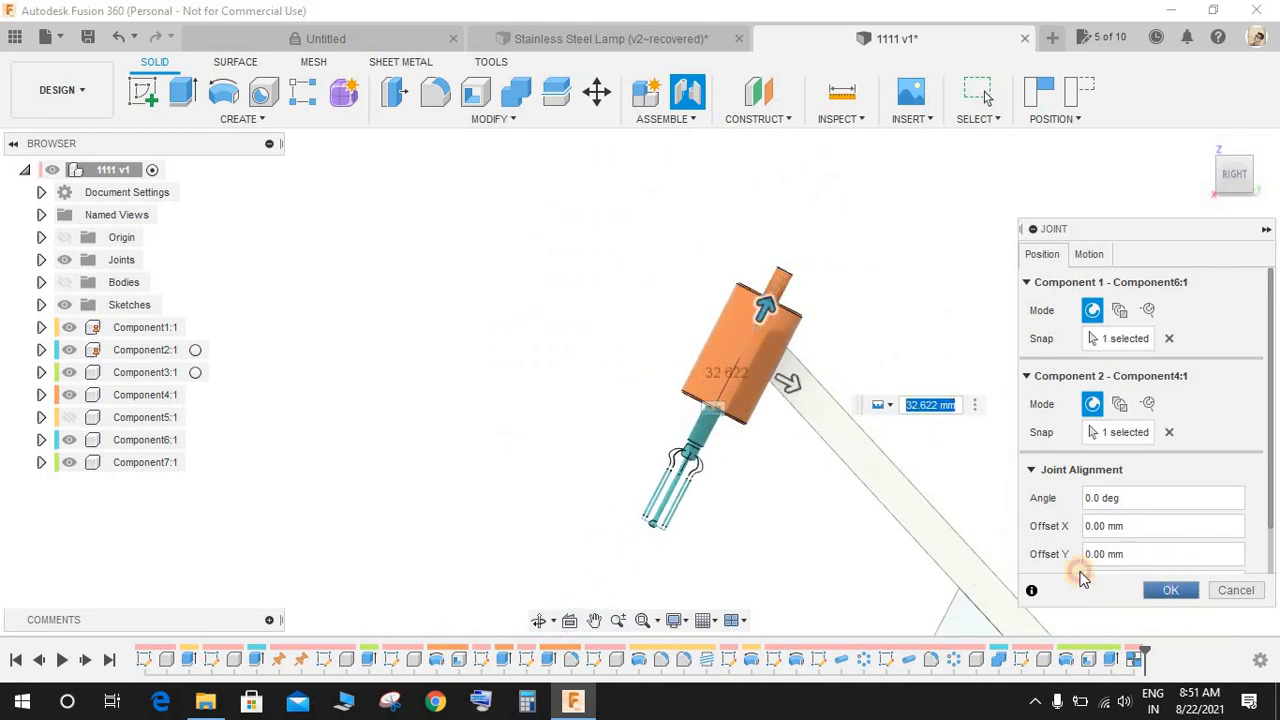
key(Return)
scroll(816, 464, down, 8)
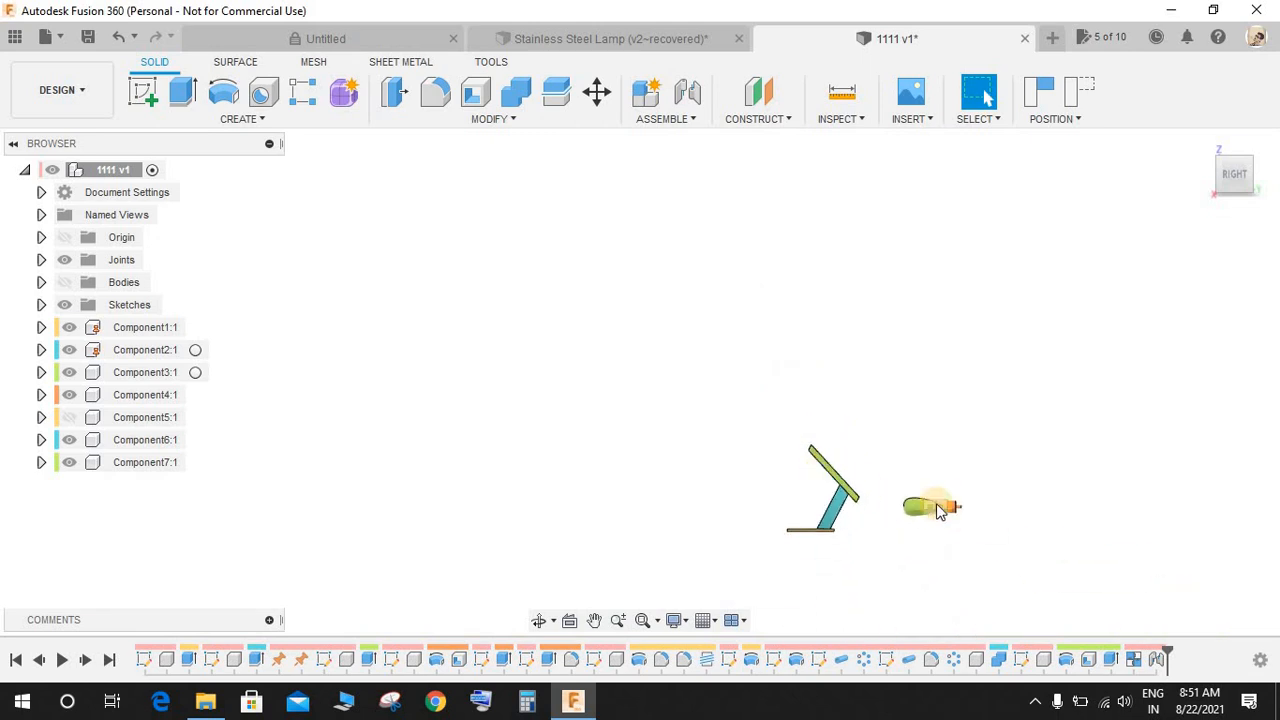
- Try deleting the bulb's rigid group from the timeline and undo the deletion
shift+middle_drag(835, 461, 912, 468)
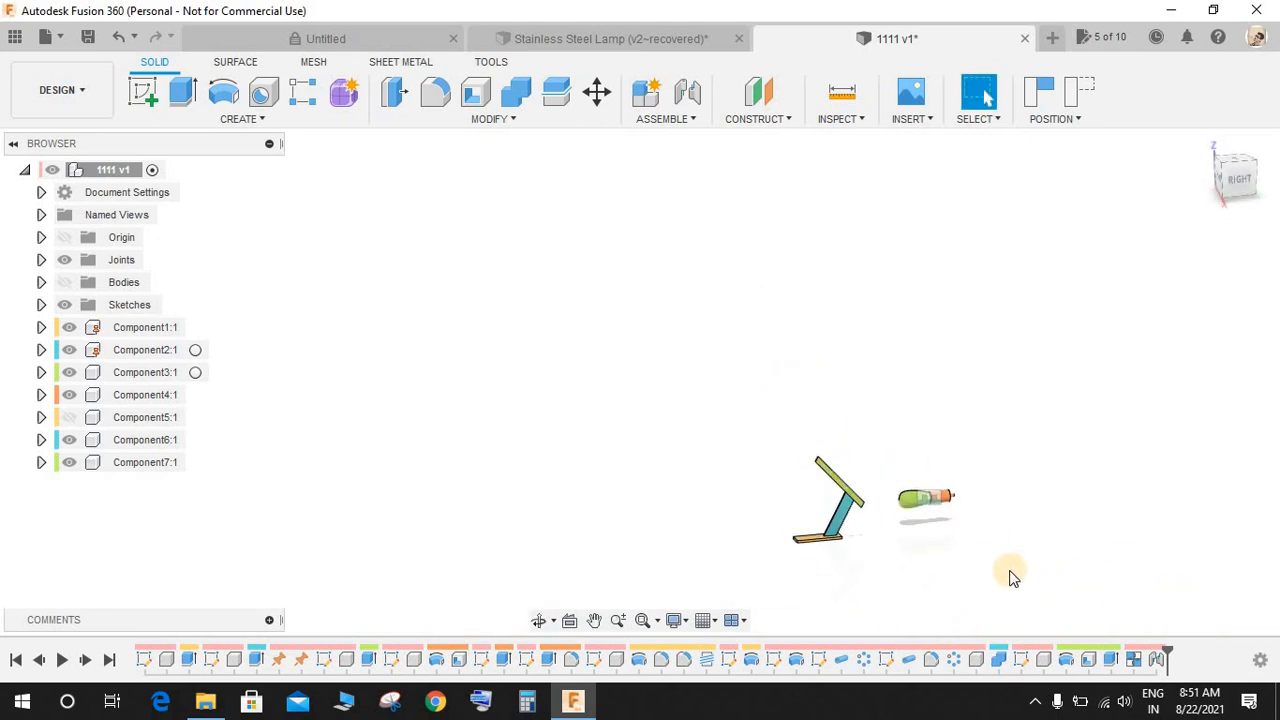
right_click(1137, 668)
click(1138, 563)
scroll(974, 500, up, 3)
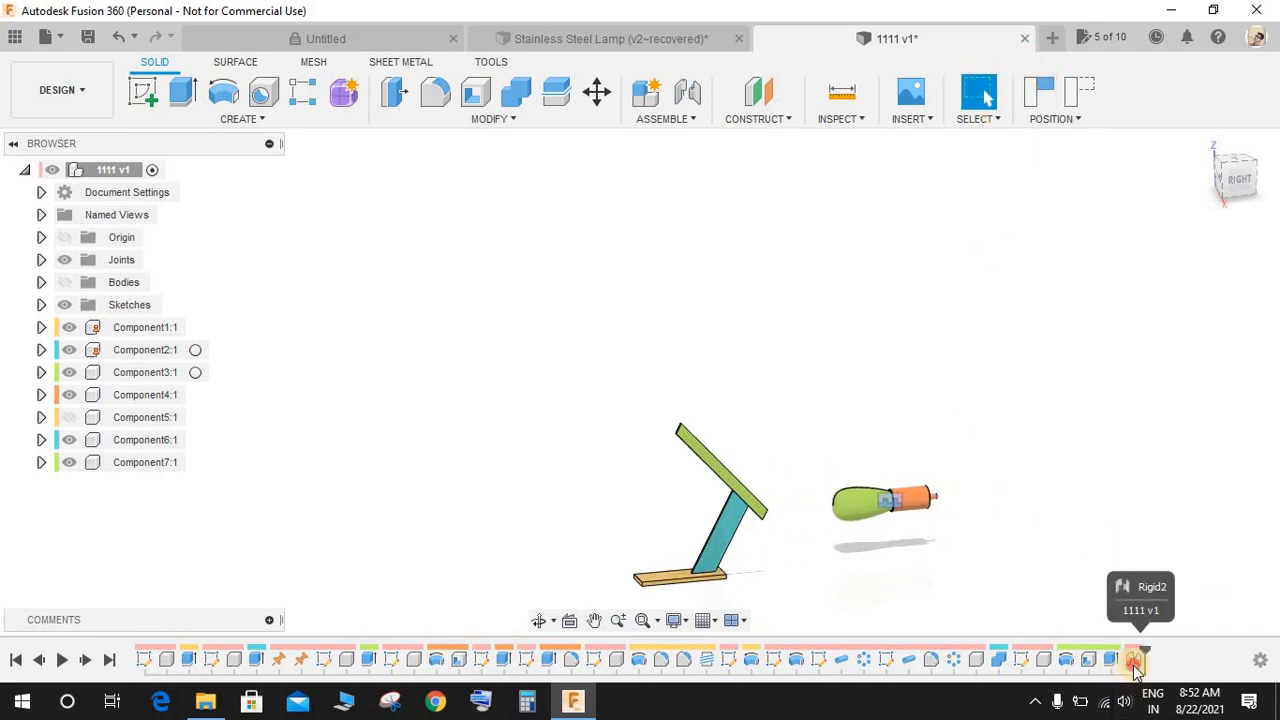
click(118, 36)
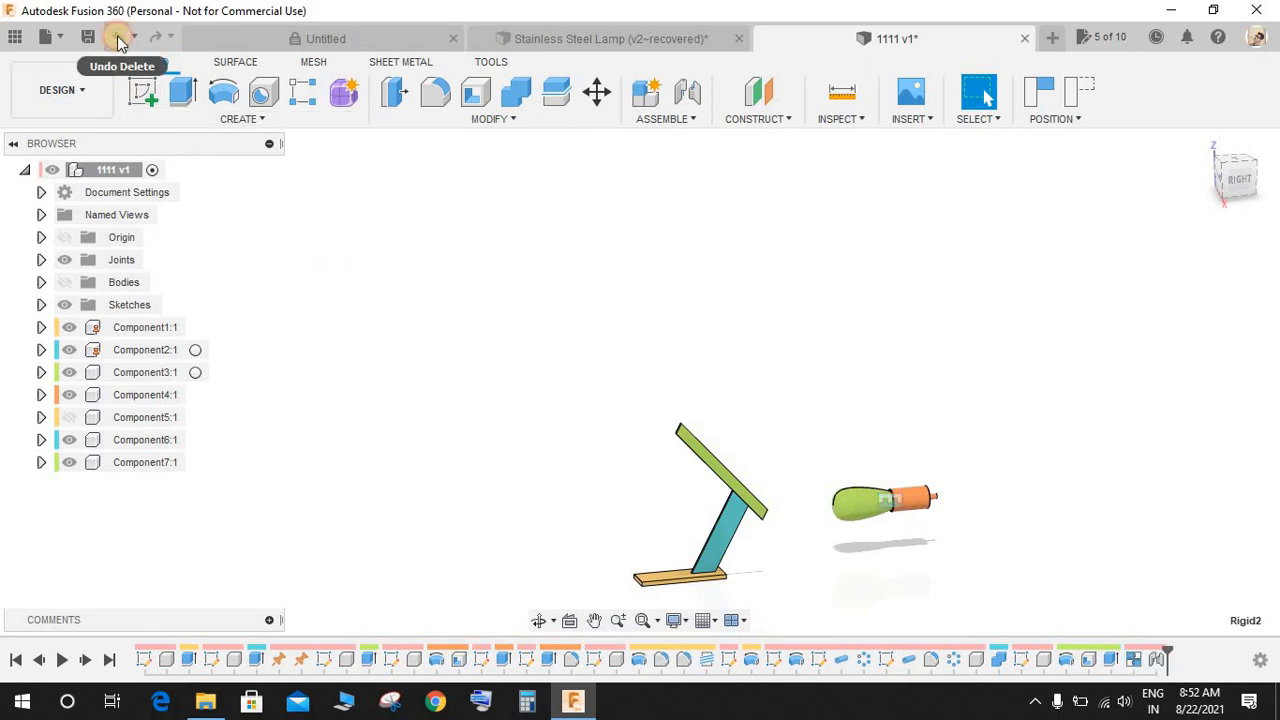
- Edit the joint between the threaded base and the lamp head, changing its motion type to a slider along the Z axis
right_click(1158, 662)
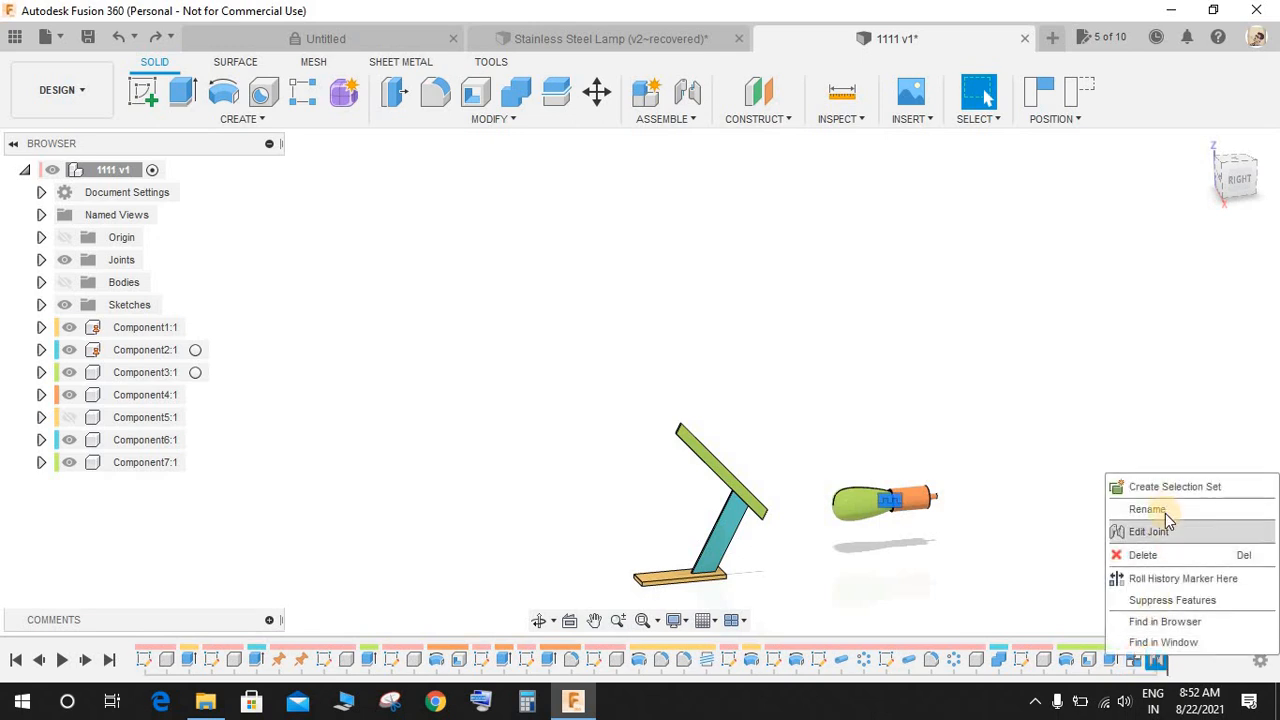
click(1158, 527)
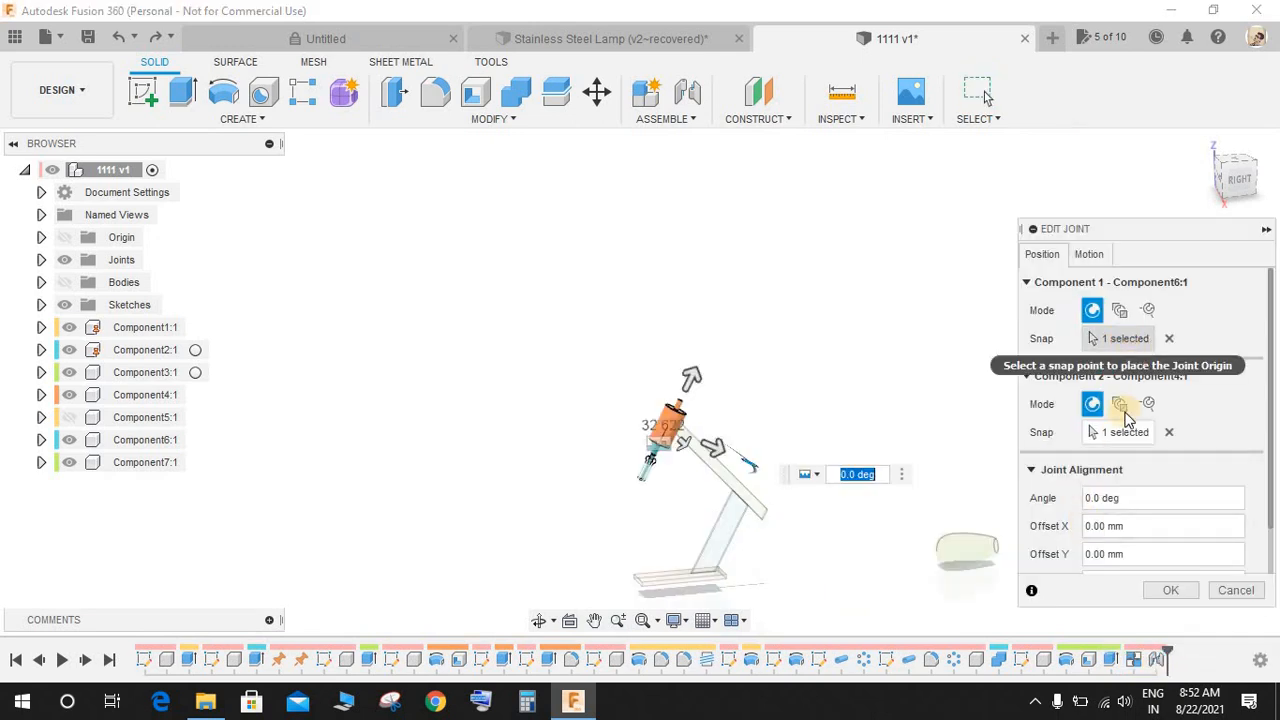
click(1089, 254)
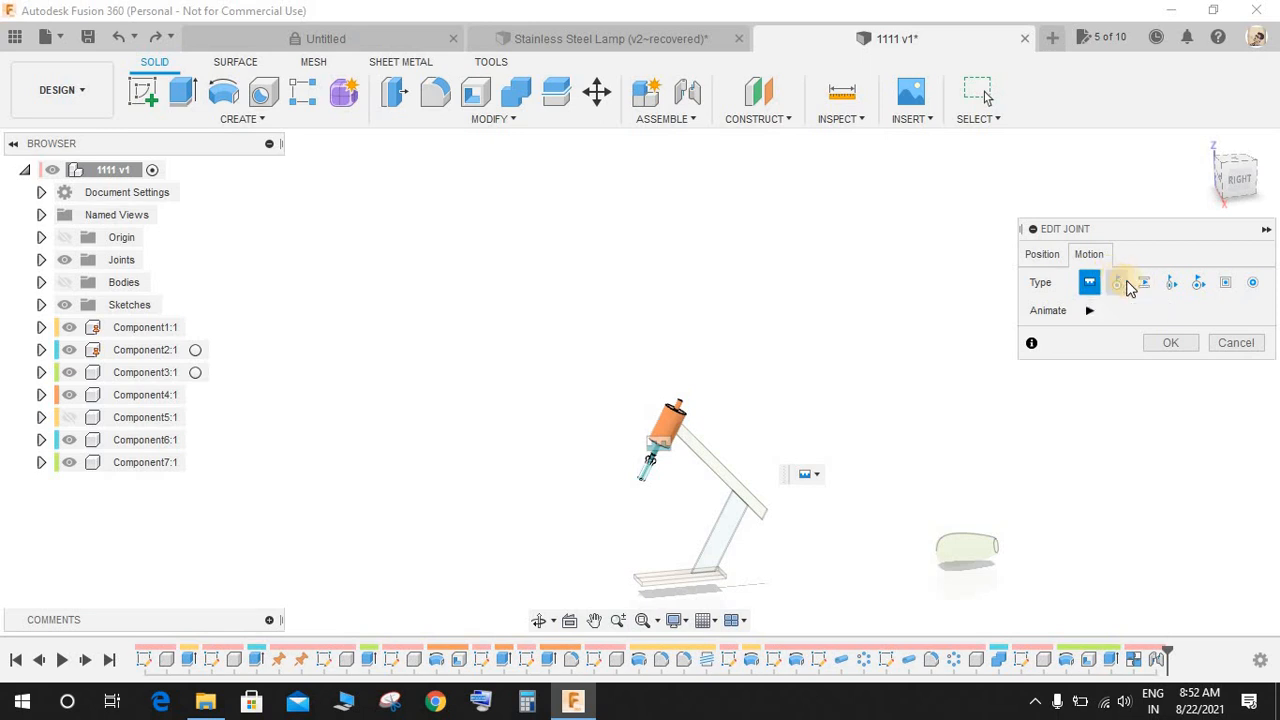
click(1145, 283)
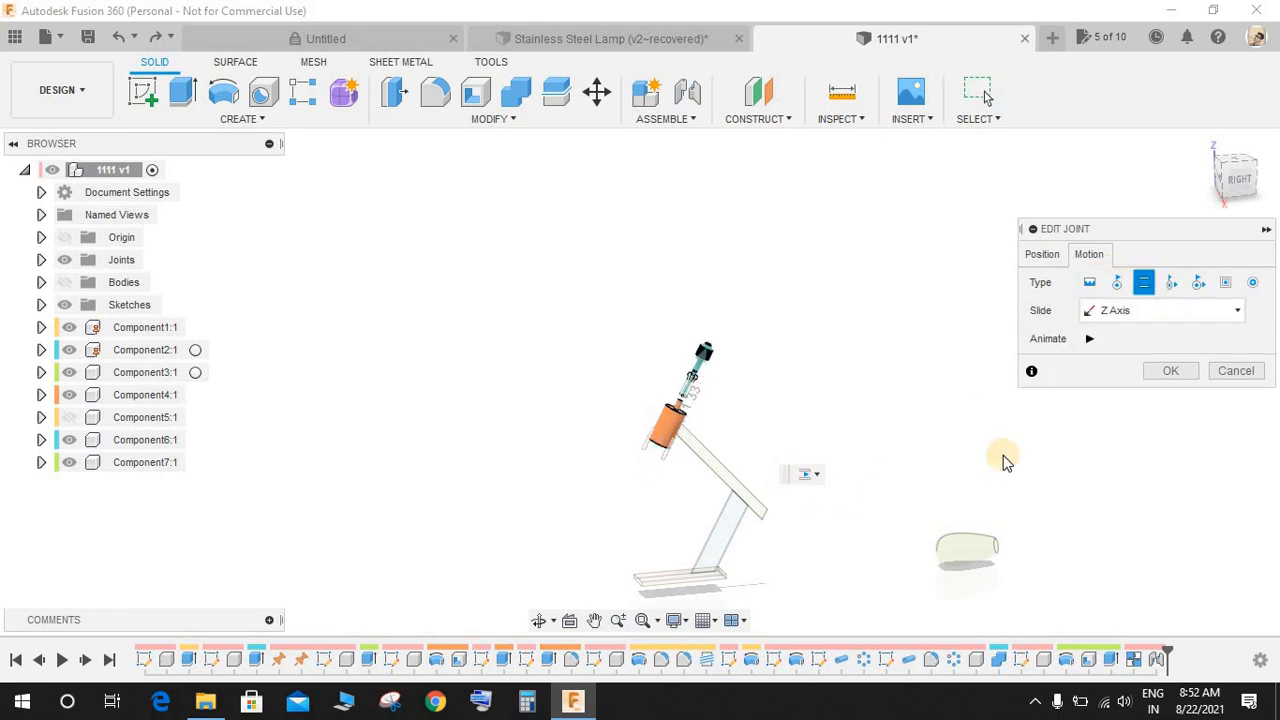
click(1170, 370)
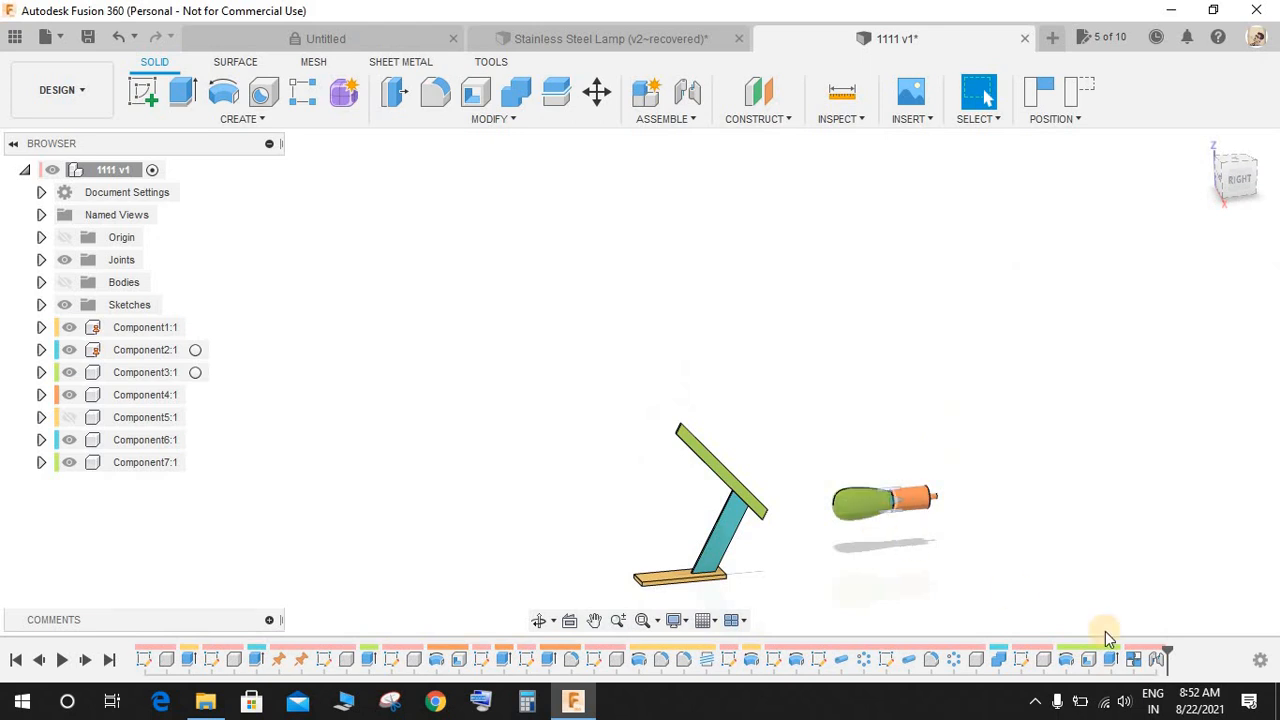
- Delete the slider joint and the rigid group, and move the glass bulb and the lamp head away from the threaded base
click(1155, 662)
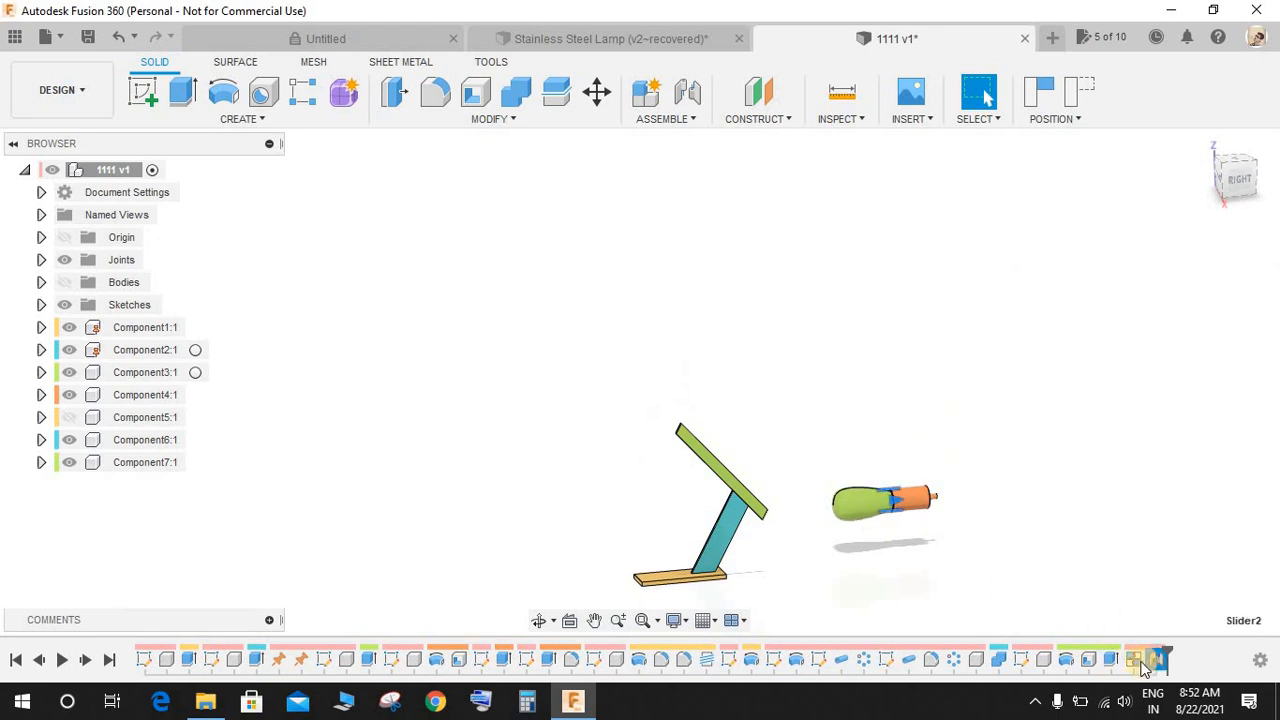
key(Delete)
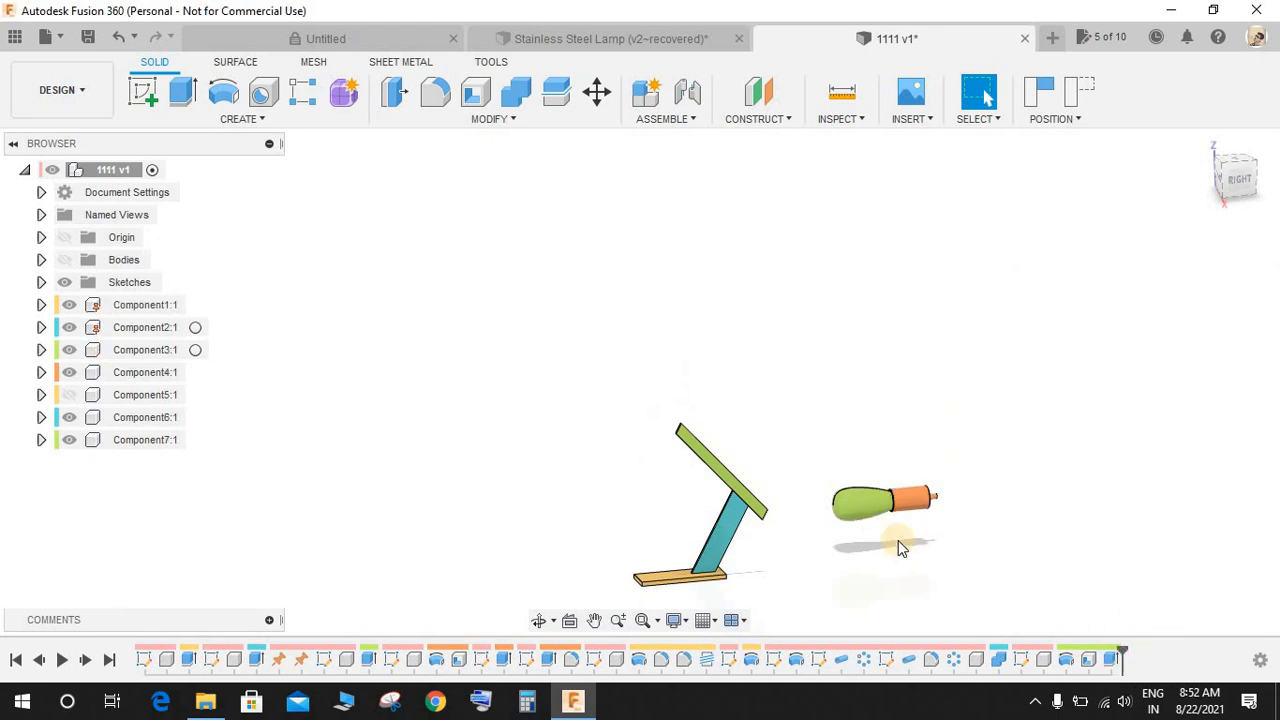
drag(843, 500, 515, 470)
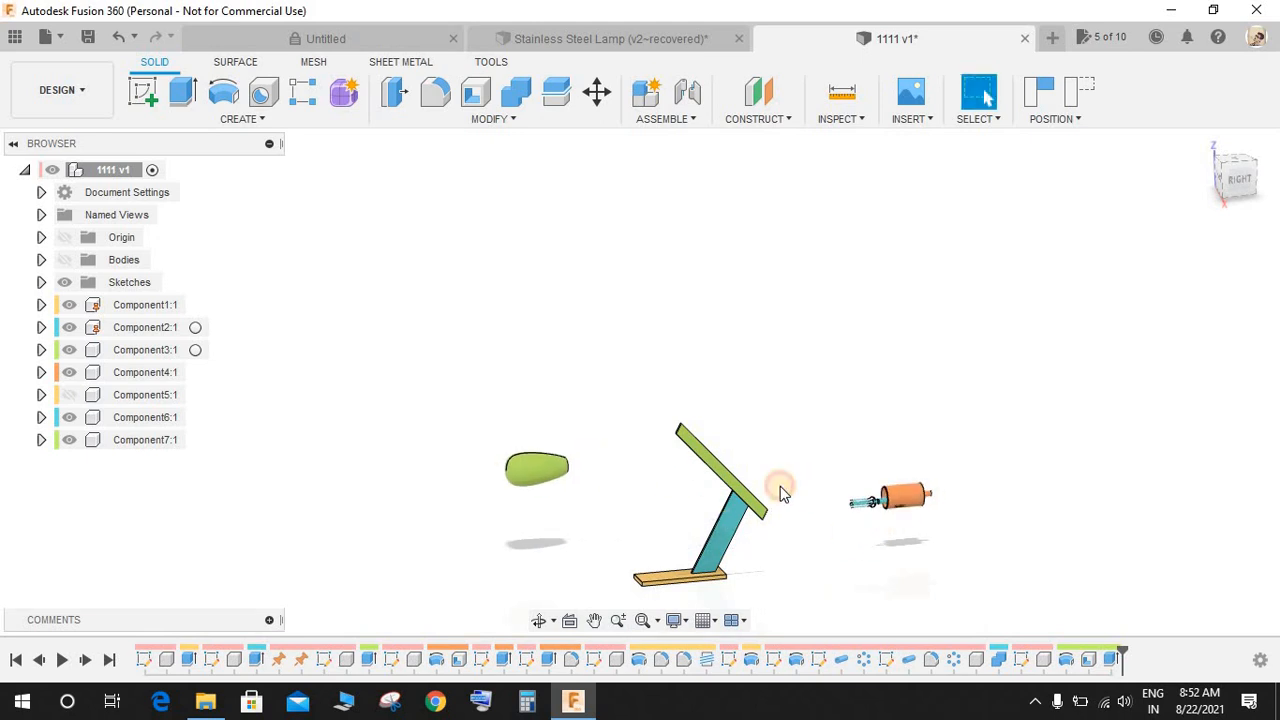
drag(780, 487, 905, 481)
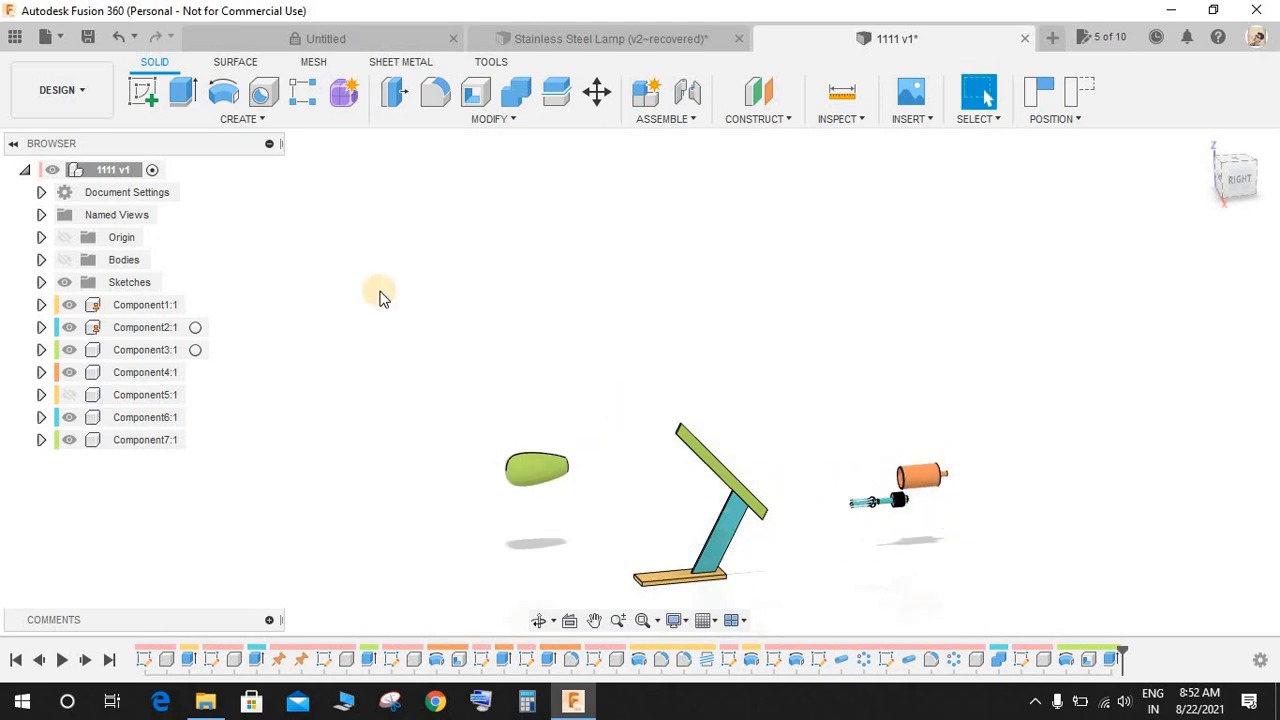
- Undo the component moves, the deletions, the slider edit and the joint between the bulb assembly and the lamp head
click(117, 40)
click(117, 40)
click(117, 40)
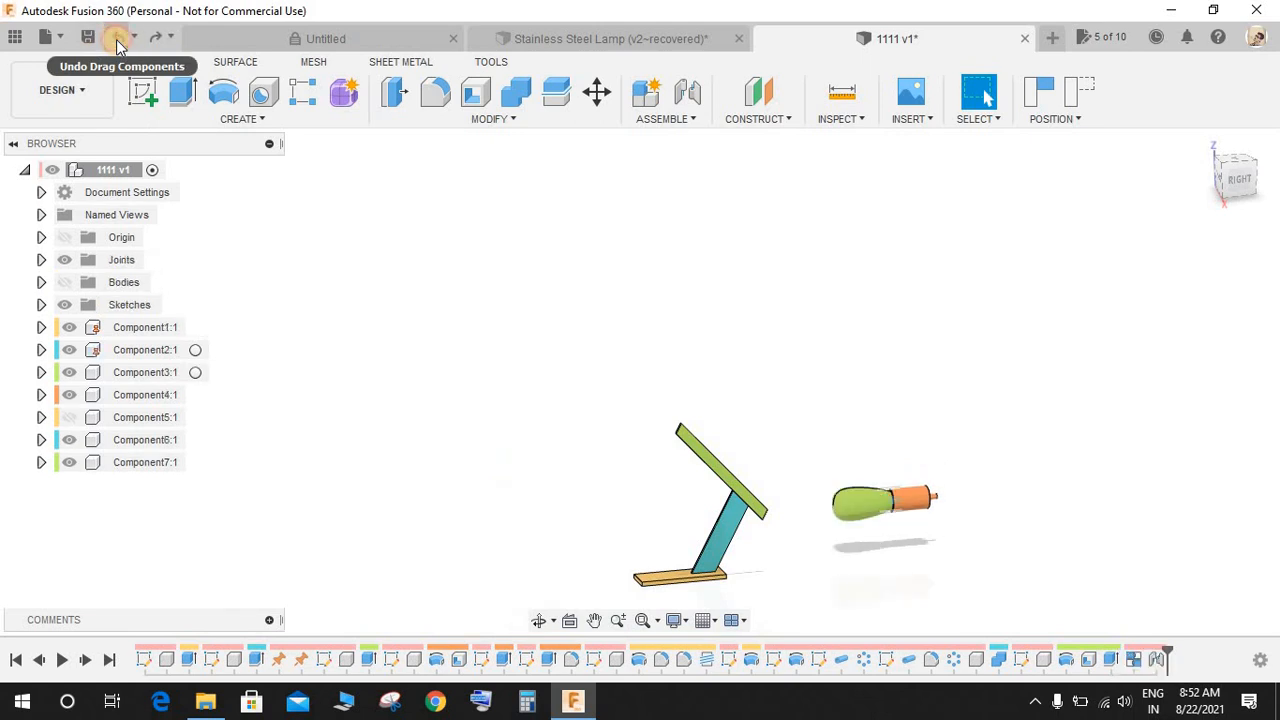
click(117, 40)
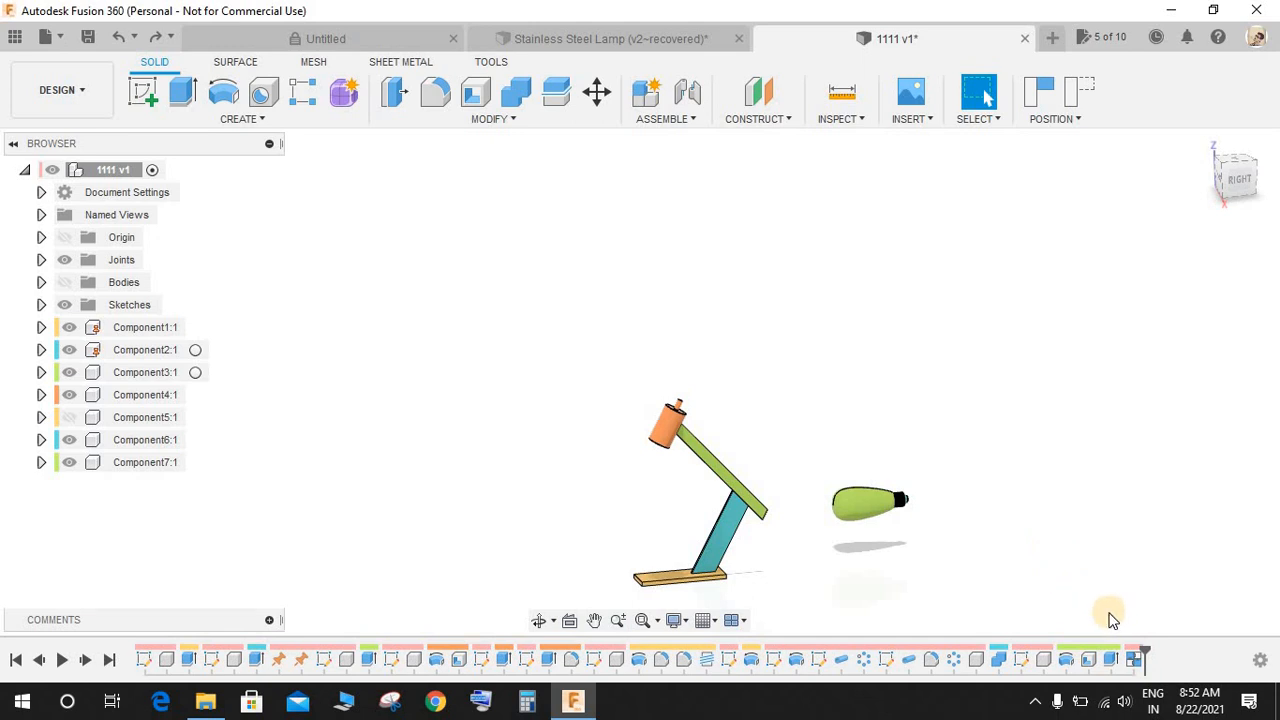
- Try moving the lamp head off the arm toward the bulb, and revert the component positions
scroll(680, 428, up, 2)
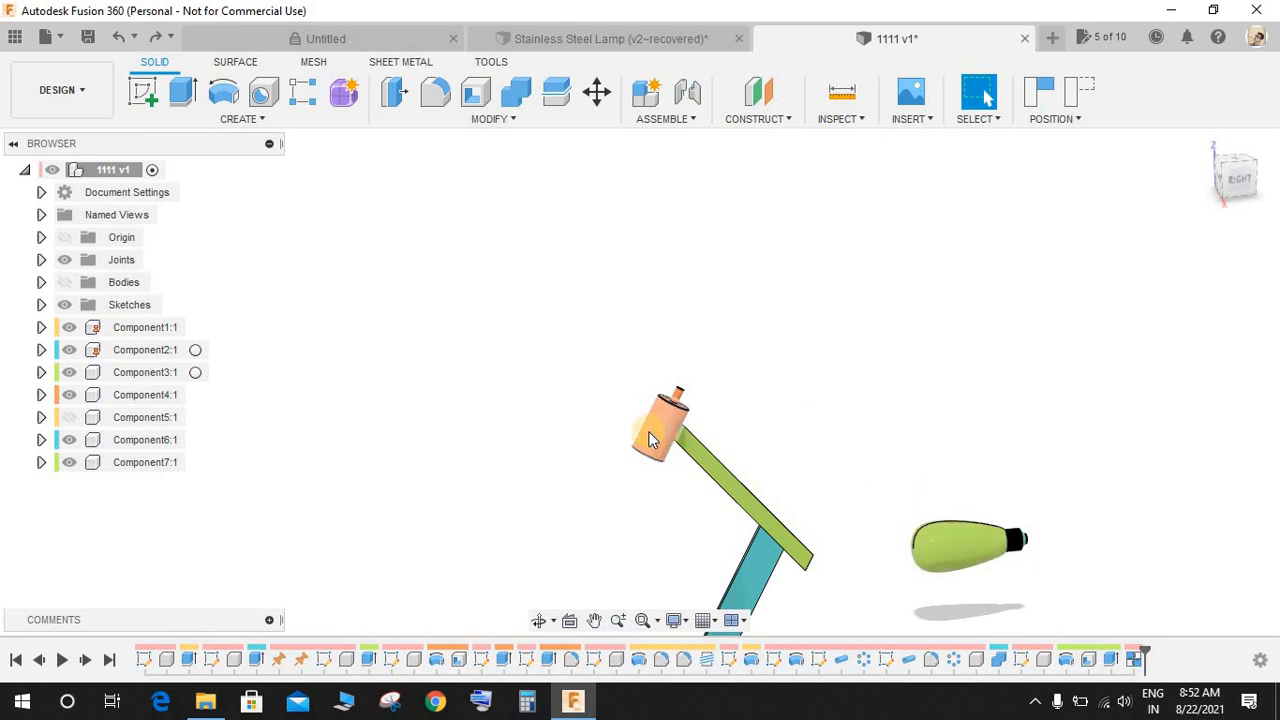
drag(771, 386, 1066, 500)
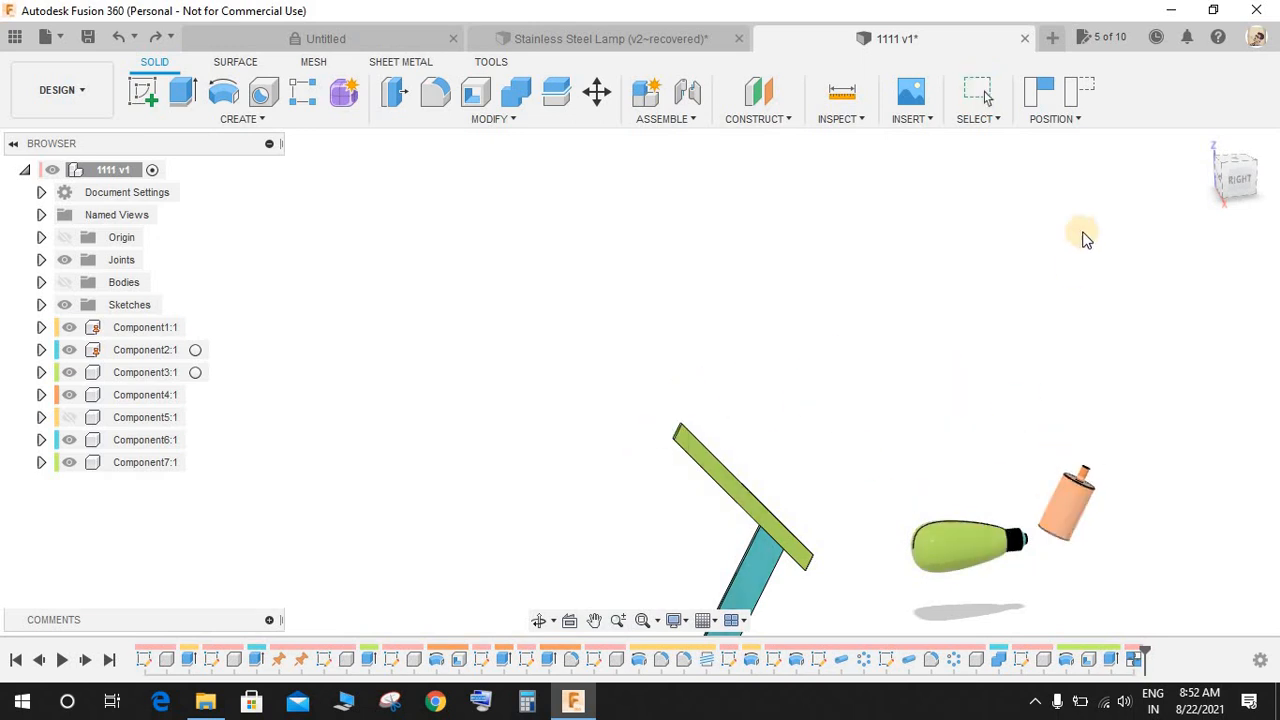
click(1086, 96)
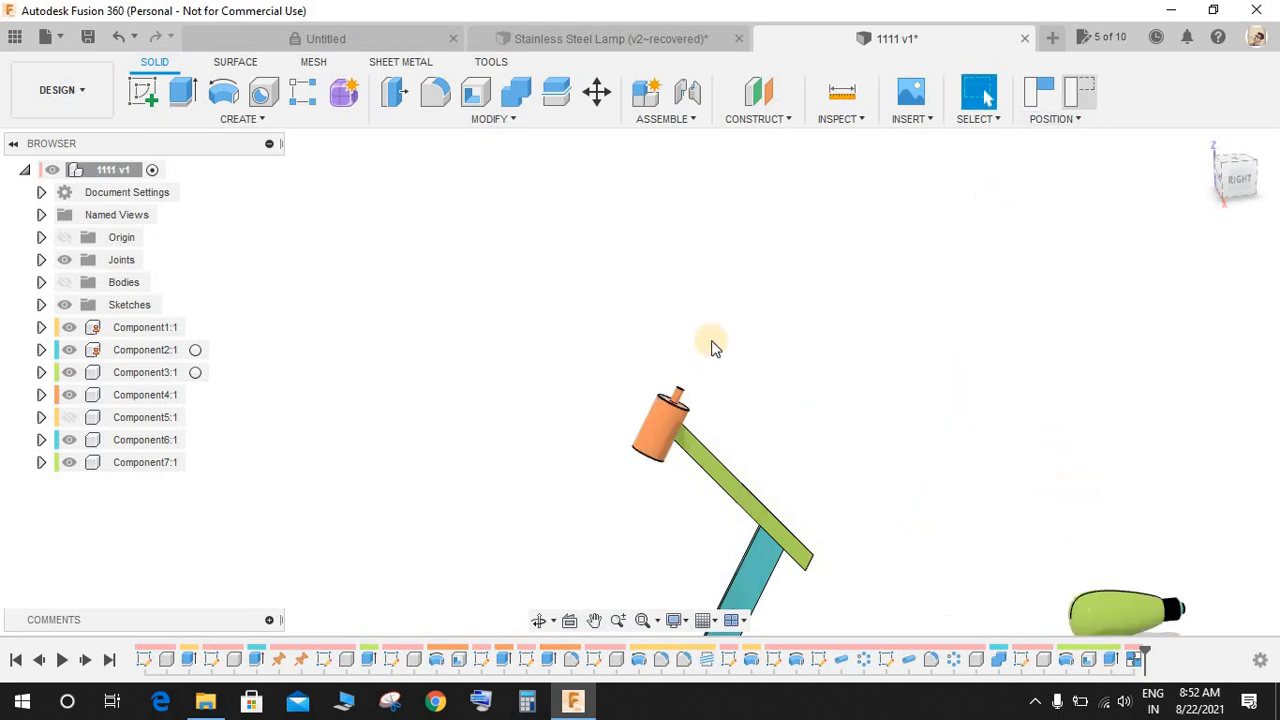
- Ground the lamp head, Component4, in its place at the end of the upper arm
right_click(170, 395)
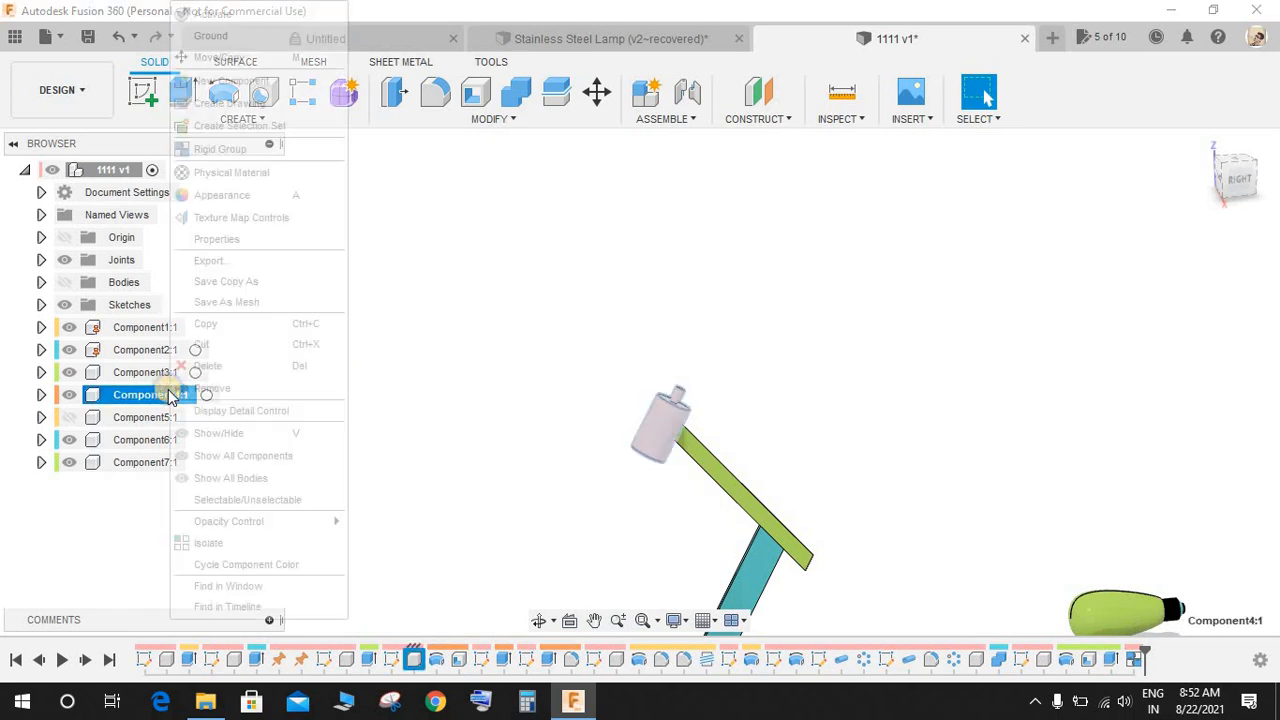
click(270, 34)
click(598, 306)
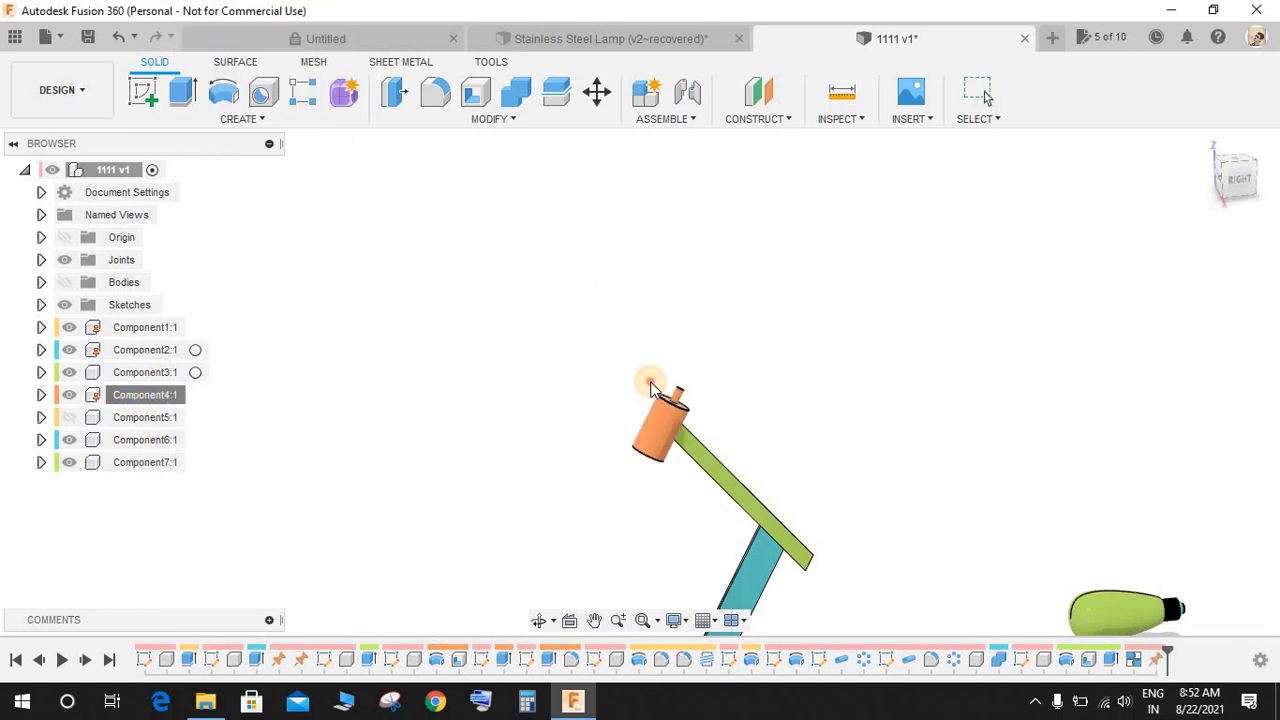
- Joint the threaded base of the bulb assembly, Component6, to the open rim of the lamp head, Component4, with a 27.153 mm inward offset
scroll(826, 420, down, 3)
click(680, 93)
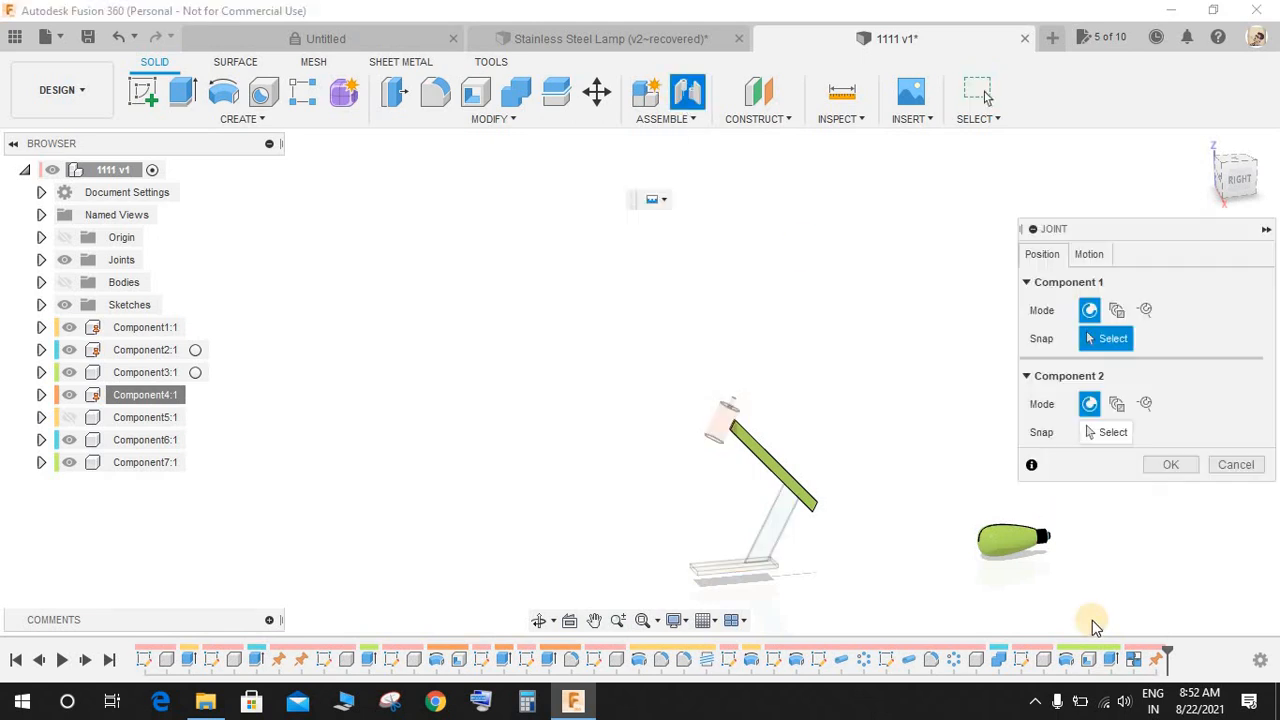
scroll(1040, 500, up, 10)
scroll(1000, 440, up, 5)
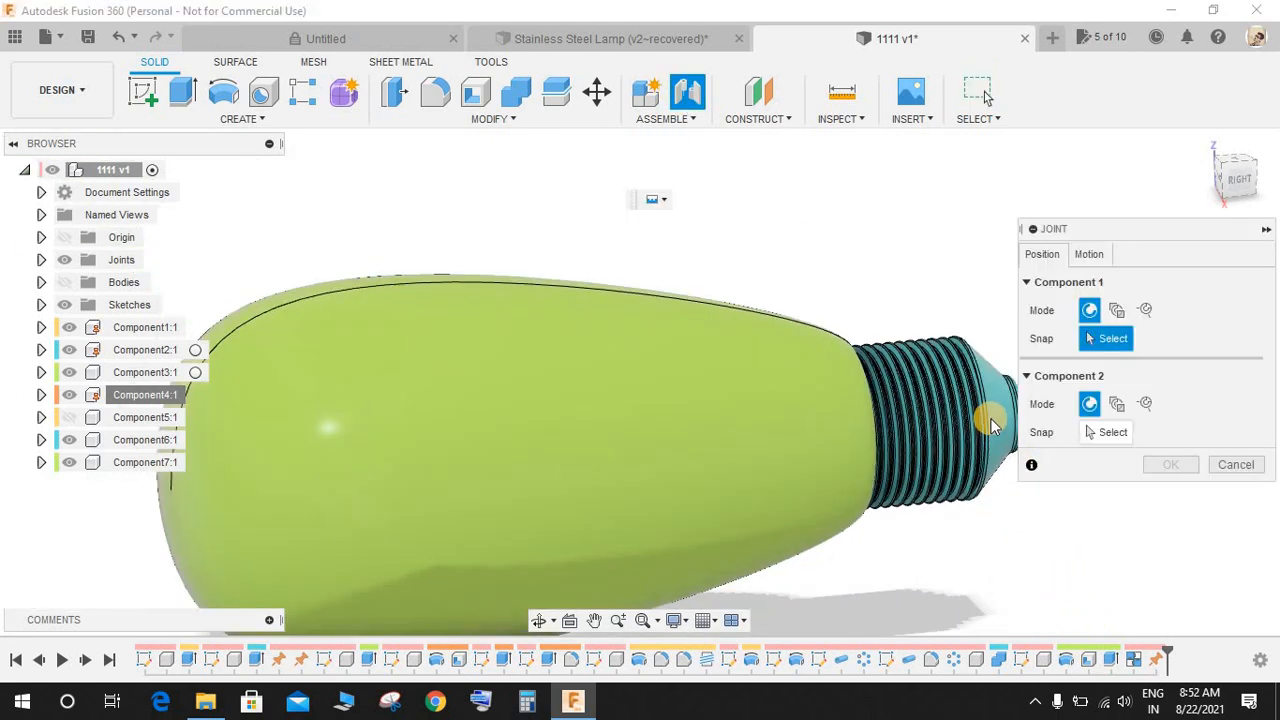
scroll(994, 414, down, 4)
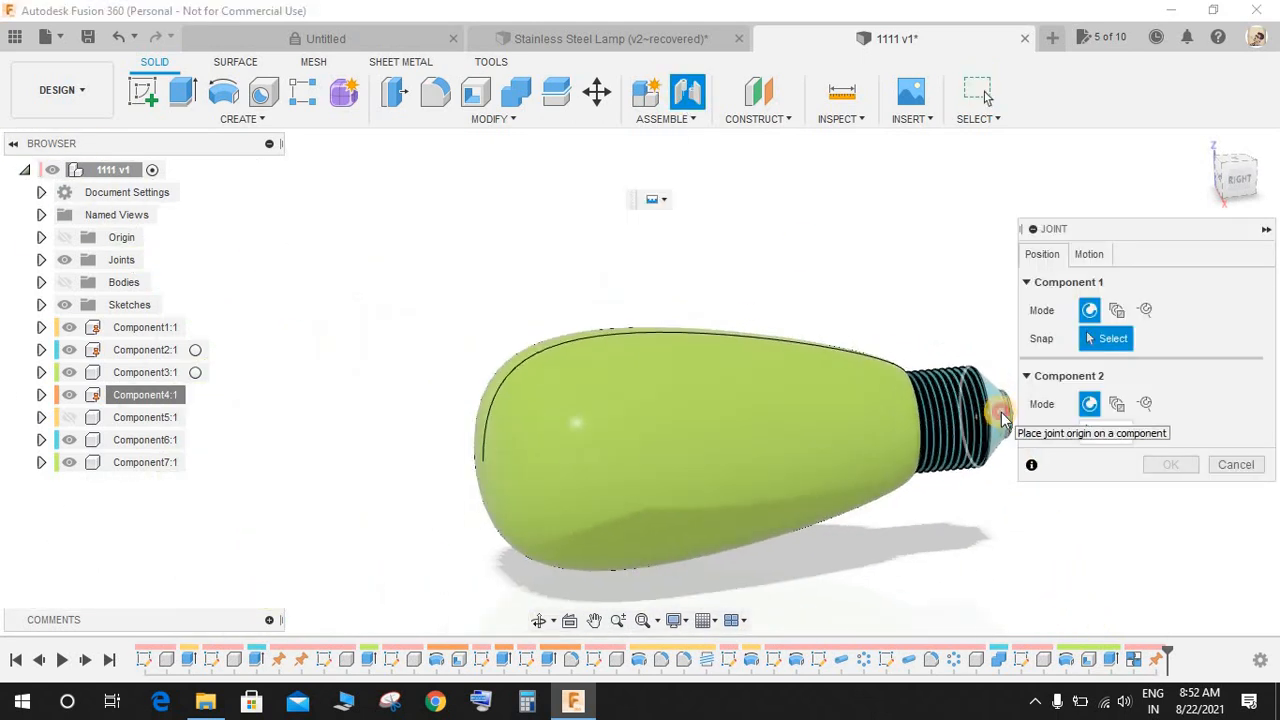
click(1001, 412)
scroll(890, 439, down, 6)
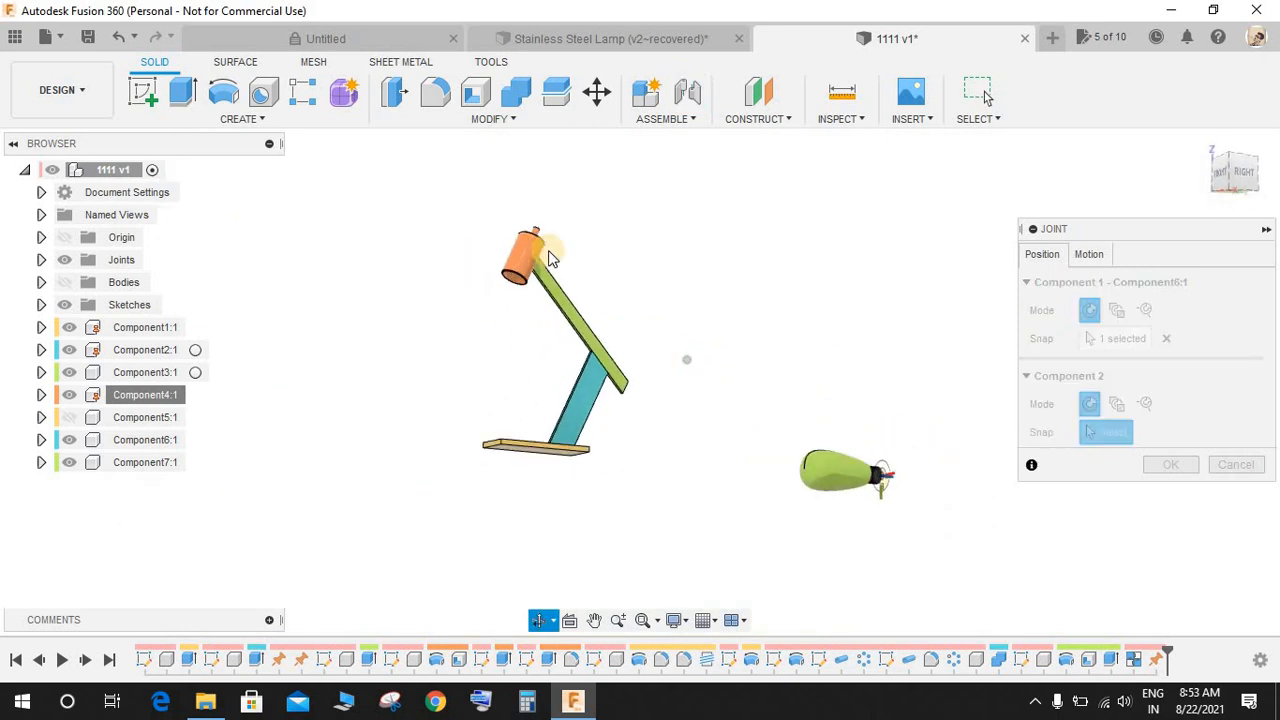
scroll(580, 275, up, 10)
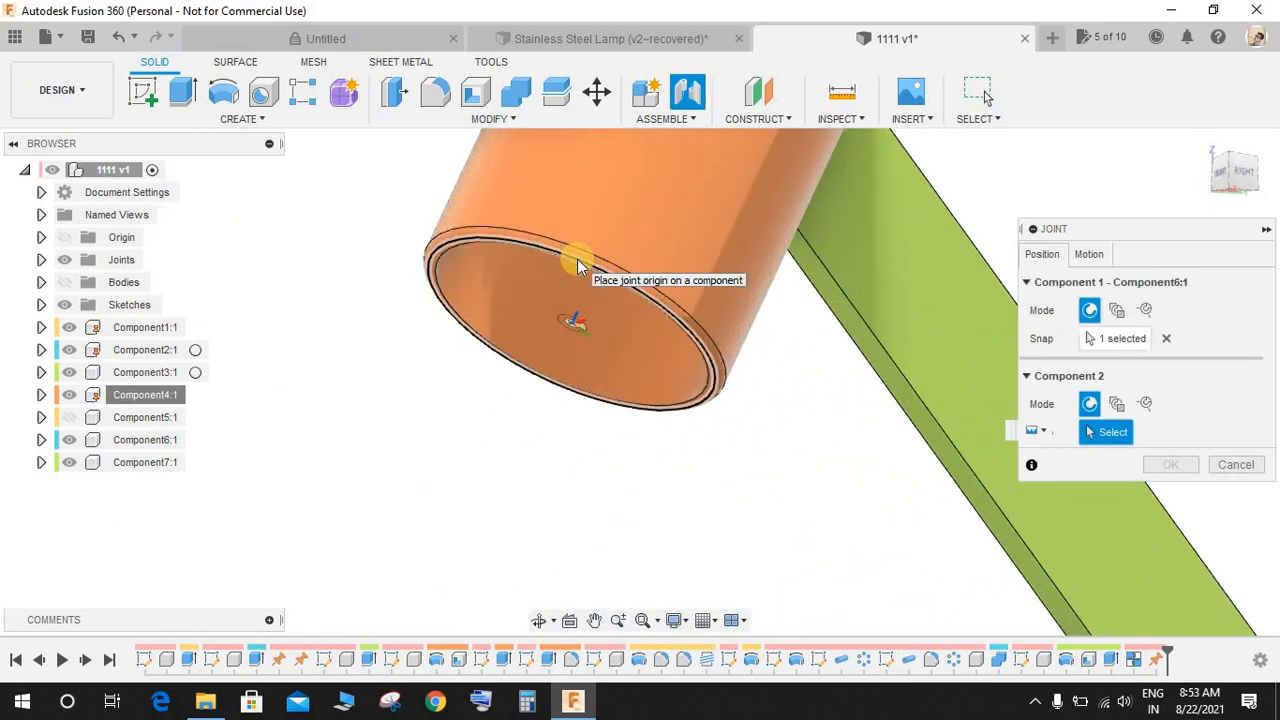
click(680, 415)
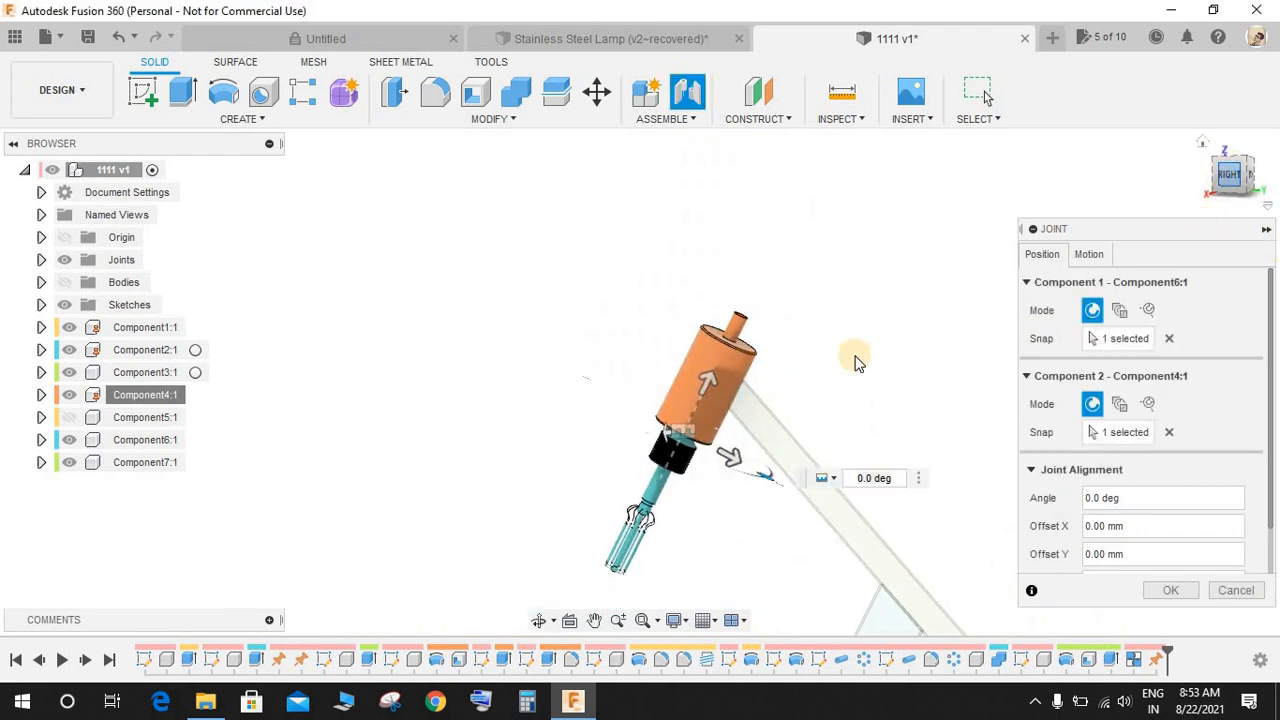
drag(893, 327, 918, 262)
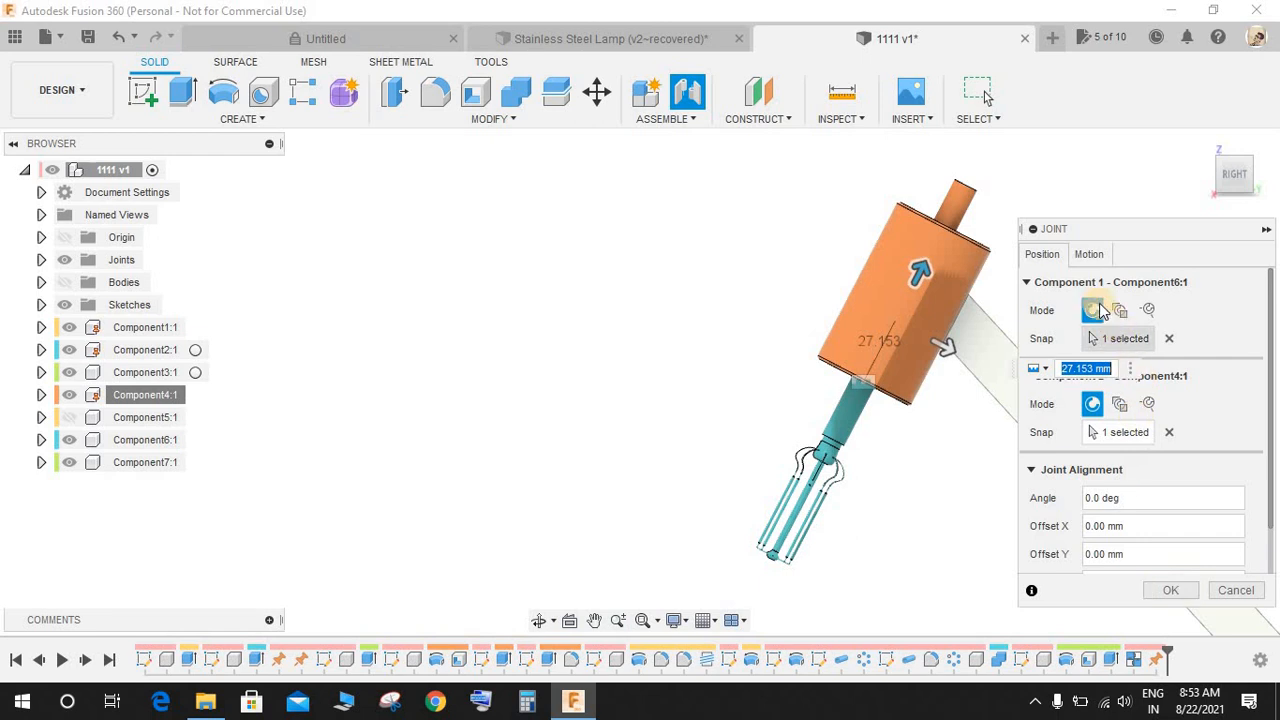
click(1172, 591)
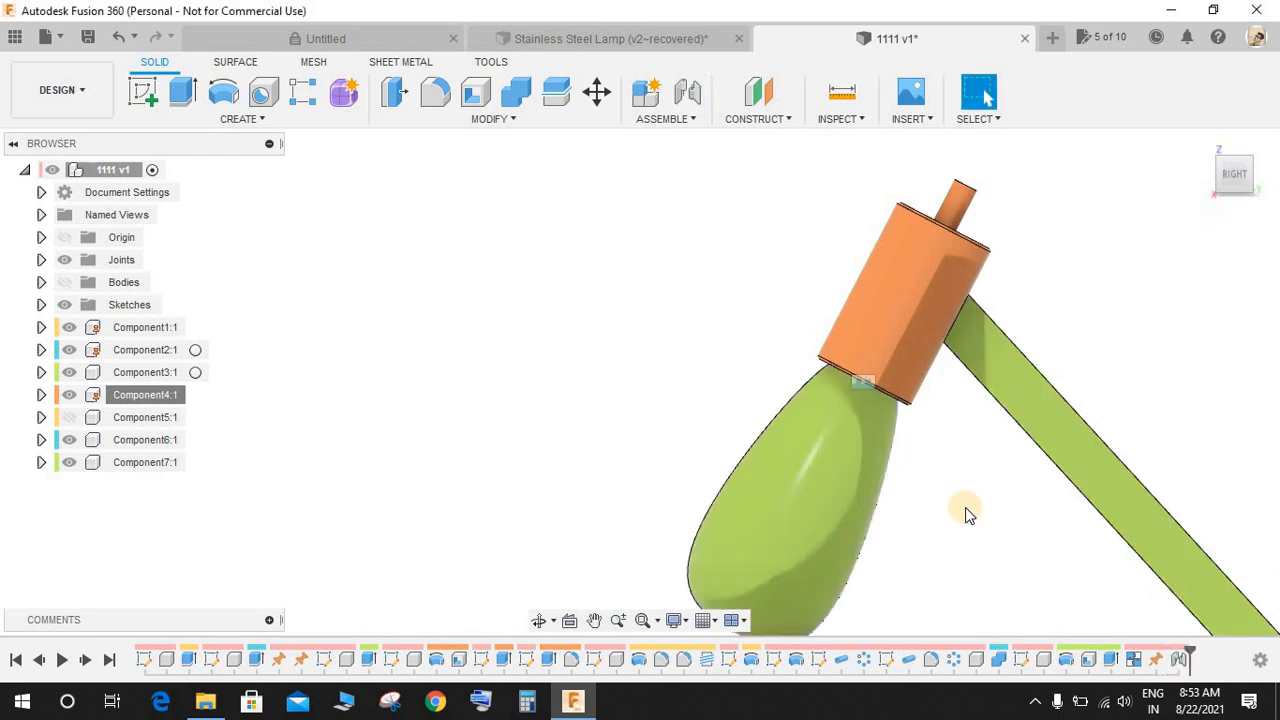
- Edit the joint between the bulb assembly and the lamp head, setting the inward offset to 35.627 mm
shift+middle_drag(869, 473, 1183, 243)
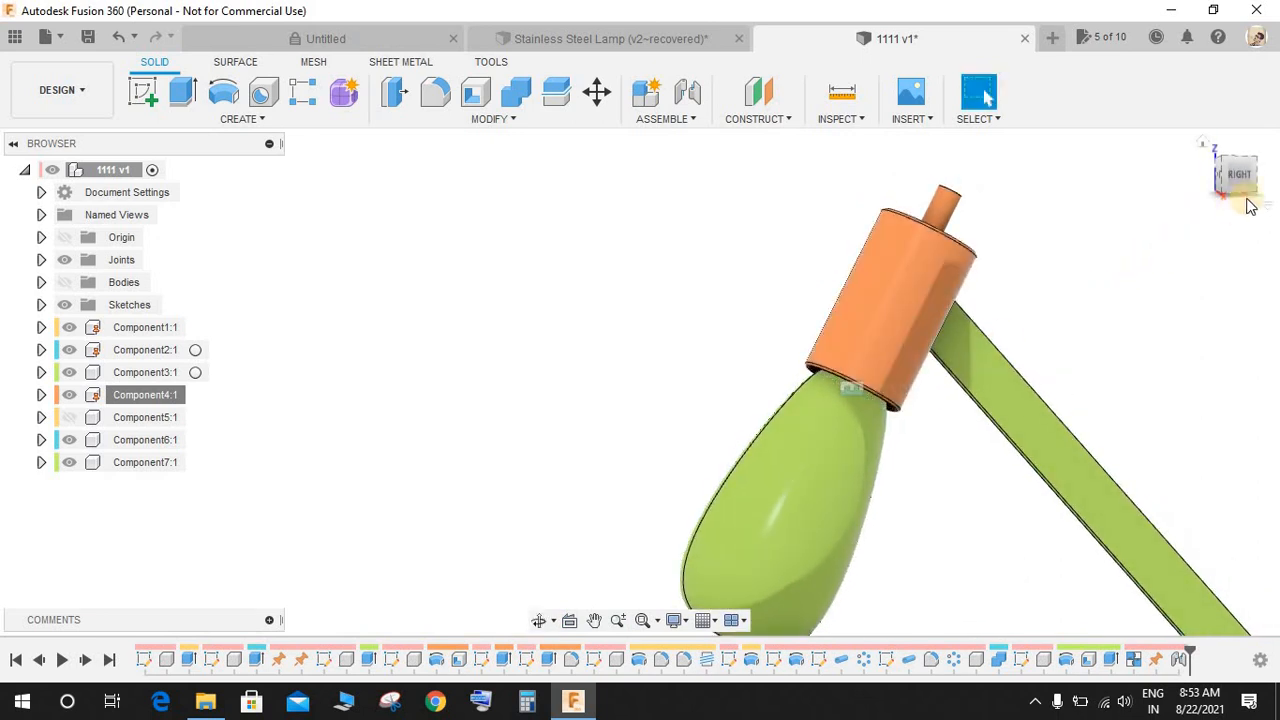
click(1238, 172)
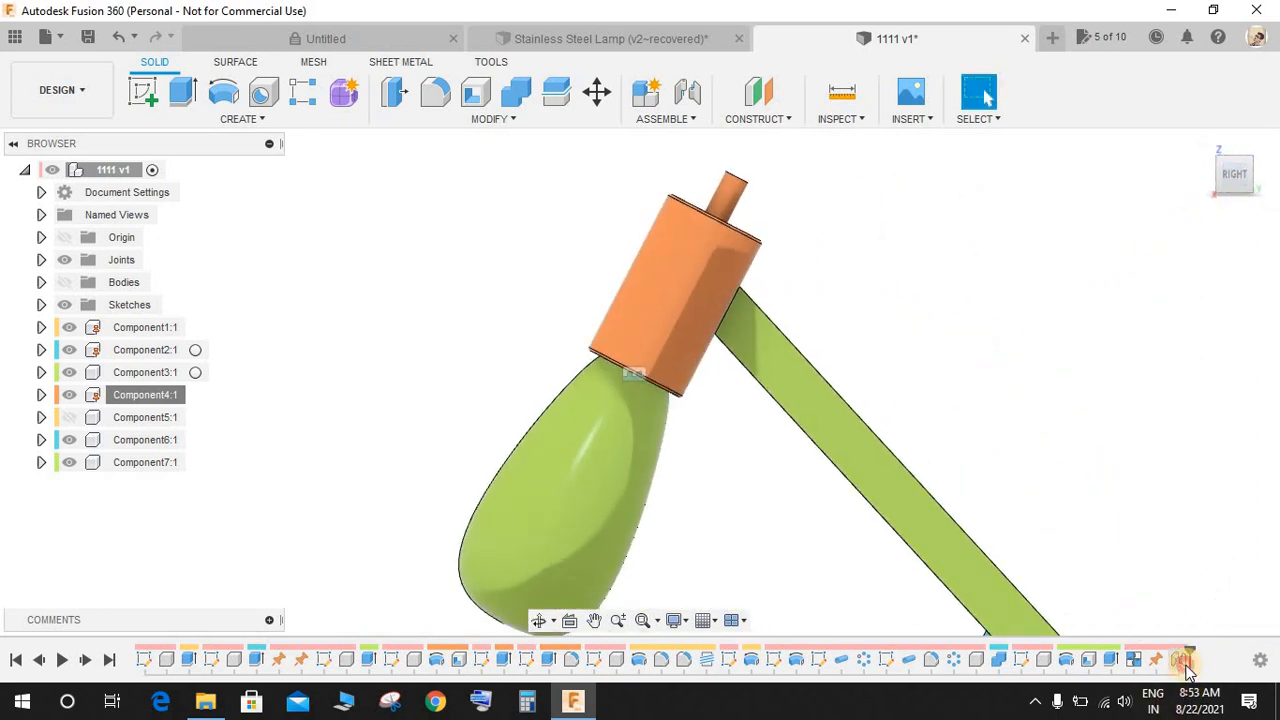
right_click(1181, 656)
click(1143, 537)
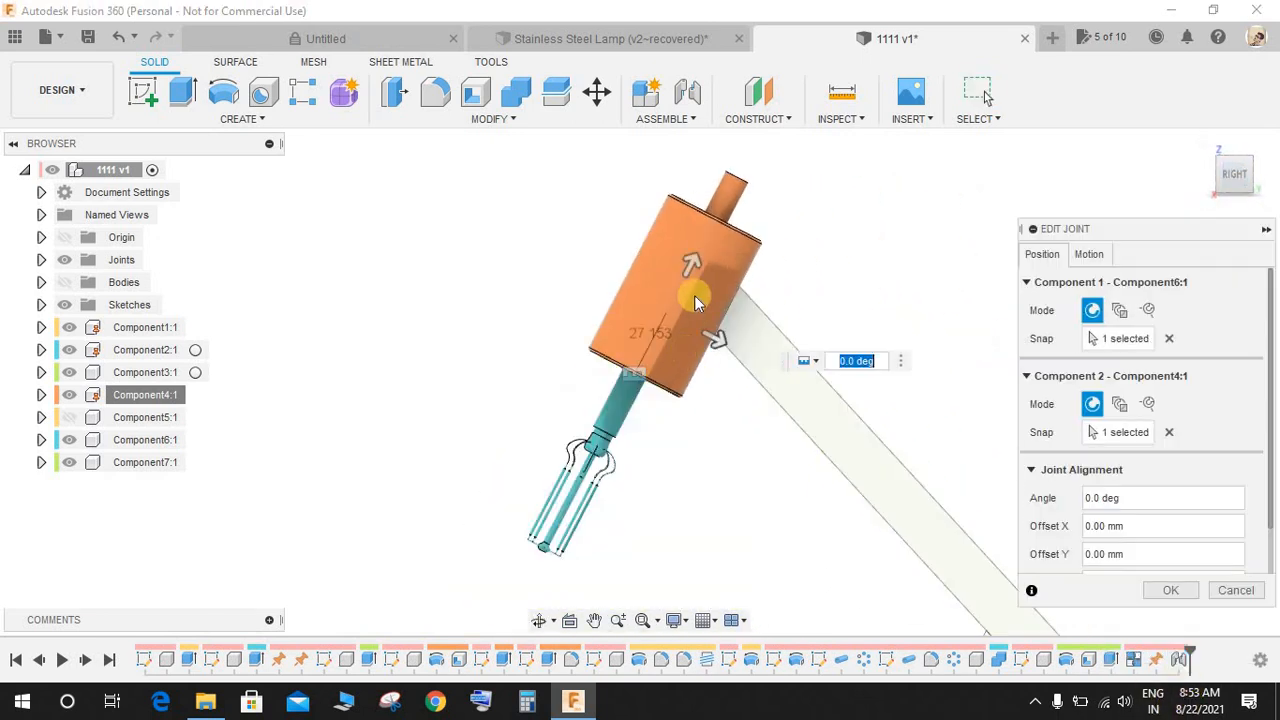
drag(691, 266, 700, 244)
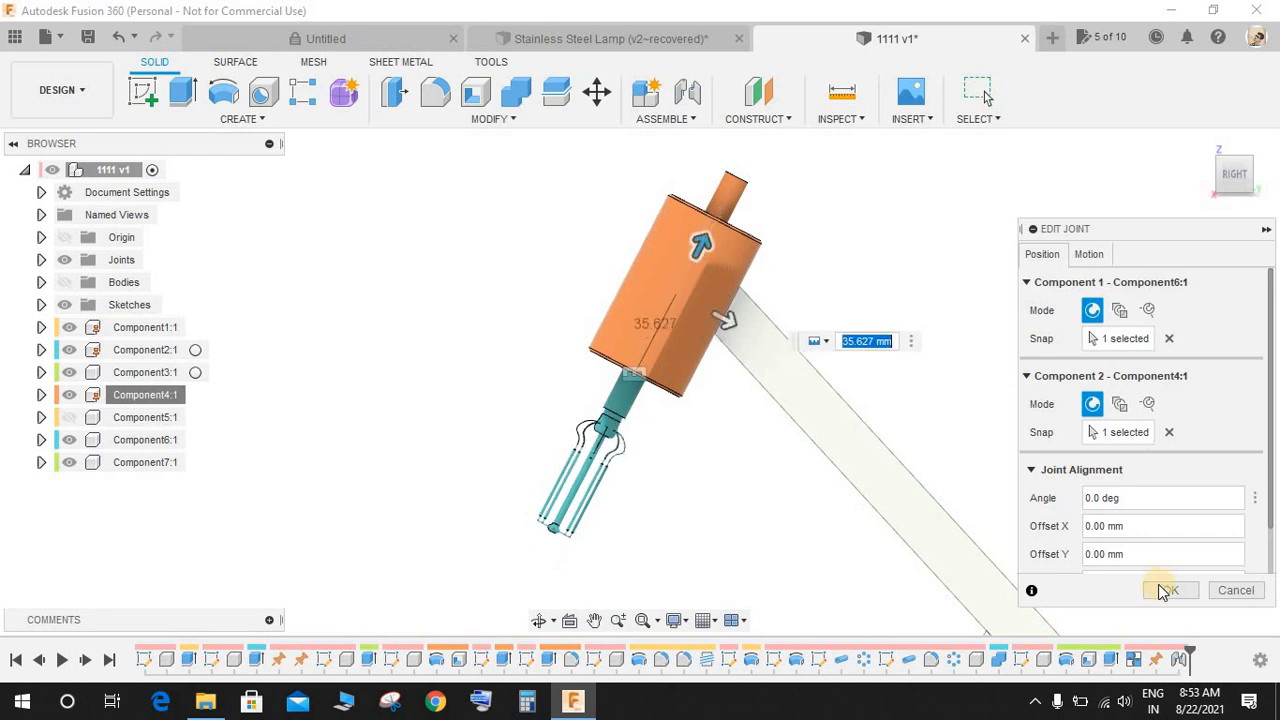
key(Return)
shift+middle_drag(558, 379, 671, 369)
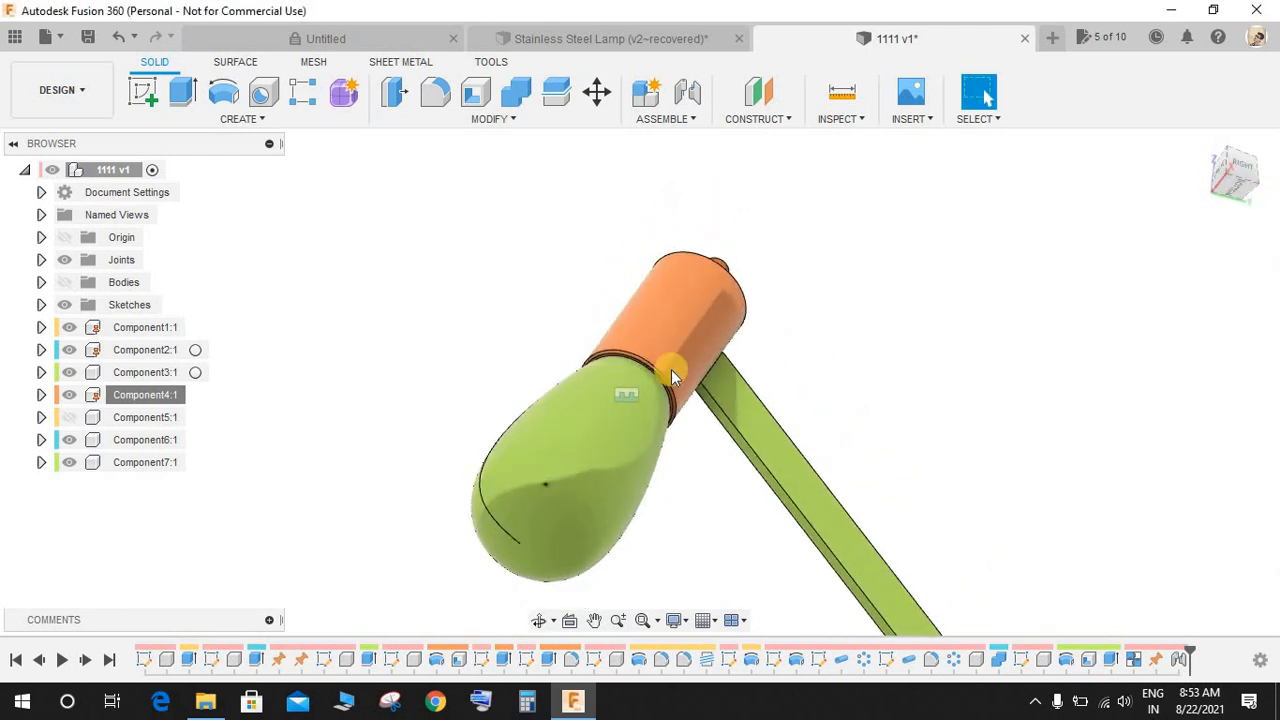
scroll(671, 369, up, 3)
shift+middle_drag(768, 378, 718, 450)
scroll(718, 450, down, 5)
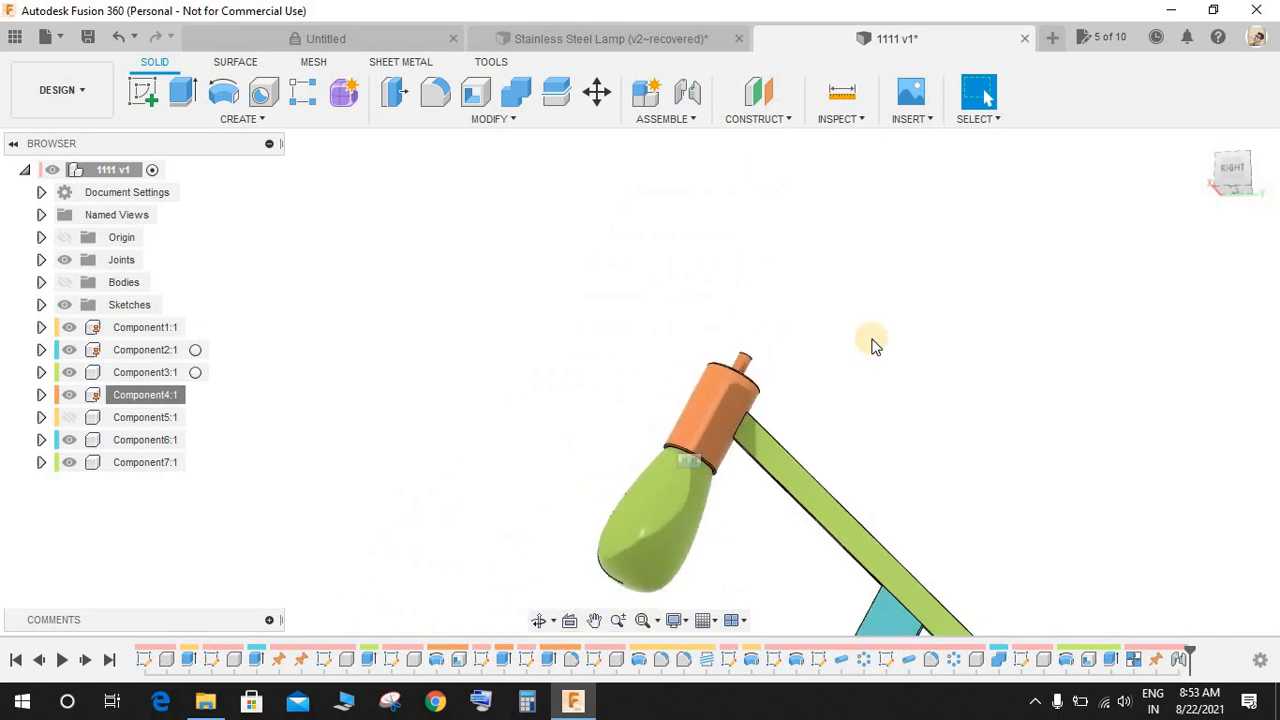
- Sketch an 8.5 mm diameter circle on the lower arm's side plane, placed over the upper arm where the two arms overlap
shift+middle_drag(874, 346, 910, 403)
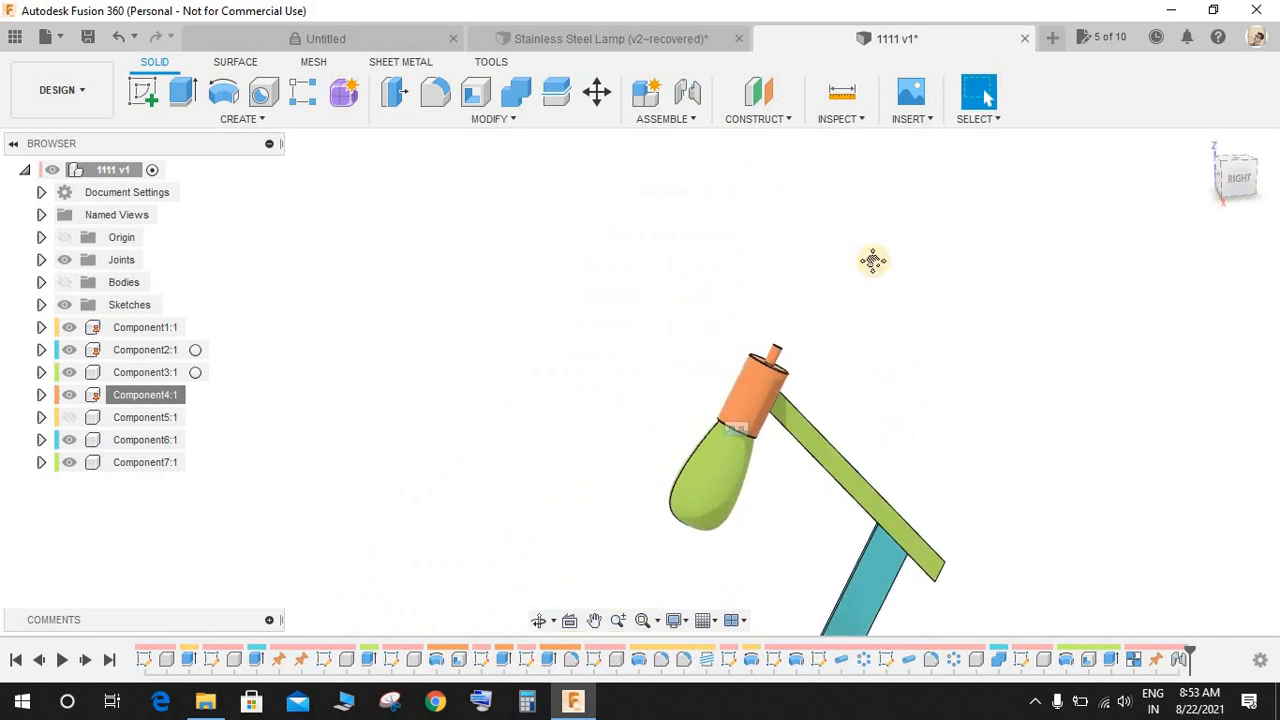
mouse_move(873, 261)
shift+middle_down()
mouse_move(877, 251)
mouse_move(877, 280)
shift+middle_up()
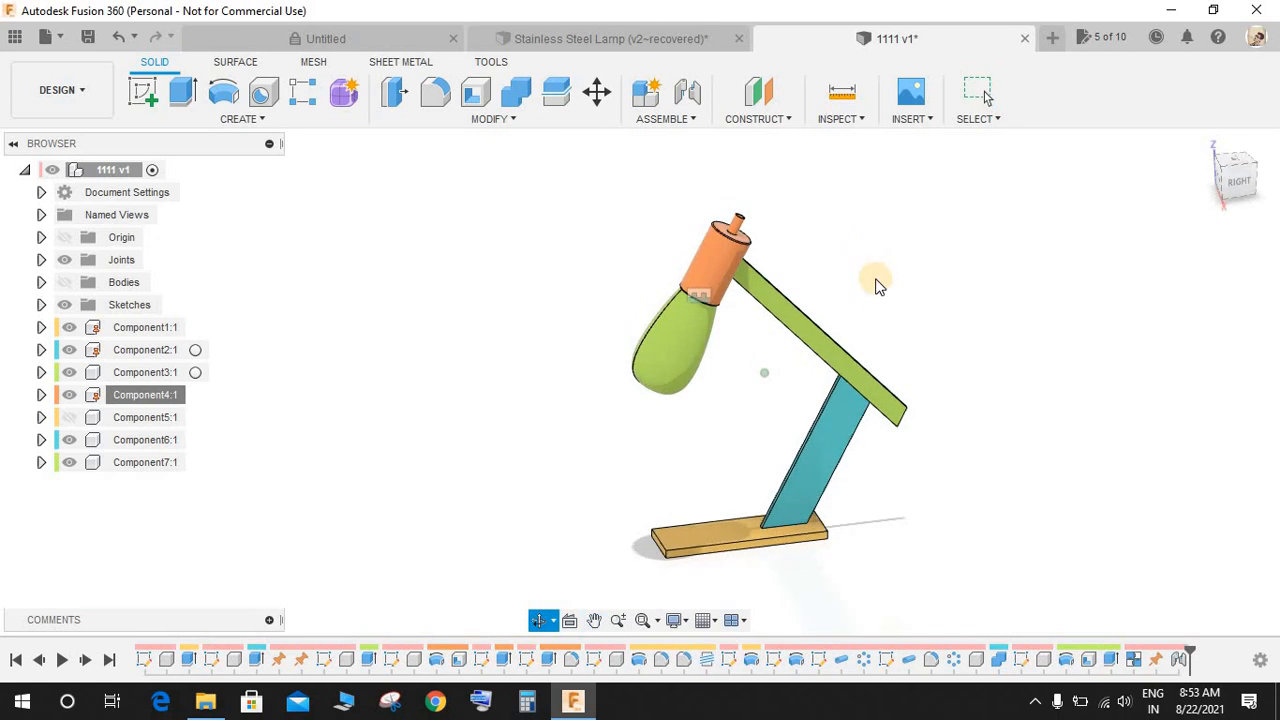
click(145, 108)
click(848, 432)
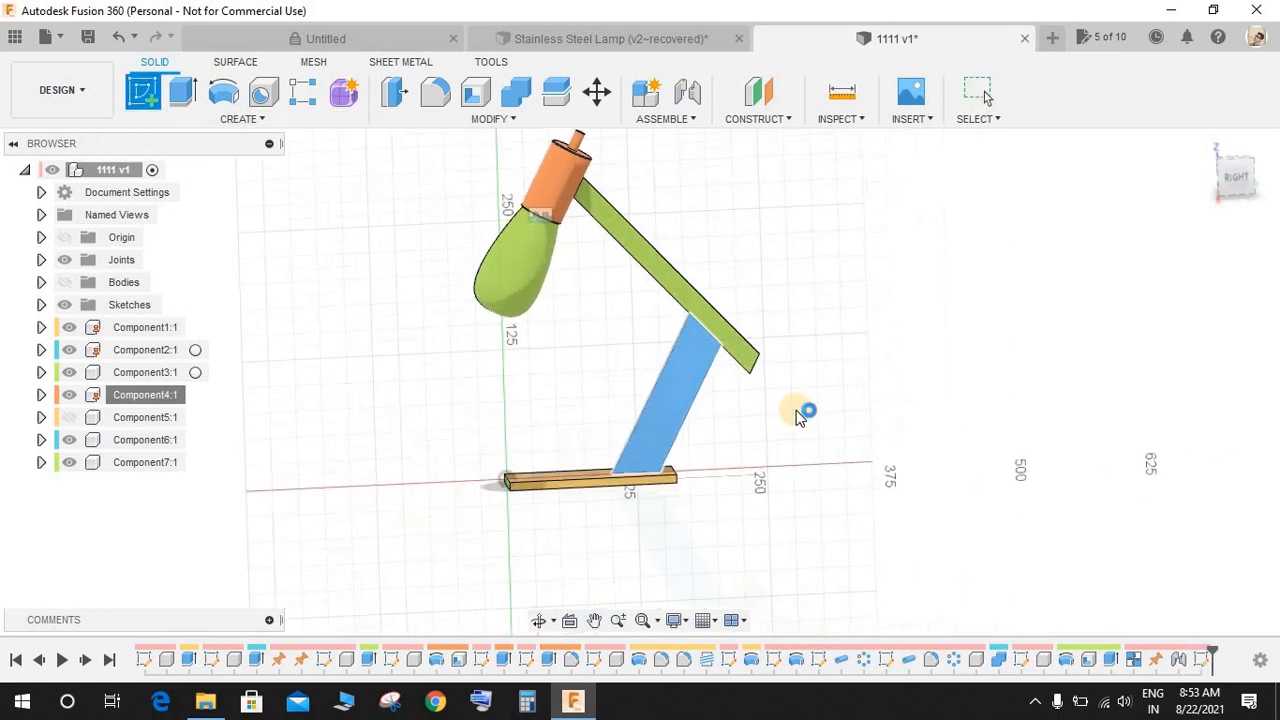
click(228, 100)
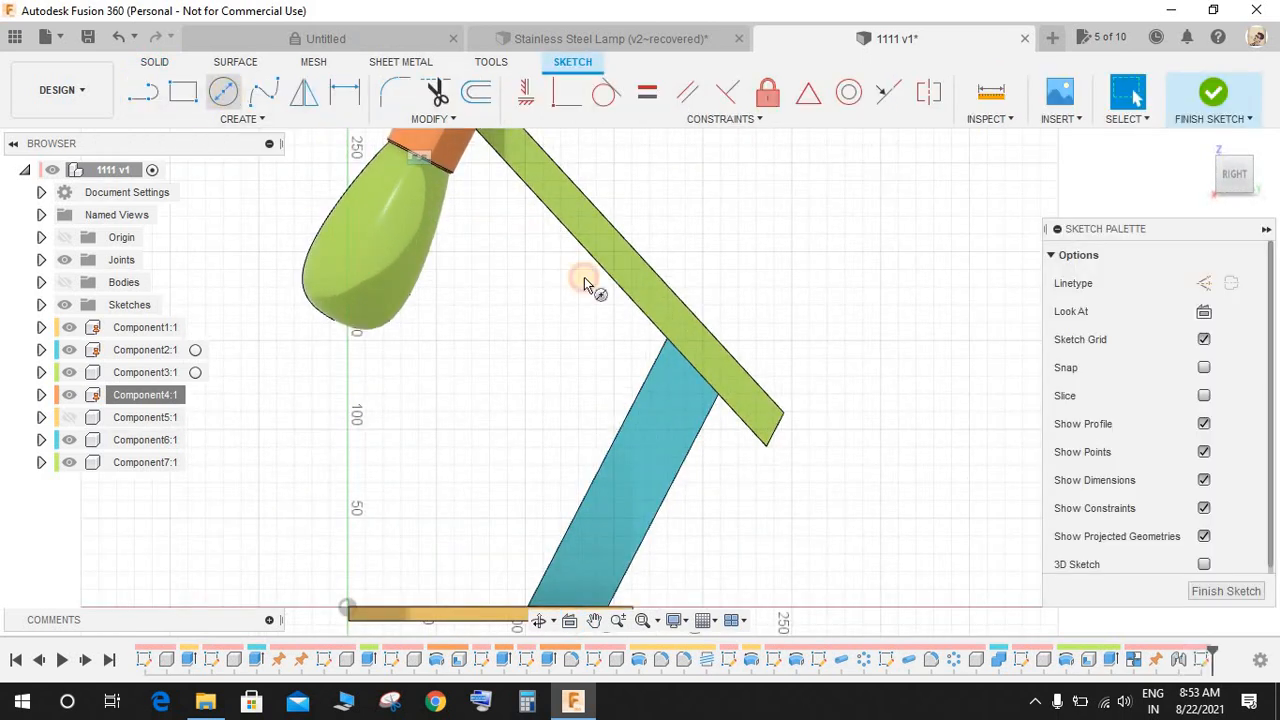
scroll(710, 355, up, 2)
click(689, 349)
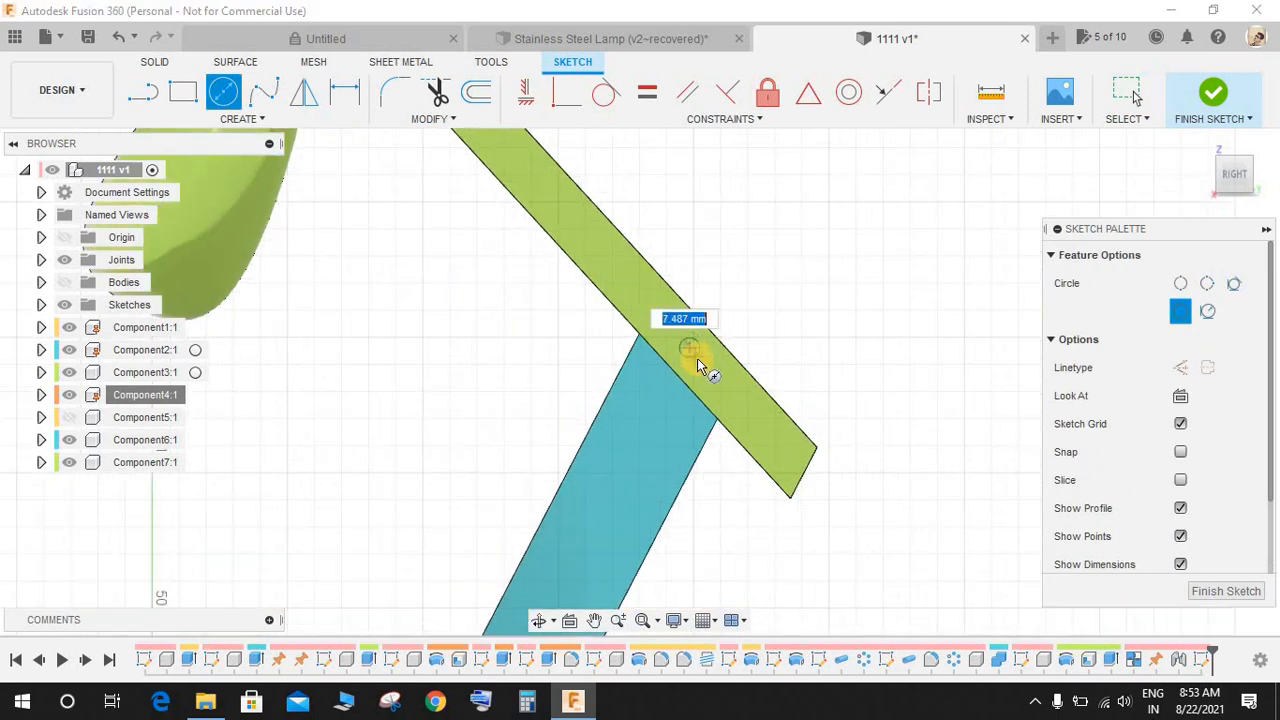
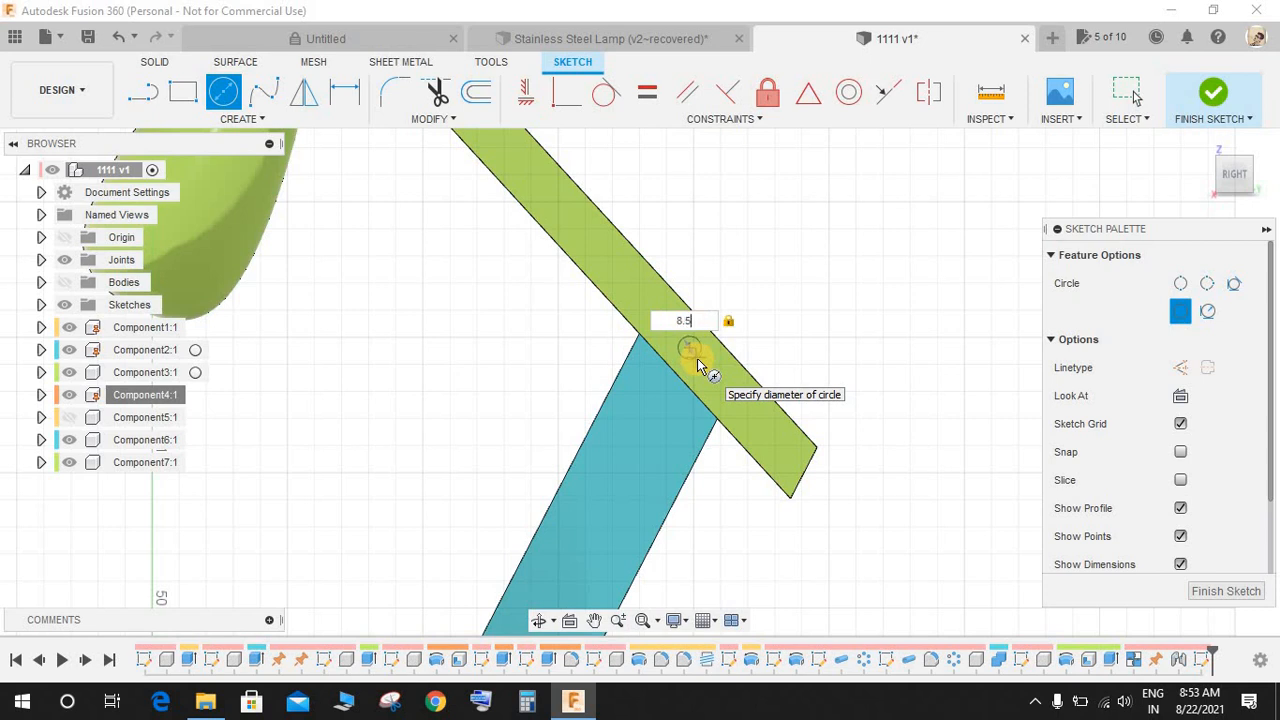
key(Return)
scroll(685, 388, up, 2)
scroll(688, 398, down, 4)
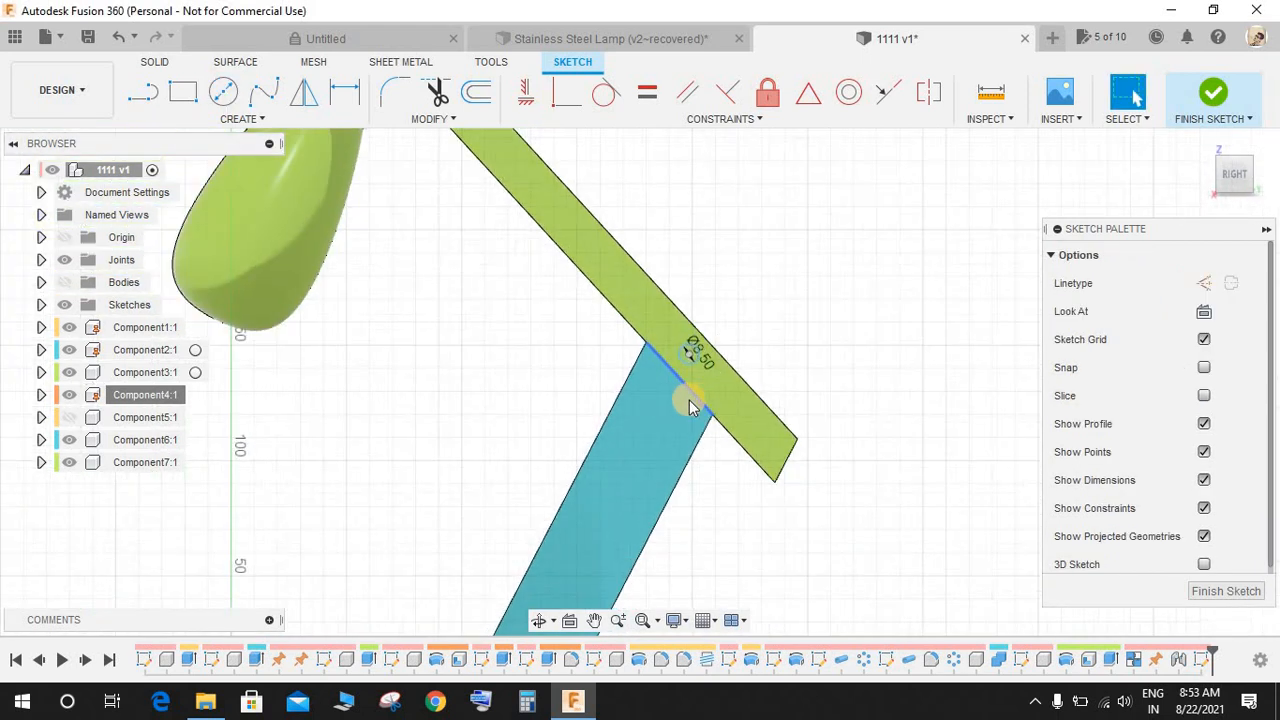
scroll(692, 400, up, 3)
scroll(700, 403, down, 4)
scroll(718, 405, up, 3)
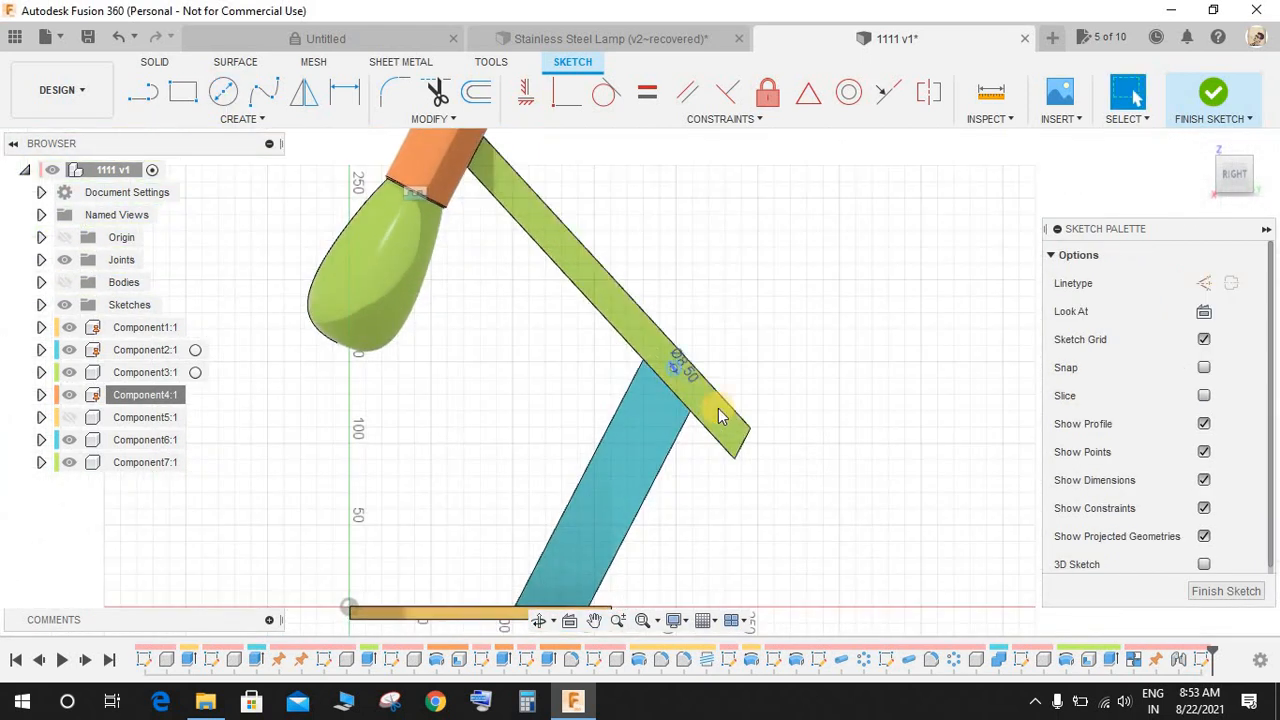
click(1222, 116)
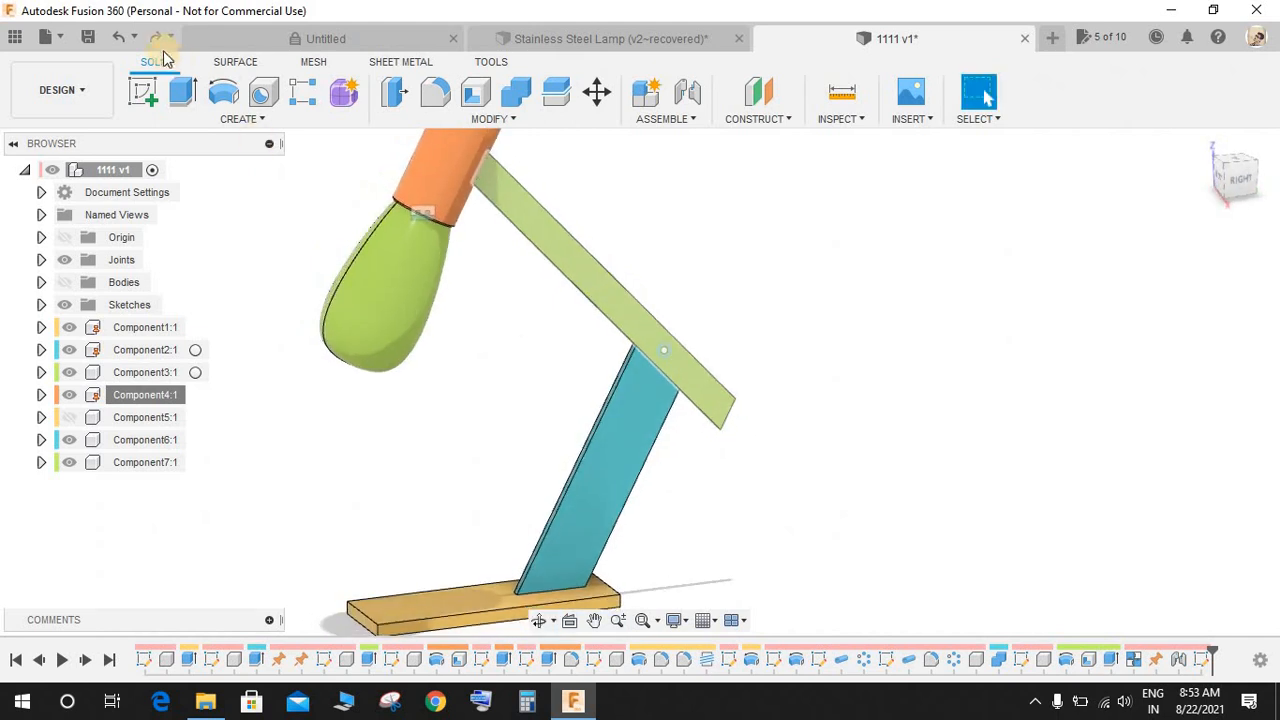
- Extrude the circle on the upper arm as a cut of -37.537 mm to make a through hole
click(188, 92)
scroll(706, 423, up, 5)
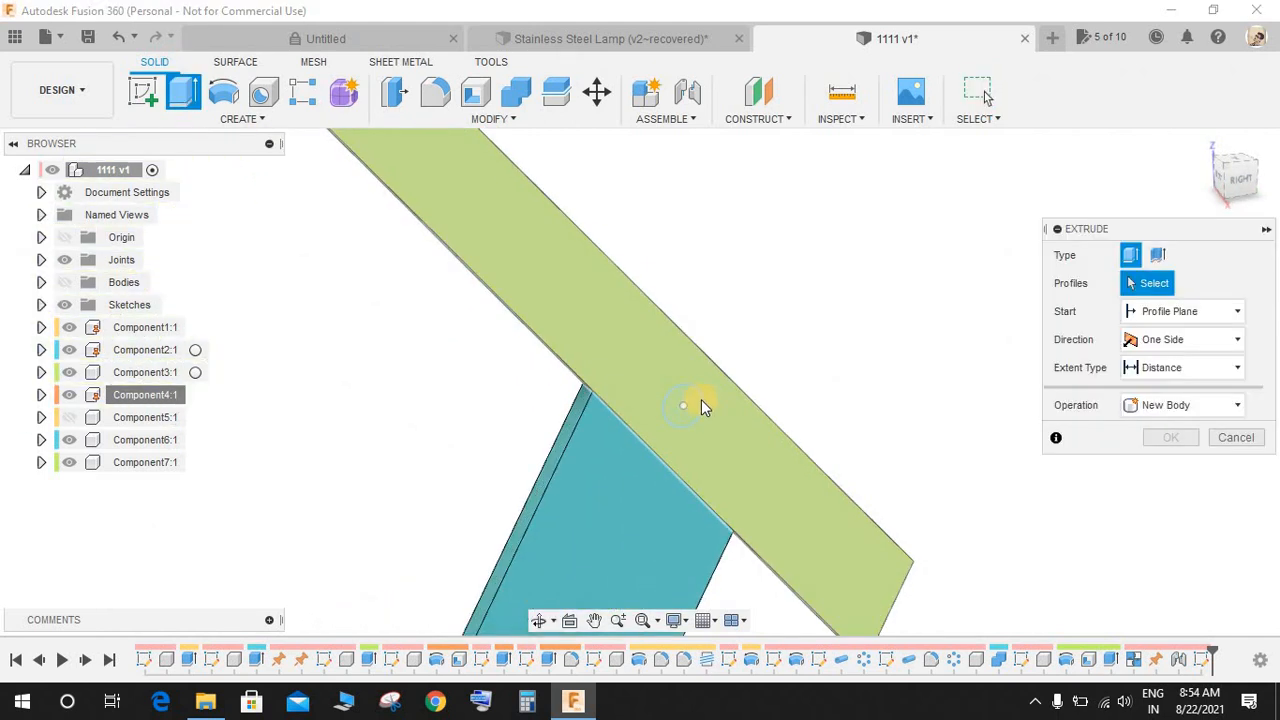
drag(690, 418, 606, 348)
click(1168, 520)
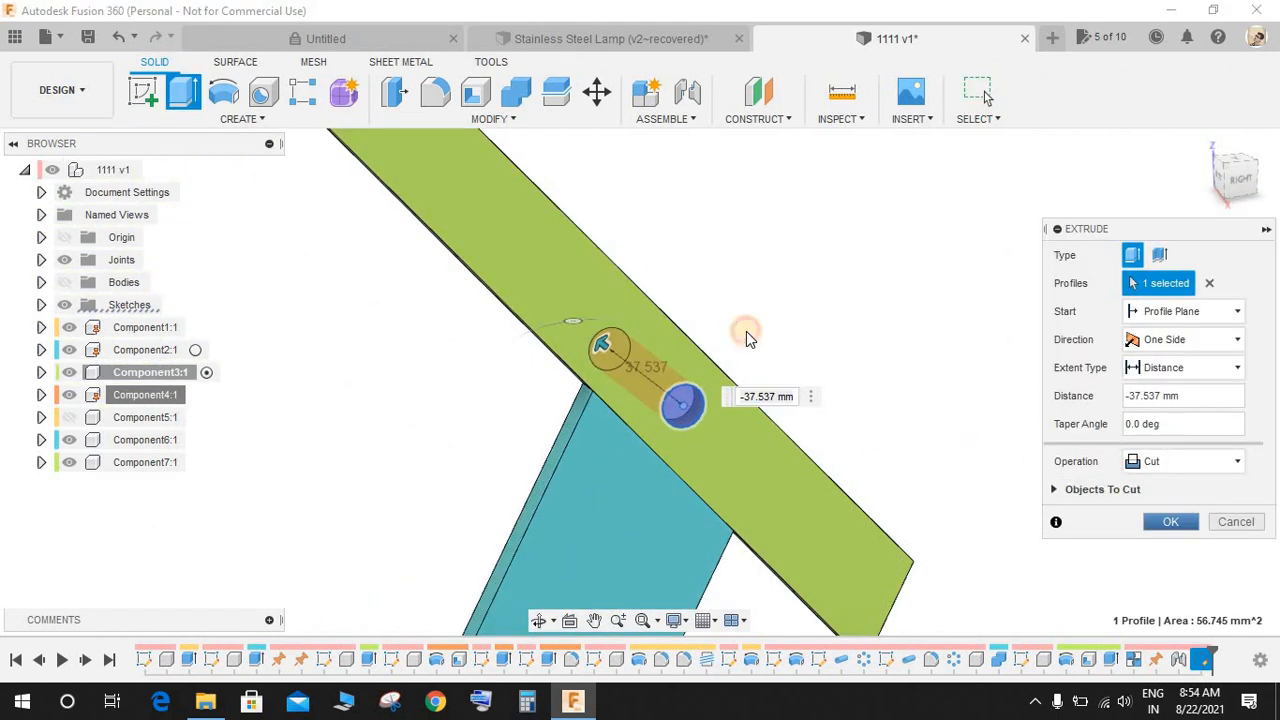
- Sketch an 8.5 mm diameter circle on the lower arm's side face, close to its foot above the base
scroll(746, 331, down, 3)
scroll(746, 331, down, 5)
click(142, 92)
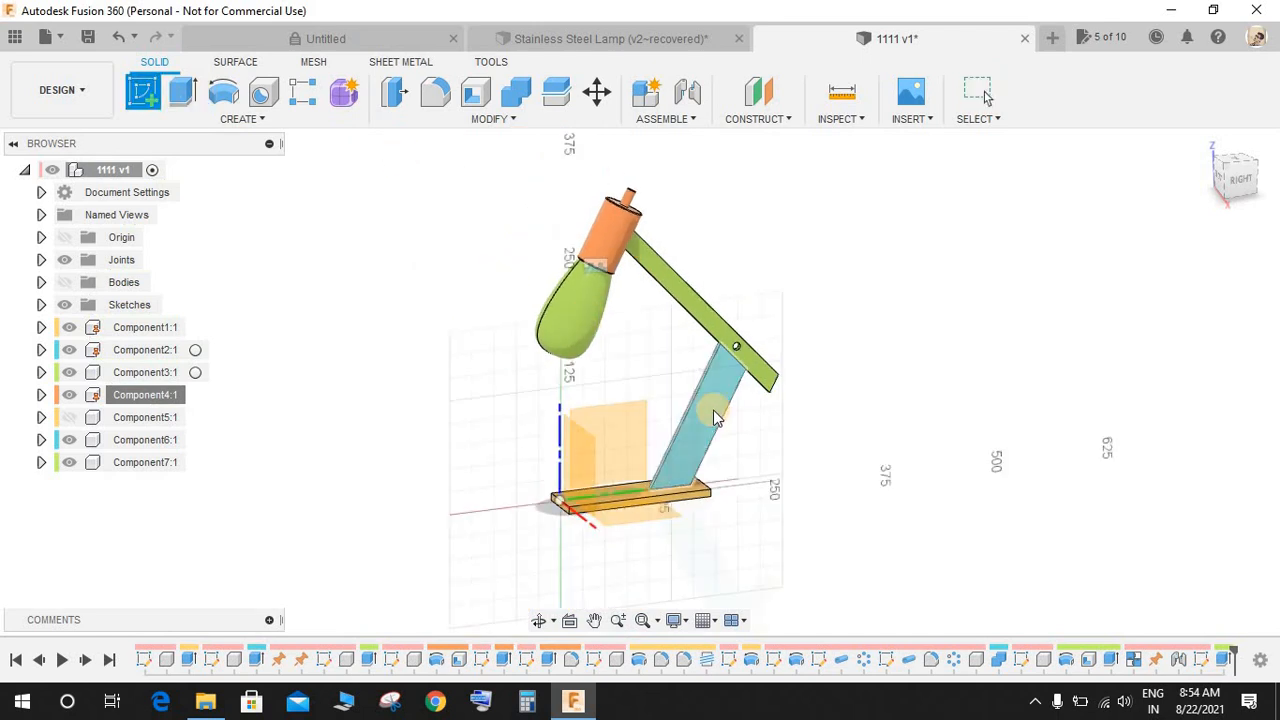
click(731, 434)
scroll(620, 430, up, 5)
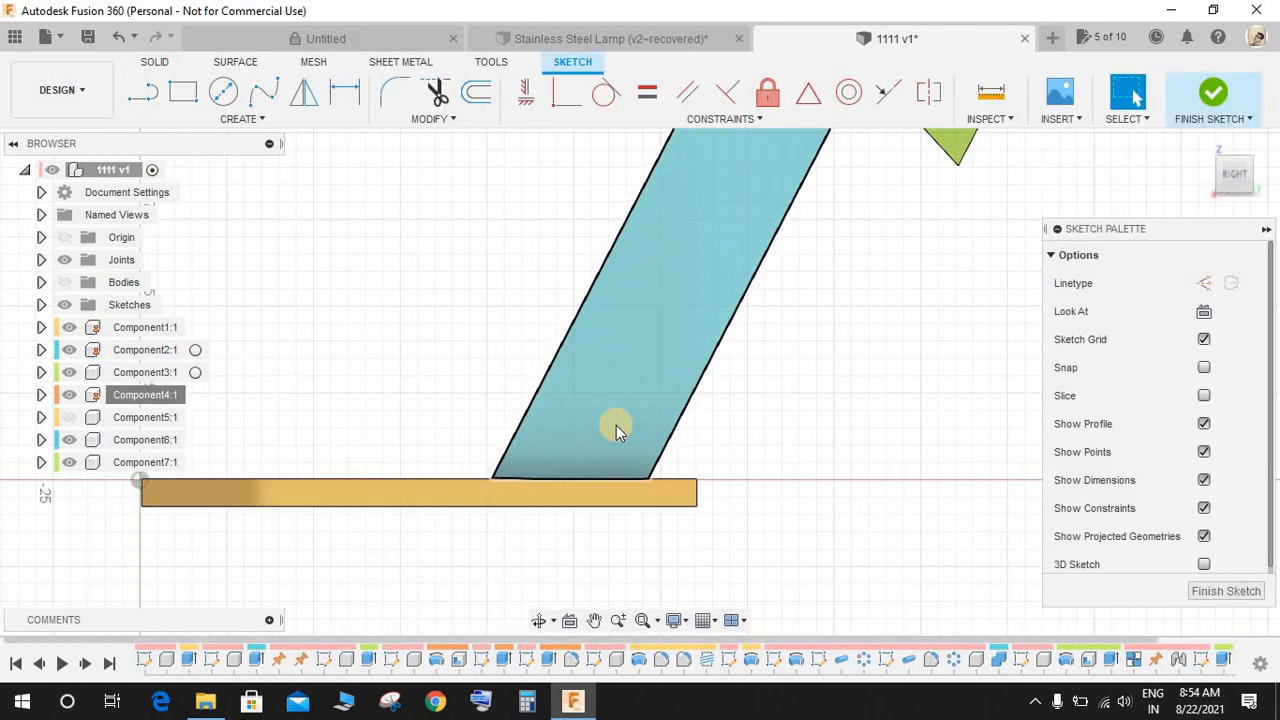
key(c)
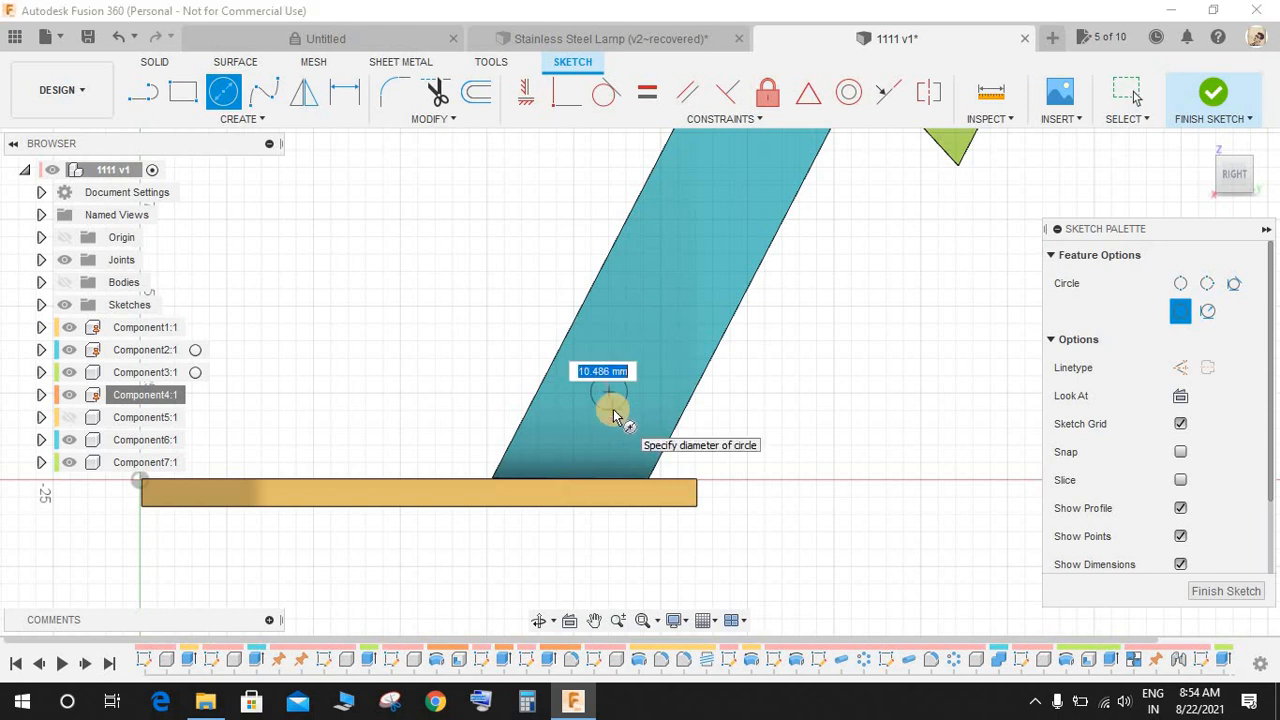
text(8.5)
key(Return)
key(Escape)
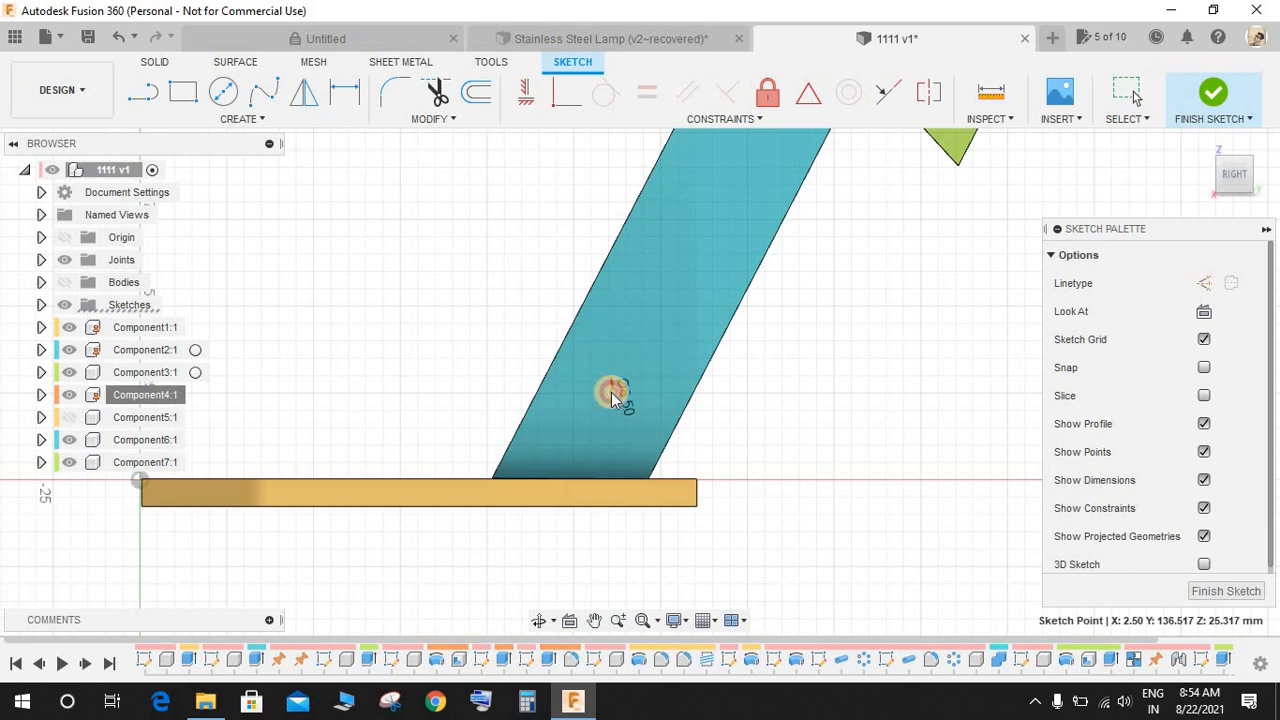
click(1210, 95)
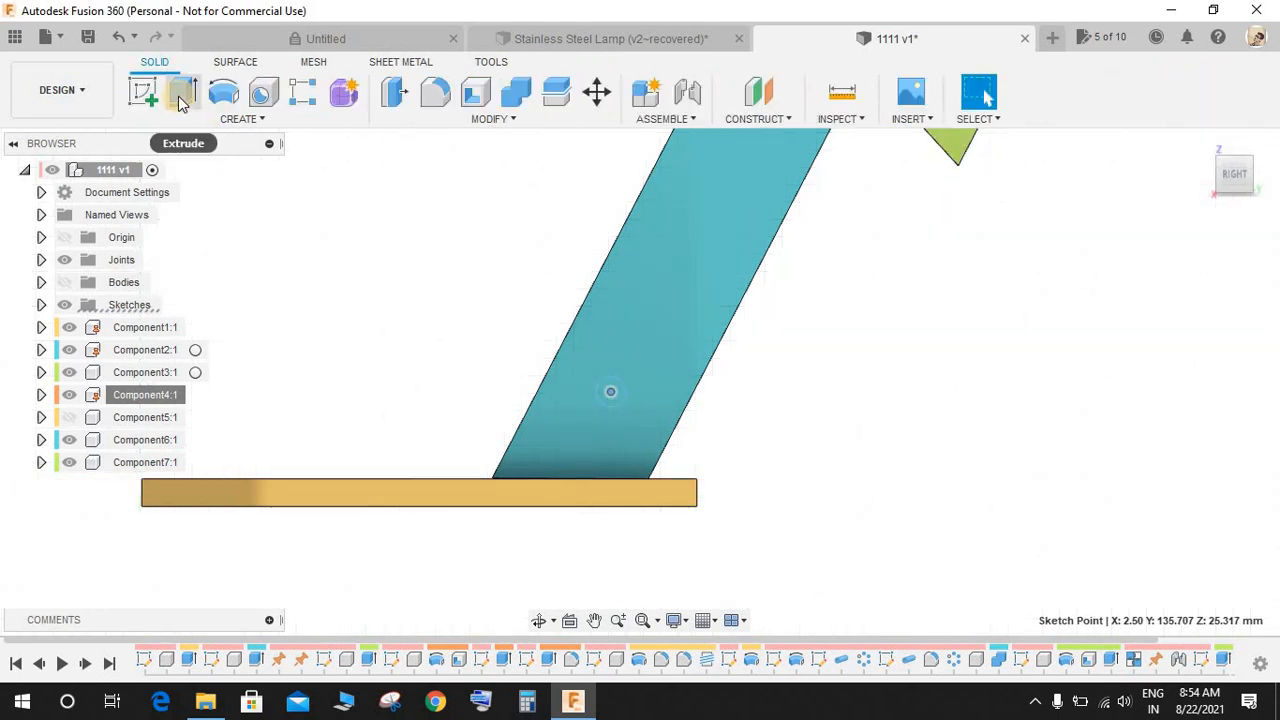
- Extrude the circle near the lower arm's foot as a cut through the arm
click(183, 97)
scroll(625, 395, up, 2)
click(600, 386)
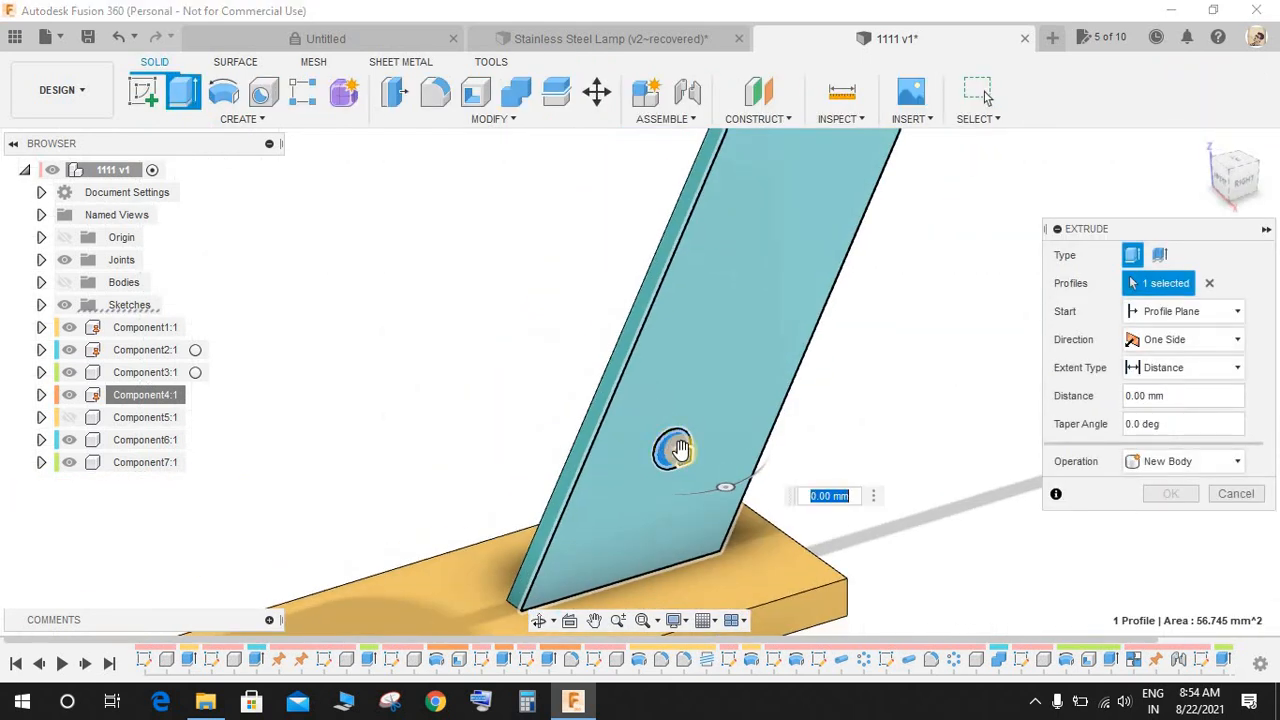
drag(680, 450, 555, 365)
key(Return)
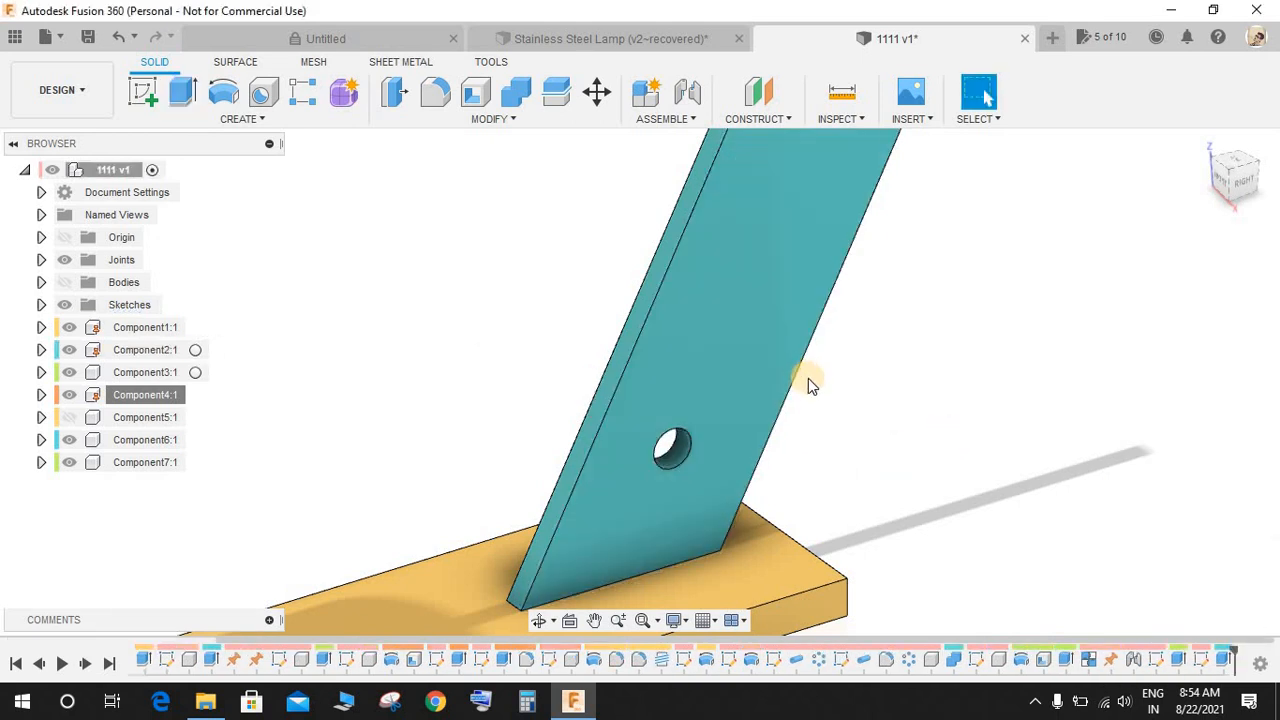
- Create a construction axis through the cylindrical face of the upper arm's pivot hole
scroll(808, 369, down, 6)
scroll(876, 264, up, 3)
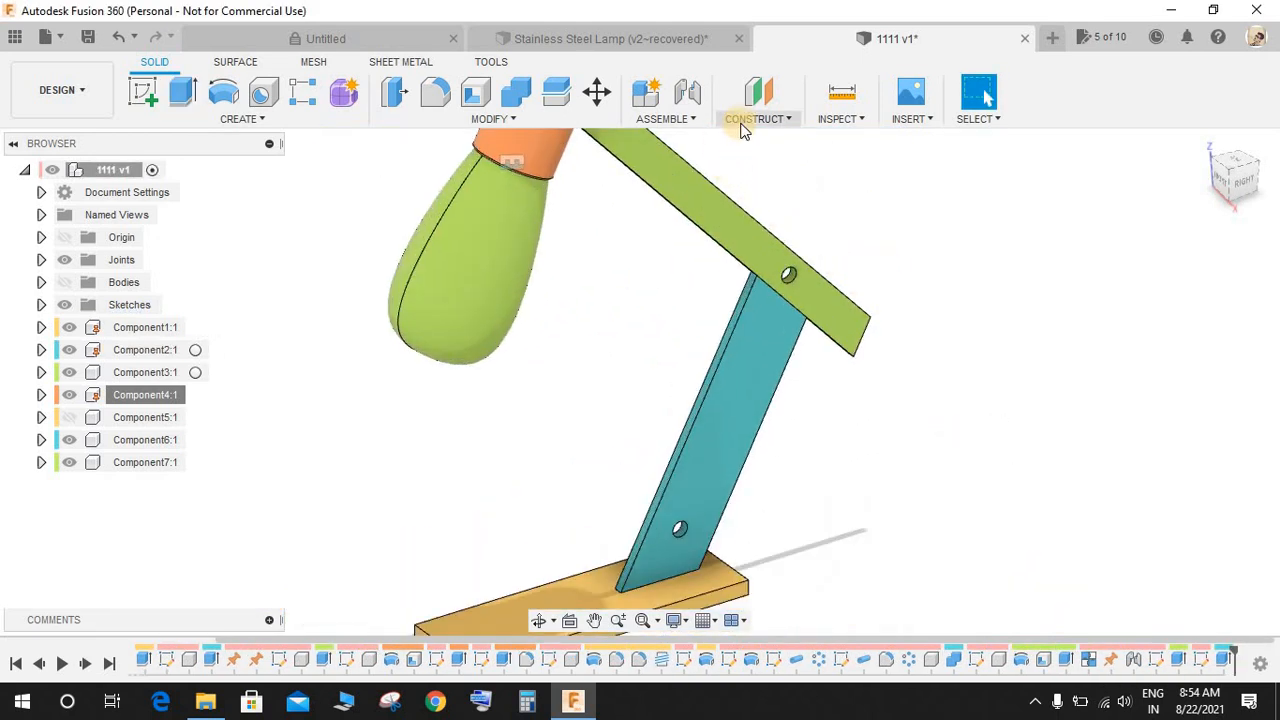
click(743, 122)
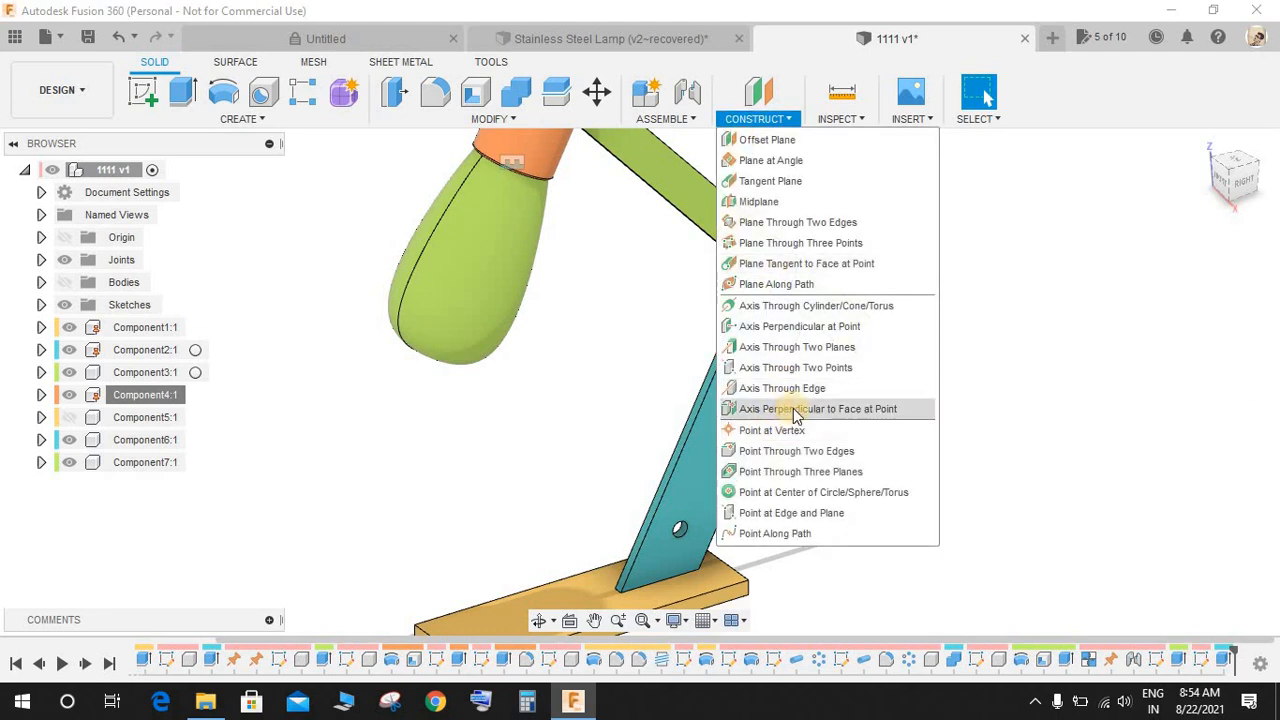
click(840, 305)
scroll(740, 265, up, 6)
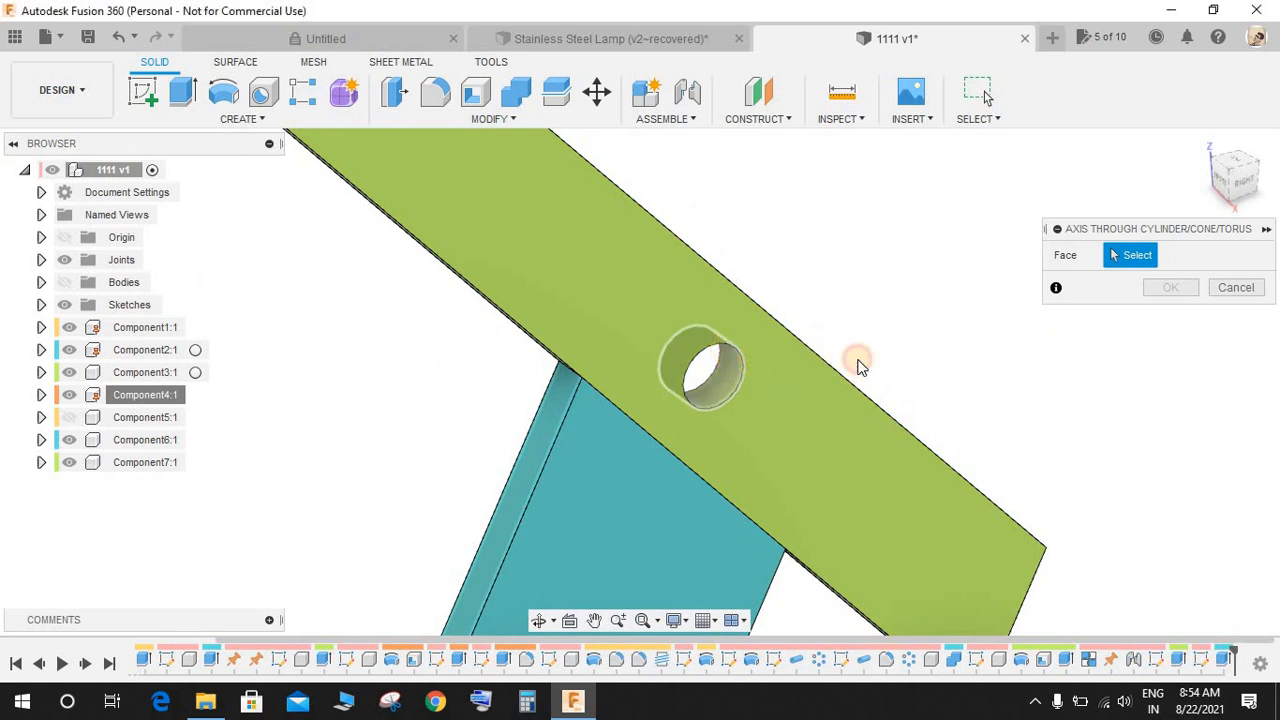
click(1170, 287)
scroll(668, 411, down, 6)
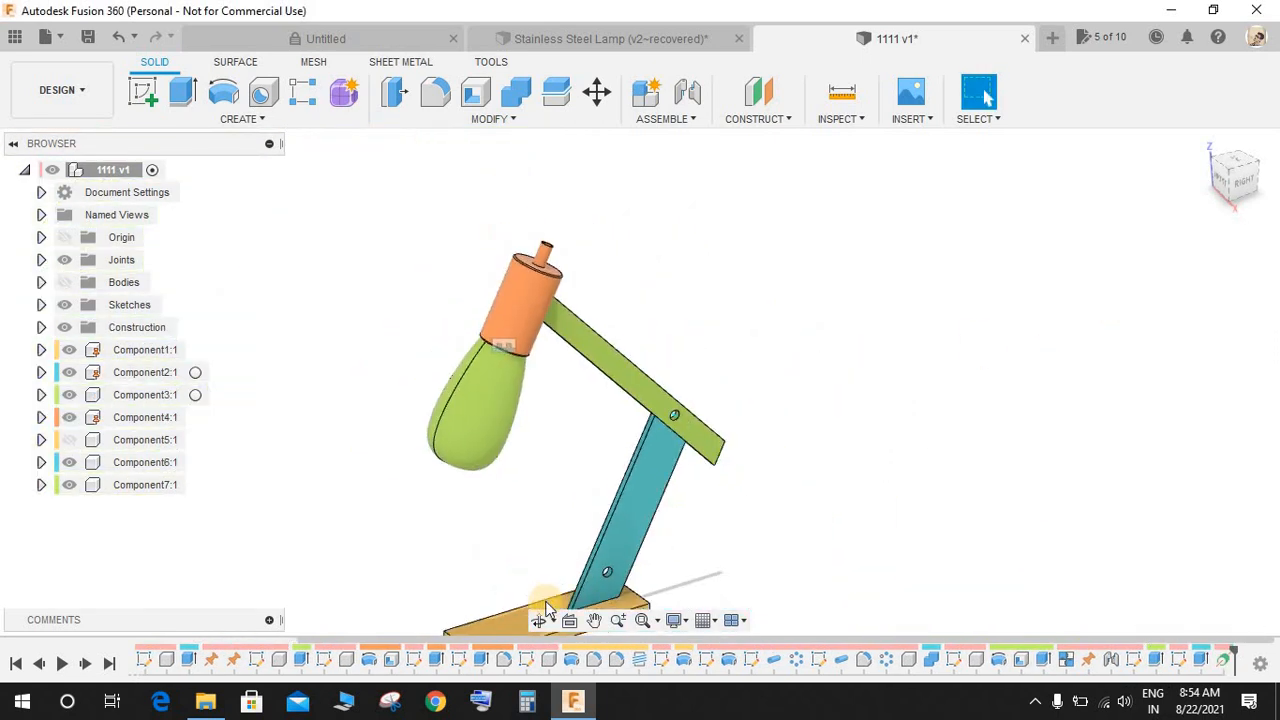
- Create a construction axis through the cylindrical hole near the lower arm's foot
scroll(686, 537, up, 5)
right_click(1147, 217)
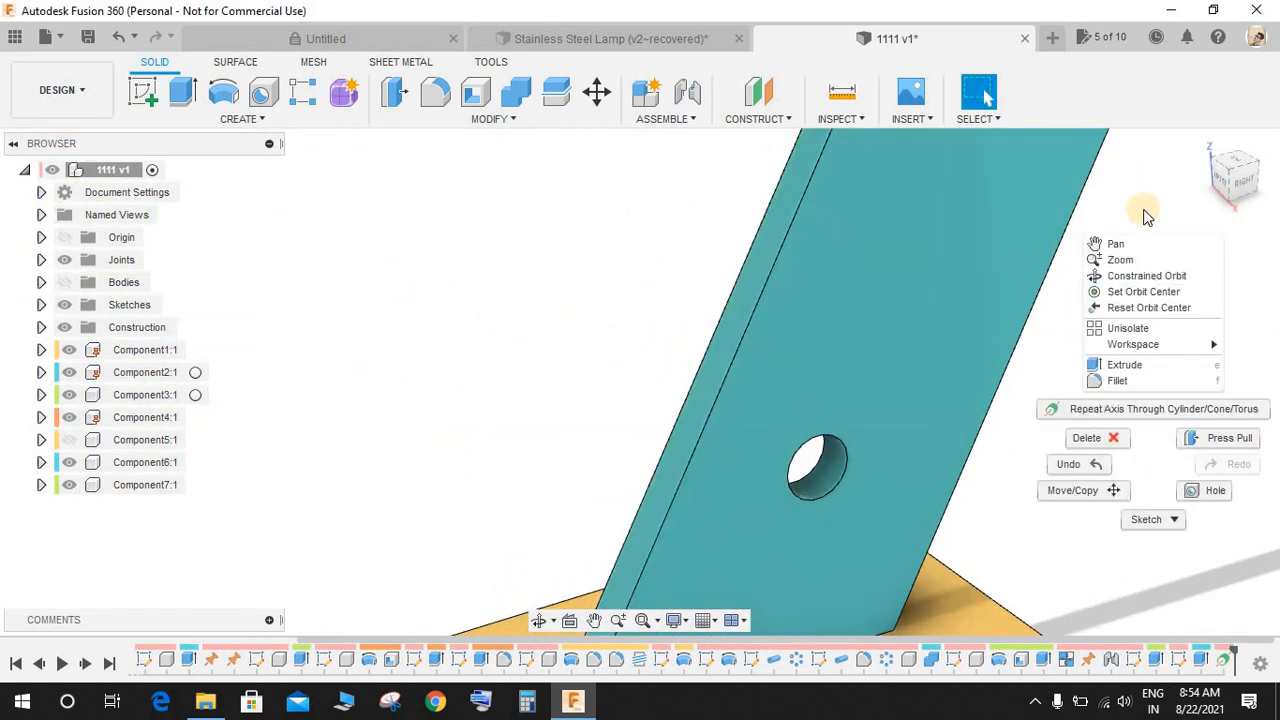
click(1131, 178)
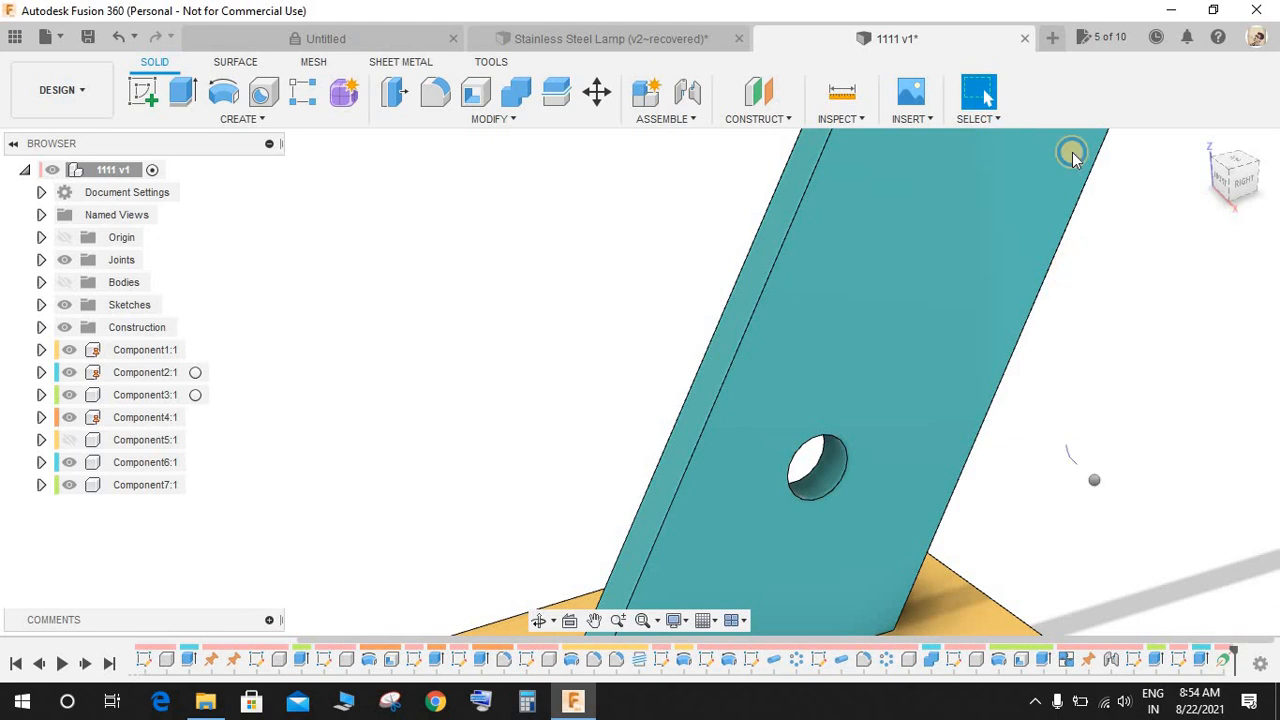
click(836, 478)
key(Return)
- Add a construction point at the center of the circular hole edge near the lower arm's foot
click(755, 119)
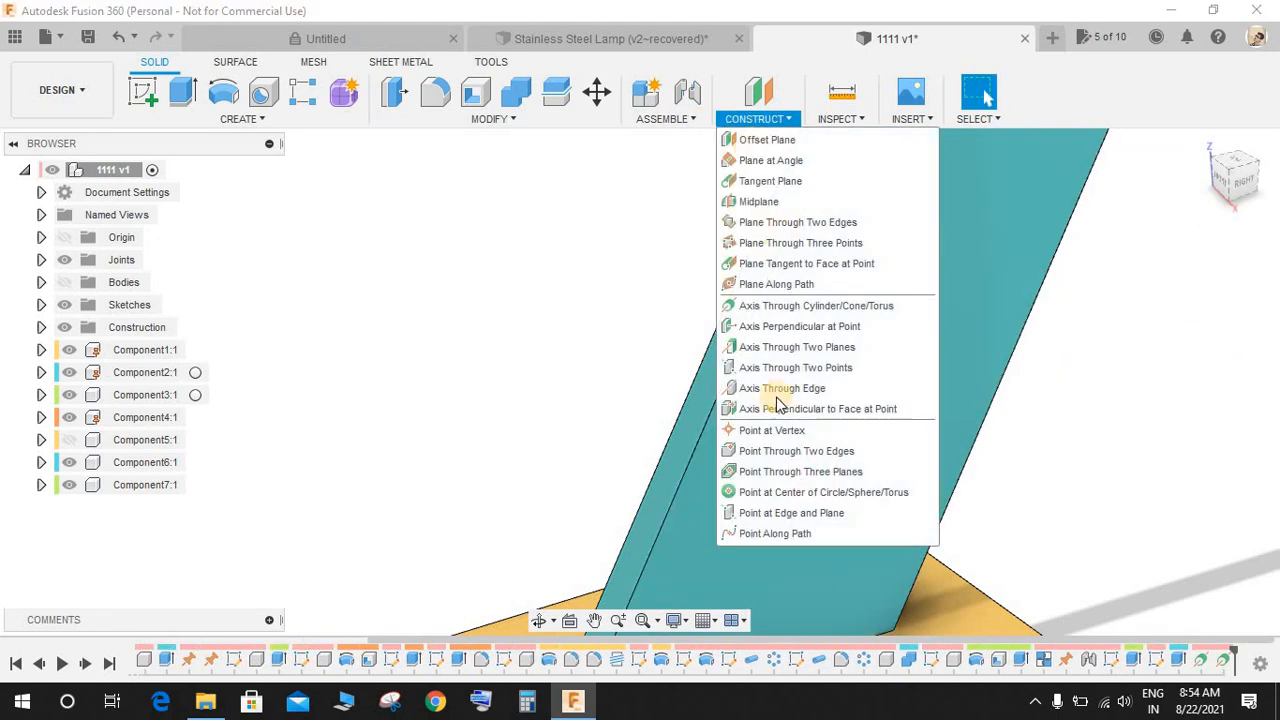
click(845, 496)
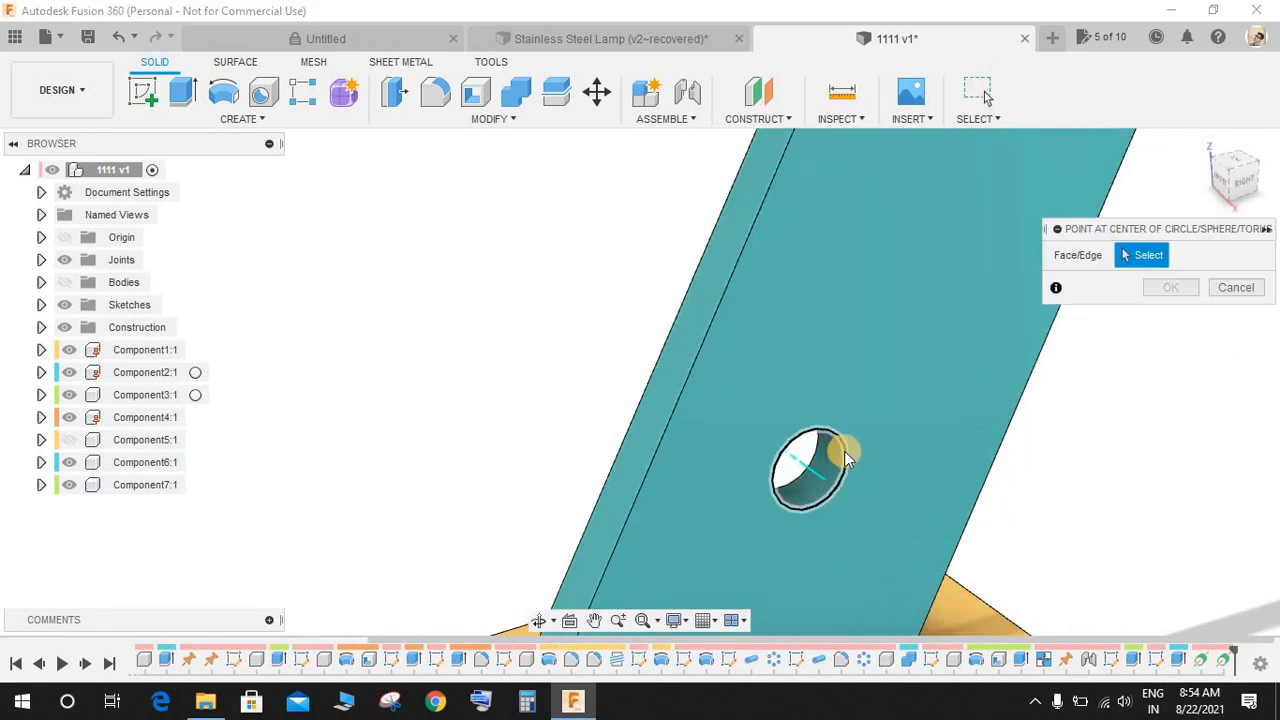
click(867, 441)
key(Return)
scroll(895, 362, down, 10)
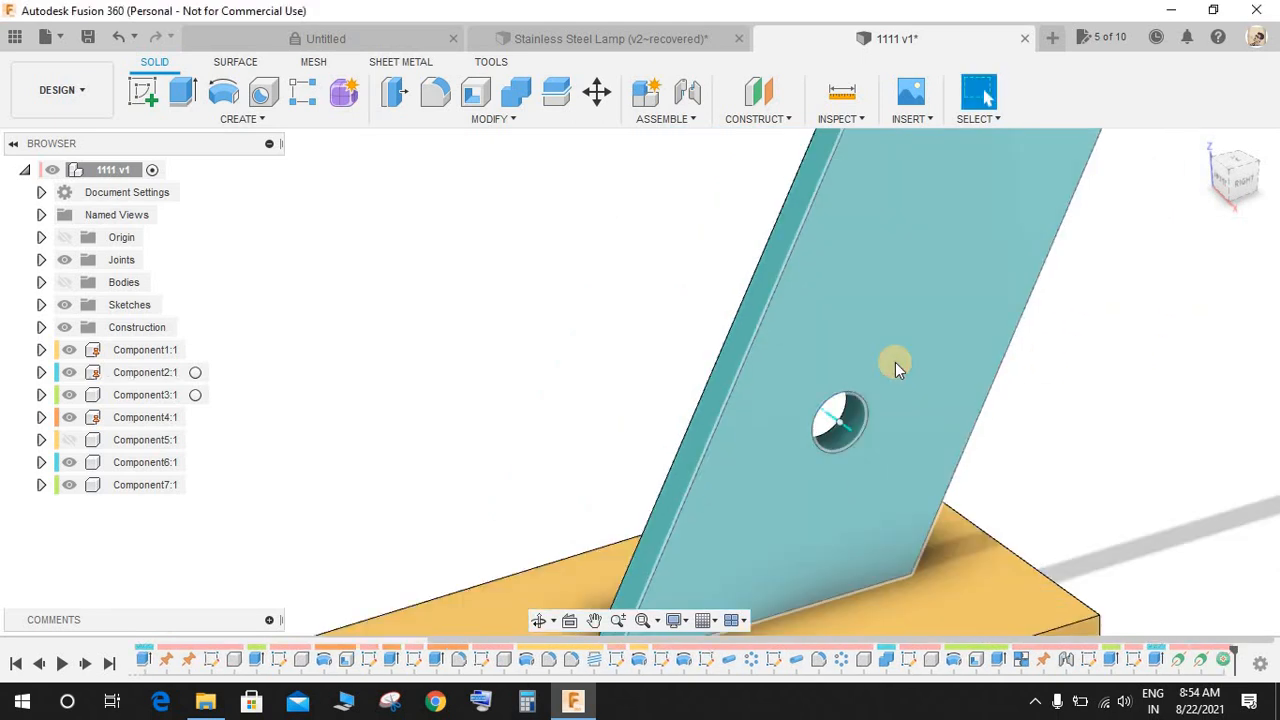
- Add a construction point at the center of the upper arm's pivot hole edge
click(1060, 157)
scroll(940, 225, up, 10)
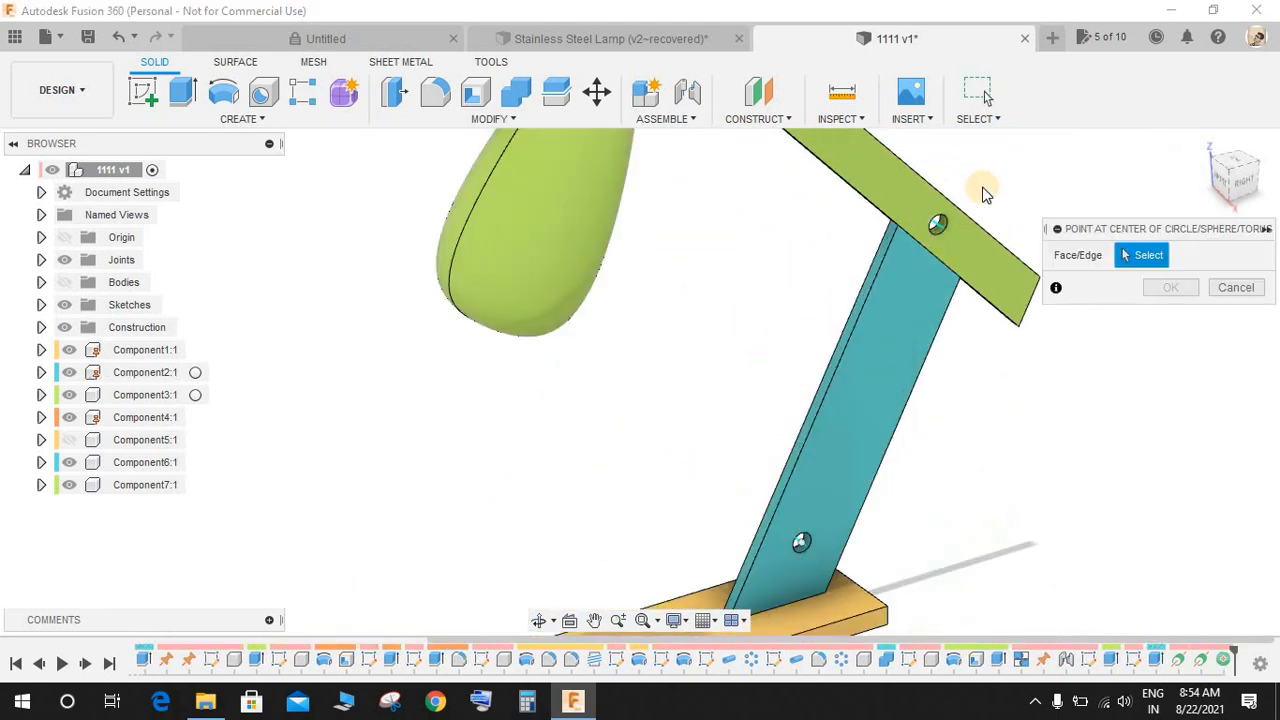
click(886, 276)
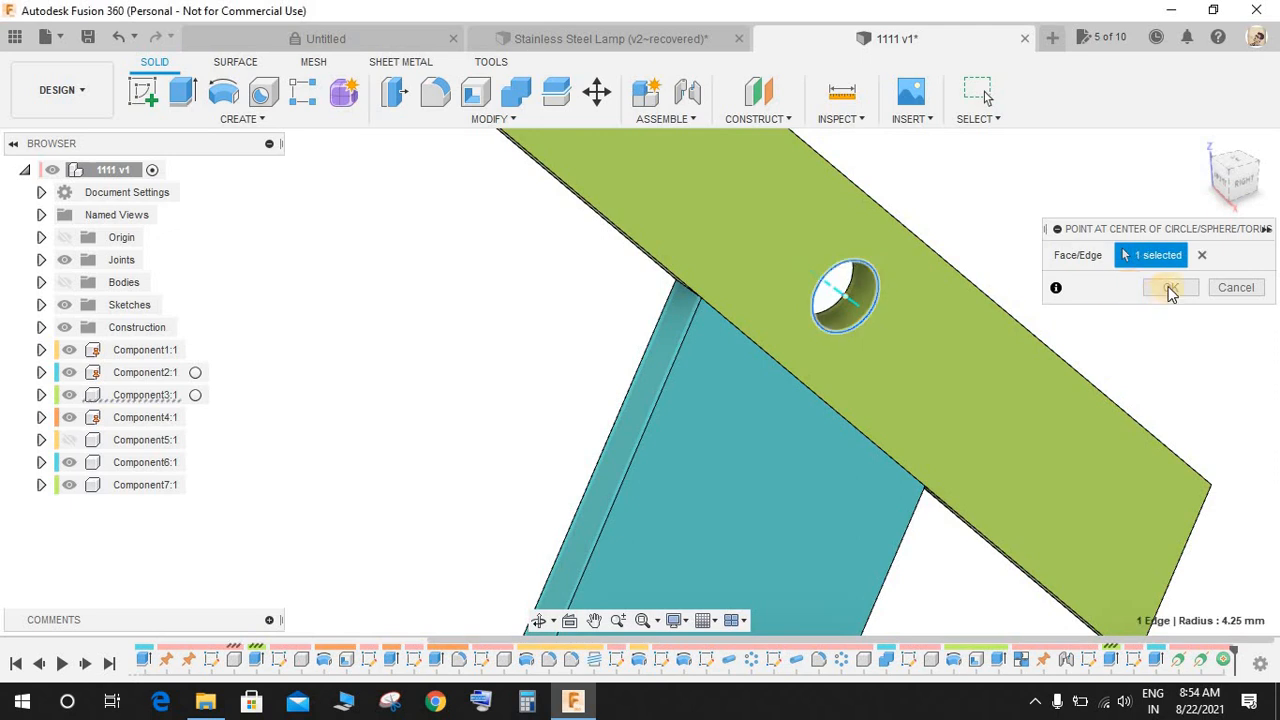
click(1170, 287)
scroll(791, 292, down, 6)
scroll(791, 297, down, 3)
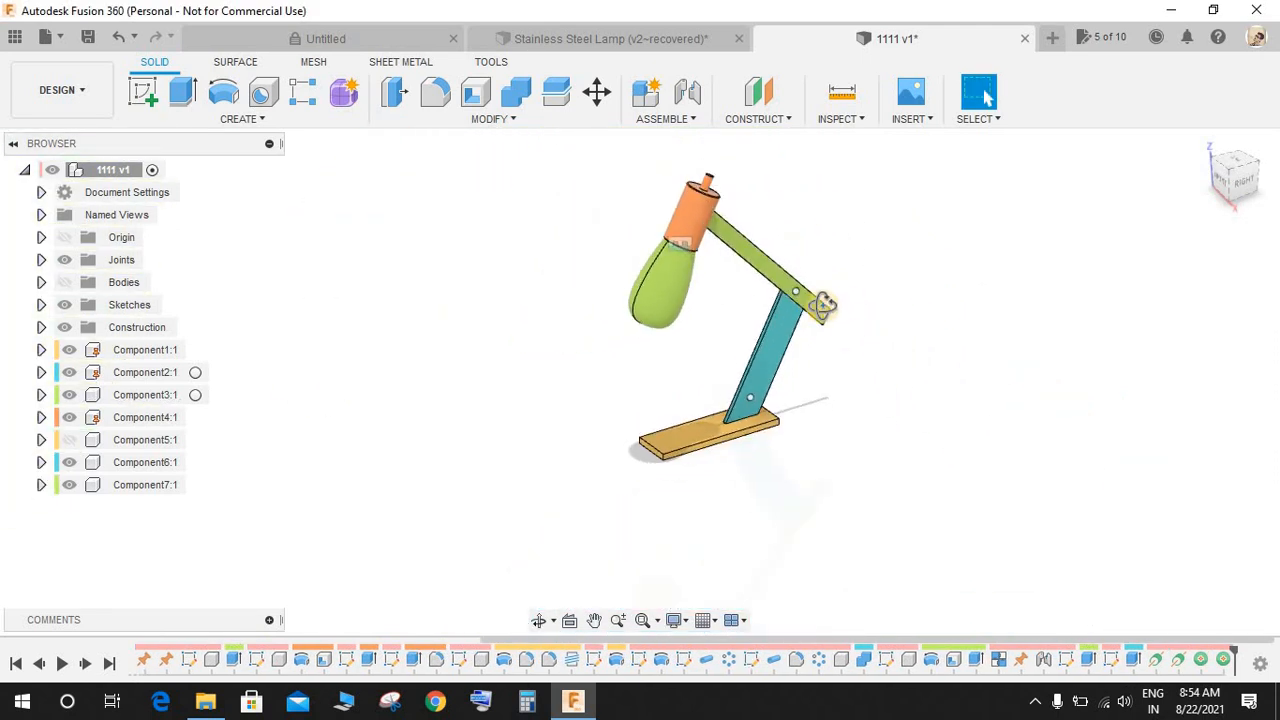
- Add a construction point at the center of the outer rim of the small tube on top of the lamp head
scroll(729, 177, up, 10)
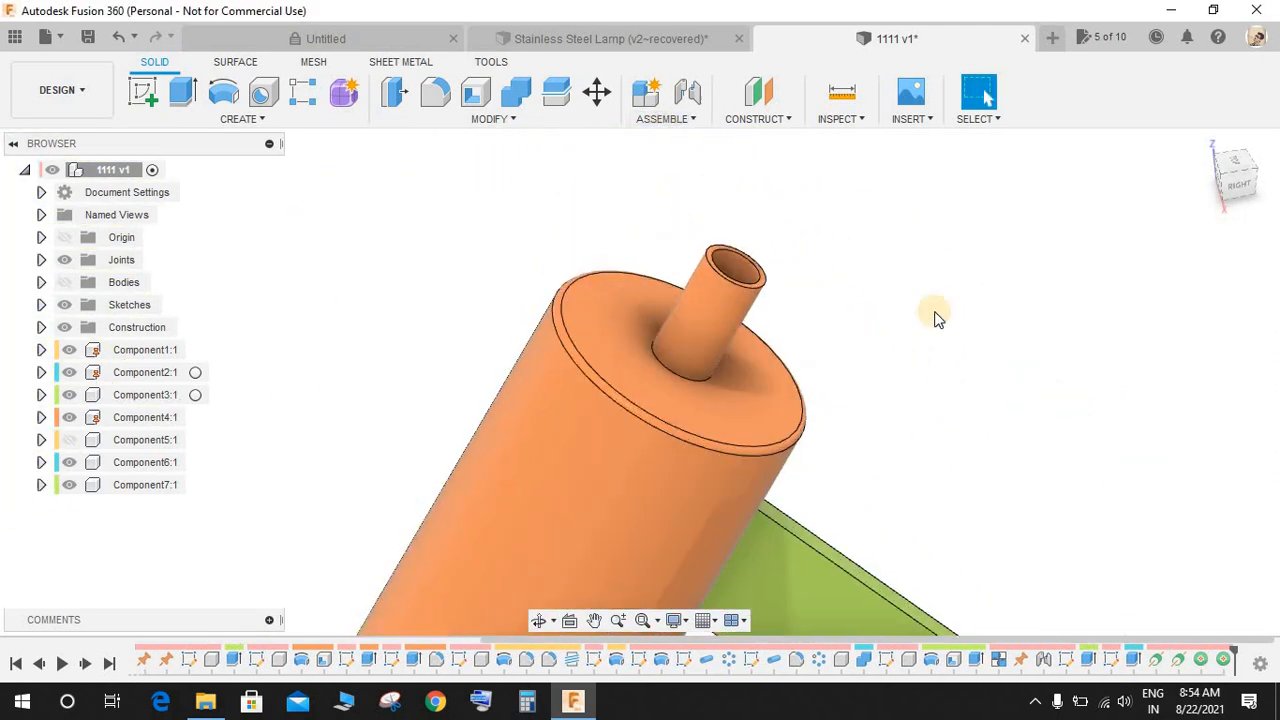
right_click(917, 151)
click(917, 151)
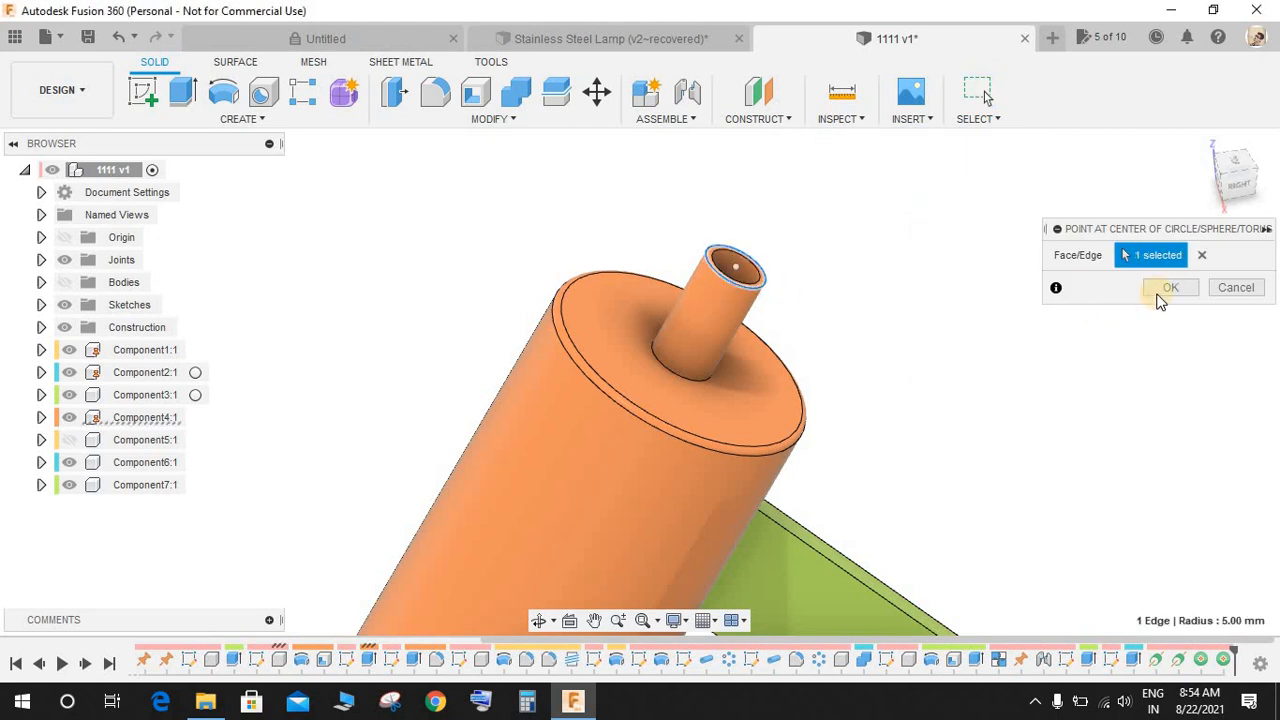
key(Return)
- Create a construction axis through the inner cylindrical face of the small tube on the lamp head
click(770, 122)
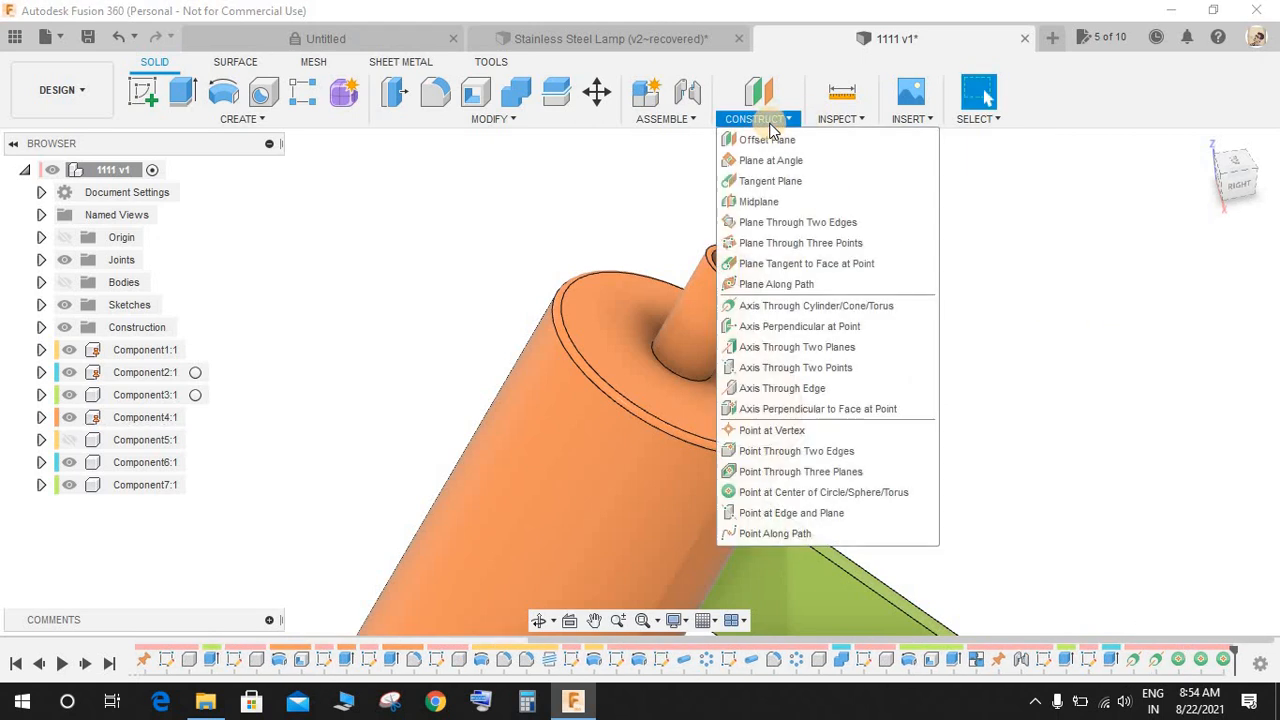
click(813, 306)
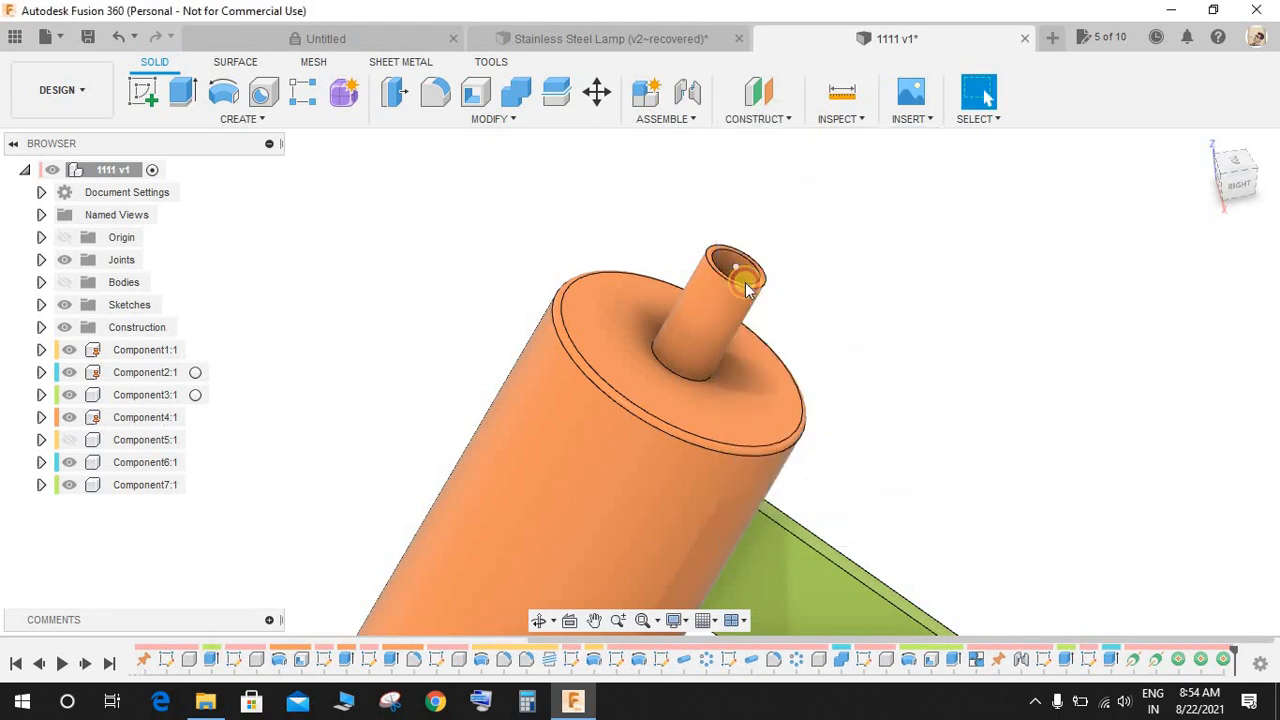
click(729, 276)
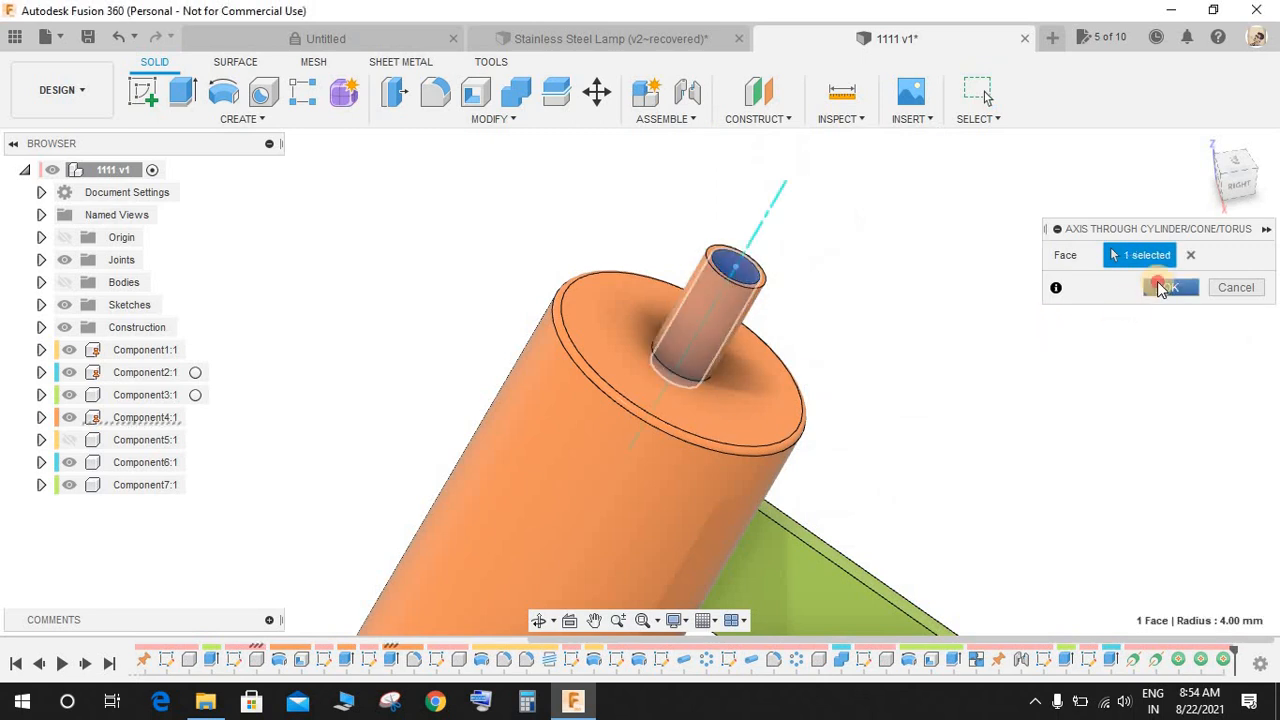
key(Return)
scroll(890, 360, down, 5)
shift+middle_drag(913, 366, 920, 354)
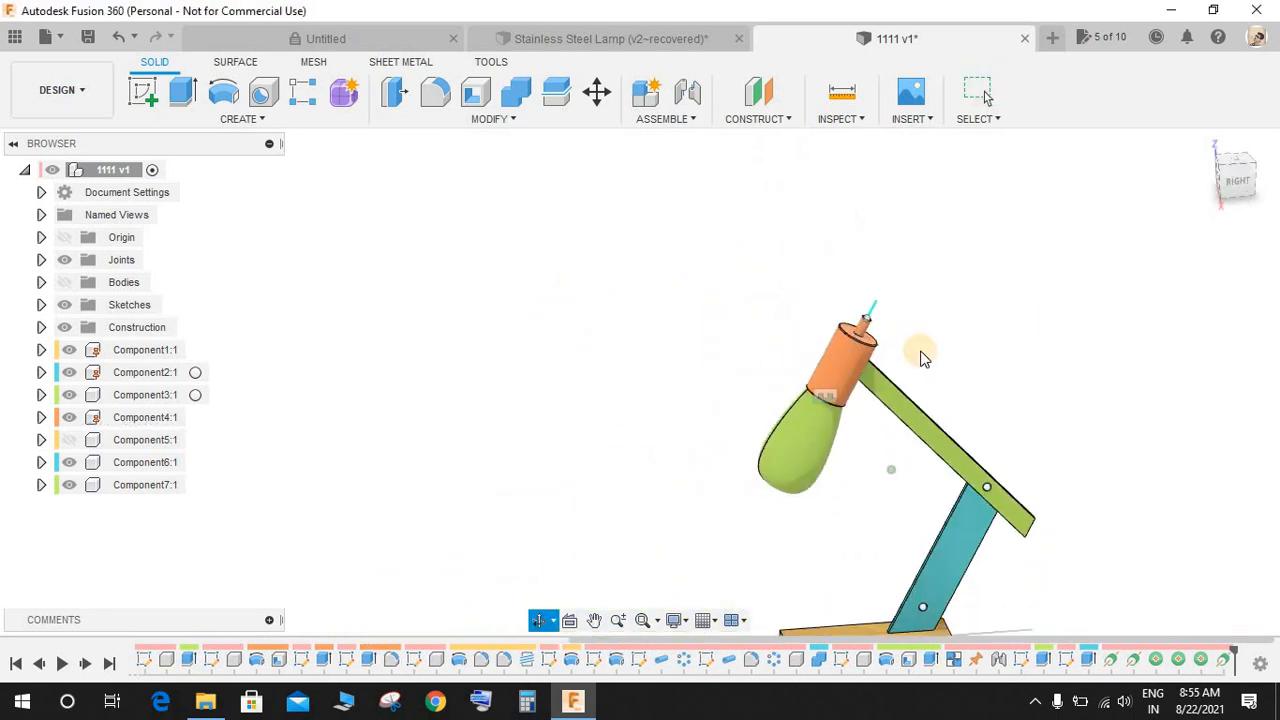
- Hide the bulb glass, Component7, and the Joints folder
middle_drag(1010, 392, 946, 237)
click(737, 343)
click(70, 485)
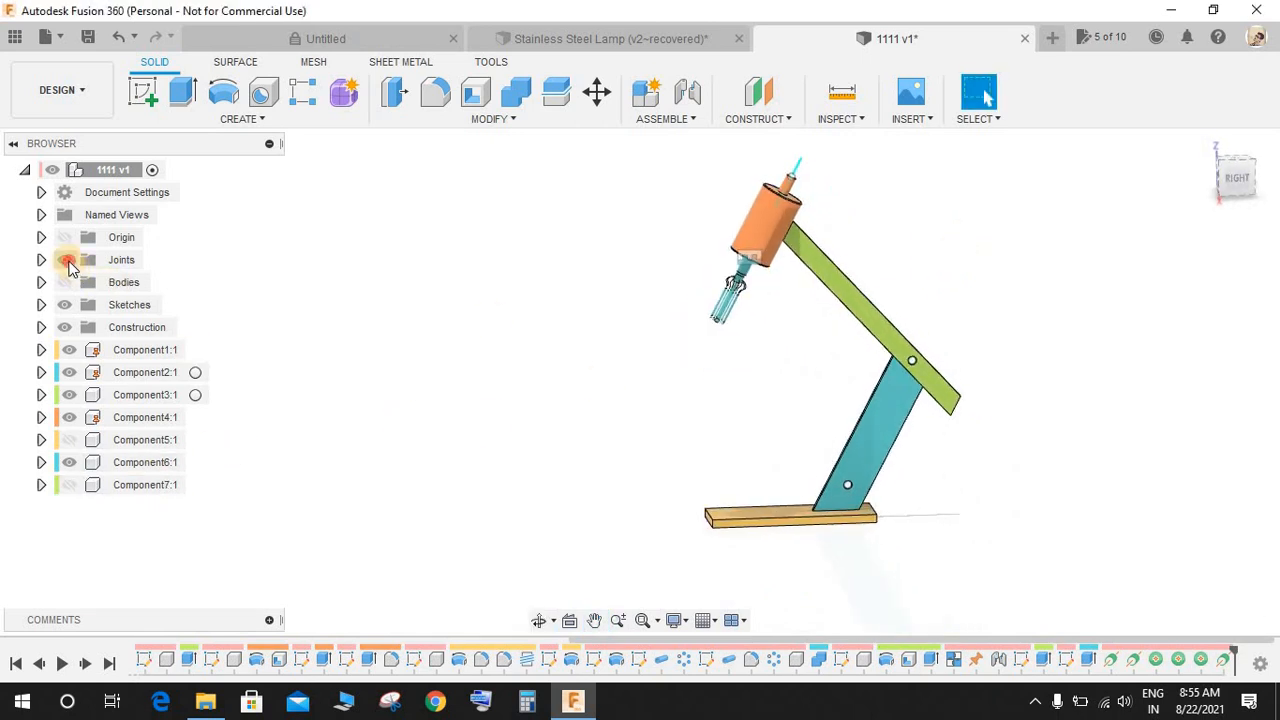
scroll(908, 177, up, 3)
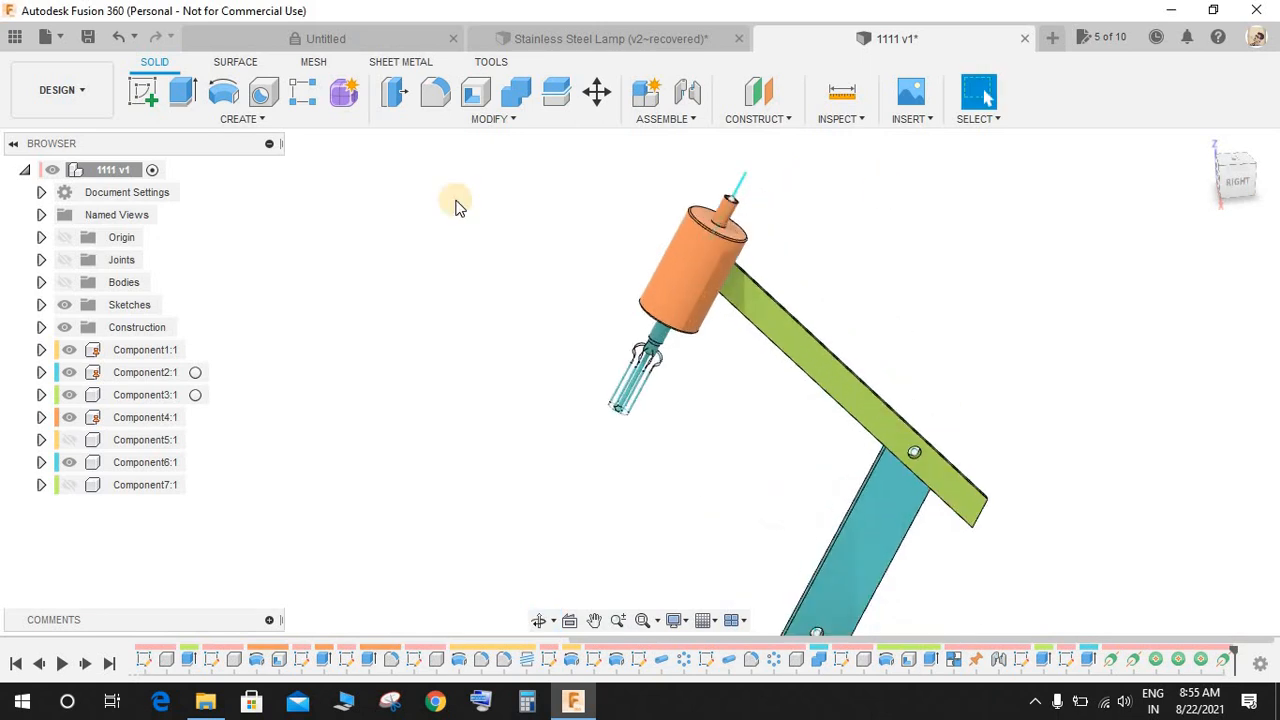
- Start a sketch on the vertical origin plane parallel to the side faces of the arms
click(143, 92)
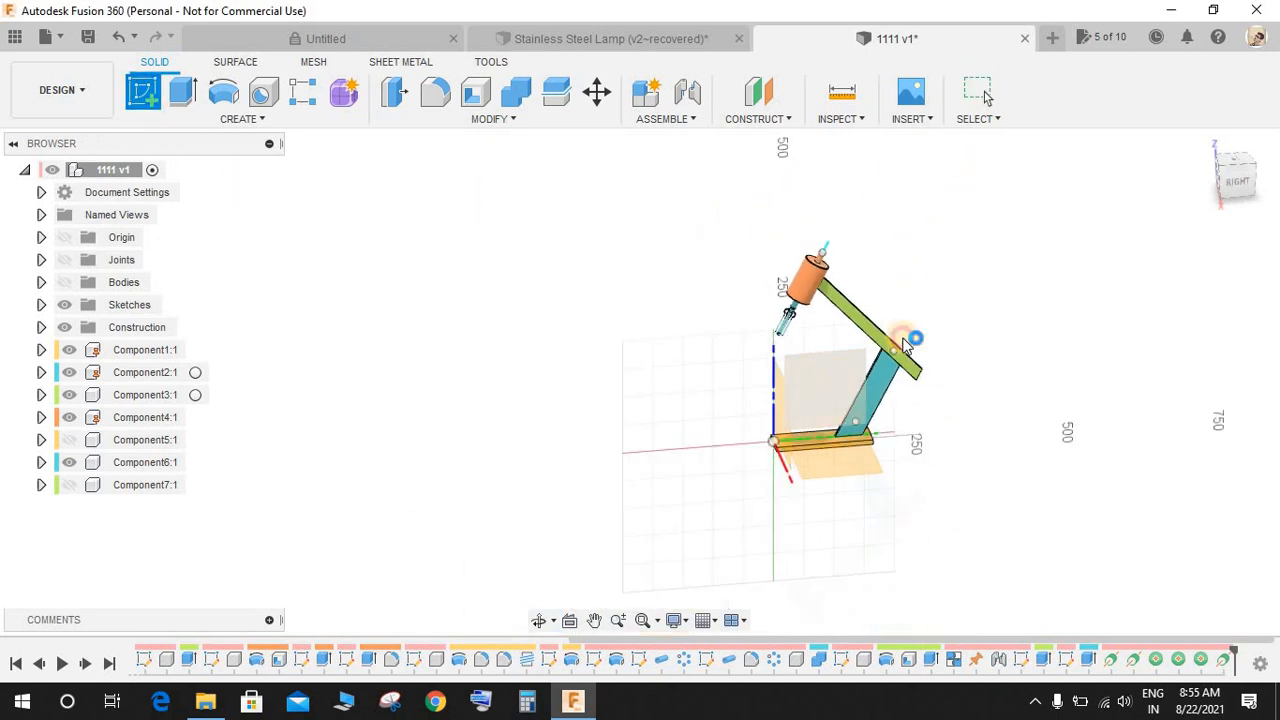
click(903, 345)
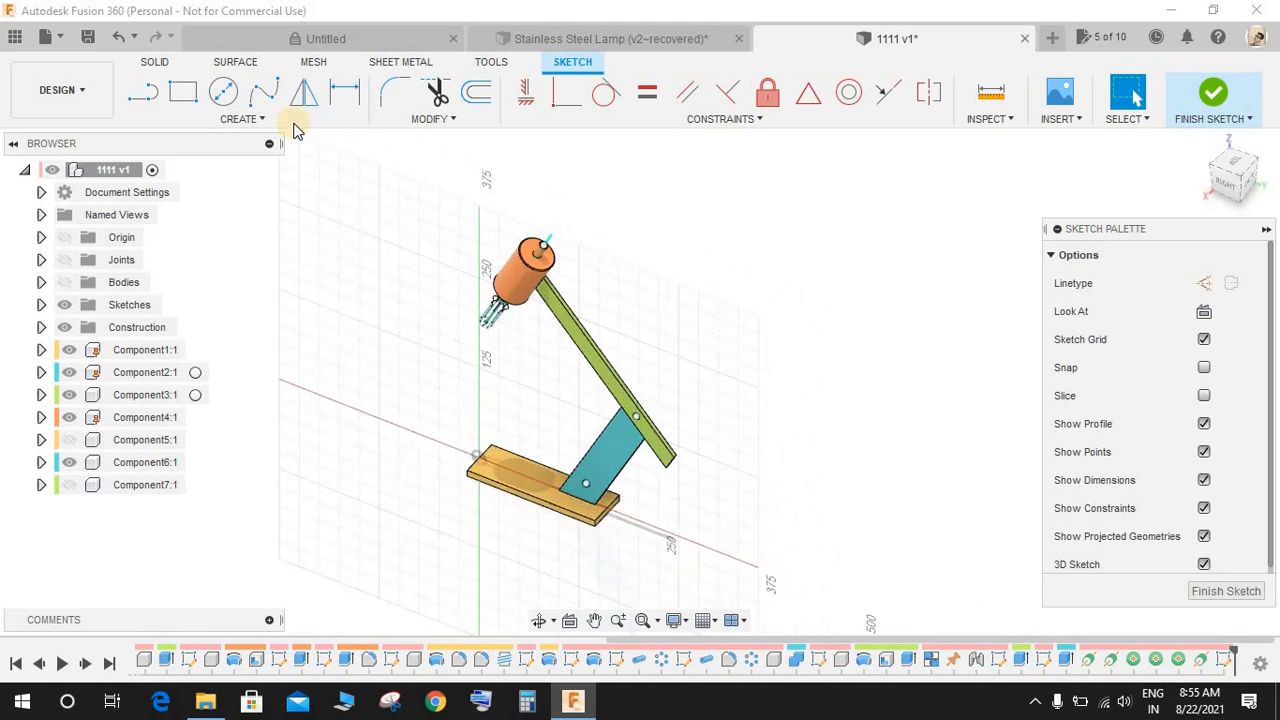
click(264, 91)
scroll(600, 266, up, 5)
scroll(490, 203, up, 2)
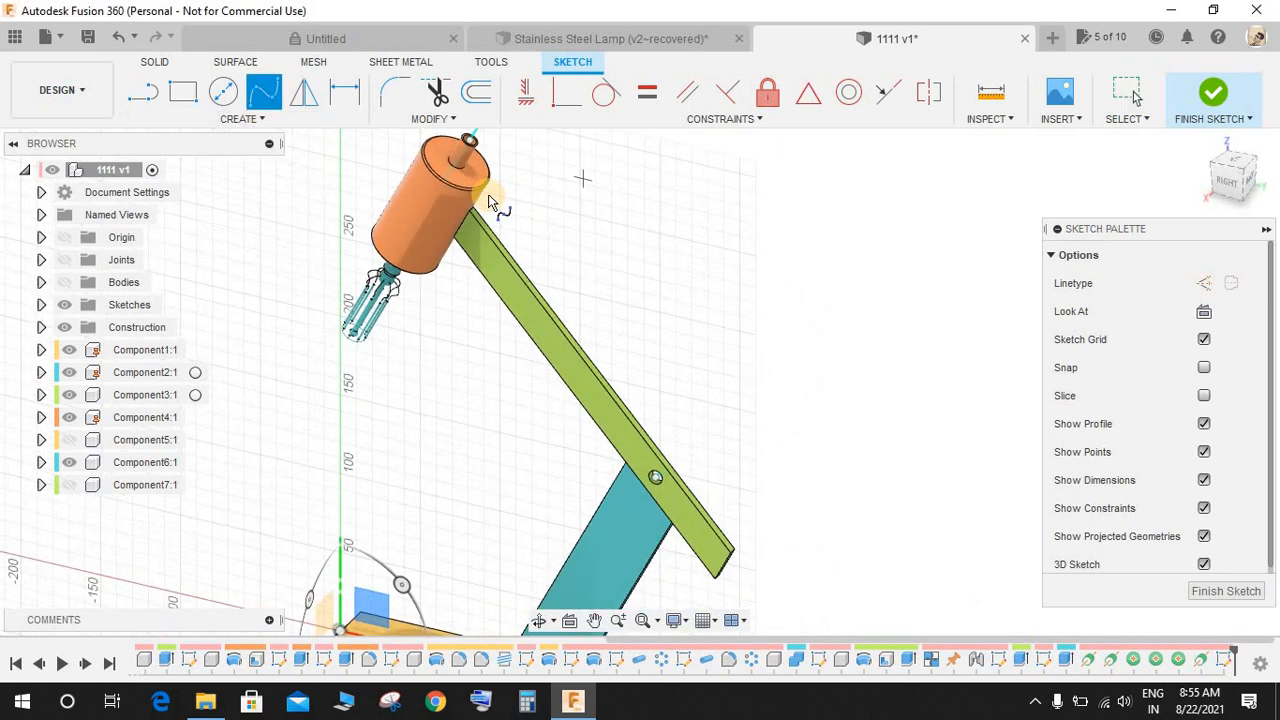
shift+middle_drag(541, 240, 486, 258)
click(476, 261)
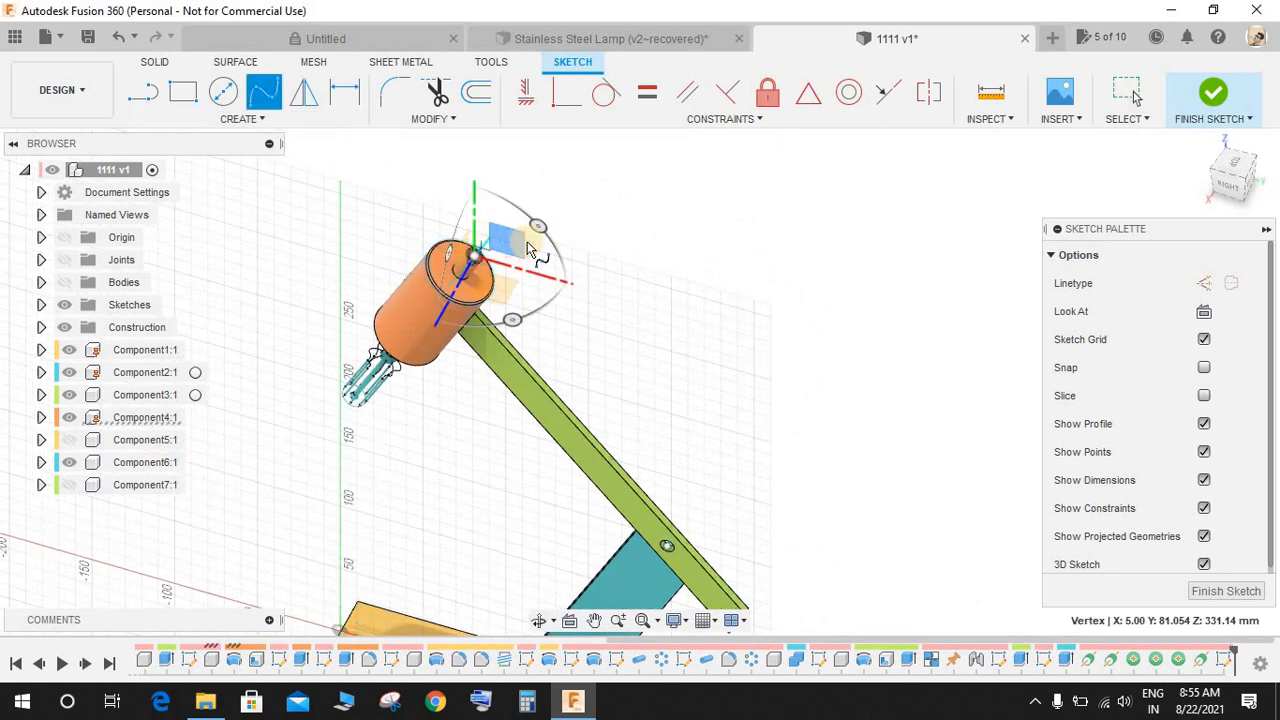
- Begin a fit point spline at the construction point on the lamp head's tube and place its second point above and behind the head
click(266, 108)
scroll(412, 256, up, 2)
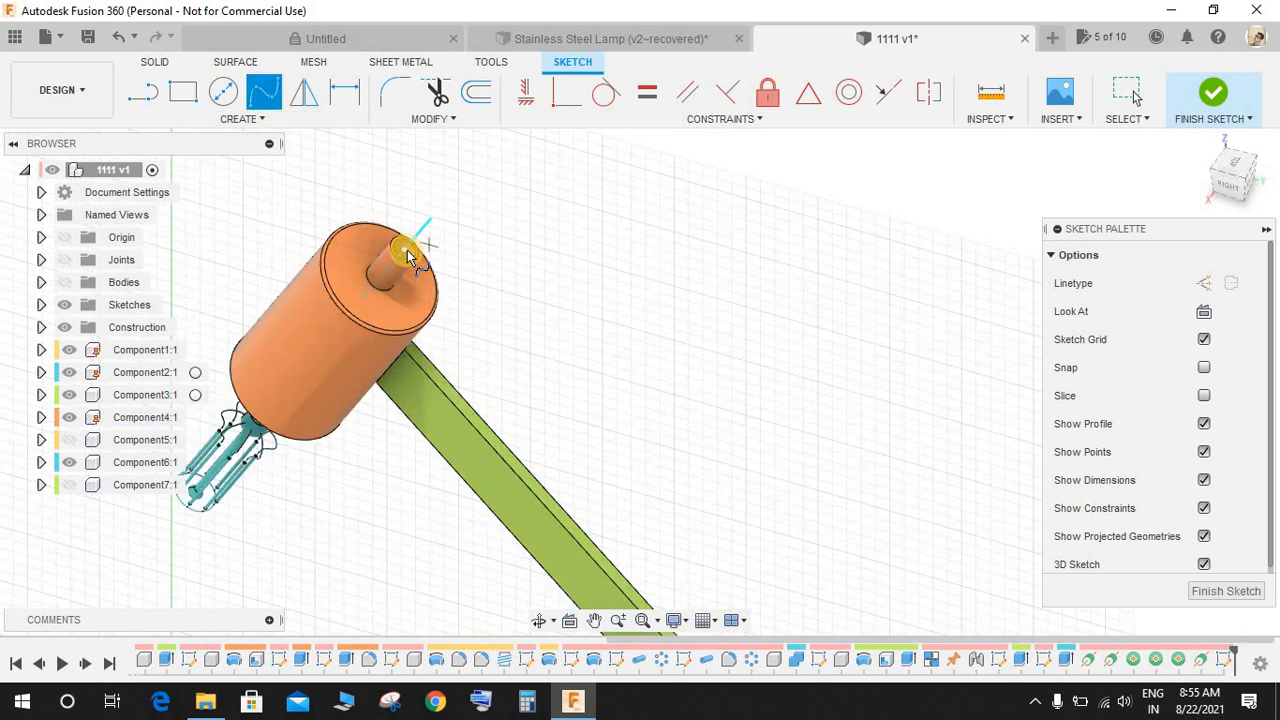
click(404, 251)
shift+middle_drag(621, 290, 930, 238)
click(1214, 195)
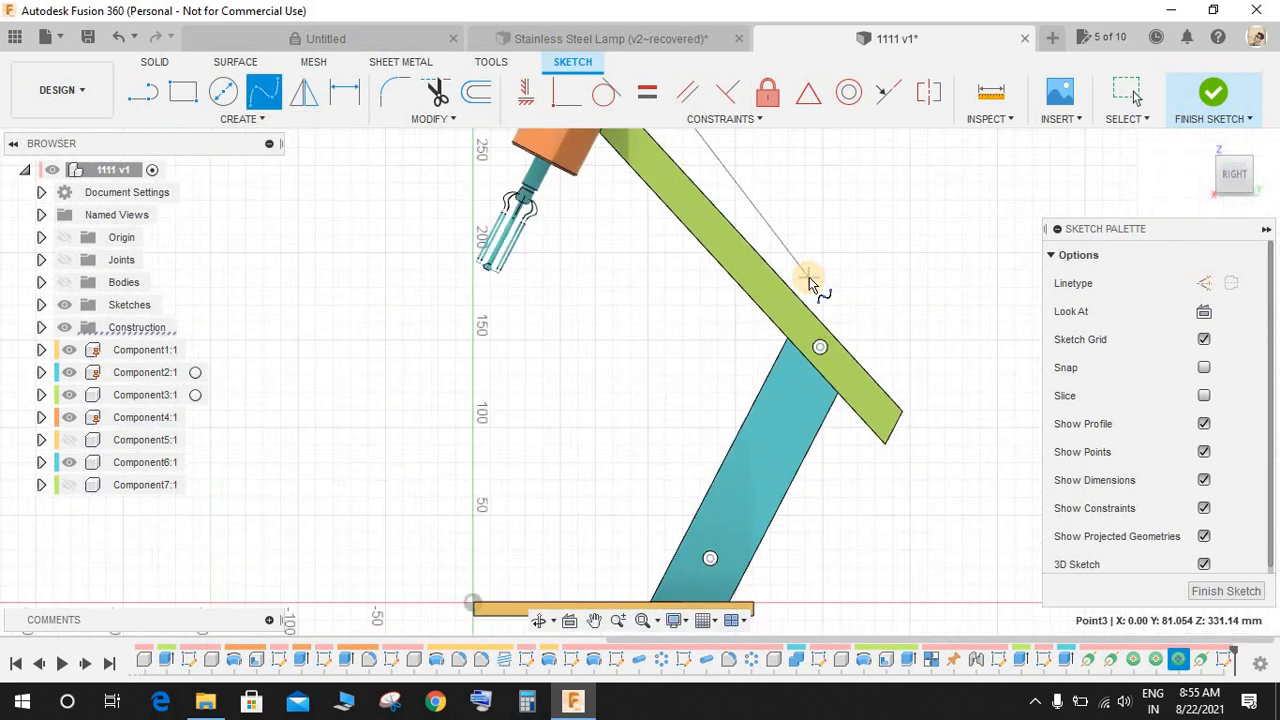
scroll(818, 150, up, 5)
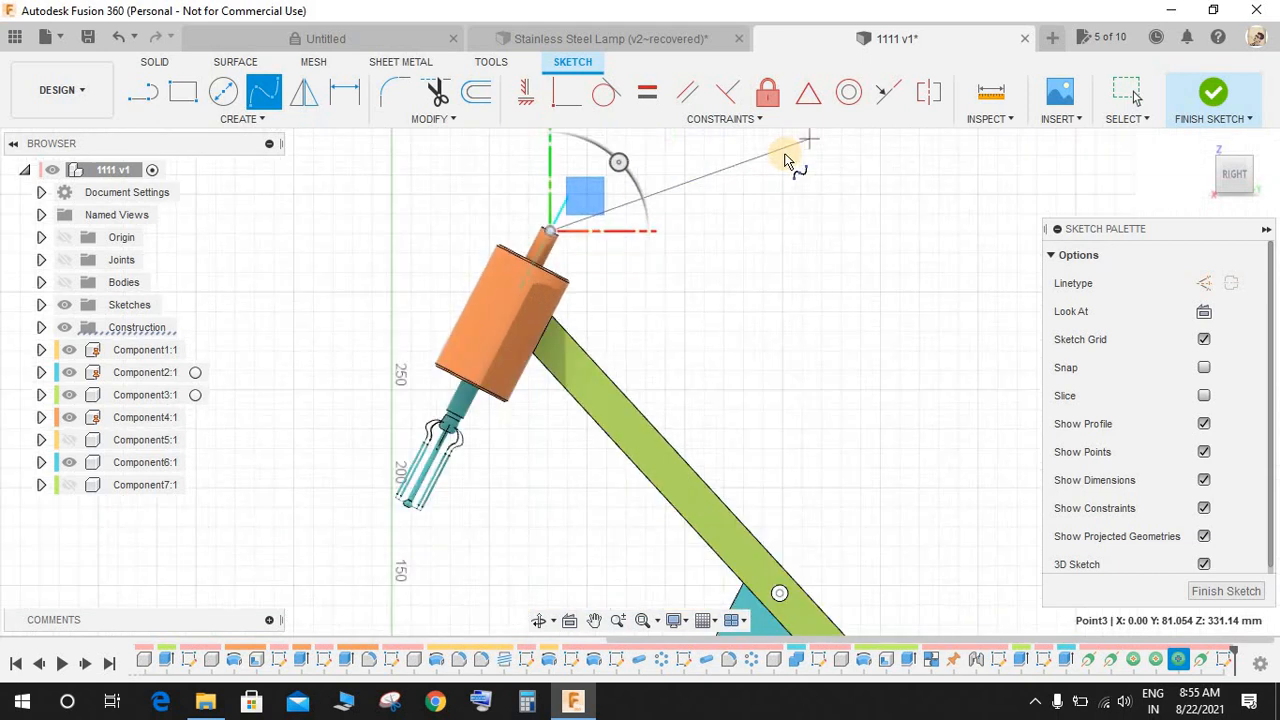
click(651, 152)
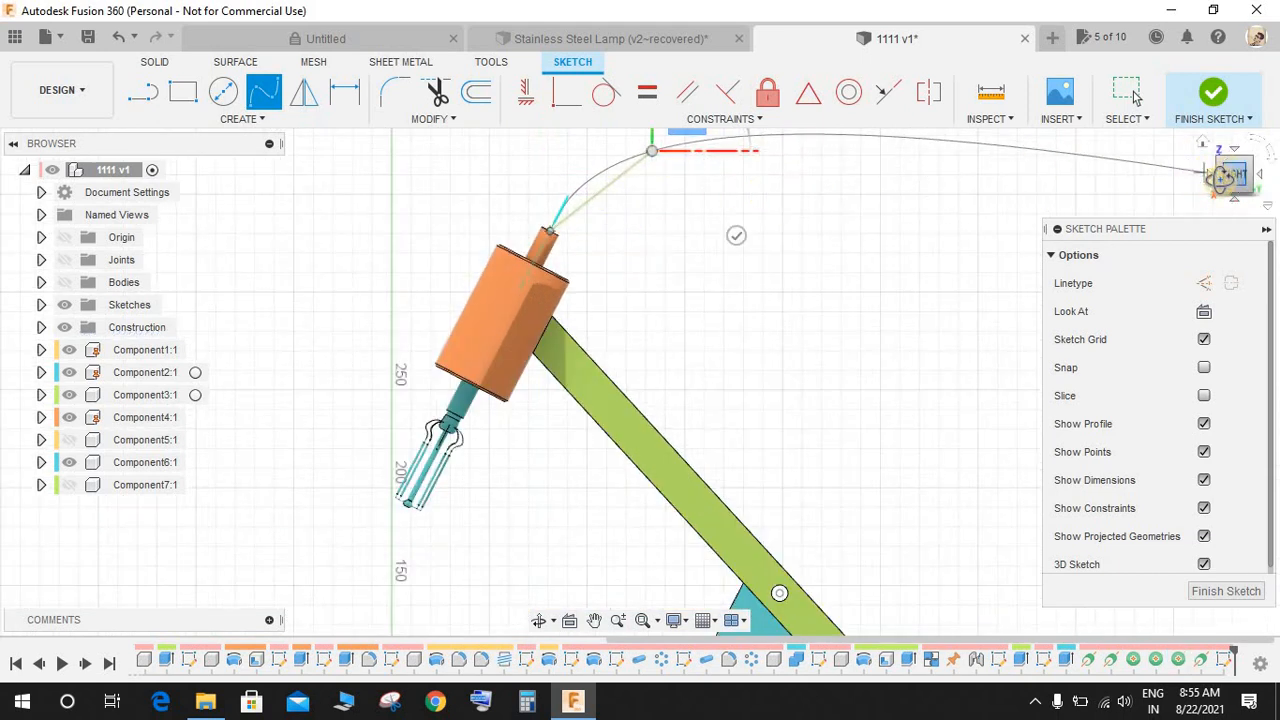
- Add two more spline points that loop the curve outward and down behind the upper arm
shift+middle_drag(1220, 180, 1150, 222)
scroll(741, 390, down, 4)
shift+middle_drag(807, 466, 617, 400)
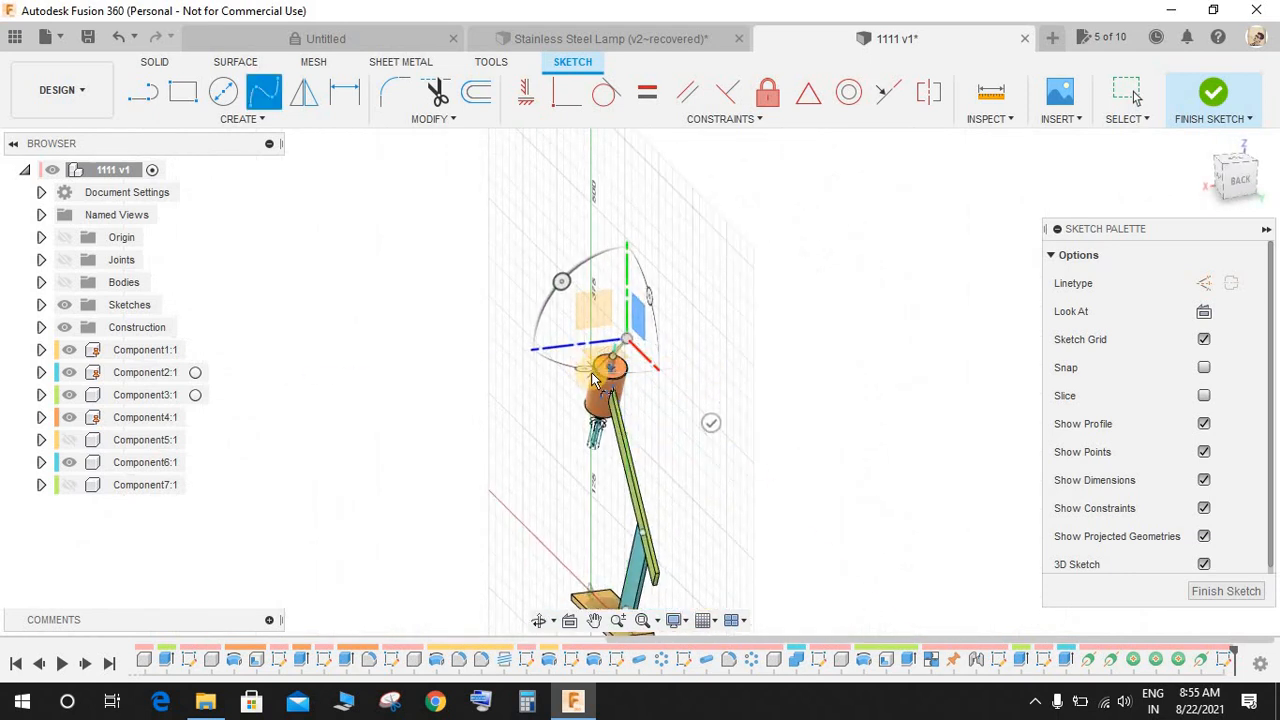
mouse_move(587, 374)
mouse_down()
mouse_move(676, 458)
mouse_move(668, 380)
mouse_move(720, 474)
mouse_up()
shift+middle_drag(725, 492, 665, 523)
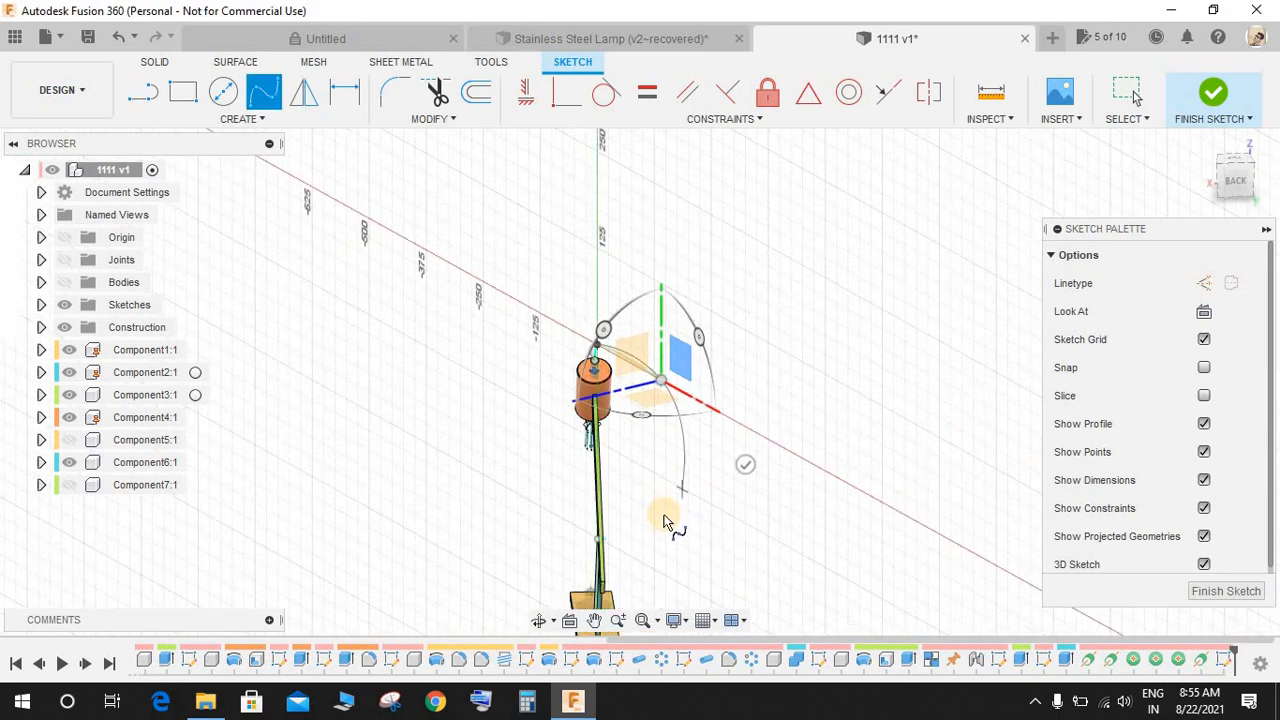
drag(662, 533, 622, 548)
- Route the spline through the construction point in the upper arm's pivot hole
mouse_move(615, 548)
shift+middle_down()
mouse_move(600, 540)
mouse_move(860, 568)
mouse_move(843, 562)
shift+middle_up()
scroll(843, 562, up, 5)
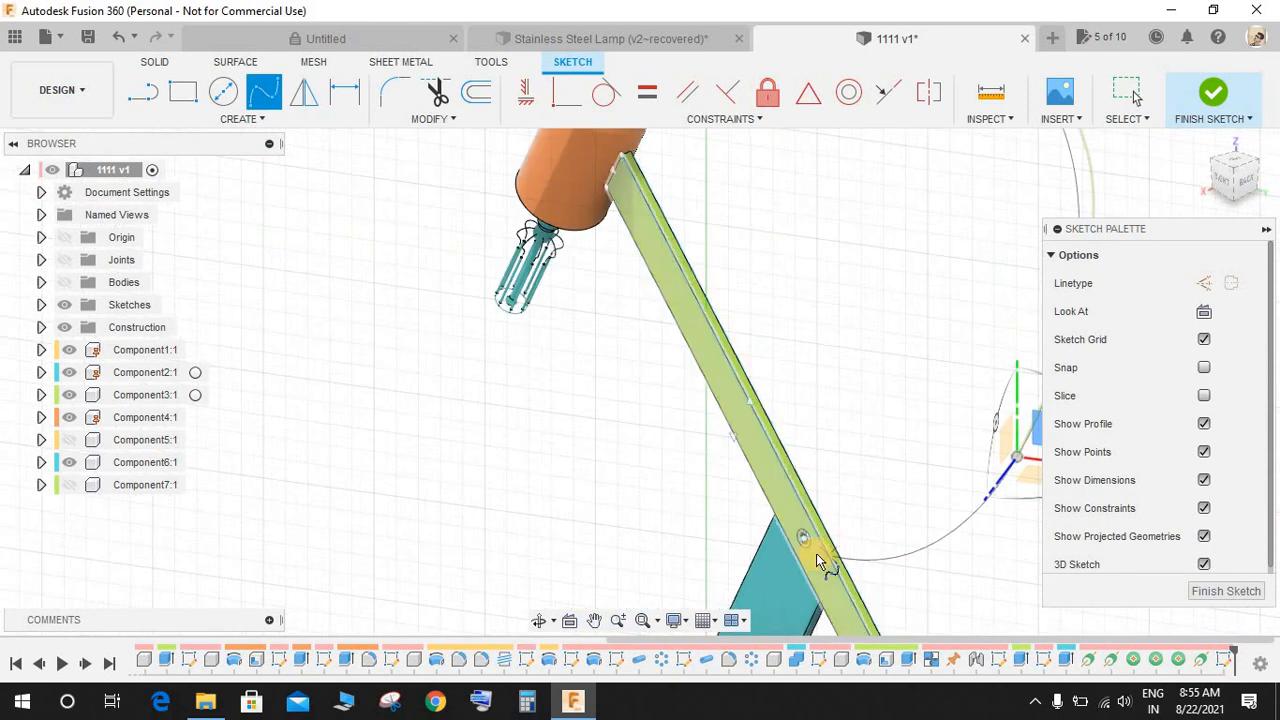
scroll(673, 557, down, 6)
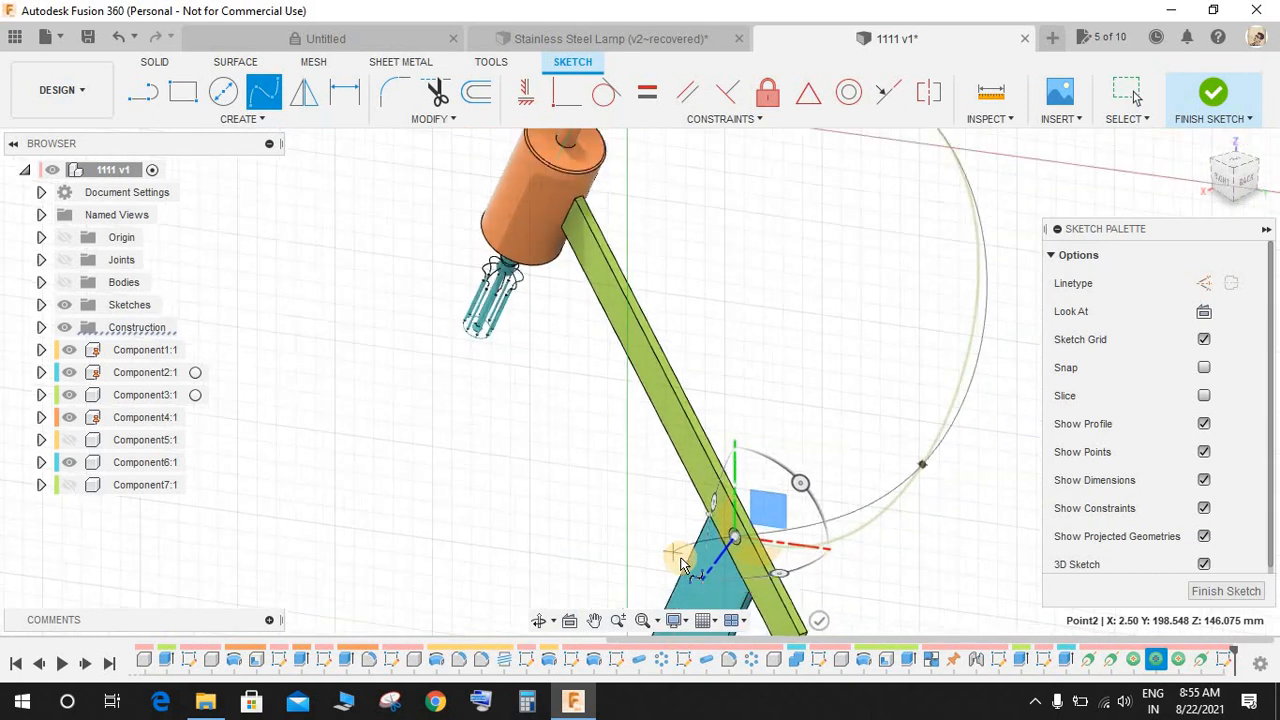
- Add a spline point beside the middle of the lower arm and route the curve through the construction point in its lower hole
shift+middle_drag(677, 556, 712, 548)
mouse_move(698, 487)
shift+middle_down()
mouse_move(609, 429)
mouse_move(609, 459)
shift+middle_up()
mouse_move(607, 460)
mouse_down()
mouse_move(571, 451)
mouse_move(477, 527)
mouse_up()
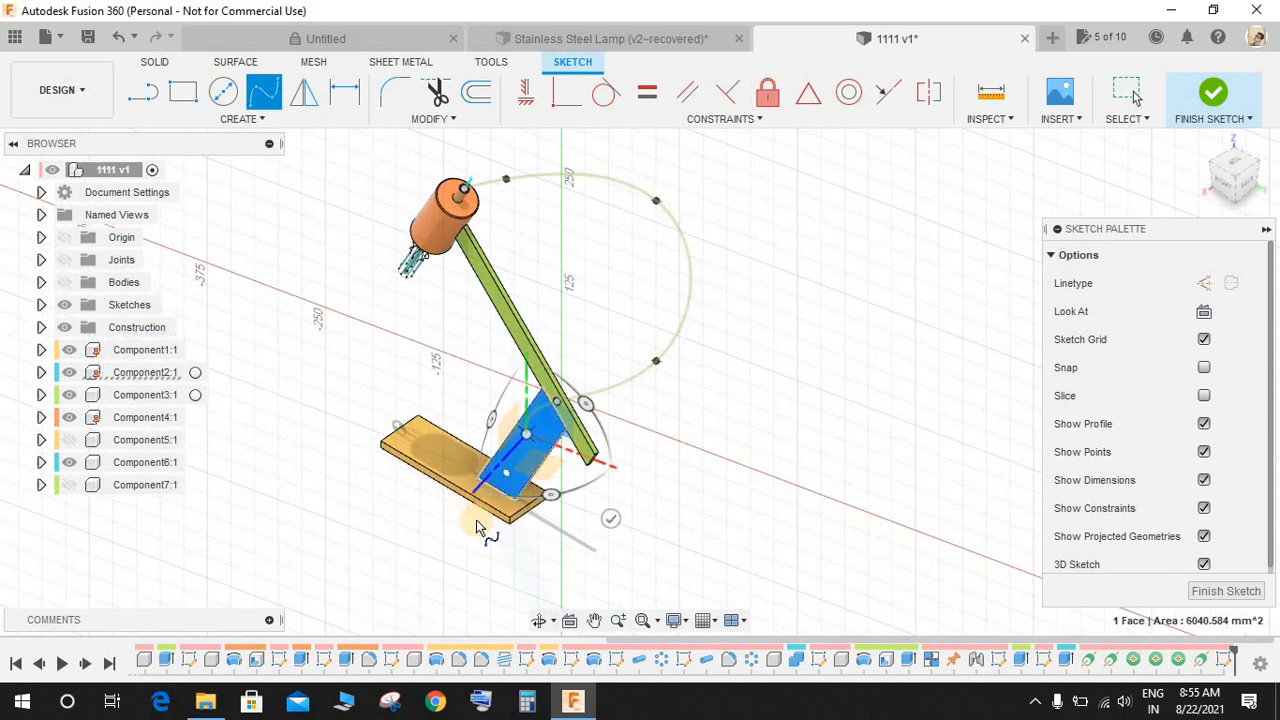
shift+middle_drag(612, 472, 467, 438)
scroll(438, 431, up, 3)
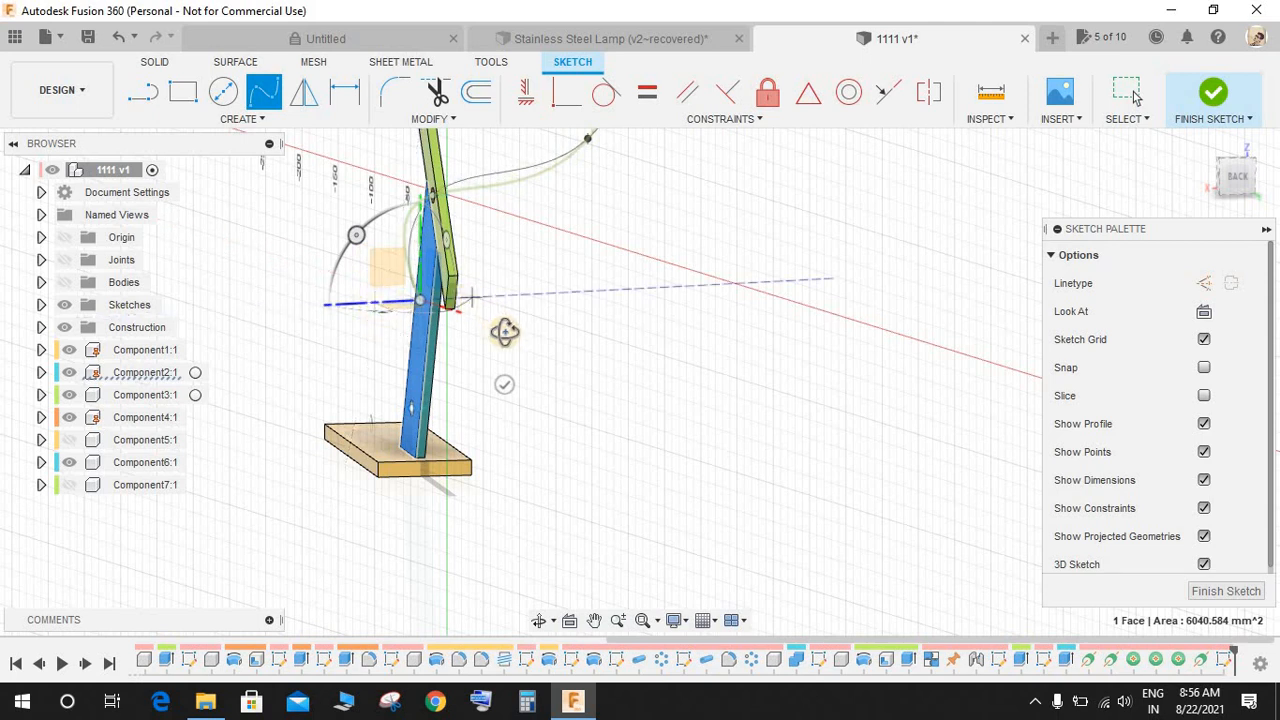
shift+middle_drag(504, 332, 423, 440)
scroll(508, 478, up, 3)
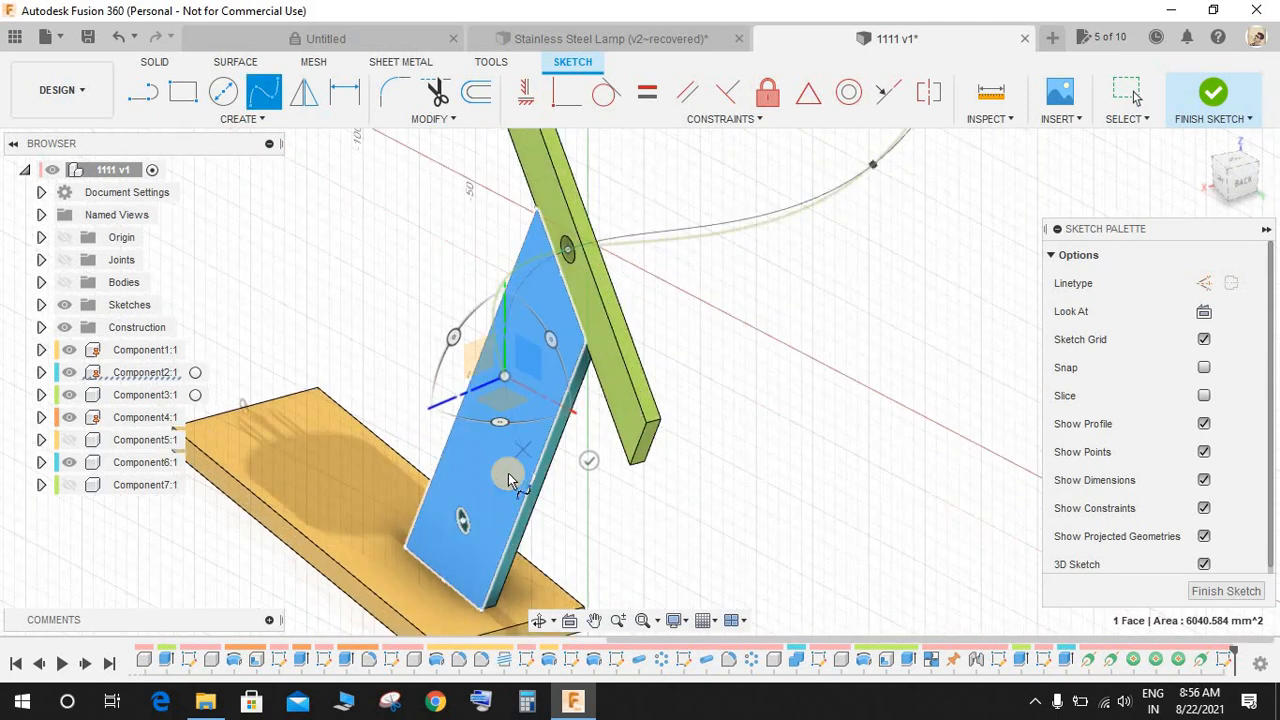
mouse_move(508, 478)
shift+middle_down()
mouse_move(457, 534)
mouse_move(486, 457)
mouse_move(330, 450)
shift+middle_up()
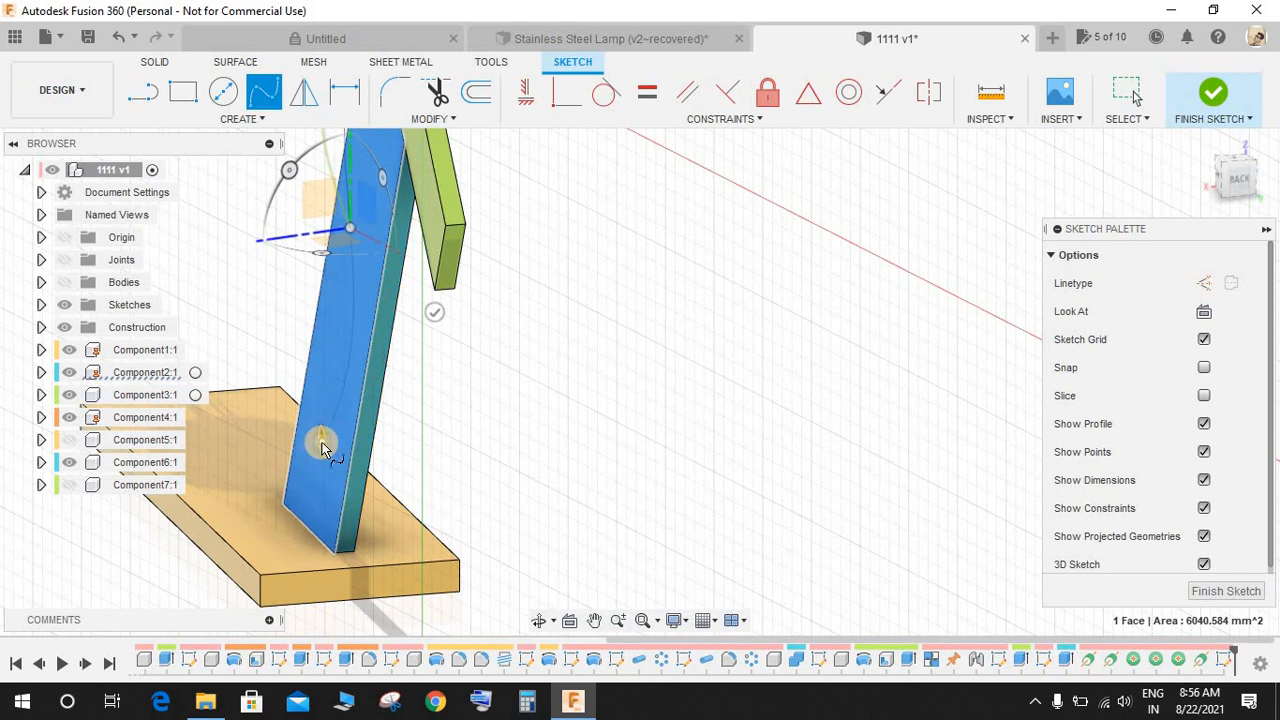
click(322, 447)
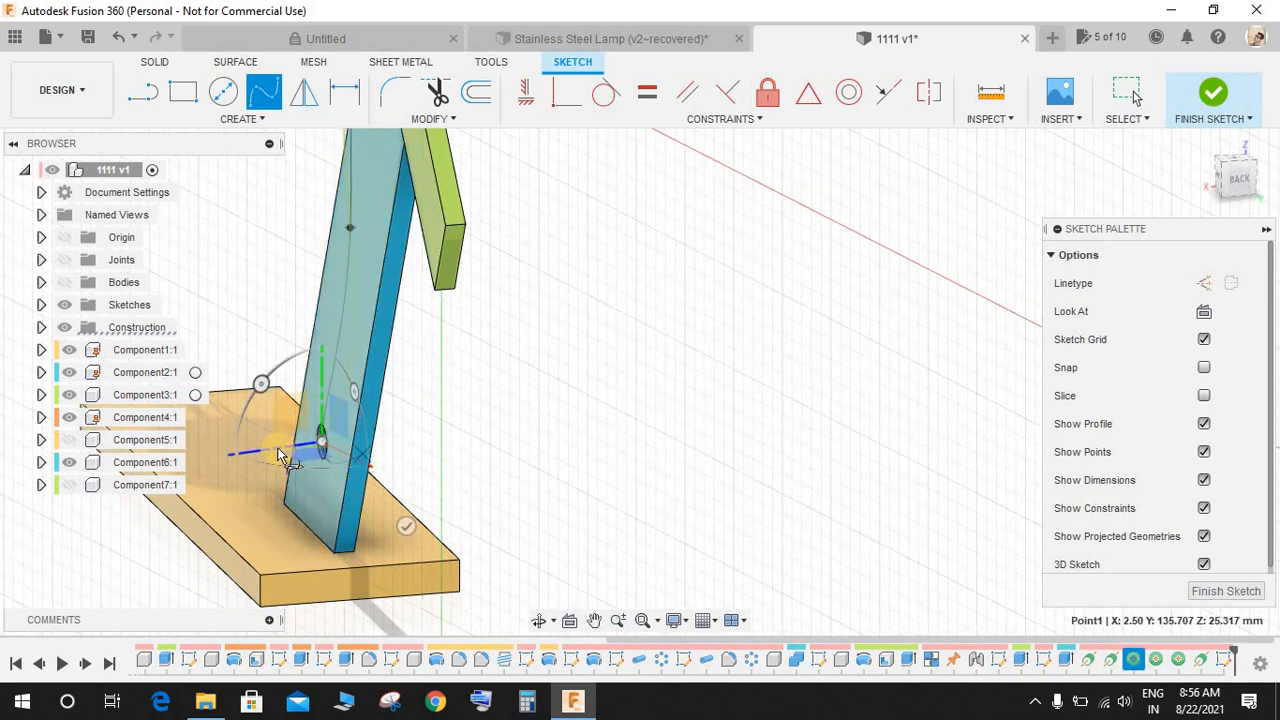
- Extend the spline with two more points behind the lower arm, sloping the free end downward, and end the curve
shift+middle_drag(525, 421, 596, 433)
click(612, 436)
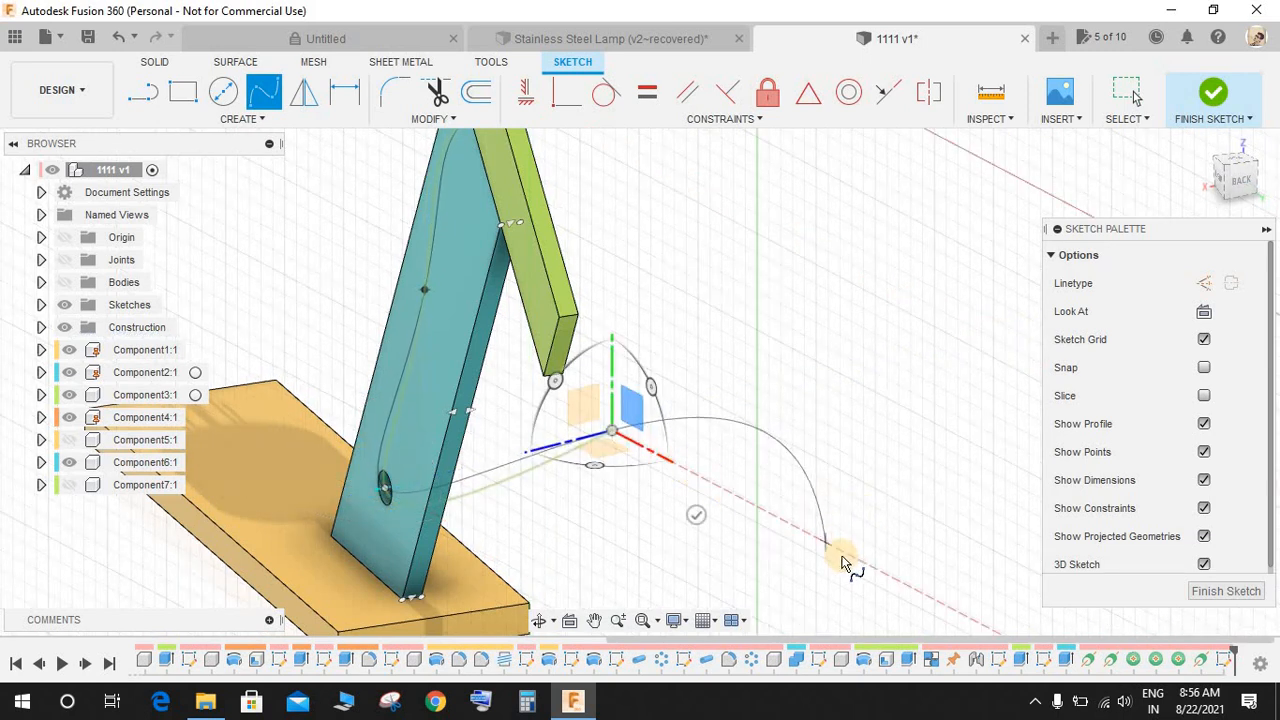
click(843, 558)
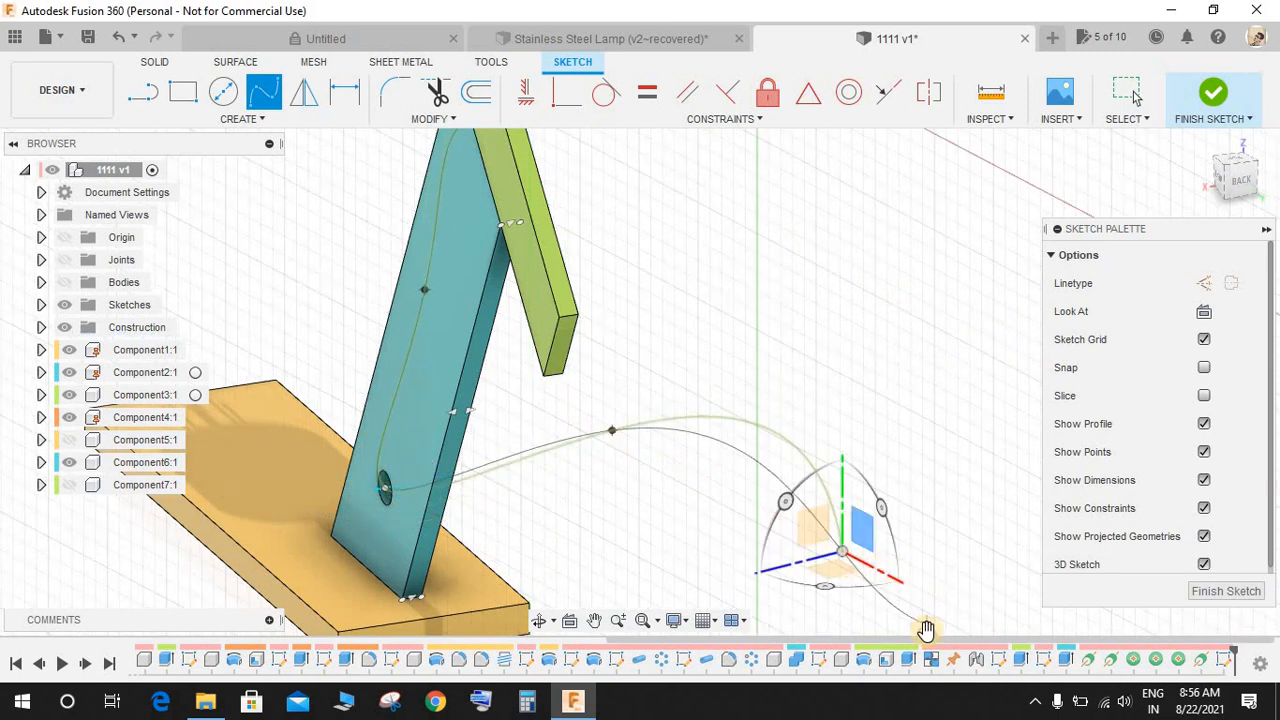
scroll(730, 377, down, 3)
scroll(690, 425, down, 4)
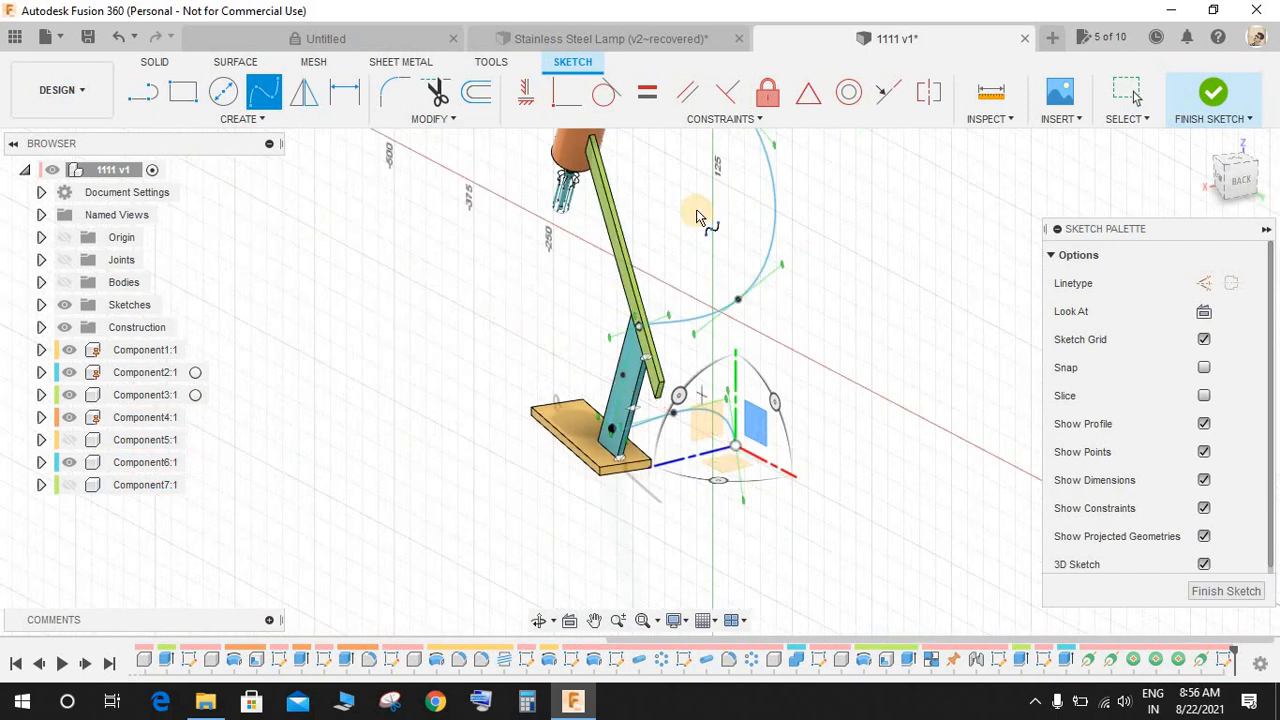
scroll(716, 272, down, 3)
scroll(716, 272, up, 5)
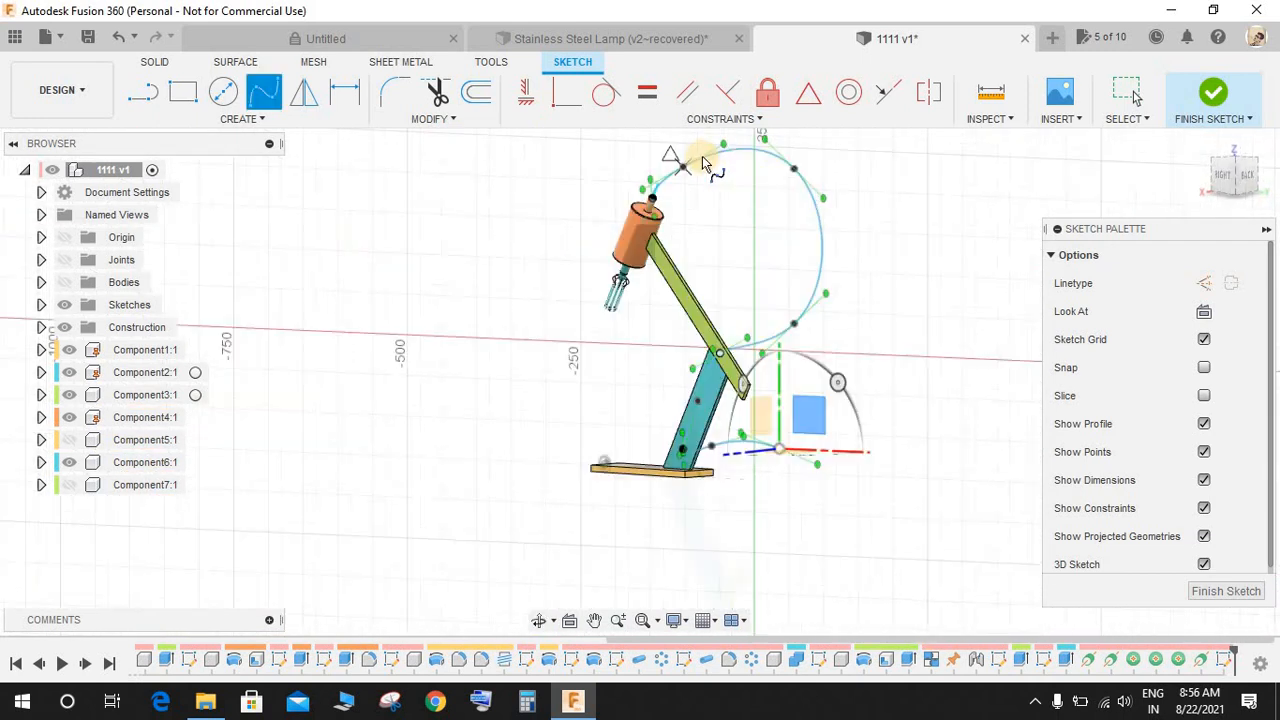
scroll(608, 234, up, 4)
key(Escape)
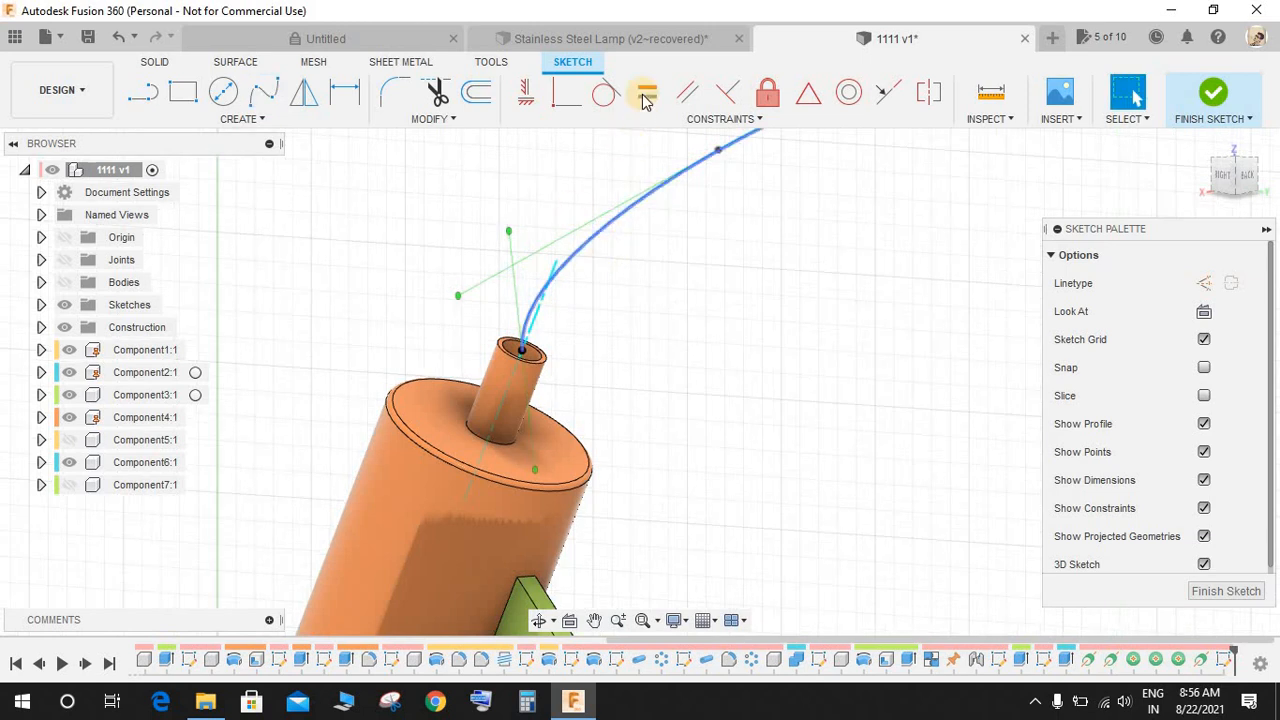
- Make the spline's tangent handle at the lamp head parallel to the construction axis of the tube
click(518, 291)
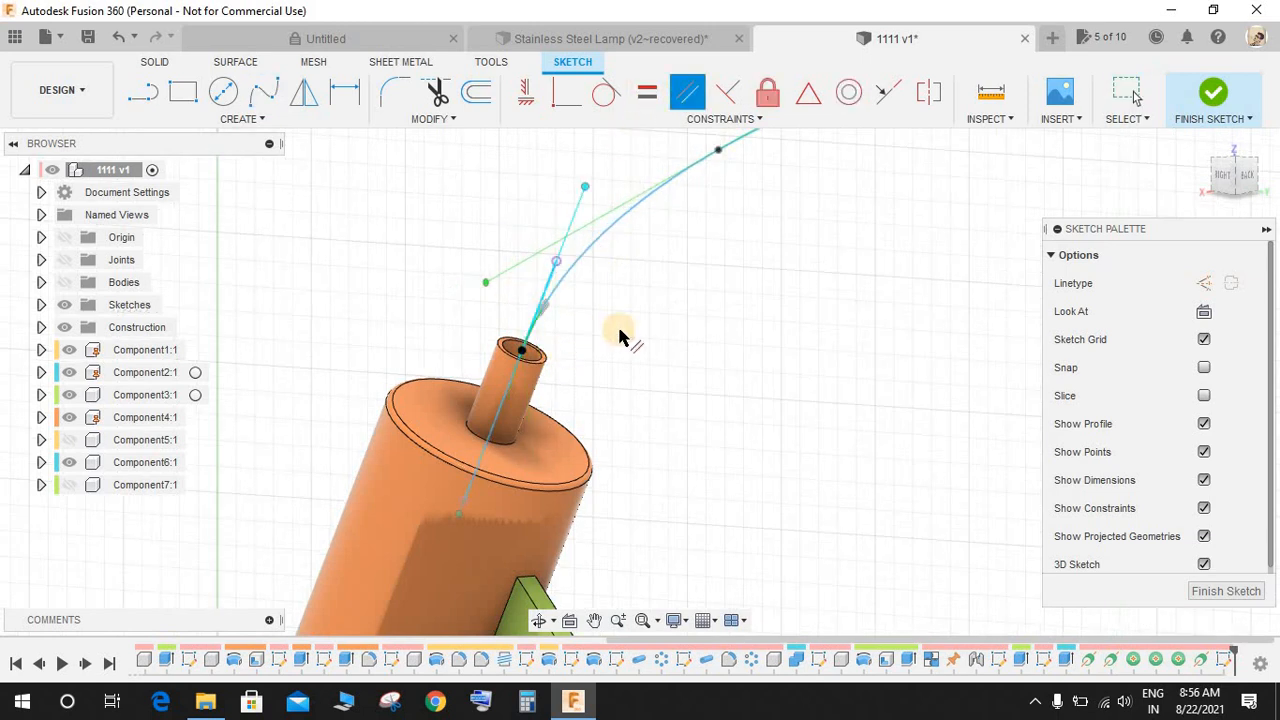
scroll(623, 337, down, 6)
key(Escape)
key(Return)
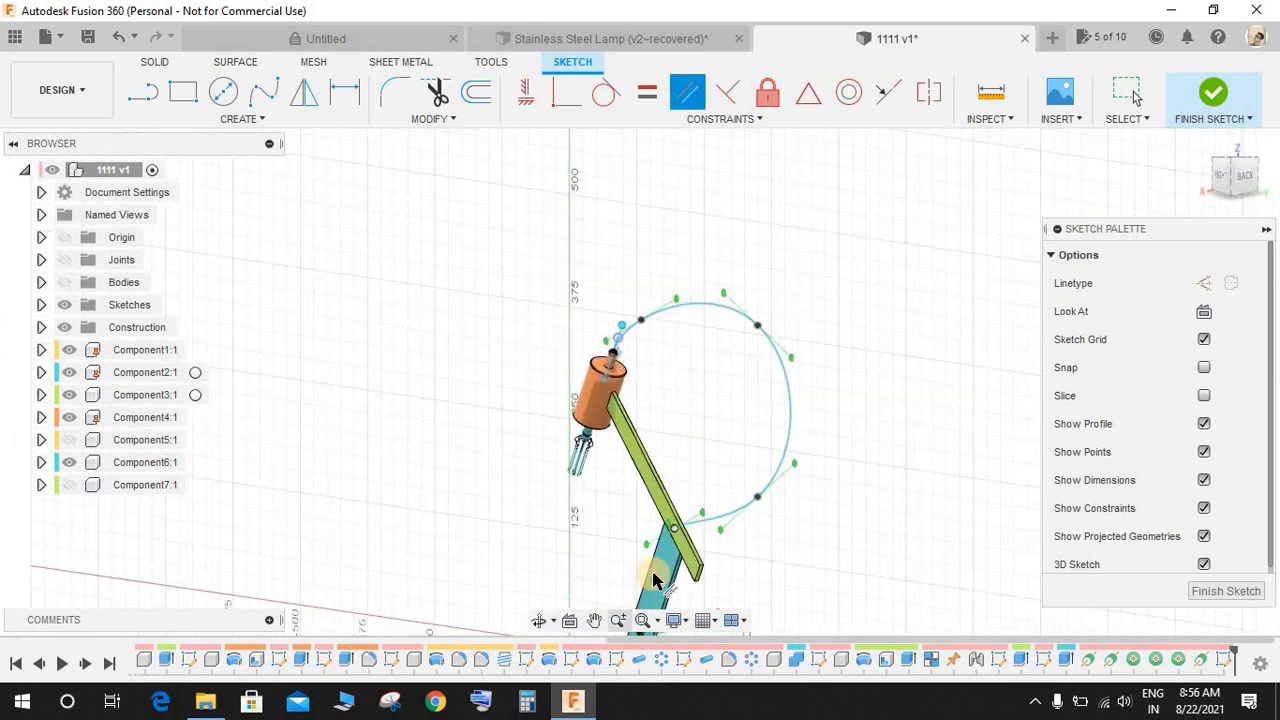
- Make the tangent handles at the pivot hole and the lower hole parallel to their hole axes, and finish the sketch
scroll(686, 528, up, 6)
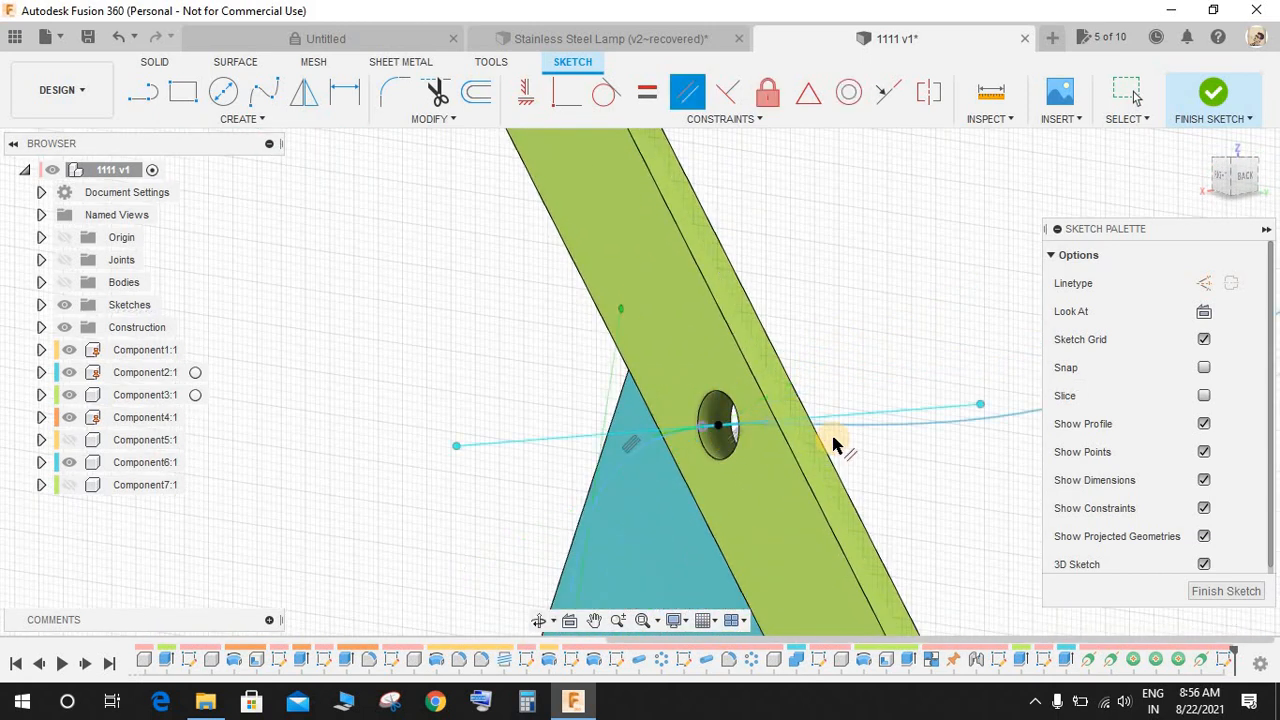
scroll(812, 447, down, 8)
scroll(818, 543, up, 8)
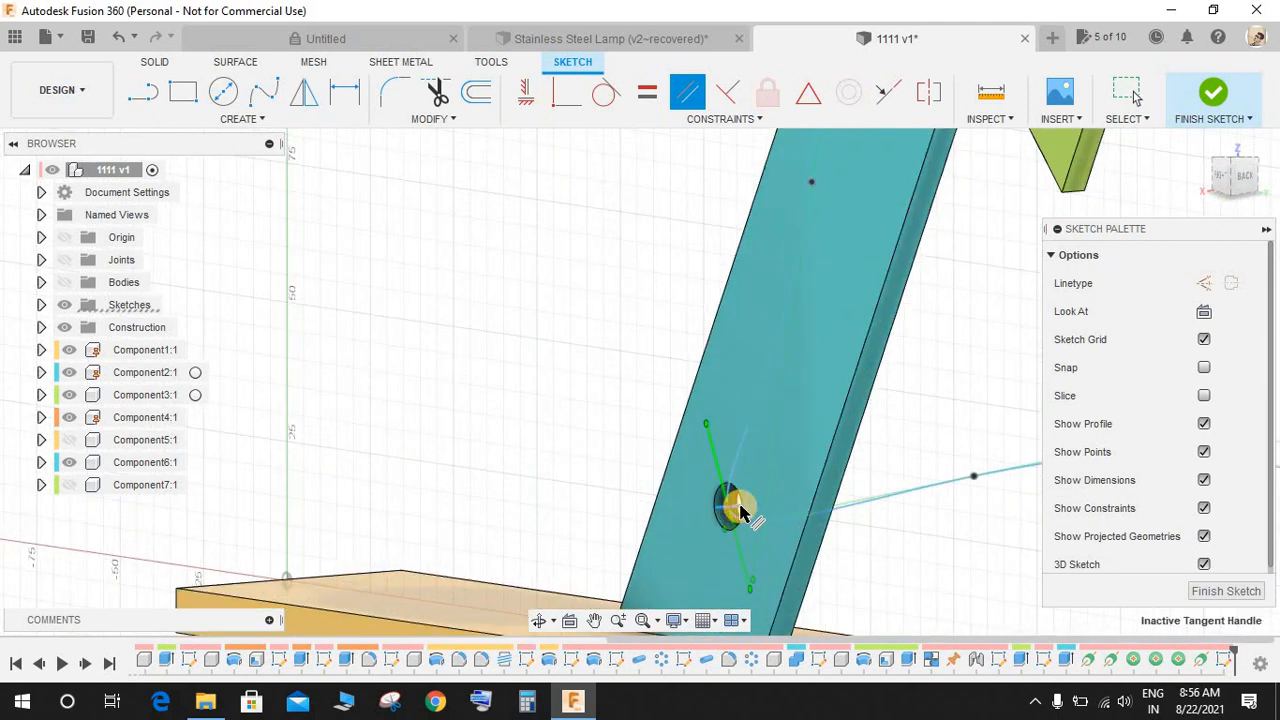
drag(740, 510, 773, 513)
scroll(855, 485, down, 5)
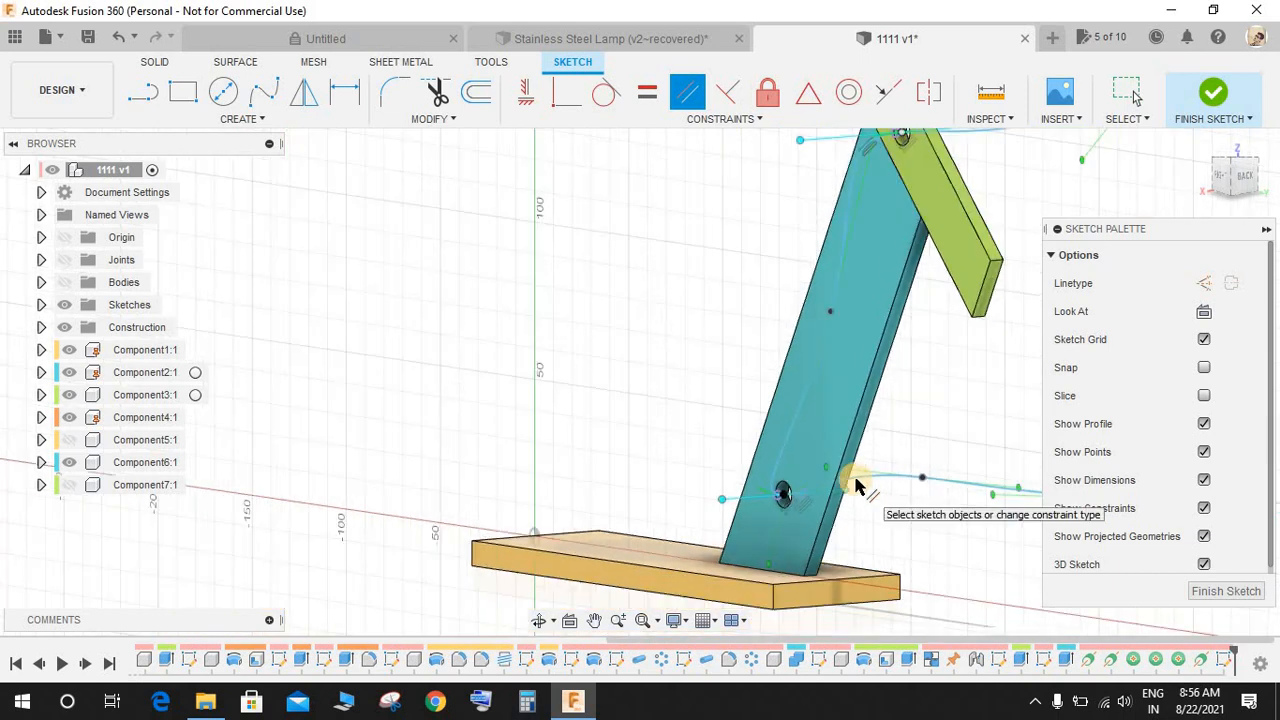
mouse_move(857, 486)
shift+middle_down()
mouse_move(866, 351)
mouse_move(843, 346)
mouse_move(900, 330)
shift+middle_up()
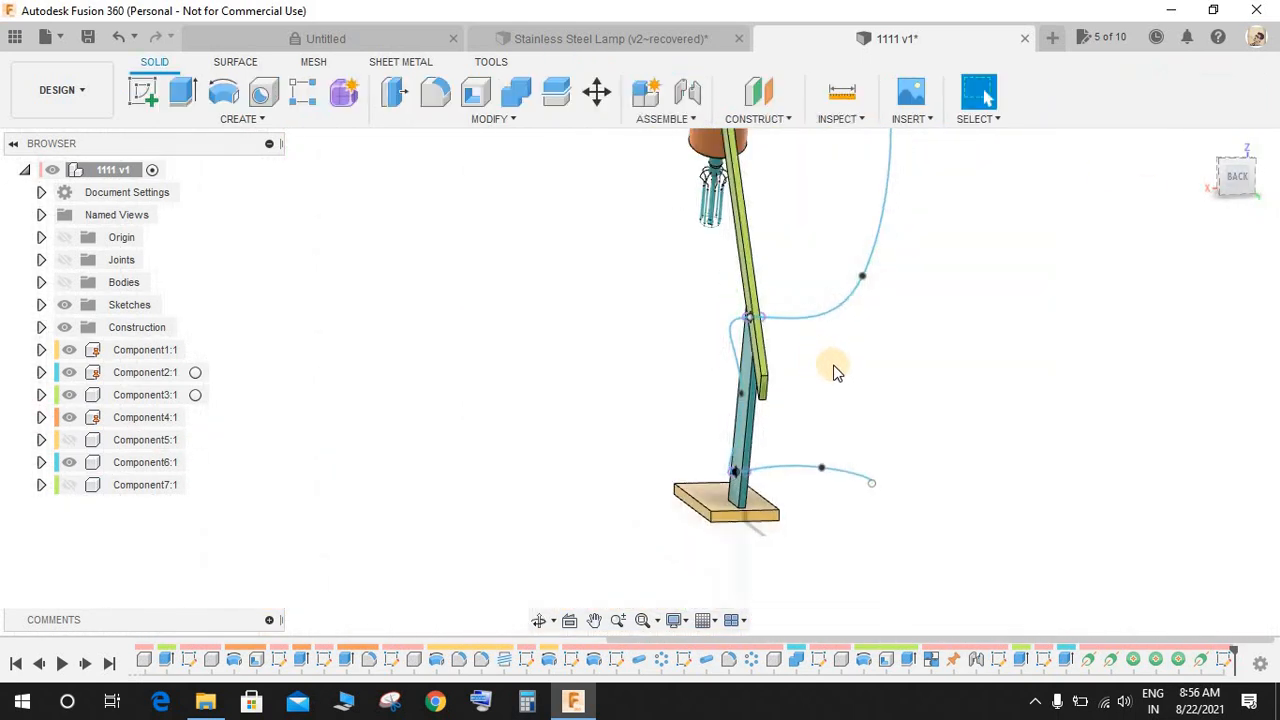
- Move the spline point at the middle of the lower arm sideways away from the arm by about 59.2 mm in Z
mouse_move(832, 367)
shift+middle_down()
mouse_move(897, 361)
mouse_move(863, 327)
mouse_move(851, 349)
mouse_move(894, 263)
mouse_move(816, 357)
shift+middle_up()
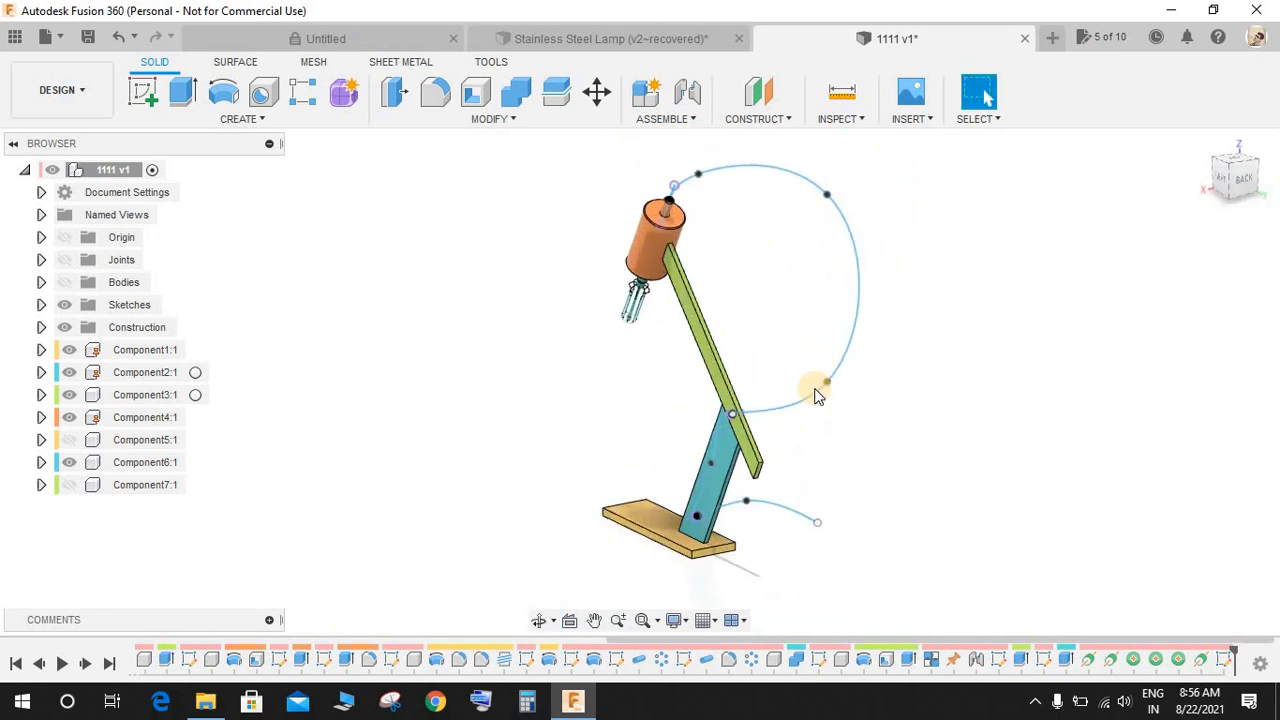
key(m)
click(1163, 258)
click(1157, 338)
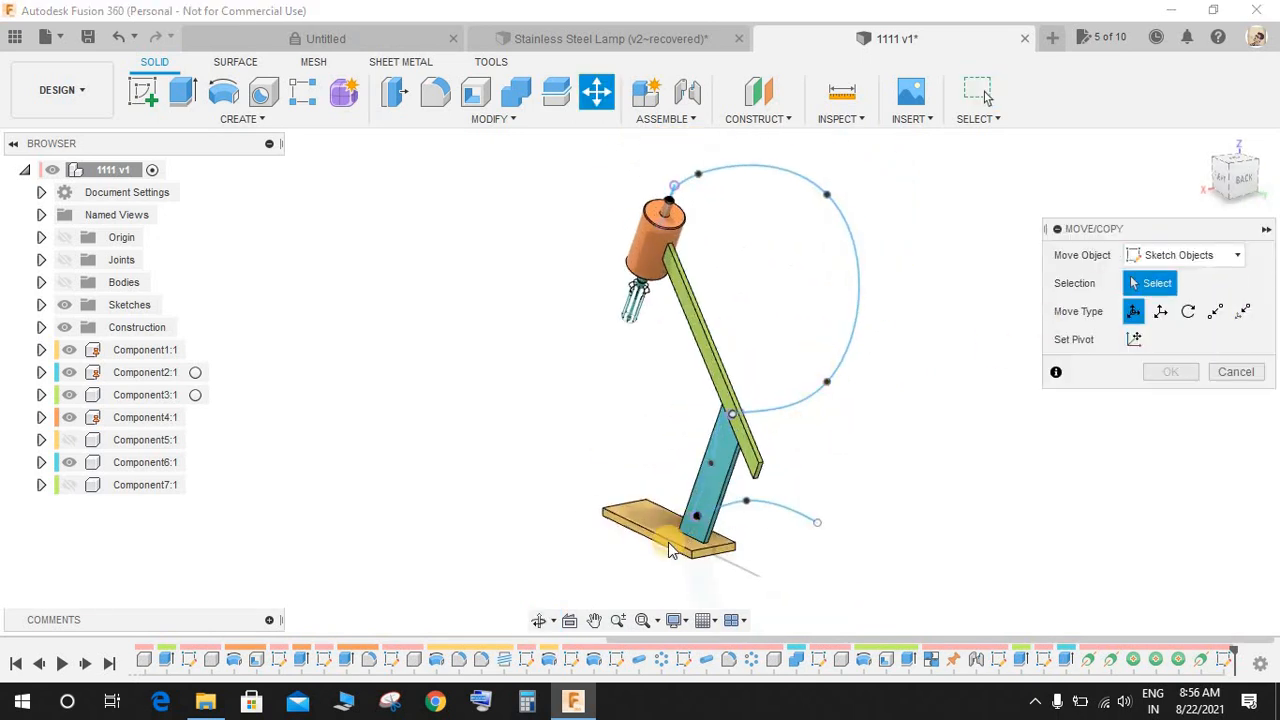
scroll(738, 447, up, 3)
click(728, 411)
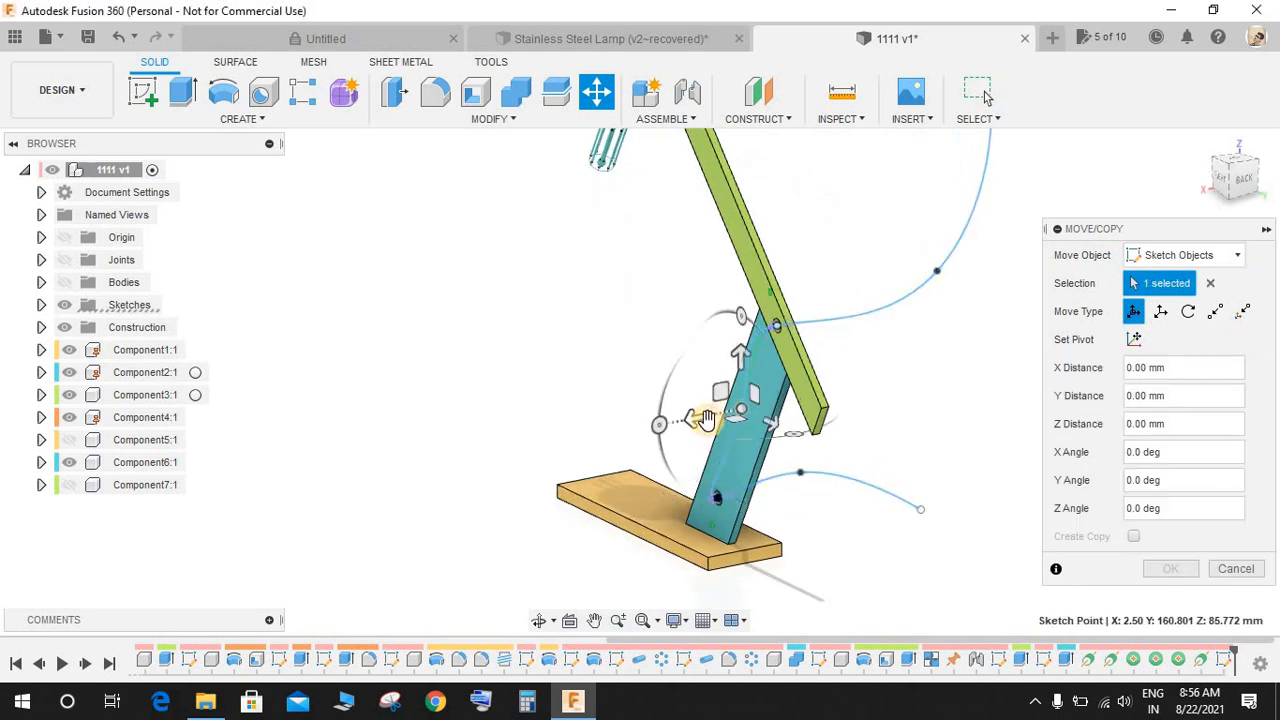
drag(706, 421, 675, 433)
shift+middle_drag(812, 383, 737, 445)
mouse_move(692, 444)
mouse_down()
mouse_move(646, 463)
mouse_move(666, 460)
mouse_up()
mouse_move(666, 460)
shift+middle_down()
mouse_move(773, 483)
mouse_move(790, 465)
mouse_move(806, 377)
mouse_move(934, 409)
mouse_move(927, 318)
shift+middle_up()
scroll(927, 316, up, 3)
- Move the upper outer spline point inward and down by about -90.5 mm in X and -61.9 mm in Y
click(875, 272)
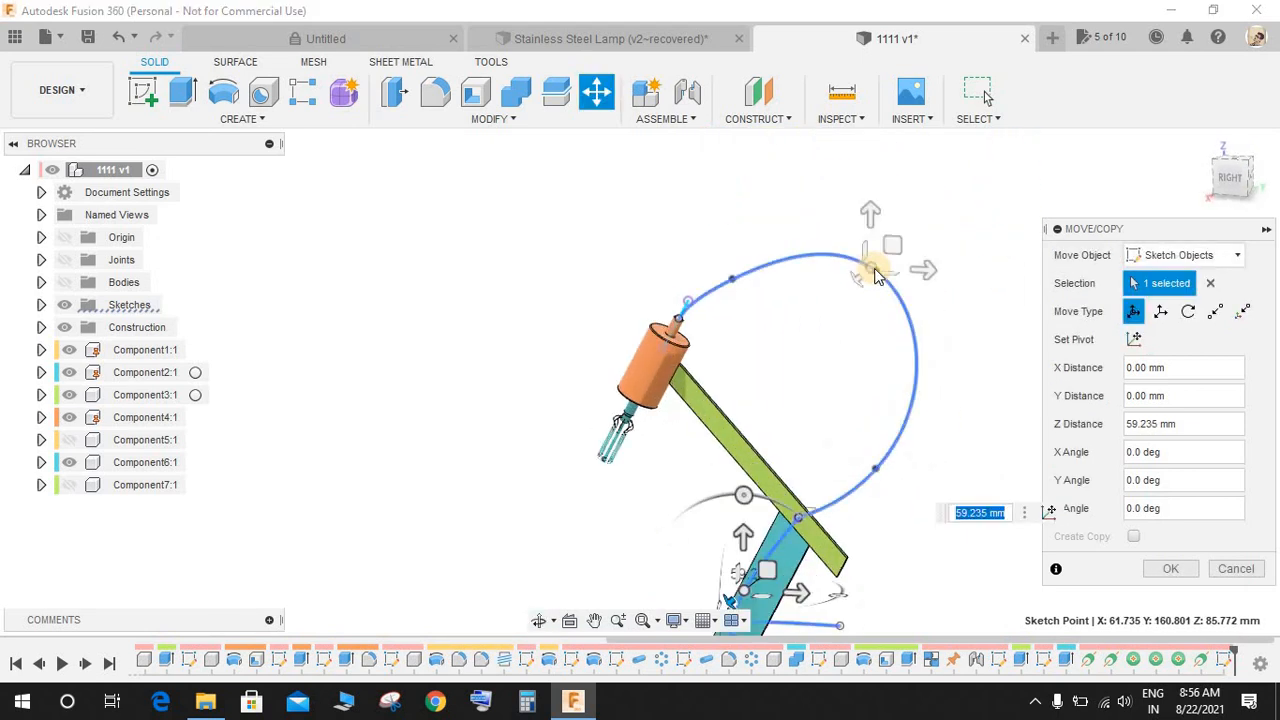
shift+middle_drag(943, 371, 878, 292)
drag(888, 274, 800, 340)
shift+middle_drag(800, 340, 830, 335)
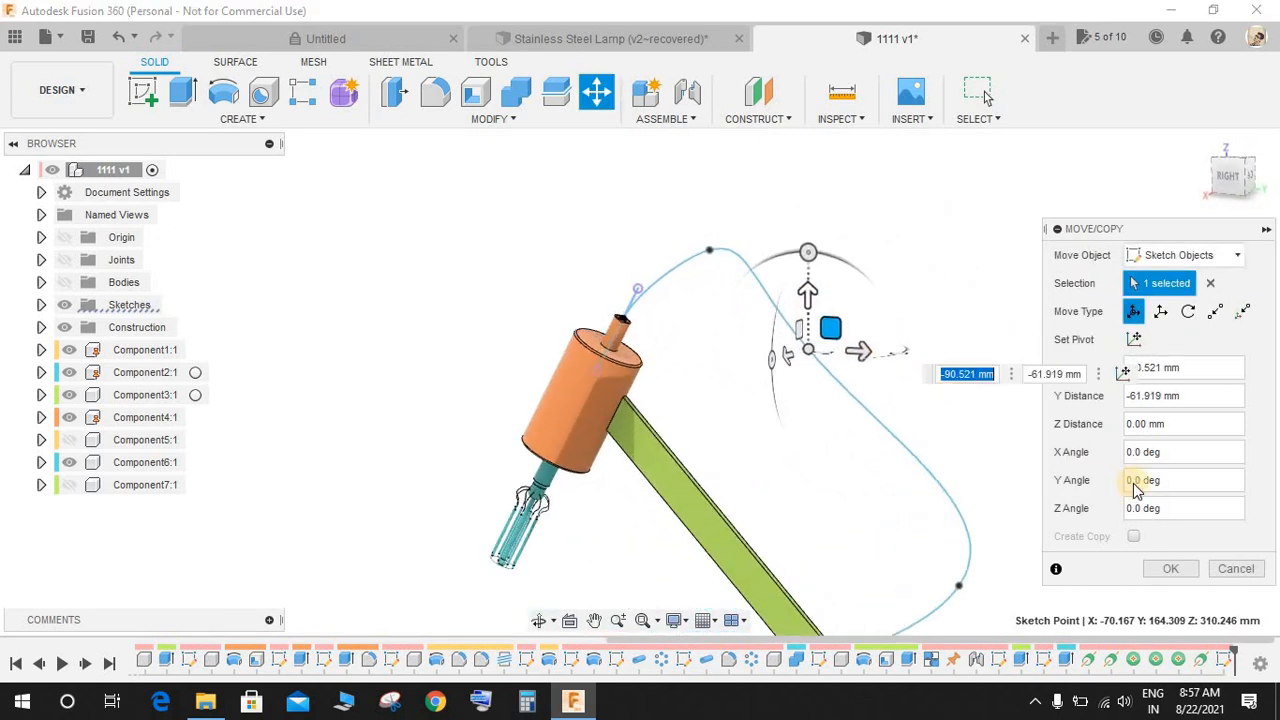
click(1168, 569)
- Create a circular pipe along the whole spline with an 8 mm section size as a new component
scroll(960, 446, down, 3)
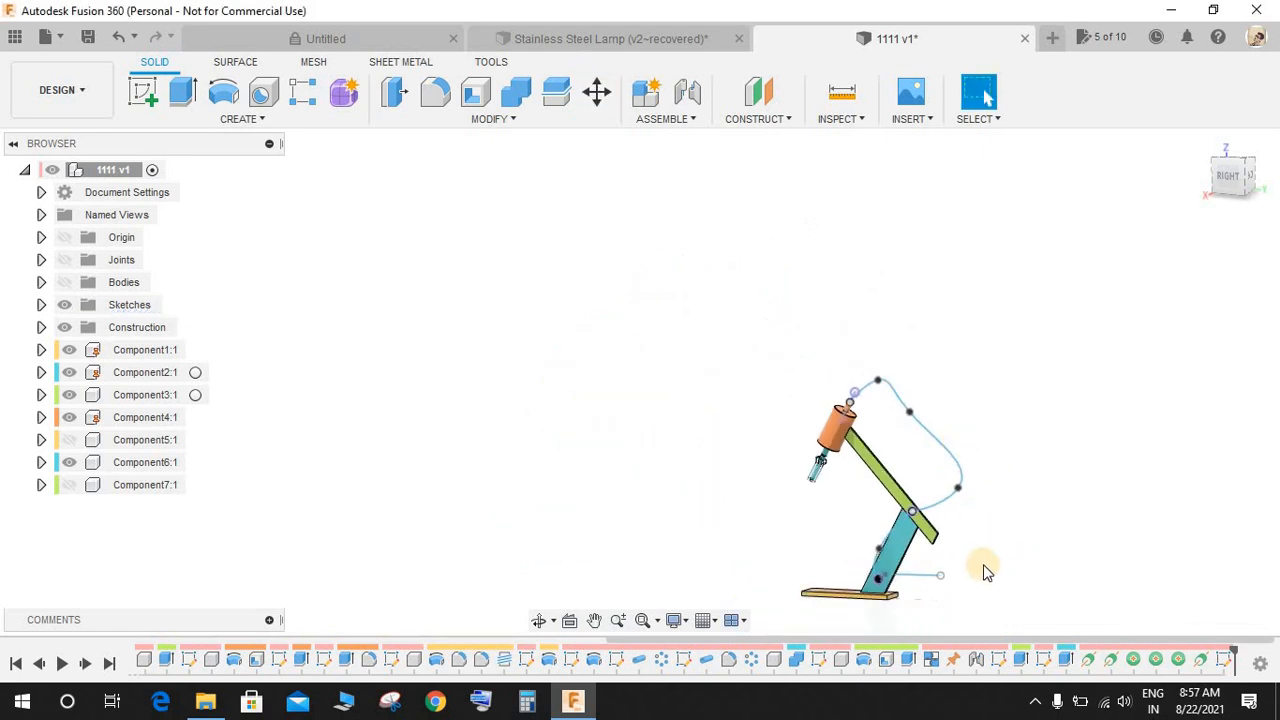
scroll(983, 564, up, 2)
click(266, 127)
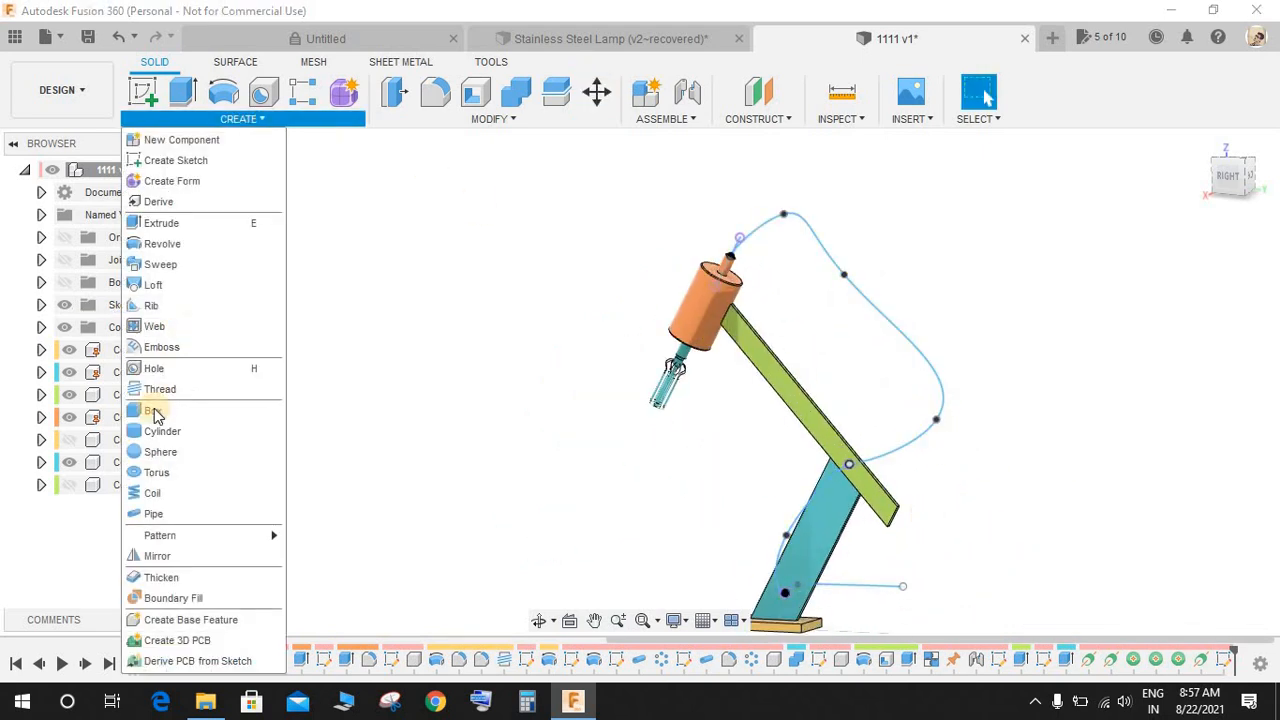
click(826, 243)
click(818, 232)
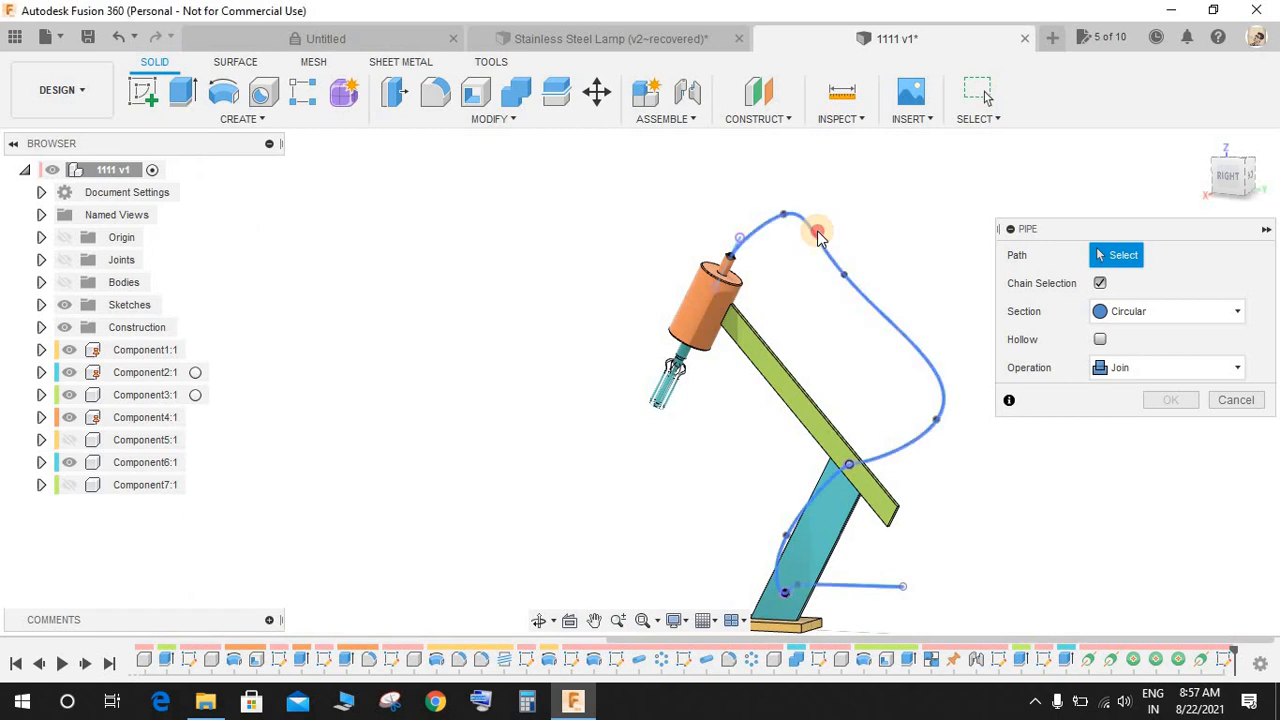
click(1140, 434)
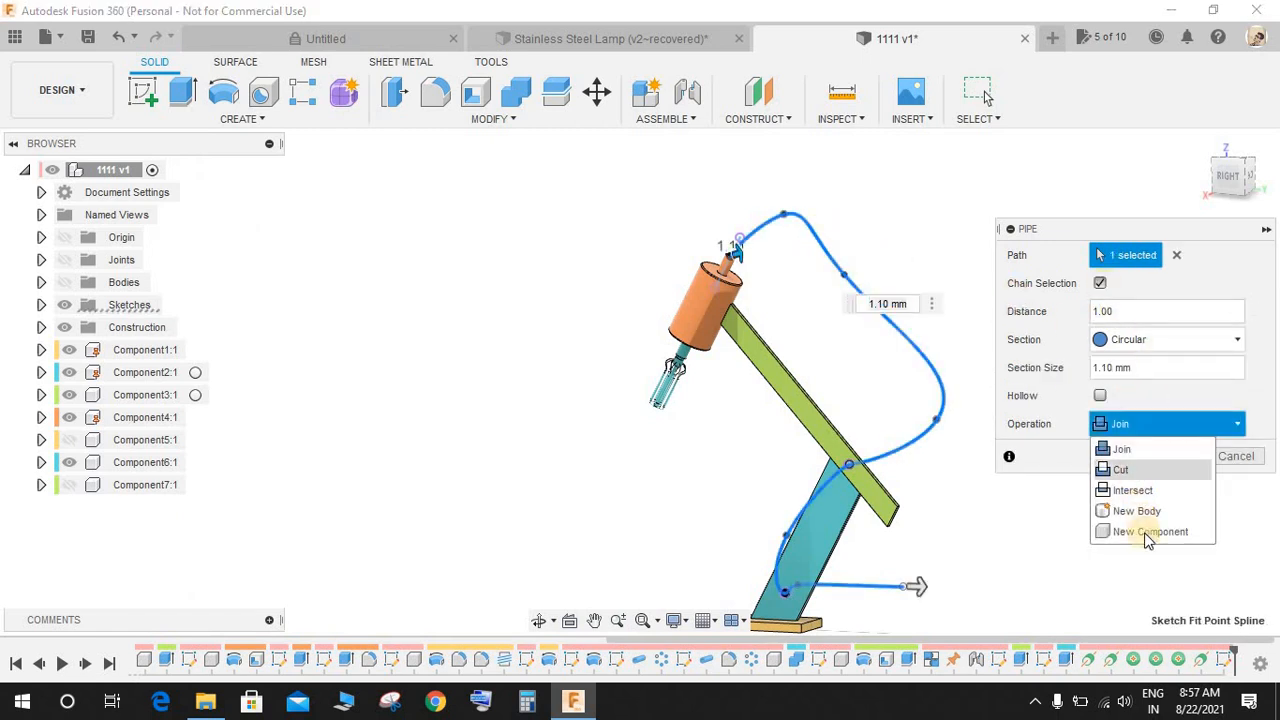
click(1150, 532)
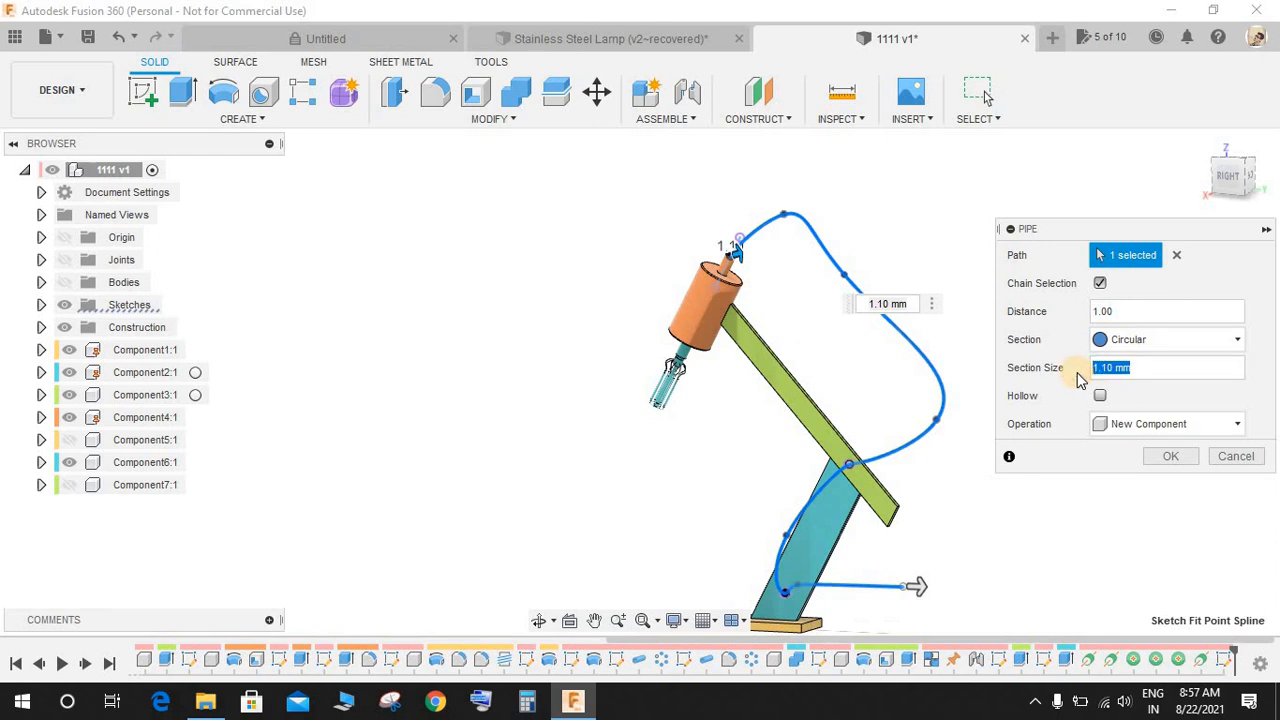
key(Return)
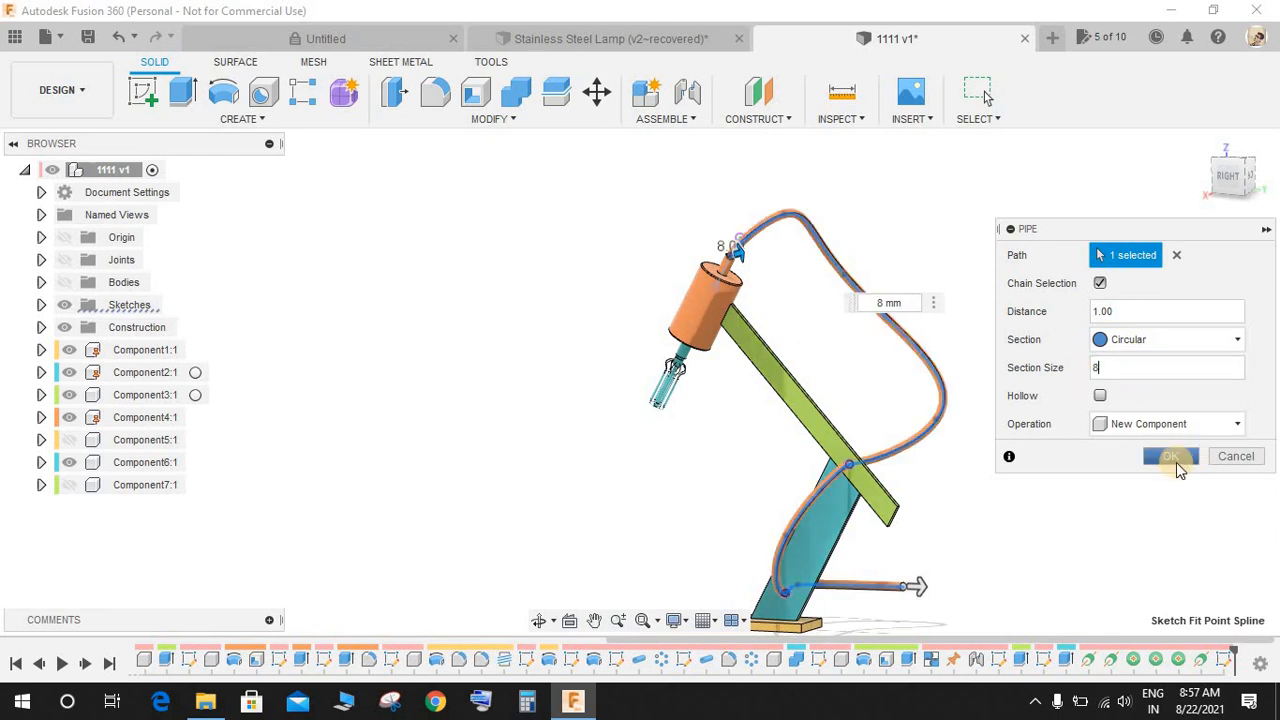
click(1172, 458)
- Make the cable's path sketch, Sketch15, visible again
shift+middle_drag(1000, 343, 954, 453)
scroll(931, 560, up, 4)
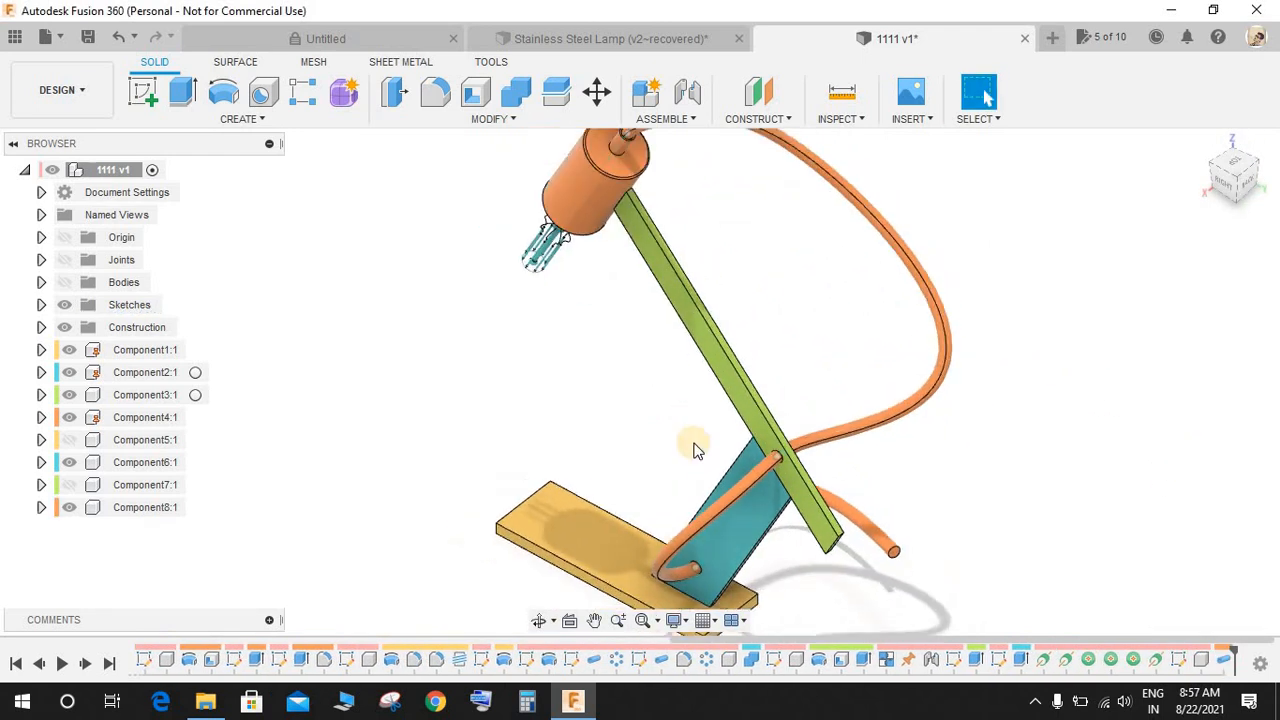
scroll(697, 449, down, 2)
click(41, 305)
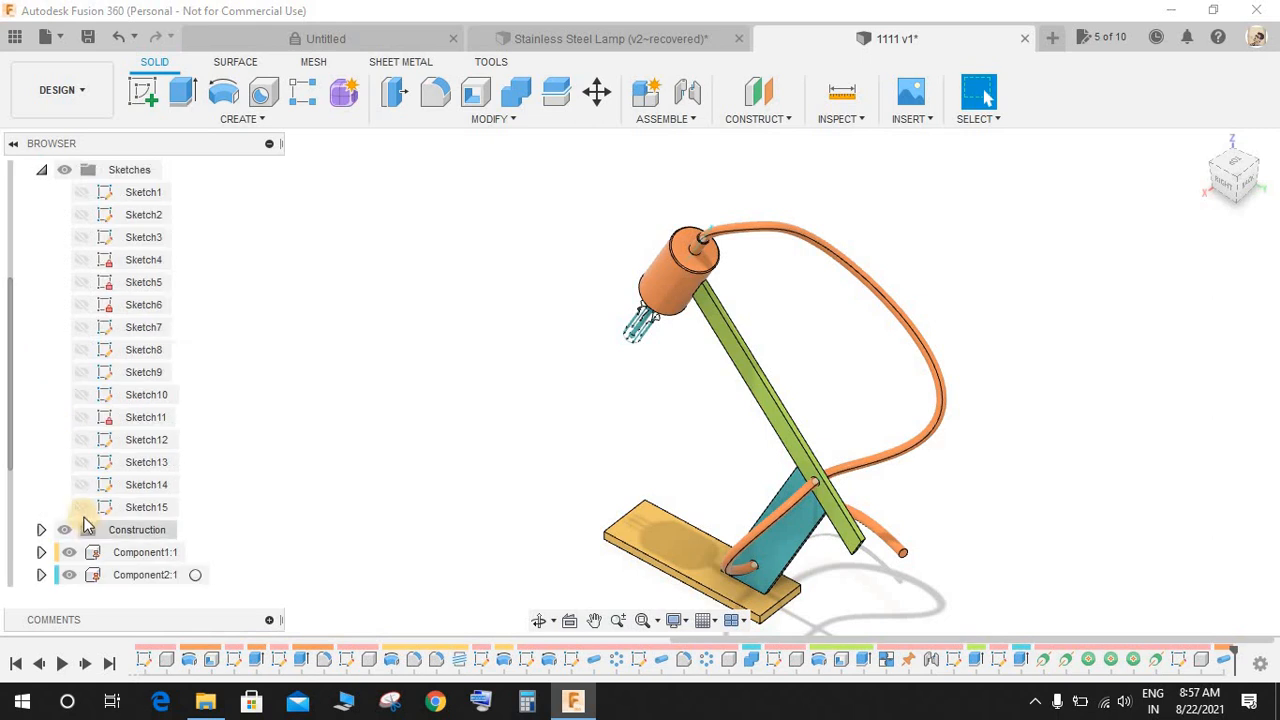
scroll(965, 567, down, 3)
scroll(963, 570, up, 3)
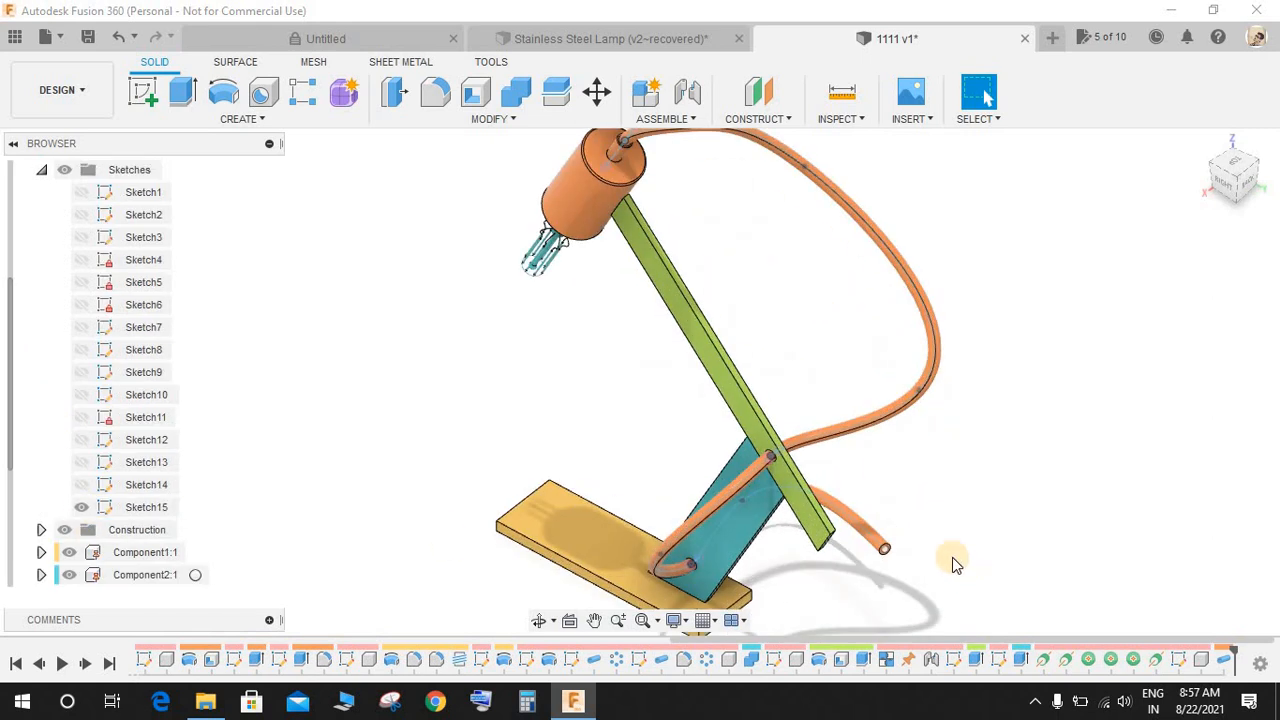
scroll(951, 563, down, 2)
scroll(900, 400, up, 4)
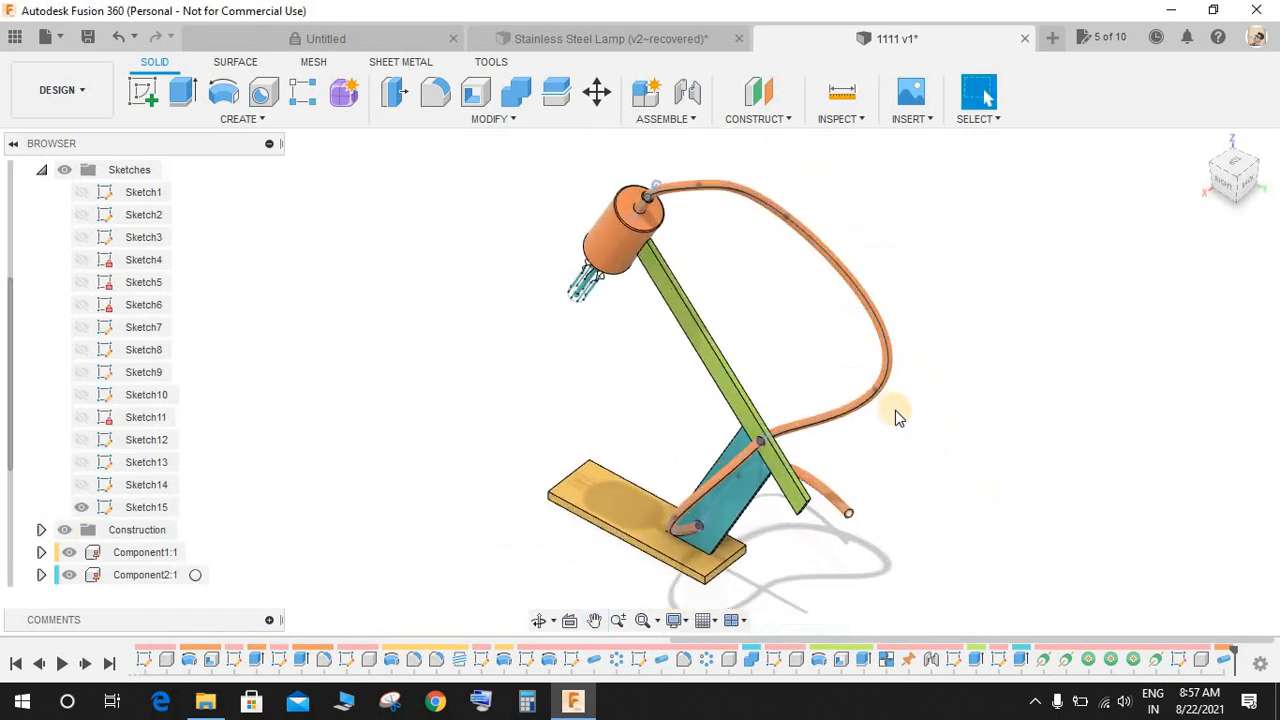
scroll(669, 306, down, 3)
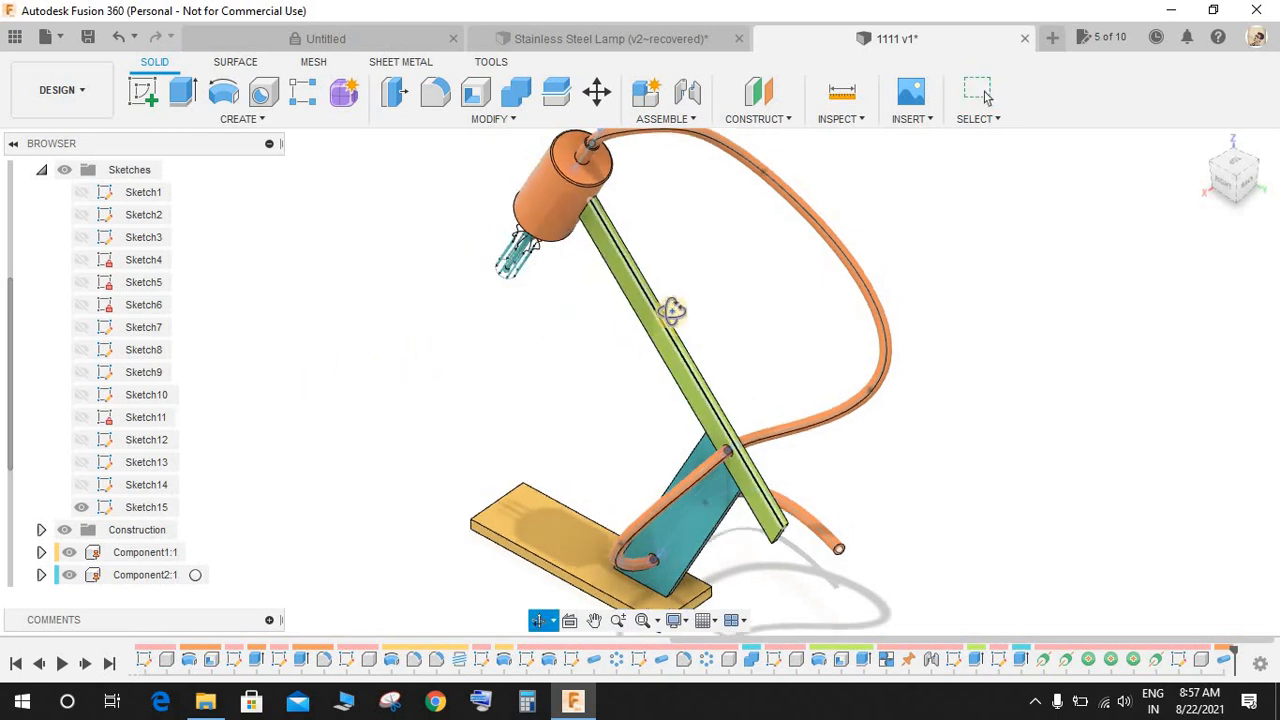
shift+middle_drag(857, 362, 858, 336)
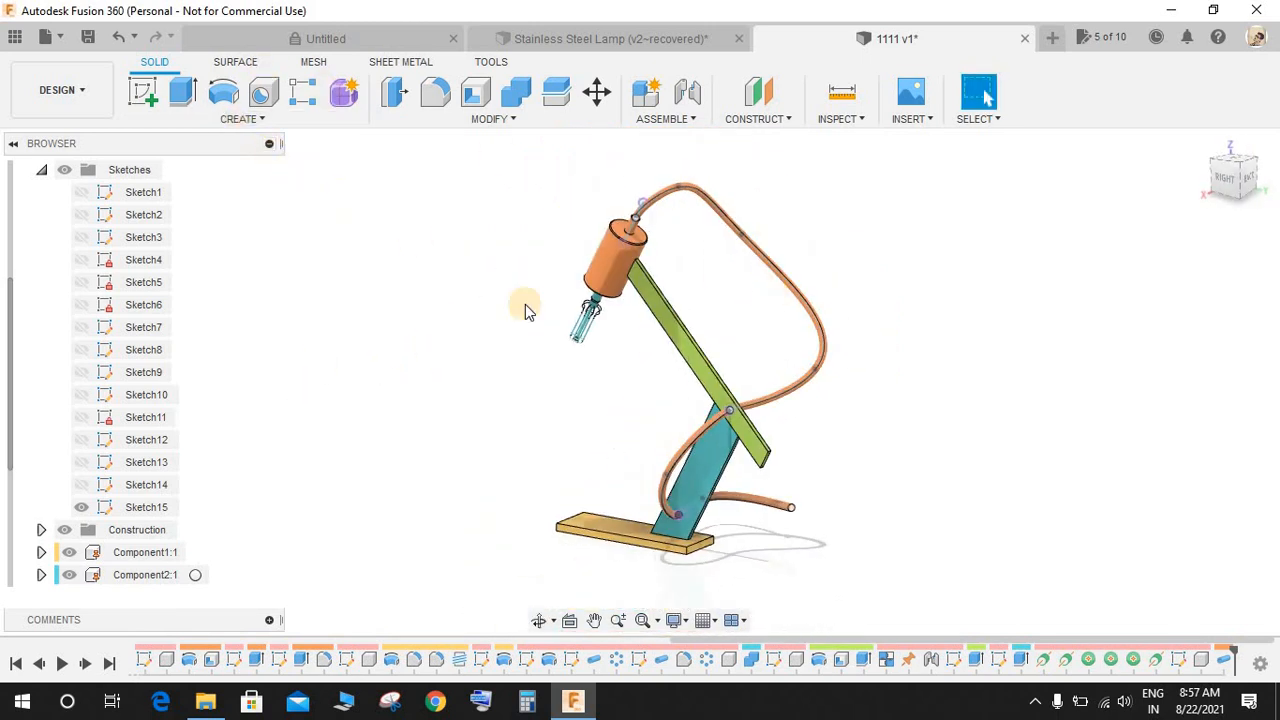
- Move the cable's free end point near the base outward by about 77 mm in X, and again by about 8.9 mm in X and -45 mm in Y
key(m)
scroll(781, 528, up, 3)
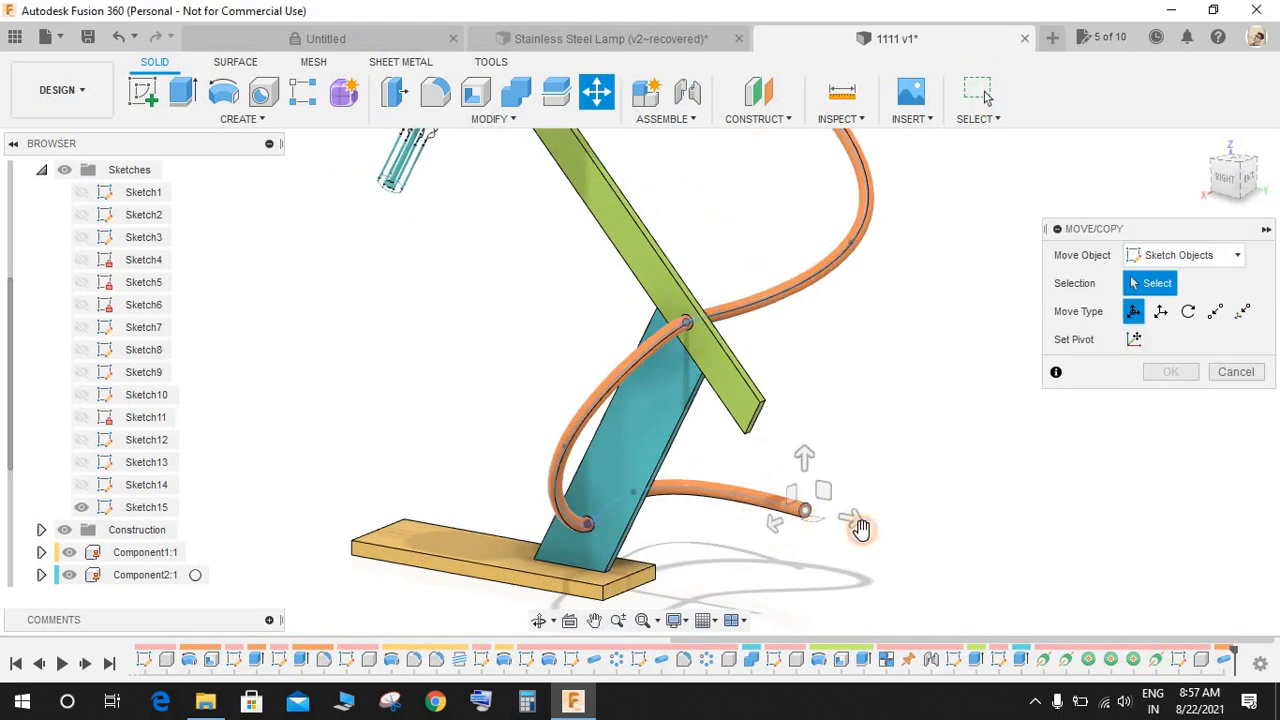
drag(853, 519, 974, 568)
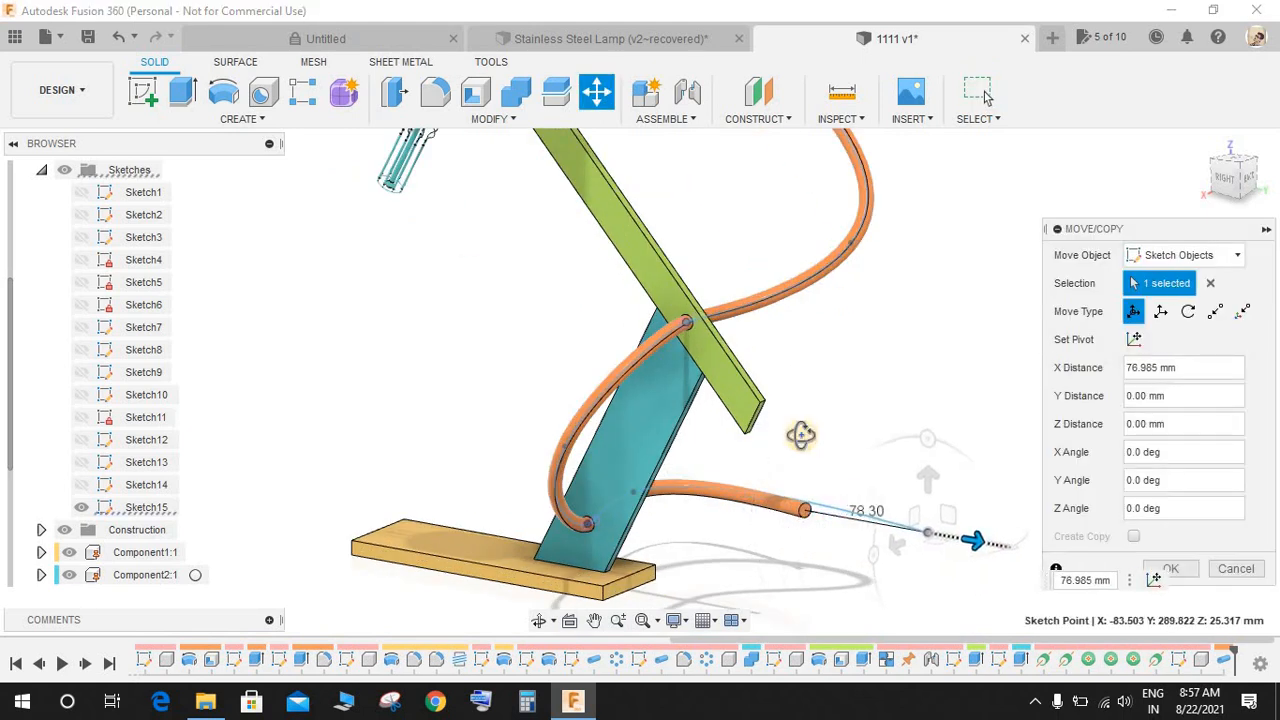
shift+middle_drag(801, 435, 862, 452)
drag(959, 488, 968, 560)
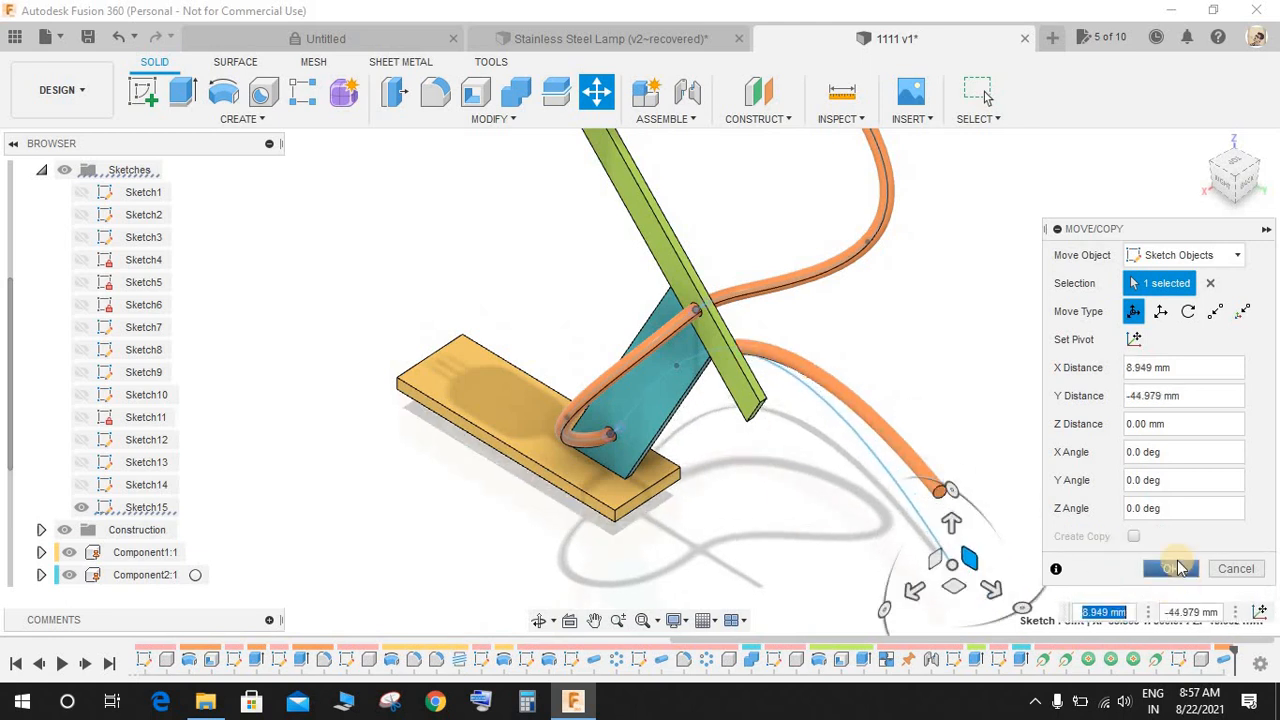
key(Return)
shift+middle_drag(869, 437, 980, 240)
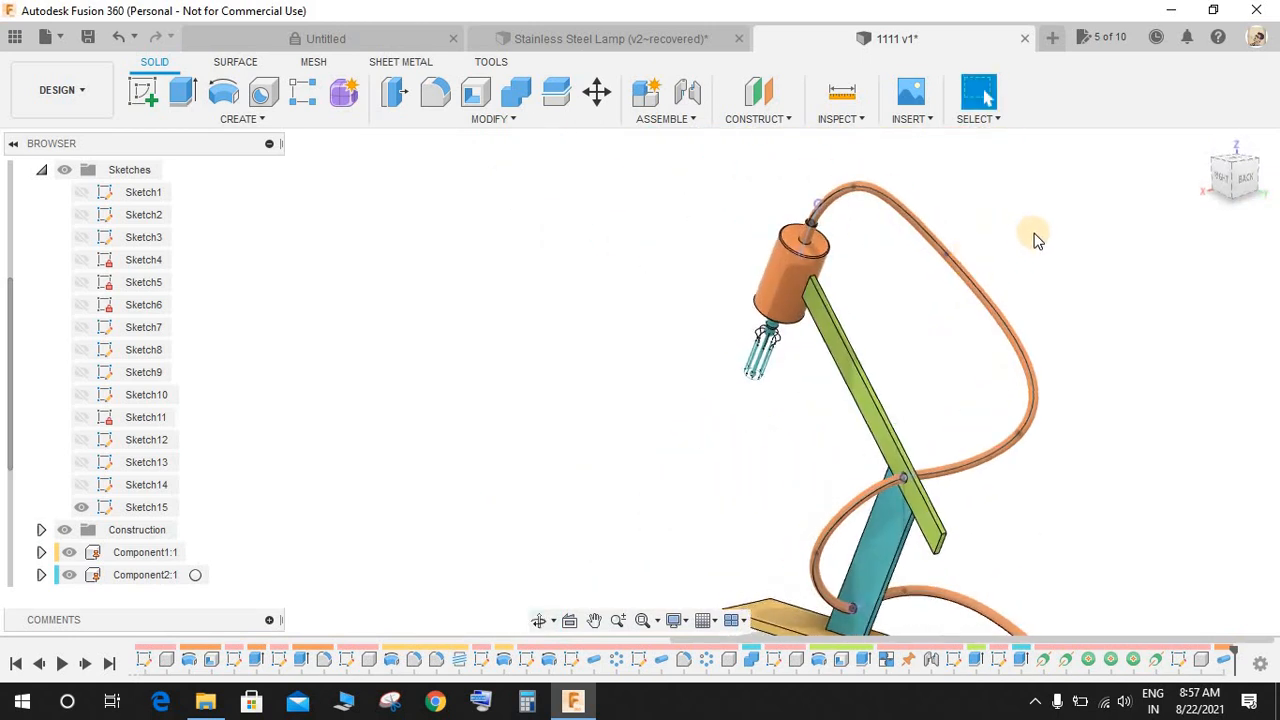
- Move the spline point behind the lamp head down by about 4.9 mm in Y and sideways by about 42.8 mm plus 15.1 mm in Z
key(m)
click(943, 270)
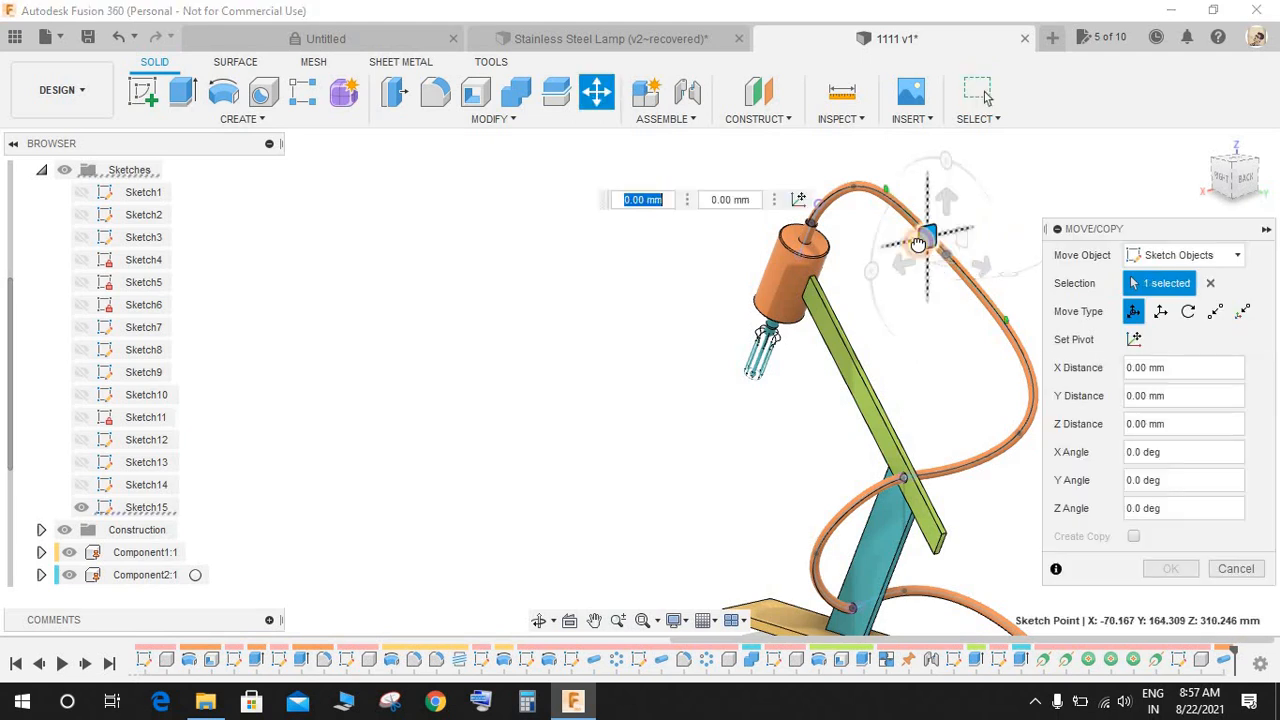
drag(940, 255, 917, 306)
shift+middle_drag(917, 306, 843, 299)
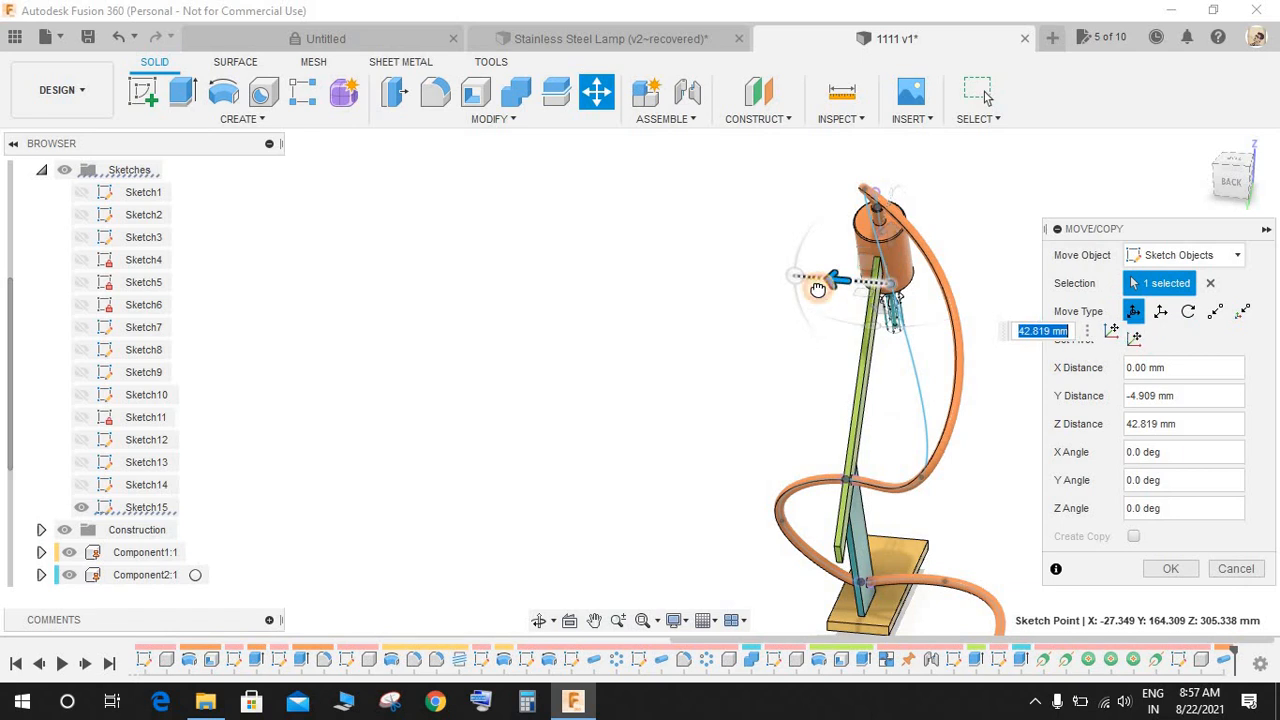
drag(818, 290, 811, 287)
shift+middle_drag(880, 403, 950, 388)
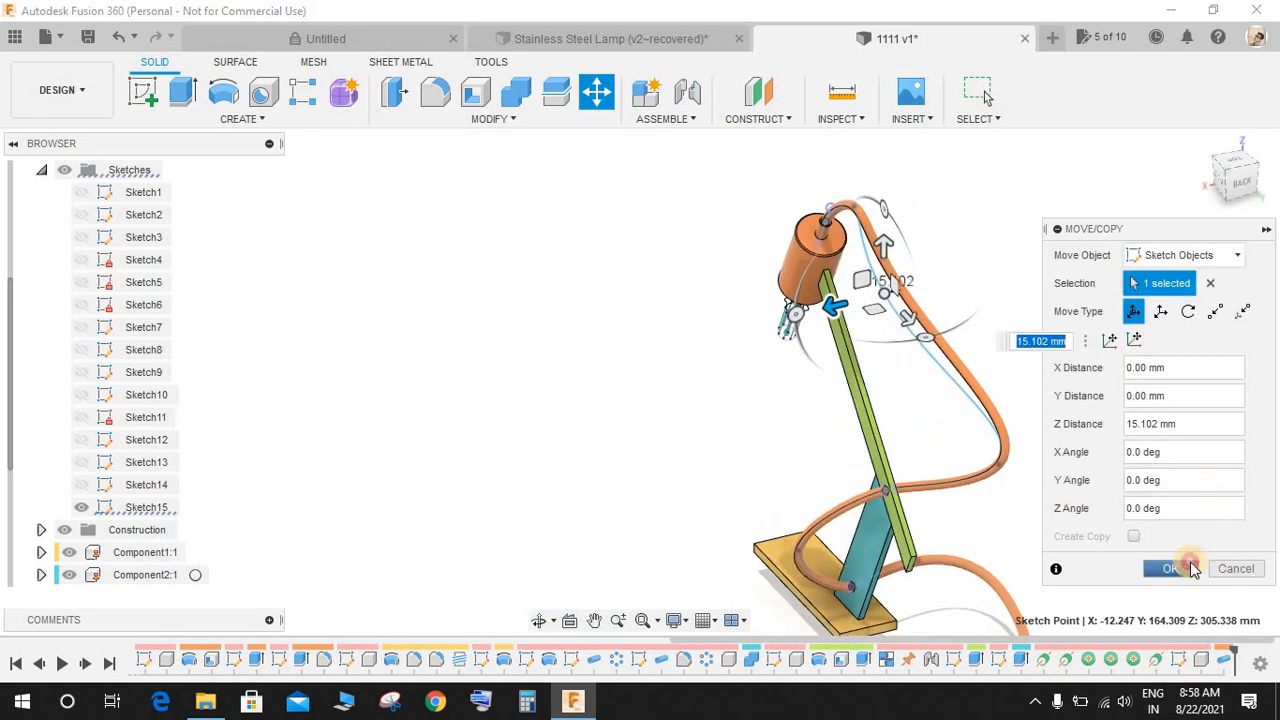
click(1192, 568)
shift+middle_drag(991, 349, 1030, 325)
key(j)
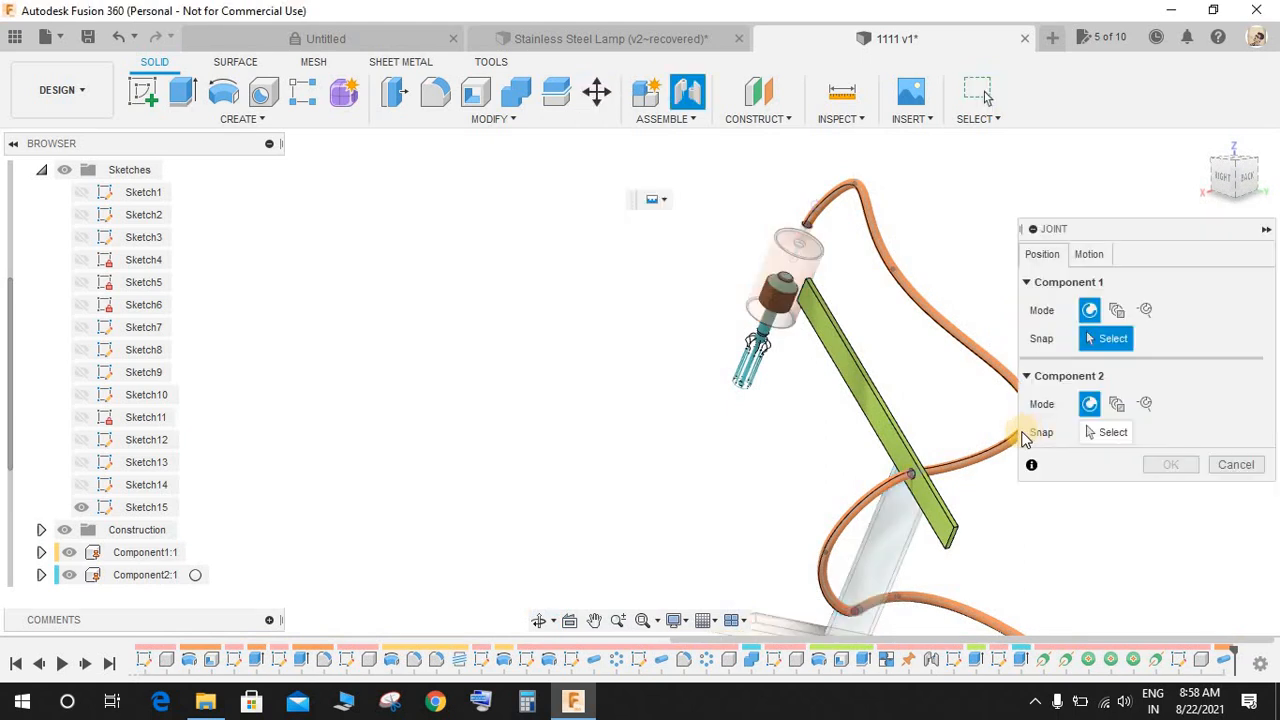
shift+middle_drag(890, 432, 1024, 432)
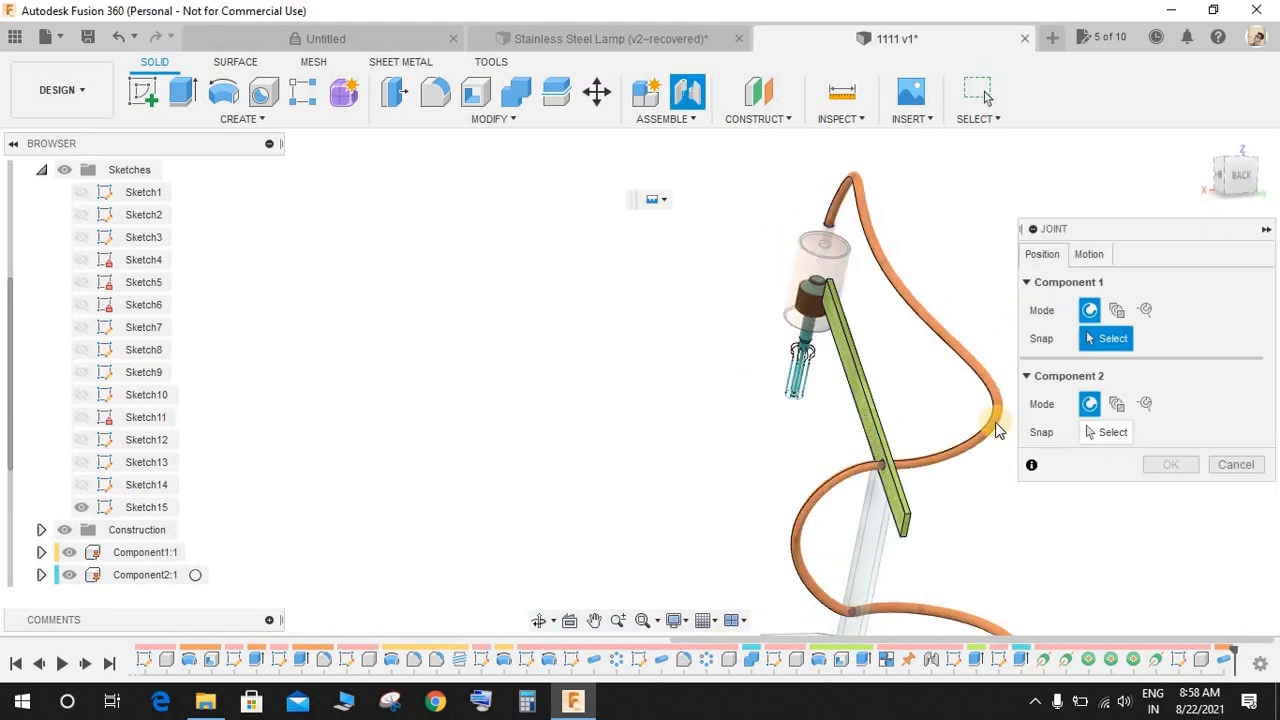
click(996, 434)
key(Escape)
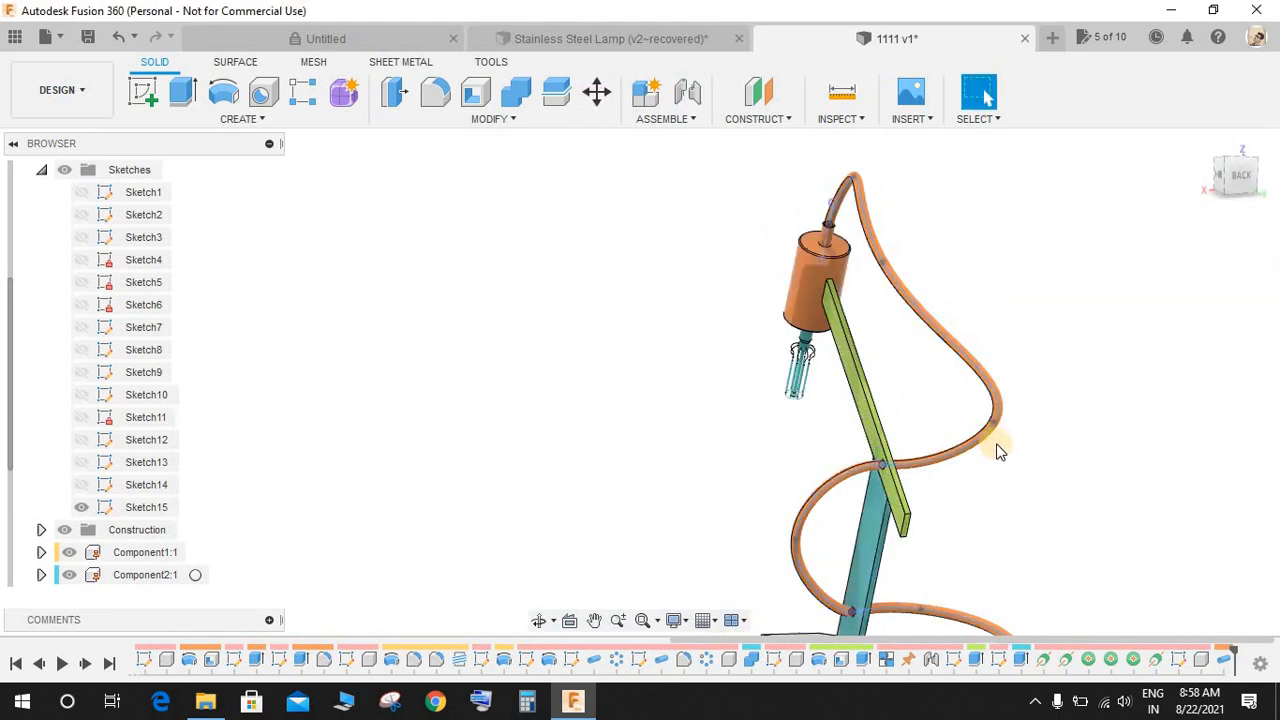
- Move the spline point at the cable's outer bend beside the upper arm inward toward the arm
key(m)
click(993, 421)
drag(968, 402, 930, 388)
click(1165, 566)
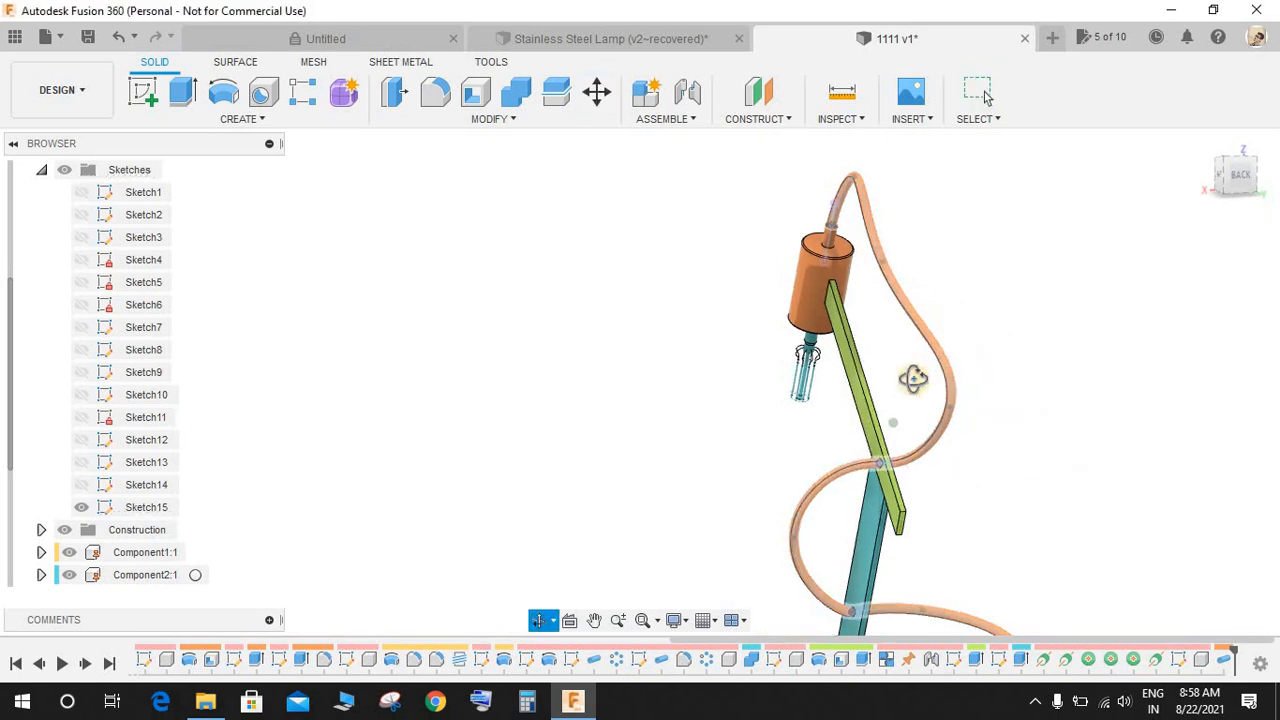
shift+middle_drag(914, 377, 975, 390)
scroll(975, 390, down, 3)
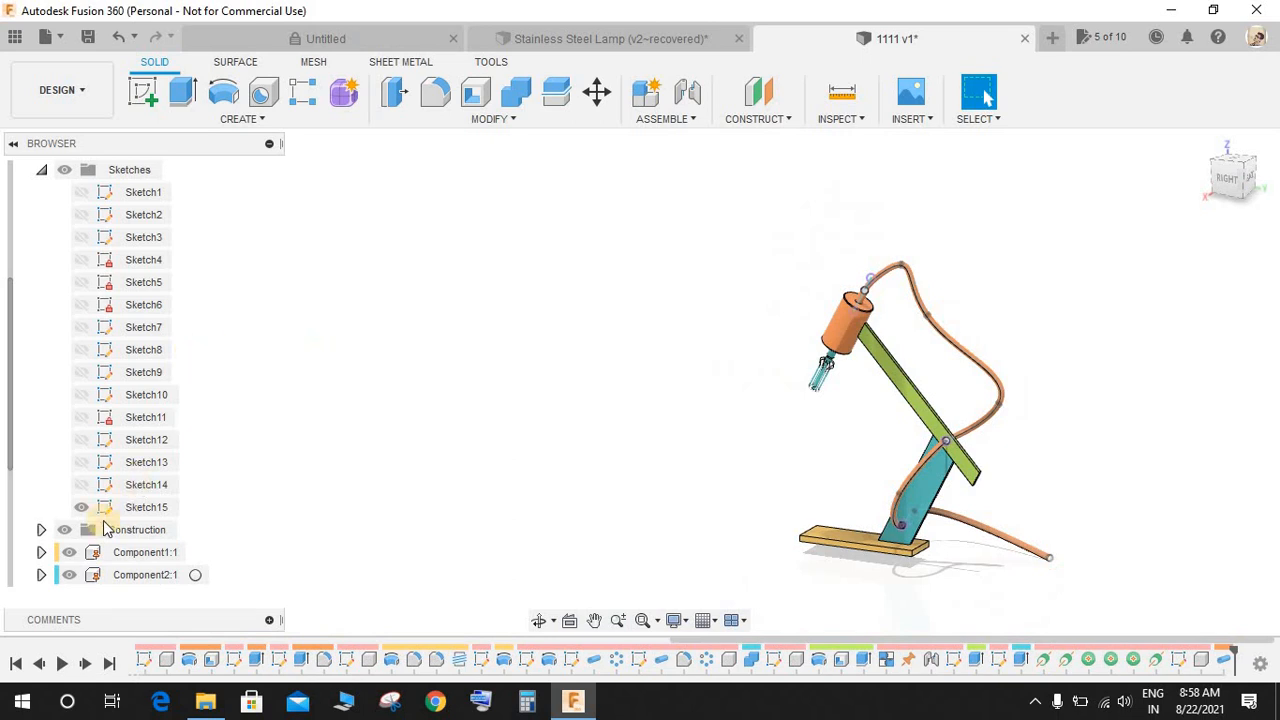
- Hide the sketches and construction geometry, and make the bulb component, Component7, visible
scroll(120, 380, up, 3)
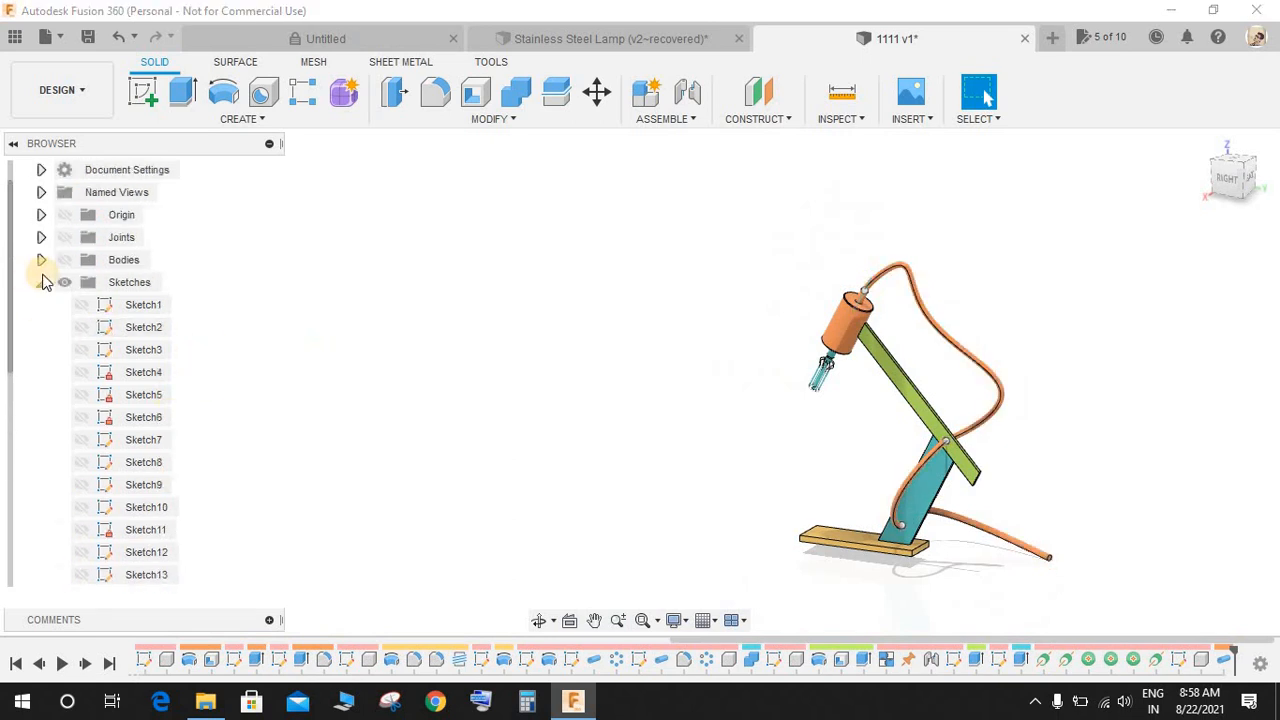
click(41, 283)
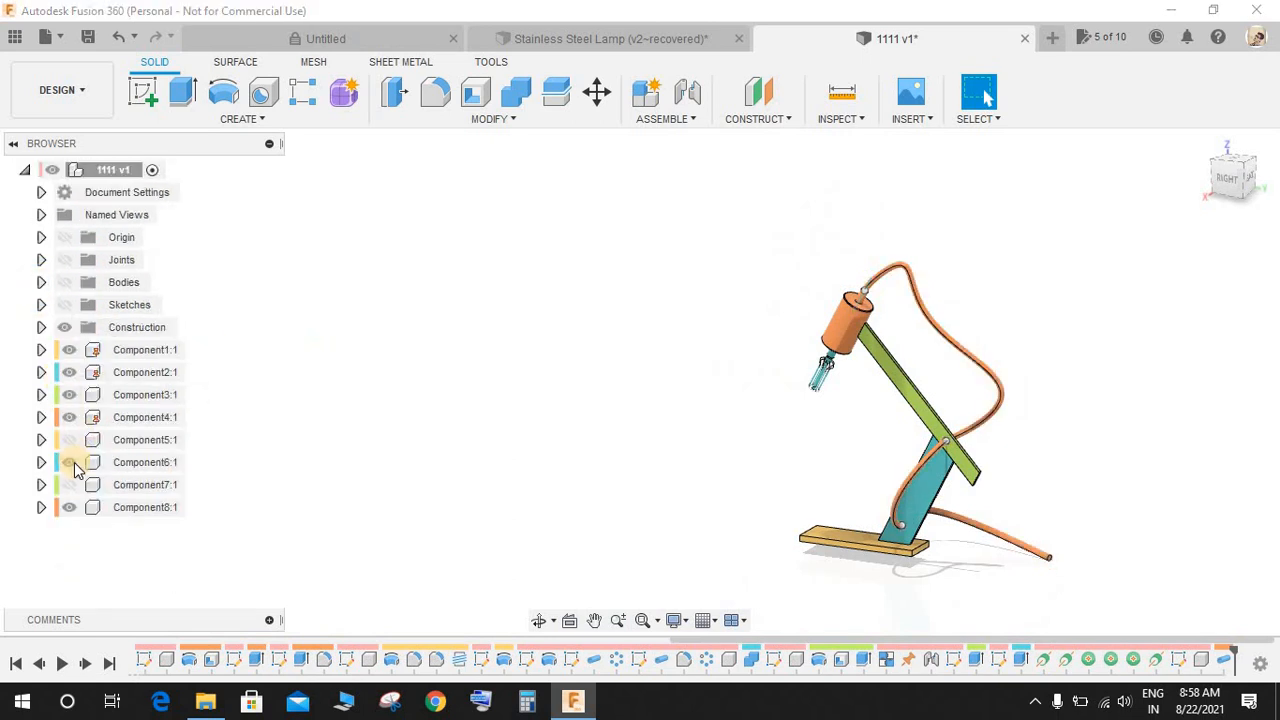
click(69, 485)
shift+middle_drag(671, 377, 772, 266)
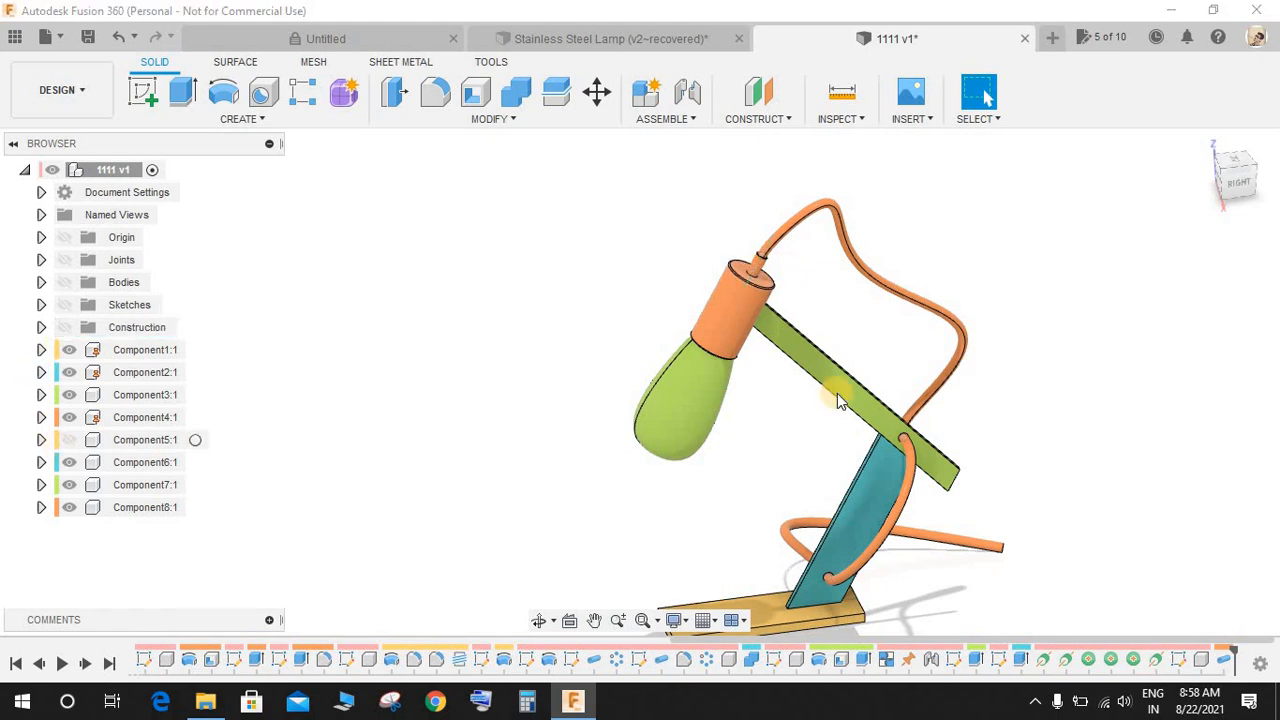
scroll(838, 395, down, 2)
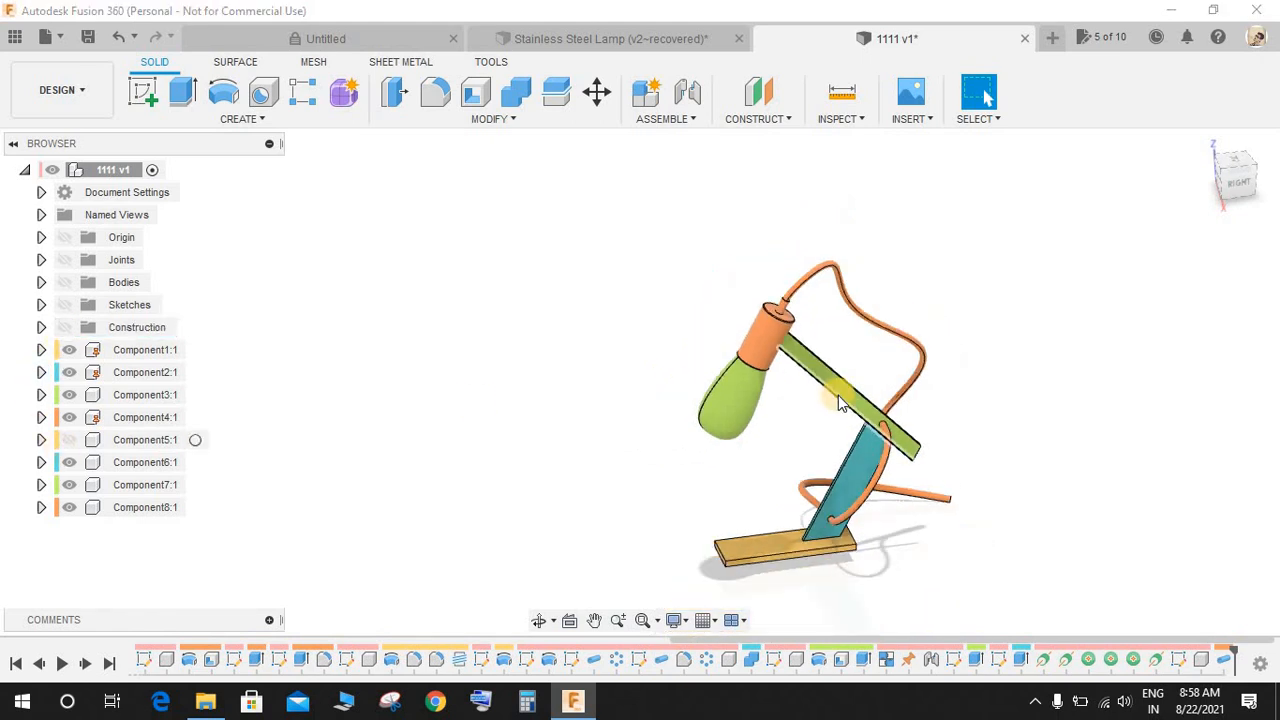
- Turn off component color cycling so the lamp shows its real material appearances
key(shift+n)
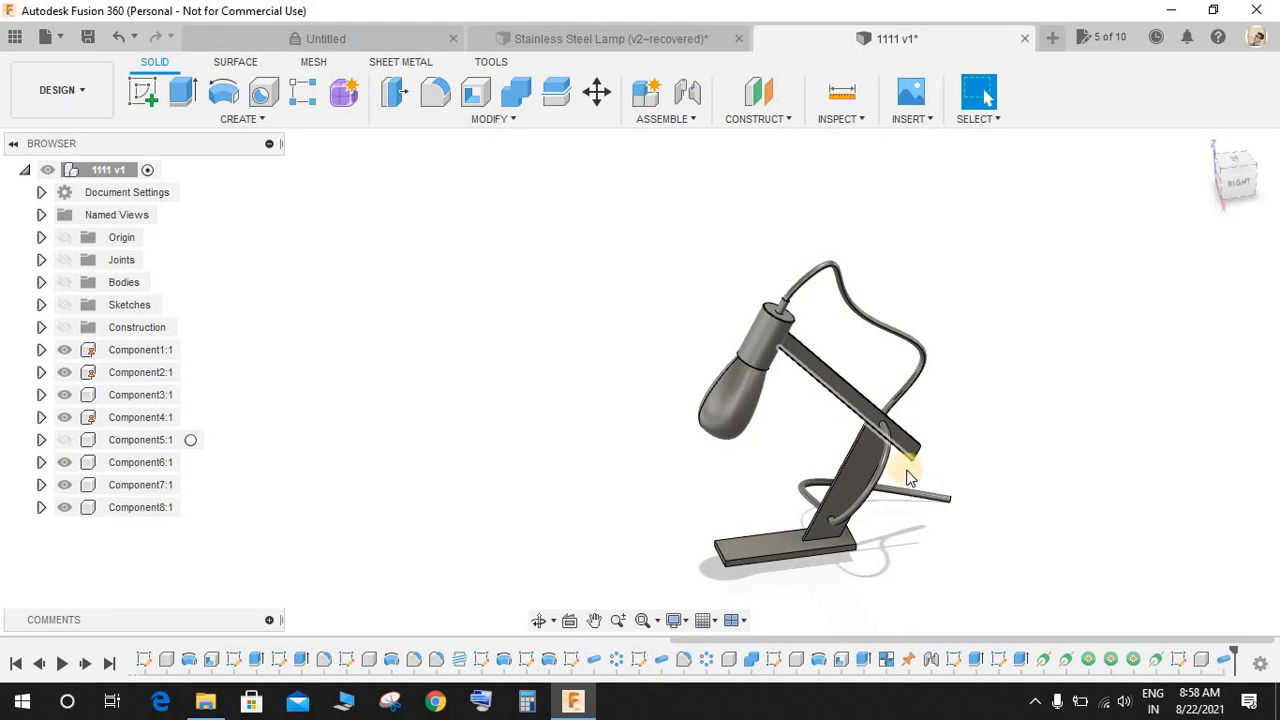
mouse_move(908, 470)
shift+middle_down()
mouse_move(908, 452)
mouse_move(943, 443)
mouse_move(923, 457)
shift+middle_up()
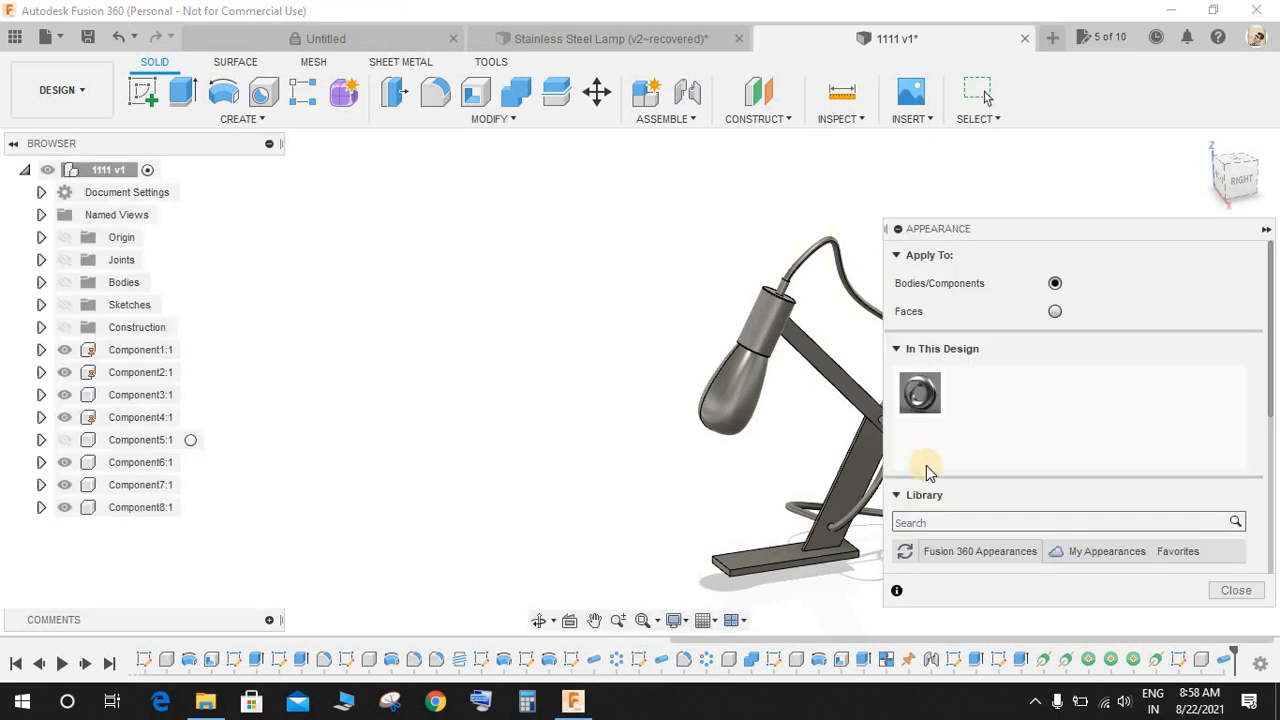
- Apply the Paint - Metallic (Red) appearance from the metallic paint library to the lamp's base plate
drag(1047, 230, 354, 184)
drag(578, 284, 575, 445)
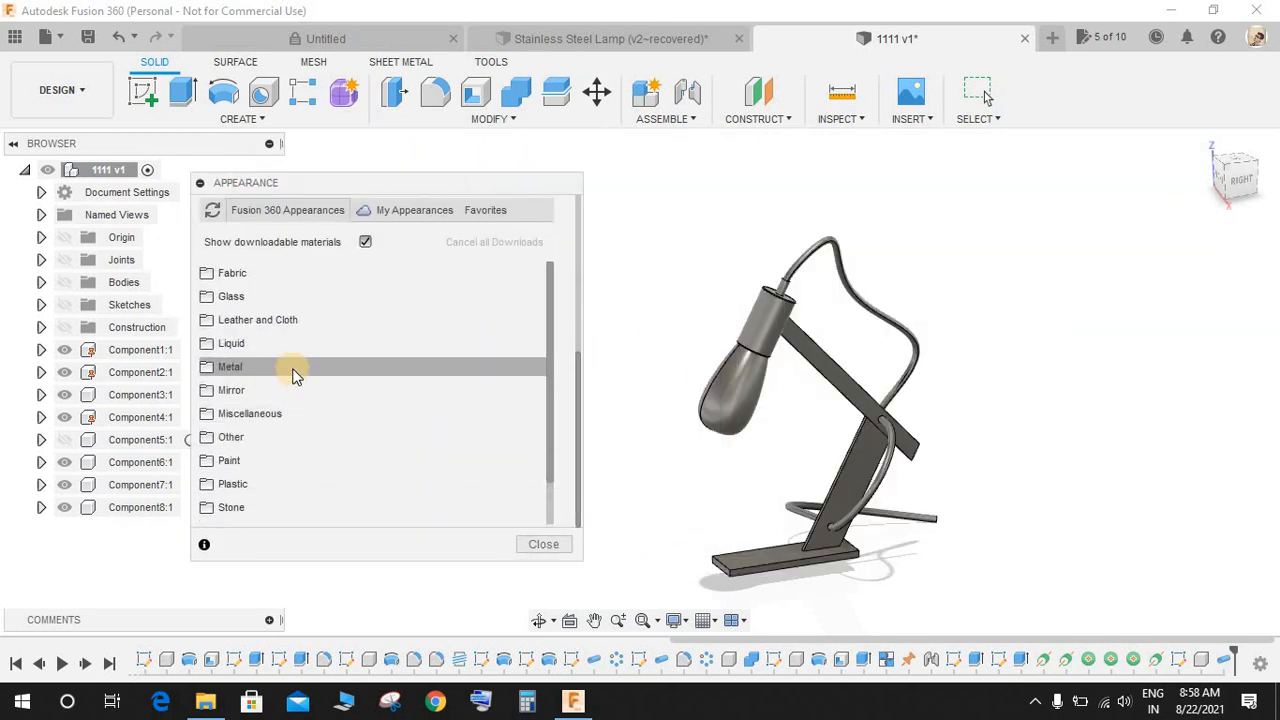
click(240, 460)
scroll(366, 434, down, 3)
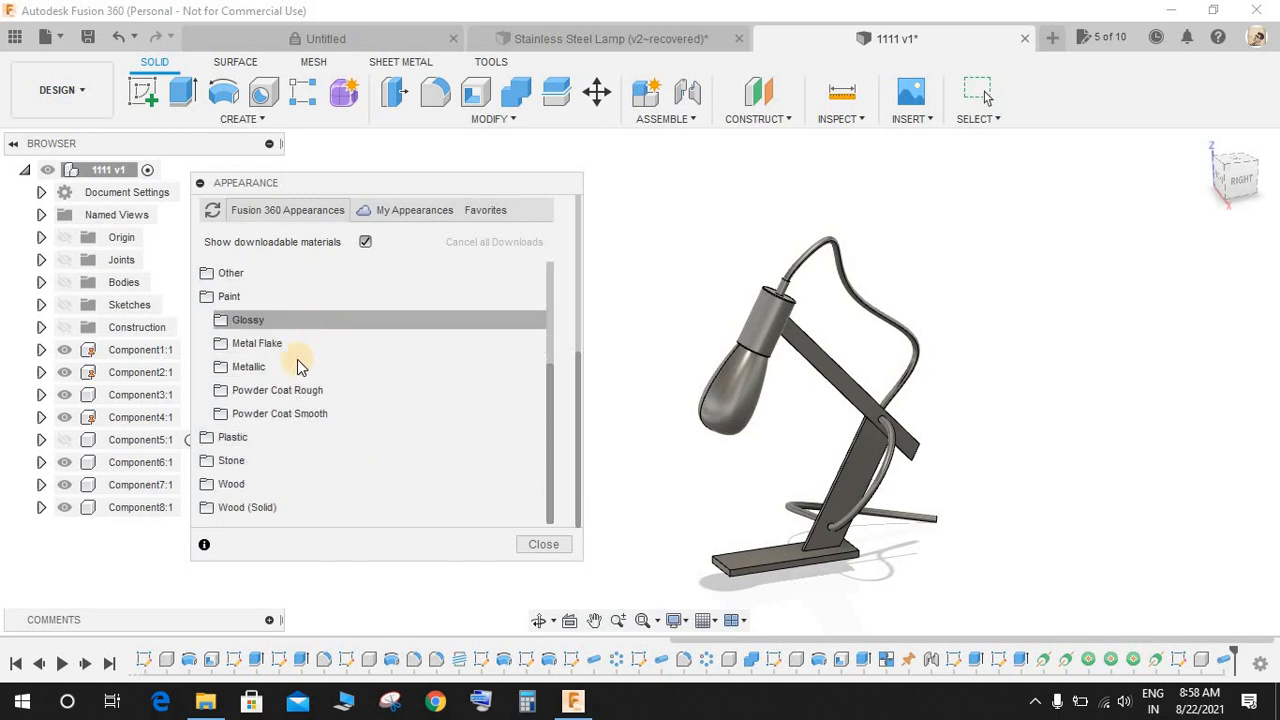
click(370, 366)
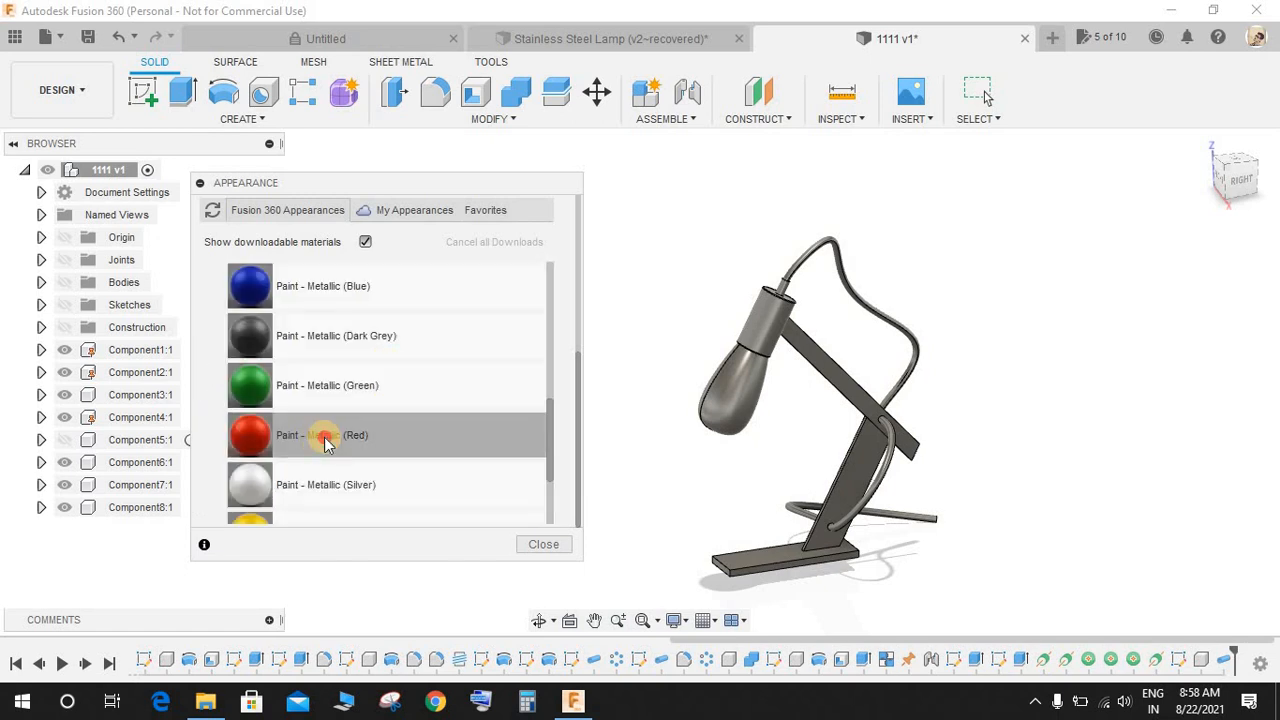
drag(325, 442, 737, 565)
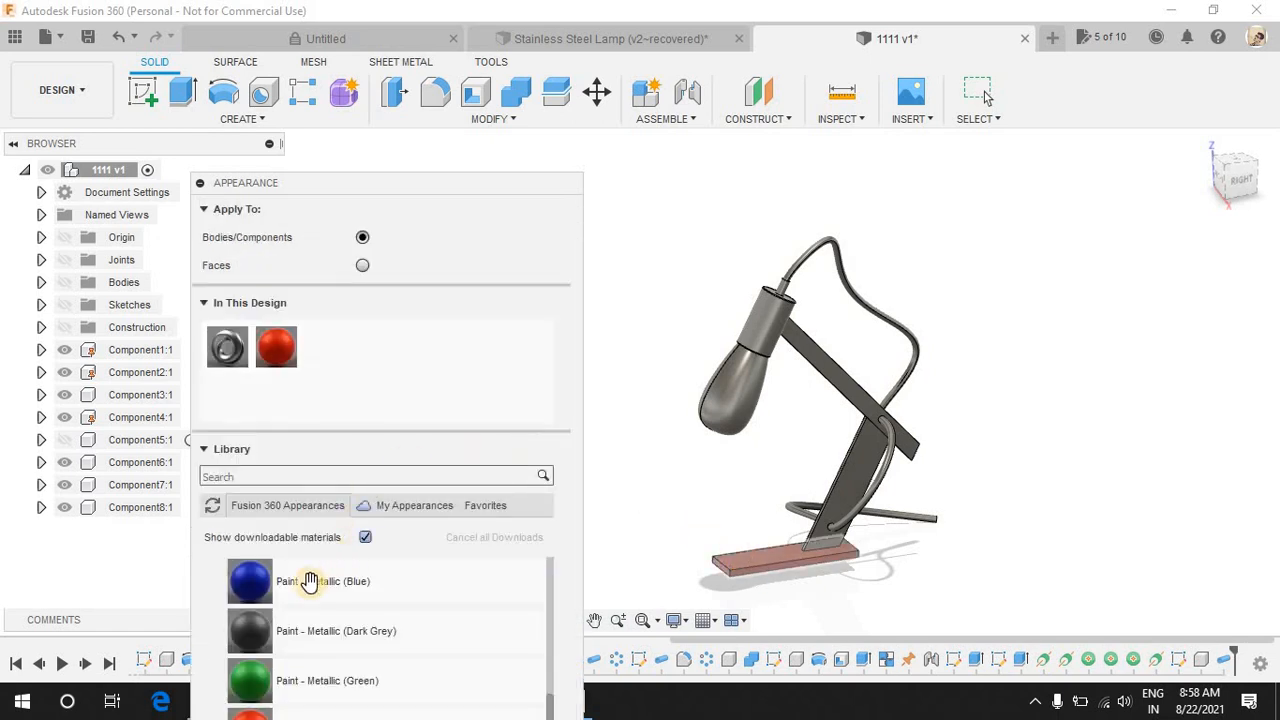
- Apply Paint - Metallic (Blue) to the lower arm and Paint - Metallic (Yellow) to the upper arm
mouse_move(310, 582)
mouse_down()
mouse_move(866, 562)
mouse_move(850, 476)
mouse_up()
scroll(386, 566, down, 3)
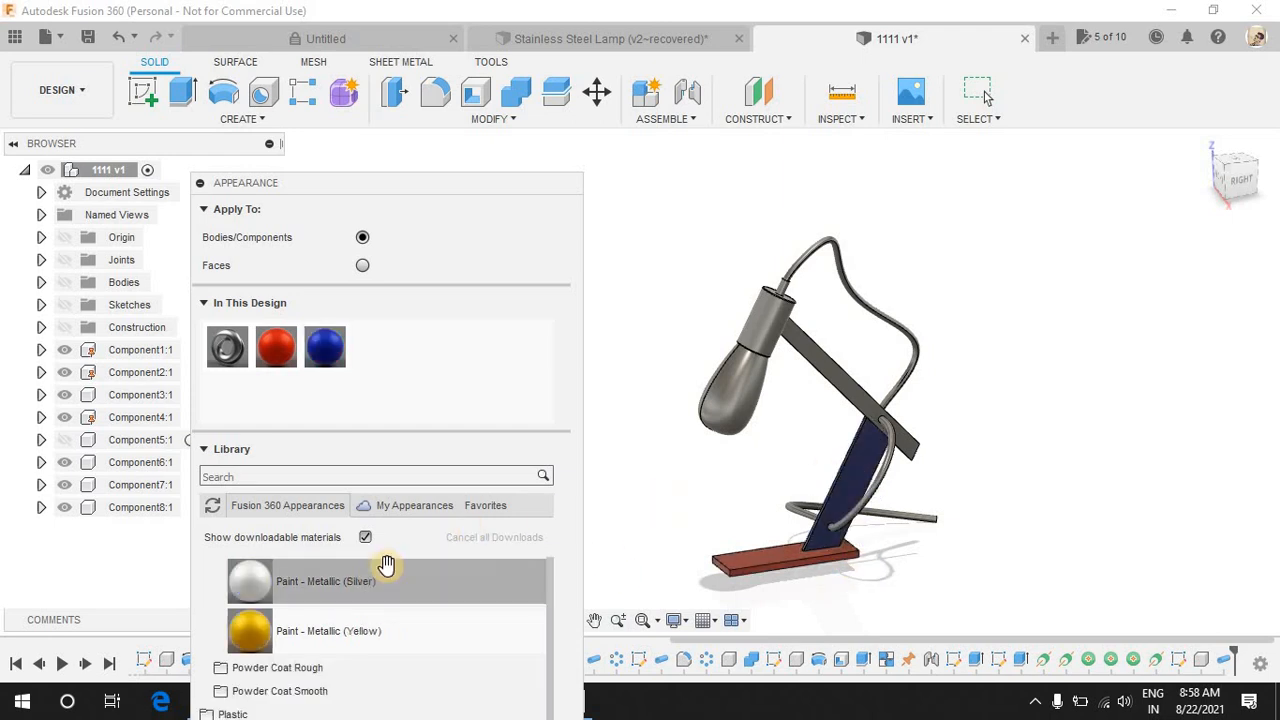
drag(337, 643, 836, 395)
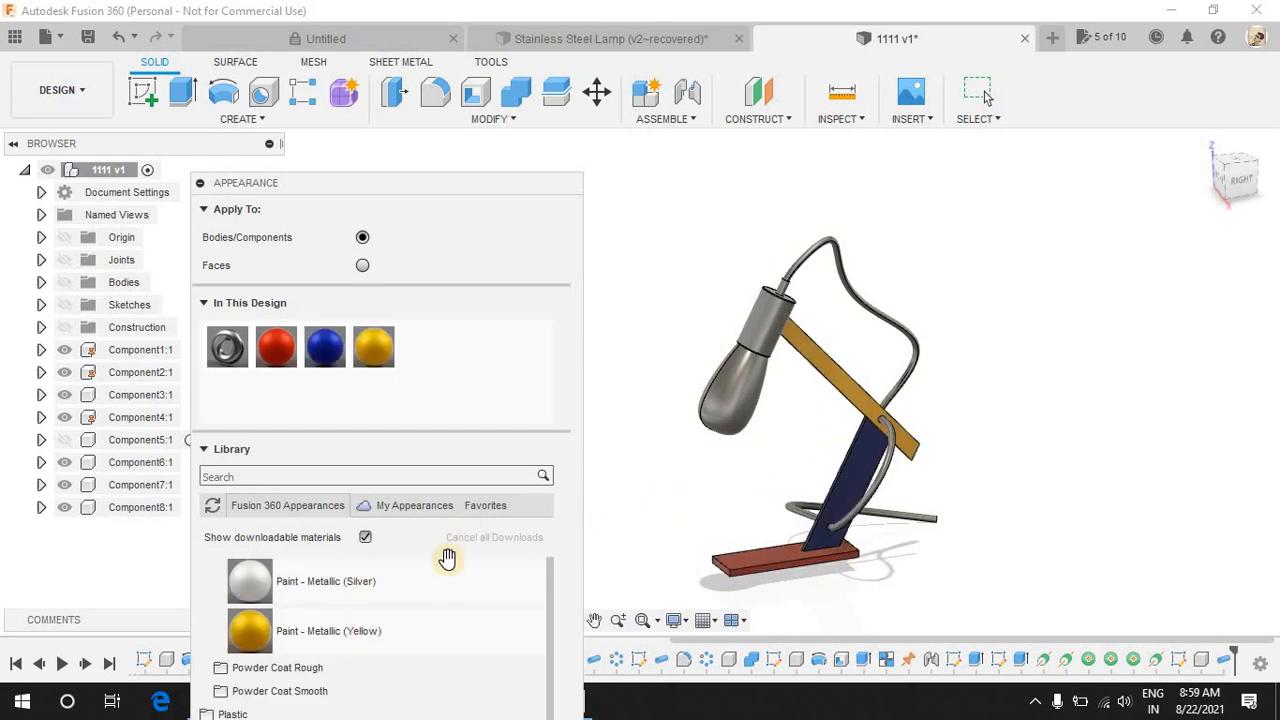
- Apply the Paint - Metallic (Silver) appearance to the cylindrical lamp holder
scroll(362, 595, up, 5)
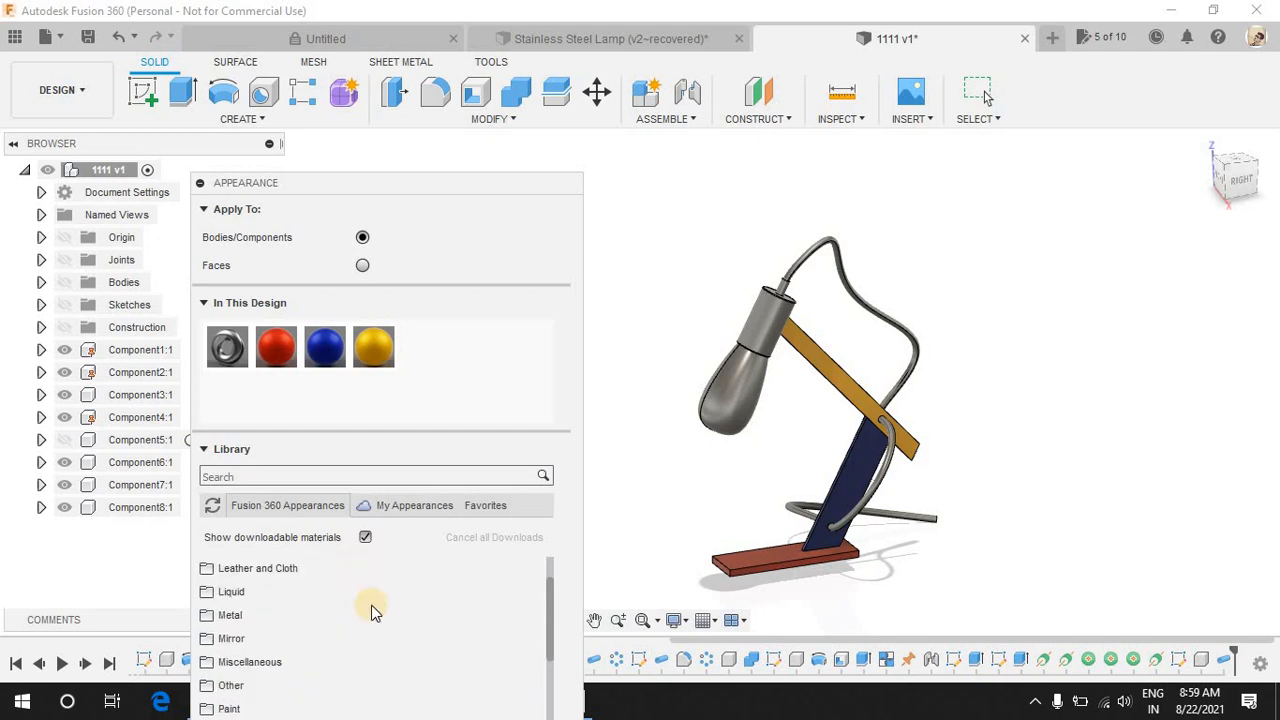
scroll(364, 611, down, 5)
scroll(355, 606, up, 2)
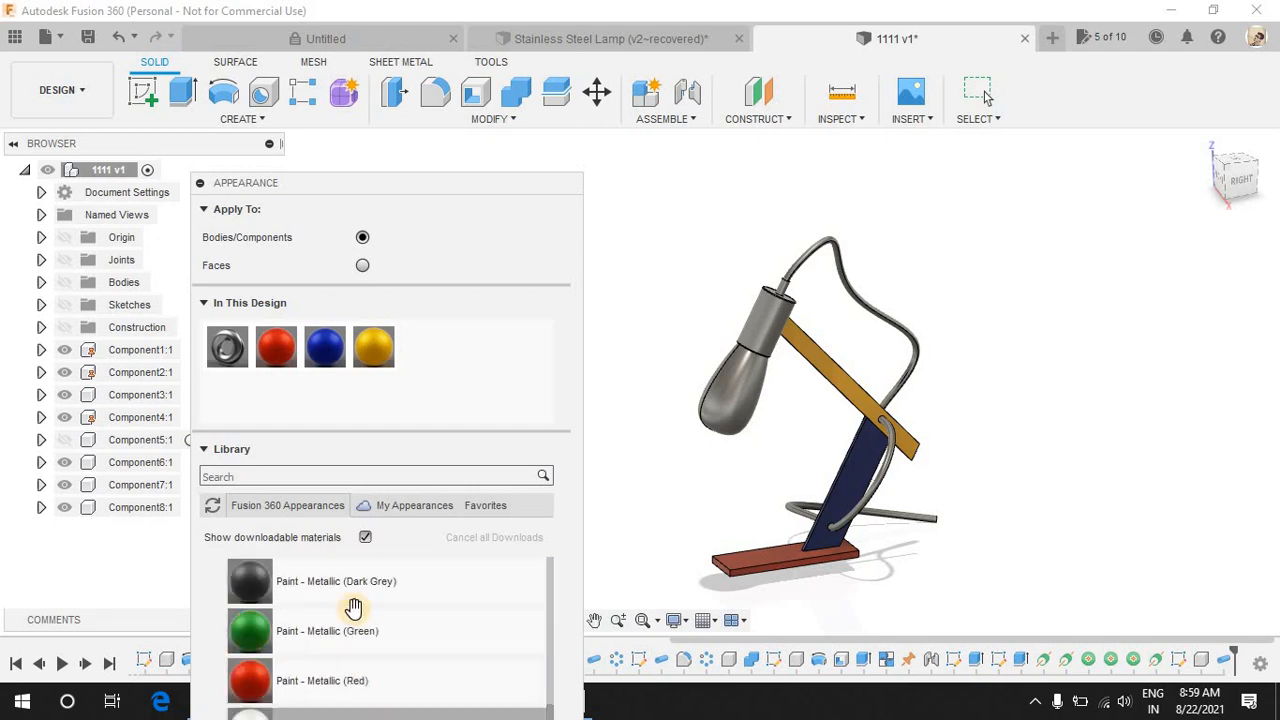
scroll(350, 605, down, 2)
drag(348, 600, 771, 319)
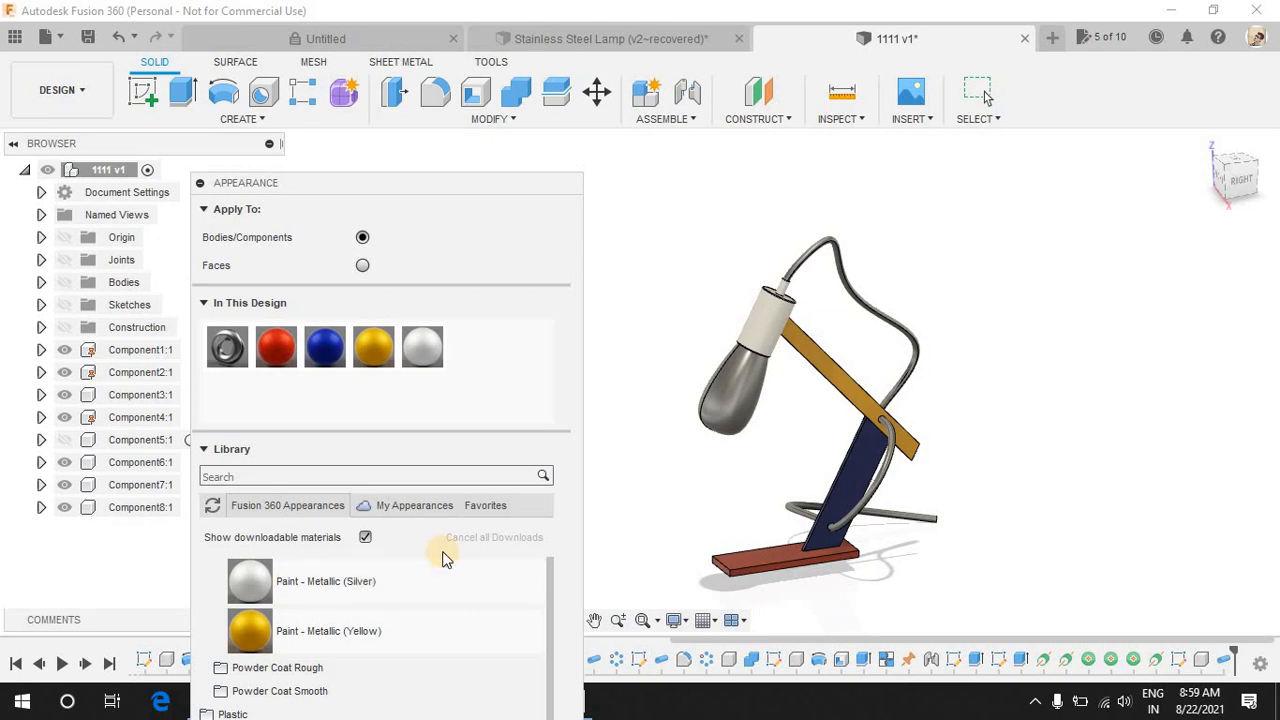
- Apply the Fabric (Red) appearance from the Leather and Cloth library to the cable and check its woven texture up close
scroll(325, 568, up, 5)
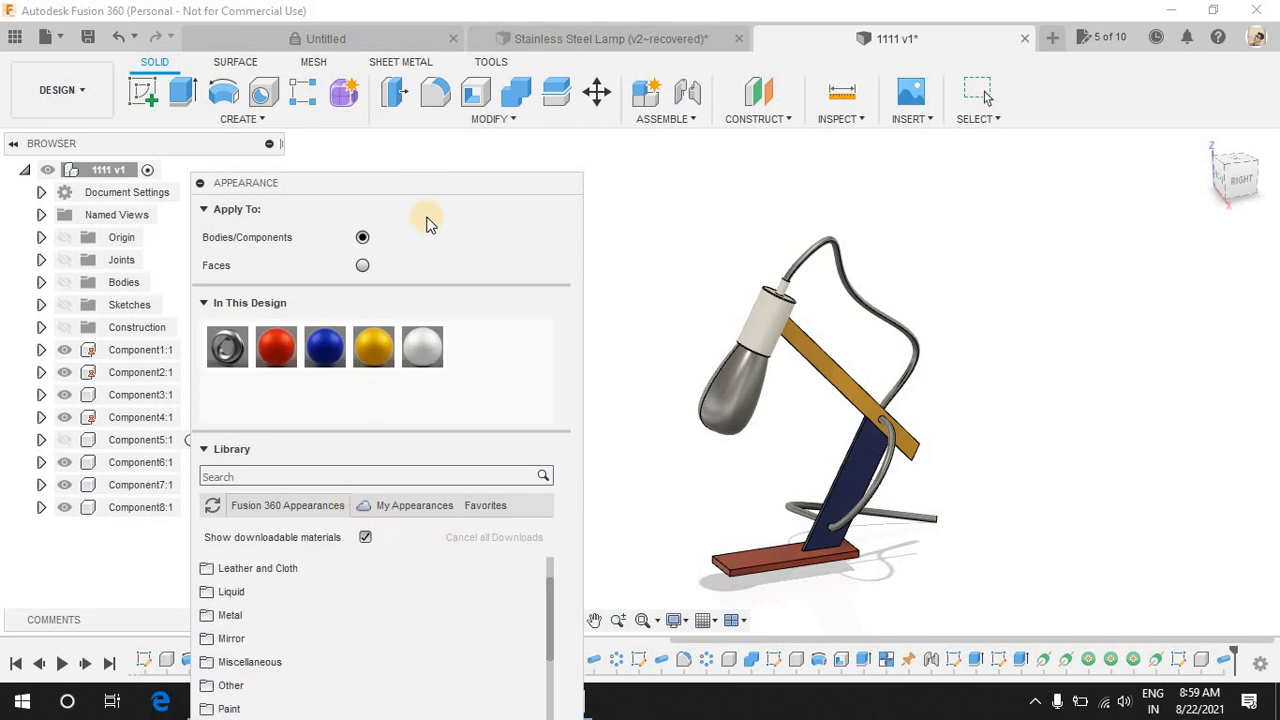
drag(432, 178, 436, 31)
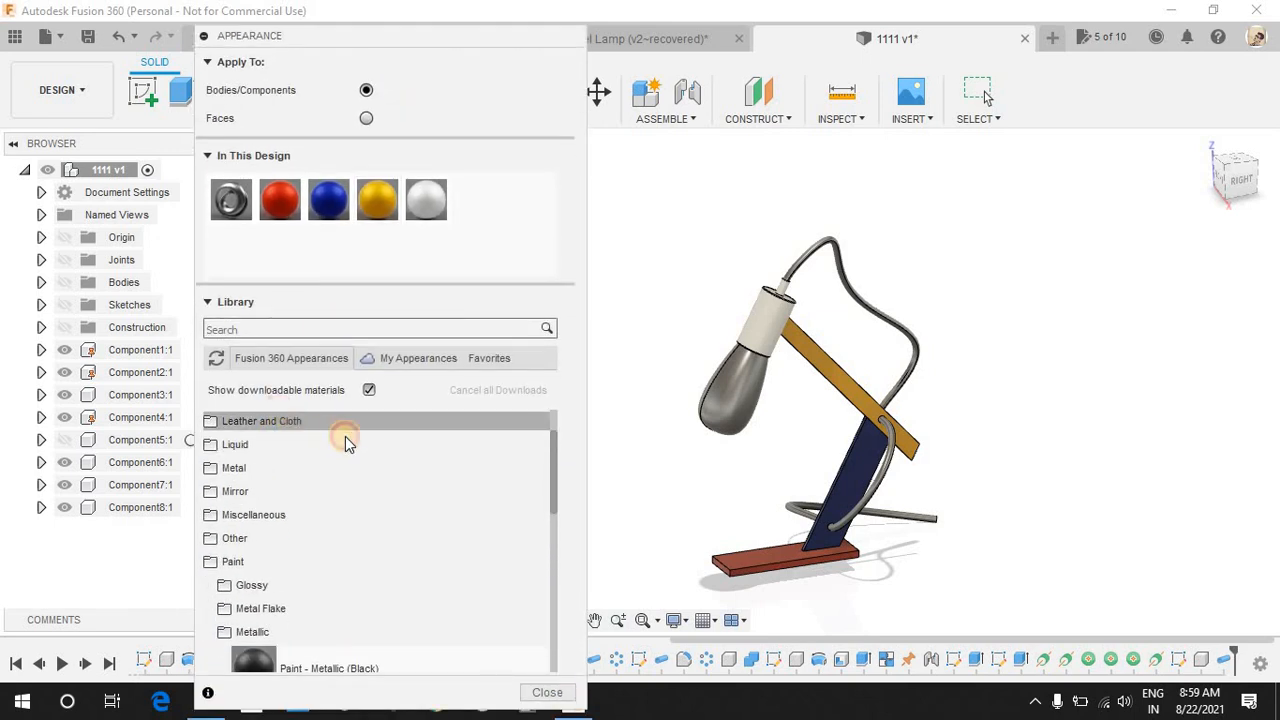
click(343, 429)
click(340, 444)
scroll(366, 591, down, 5)
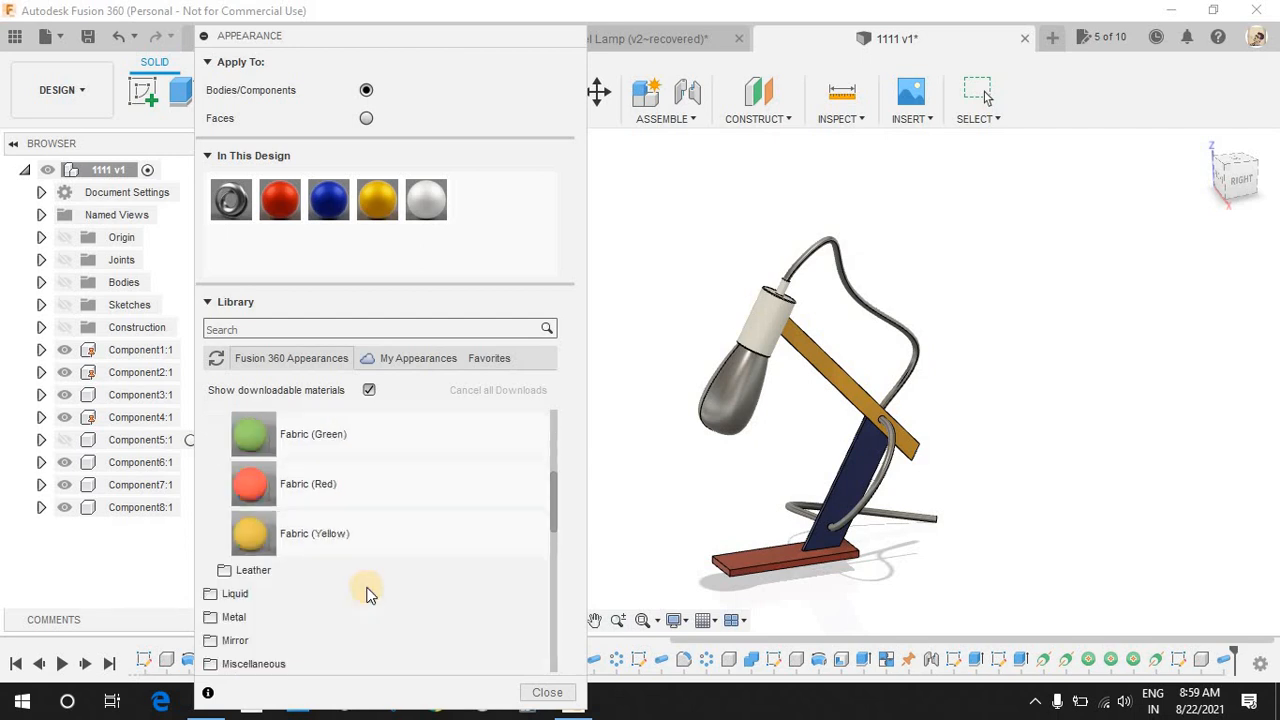
drag(389, 482, 858, 308)
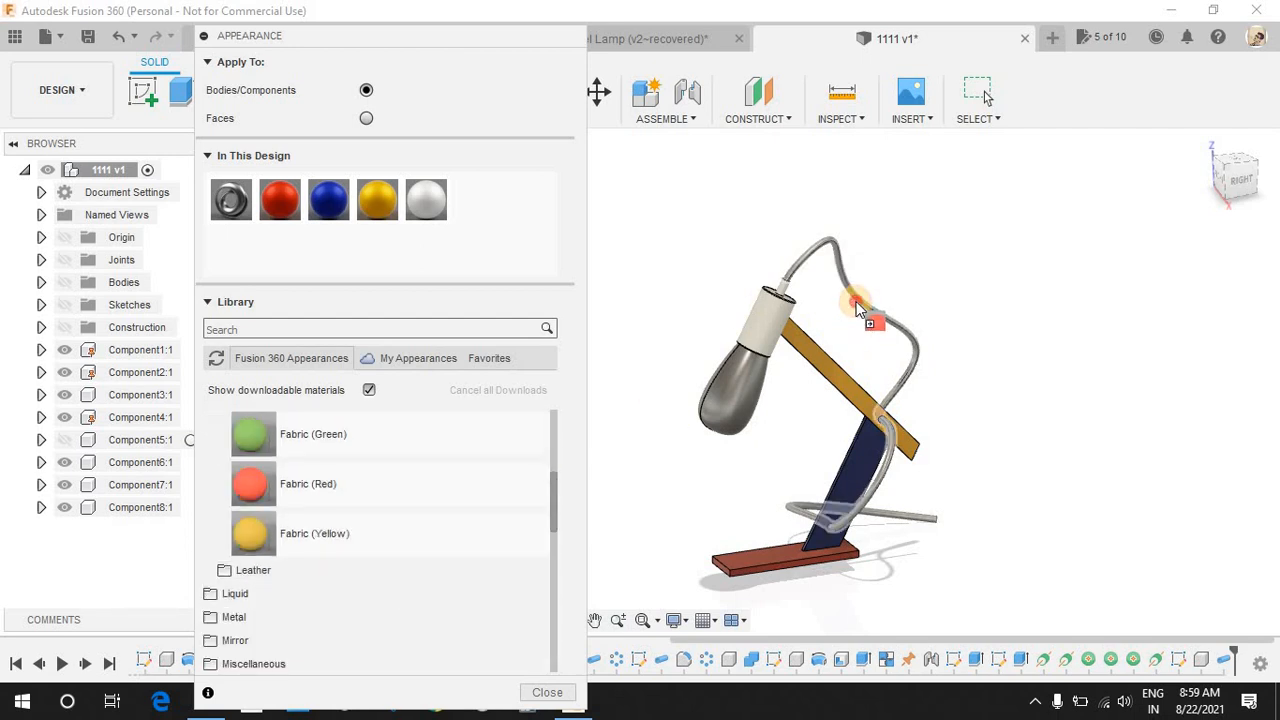
drag(927, 275, 927, 275)
scroll(811, 260, up, 8)
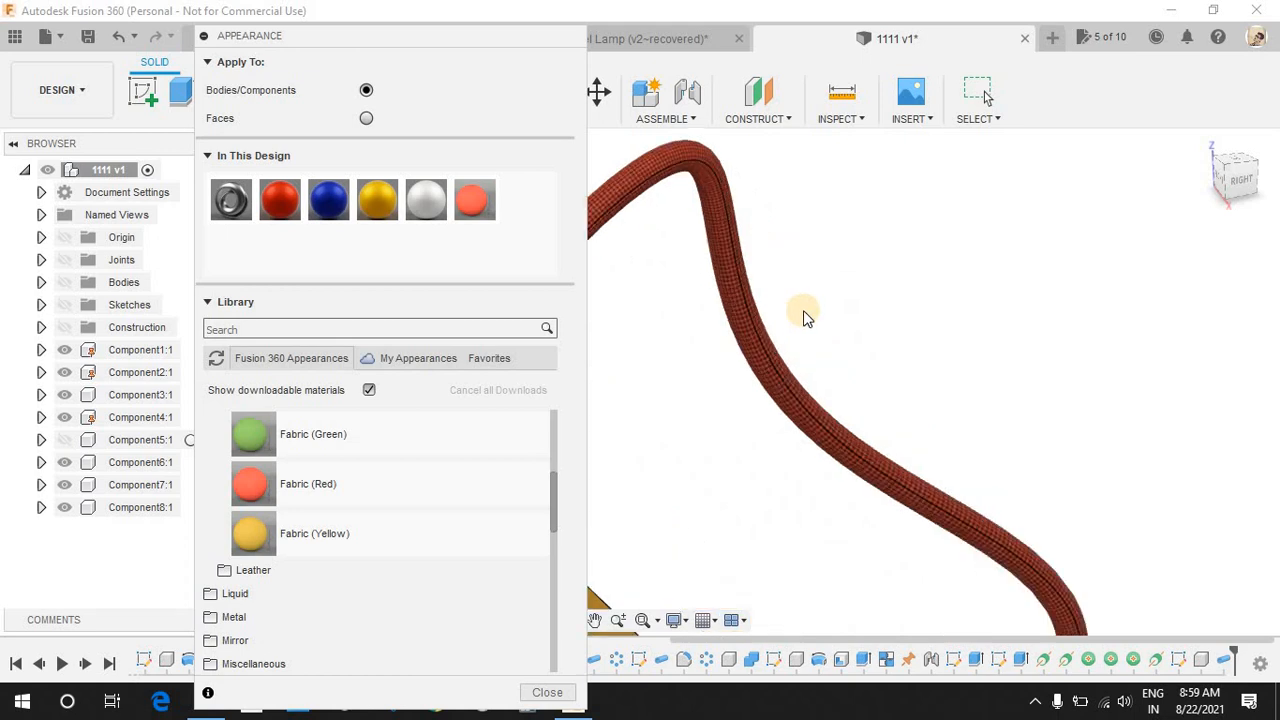
scroll(817, 460, down, 6)
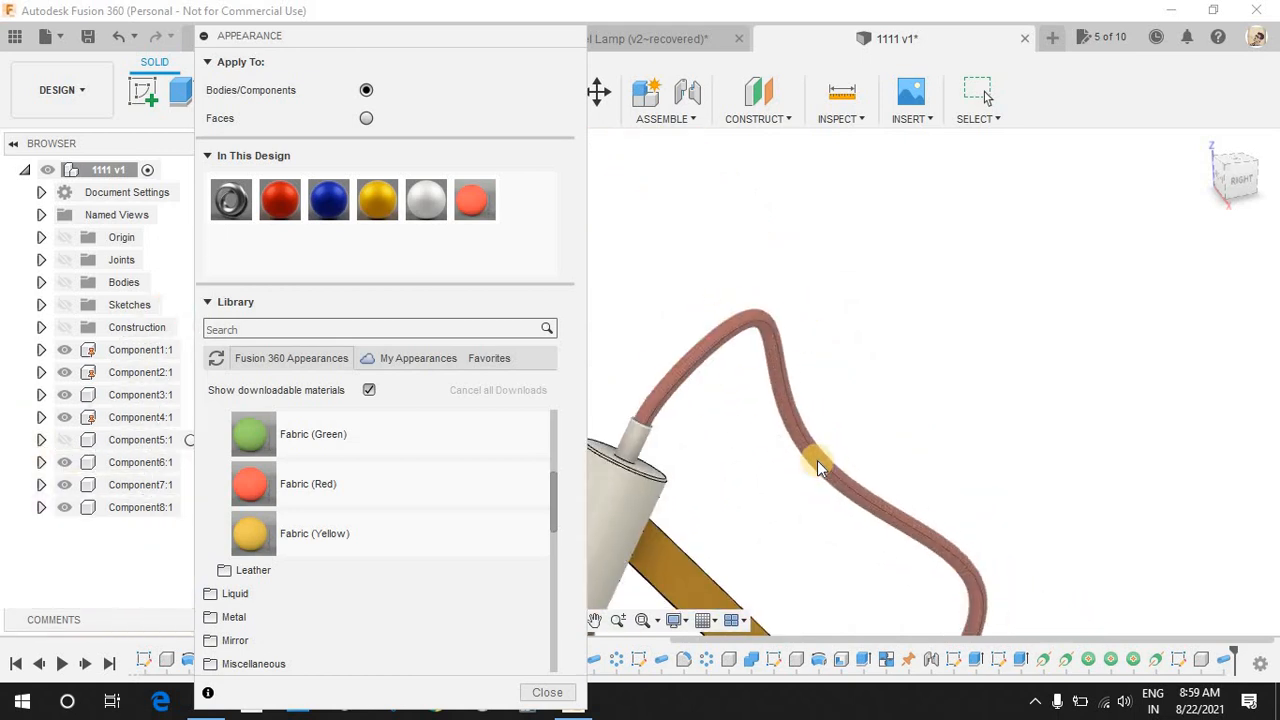
scroll(789, 407, up, 5)
scroll(789, 407, down, 8)
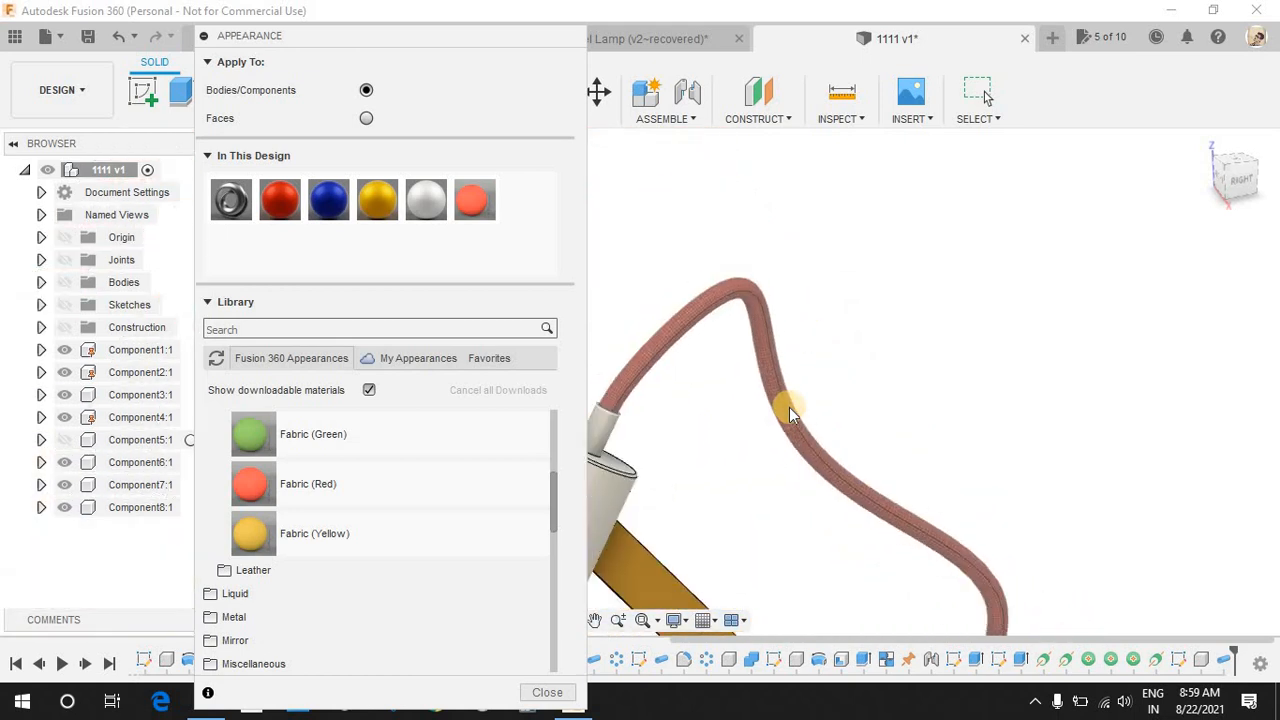
scroll(312, 480, up, 2)
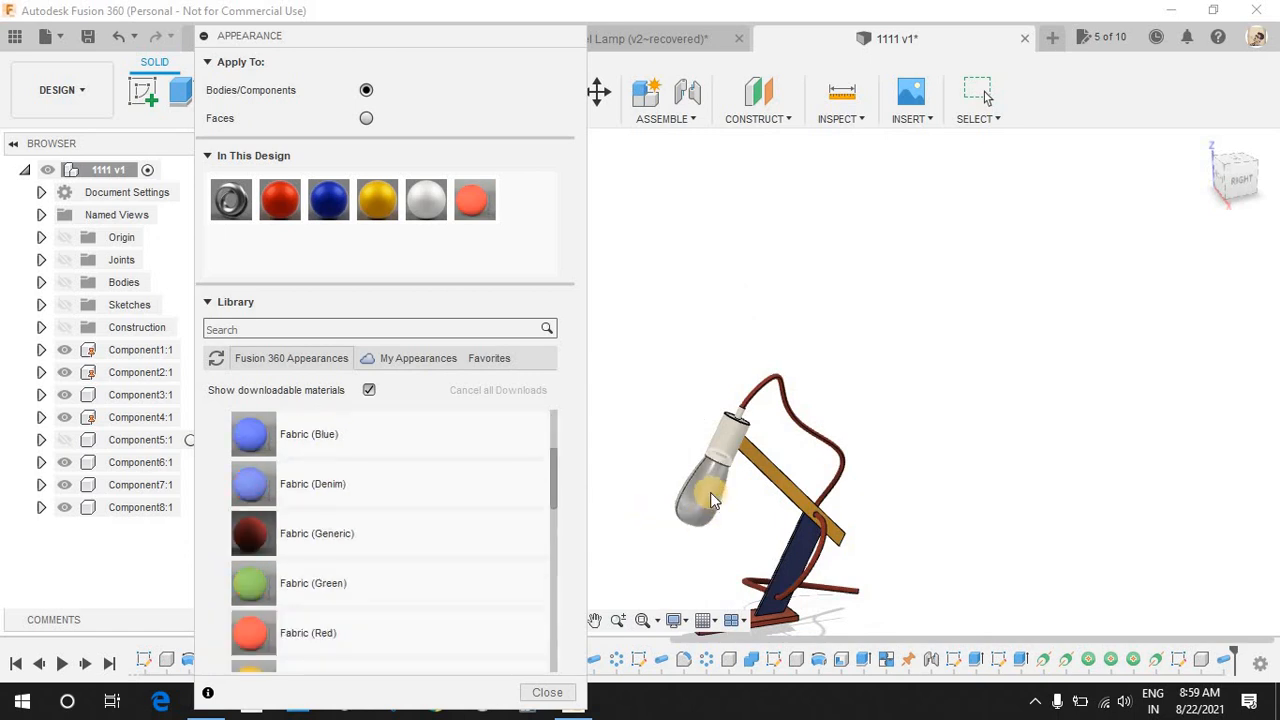
- Apply the Glass (Clear) appearance from the smooth glass library to the bulb
scroll(706, 495, down, 2)
scroll(308, 485, up, 3)
click(287, 444)
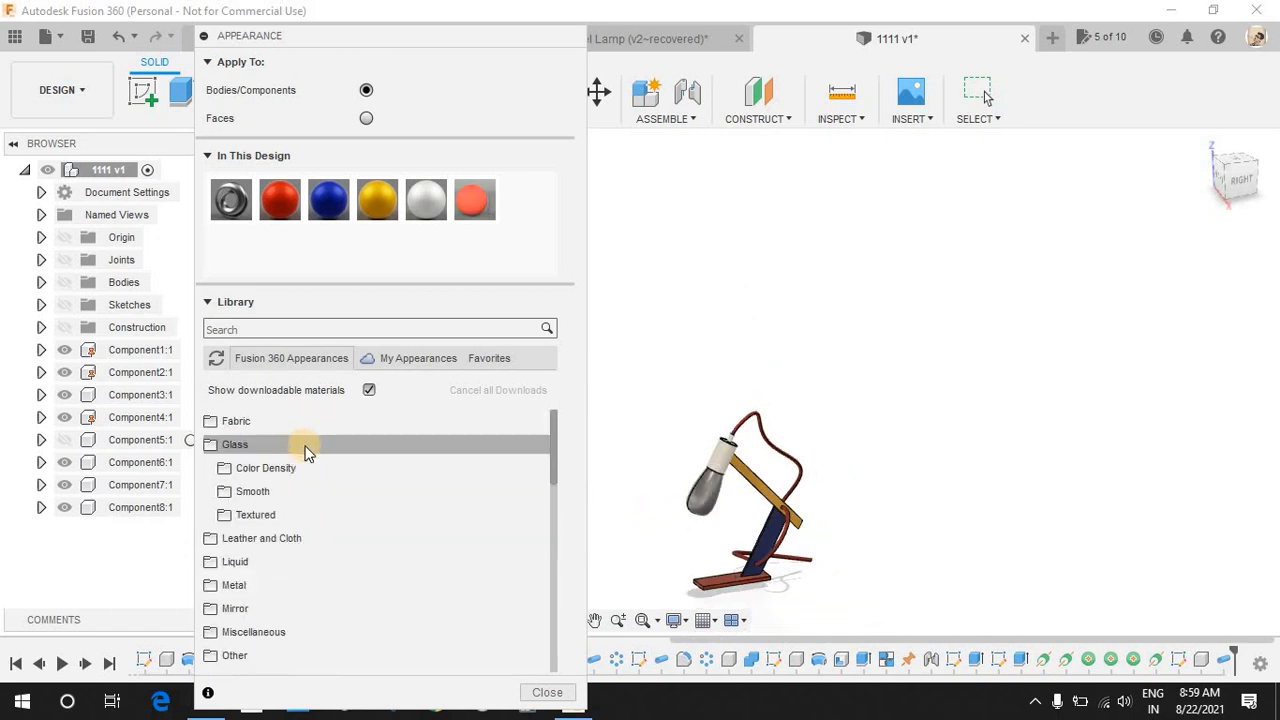
click(300, 492)
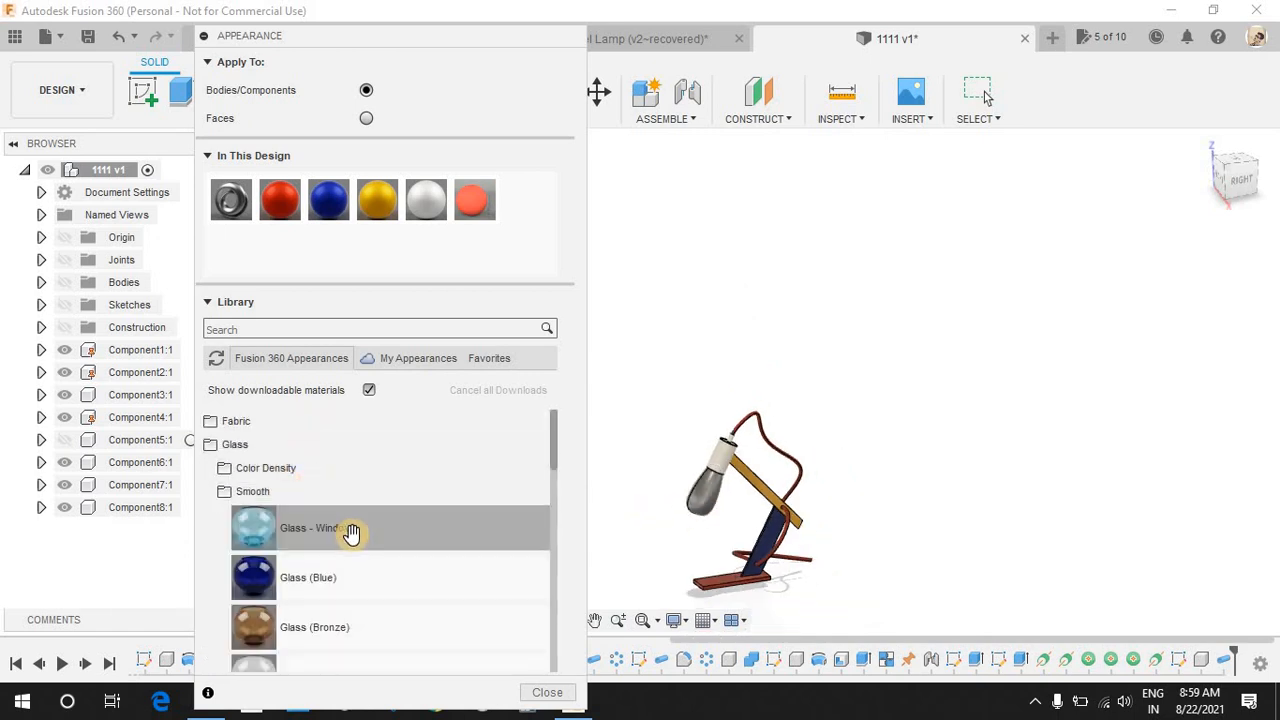
scroll(360, 594, down, 3)
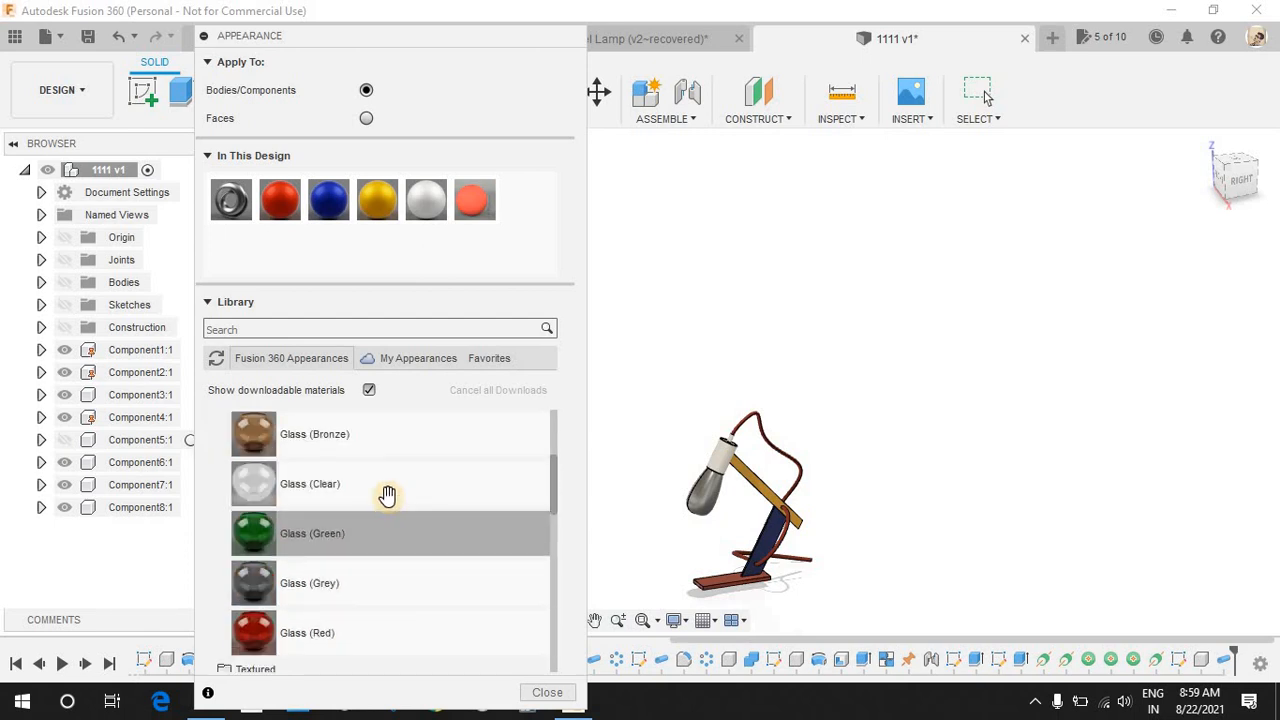
scroll(690, 495, up, 5)
drag(329, 489, 721, 488)
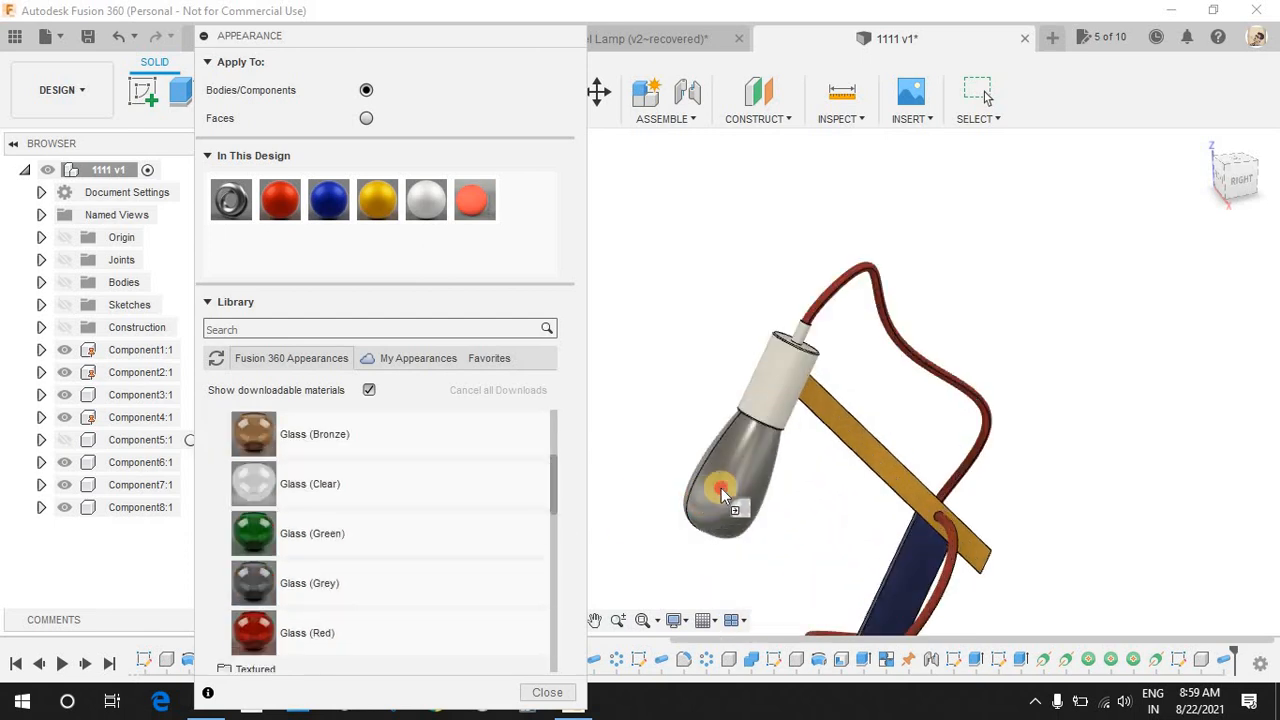
shift+middle_drag(694, 448, 671, 461)
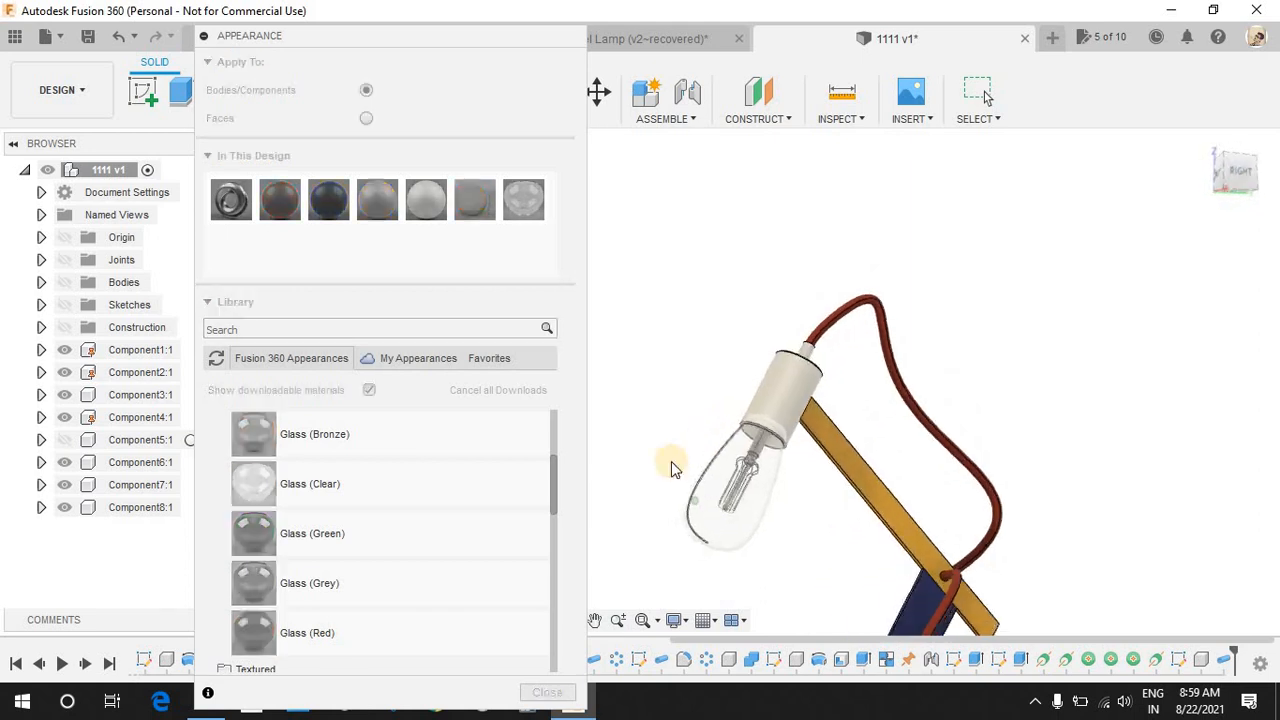
scroll(250, 420, up, 5)
click(236, 444)
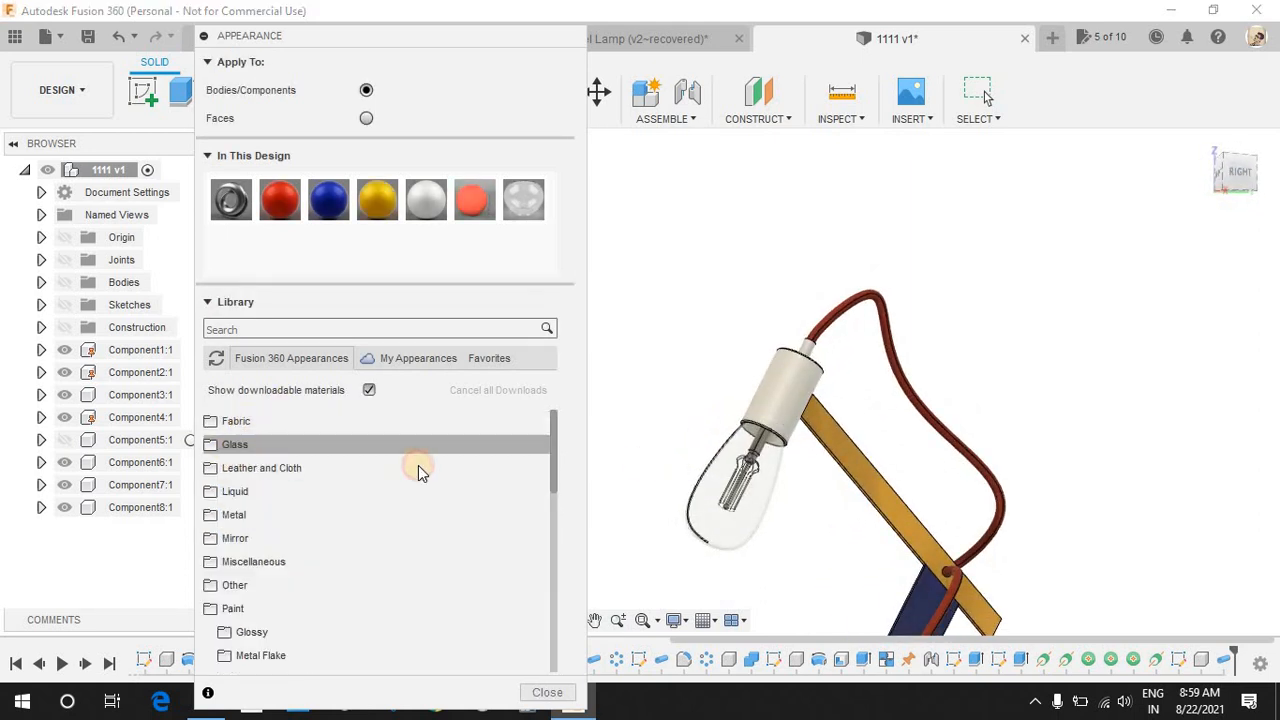
- Hide the bulb's glass envelope, Component7:1, to expose the filament assembly inside
click(63, 487)
scroll(789, 497, up, 6)
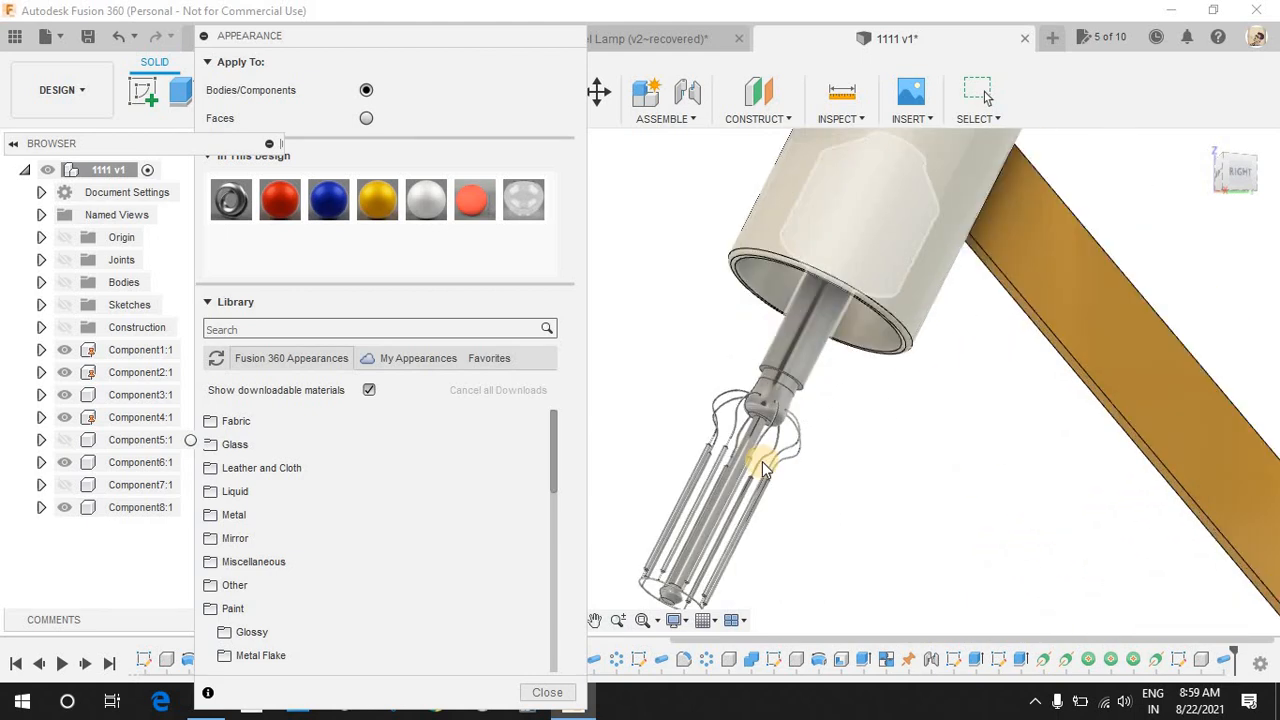
scroll(762, 470, down, 3)
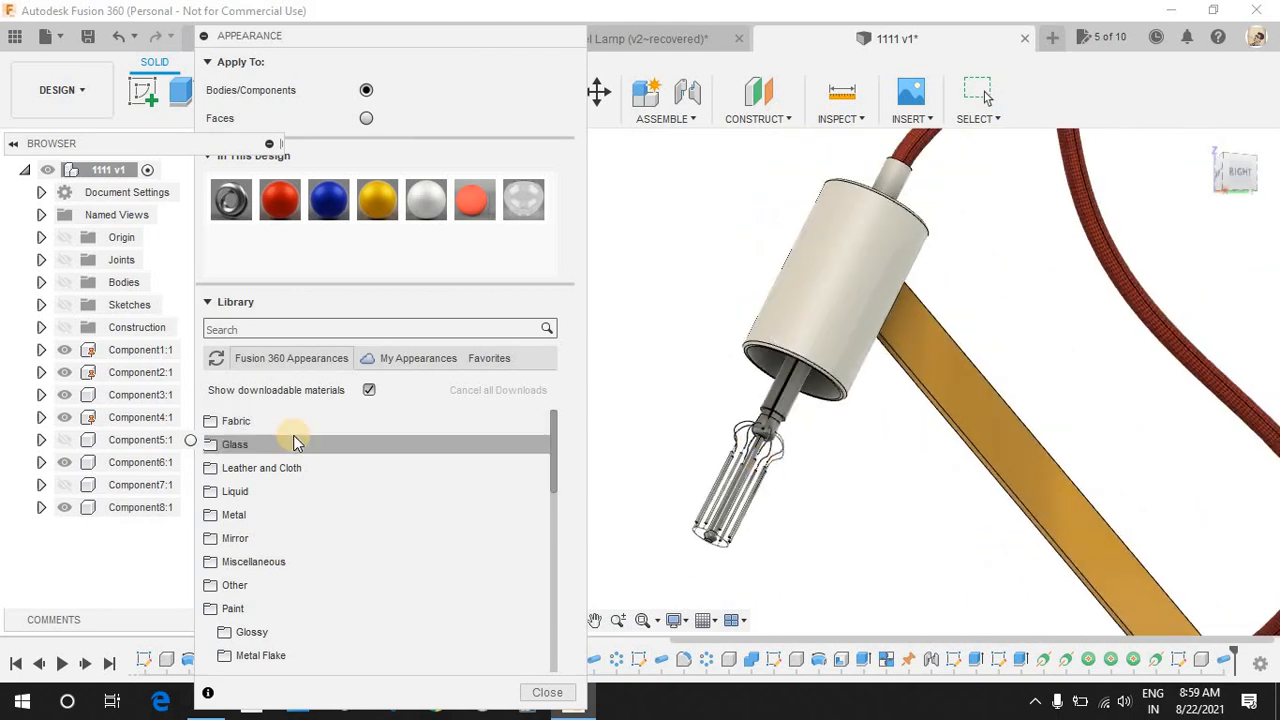
- Apply the Brass - Polished appearance from the metal library to the filament assembly
click(262, 607)
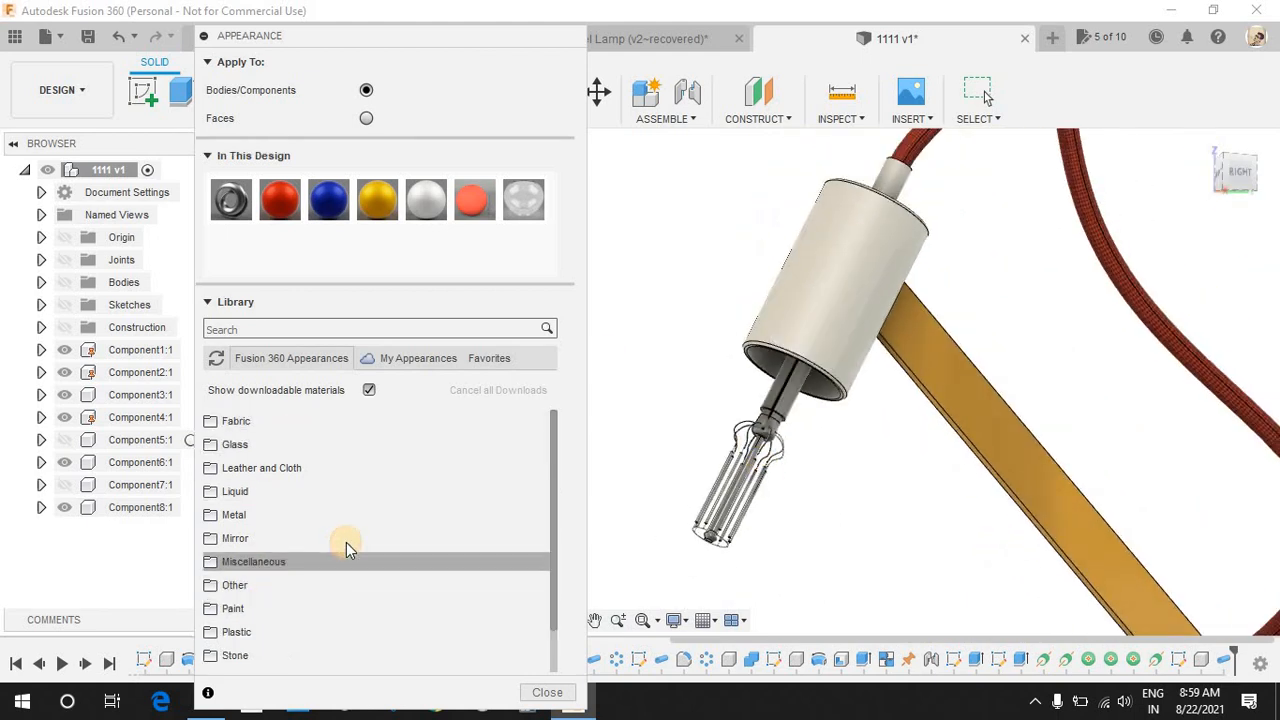
click(295, 518)
scroll(308, 532, down, 1)
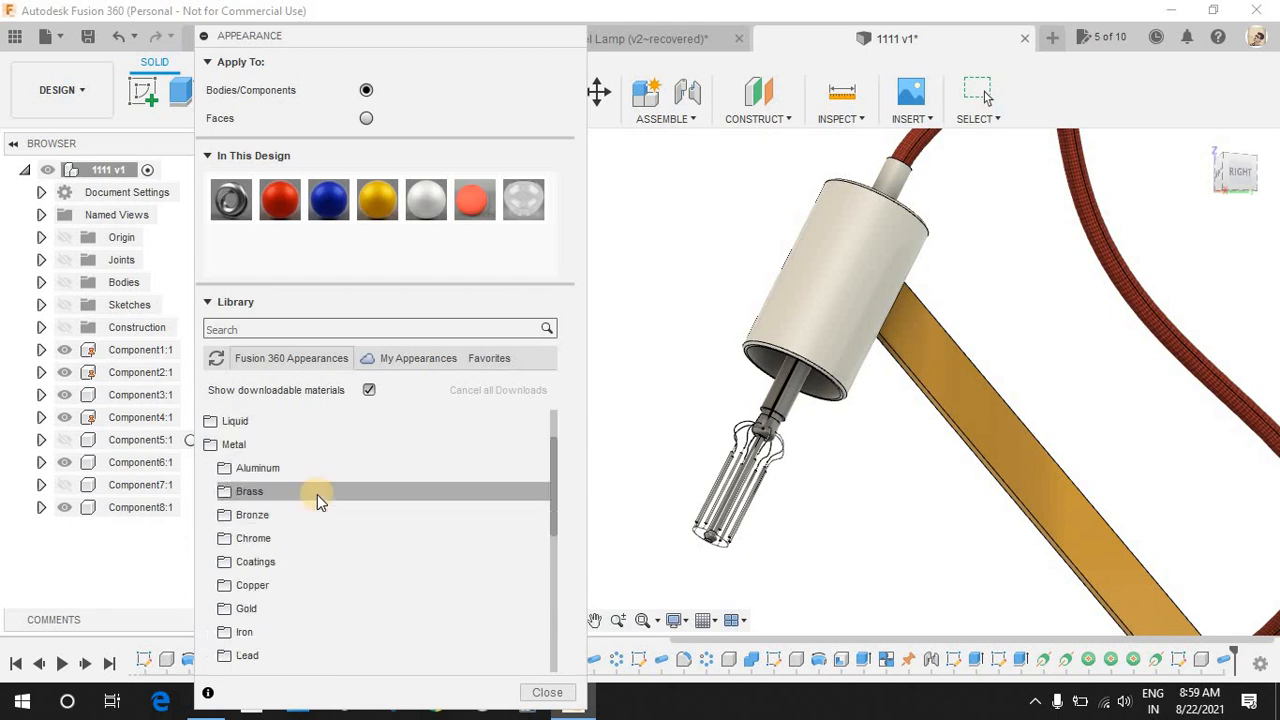
click(328, 496)
click(327, 494)
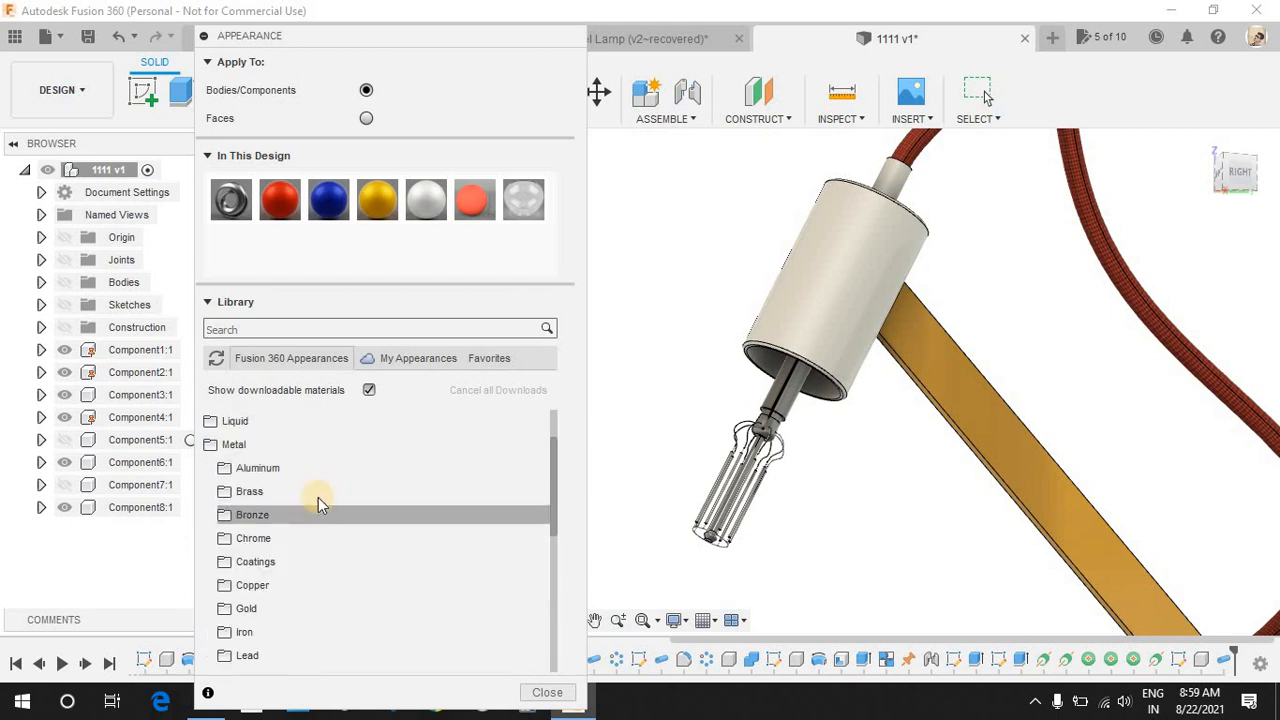
click(319, 496)
drag(357, 563, 829, 443)
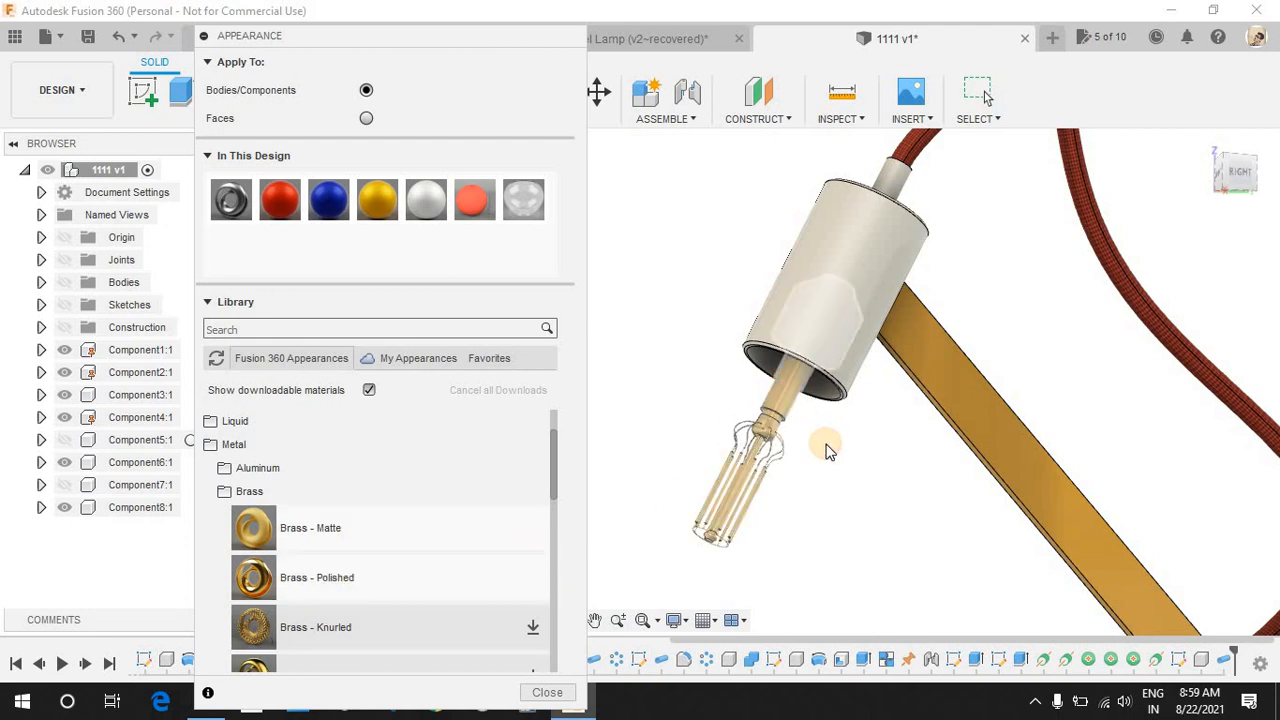
- Replace the filament assembly's appearance with Bronze - Polished
click(306, 497)
click(343, 514)
drag(330, 596, 846, 423)
scroll(823, 434, up, 3)
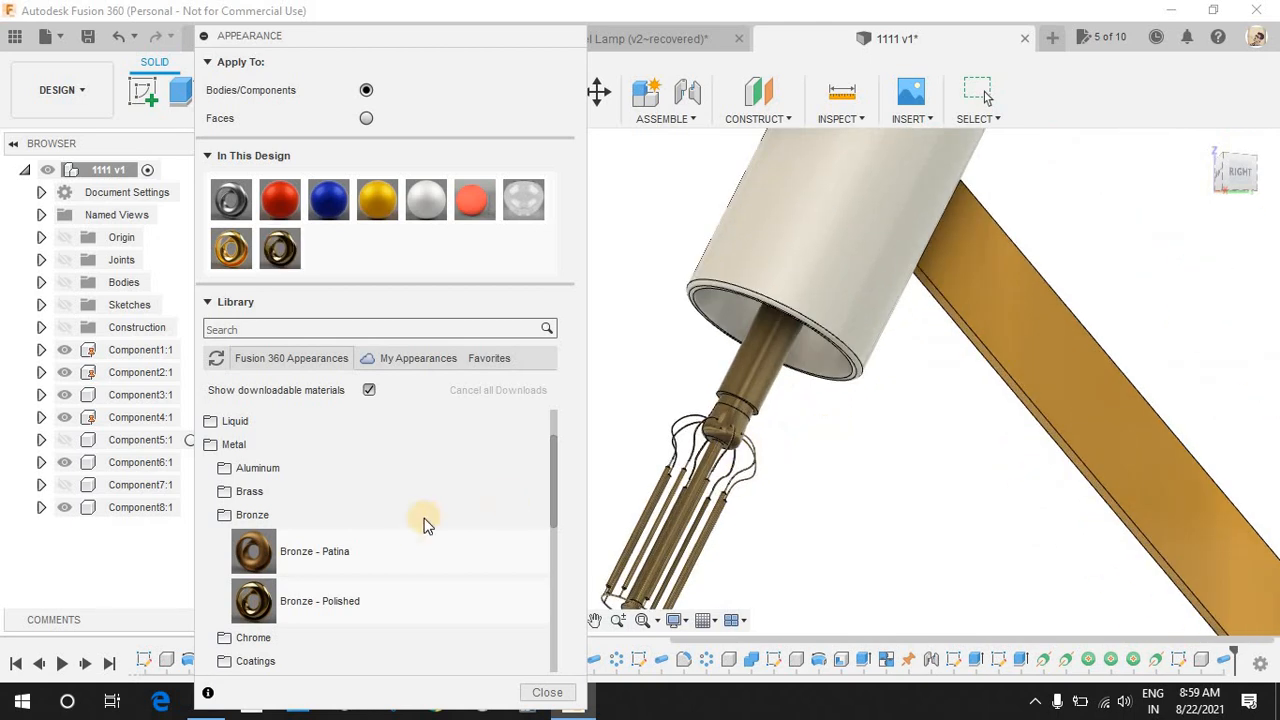
- Apply the Copper - Polished appearance to the filament assembly and check the finish up close
click(358, 516)
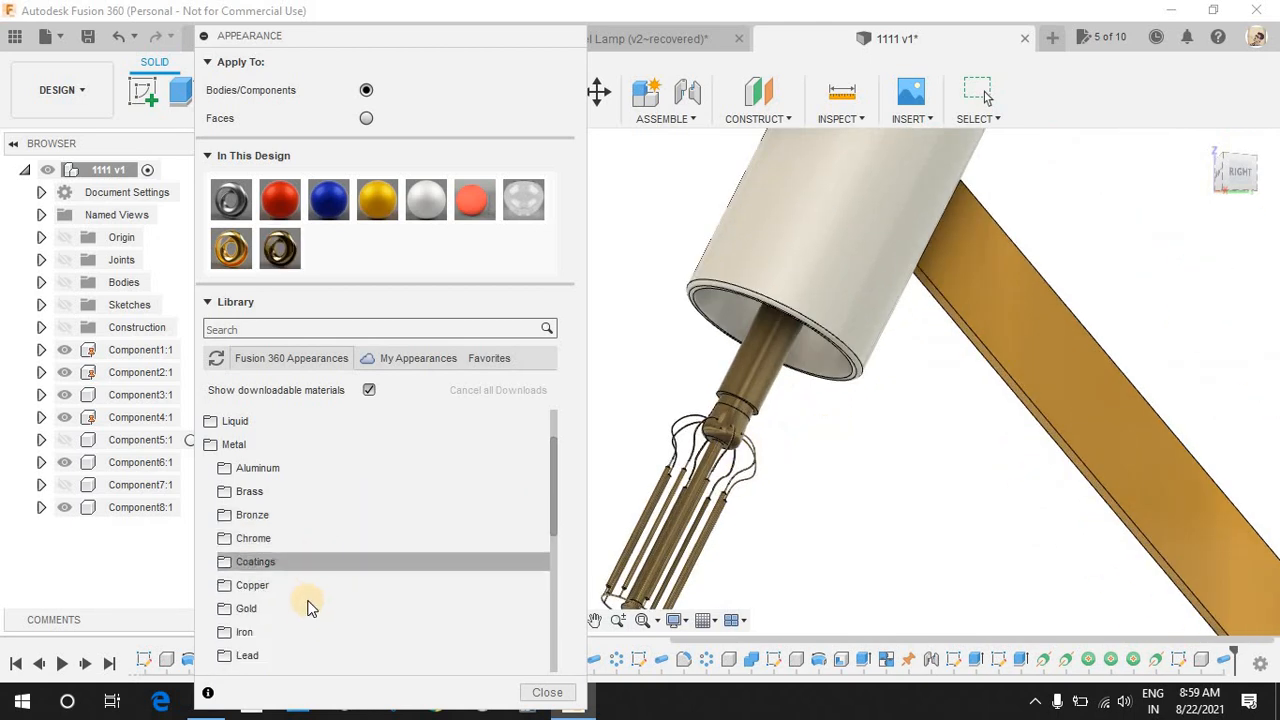
click(313, 585)
scroll(372, 550, down, 3)
drag(376, 540, 757, 414)
scroll(847, 466, down, 3)
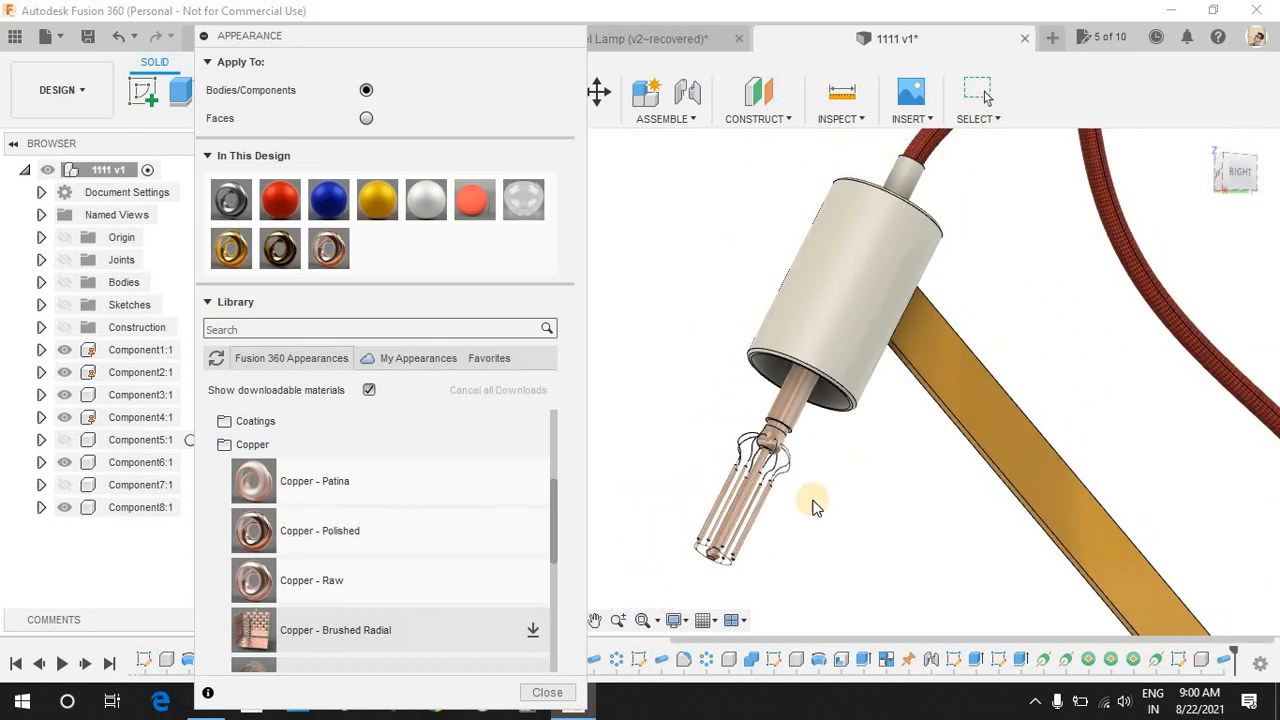
scroll(735, 558, down, 1)
scroll(735, 558, up, 3)
scroll(713, 572, up, 3)
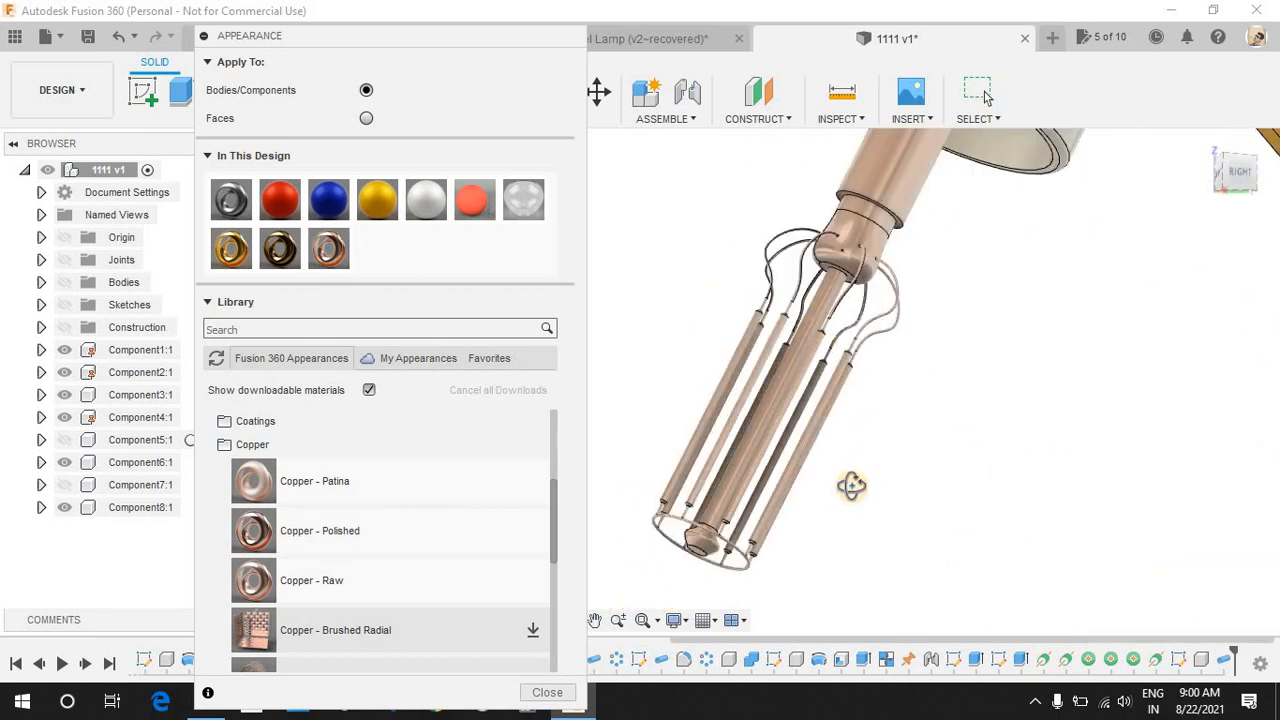
shift+middle_drag(849, 486, 888, 474)
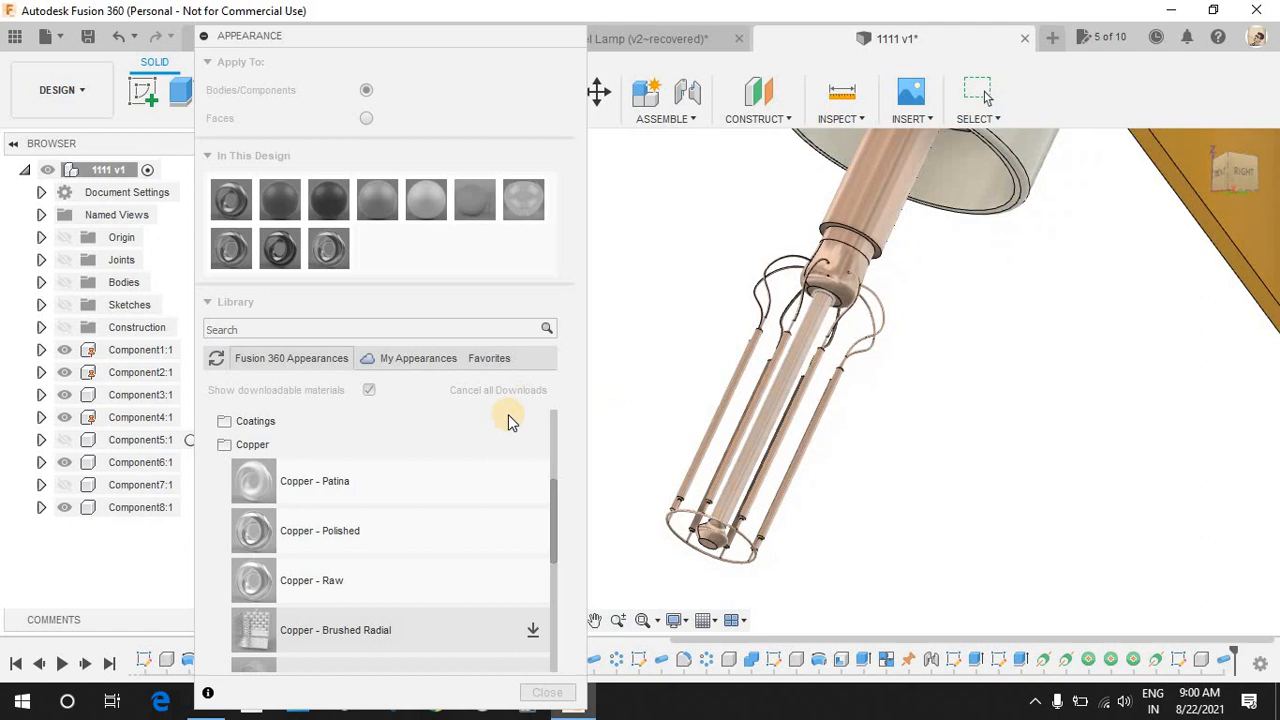
- Set appearances to apply to faces and look through the Emissive materials in the Other library
click(381, 447)
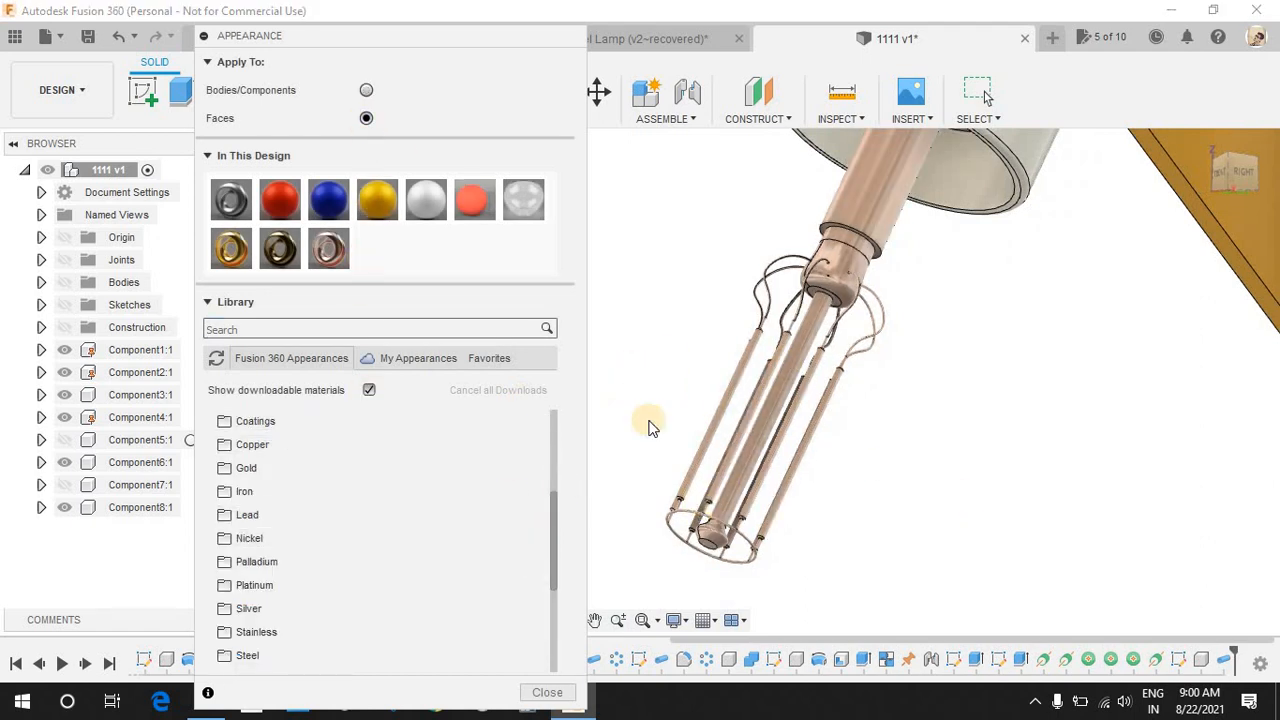
scroll(278, 512, up, 3)
click(245, 516)
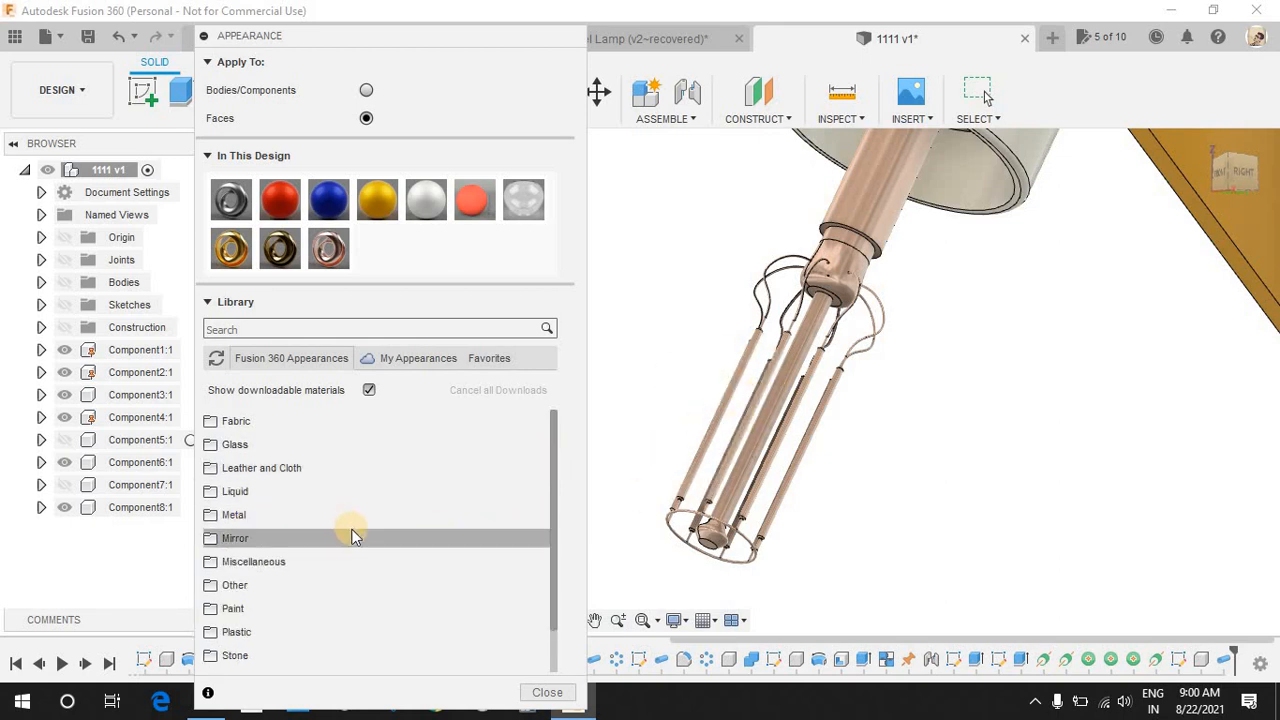
scroll(352, 533, down, 2)
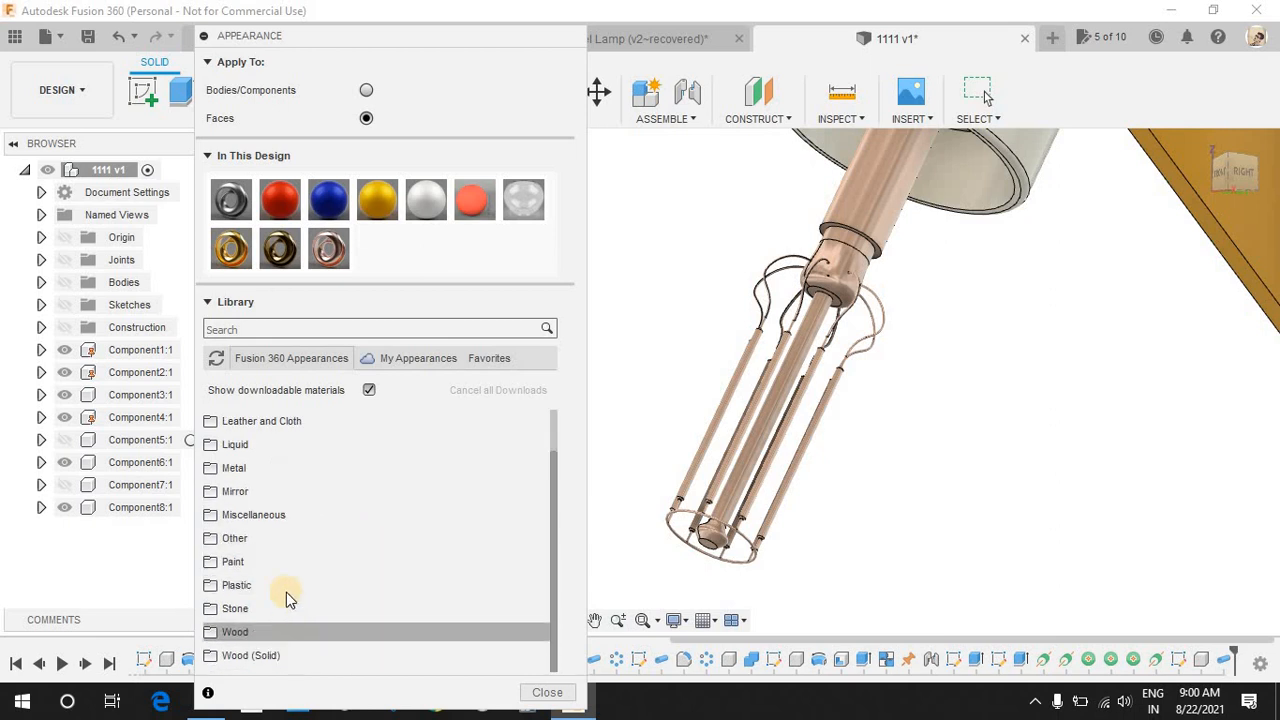
click(298, 540)
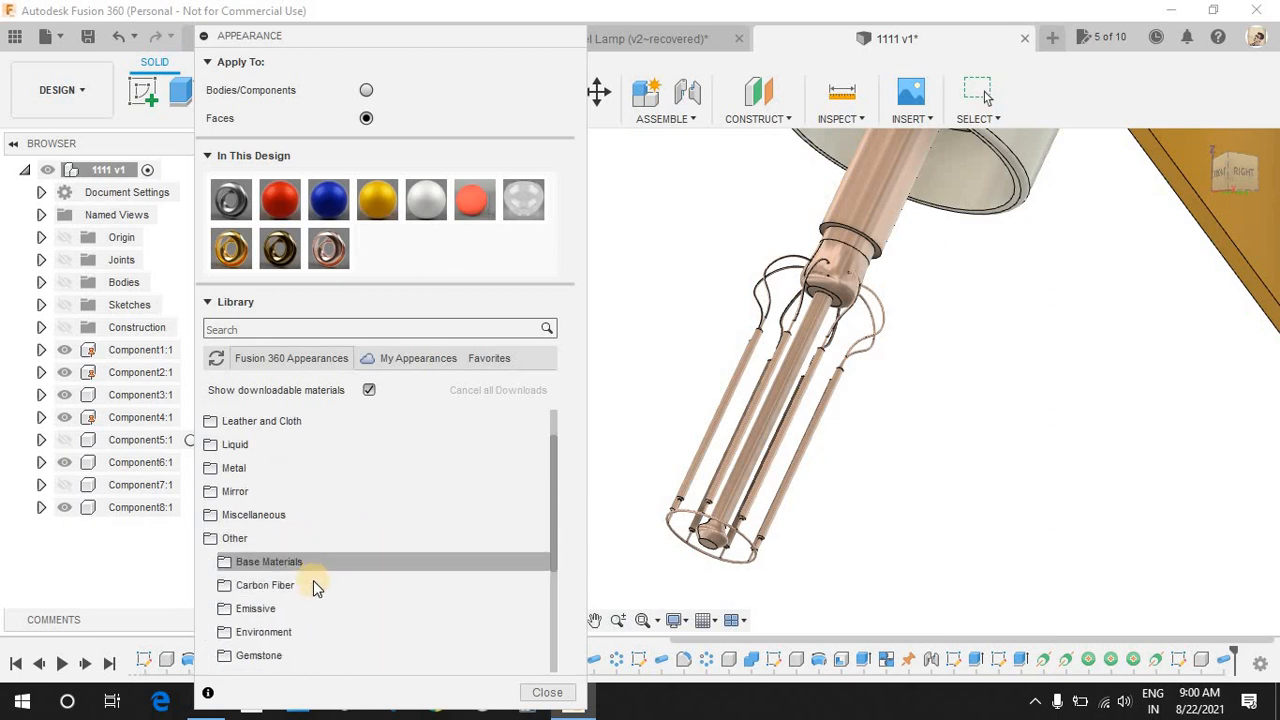
click(328, 585)
click(344, 590)
scroll(343, 594, down, 3)
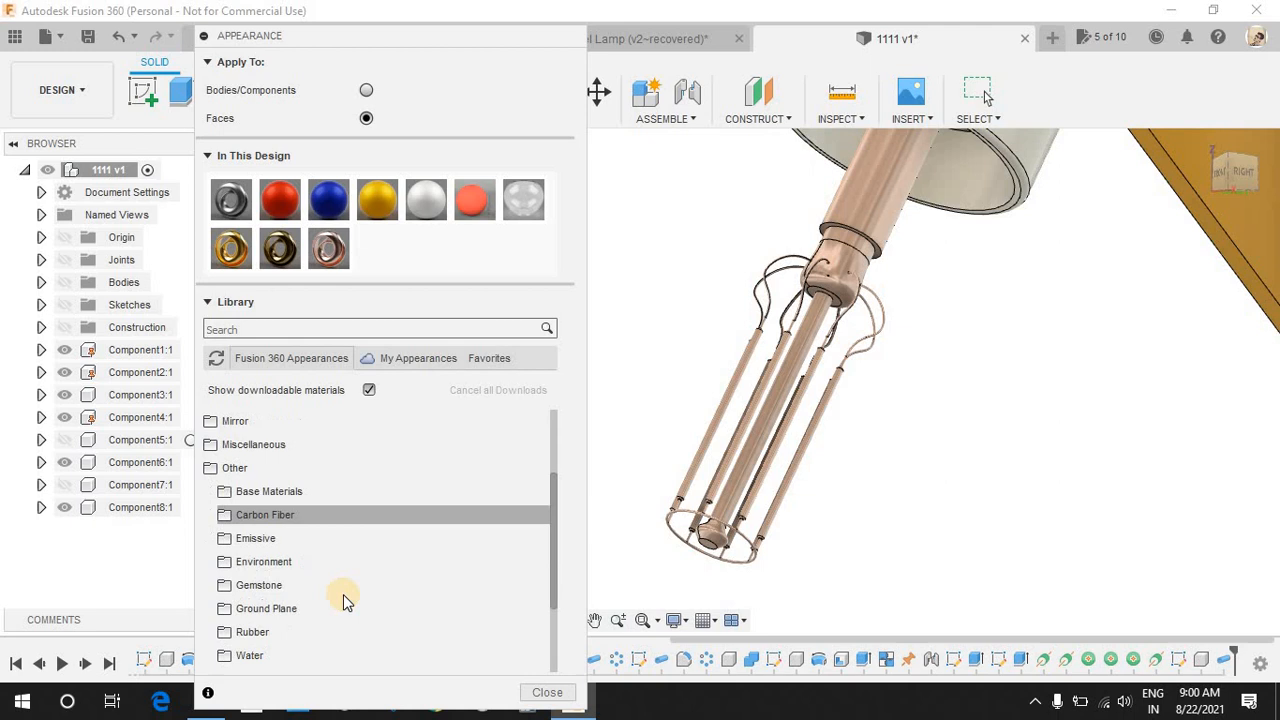
click(276, 541)
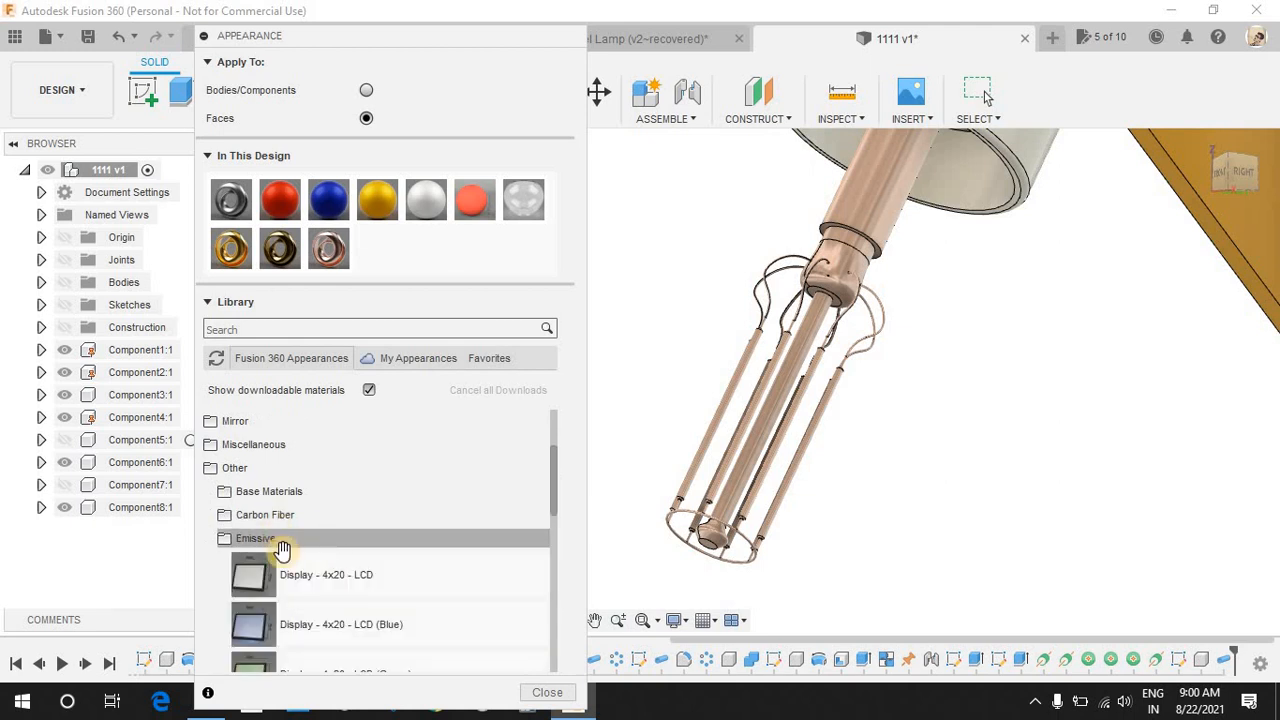
click(271, 466)
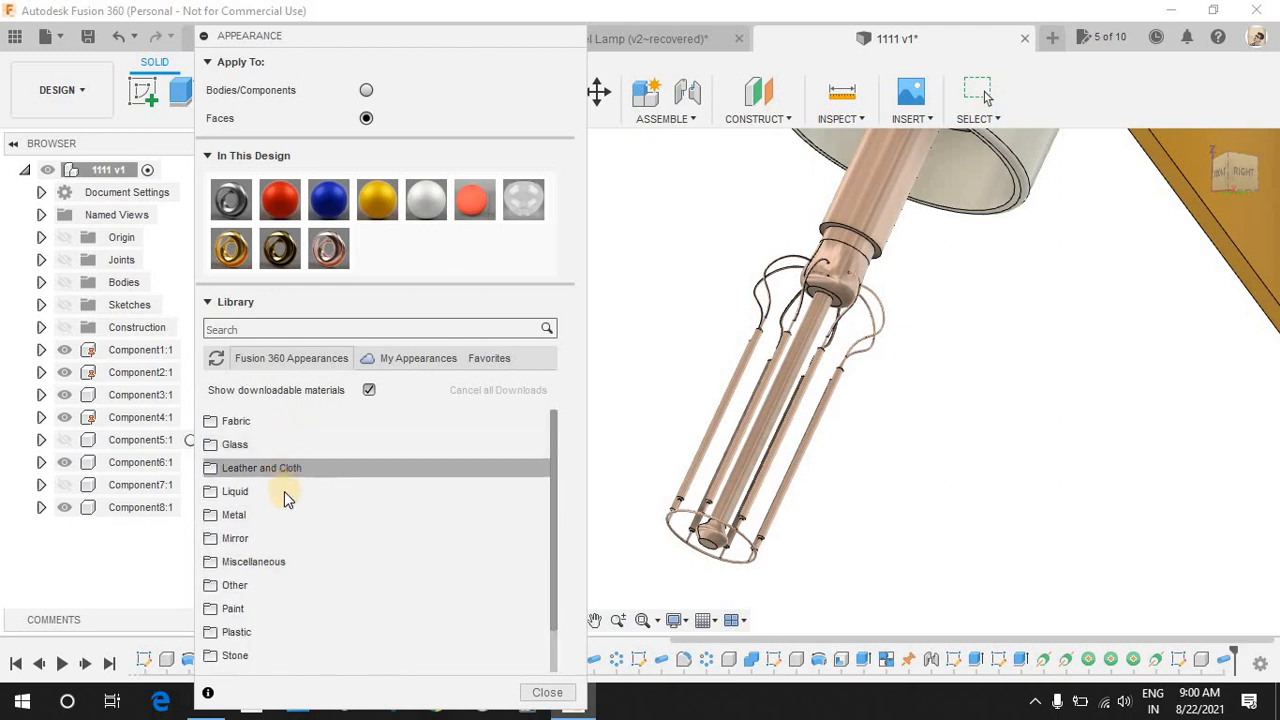
- Examine the bulb and LED appearances among the Emissive materials of the Miscellaneous library
scroll(305, 525, down, 2)
click(285, 516)
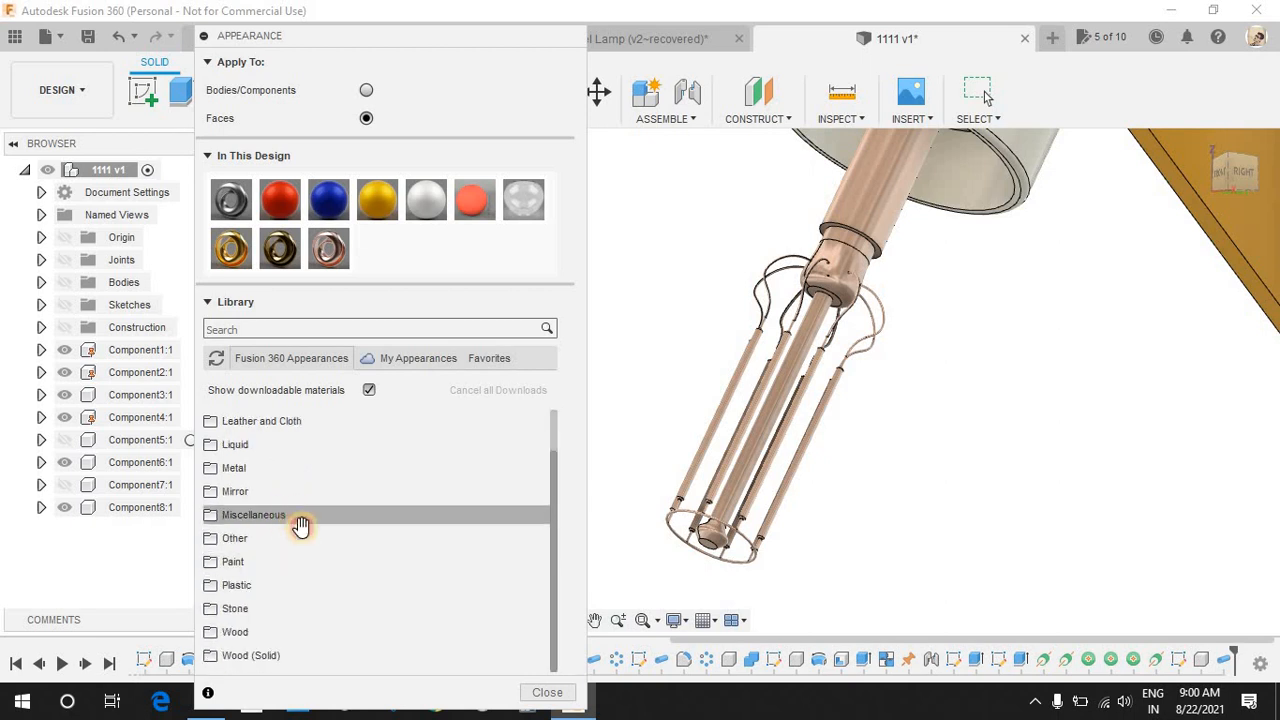
click(305, 515)
scroll(320, 560, down, 2)
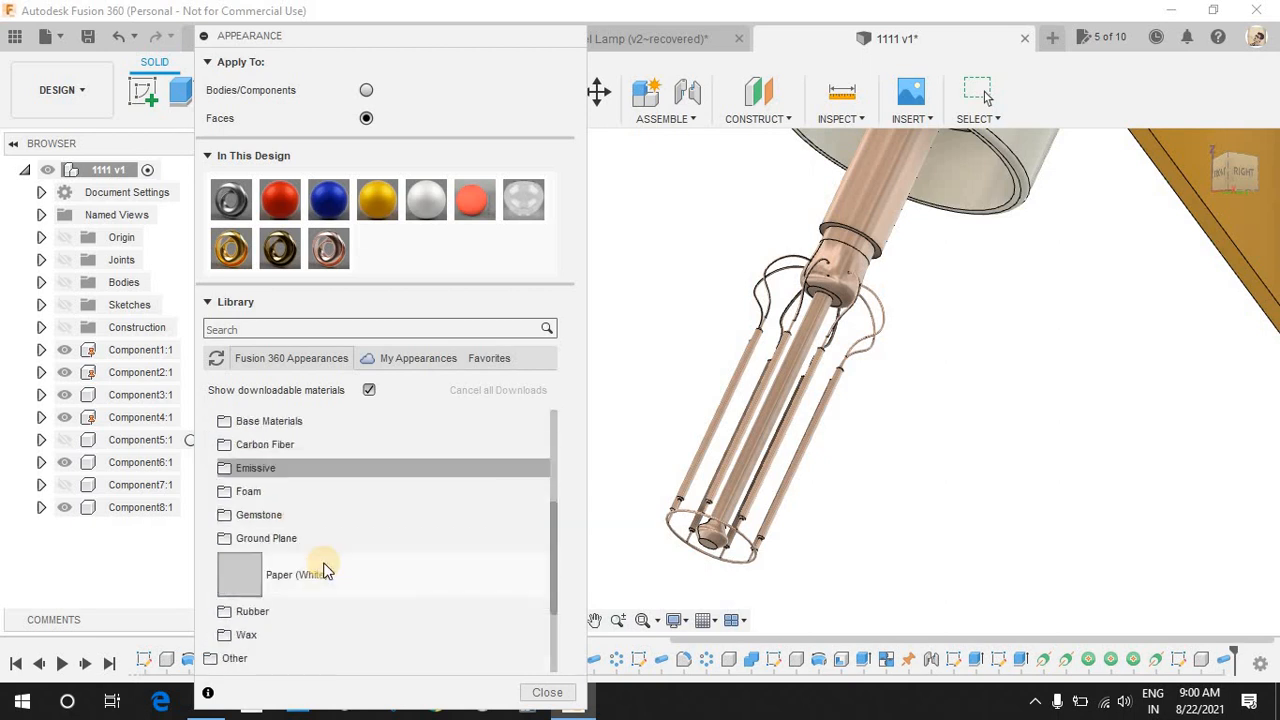
click(314, 468)
scroll(340, 486, down, 3)
scroll(339, 489, up, 3)
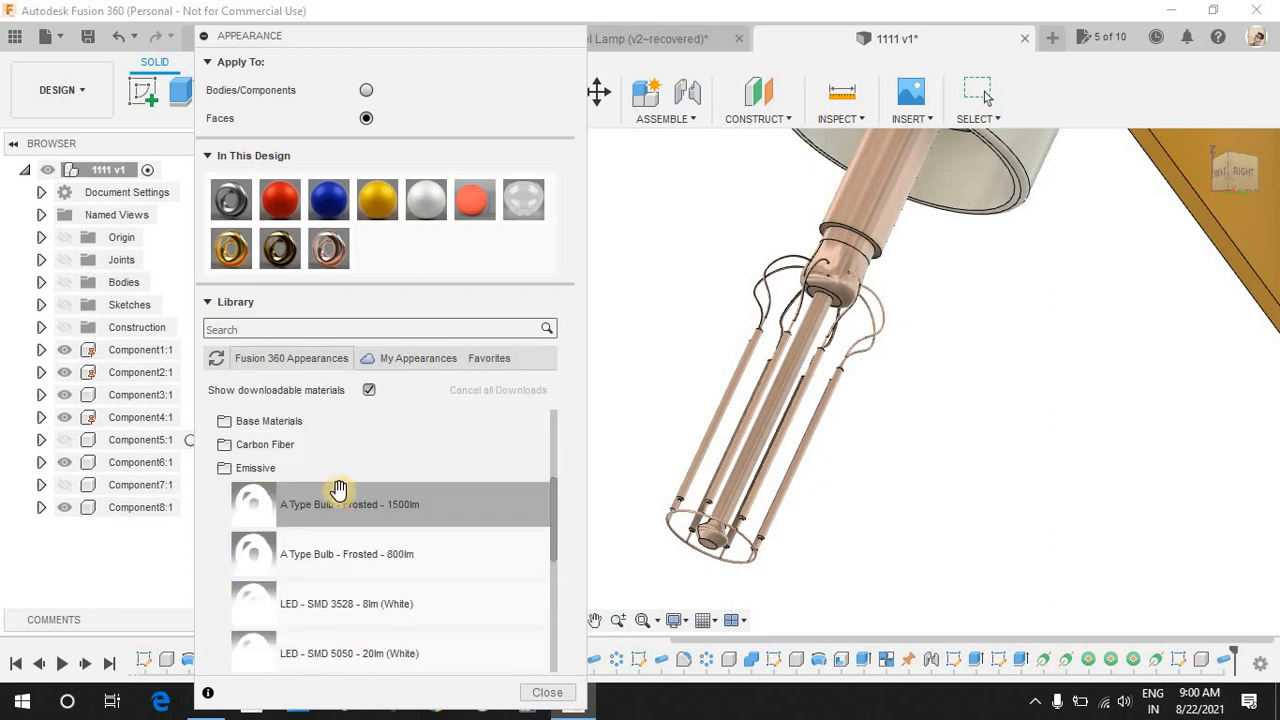
scroll(386, 536, down, 3)
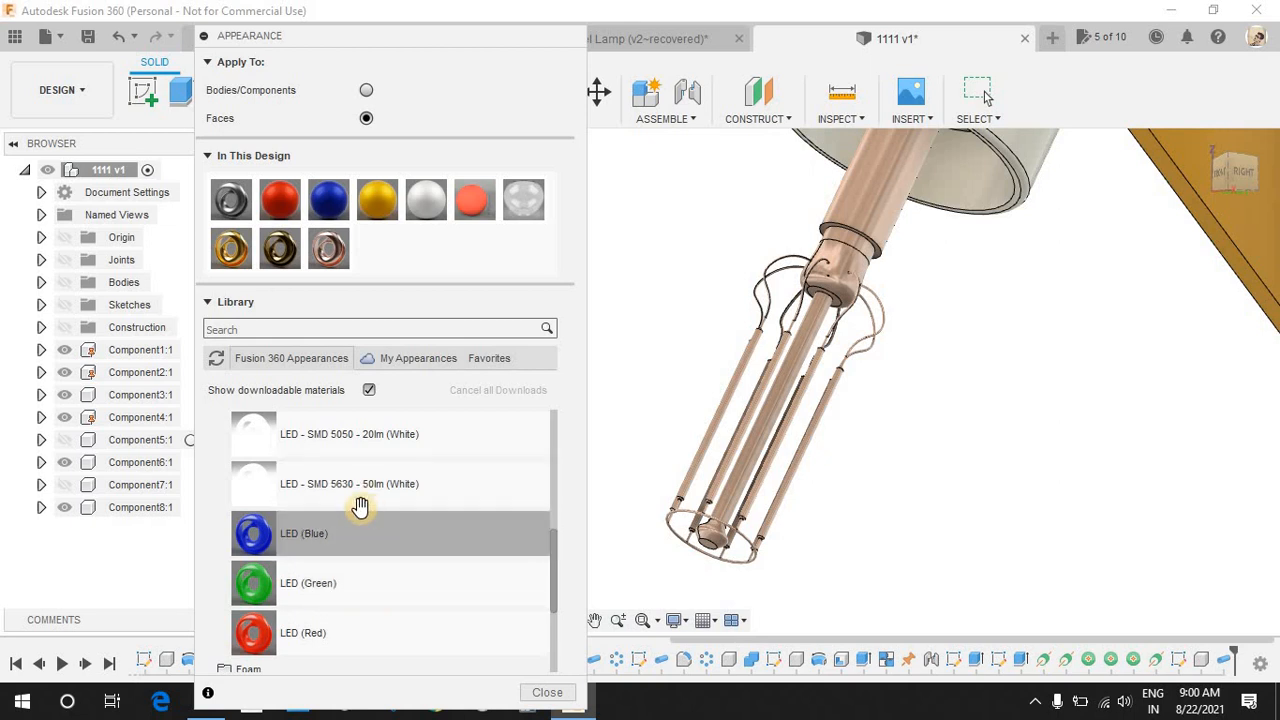
scroll(857, 423, up, 3)
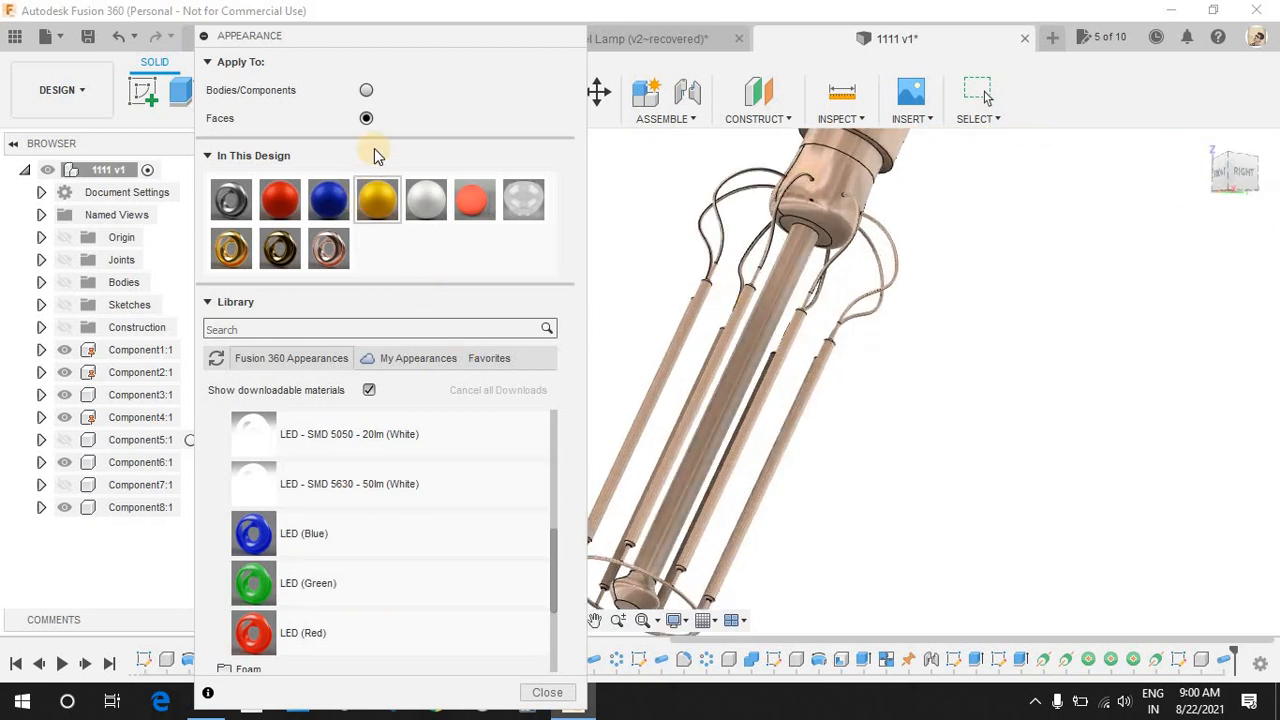
- Try LED - SMD 5630 - 50lm (White) and A Type Bulb - Frosted - 1500lm on individual filament tube faces
drag(300, 484, 806, 421)
scroll(834, 420, up, 4)
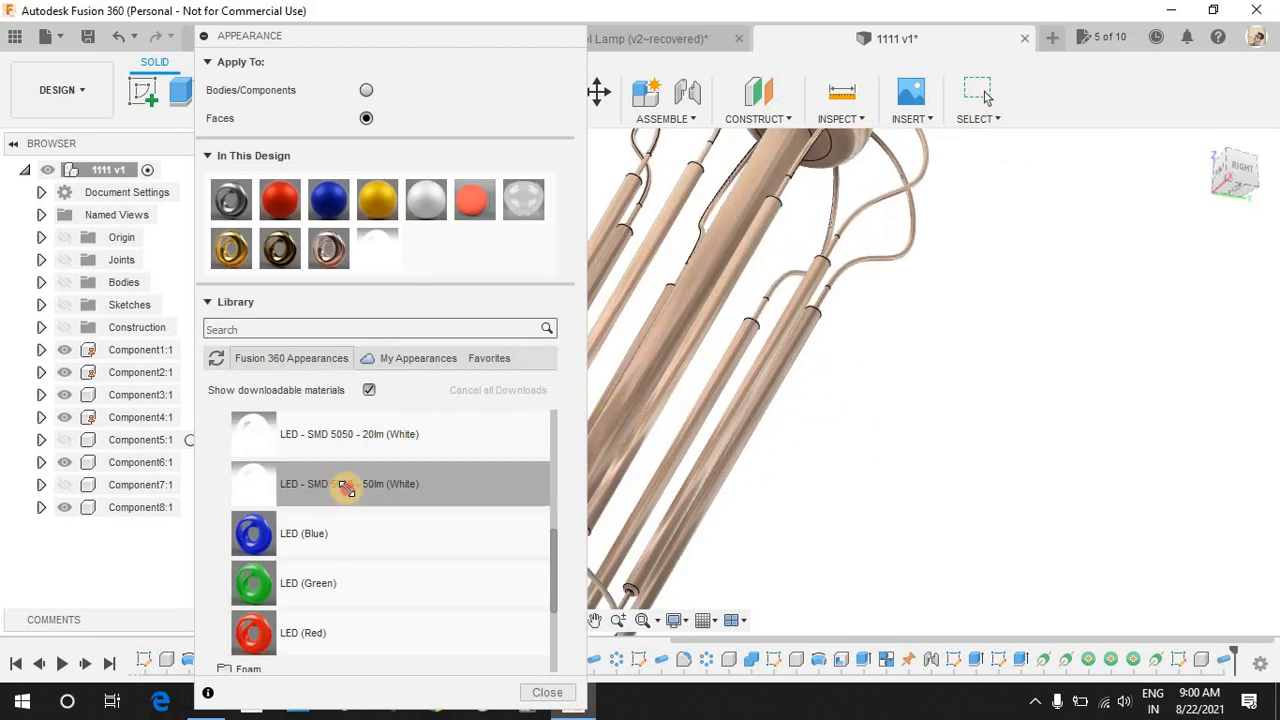
drag(346, 488, 809, 284)
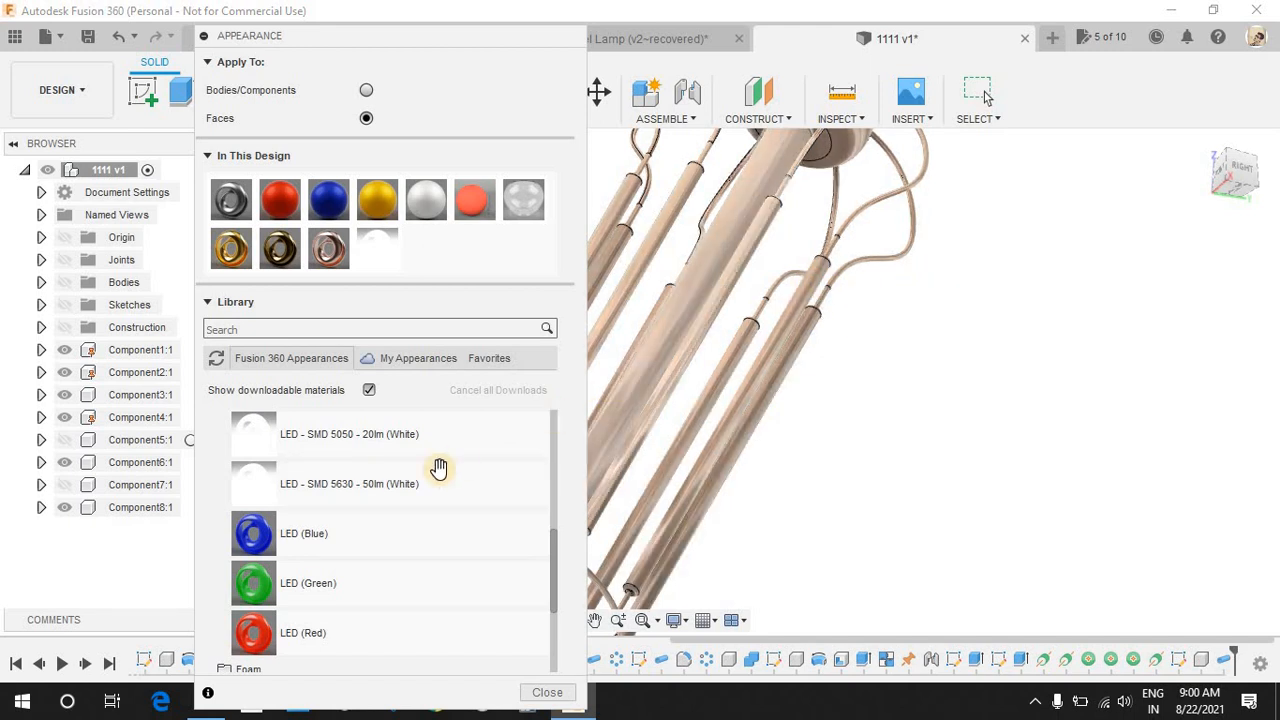
scroll(439, 469, up, 3)
drag(357, 500, 832, 292)
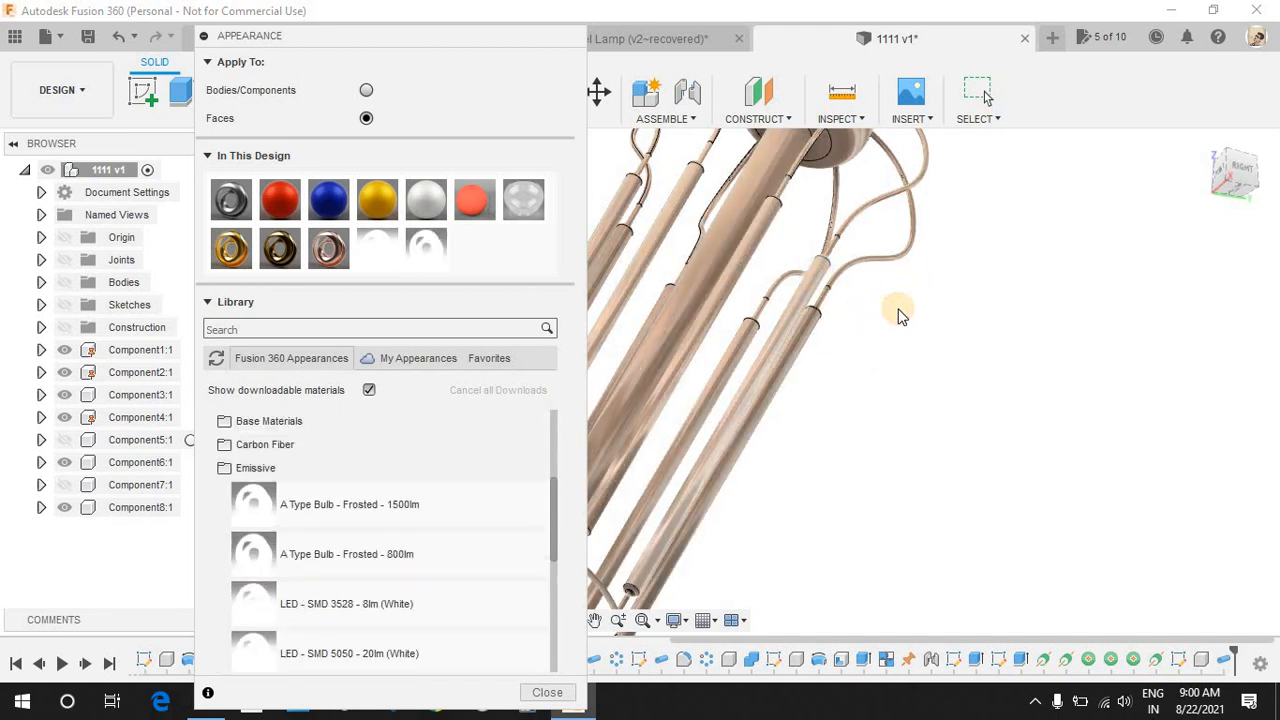
- Try A Type Bulb - Frosted - 1500lm on the whole filament body and restore its polished copper appearance
click(365, 95)
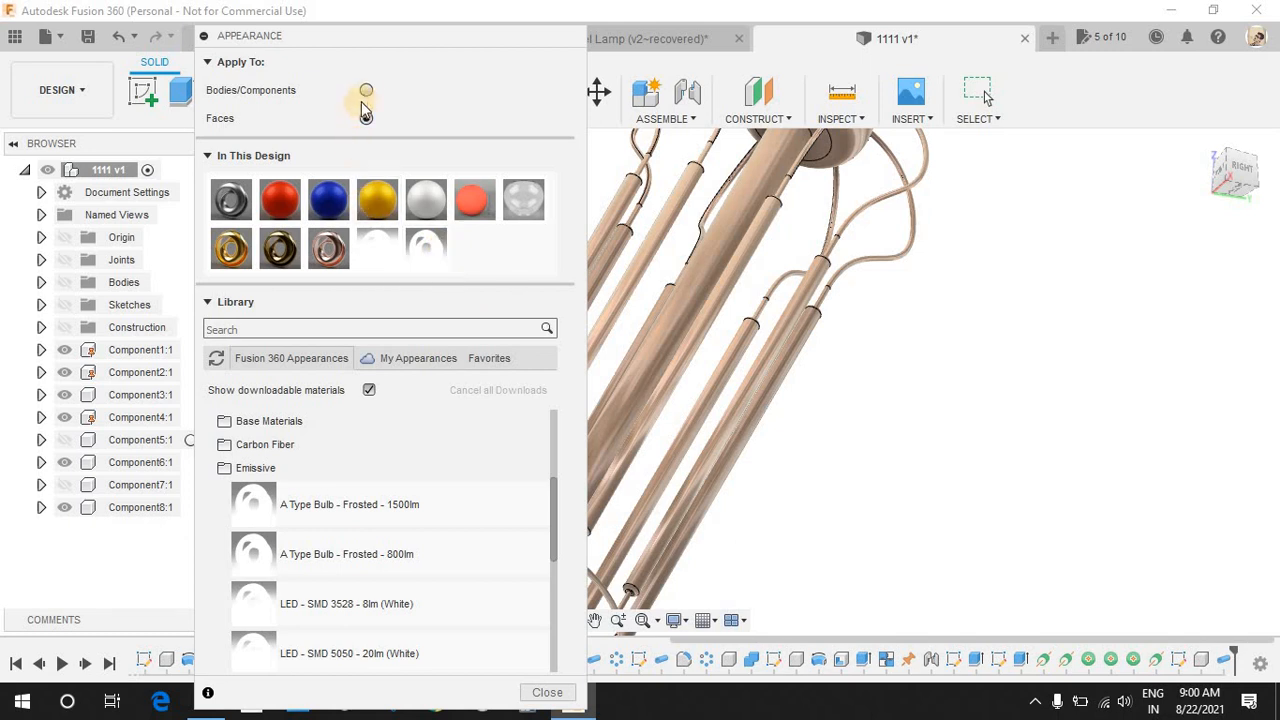
drag(305, 503, 740, 273)
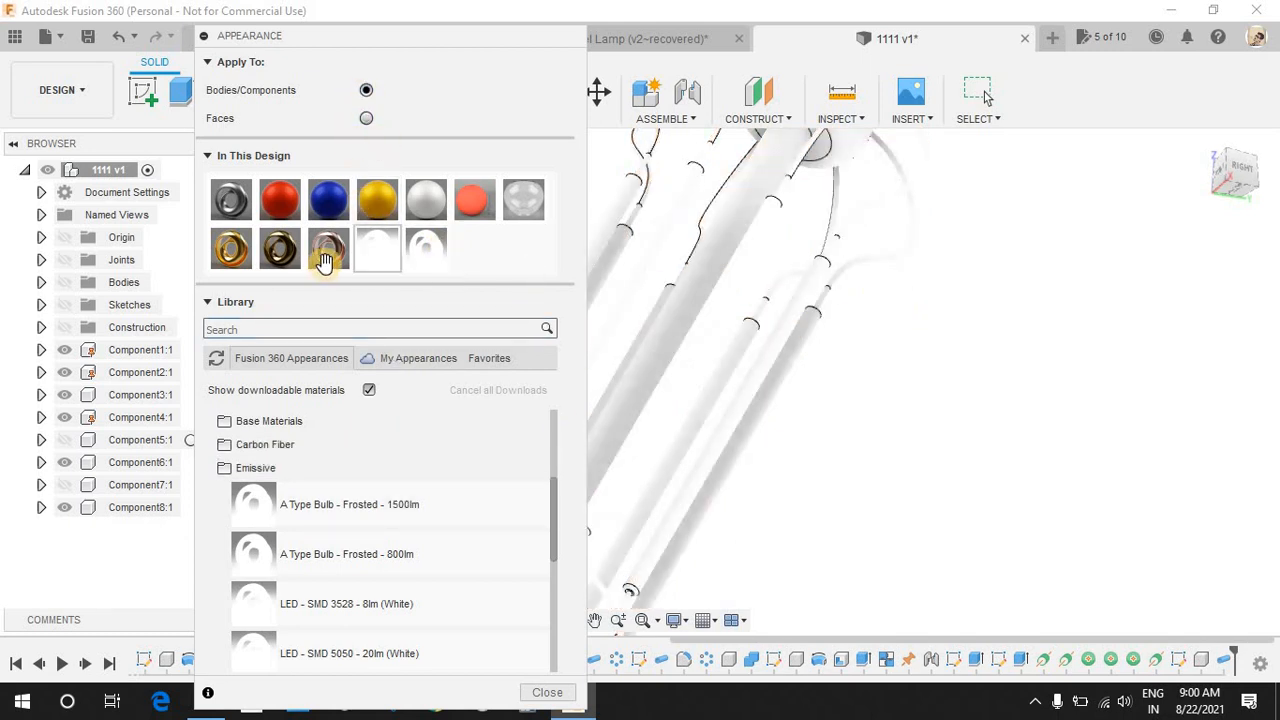
drag(332, 250, 825, 380)
scroll(825, 380, down, 3)
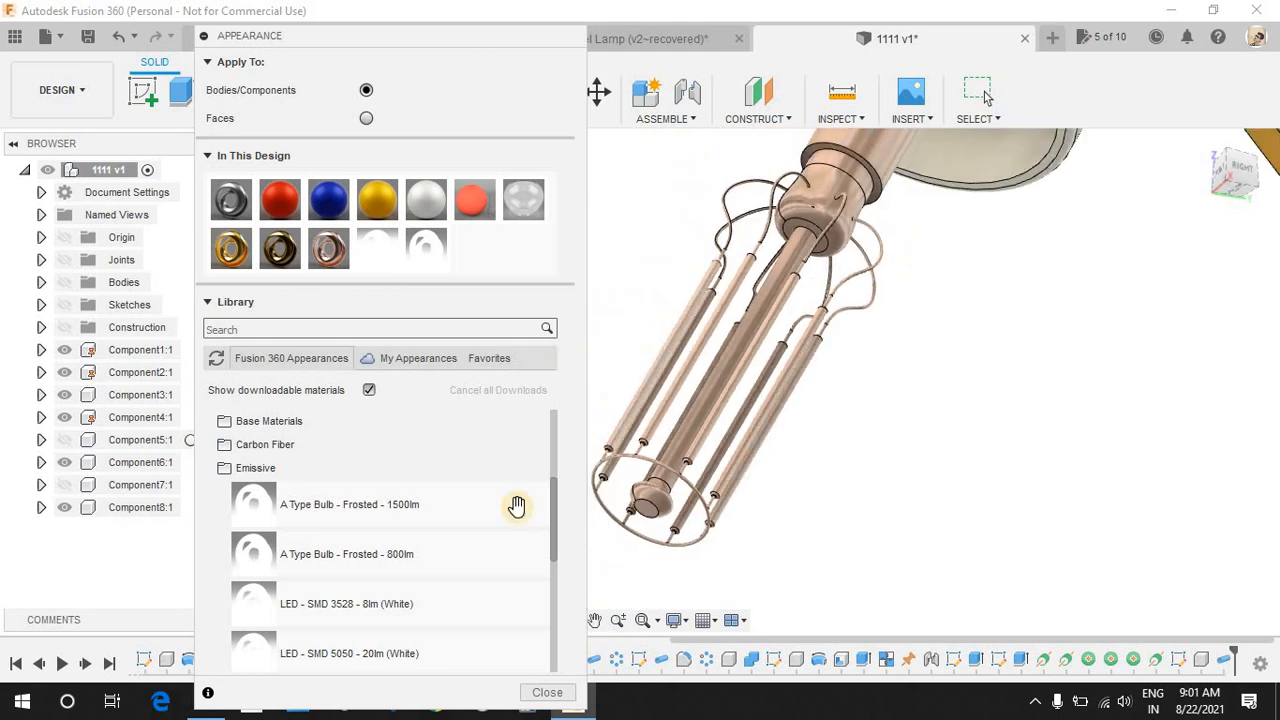
- Inspect the filament tubes, reopen the Appearance settings and set appearances to apply to faces
click(547, 693)
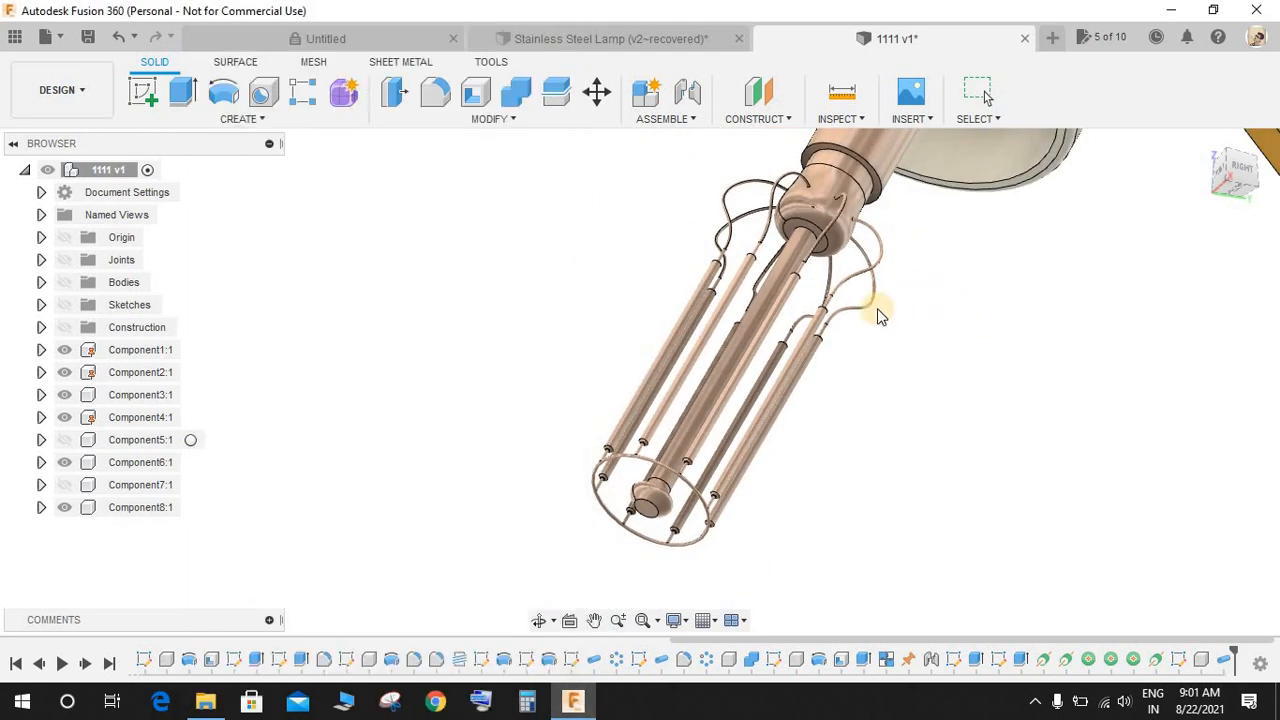
shift+middle_drag(880, 316, 826, 505)
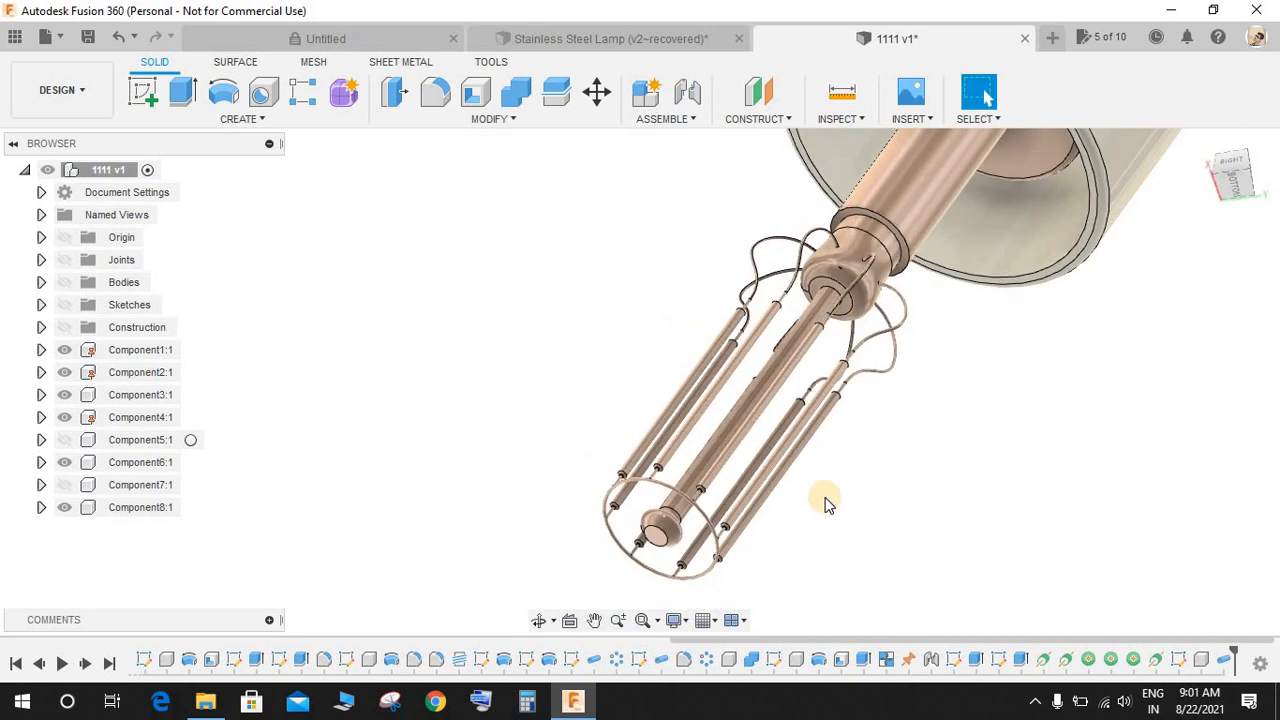
scroll(826, 505, up, 2)
scroll(826, 505, down, 2)
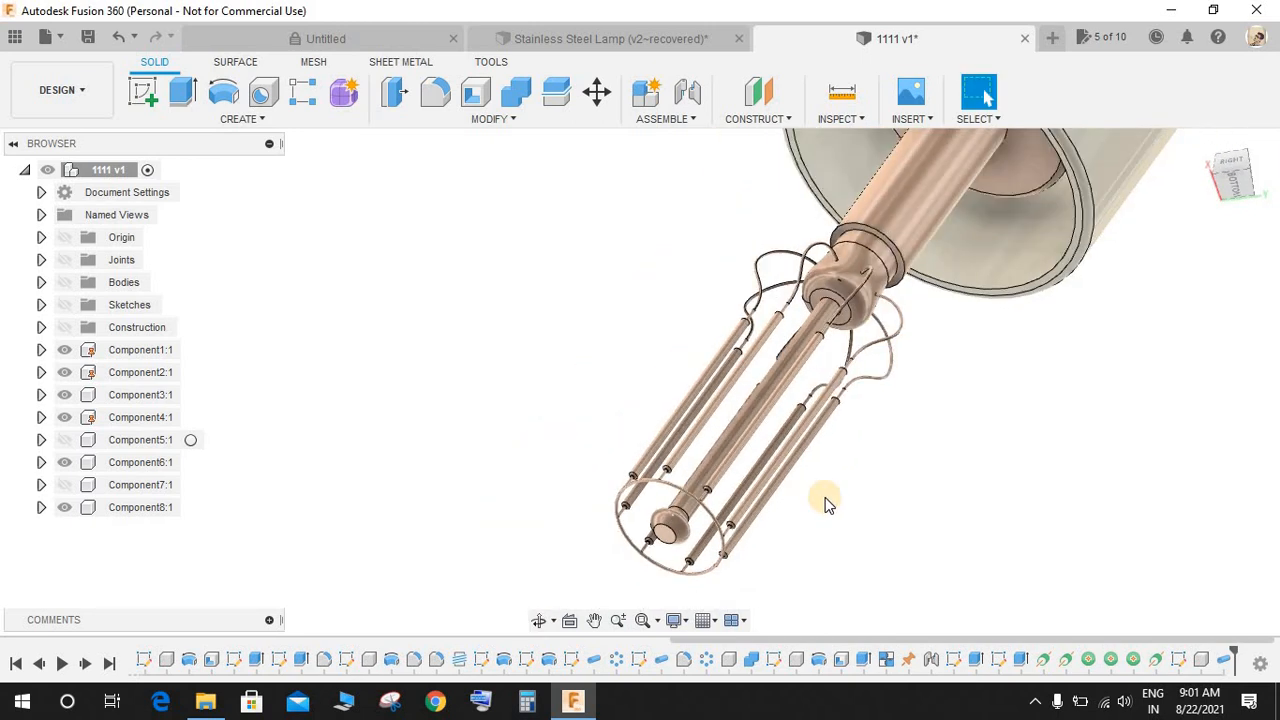
key(a)
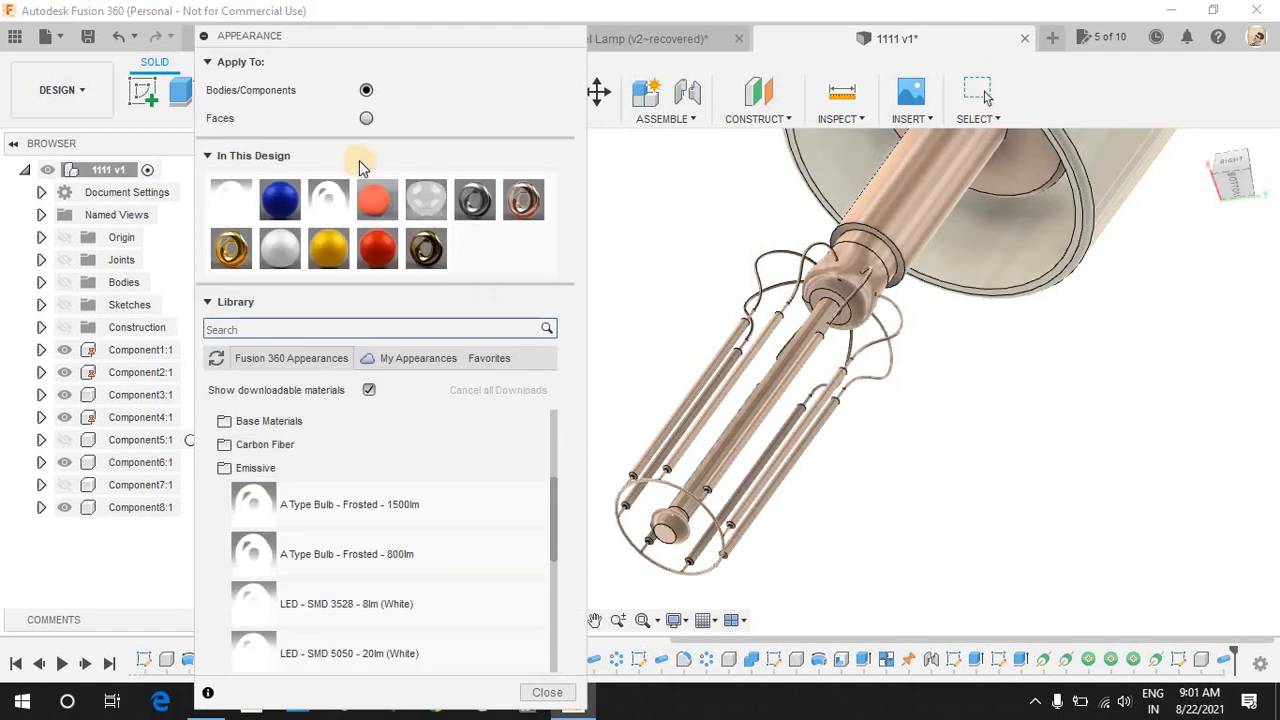
scroll(787, 321, up, 6)
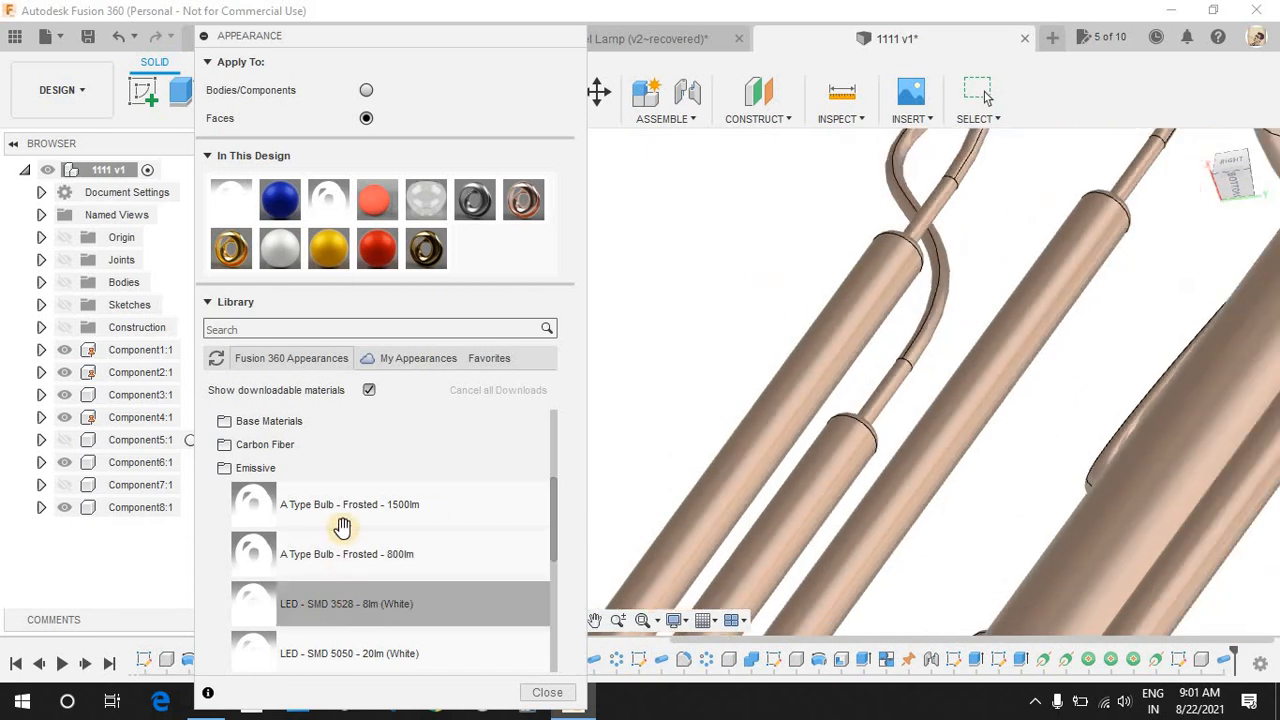
- Try A Type Bulb - Frosted - 1500lm and A Type Bulb - Frosted - 800lm on individual filament tube faces
drag(345, 505, 870, 290)
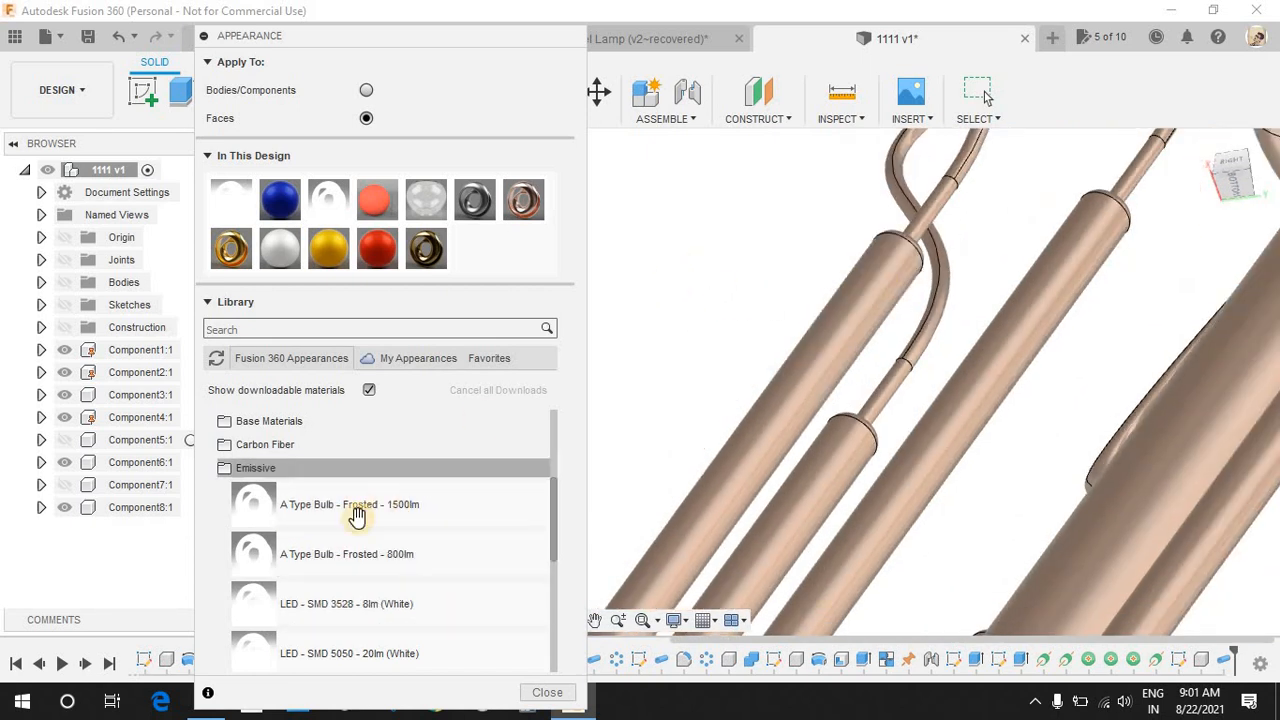
drag(357, 514, 1057, 287)
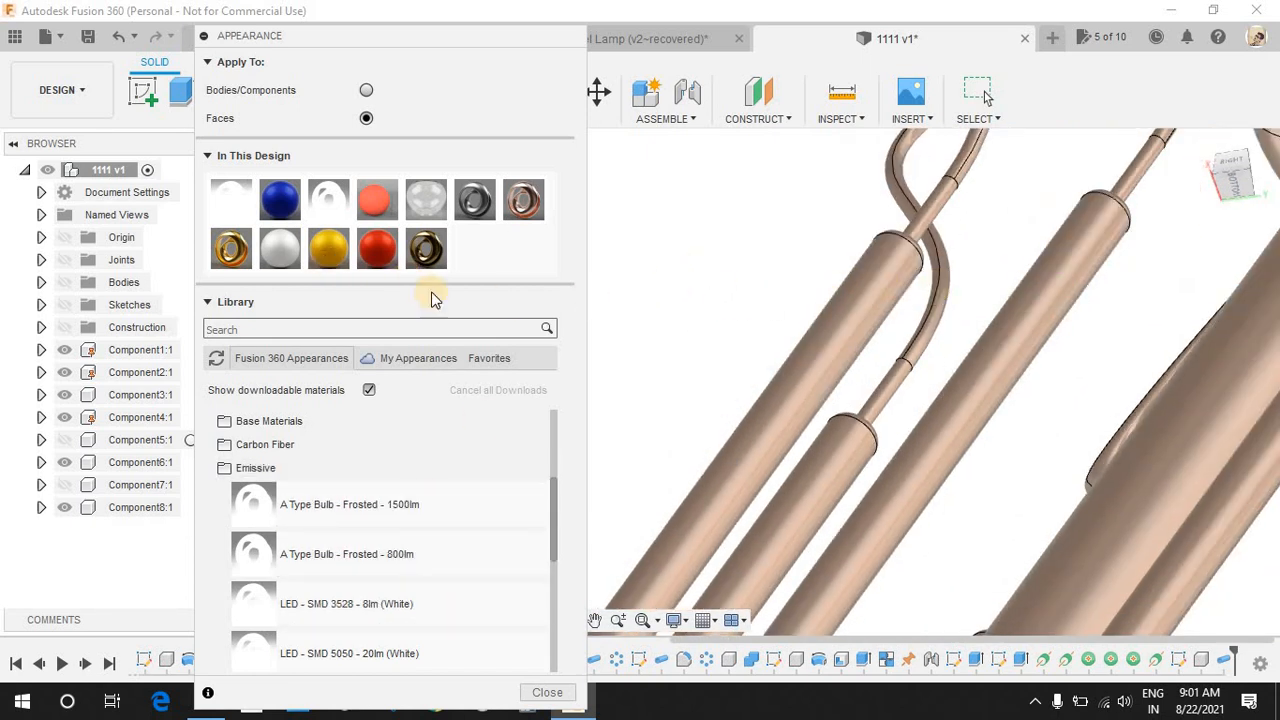
scroll(895, 437, down, 3)
drag(402, 530, 849, 453)
drag(357, 563, 873, 370)
scroll(896, 476, down, 3)
scroll(896, 476, up, 3)
shift+middle_drag(932, 416, 958, 428)
scroll(959, 428, down, 3)
scroll(906, 423, up, 3)
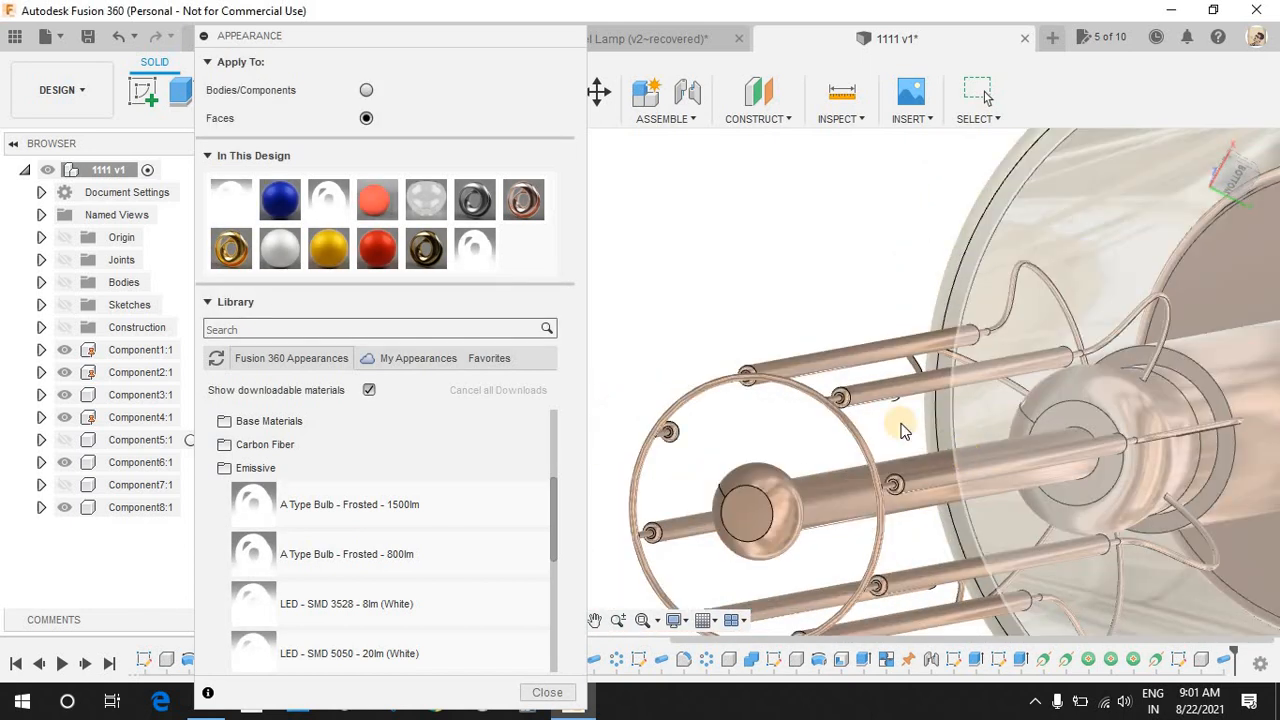
- Select six filament tube faces and try A Type Bulb - Frosted - 800lm and 1500lm on them together
click(860, 342)
click(880, 388)
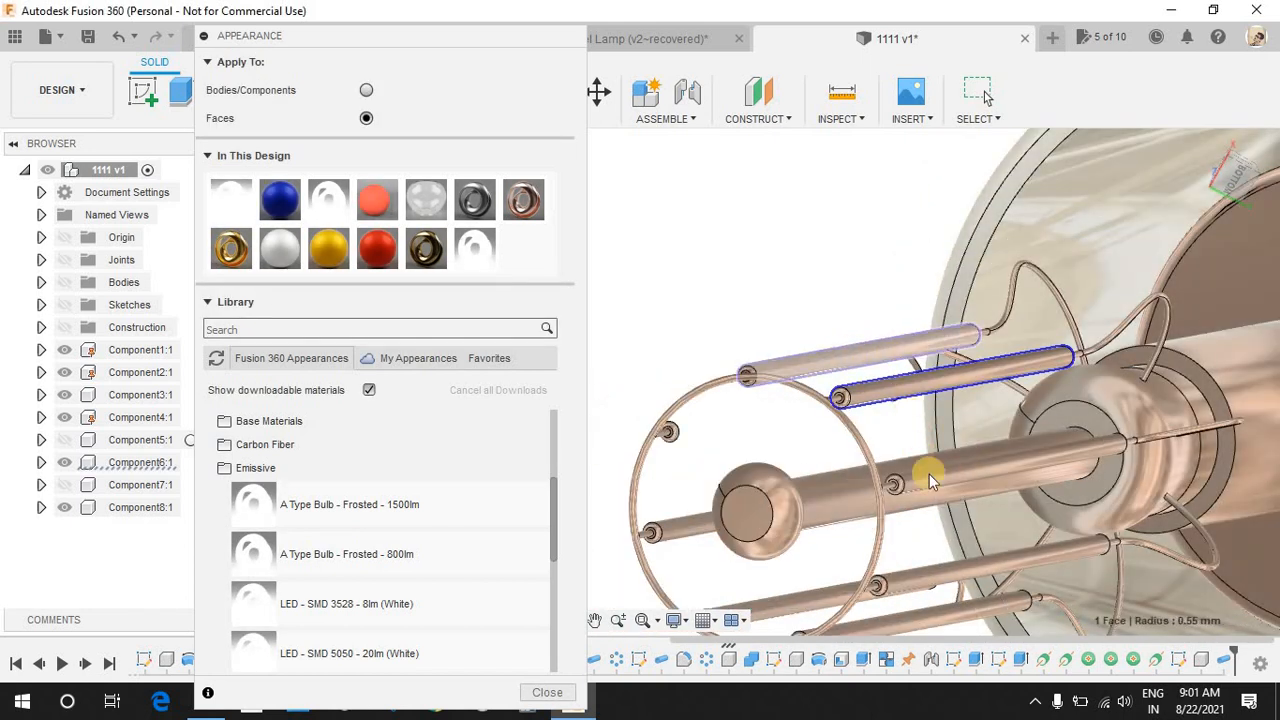
click(929, 477)
click(713, 533)
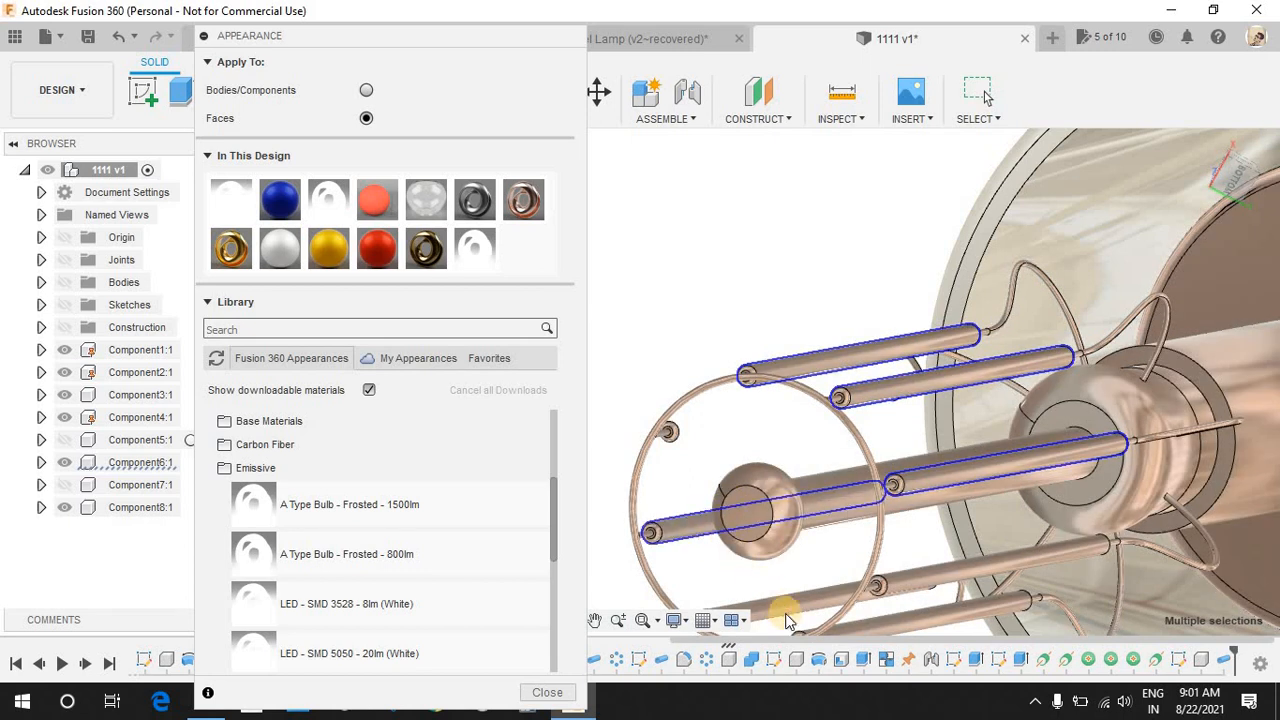
click(957, 580)
click(956, 609)
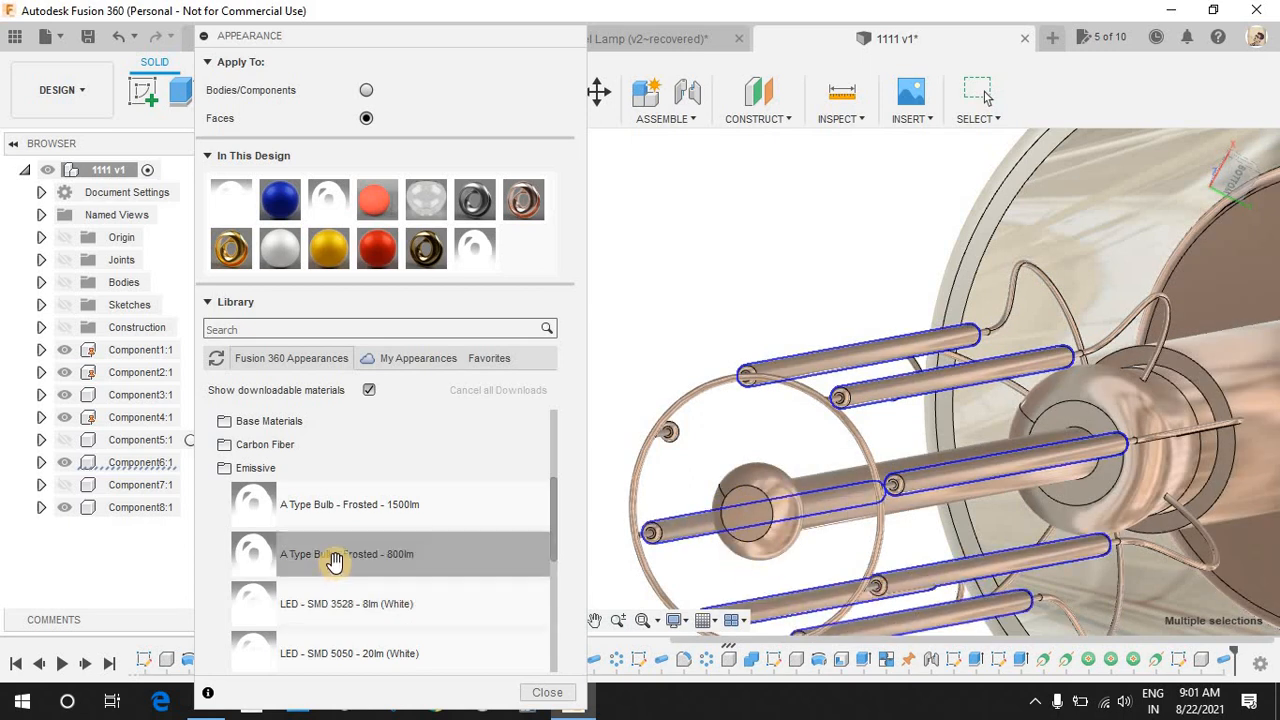
drag(879, 490, 890, 487)
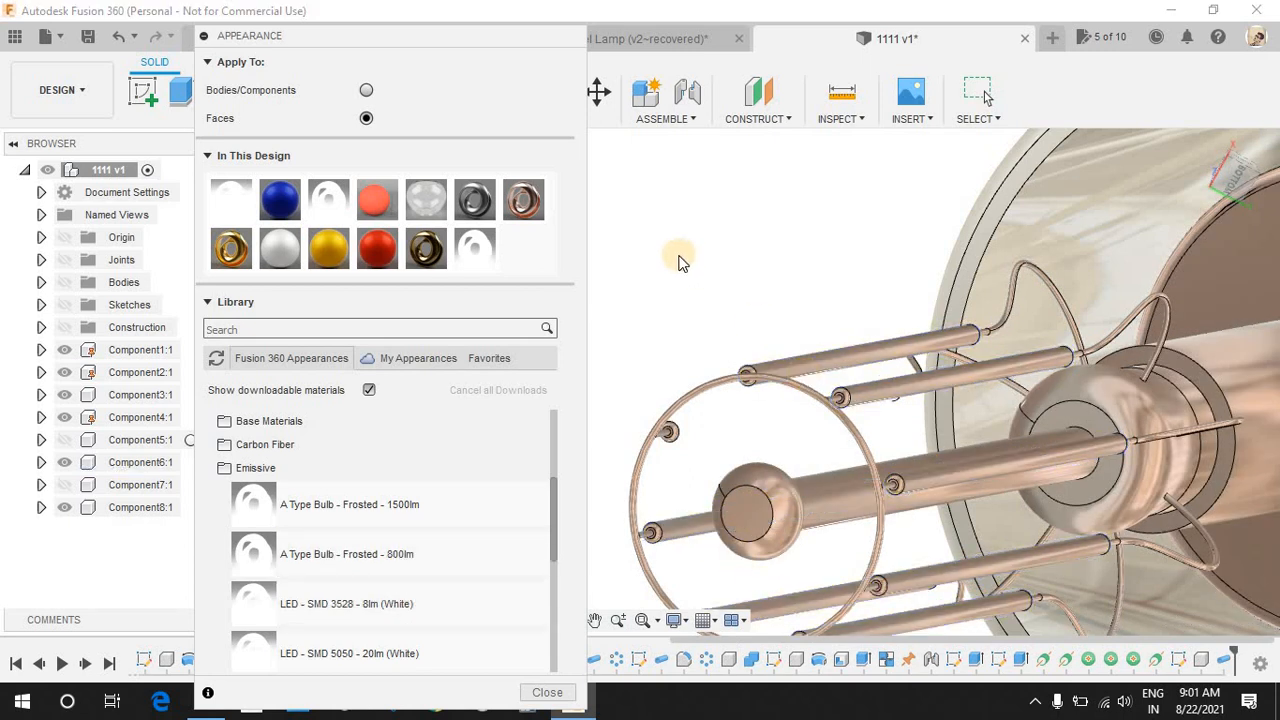
drag(430, 498, 921, 378)
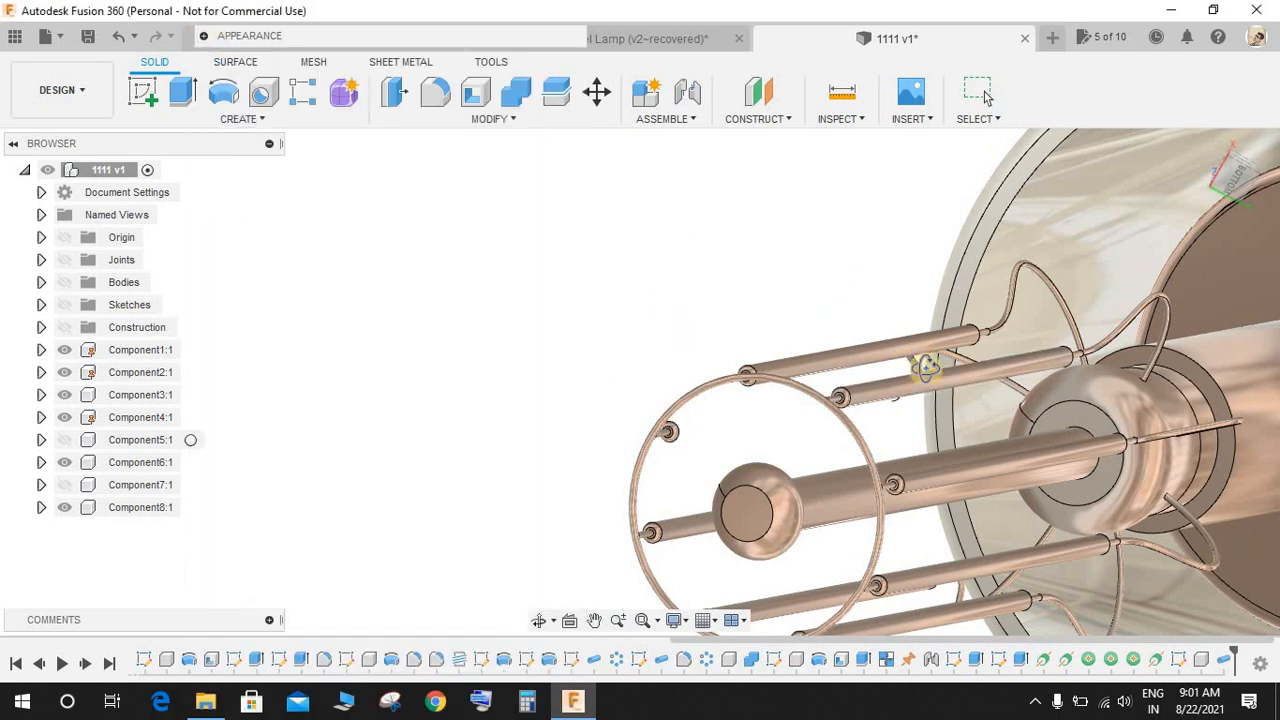
- Show the glass bulb component Component7 and set the display environment to Dark Sky
shift+middle_drag(929, 357, 928, 481)
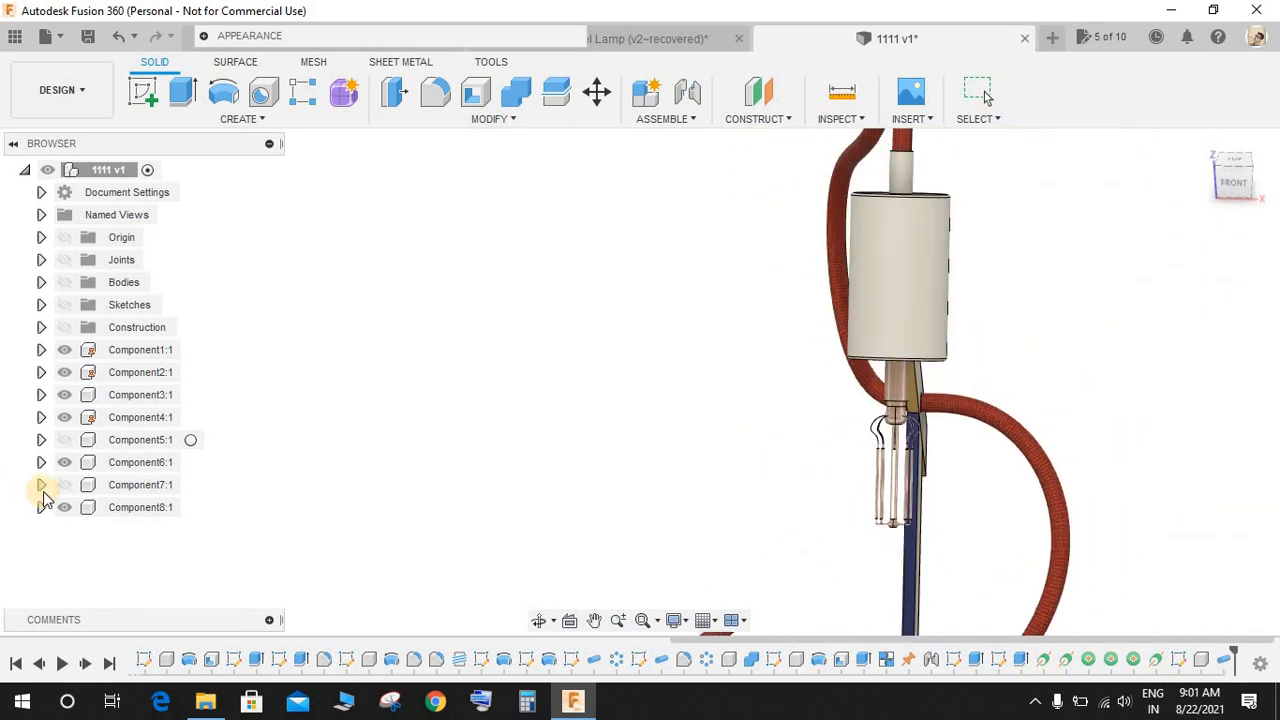
shift+middle_drag(540, 453, 668, 378)
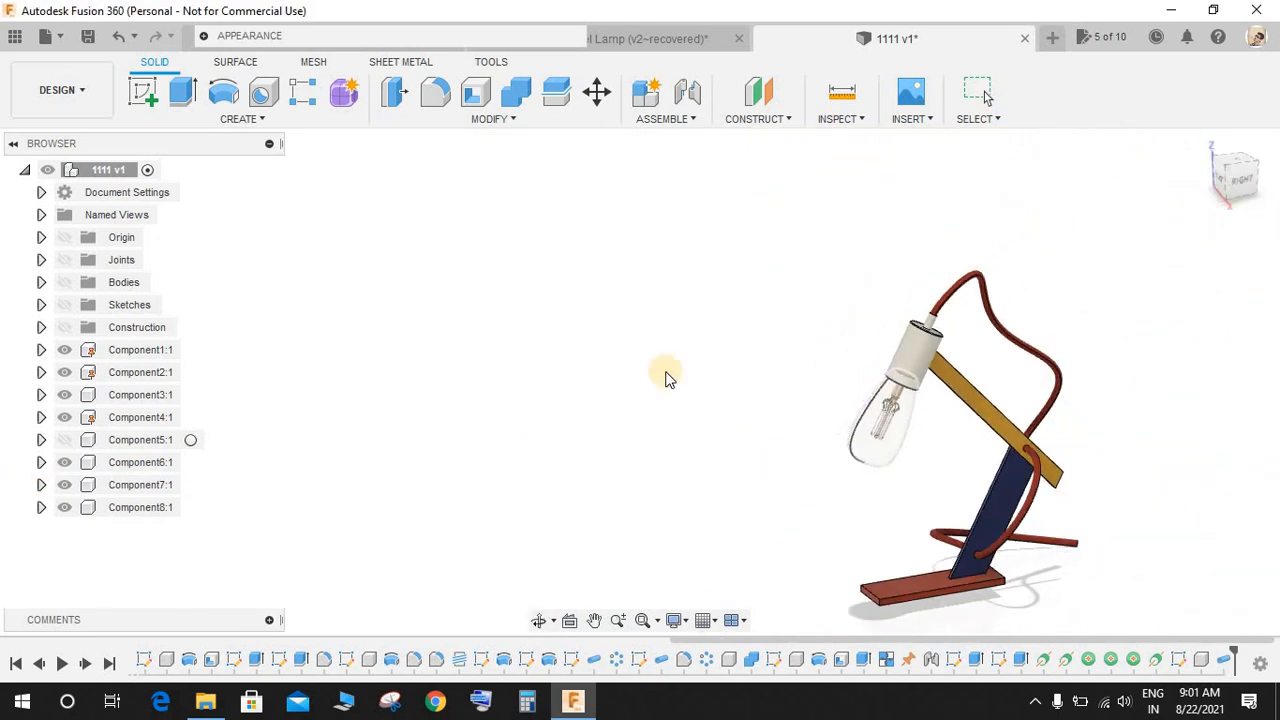
click(684, 625)
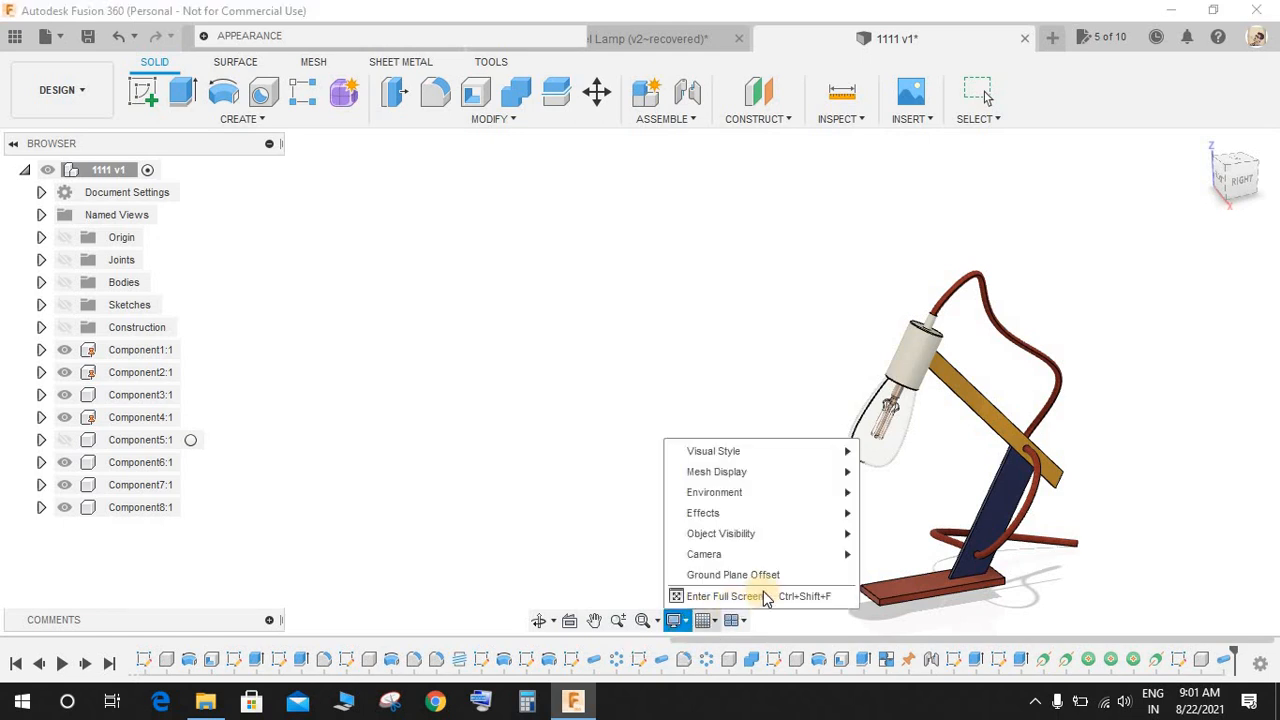
mouse_move(834, 490)
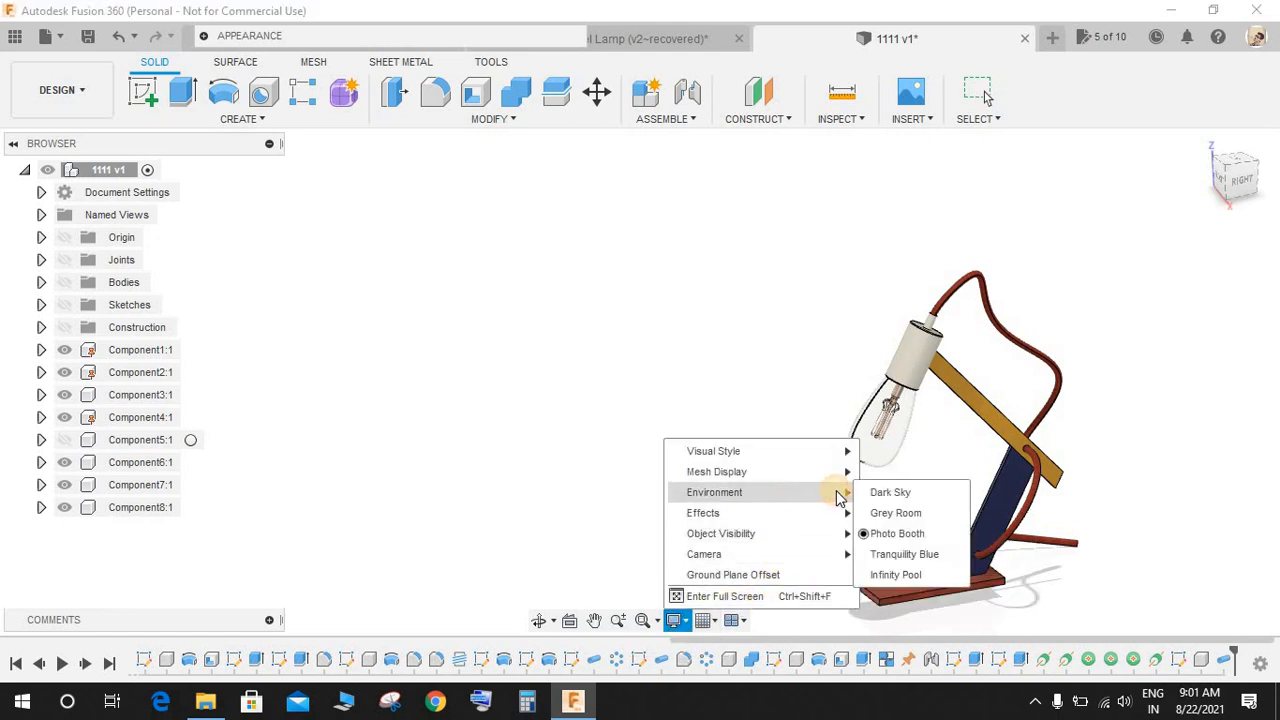
click(872, 494)
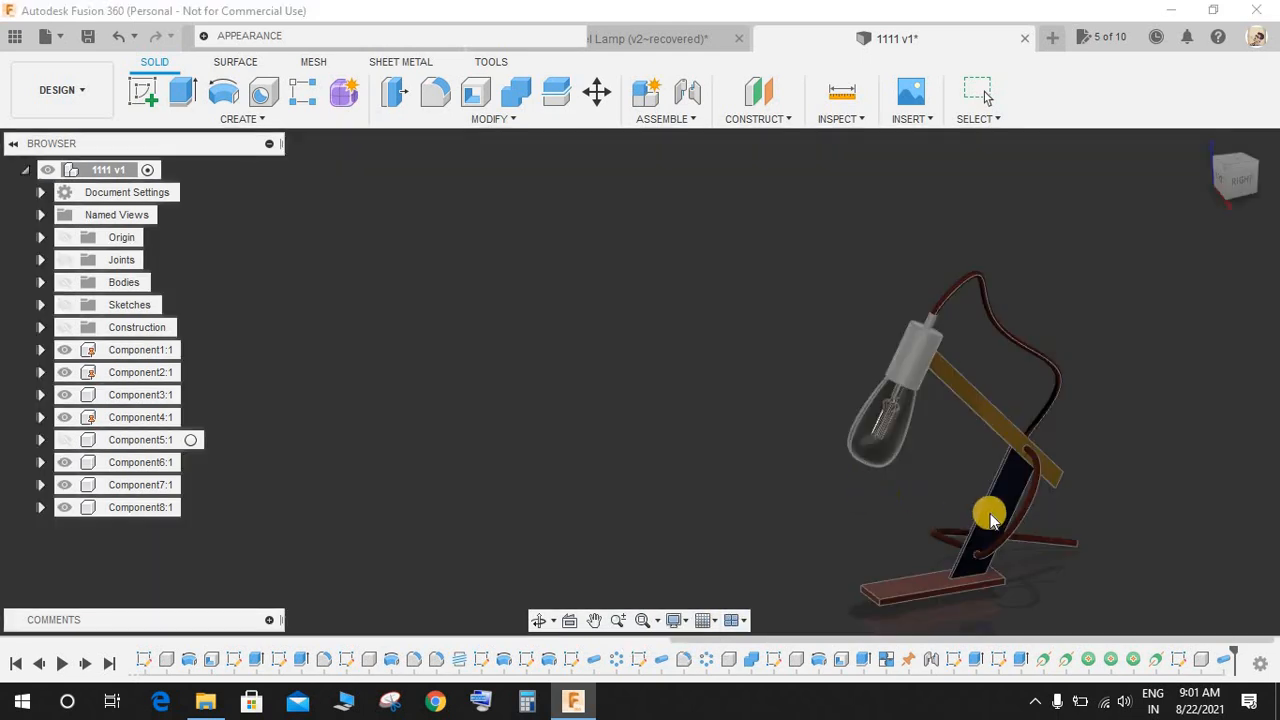
- Examine the glass bulb, its filament and the whole lamp in the dark environment
scroll(1030, 546, down, 2)
scroll(1052, 544, up, 5)
shift+middle_drag(922, 406, 1122, 368)
scroll(800, 334, up, 5)
shift+middle_drag(986, 314, 1043, 423)
scroll(1122, 436, up, 2)
scroll(1122, 436, down, 5)
scroll(961, 397, down, 6)
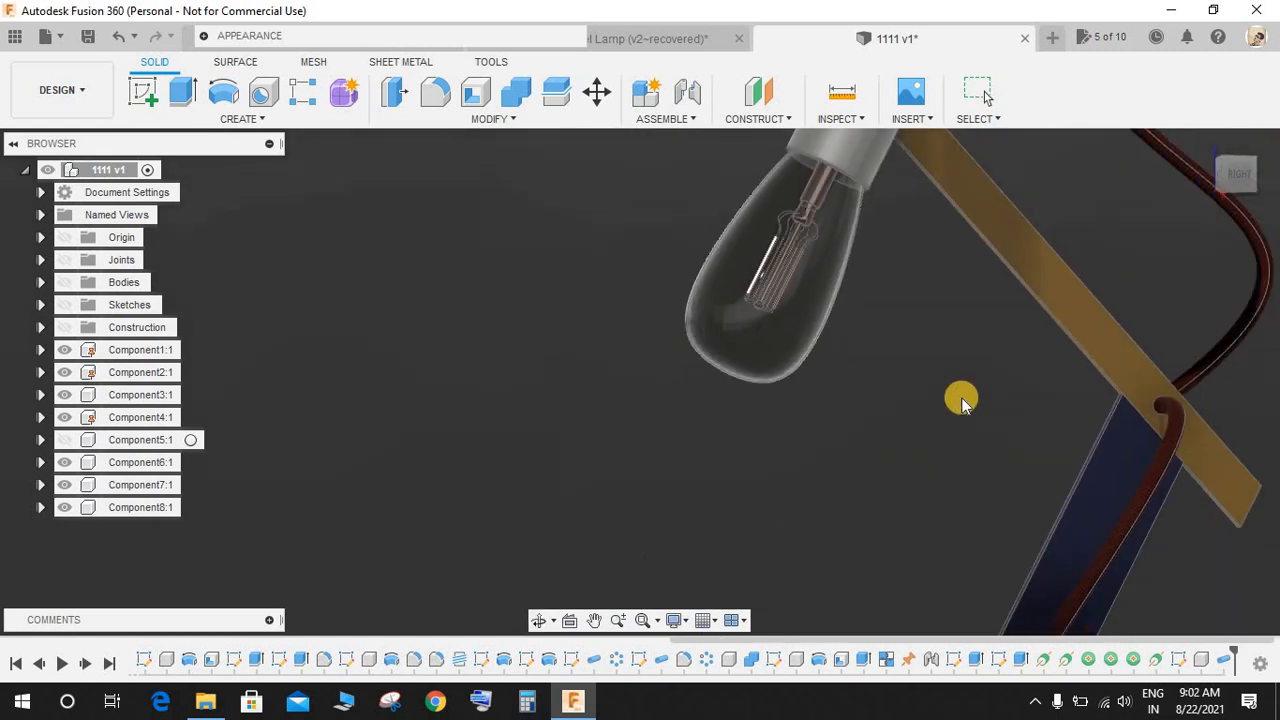
shift+middle_drag(920, 432, 905, 420)
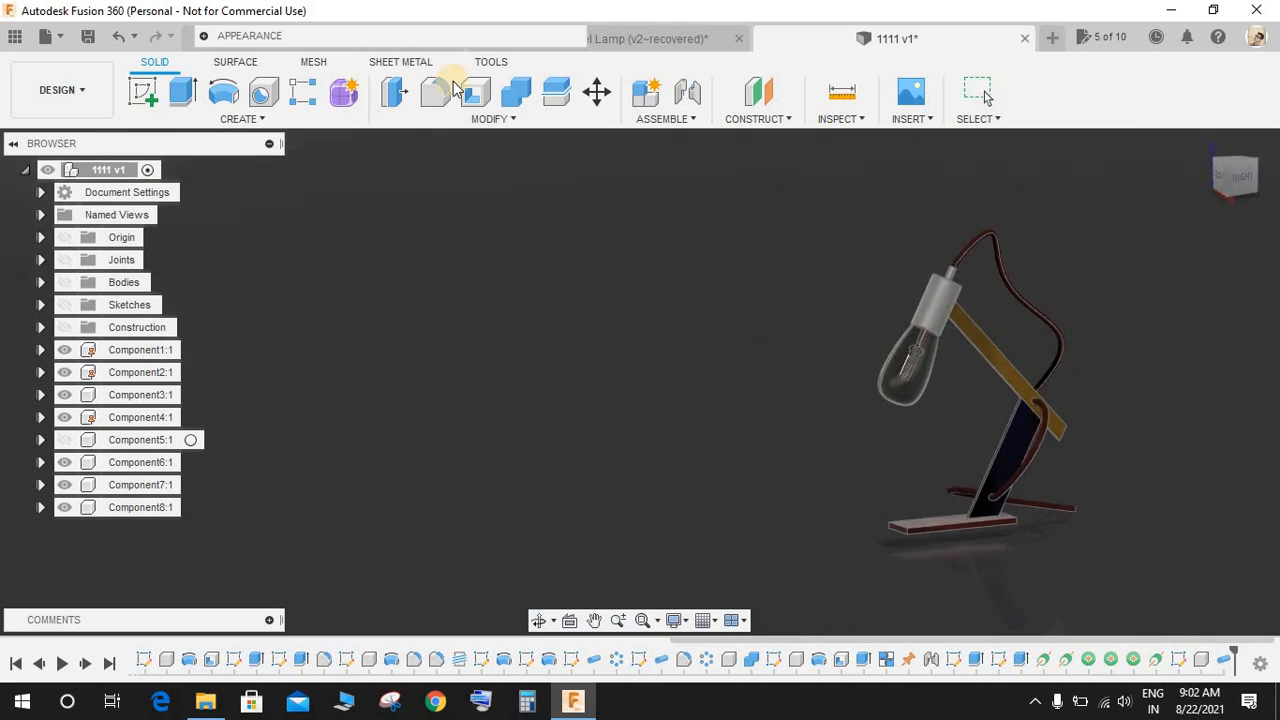
- Switch to the Stainless Steel Lamp document, fit the model in view and set the environment to Photo Booth
click(595, 47)
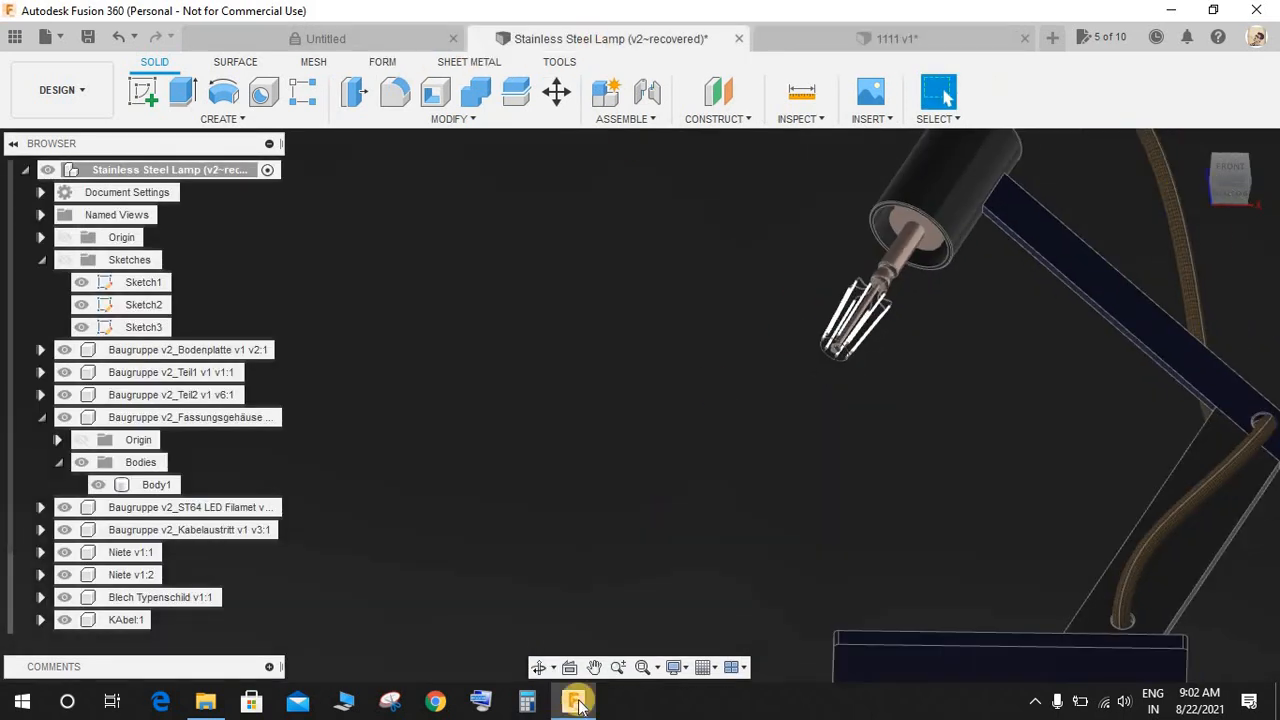
click(645, 667)
click(675, 667)
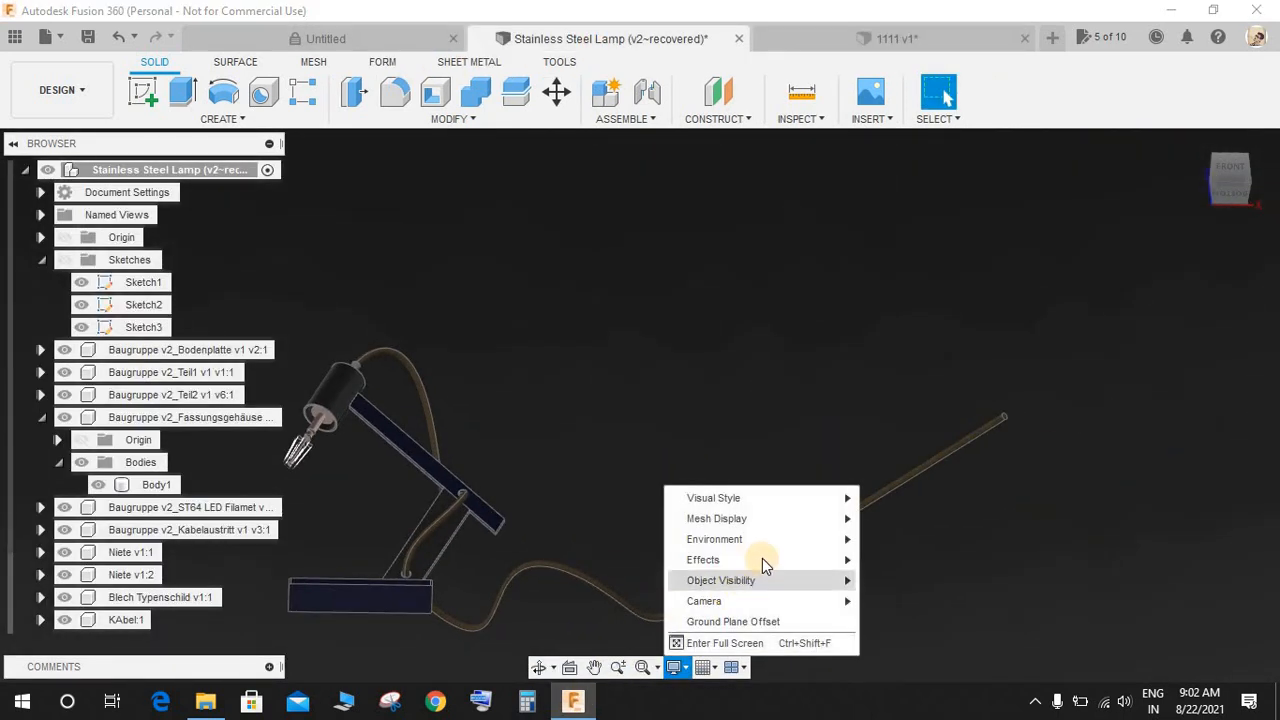
mouse_move(825, 562)
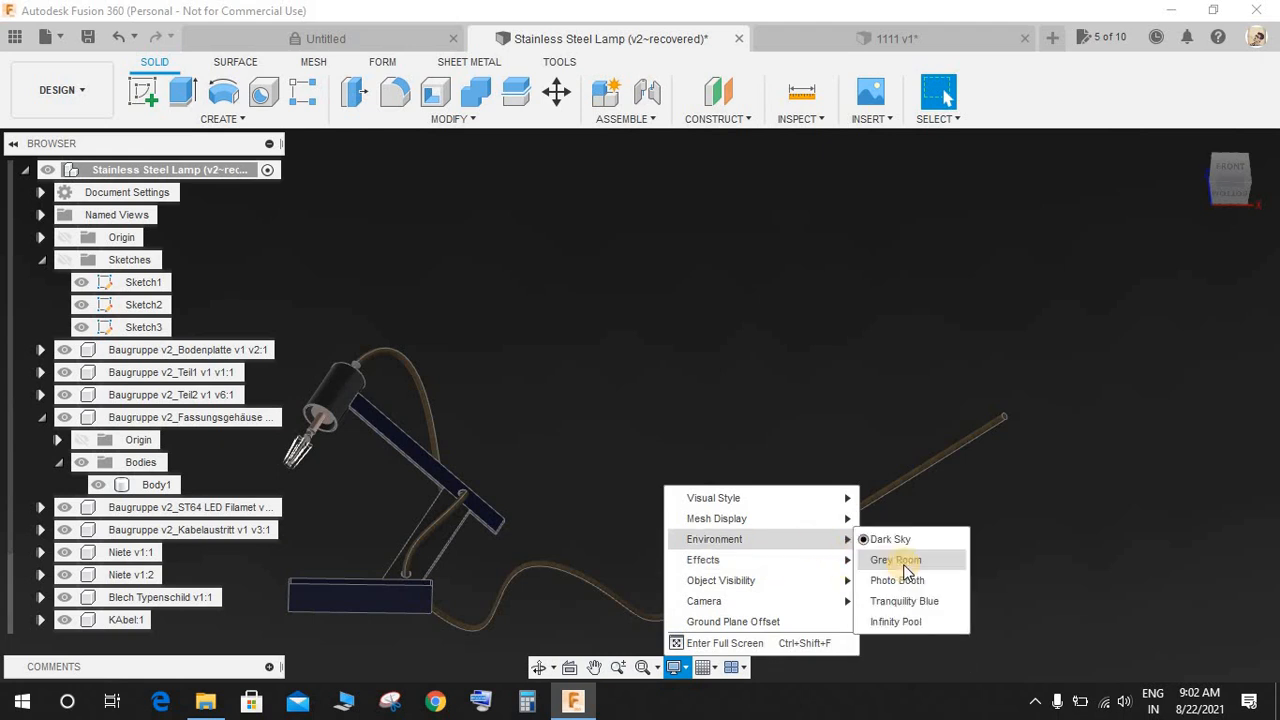
click(897, 580)
mouse_move(615, 496)
shift+middle_down()
mouse_move(668, 563)
mouse_move(750, 595)
shift+middle_up()
scroll(326, 438, up, 5)
- Return to the 1111 document and view the complete lamp
click(901, 40)
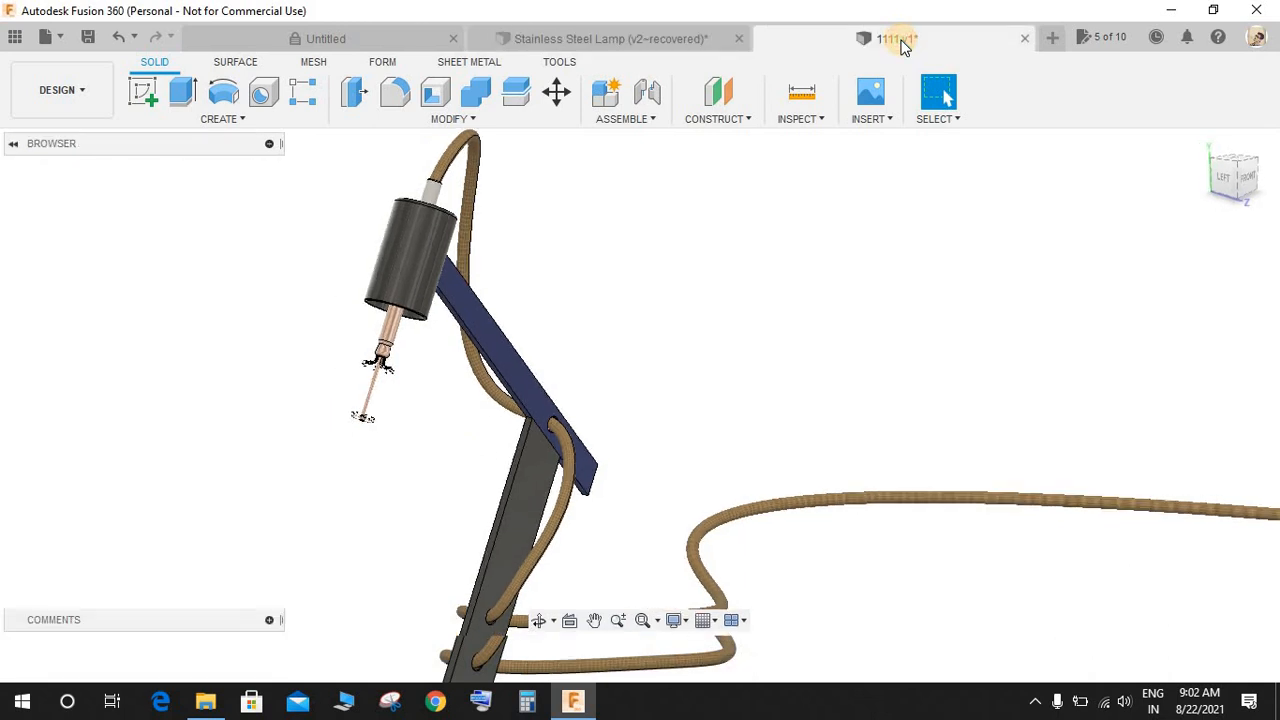
scroll(990, 377, down, 3)
shift+middle_drag(991, 377, 1015, 373)
scroll(1015, 373, up, 5)
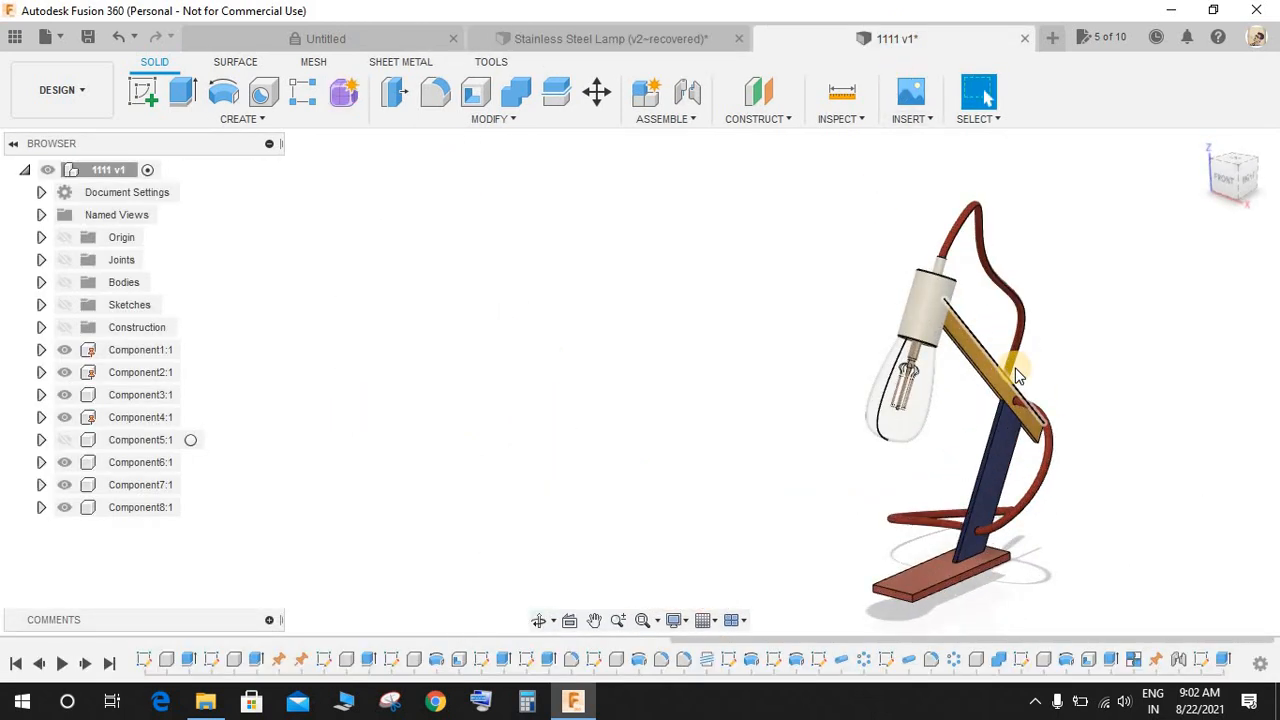